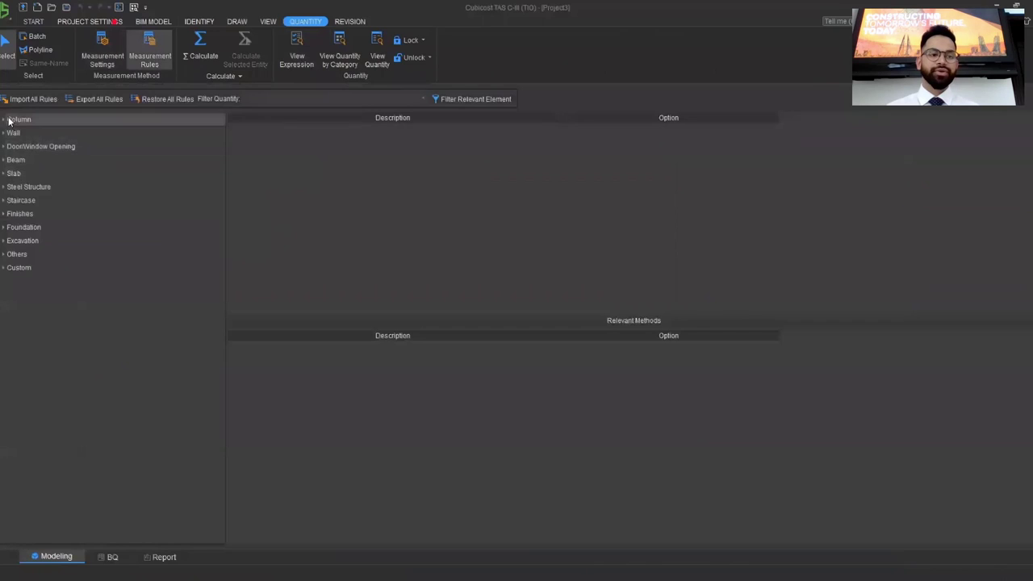
Step: List the column measurement rules, then confirm the three floors are each 3.000 m high
left_click(5, 121)
left_click(42, 132)
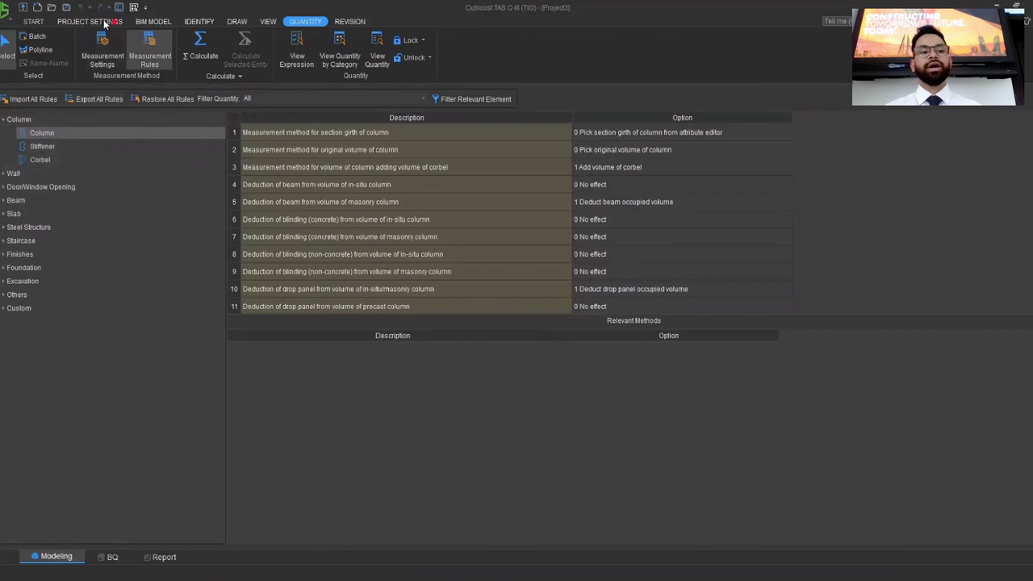
left_click(103, 23)
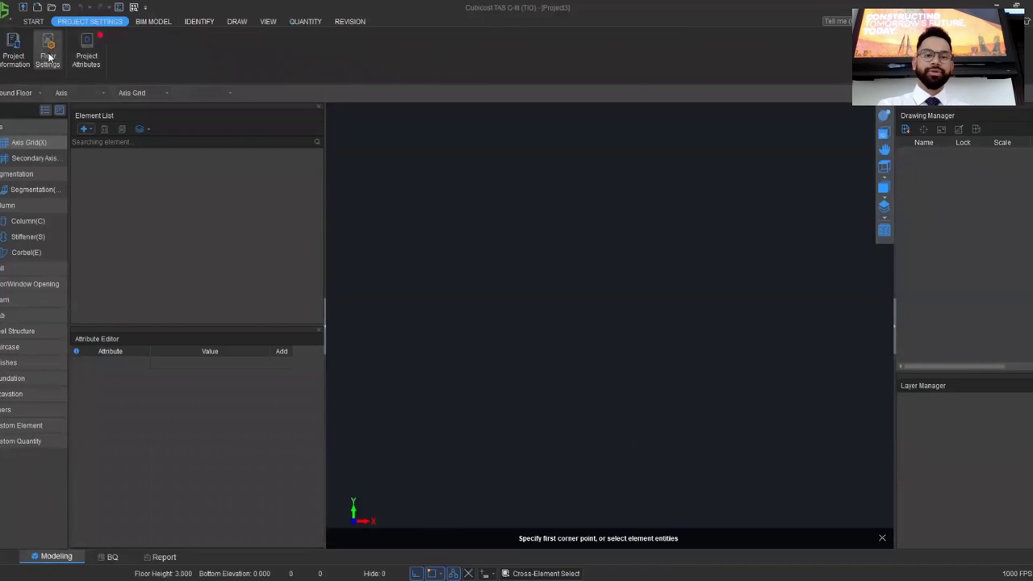
left_click(47, 53)
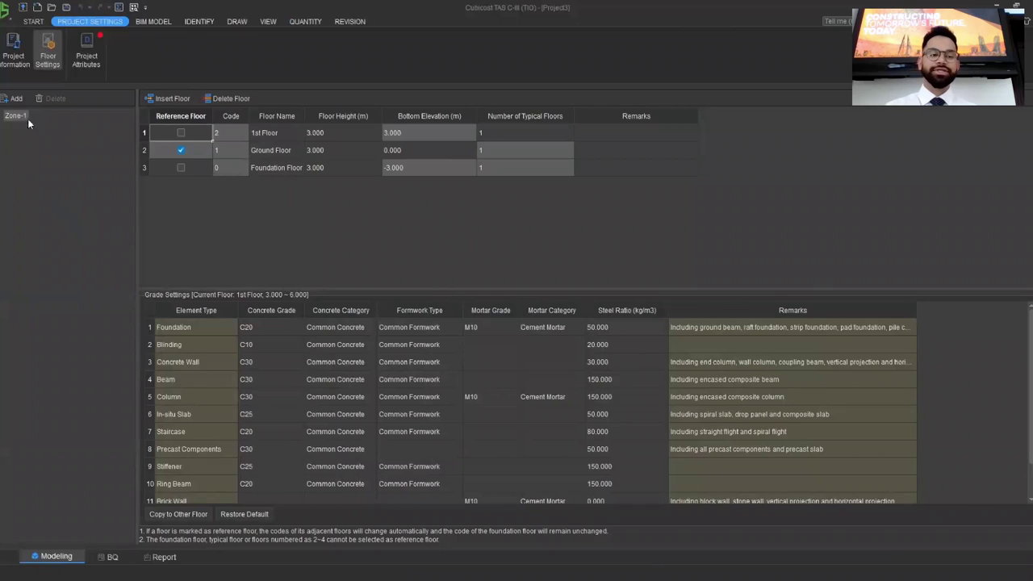
left_click(333, 167)
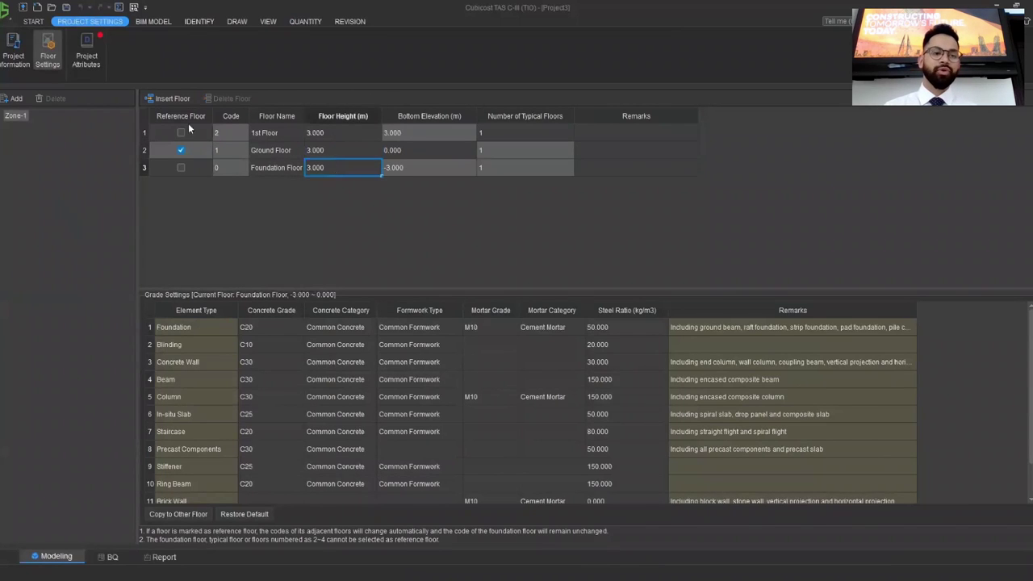
left_click(198, 22)
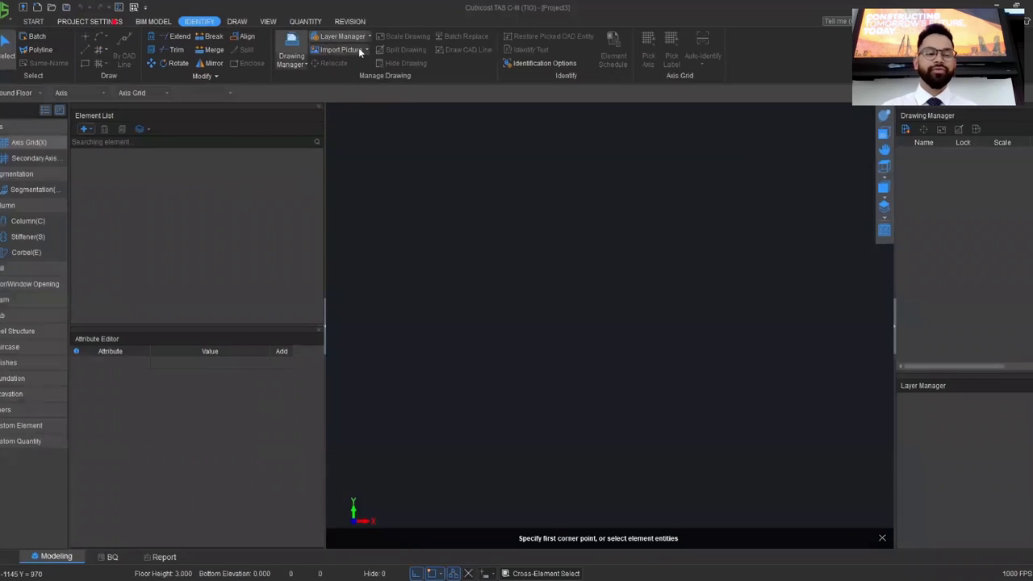
Step: Import the GF structural layout JPG as the ground-floor picture
left_click(358, 48)
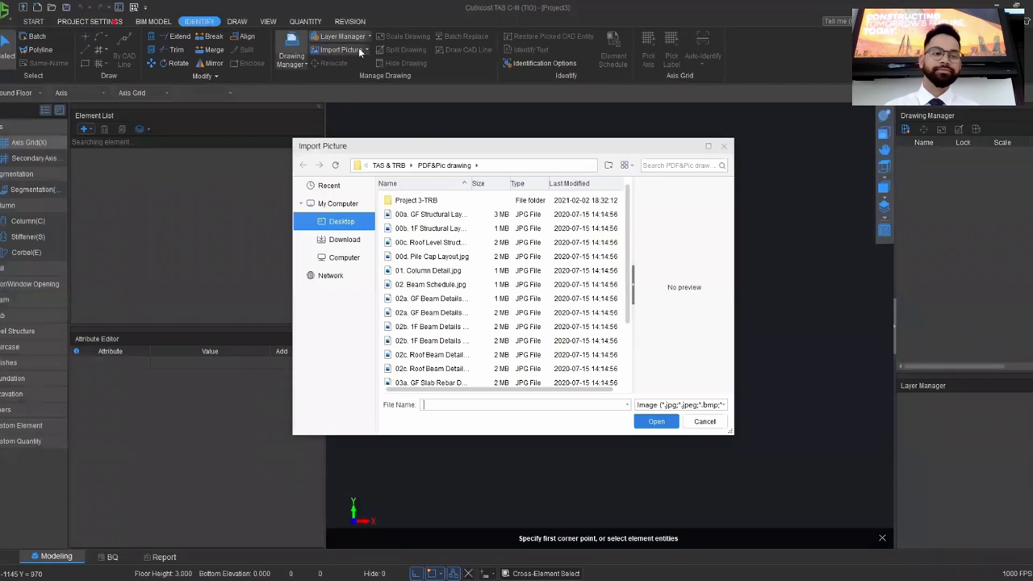
double_click(448, 215)
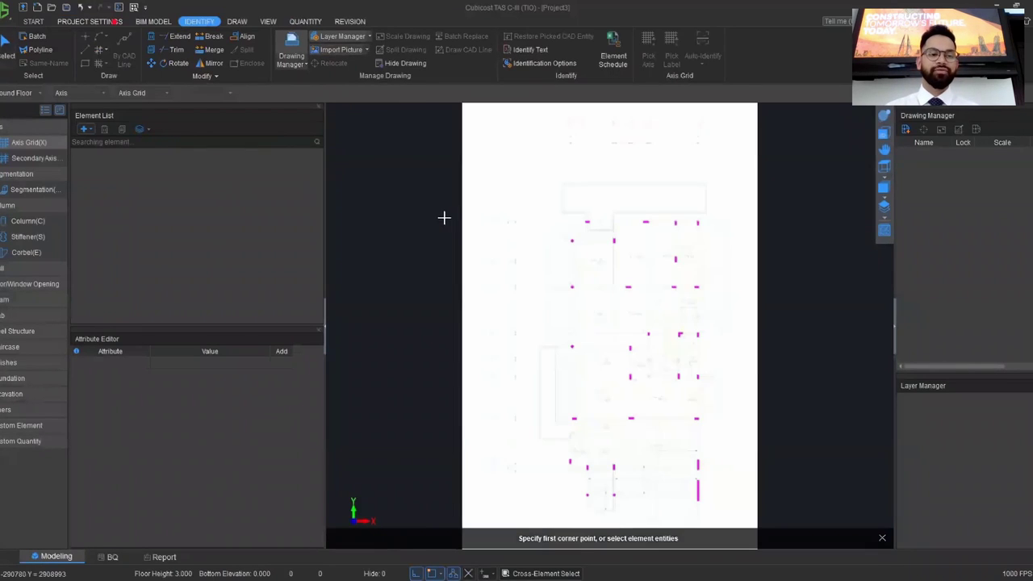
scroll(525, 260, "up", 5)
scroll(492, 288, "up", 3)
Step: Pan and zoom across the plan to inspect columns C1–C11 and the slabs
middle_click_drag(666, 249, 444, 311)
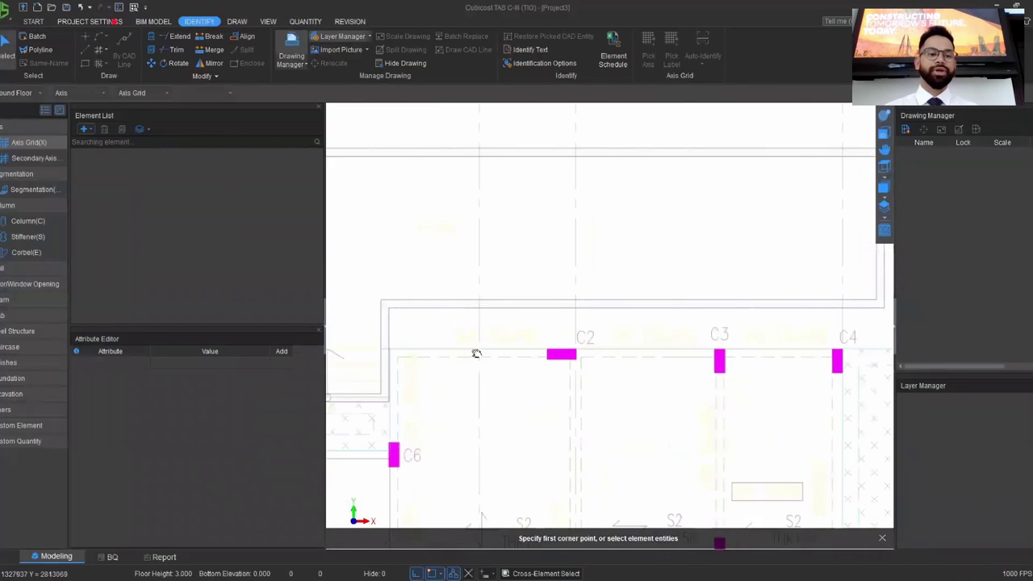
middle_click_drag(476, 353, 626, 184)
middle_click_drag(590, 282, 713, 268)
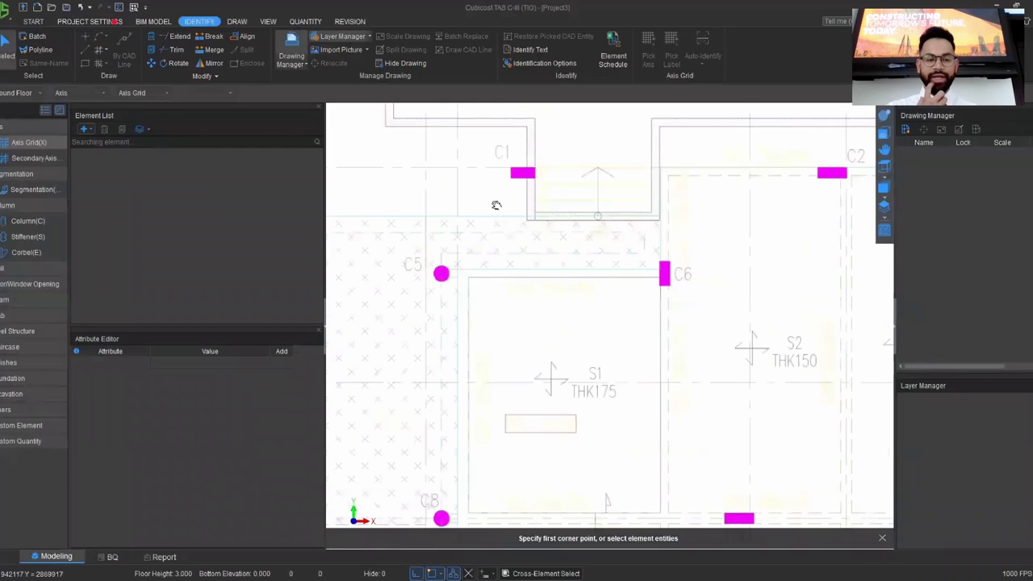
middle_click_drag(497, 205, 565, 369)
scroll(461, 235, "down", 2)
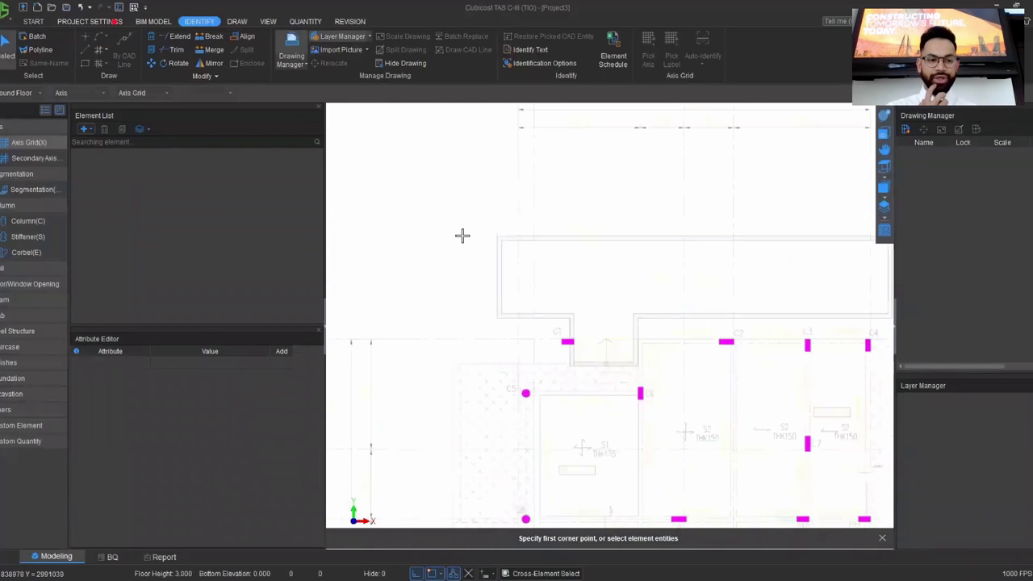
left_click(367, 49)
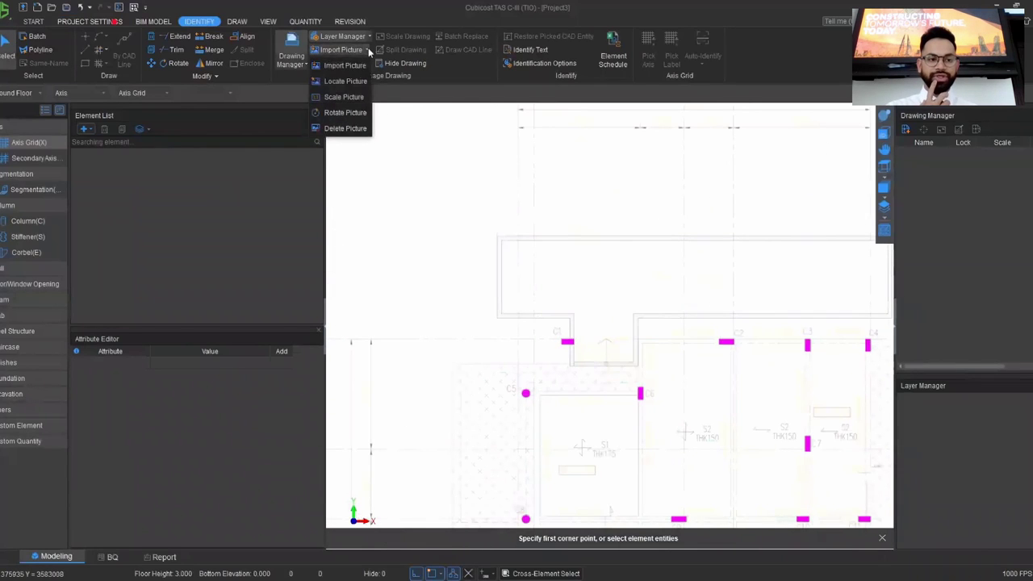
Step: Scale the picture by picking both ends of the 4475 dimension and entering 4475
left_click(358, 98)
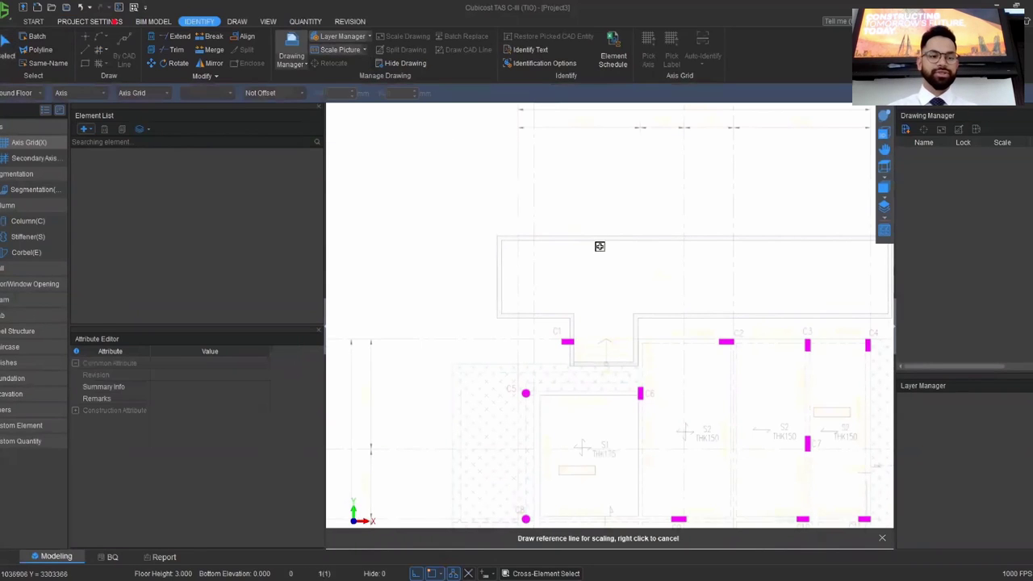
scroll(585, 185, "up", 5)
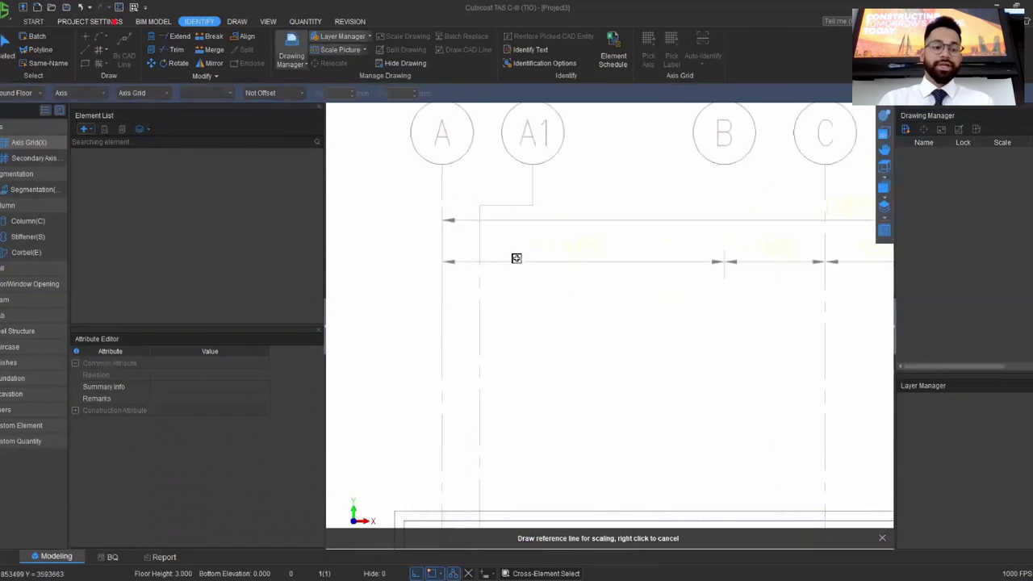
scroll(516, 258, "up", 4)
scroll(400, 291, "up", 1)
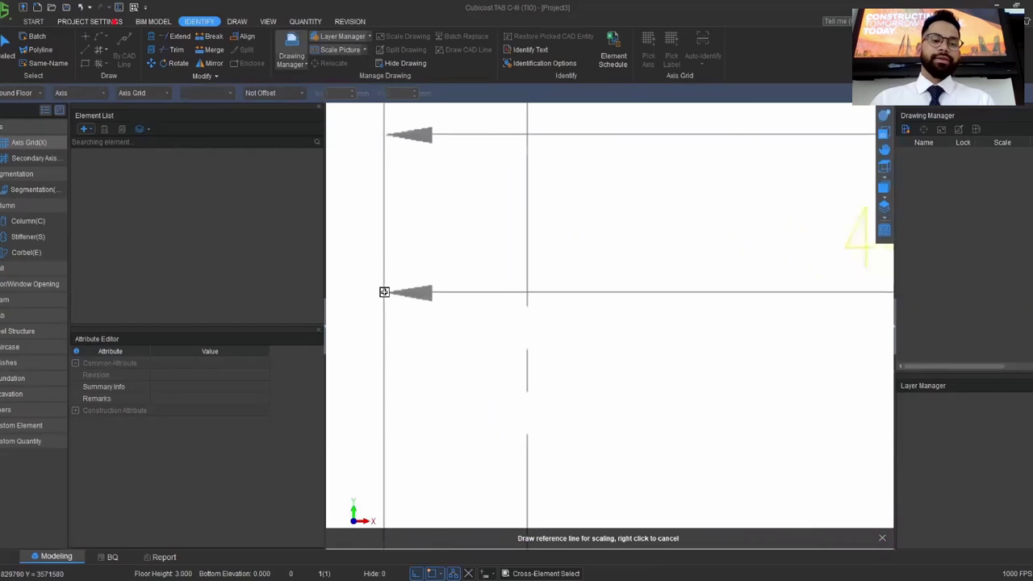
left_click(383, 292)
scroll(791, 293, "down", 1)
middle_click_drag(791, 293, 480, 309)
scroll(669, 325, "up", 2)
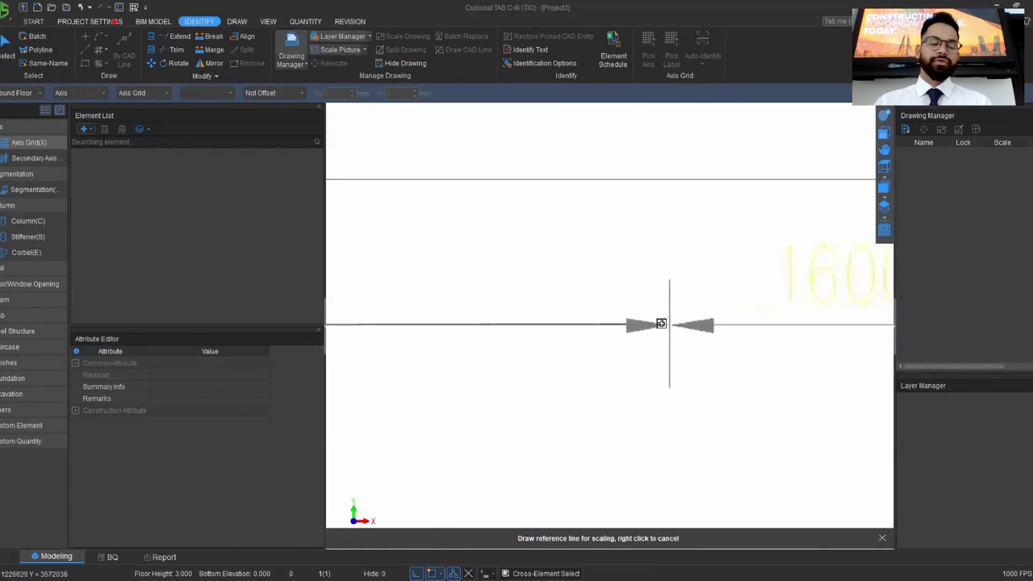
left_click(668, 326)
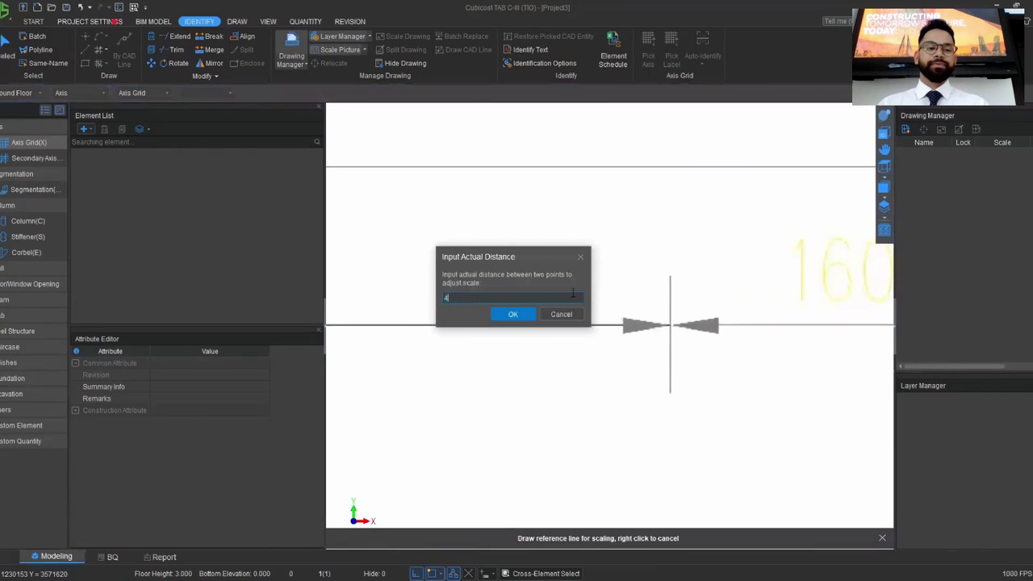
key("Return")
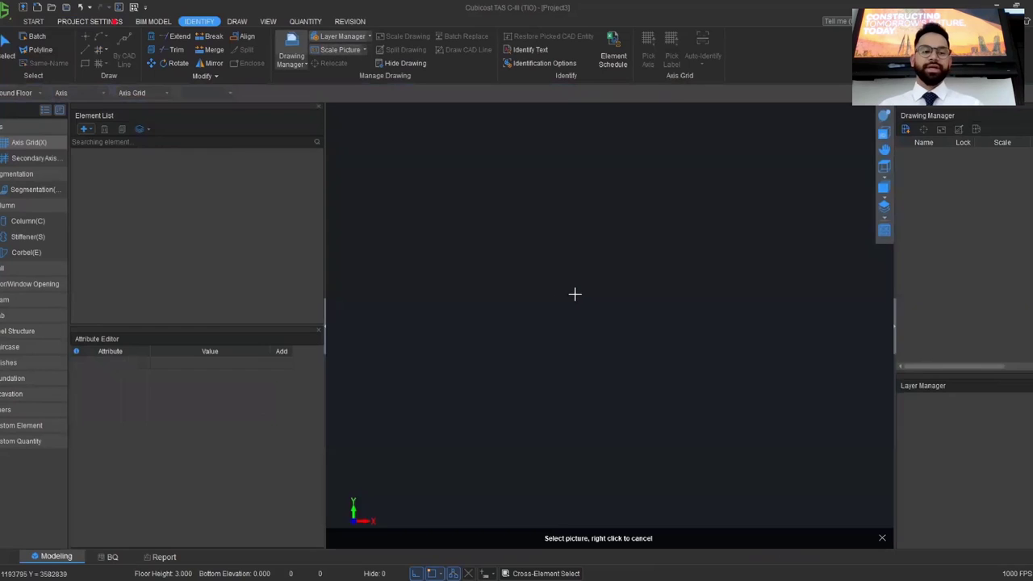
Step: Select Column(C) in the element tree
scroll(560, 215, "up", 5)
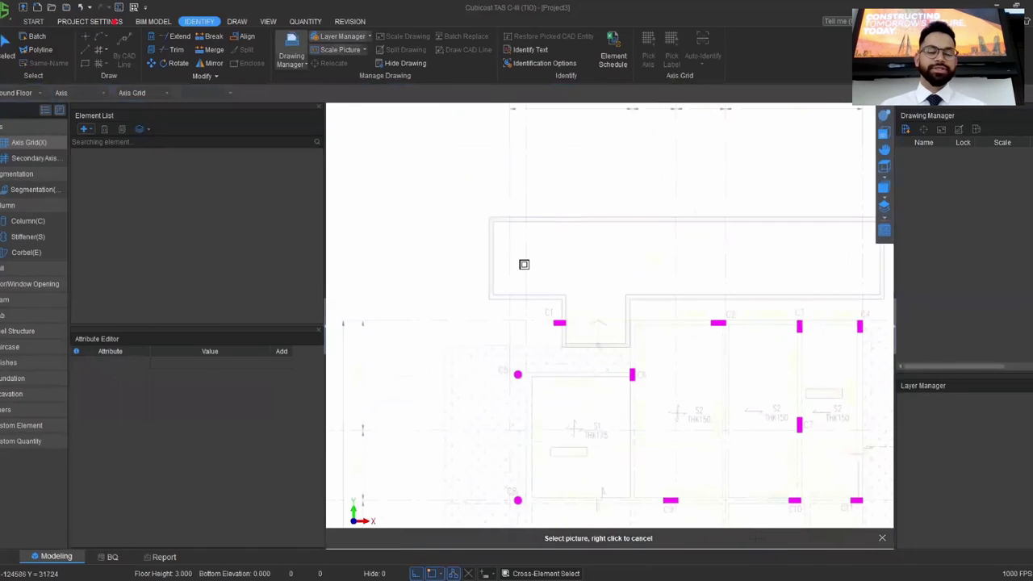
scroll(533, 311, "up", 4)
left_click(38, 220)
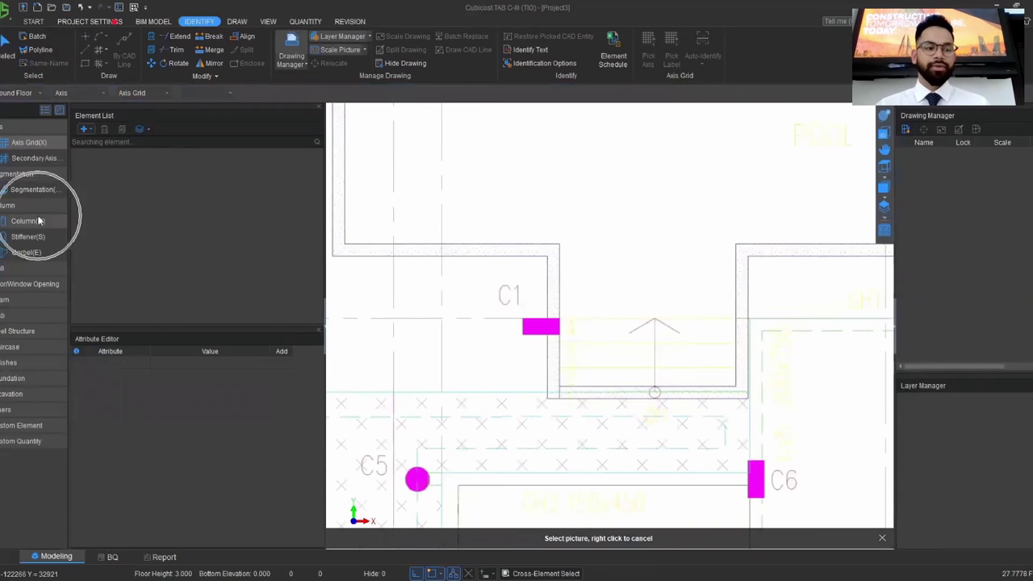
Step: Create rectangular column type C1 with a 450 × 200 section
left_click(83, 130)
left_click(100, 164)
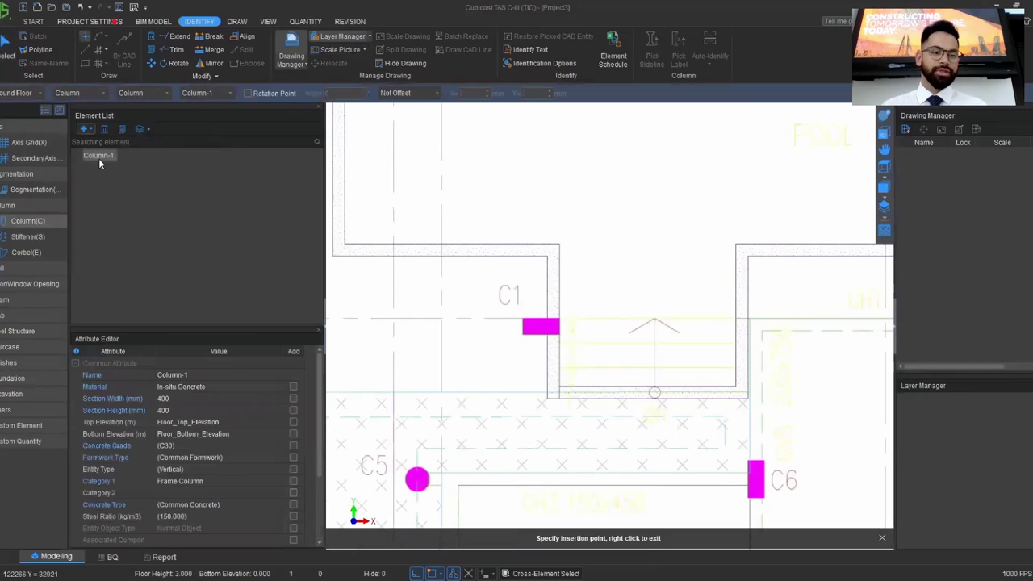
left_click(210, 370)
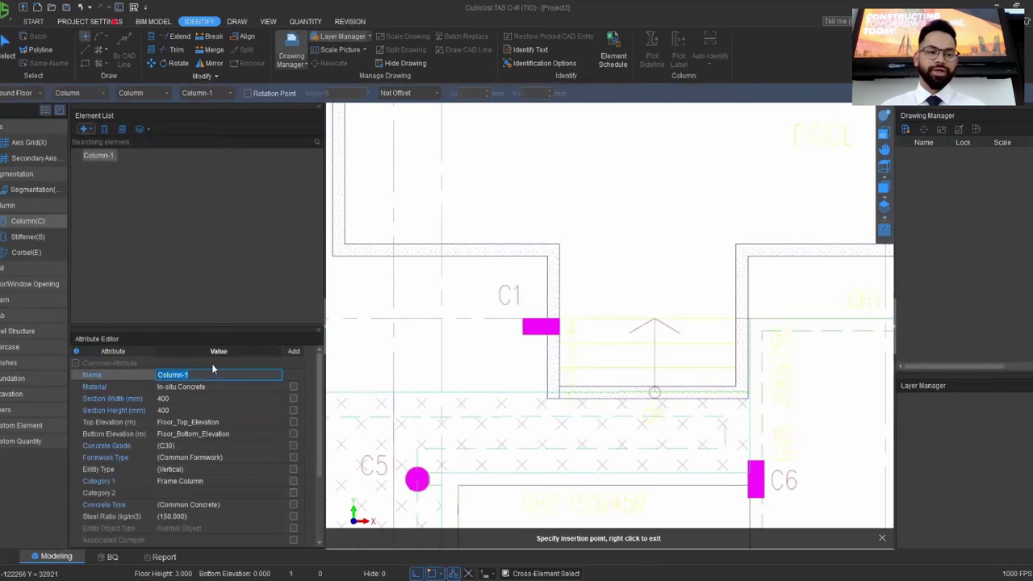
key("Return")
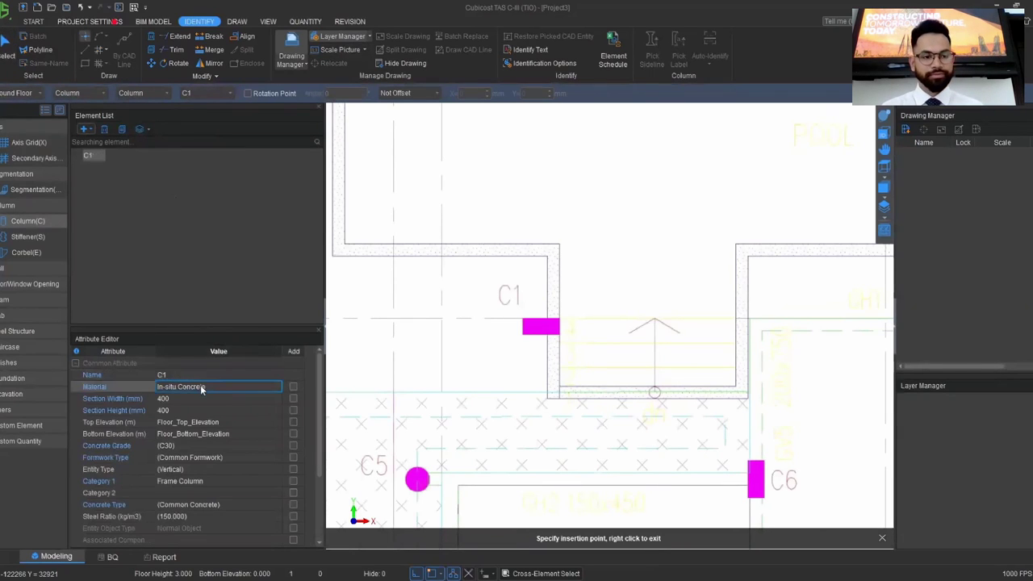
left_click(202, 396)
type("450")
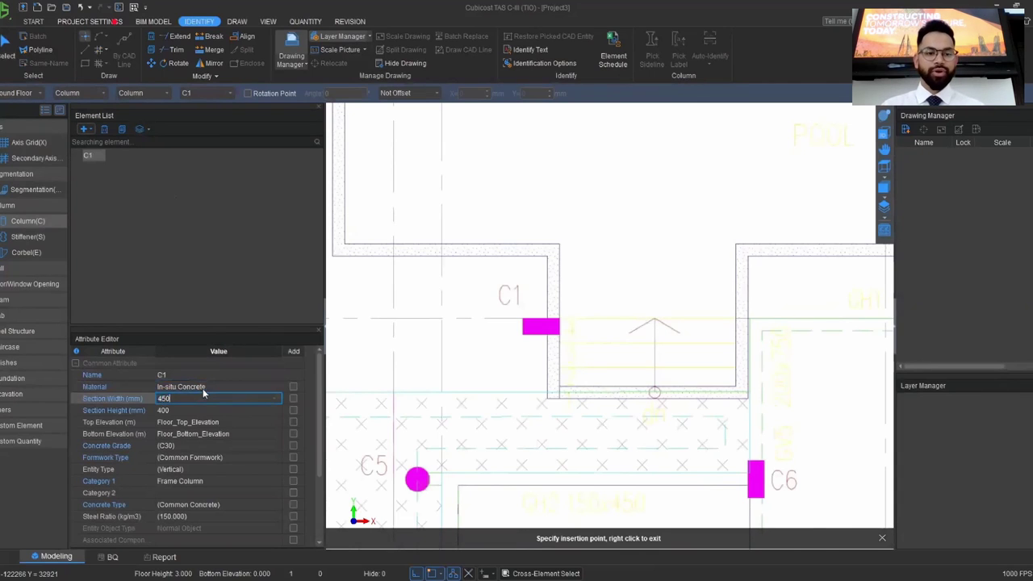
key("Return")
type("200")
key("Return")
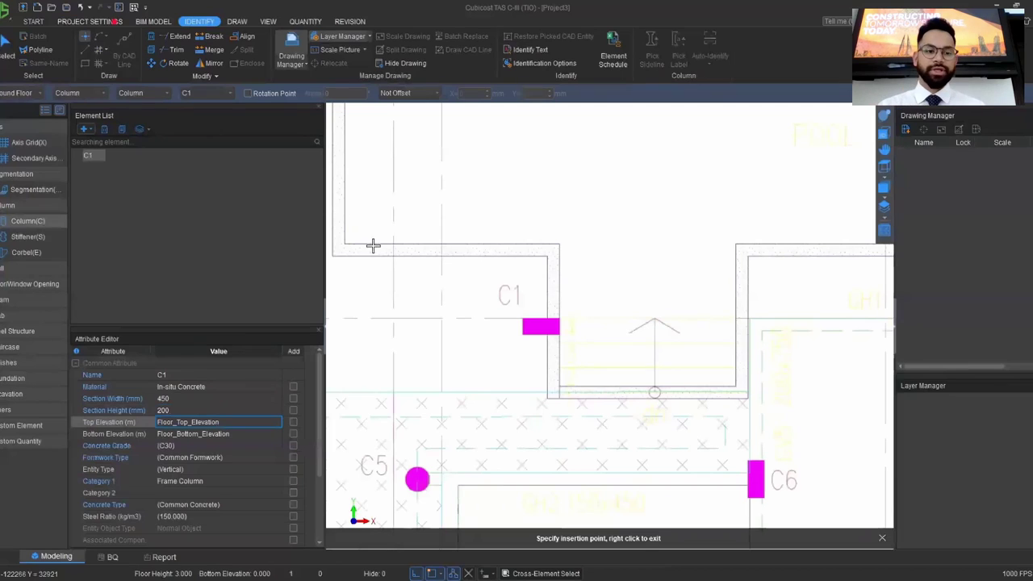
Step: Snap-place column C1 at the drawing's C1 mark beside the wall corner
right_click(450, 277)
left_click(85, 37)
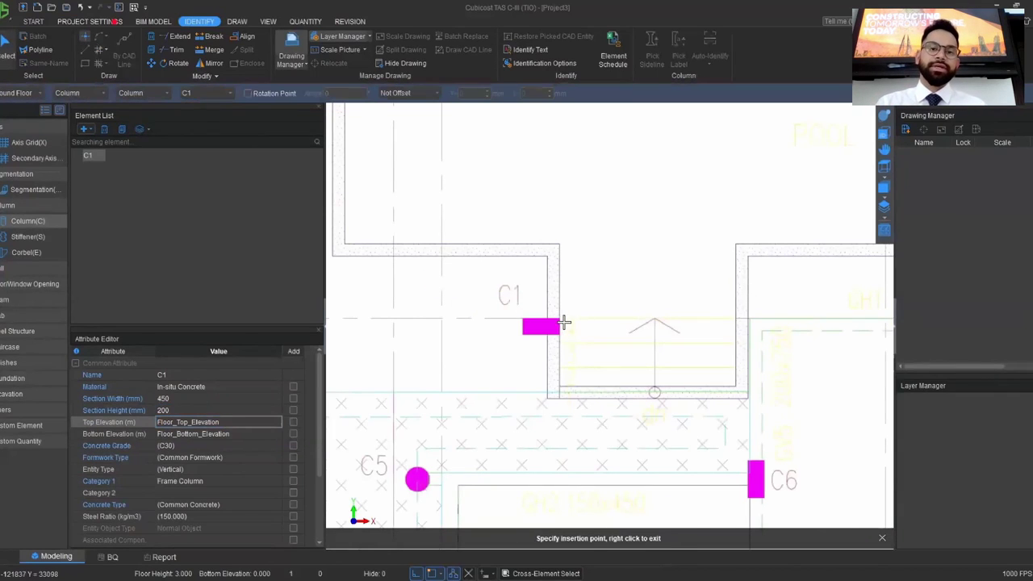
scroll(563, 322, "up", 3)
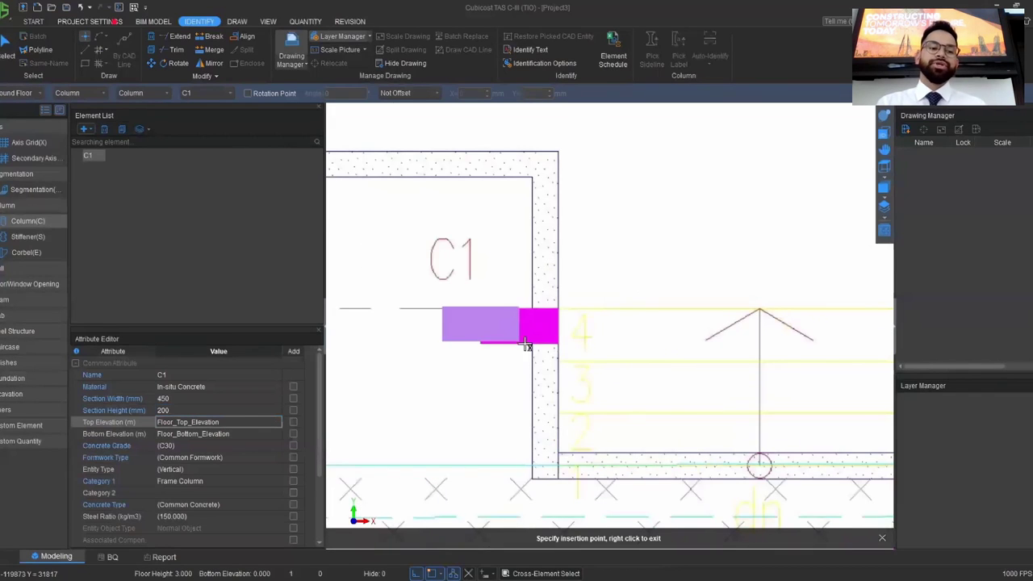
left_click(559, 342)
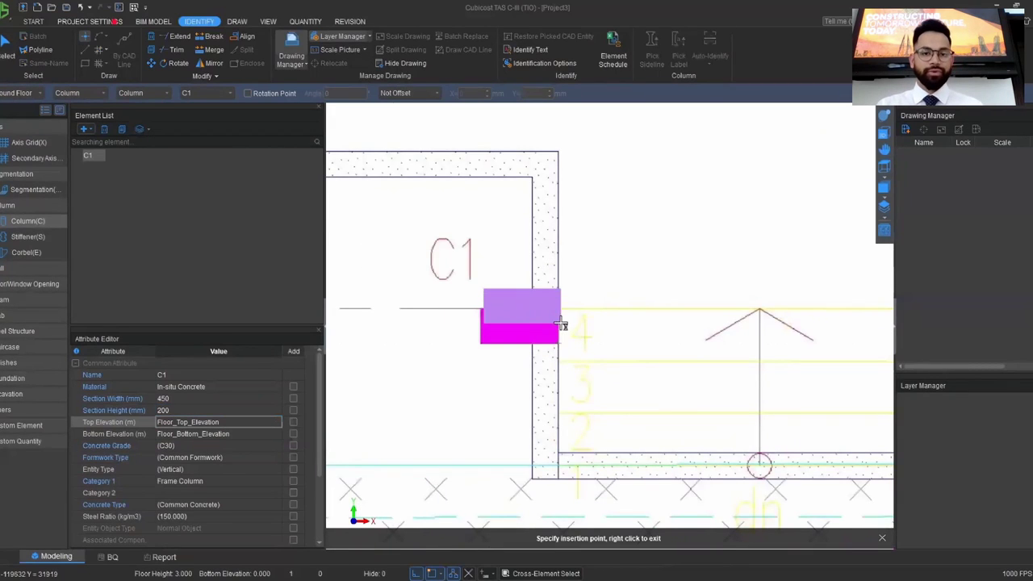
scroll(558, 308, "up", 1)
scroll(559, 308, "up", 1)
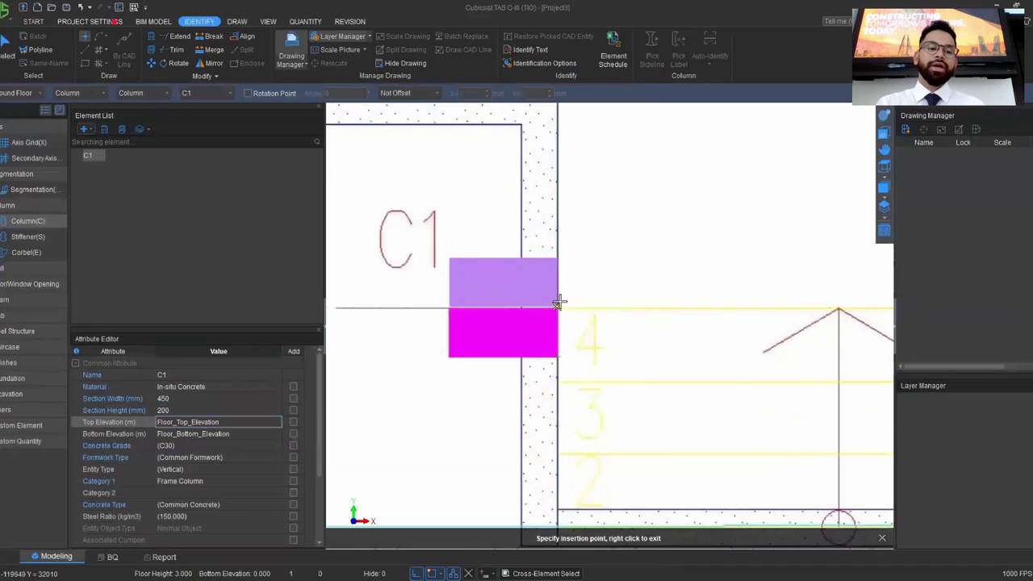
left_click(444, 573)
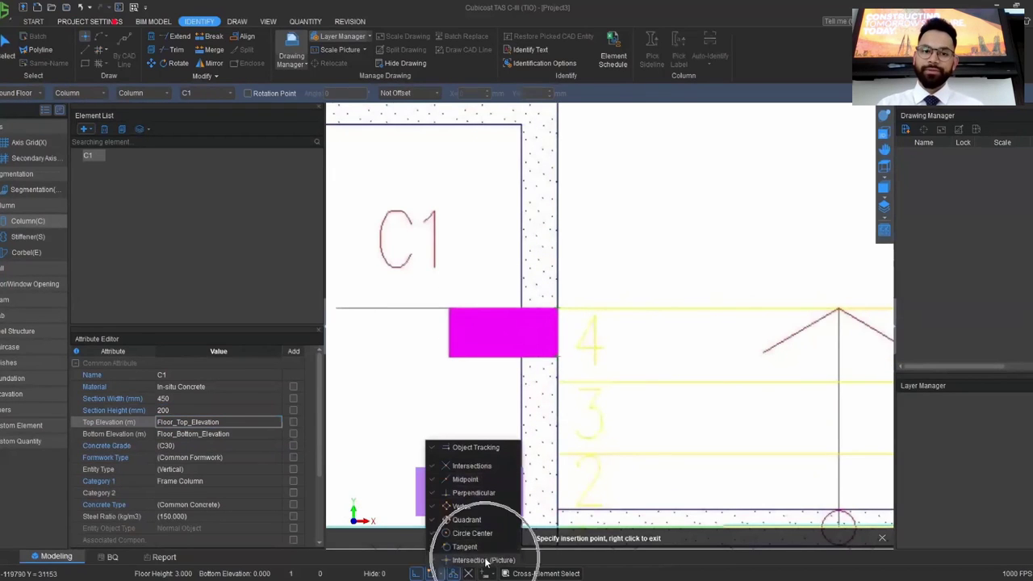
left_click(551, 349)
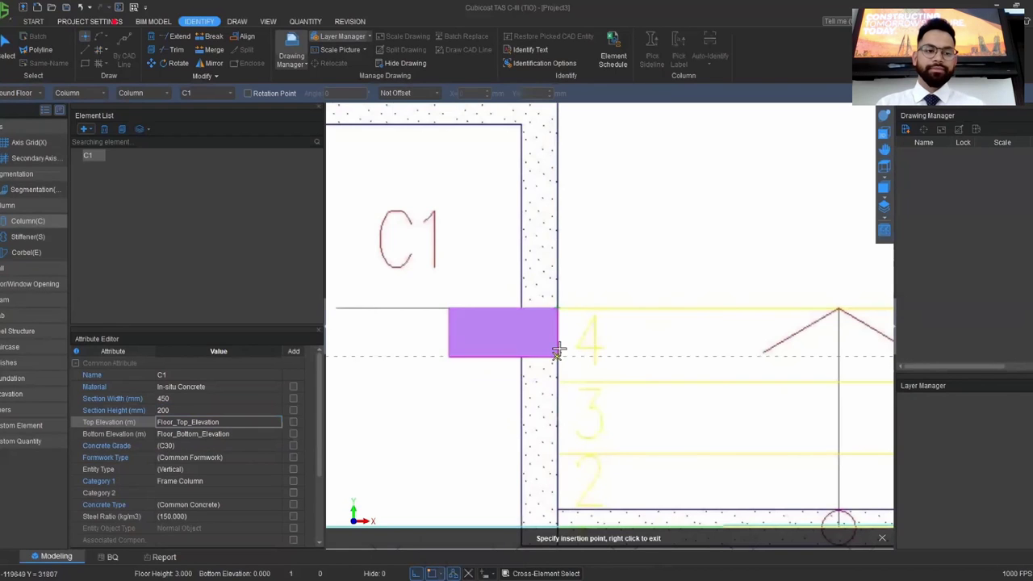
left_click(571, 350)
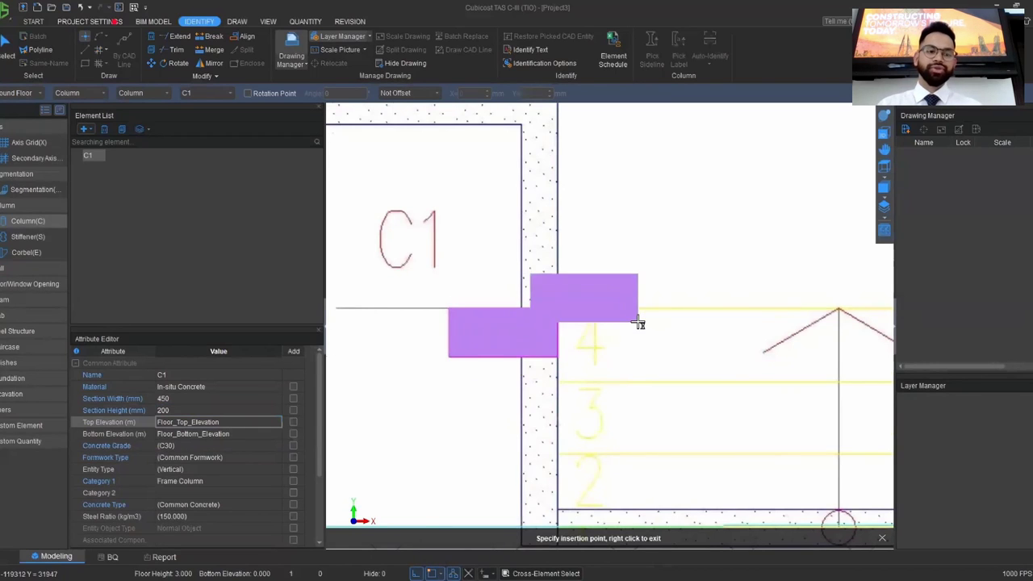
scroll(638, 322, "down", 5)
right_click(637, 319)
mouse_move(627, 381)
middle_mouse_down()
mouse_move(595, 290)
mouse_move(595, 255)
middle_mouse_up()
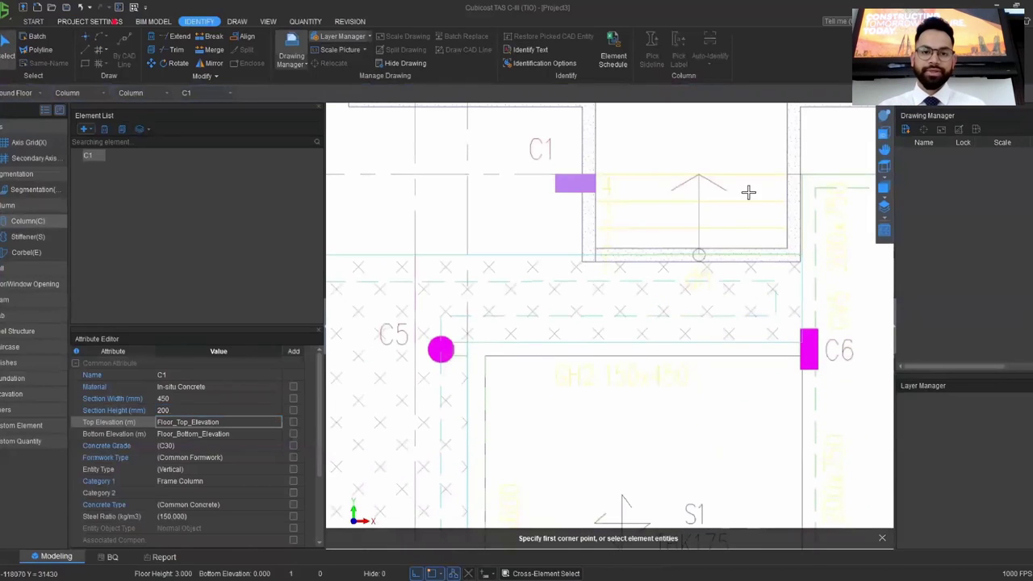
middle_click_drag(748, 192, 572, 341)
scroll(630, 242, "up", 3)
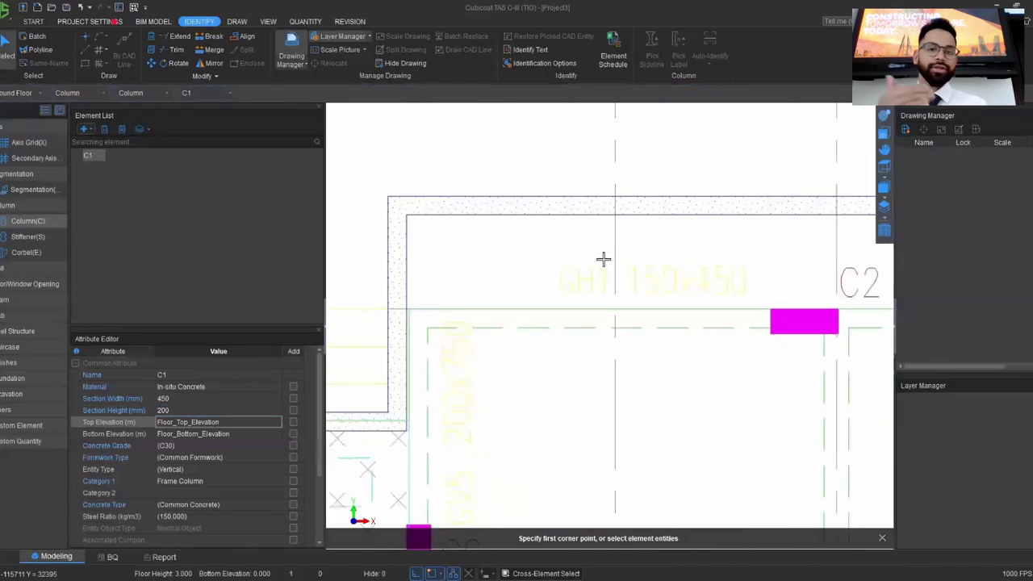
Step: Create rectangular beam type GH1 with width 150 and height 450
left_click(19, 304)
left_click(24, 314)
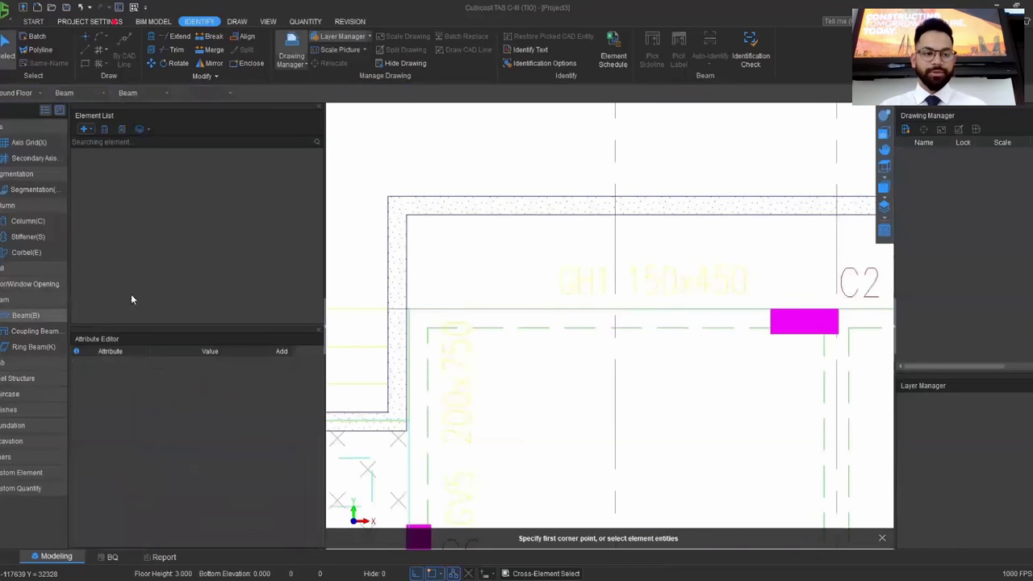
left_click(95, 130)
left_click(106, 175)
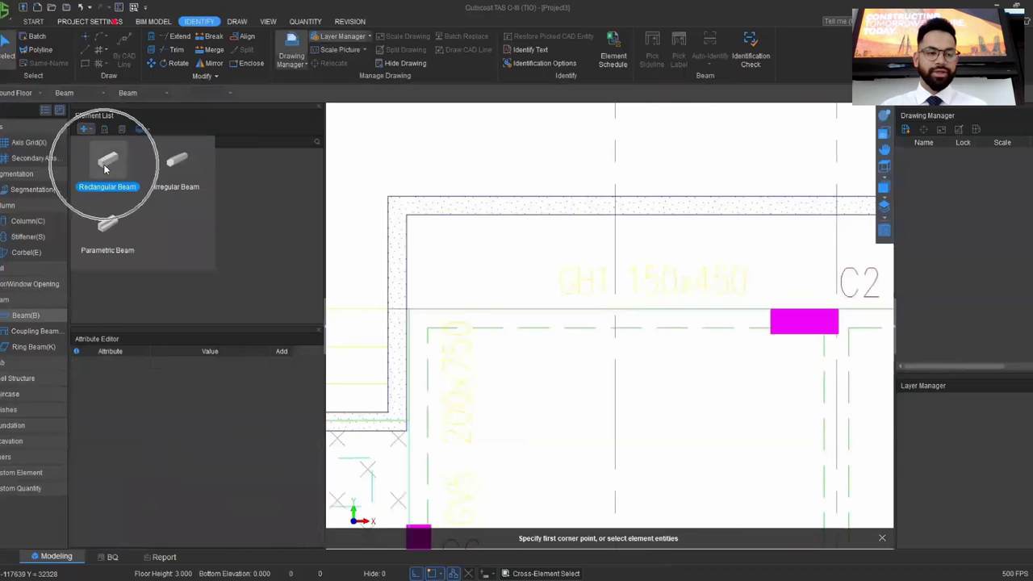
left_click(219, 372)
left_click(218, 372)
type("GH1")
key("Return")
double_click(215, 396)
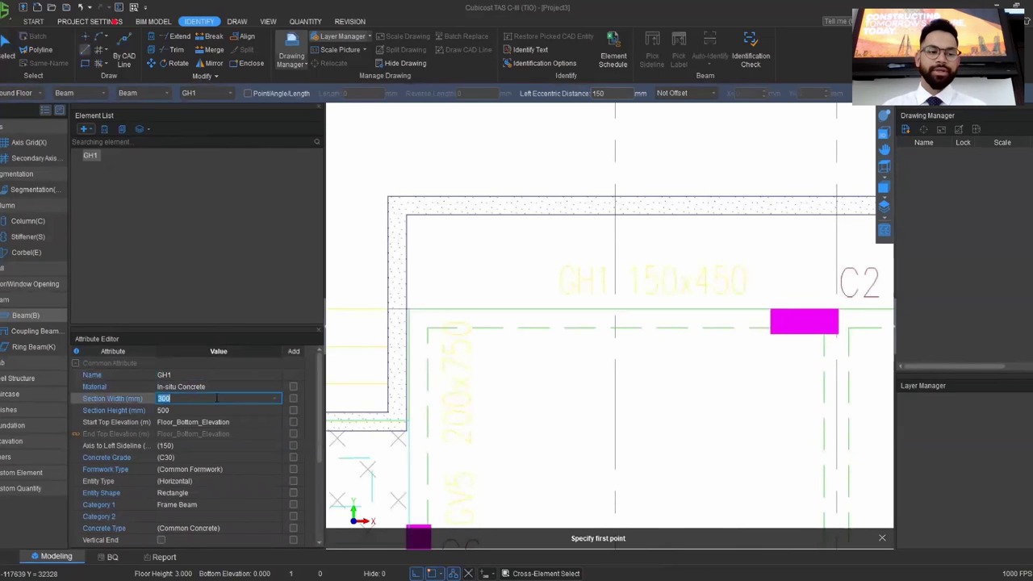
type("150")
key("Return")
type("450")
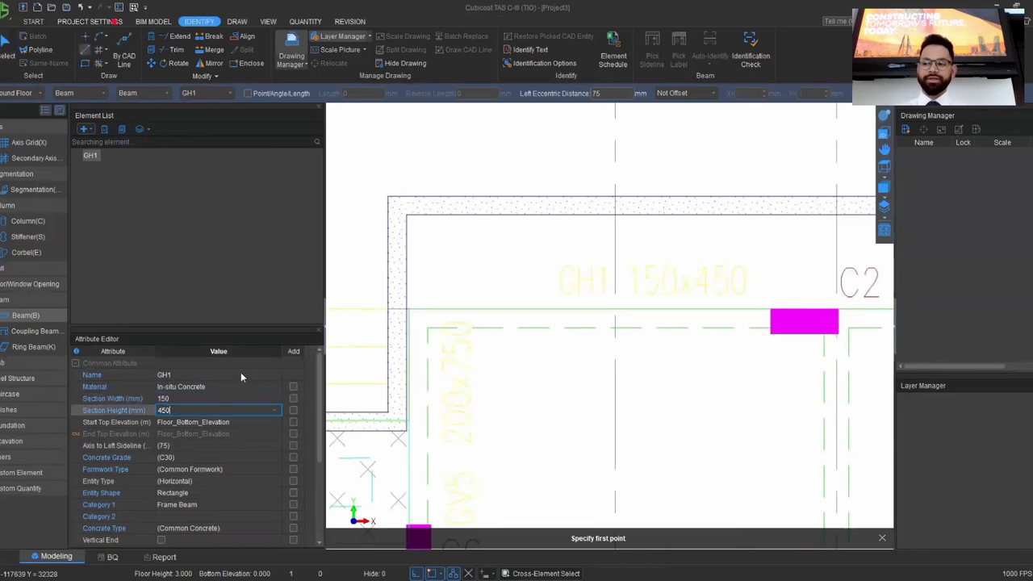
key("Return")
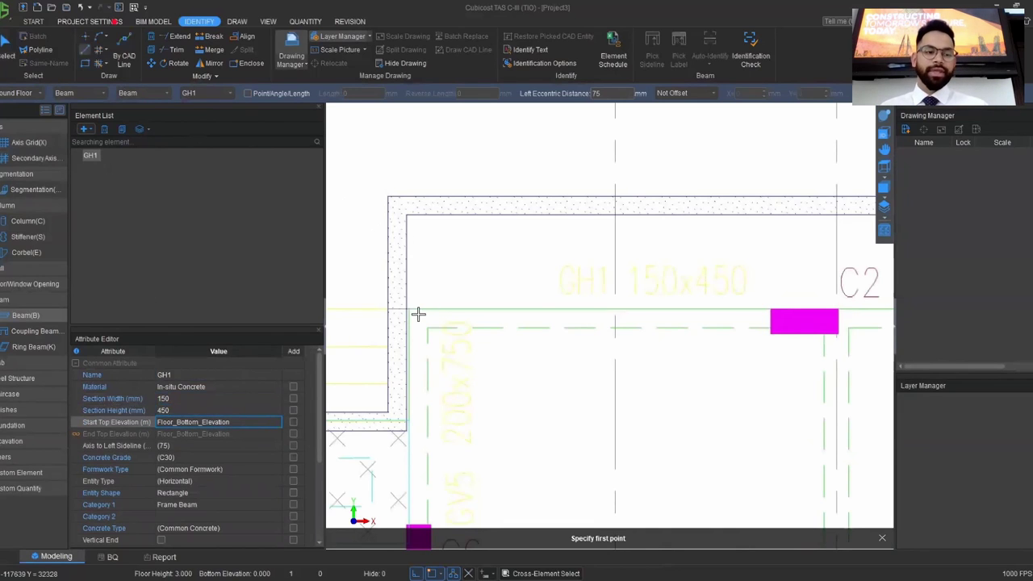
Step: Draw beam GH1 along the top gridline from the wall corner to column C4
scroll(418, 314, "up", 1)
left_click(405, 306)
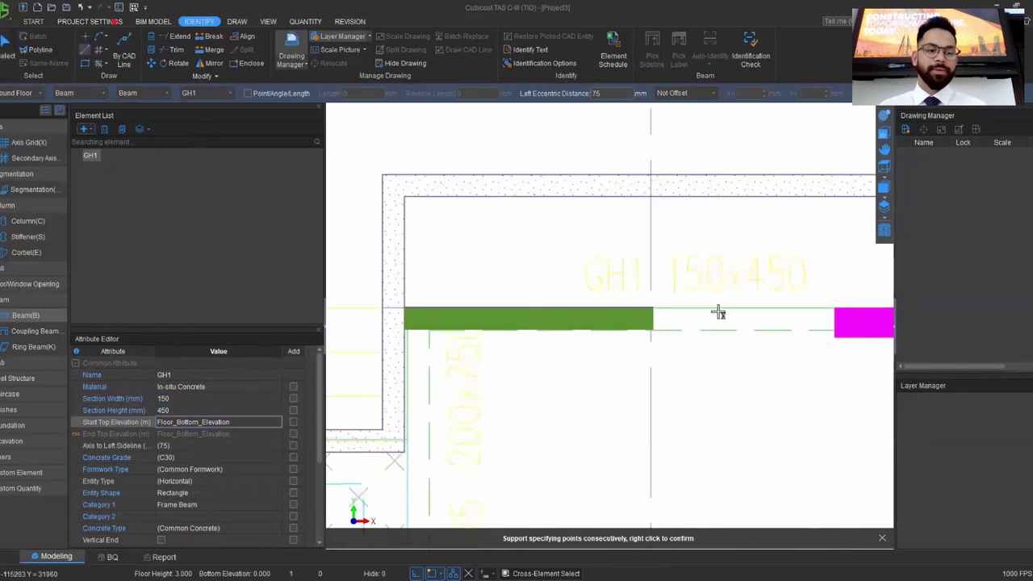
scroll(717, 310, "down", 3)
middle_click_drag(823, 302, 645, 299)
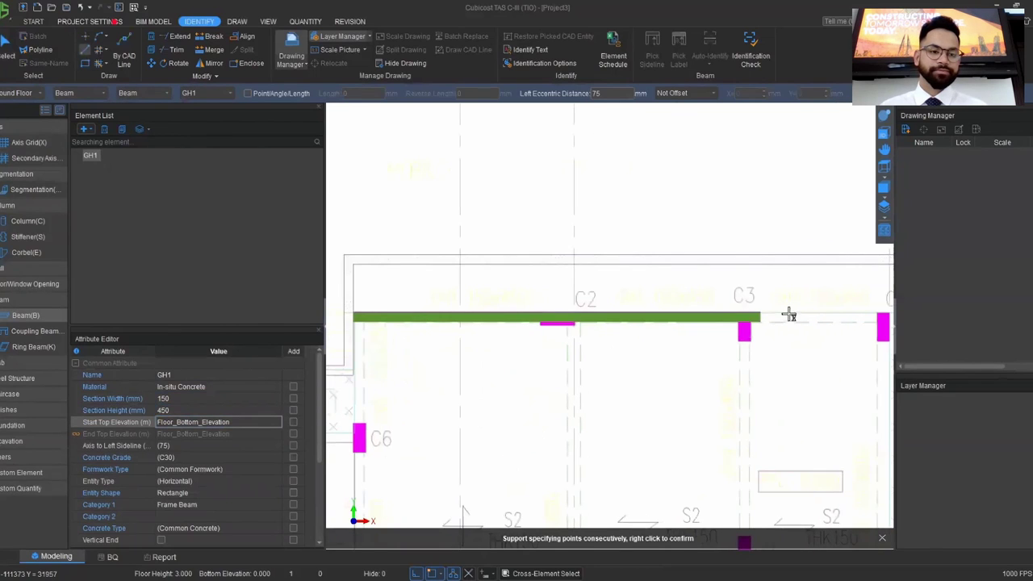
middle_click_drag(788, 314, 608, 313)
scroll(682, 316, "up", 4)
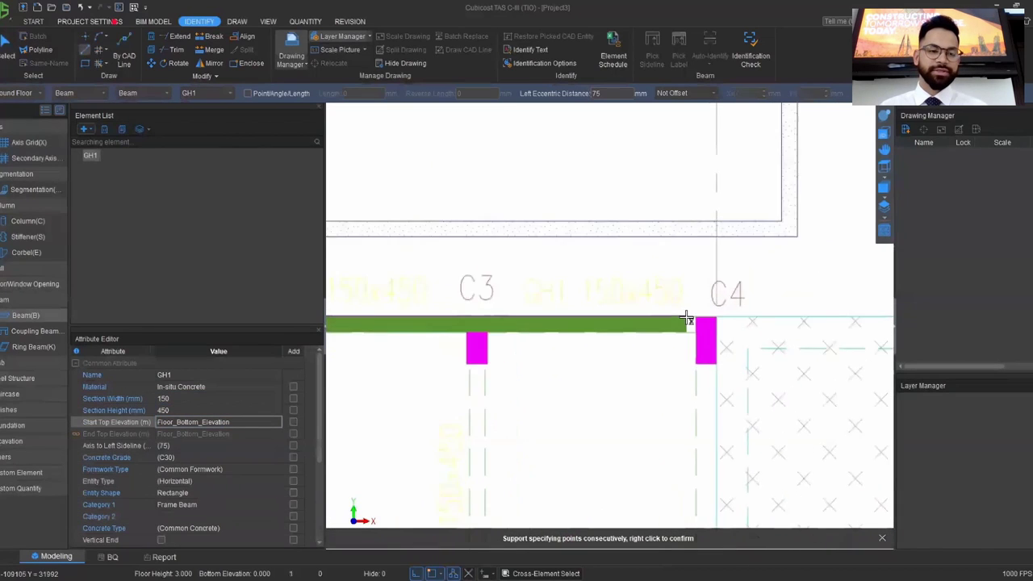
left_click(703, 316)
right_click(638, 336)
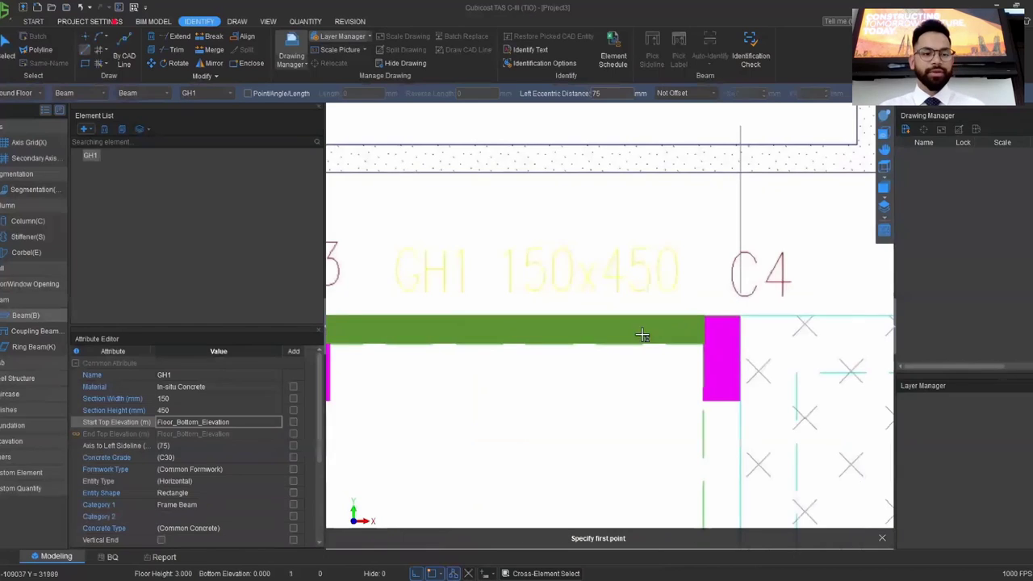
Step: Pan along the new beam GH1 to review it and end beam drawing
scroll(586, 353, "down", 4)
middle_click_drag(567, 363, 726, 348)
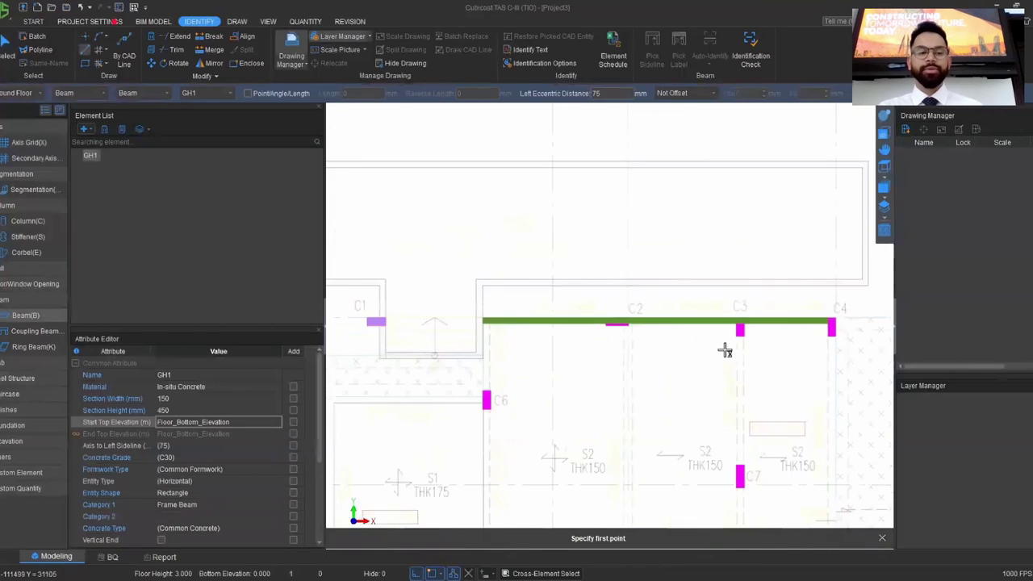
middle_click_drag(598, 360, 653, 360)
mouse_move(742, 350)
middle_mouse_down()
mouse_move(654, 350)
mouse_move(677, 344)
middle_mouse_up()
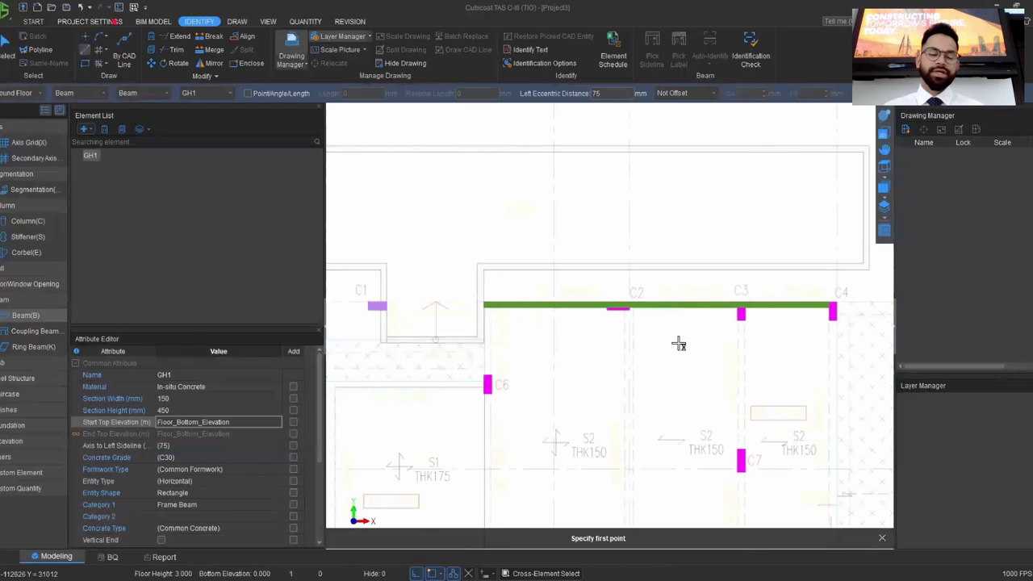
middle_click_drag(465, 326, 481, 330)
right_click(484, 330)
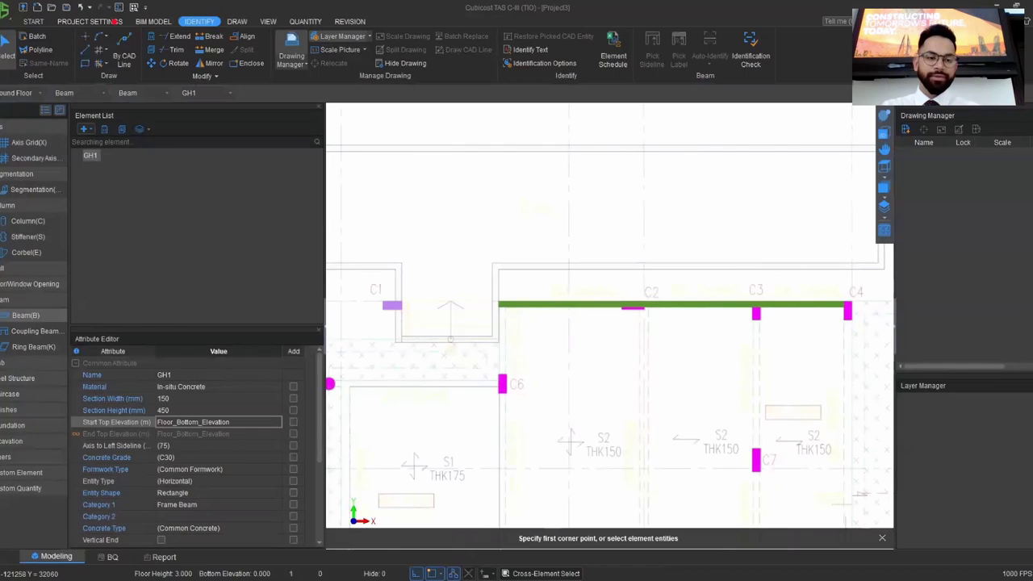
key("c")
scroll(484, 363, "down", 1)
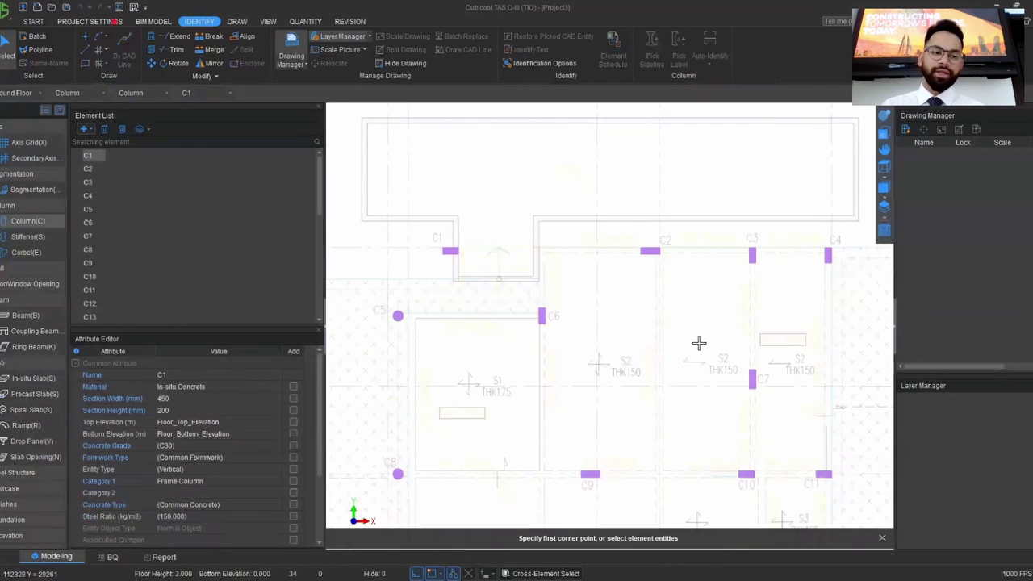
Step: Tilt the ground floor into 3D and apply Entity Display Settings so slabs appear
left_click(883, 115)
left_click_drag(844, 427, 629, 242)
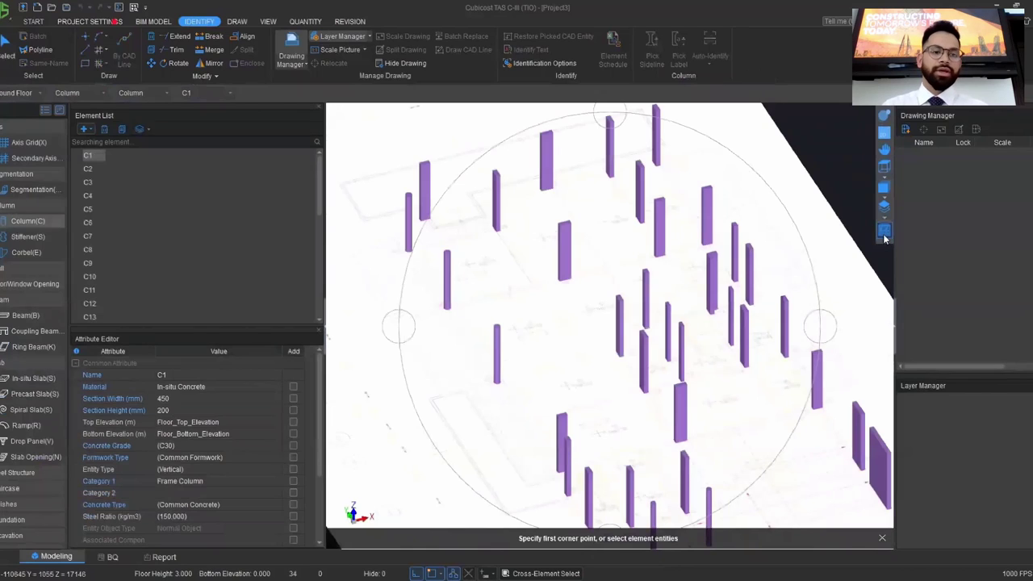
left_click(883, 230)
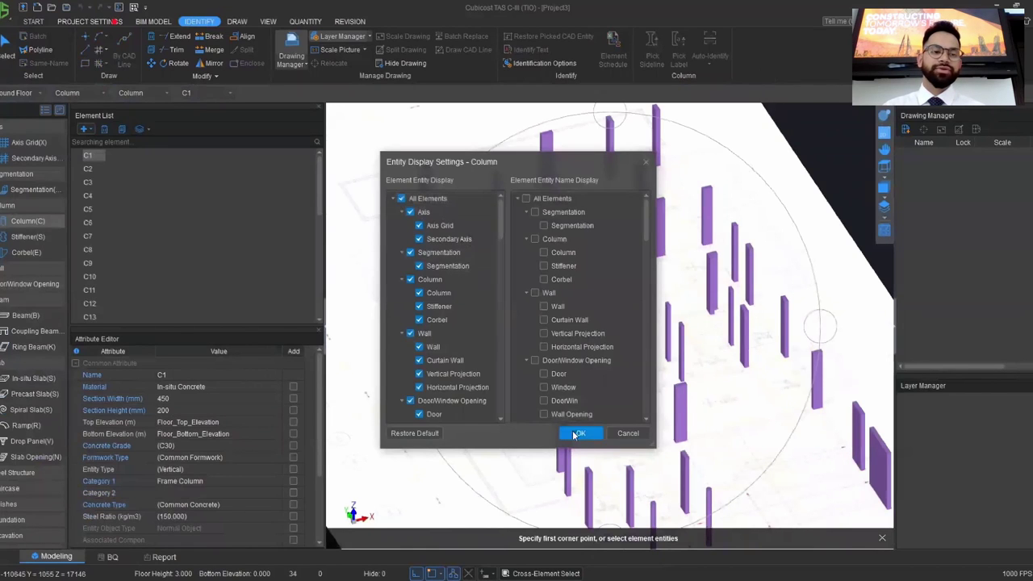
left_click(577, 434)
left_click_drag(648, 344, 630, 288)
scroll(638, 274, "down", 4)
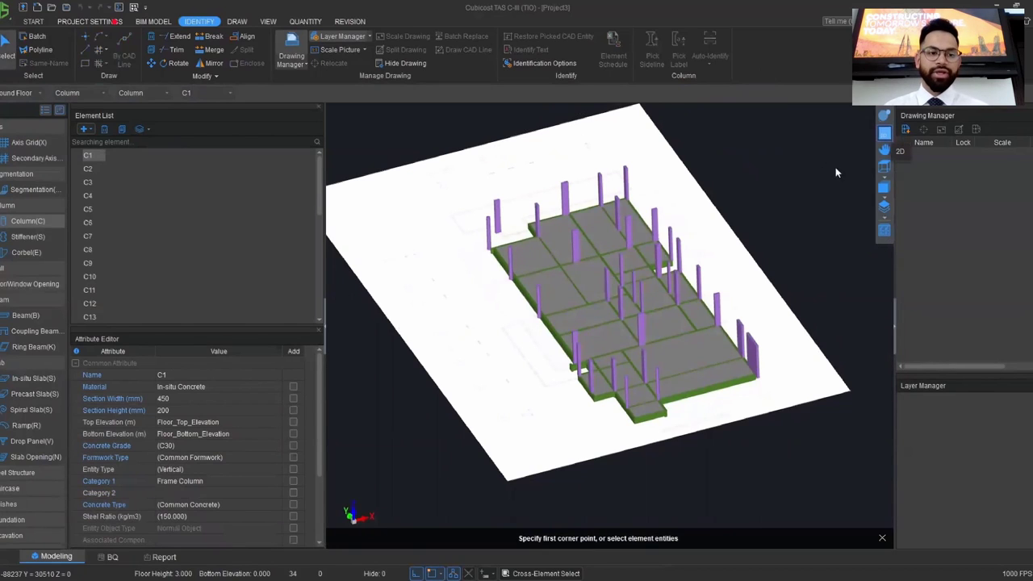
Step: Switch to the empty 1st Floor in a flat top view
left_click(30, 94)
left_click(30, 109)
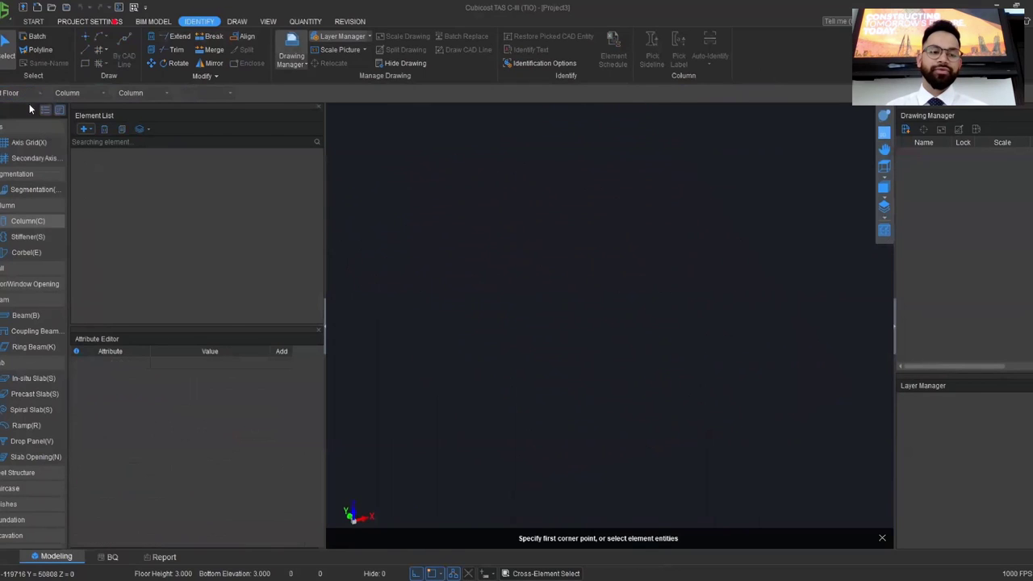
left_click(885, 135)
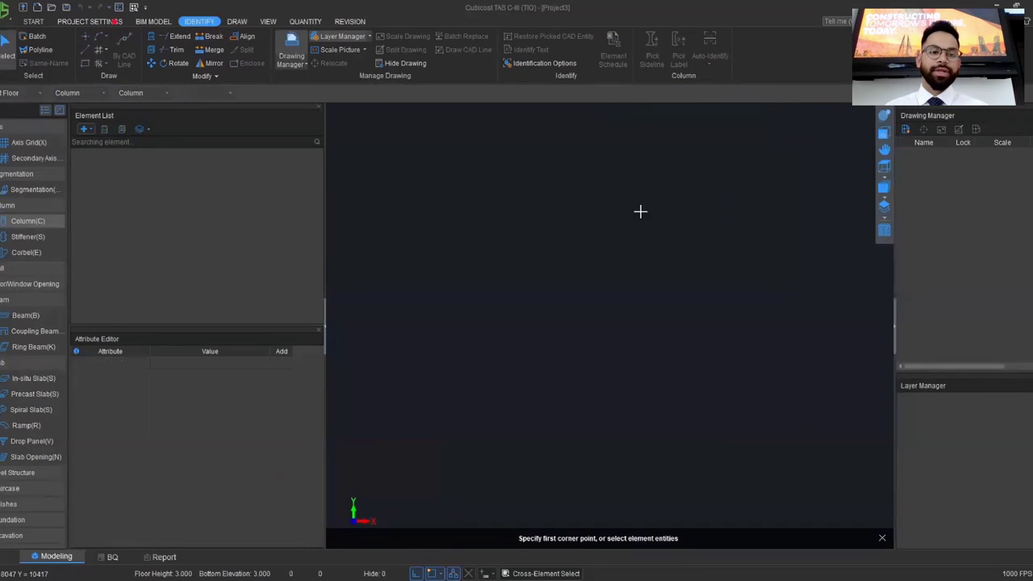
Step: Copy the Ground Floor columns, beams and slabs onto the 1st Floor
left_click(240, 23)
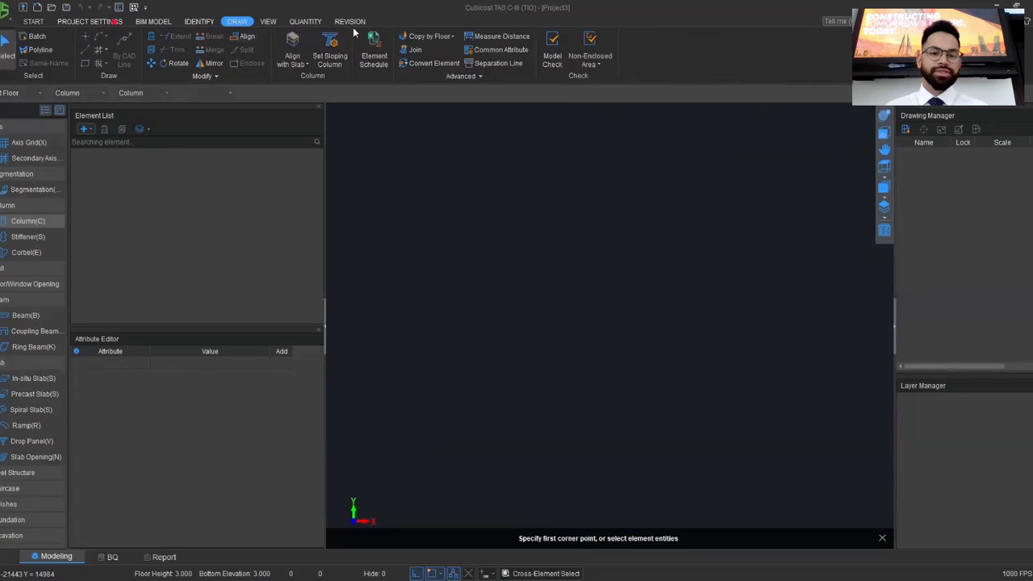
left_click(447, 37)
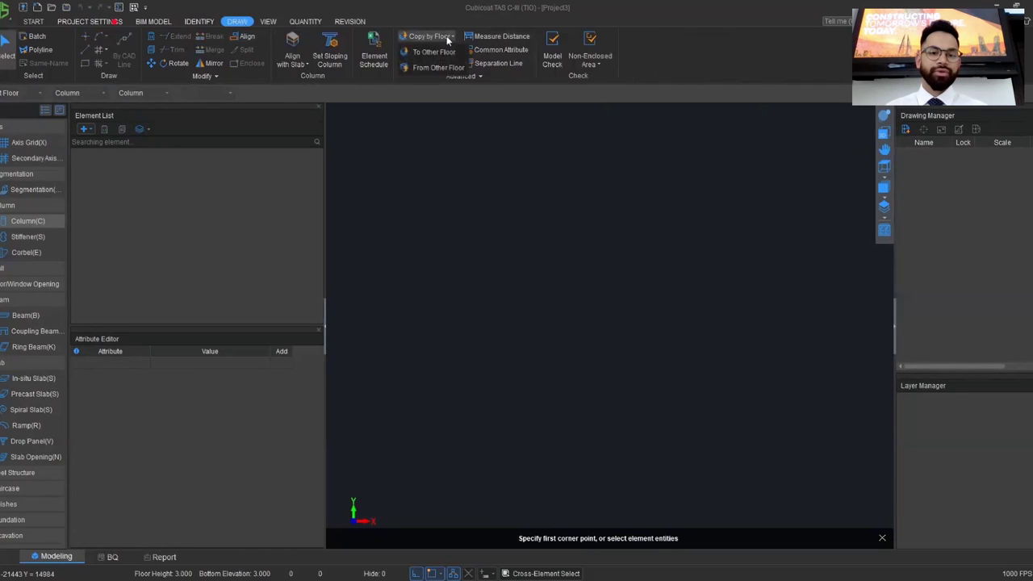
left_click(438, 67)
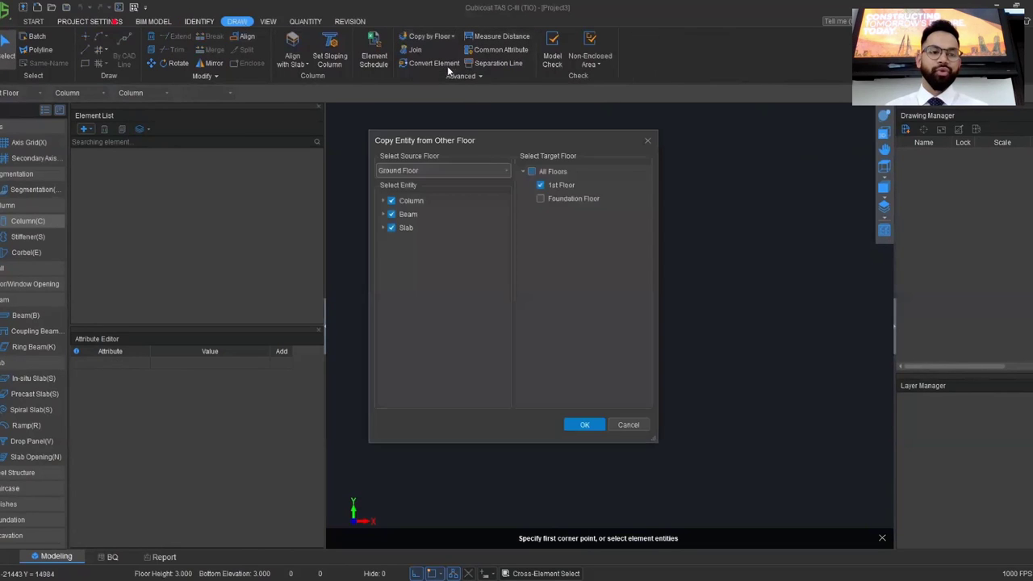
left_click(581, 425)
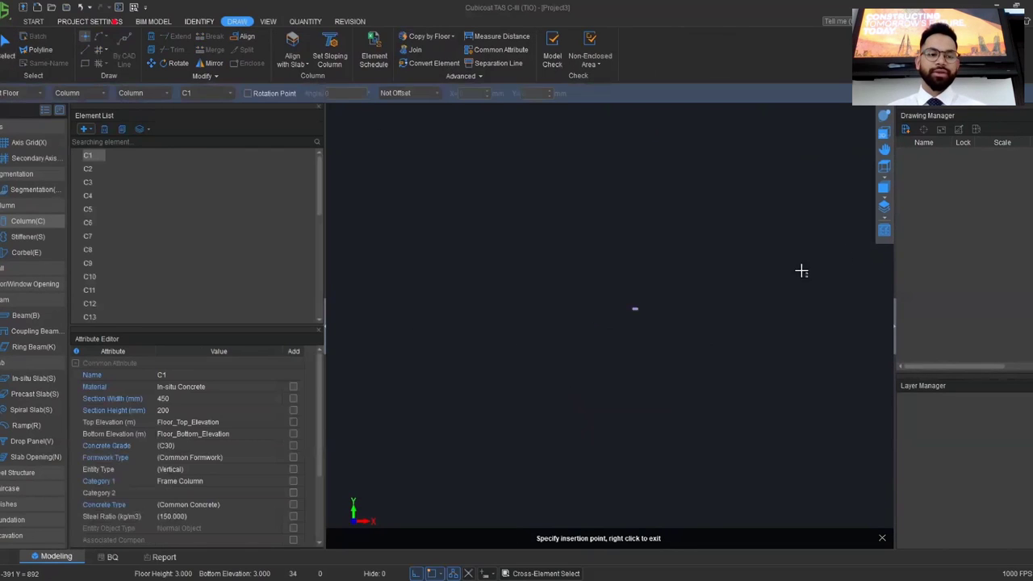
right_click(847, 270)
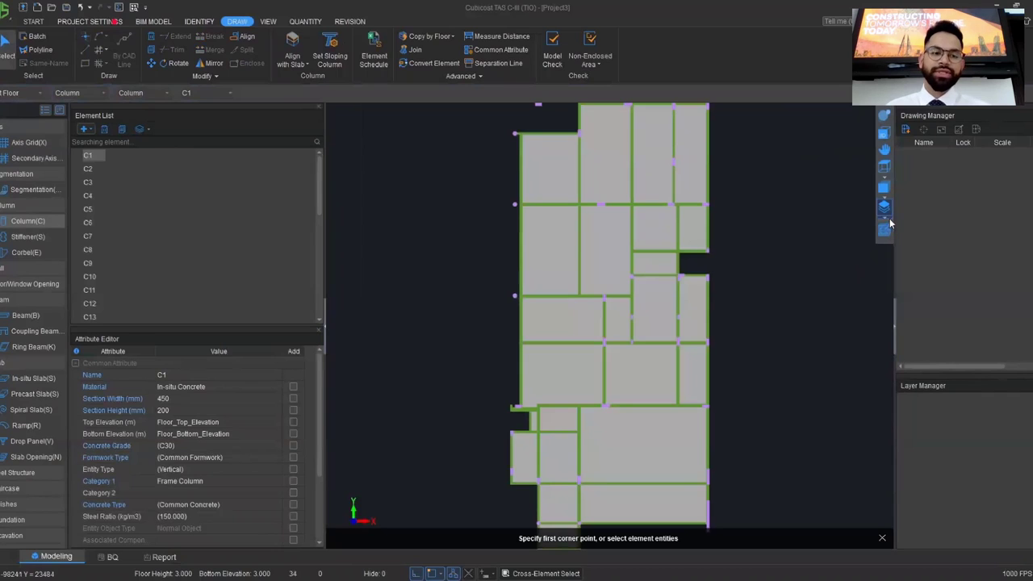
Step: Display all floors together and orbit the copied structure in 3D
left_click(886, 225)
left_click(930, 258)
left_click(884, 131)
left_click_drag(758, 419, 718, 296)
middle_click_drag(719, 294, 698, 297)
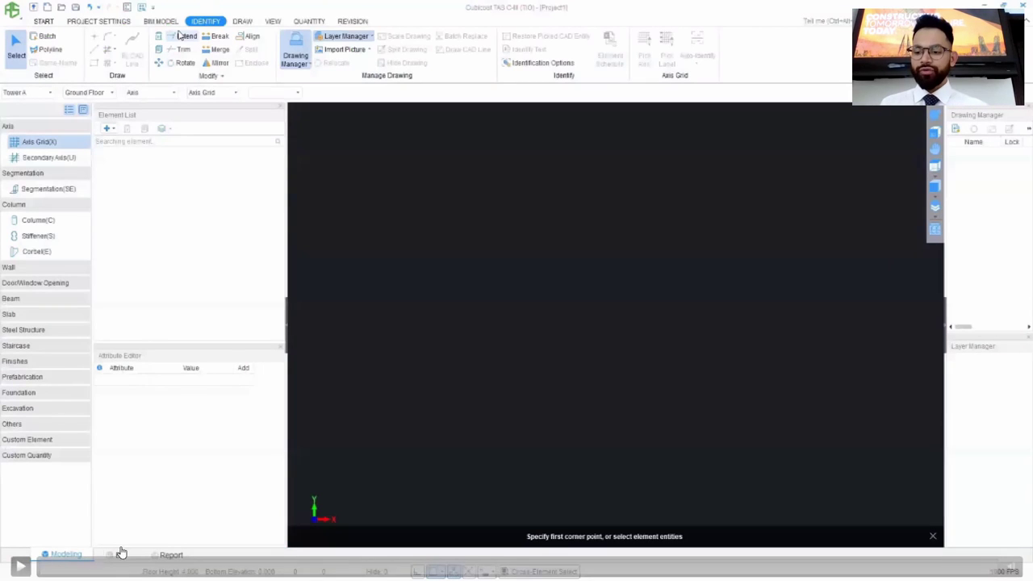
Step: Split the left ground-floor plan into a new drawing named after its title text
left_click(20, 565)
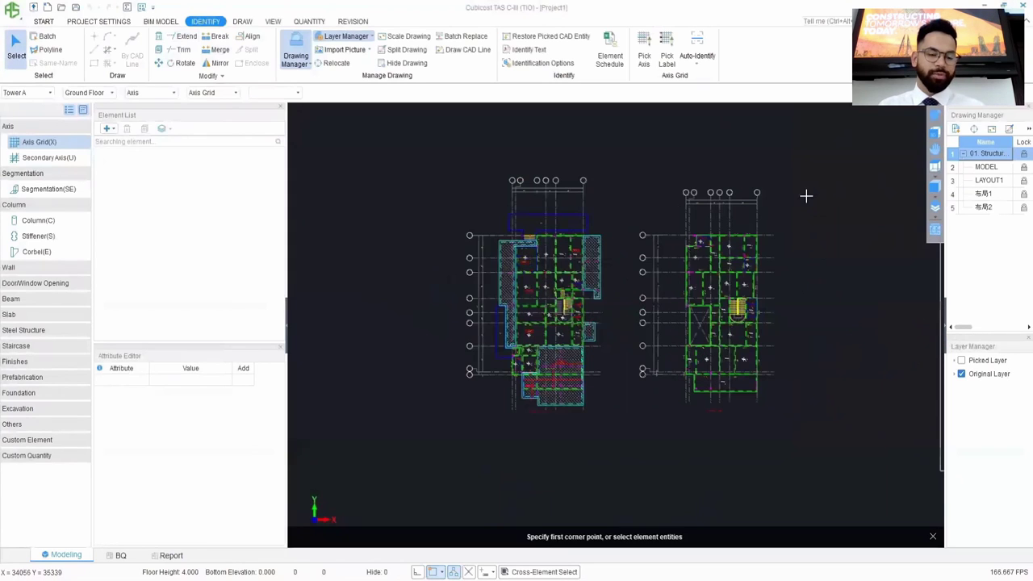
left_click(1009, 129)
left_click(463, 155)
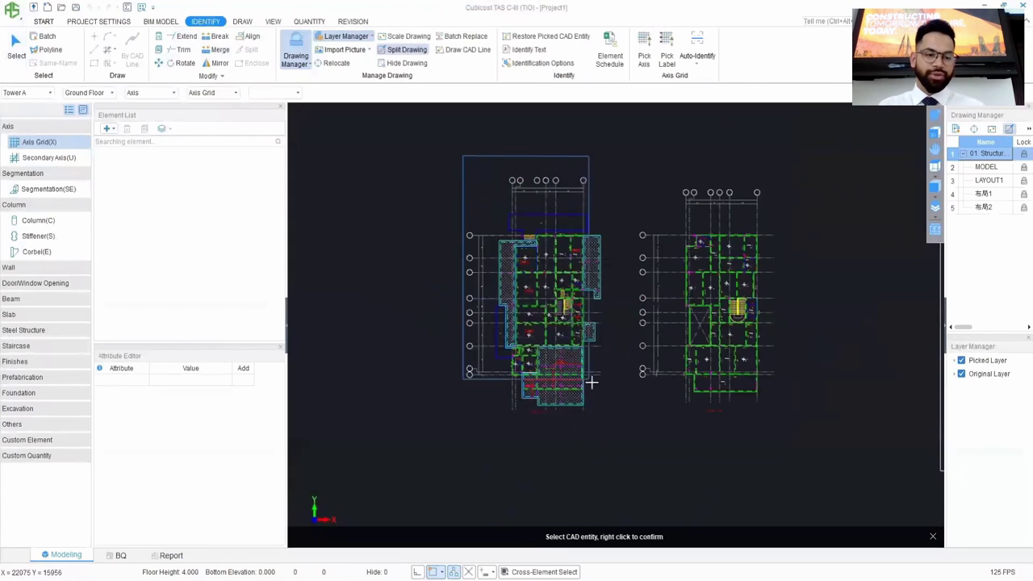
left_click(620, 470)
right_click(548, 416)
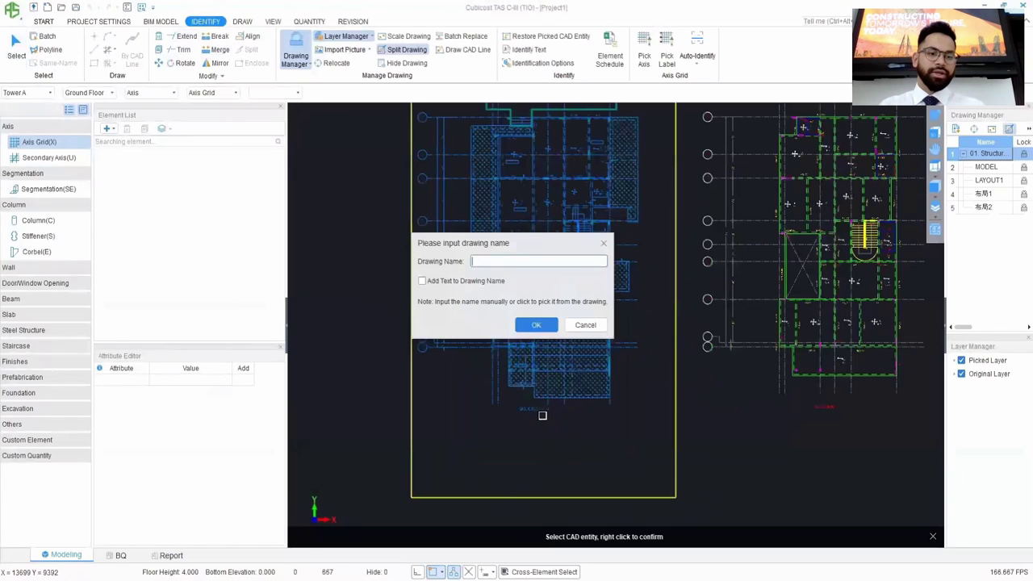
left_click(527, 403)
left_click(535, 324)
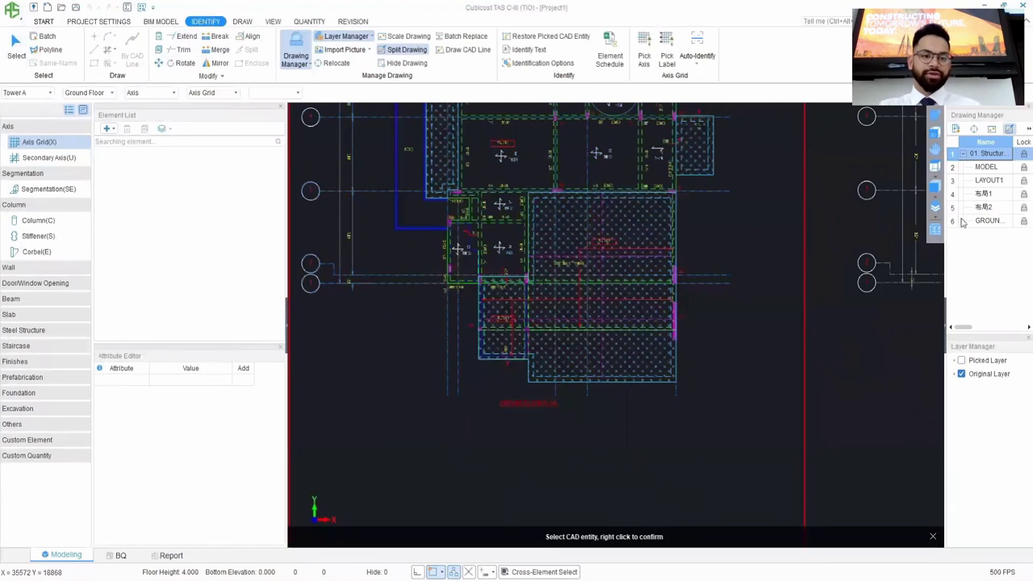
Step: Open the new ground-floor drawing and pan it into view
double_click(983, 222)
middle_click_drag(668, 342, 626, 335)
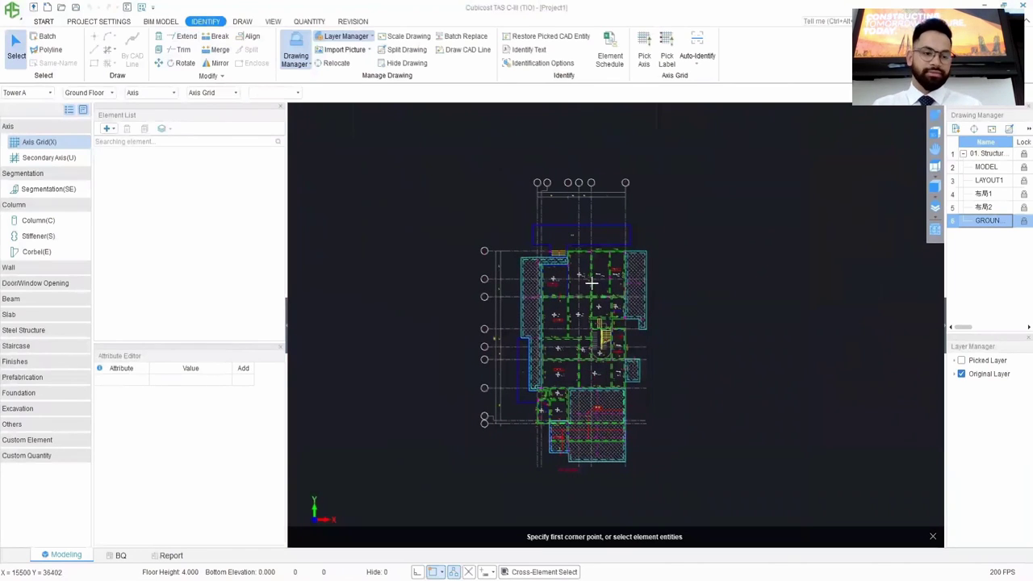
middle_click_drag(542, 279, 553, 273)
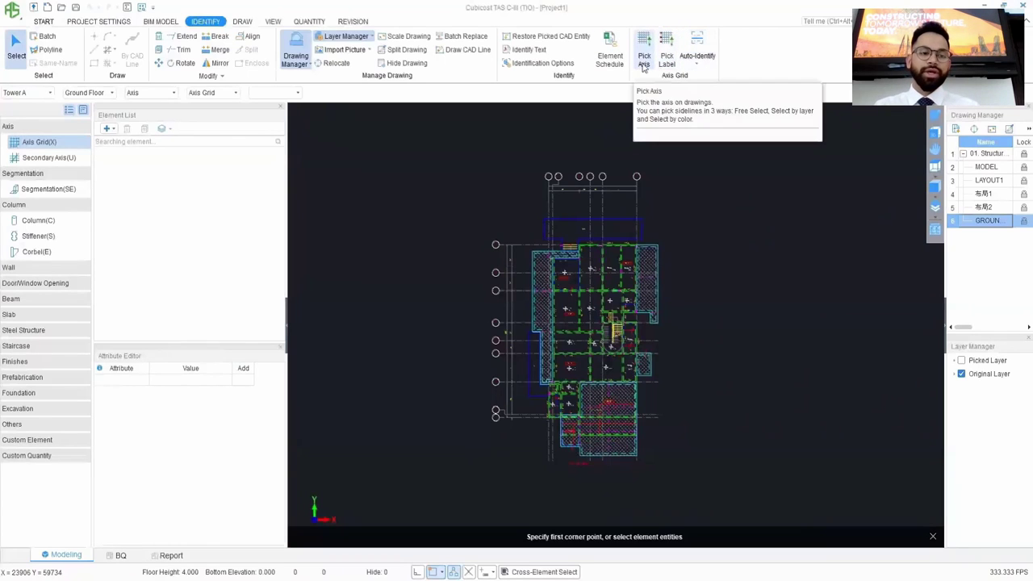
Step: Pick the axis lines from the ground-floor drawing
left_click(643, 64)
scroll(533, 213, "up", 3)
scroll(534, 214, "up", 5)
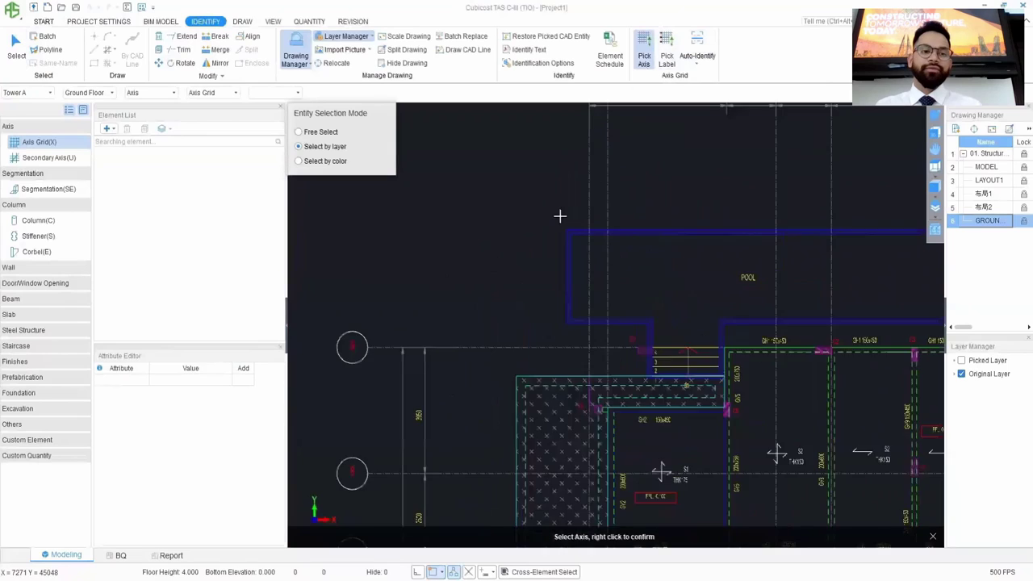
scroll(500, 223, "down", 1)
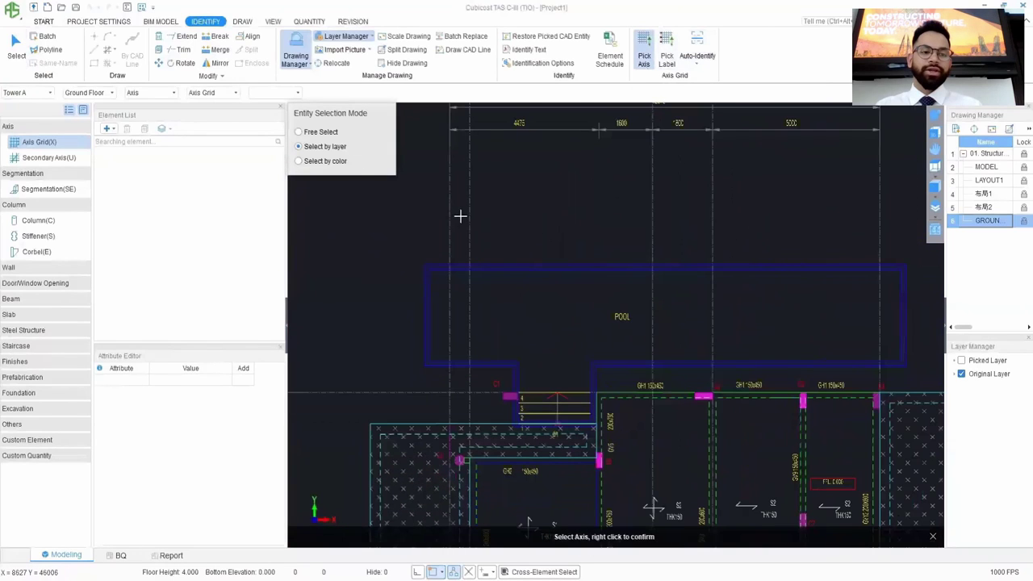
scroll(468, 209, "down", 4)
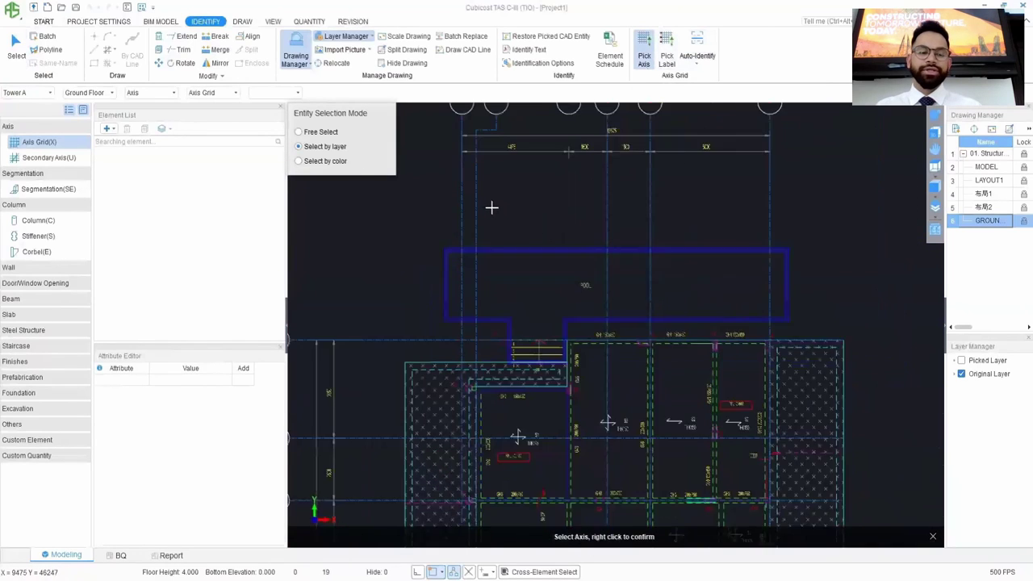
right_click(490, 208)
Step: Pick the axis bubbles and auto-identify grid Ort-1 with axes A–E and 1–9
left_click(667, 58)
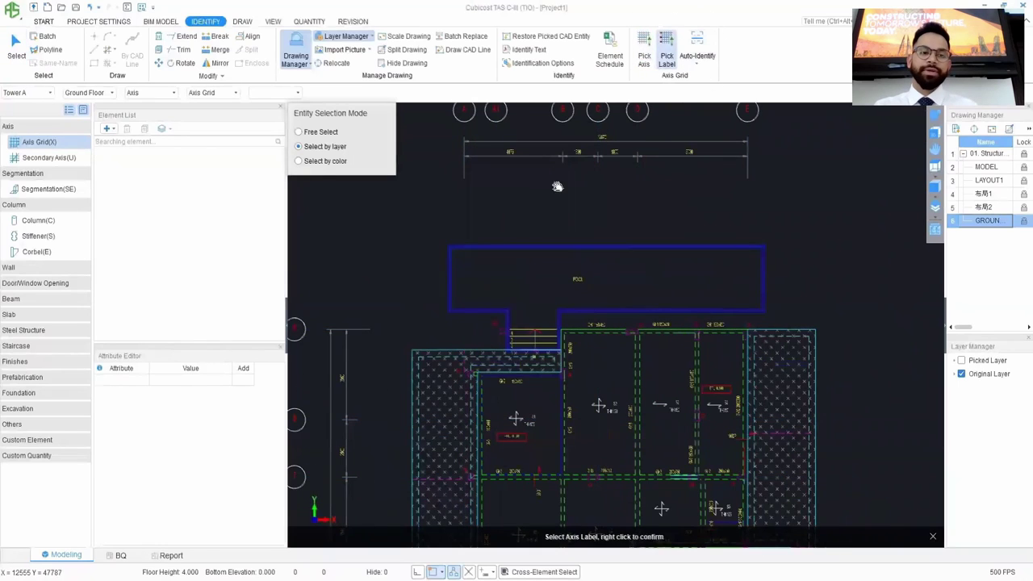
scroll(553, 185, "up", 2)
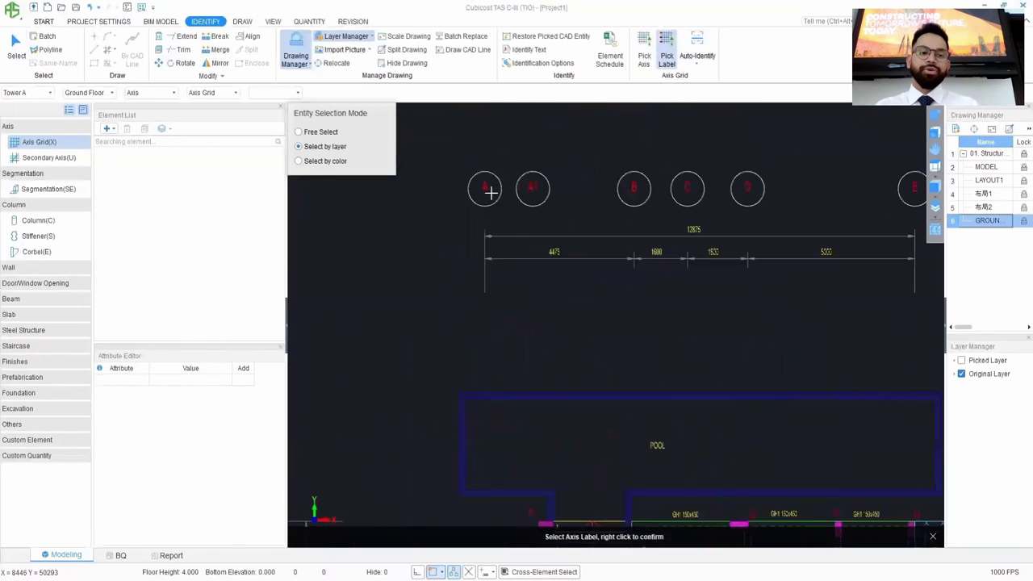
right_click(534, 232)
scroll(564, 242, "down", 3)
scroll(565, 244, "down", 2)
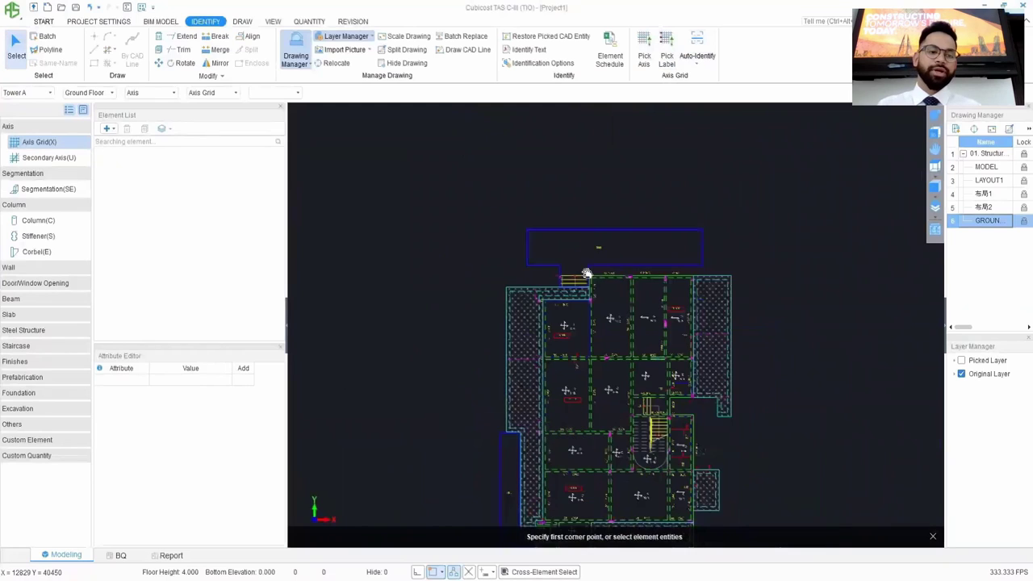
left_click(699, 50)
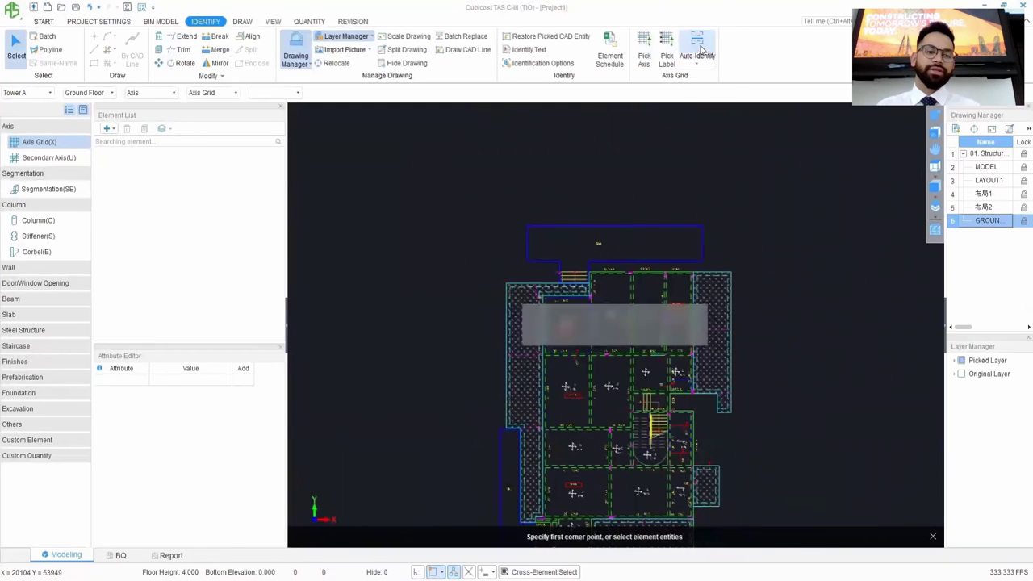
middle_click_drag(550, 359, 586, 304)
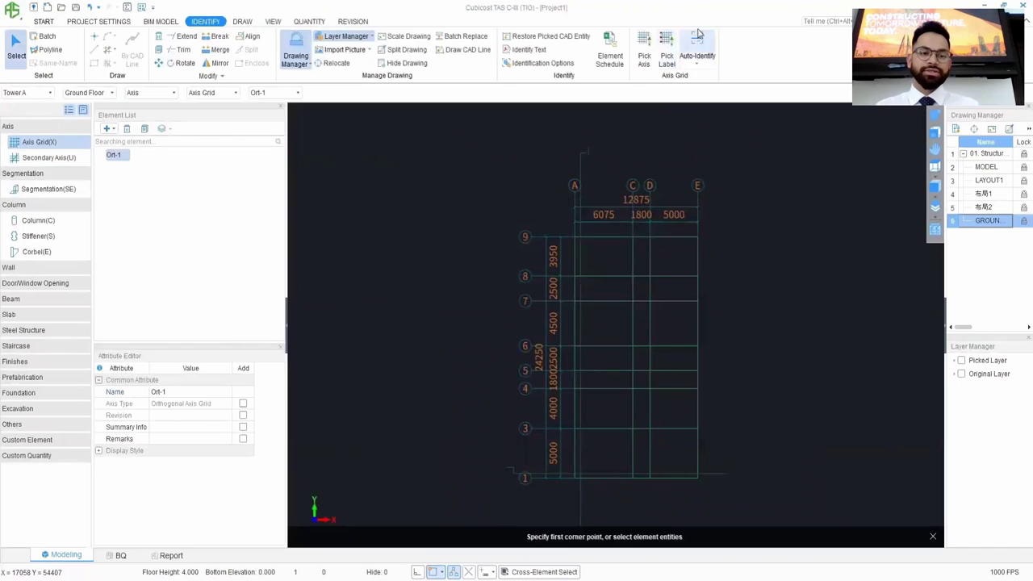
left_click(38, 221)
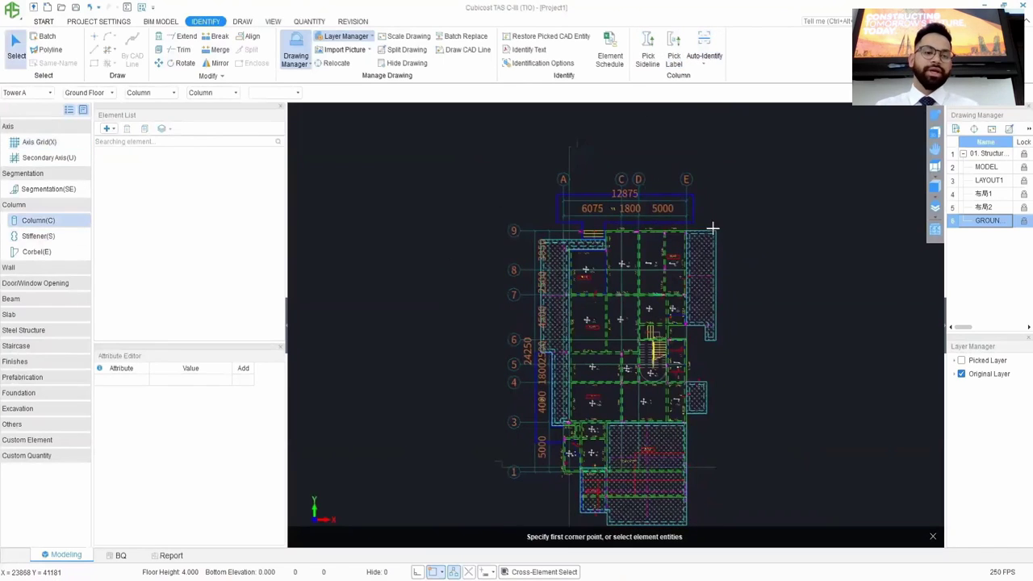
Step: Zoom over the ground-floor plan and reselect the Column(C) element type
scroll(657, 233, "up", 2)
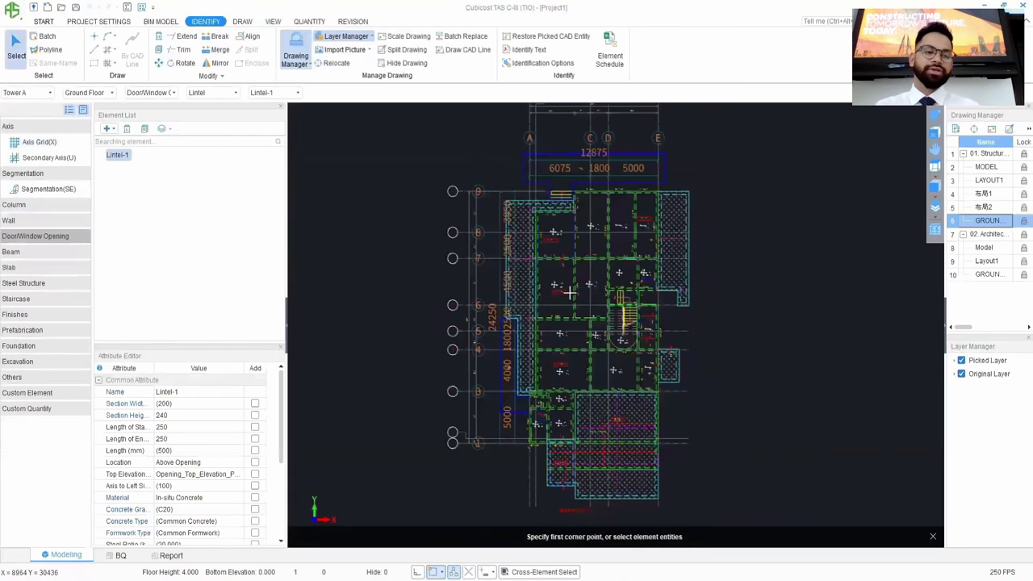
scroll(508, 223, "up", 5)
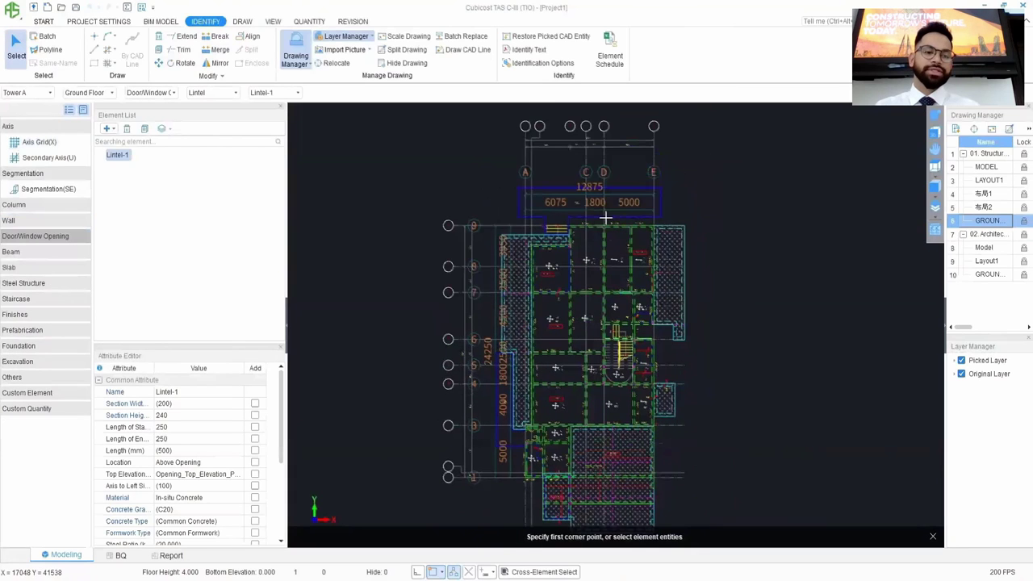
scroll(507, 234, "up", 3)
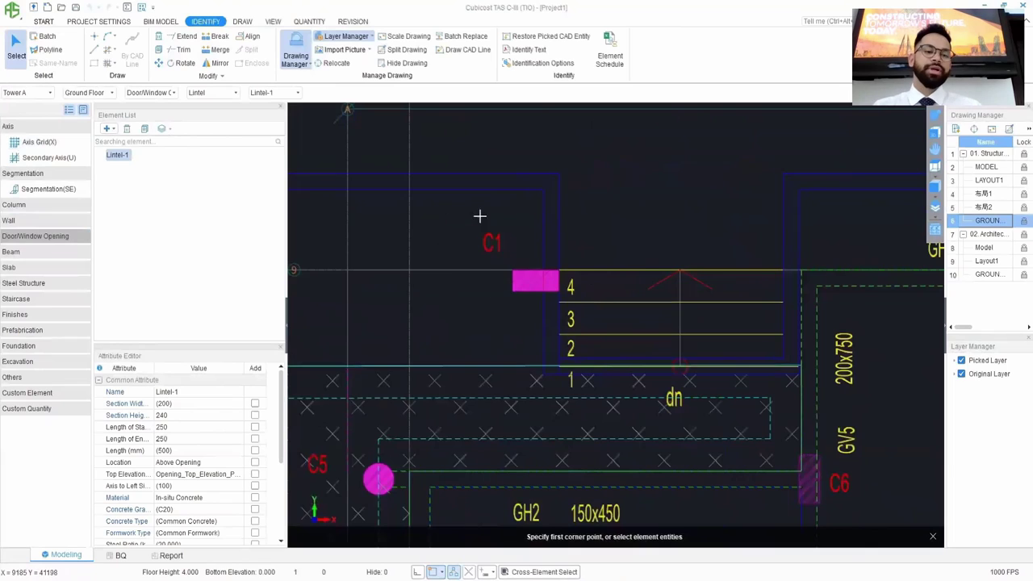
scroll(597, 330, "down", 10)
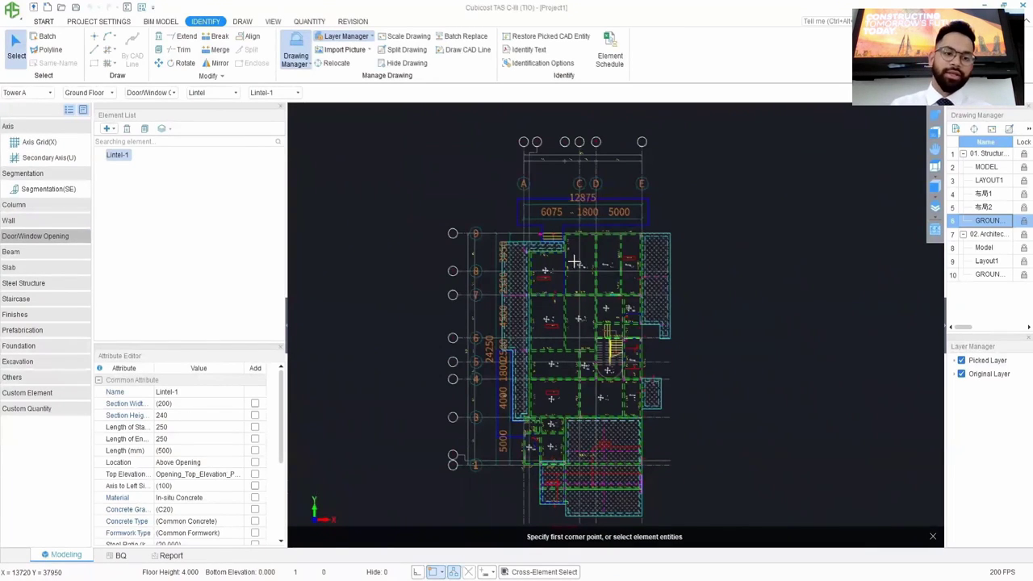
key("c")
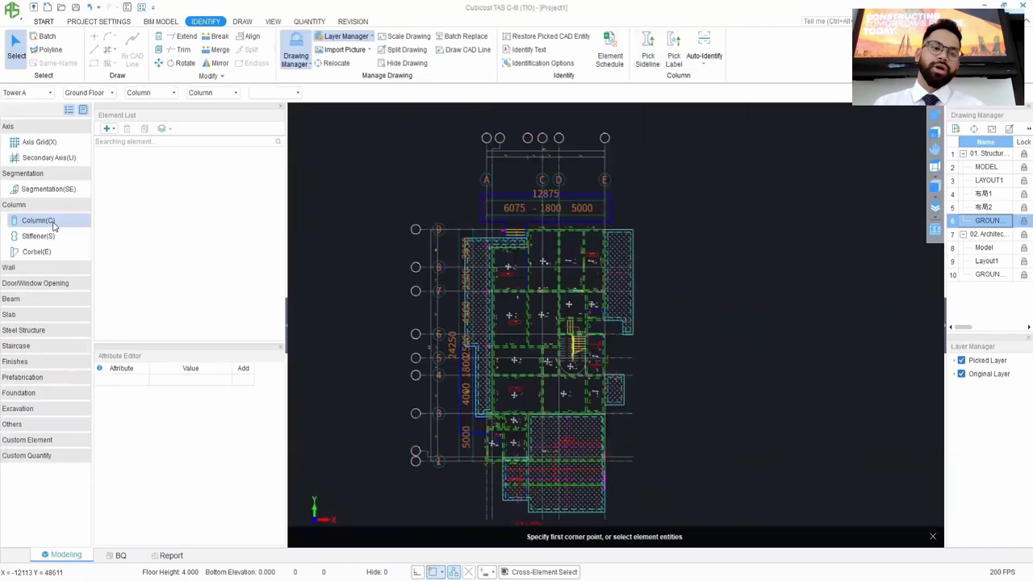
Step: Pick the column outline layer on the ground-floor drawing as column sidelines
scroll(511, 218, "up", 5)
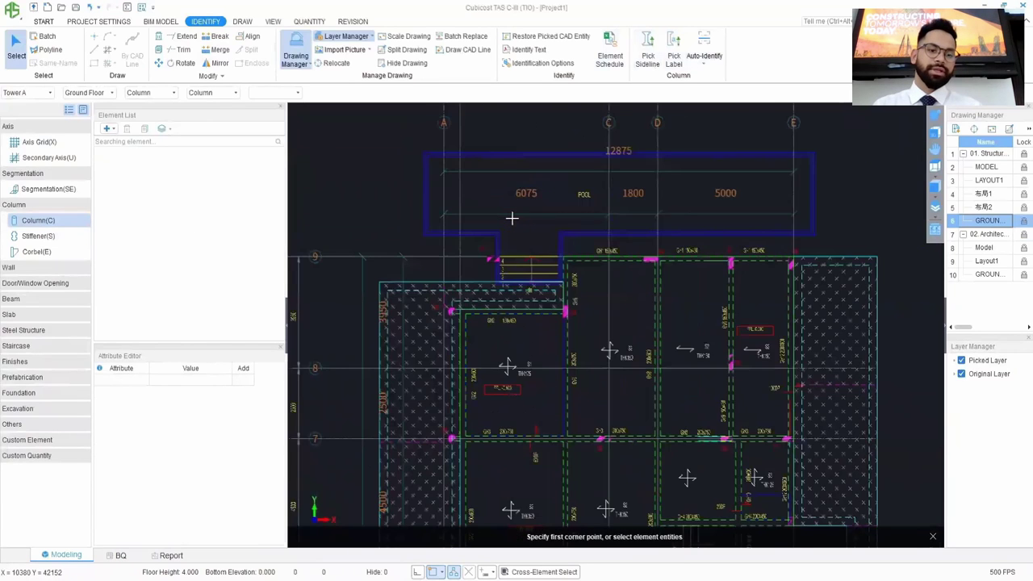
left_click(647, 57)
middle_click_drag(517, 258, 500, 311)
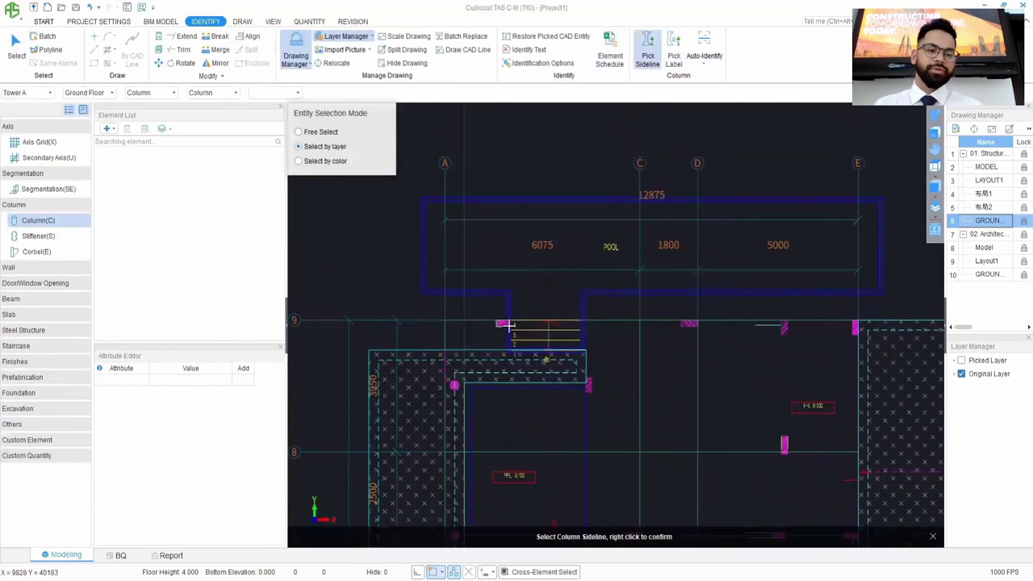
scroll(505, 324, "up", 1)
left_click(501, 323)
scroll(797, 292, "down", 4)
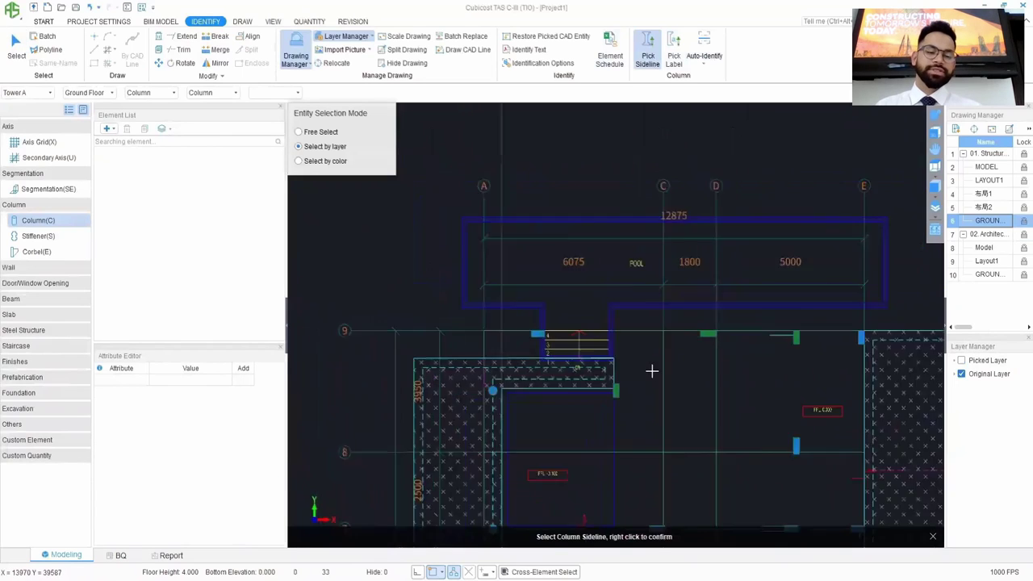
right_click(622, 304)
Step: Pick the column tags such as C1 and auto-identify, creating 34 columns
left_click(673, 57)
scroll(615, 262, "up", 4)
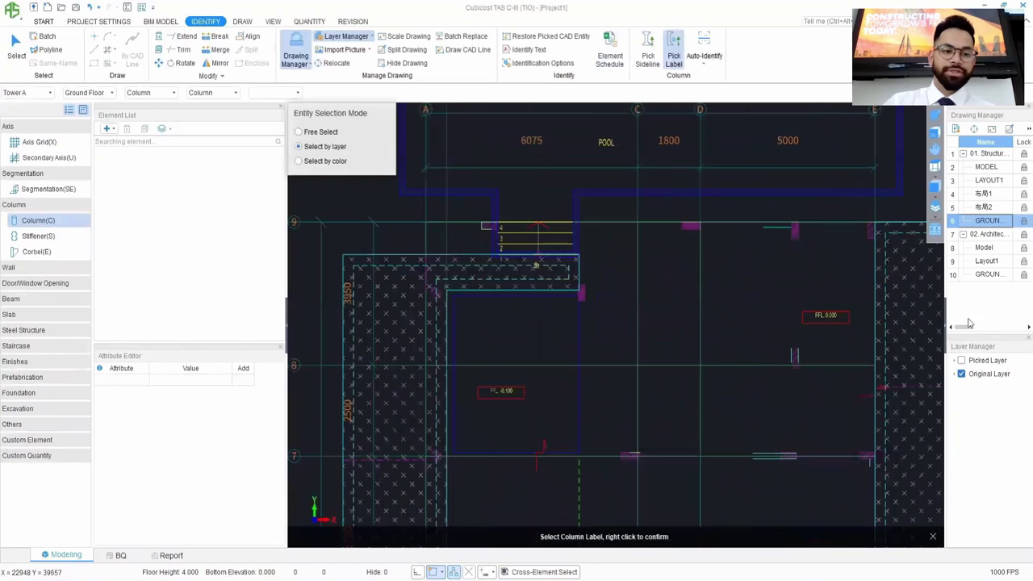
left_click(961, 360)
scroll(670, 222, "up", 3)
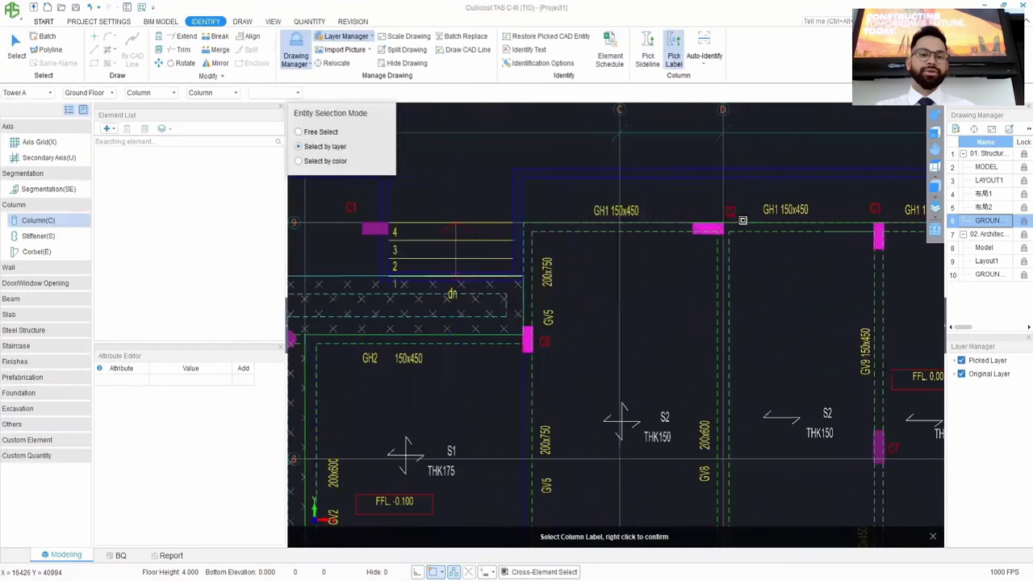
right_click(669, 272)
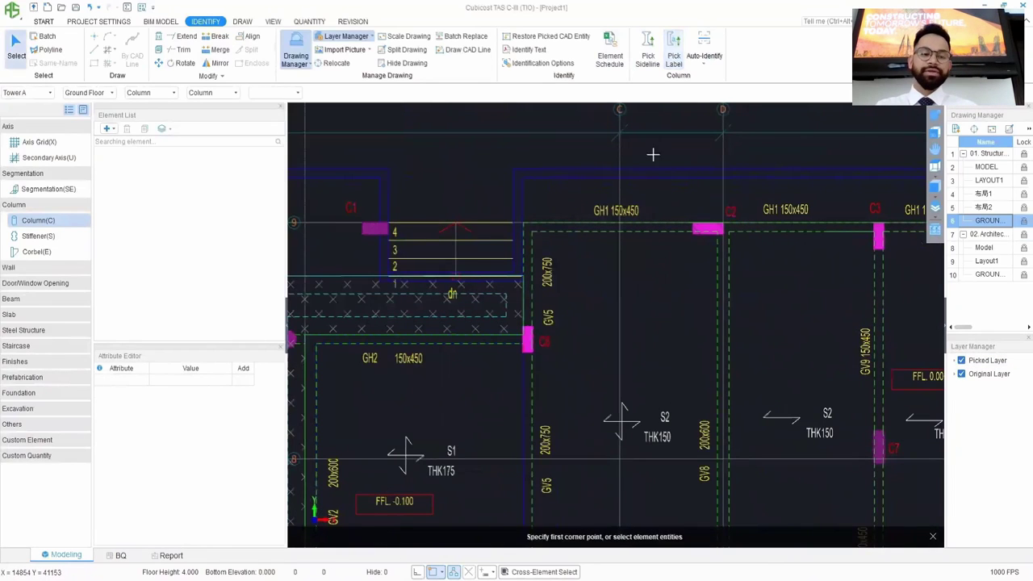
left_click(703, 47)
left_click(581, 318)
scroll(605, 305, "down", 9)
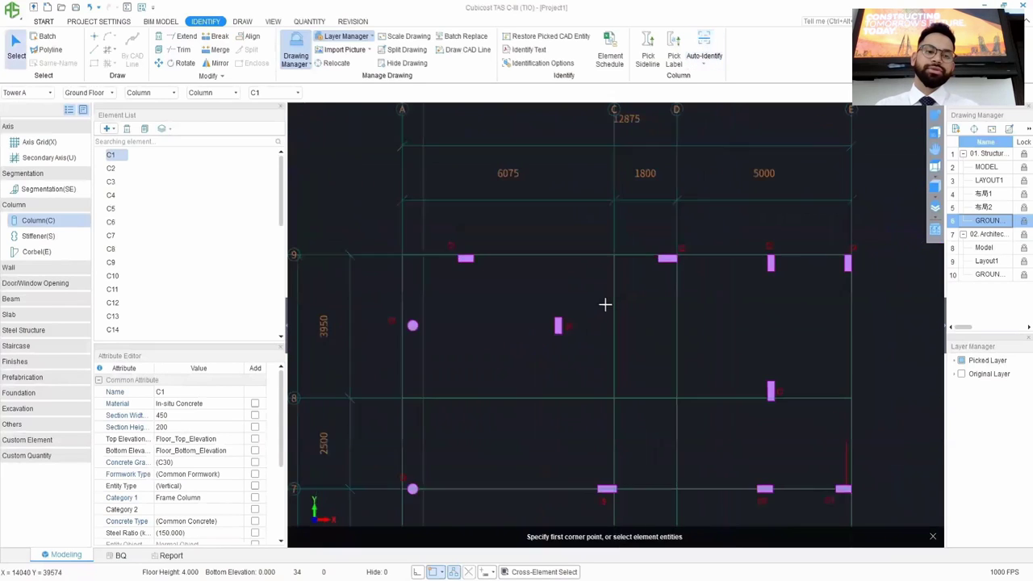
Step: Orbit the identified column grid in 3D to inspect the columns
left_click(934, 115)
left_click_drag(863, 398, 699, 279)
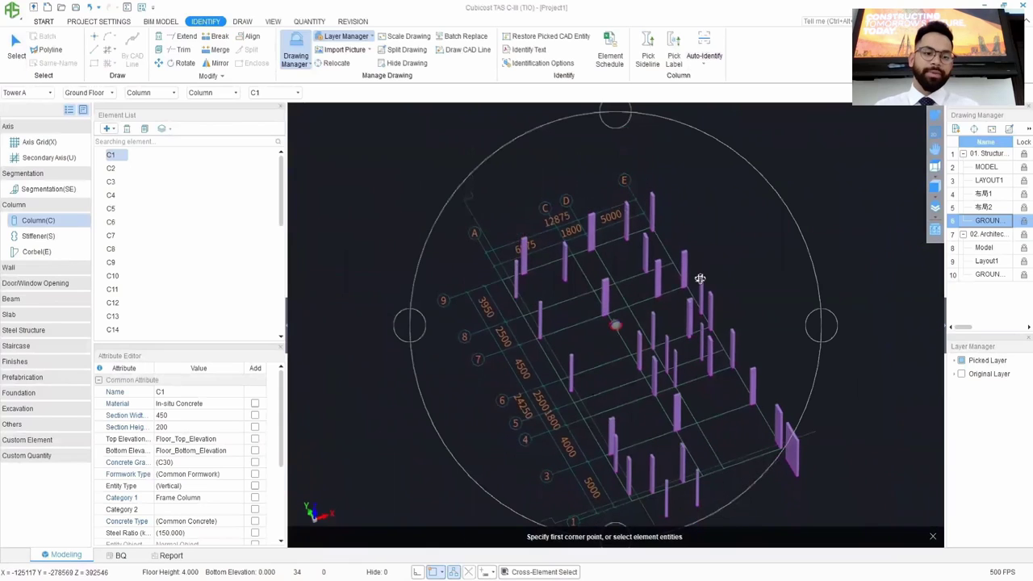
left_click_drag(594, 320, 569, 276)
scroll(520, 222, "up", 8)
scroll(546, 246, "down", 8)
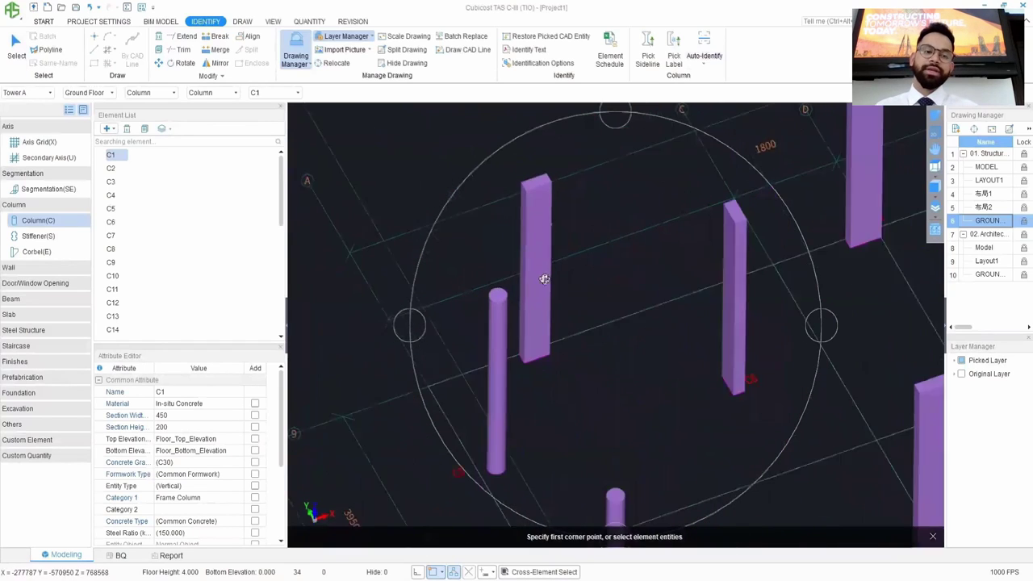
left_click_drag(577, 293, 557, 306)
key("Escape")
Step: Return to the flat plan view with the full CAD plan and select Beam(B)
left_click(933, 134)
scroll(576, 258, "down", 5)
middle_click_drag(584, 191, 564, 301)
middle_click_drag(555, 264, 558, 211)
scroll(558, 210, "down", 1)
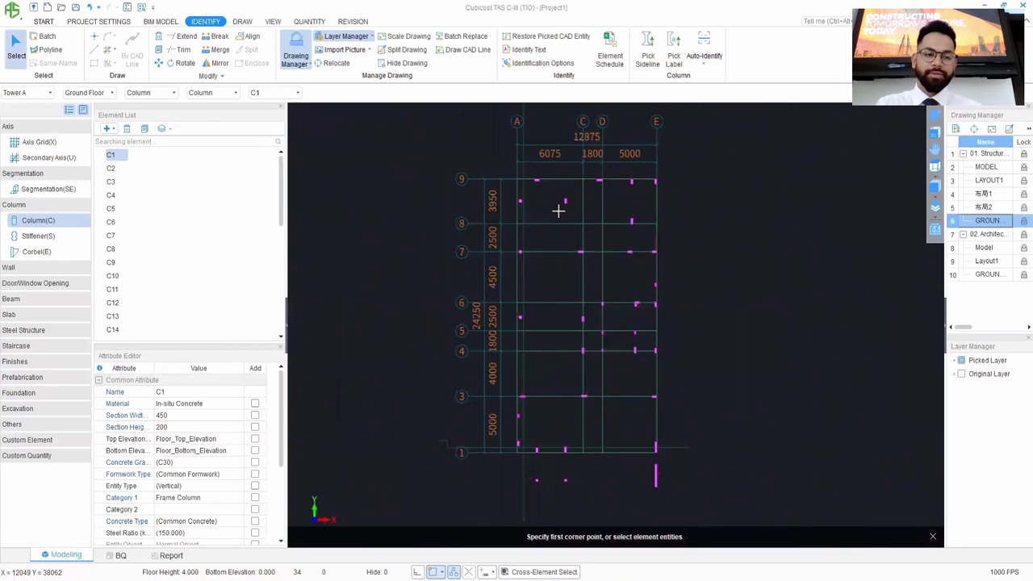
scroll(606, 219, "up", 1)
scroll(606, 218, "down", 1)
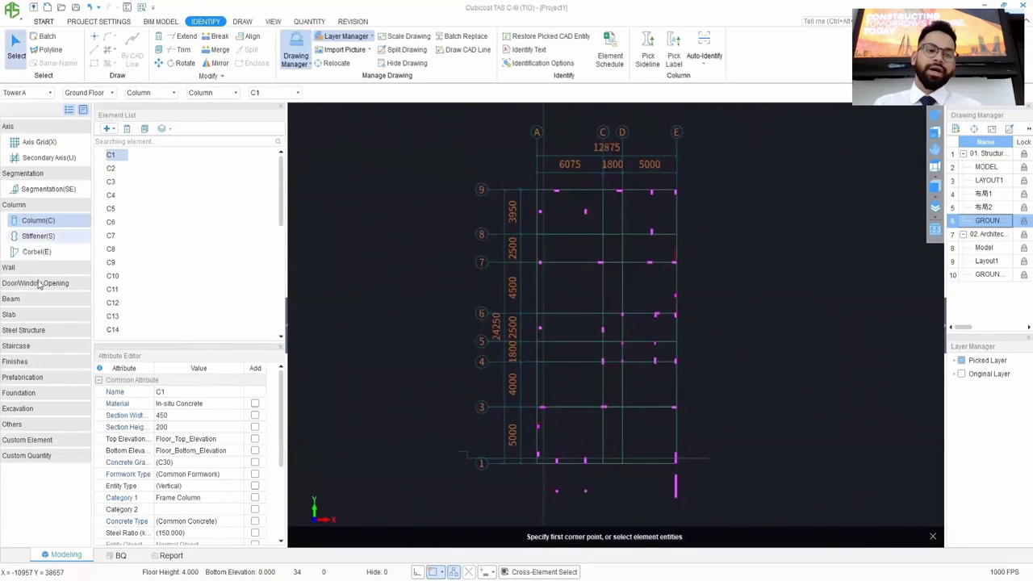
left_click(14, 204)
left_click(11, 252)
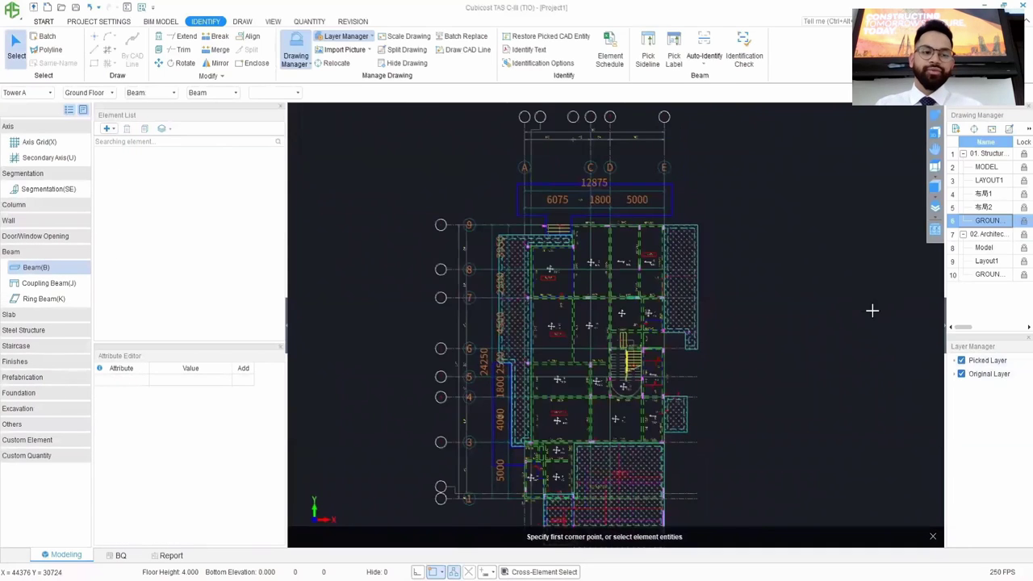
Step: Pick the beam outlines on the drawing and generate the ground-floor beams
left_click(647, 54)
scroll(710, 296, "up", 5)
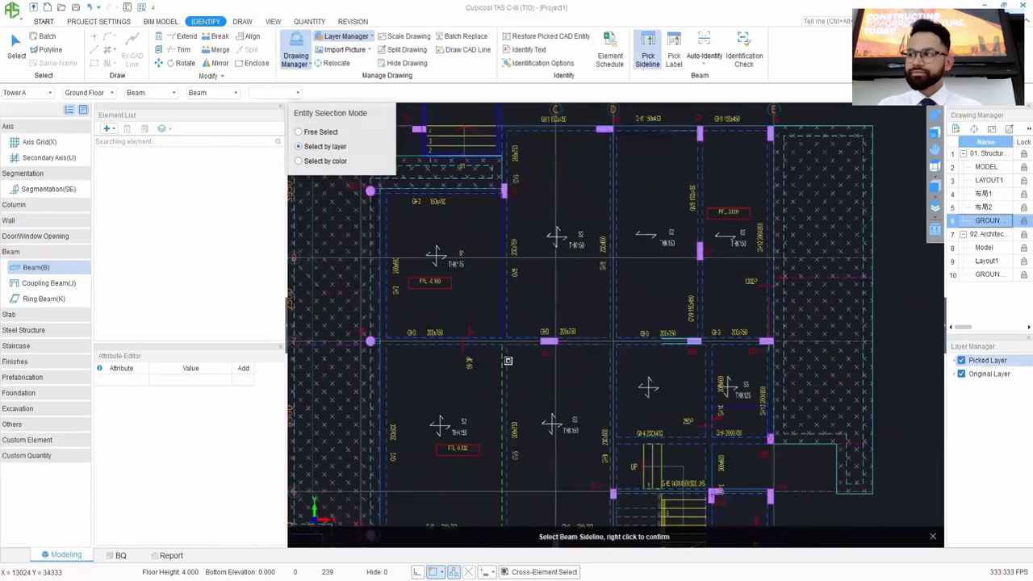
left_click(508, 360)
right_click(508, 361)
left_click(535, 339)
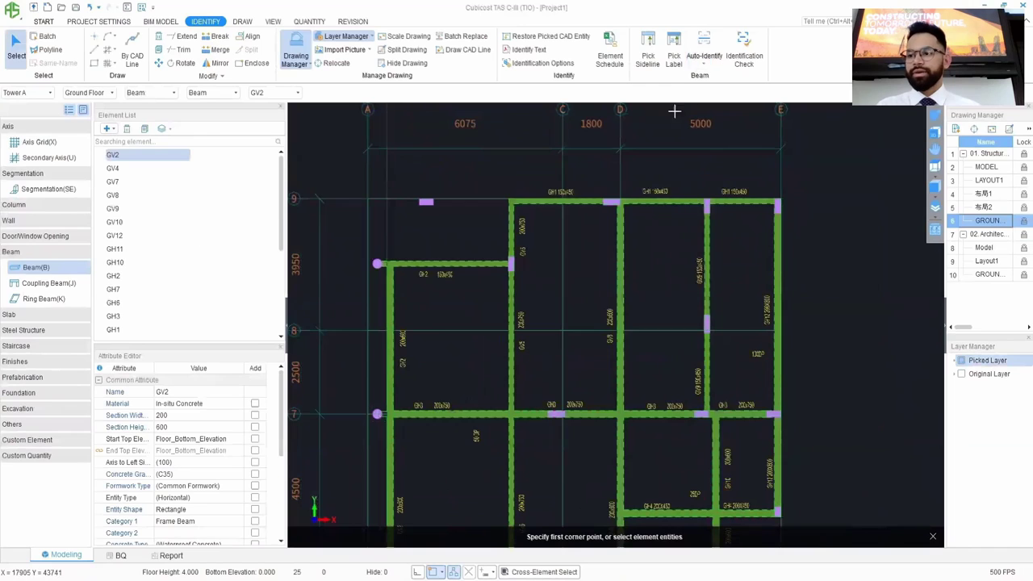
Step: Identify in-situ slabs from the drawing, generating S1, S2, S3 and Unlabeled Slab-120
left_click(8, 313)
left_click(644, 55)
left_click(713, 55)
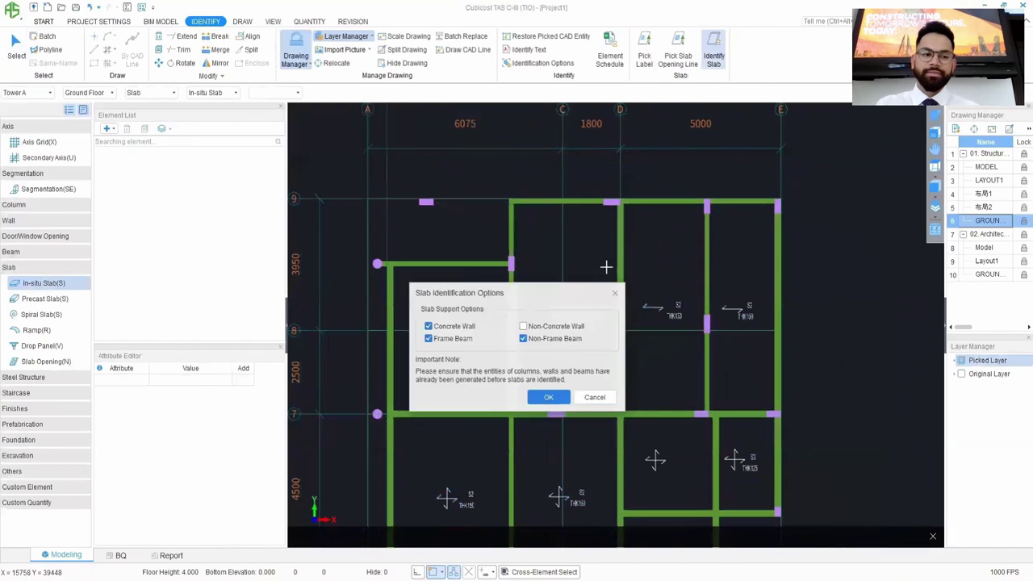
key("Return")
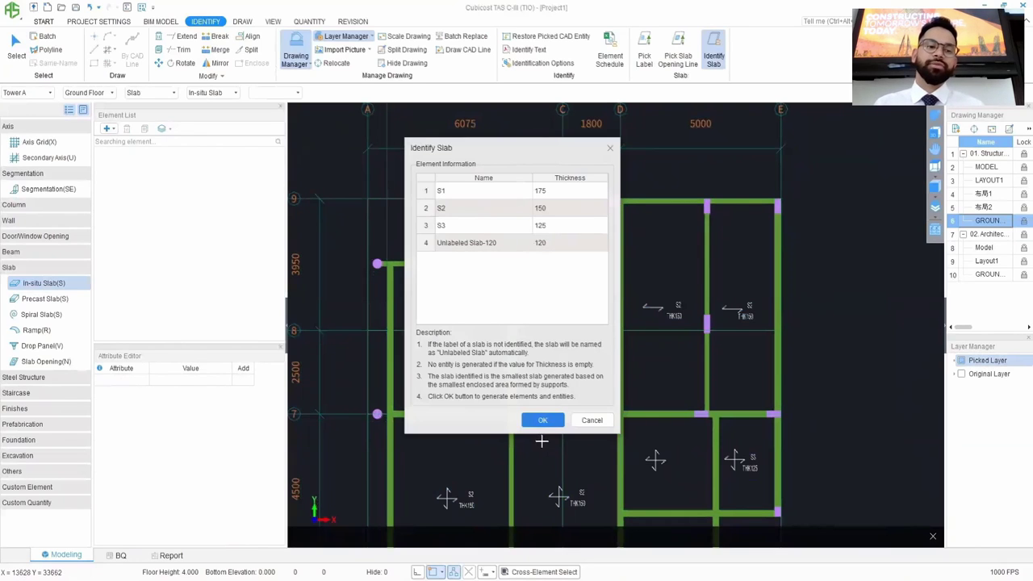
left_click(543, 420)
left_click(576, 317)
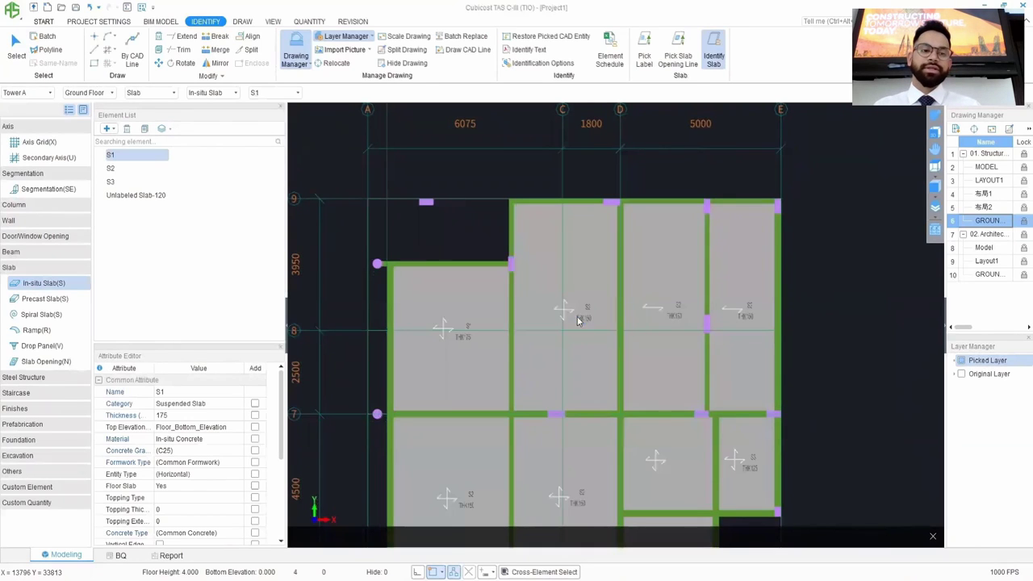
Step: Load the architectural GROUND drawing and pick its masonry wall sidelines for Wall(W)
double_click(986, 274)
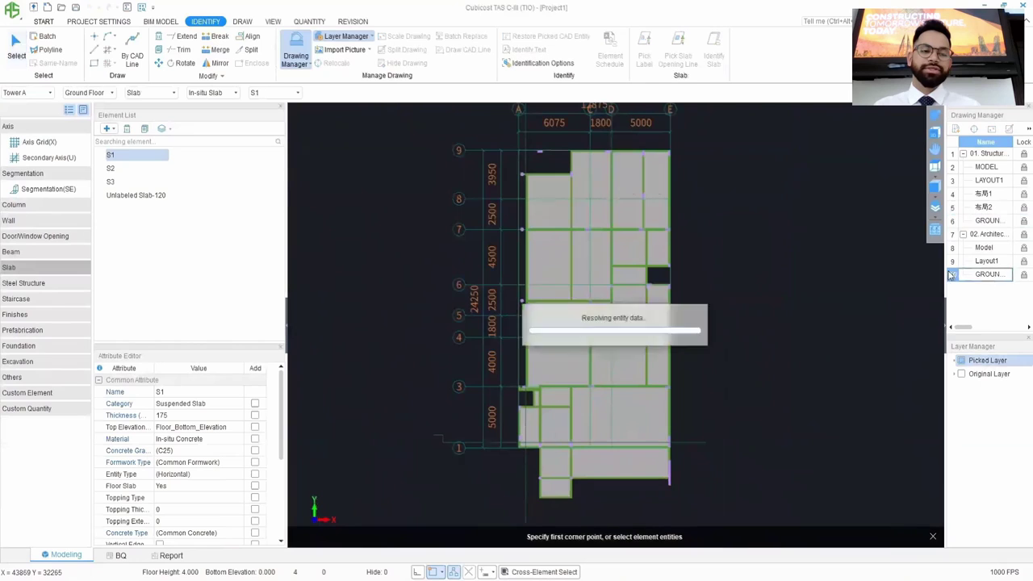
scroll(607, 246, "up", 4)
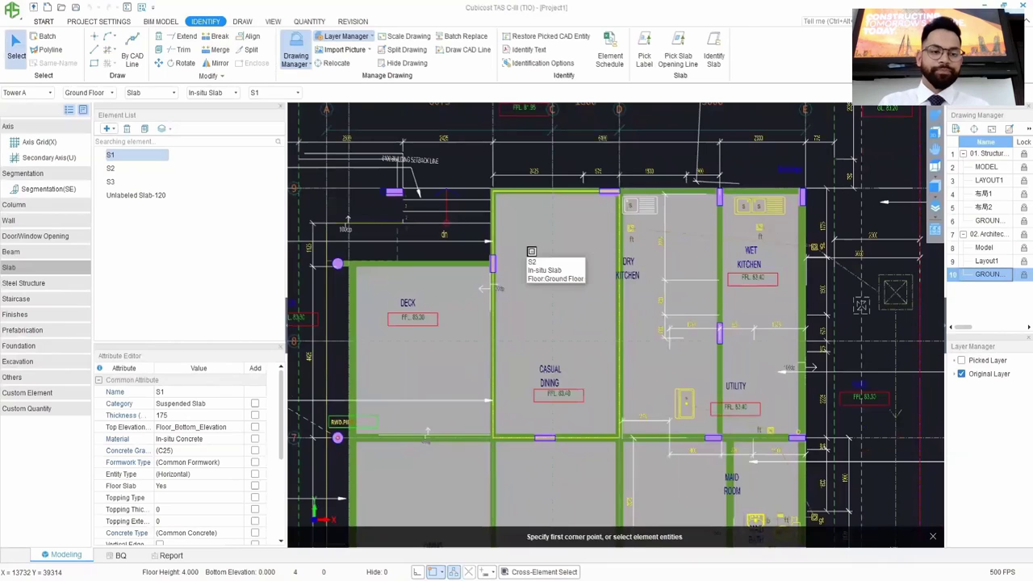
left_click(17, 220)
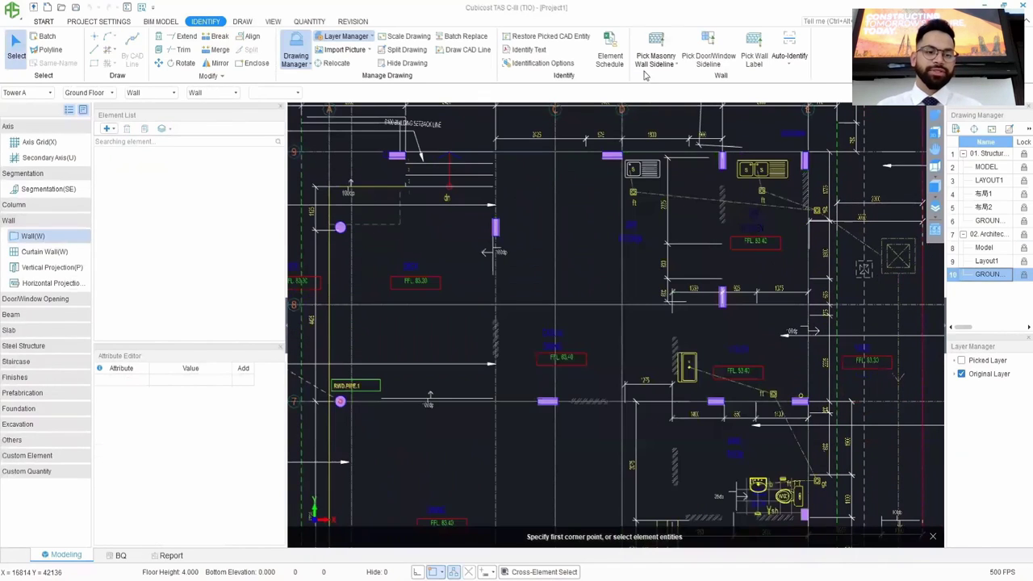
left_click(657, 63)
left_click(657, 92)
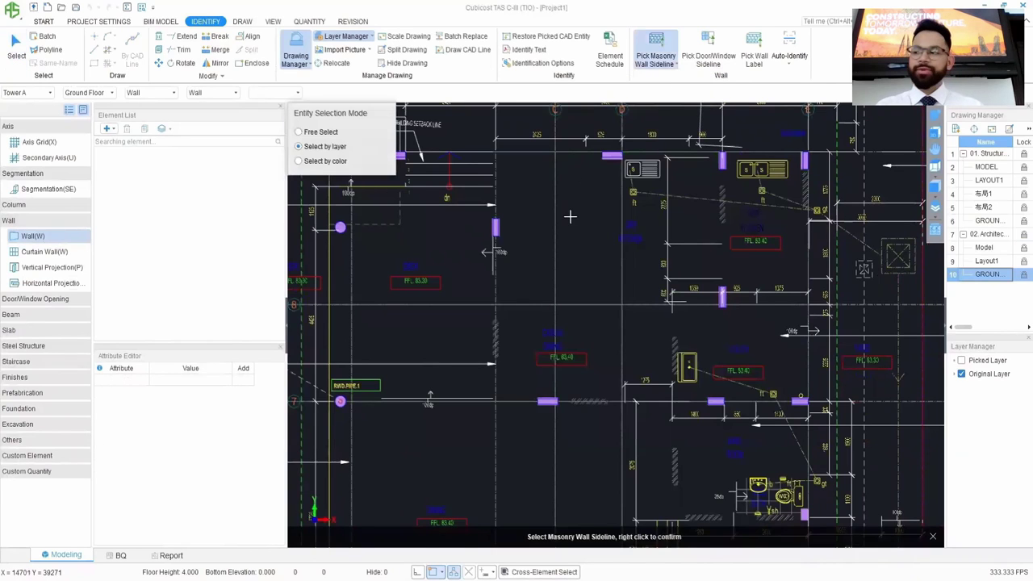
left_click(961, 361)
scroll(523, 402, "up", 2)
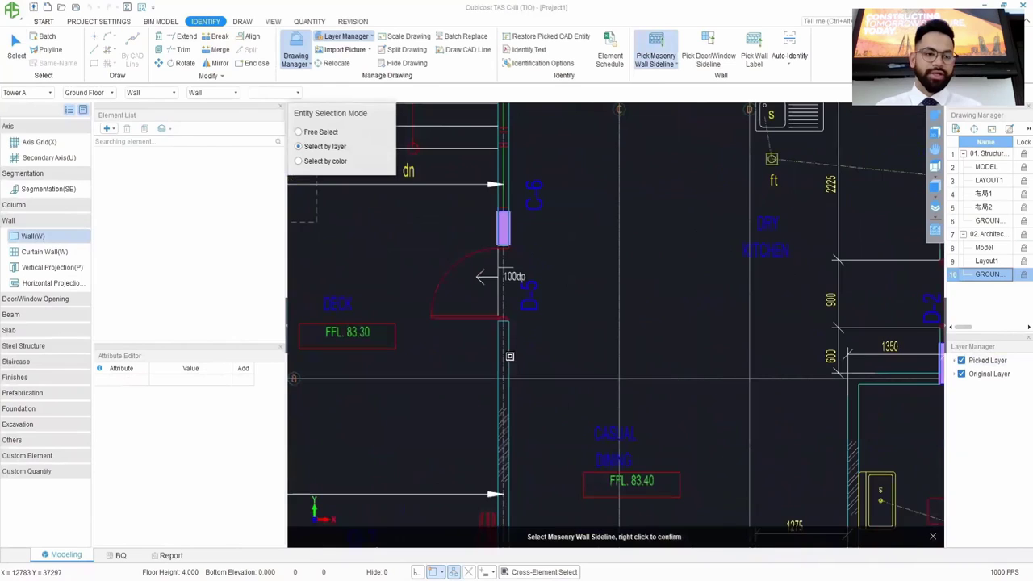
right_click(559, 337)
Step: Pick the door/window sidelines and auto-identify masonry walls MSwall-50 to MSwall-300
left_click(701, 55)
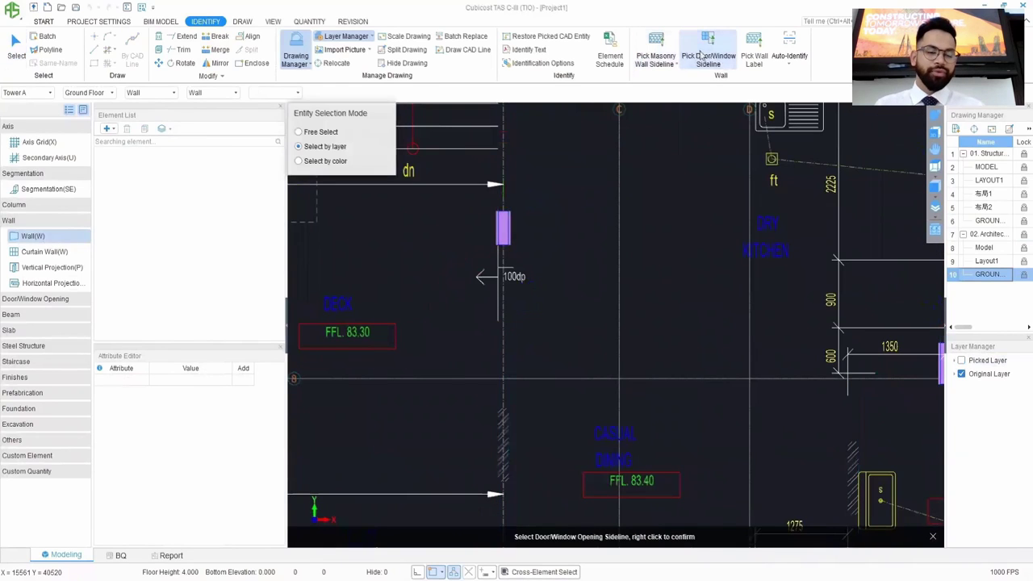
left_click(961, 361)
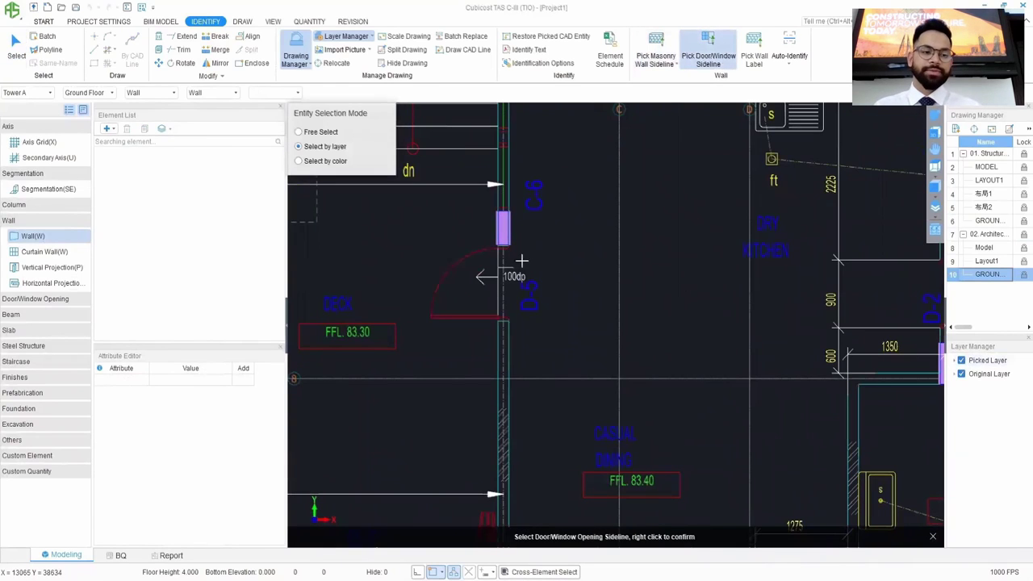
scroll(535, 212, "down", 5)
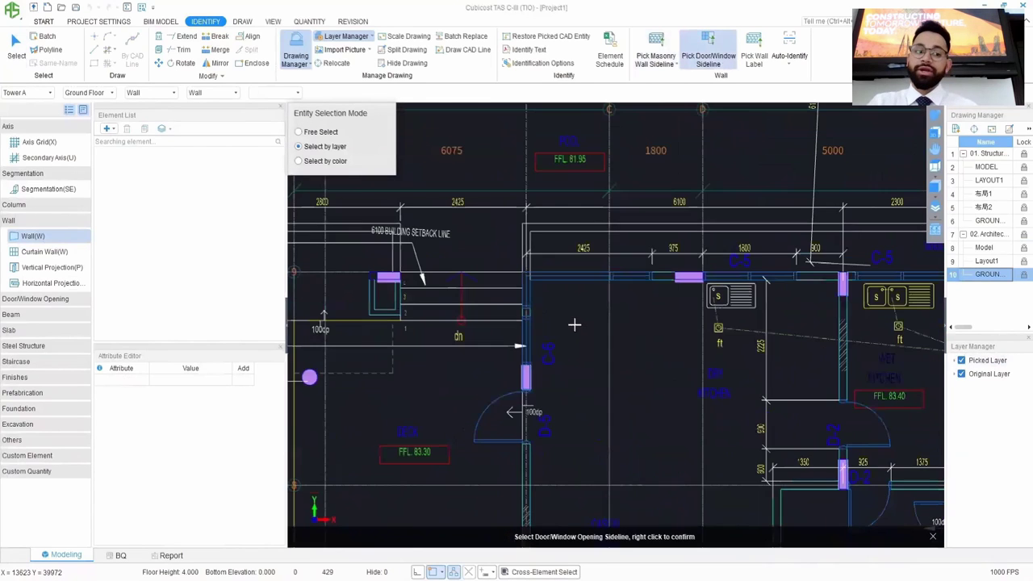
scroll(596, 374, "down", 3)
scroll(586, 389, "up", 3)
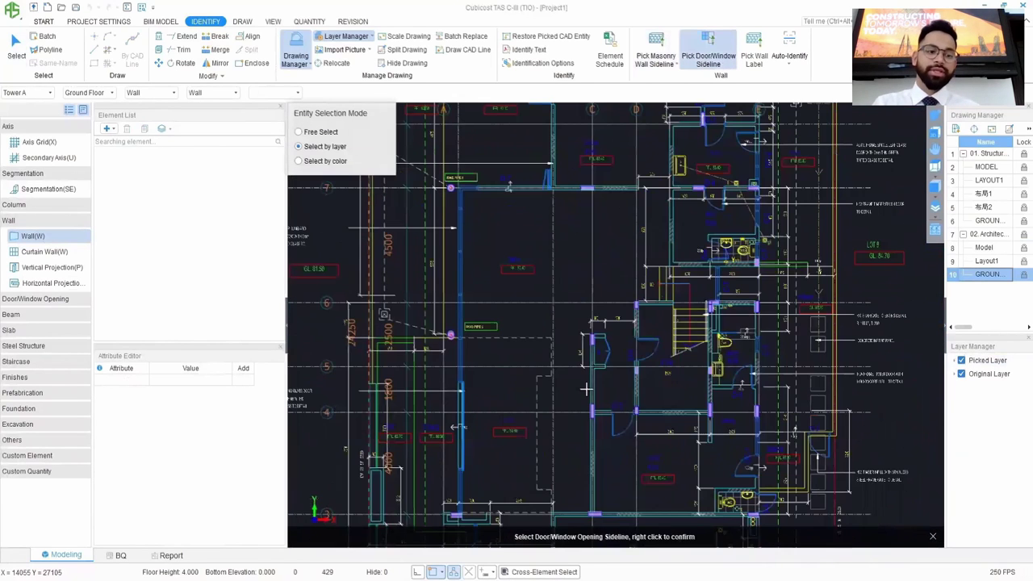
scroll(586, 390, "down", 3)
right_click(585, 390)
scroll(697, 262, "up", 3)
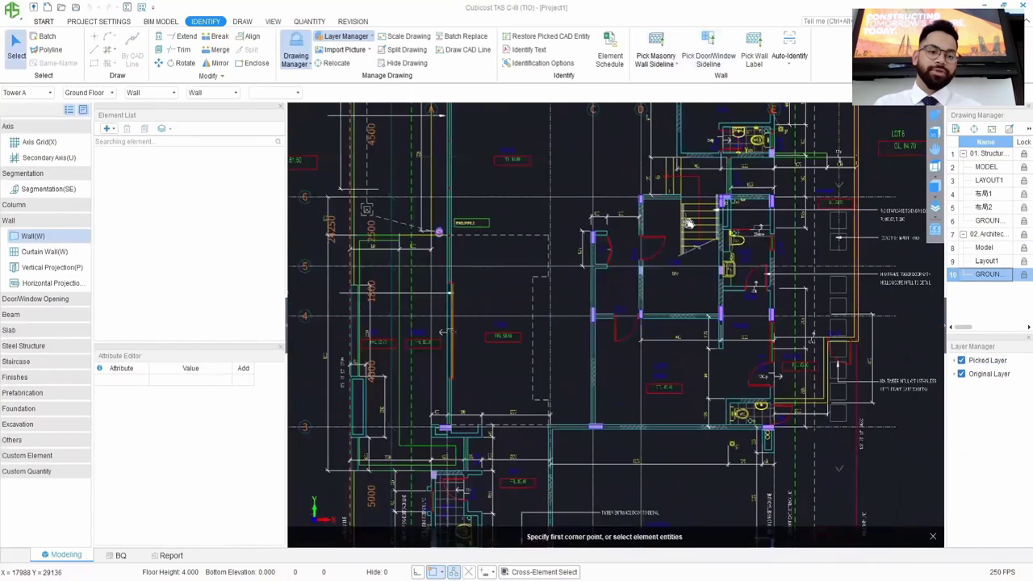
left_click(781, 42)
left_click(530, 326)
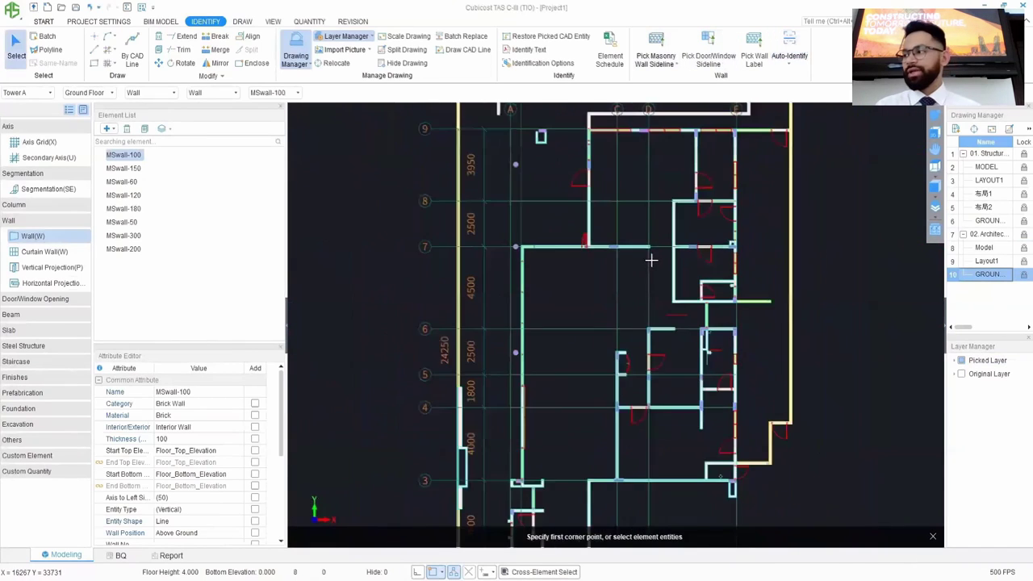
Step: Orbit the new masonry walls in 3D, then return to the flat plan view
left_click(934, 116)
left_click_drag(876, 339, 617, 297)
left_click_drag(720, 284, 631, 313)
scroll(553, 288, "up", 6)
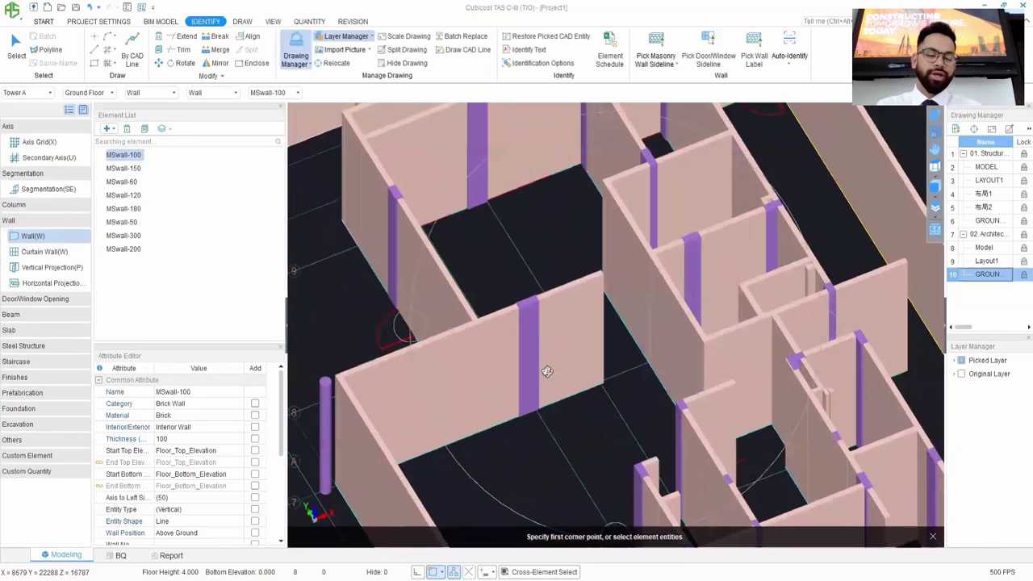
left_click_drag(547, 372, 532, 291)
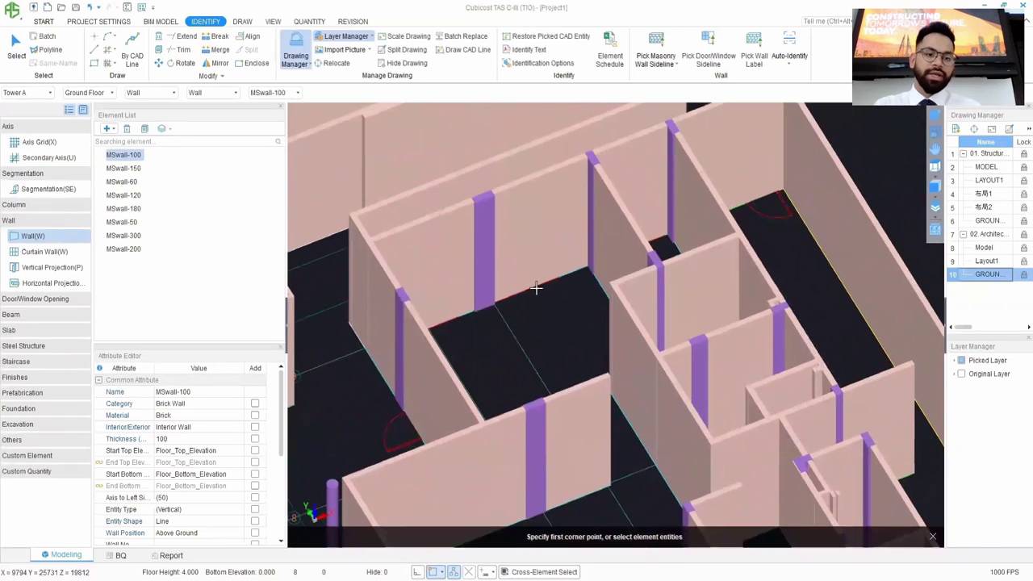
key("Escape")
left_click(933, 134)
scroll(584, 313, "down", 5)
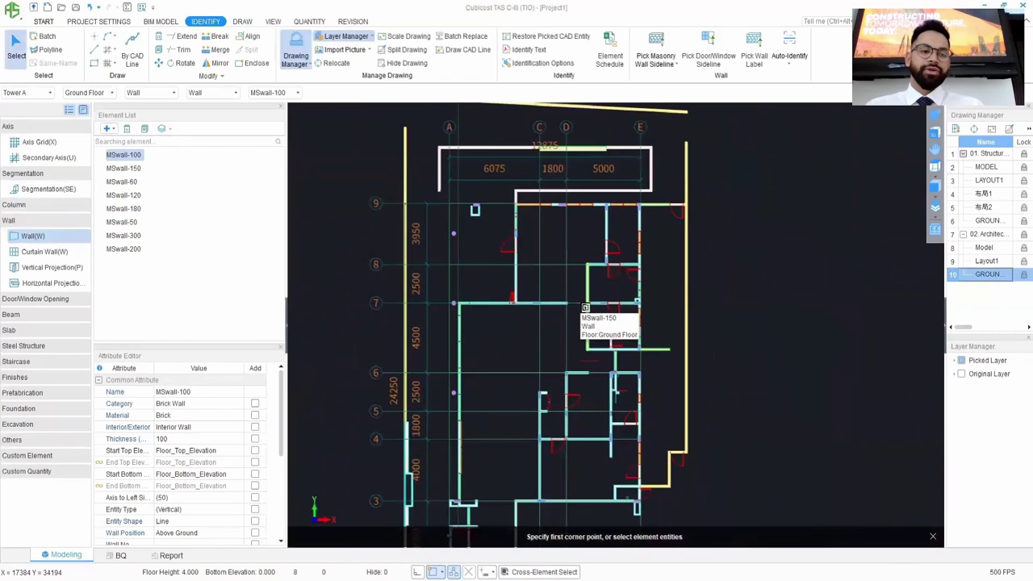
left_click(36, 298)
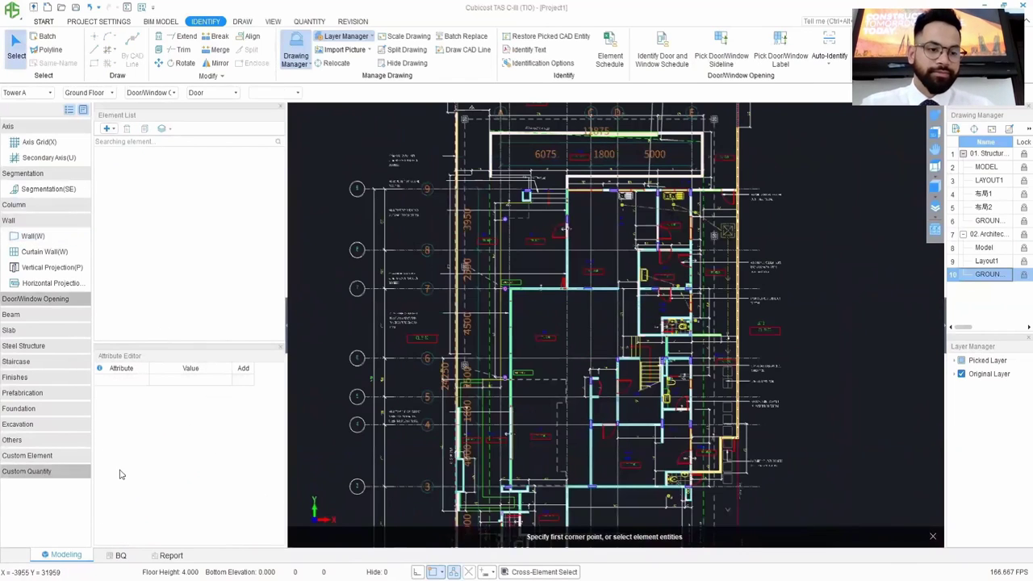
Step: Select Door(D) and open the 02. Architectural drawing showing the Win&Door table
left_click(40, 236)
left_click(46, 251)
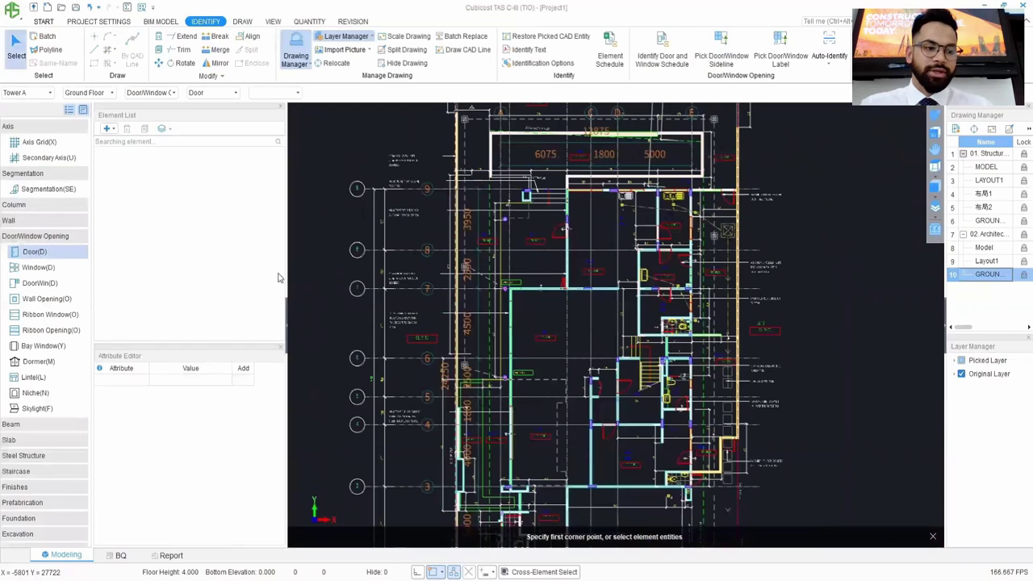
double_click(989, 277)
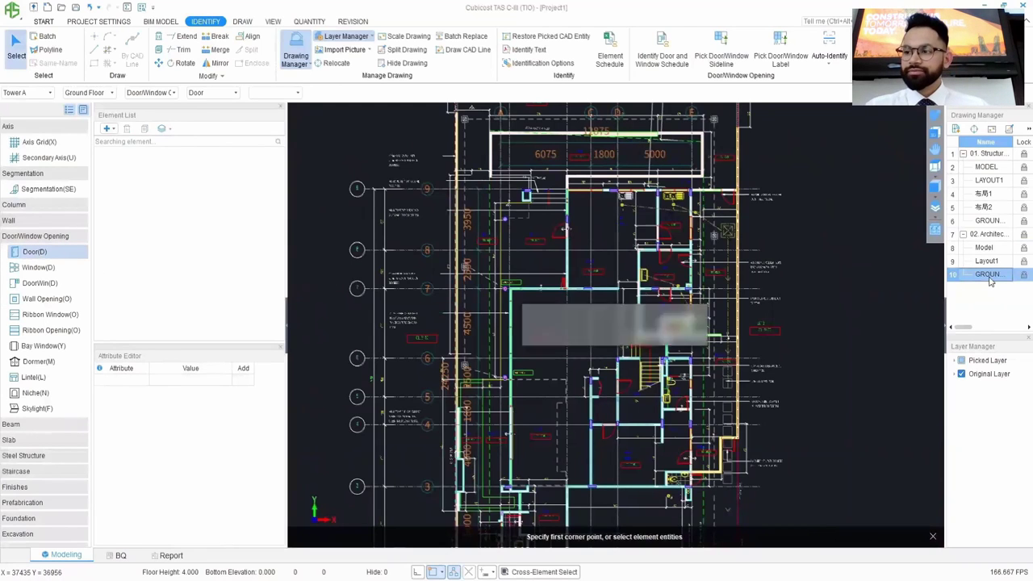
double_click(986, 234)
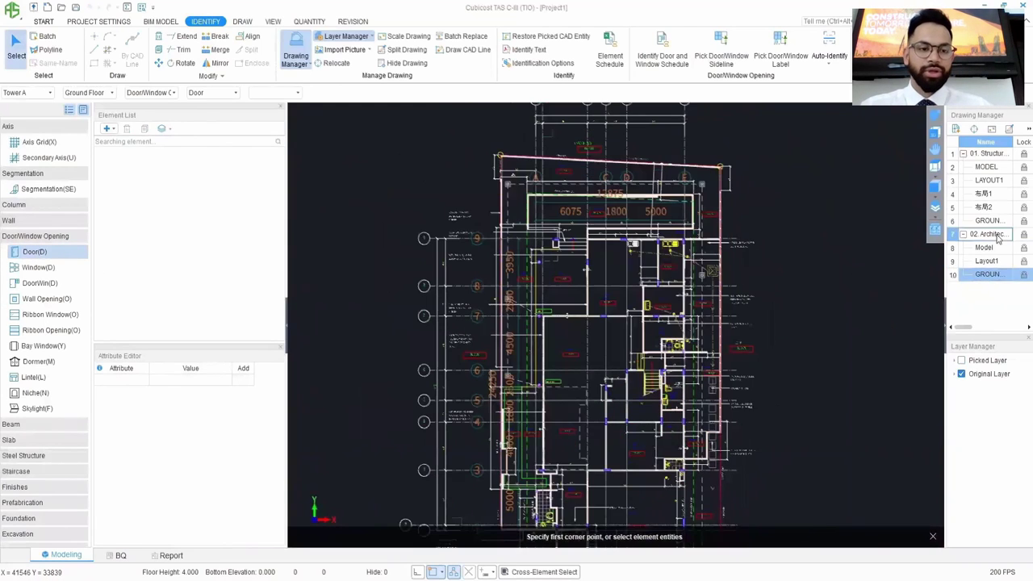
scroll(500, 331, "up", 5)
scroll(594, 396, "up", 2)
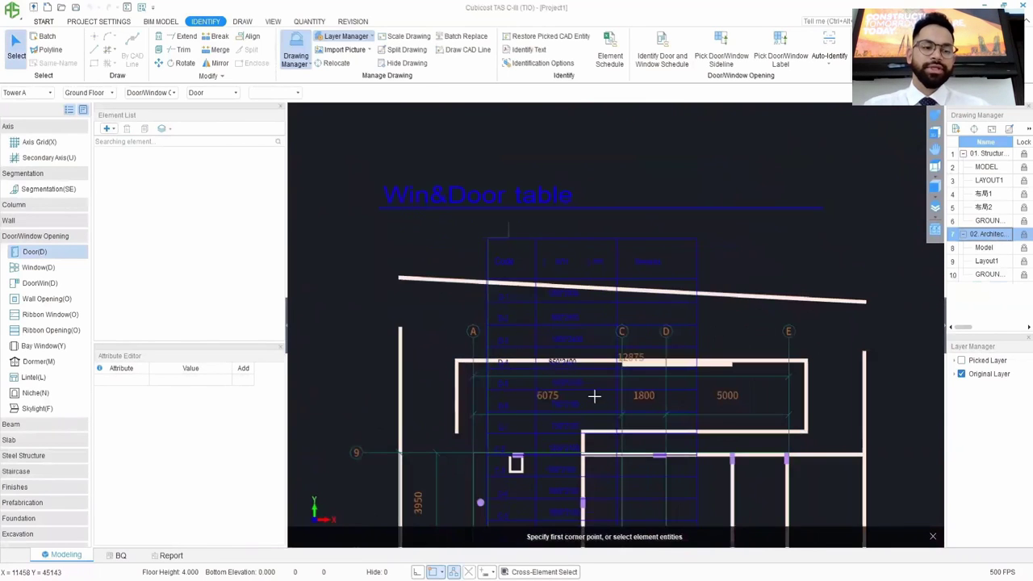
middle_click_drag(593, 395, 573, 260)
scroll(553, 239, "down", 2)
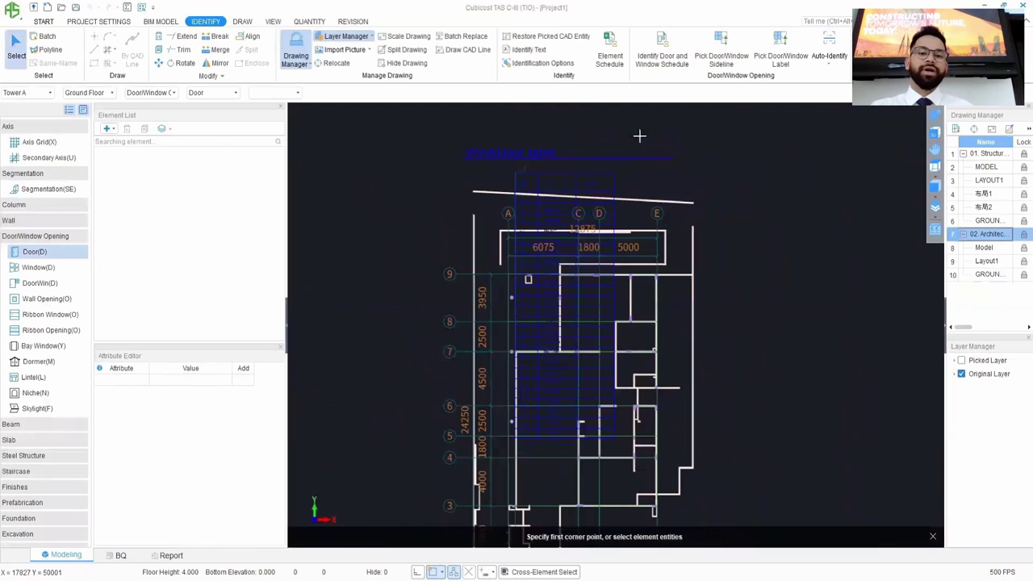
Step: Frame the Win&Door table as the door and window schedule and delete its Code row
left_click(662, 50)
left_click(499, 165)
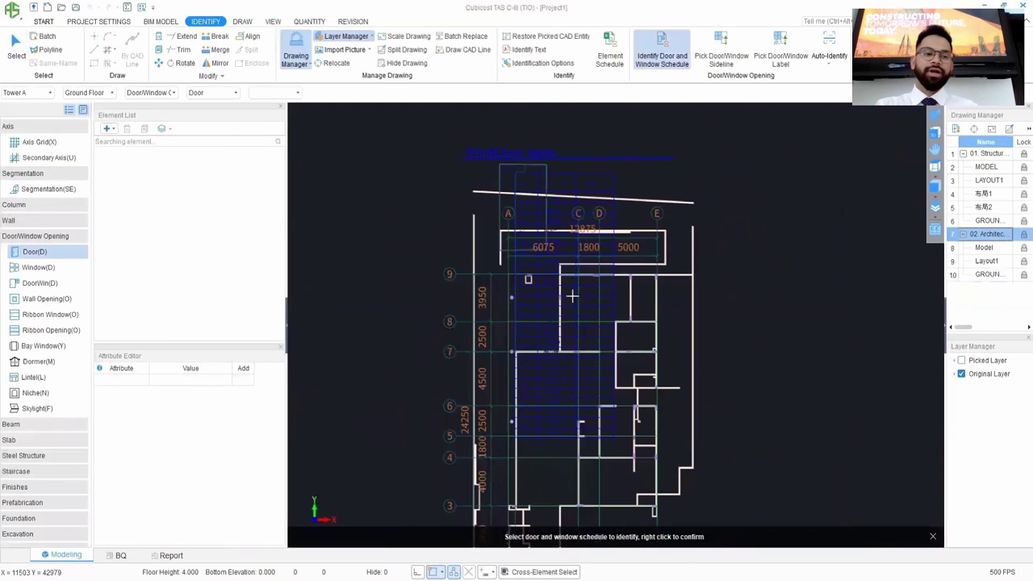
left_click(628, 421)
right_click(627, 399)
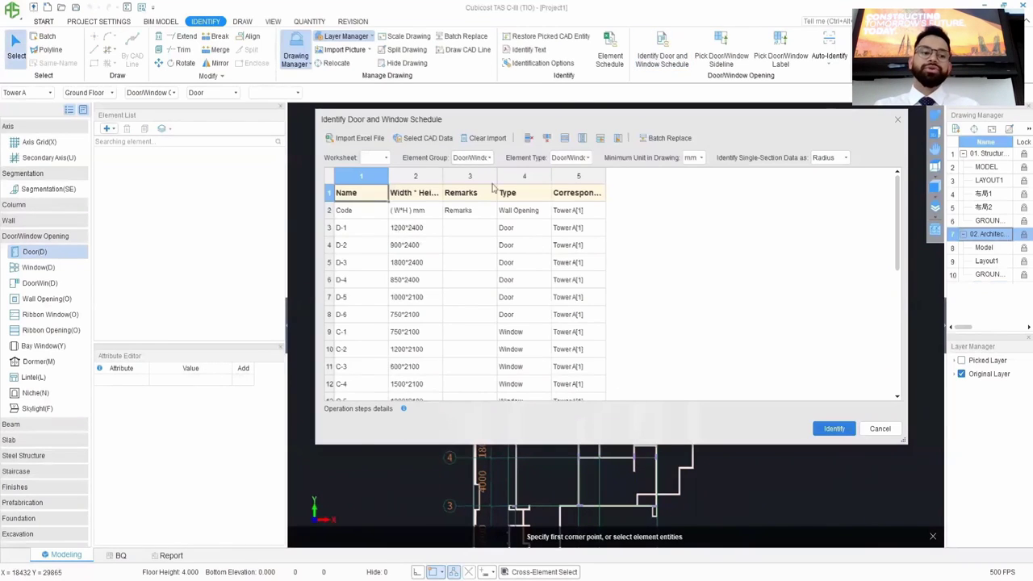
left_click(328, 210)
left_click(528, 139)
left_click(620, 297)
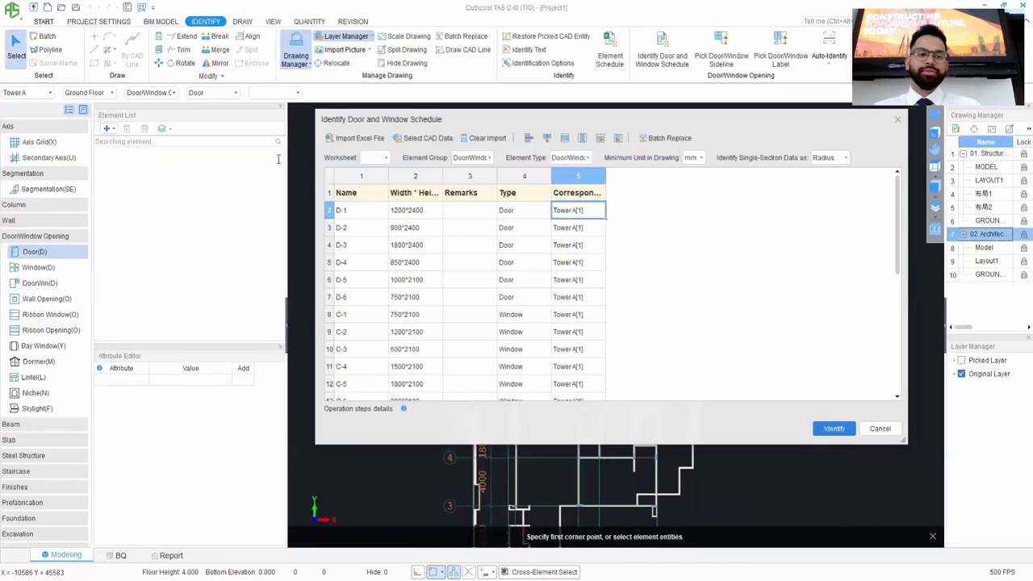
Step: Identify the schedule, creating 9 doors and 15 windows, then reload the ground-floor drawing
left_click(834, 429)
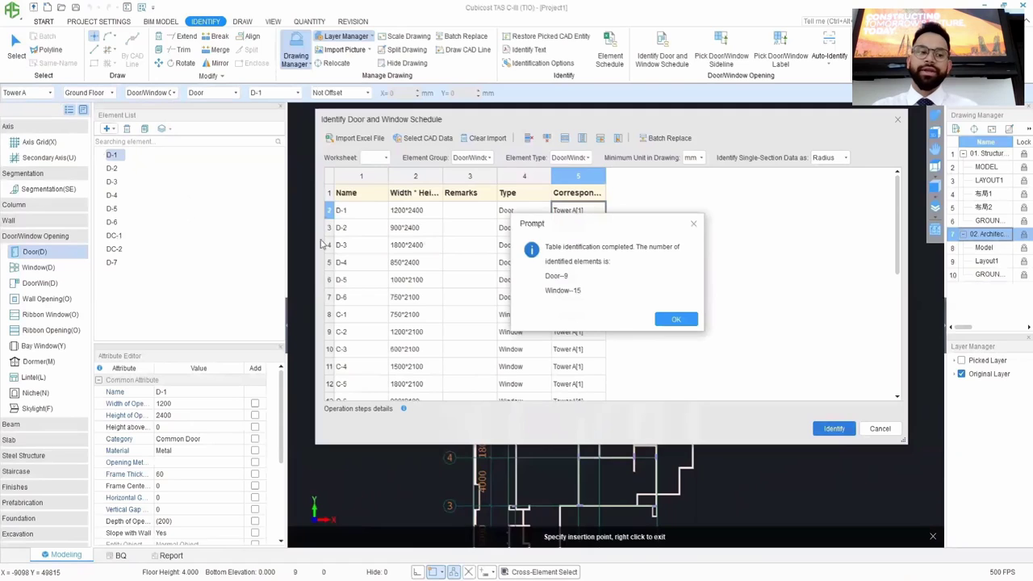
left_click(674, 318)
left_click(879, 428)
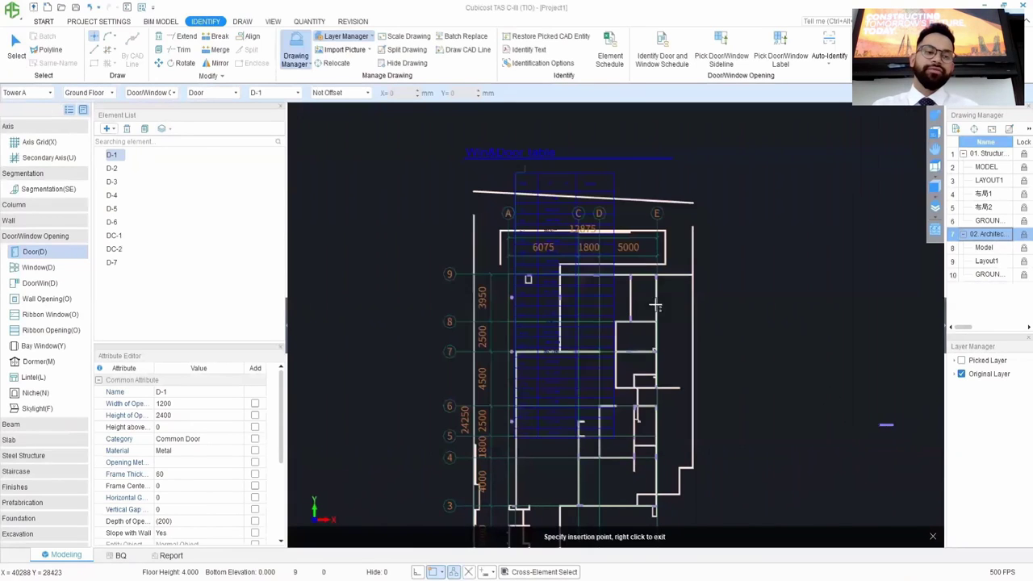
double_click(978, 275)
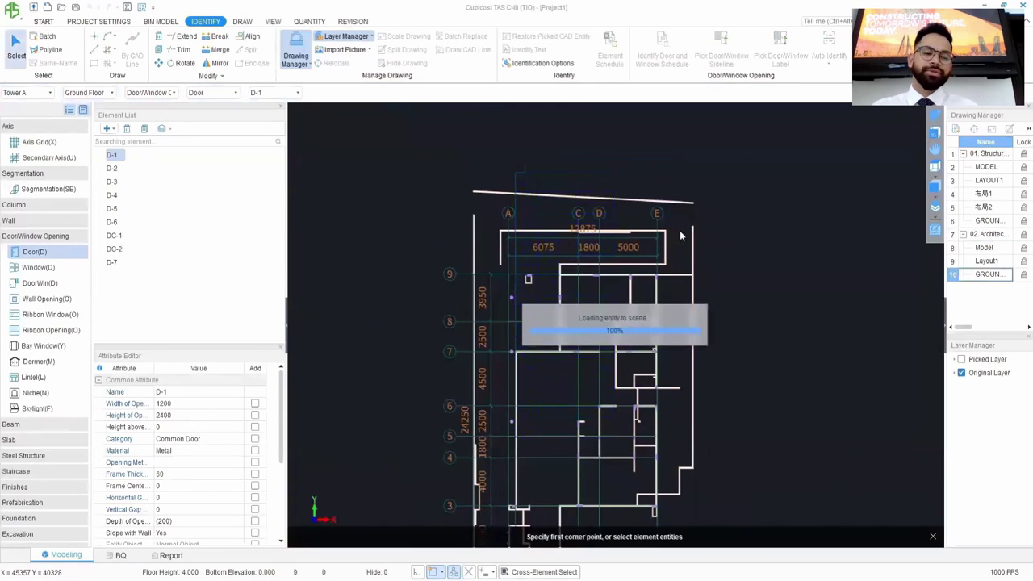
Step: Pick the door labels by layer and identify the 28 door and window openings
scroll(625, 266, "up", 3)
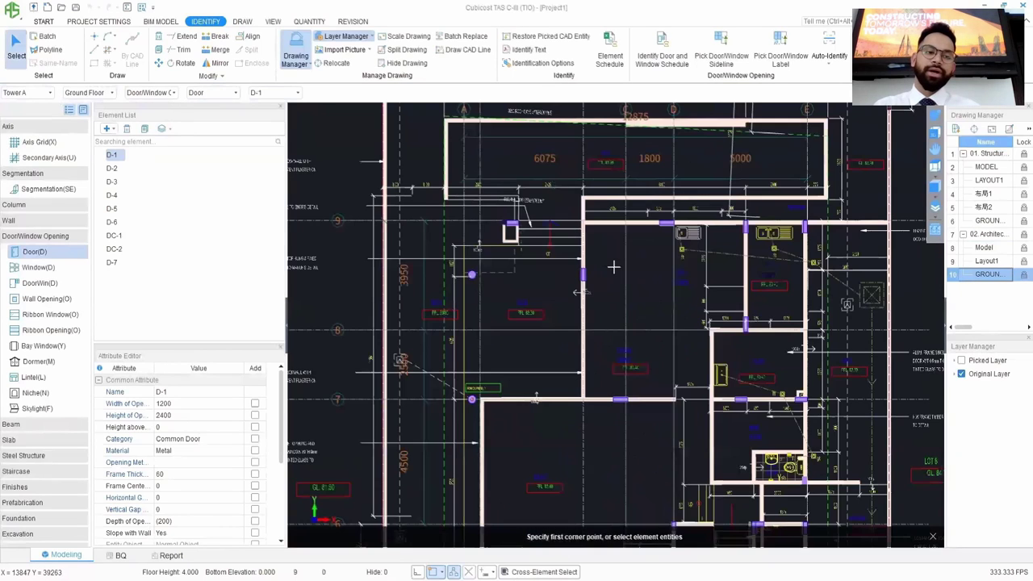
scroll(597, 279, "up", 2)
scroll(486, 272, "up", 2)
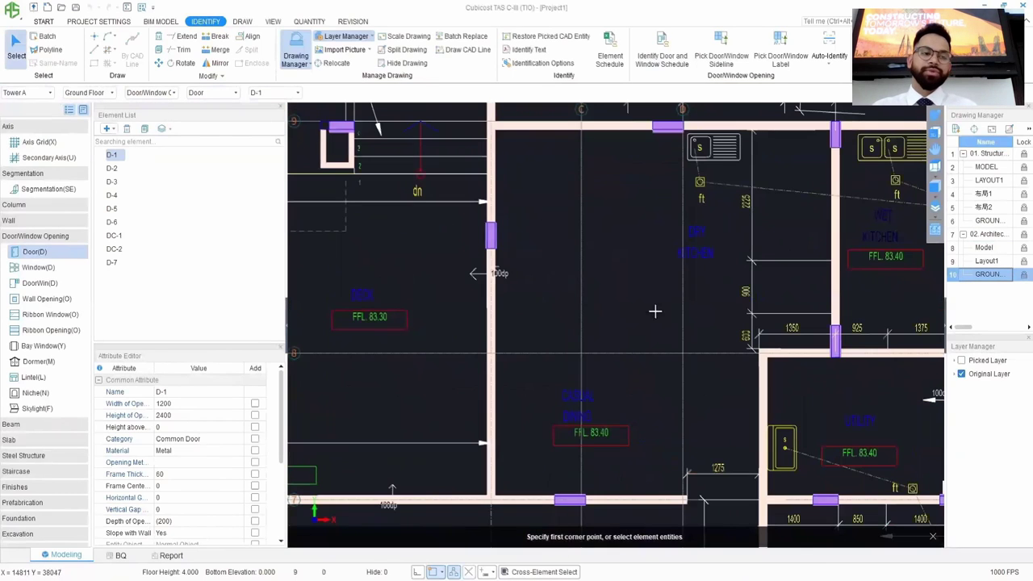
left_click(961, 360)
mouse_move(526, 272)
middle_mouse_down()
mouse_move(542, 227)
mouse_move(543, 267)
middle_mouse_up()
left_click(773, 59)
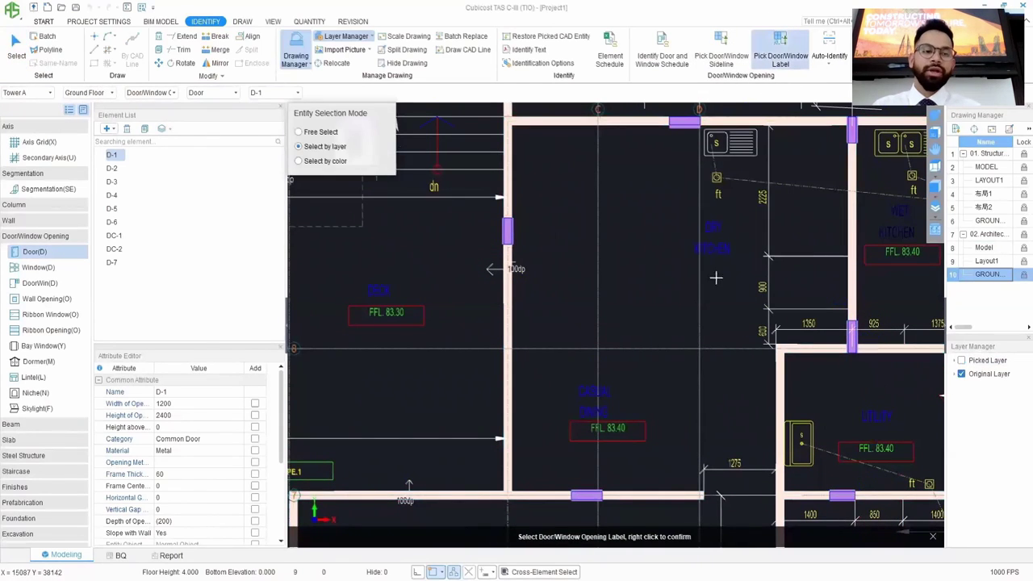
left_click(961, 361)
left_click(529, 282)
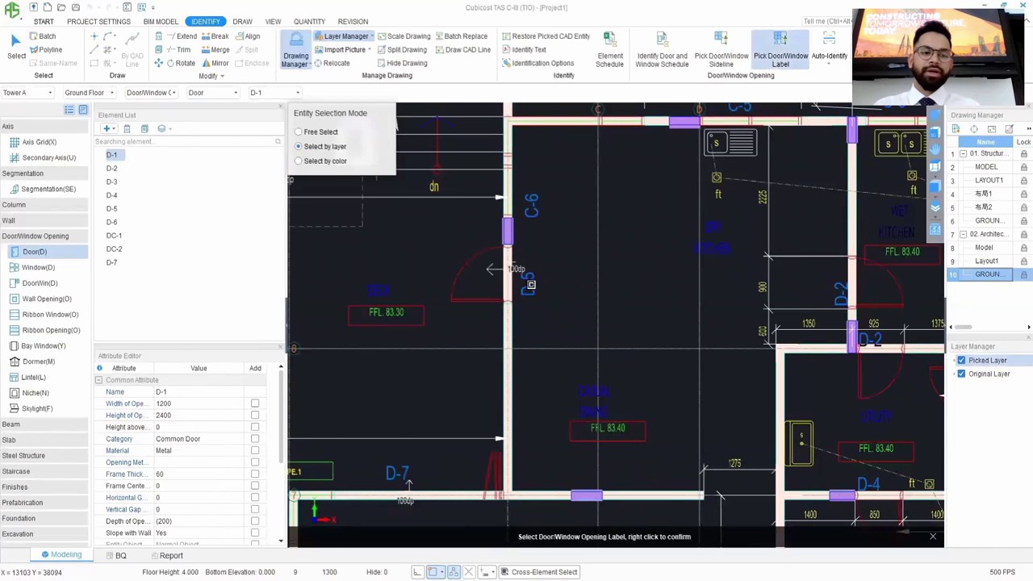
right_click(532, 208)
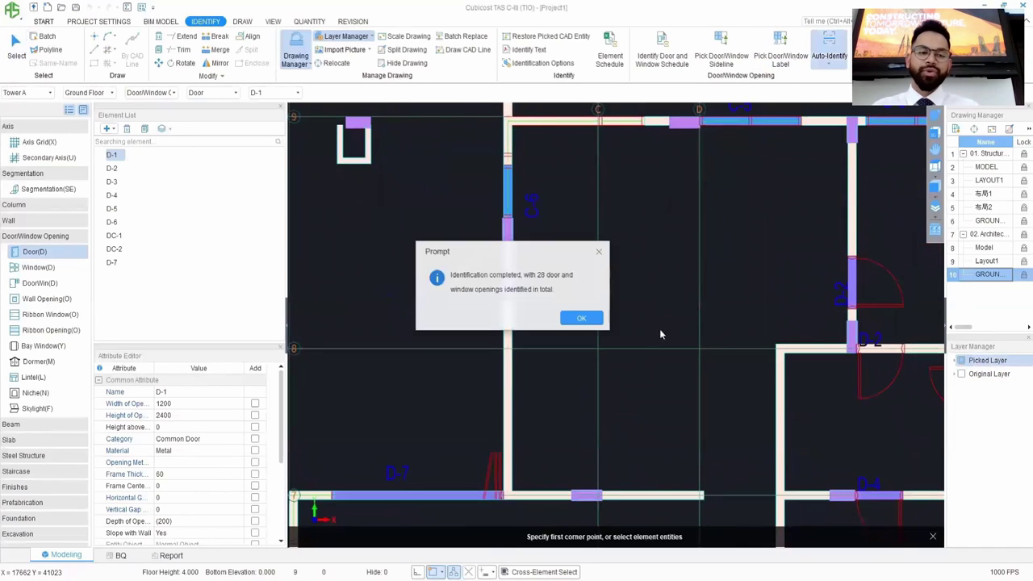
left_click(597, 322)
Step: Check the placed openings in 3D, then return to the top-down plan view
scroll(585, 318, "down", 5)
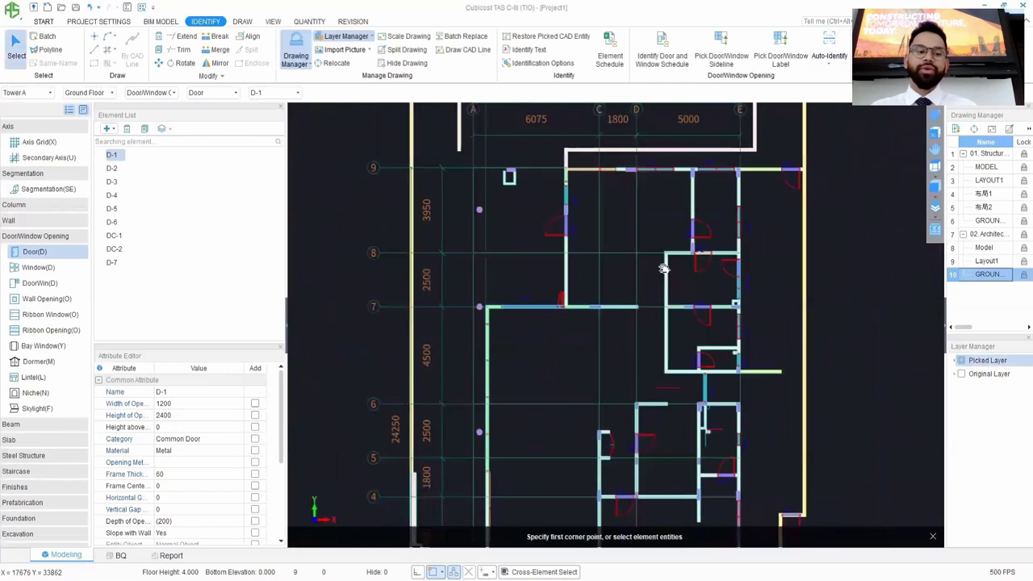
middle_click_drag(613, 314, 671, 281)
scroll(671, 281, "up", 5)
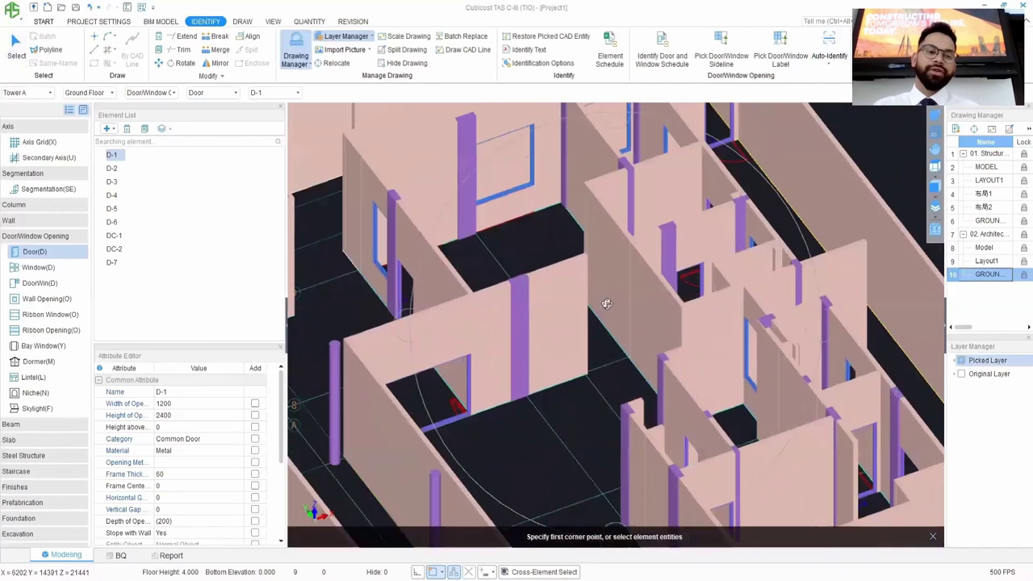
scroll(595, 356, "down", 3)
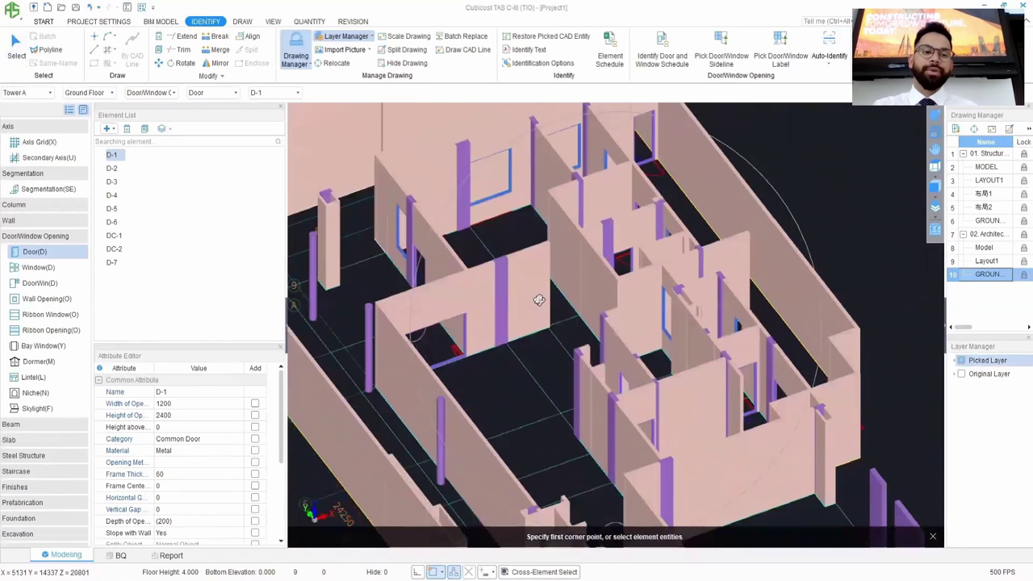
left_click(934, 149)
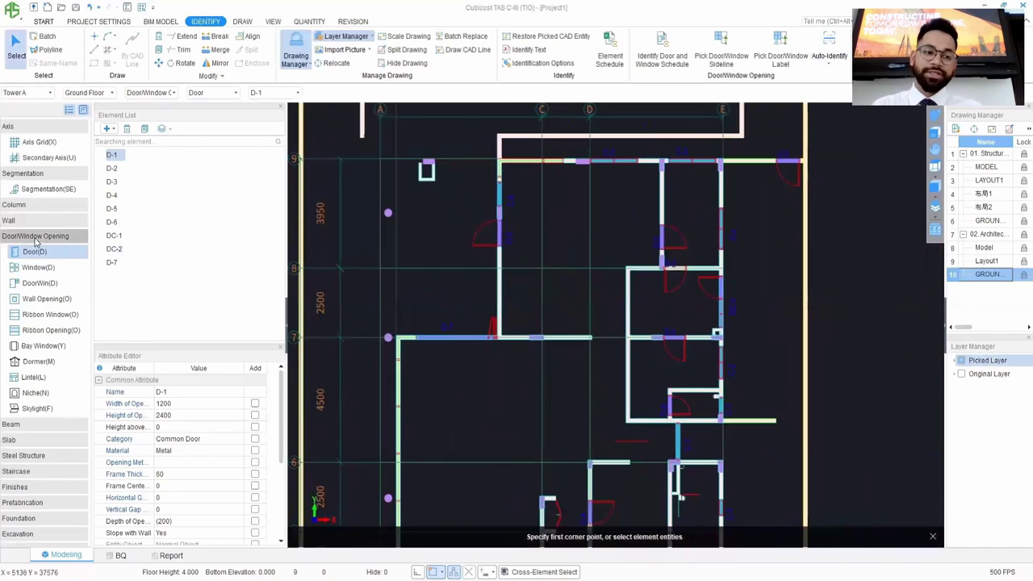
left_click(34, 379)
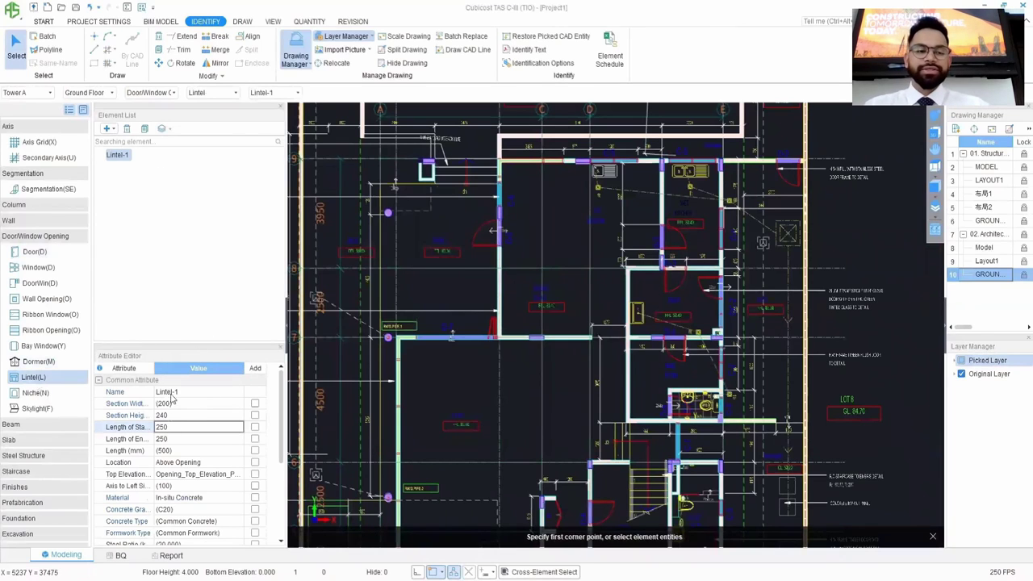
Step: Give Lintel-1 a 240 section height and auto-arrange it over all door/window openings
left_click(186, 416)
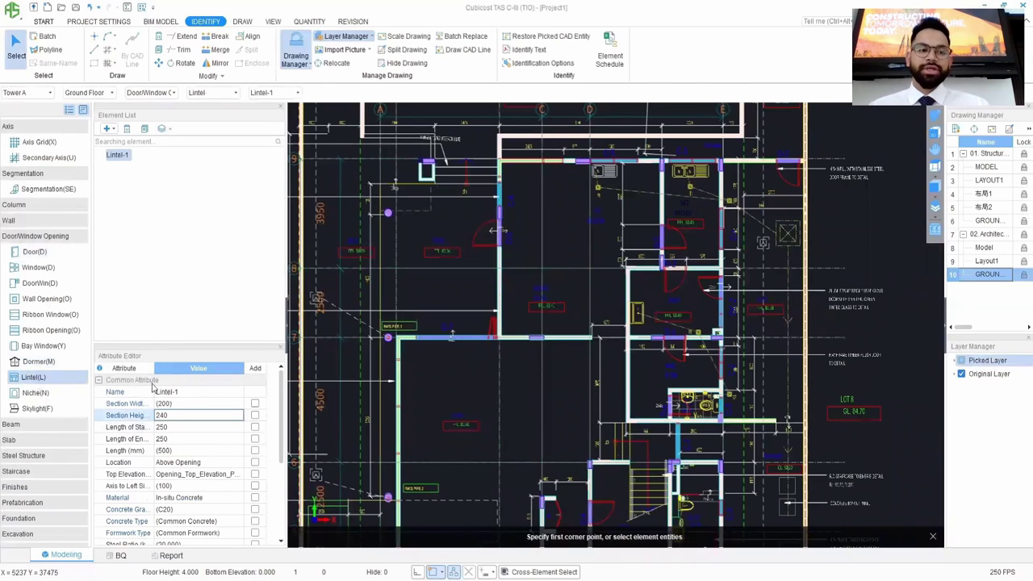
scroll(507, 281, "down", 5)
scroll(507, 282, "up", 2)
scroll(531, 327, "down", 2)
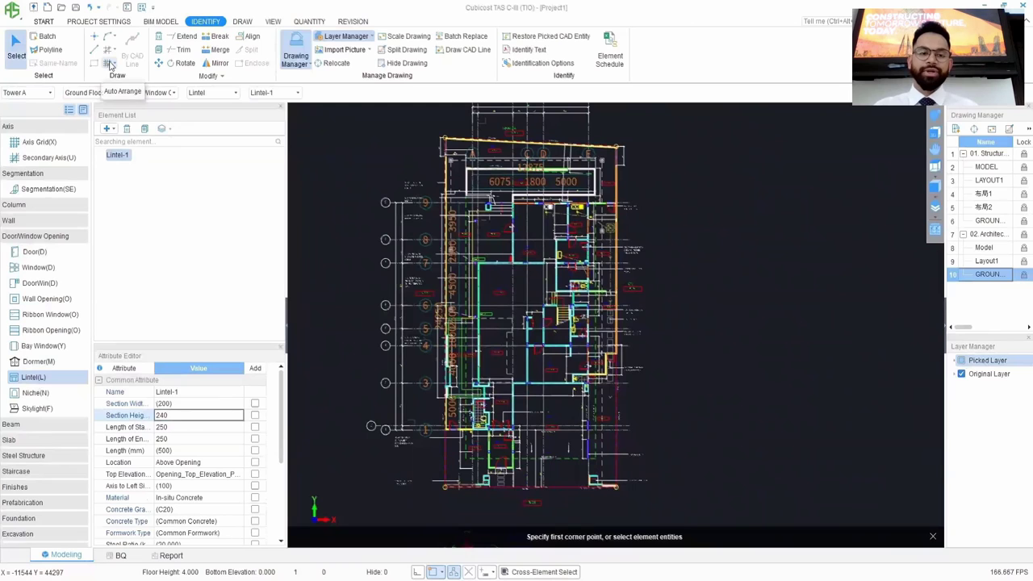
left_click(112, 64)
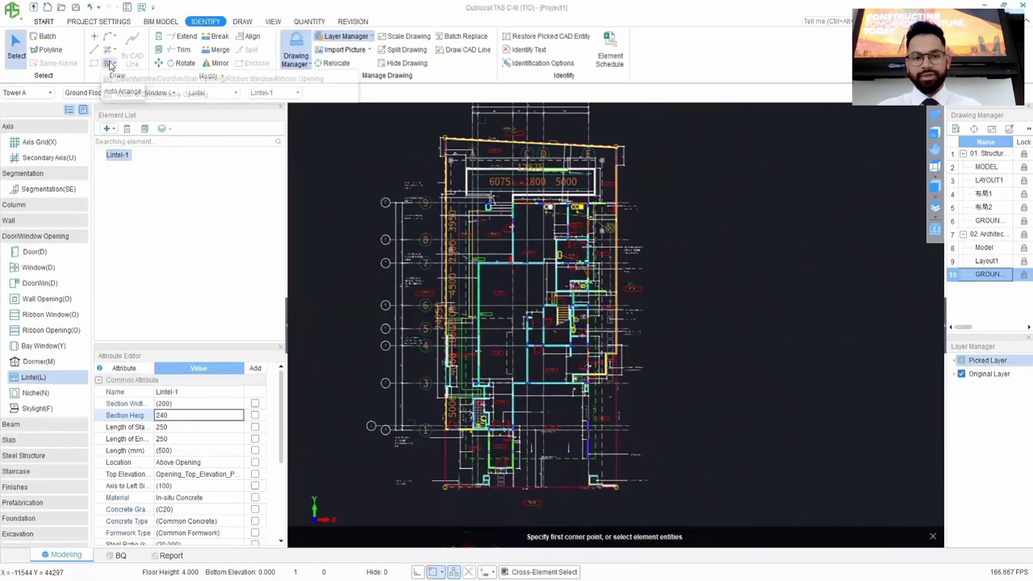
left_click(129, 79)
scroll(394, 179, "down", 1)
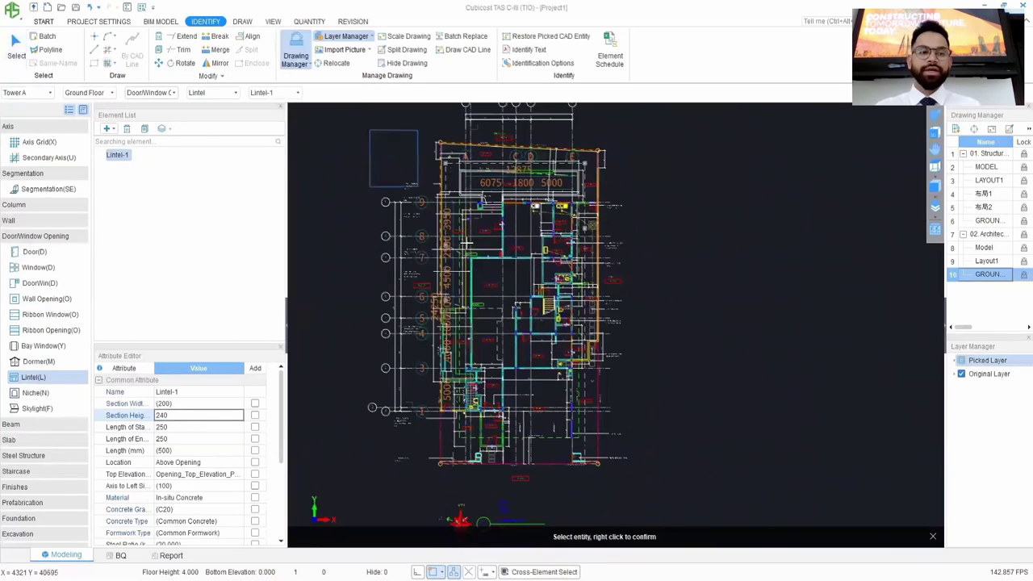
right_click(643, 480)
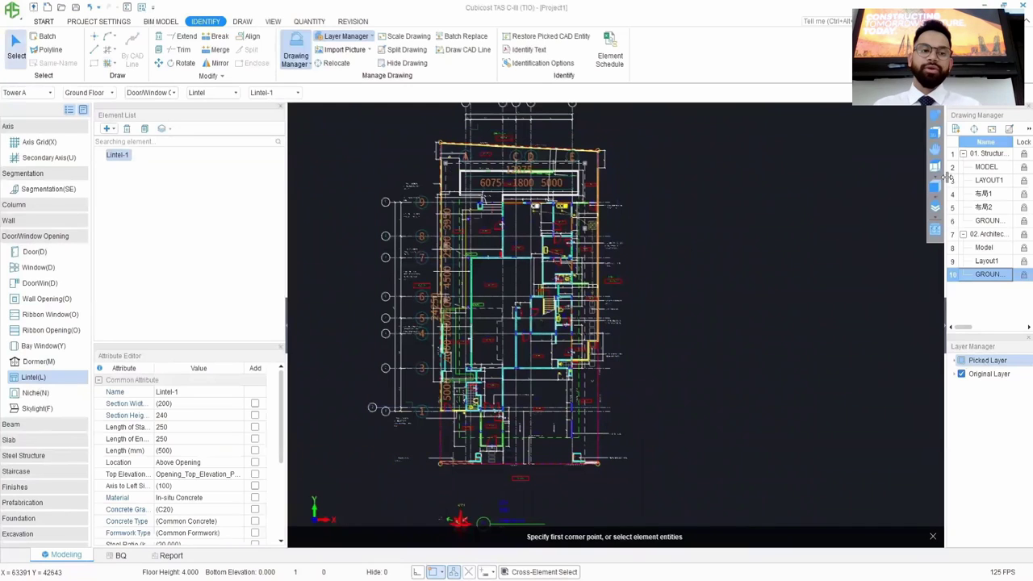
Step: Orbit and zoom the 3D view to inspect the new green lintels
left_click(936, 119)
left_click_drag(891, 361, 510, 280)
scroll(510, 280, "up", 5)
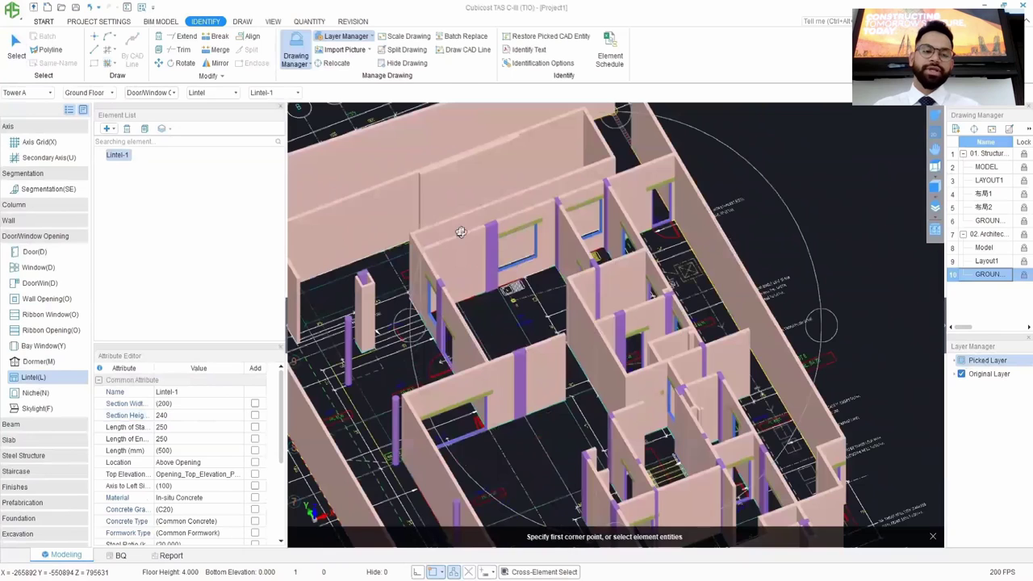
scroll(480, 246, "up", 3)
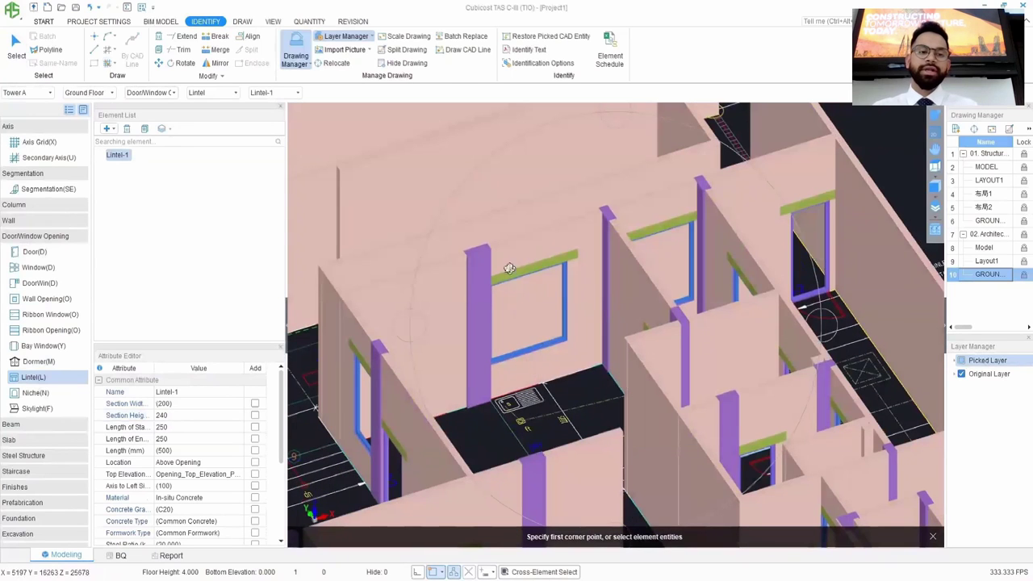
scroll(533, 276, "up", 2)
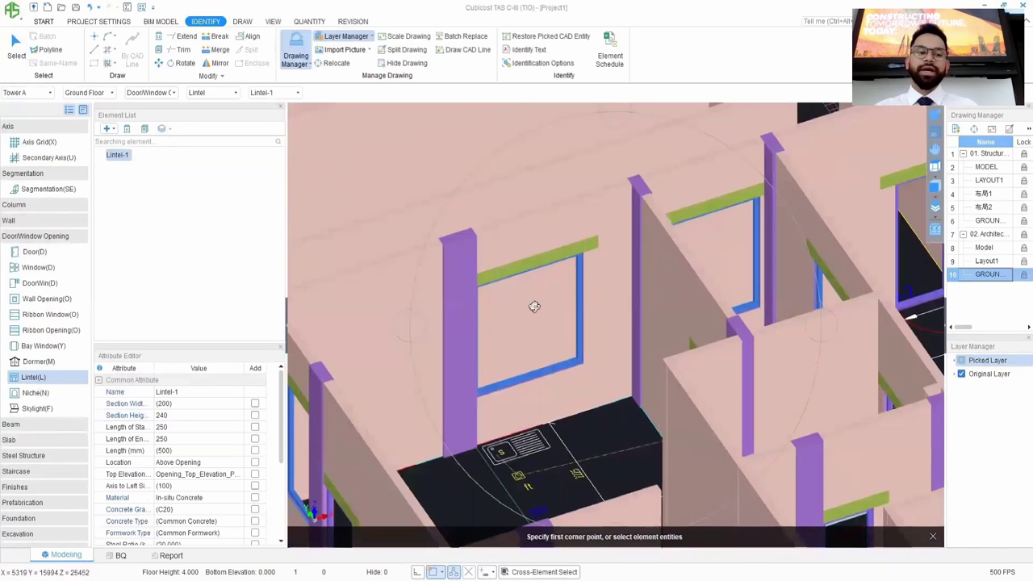
scroll(534, 306, "down", 5)
scroll(582, 310, "up", 2)
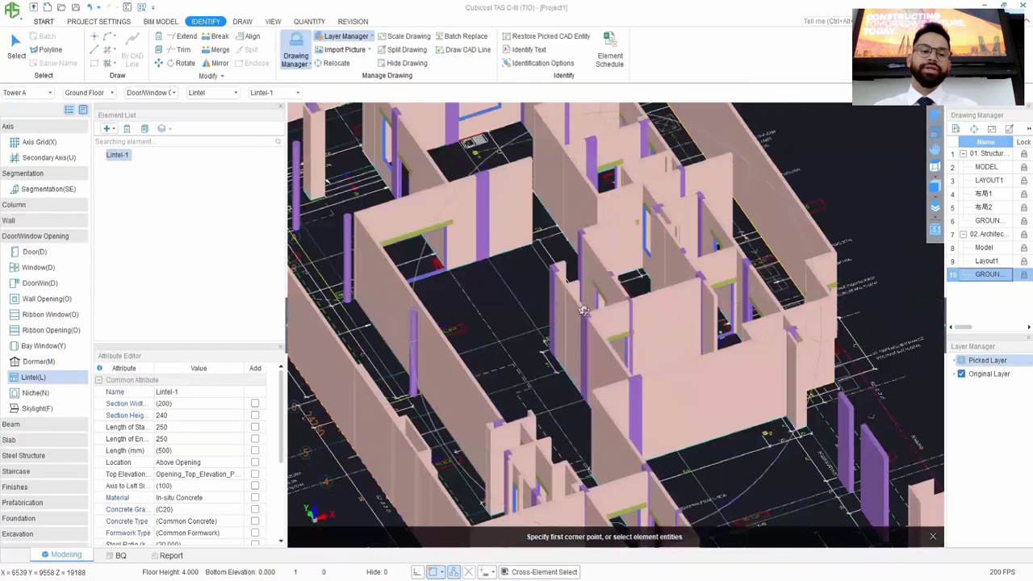
key("Escape")
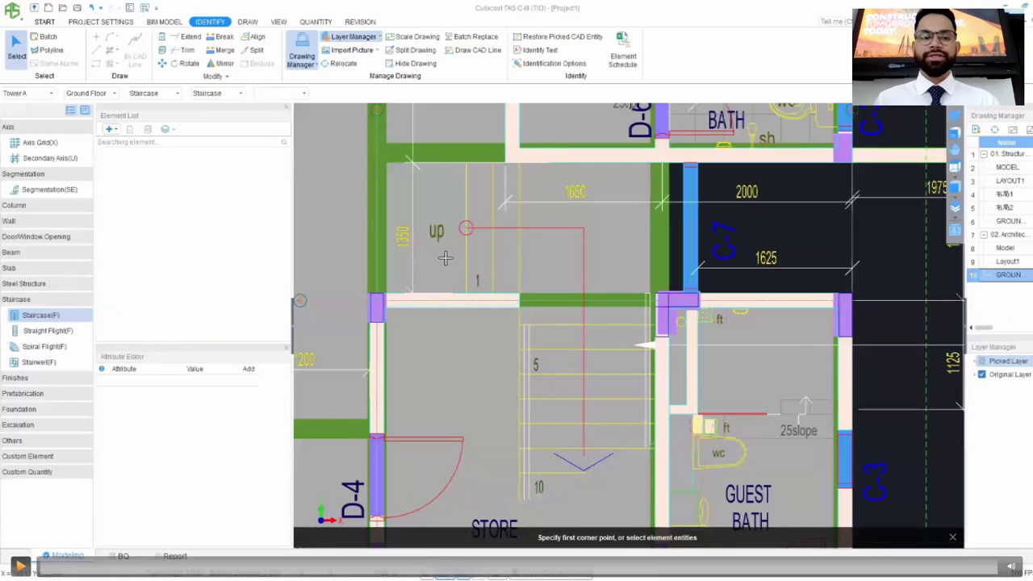
Step: Add a new Staircase-1 element and bring the drawing's stair note into view
left_click(109, 129)
left_click(133, 160)
mouse_move(424, 347)
middle_mouse_down()
mouse_move(485, 321)
mouse_move(482, 338)
middle_mouse_up()
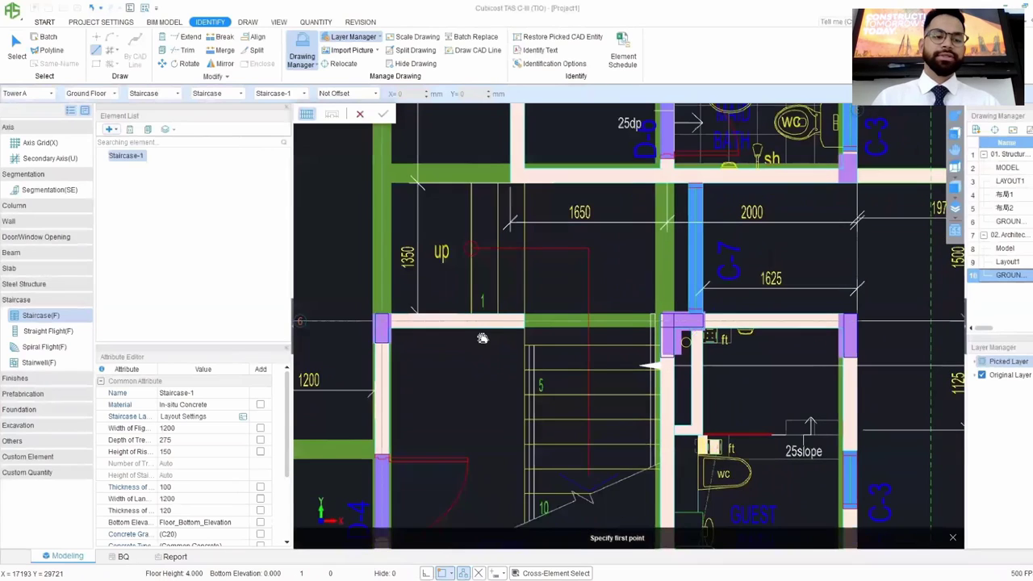
scroll(522, 371, "down", 2)
mouse_move(698, 380)
middle_mouse_down()
mouse_move(536, 359)
mouse_move(621, 367)
middle_mouse_up()
middle_click_drag(766, 387, 617, 372)
scroll(634, 282, "up", 3)
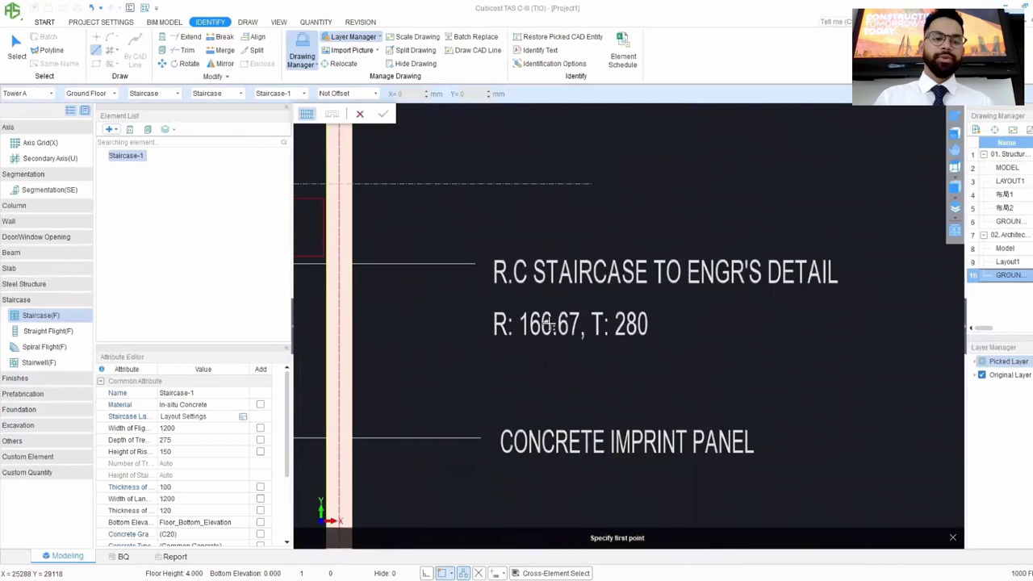
middle_click_drag(547, 324, 506, 348)
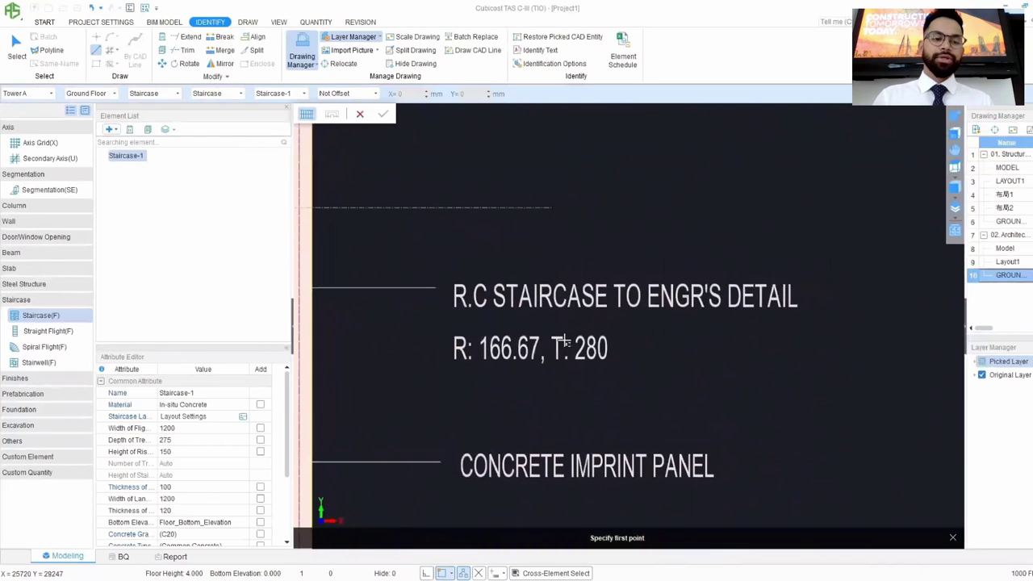
Step: Set Staircase-1 flight width 1350, tread depth 280 and riser height 167
left_click(188, 429)
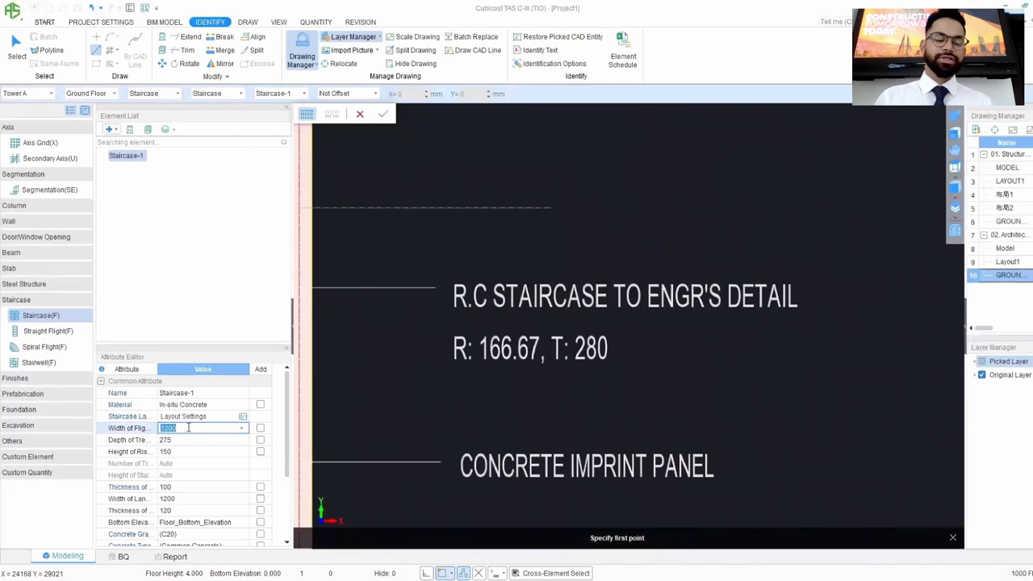
key("Return")
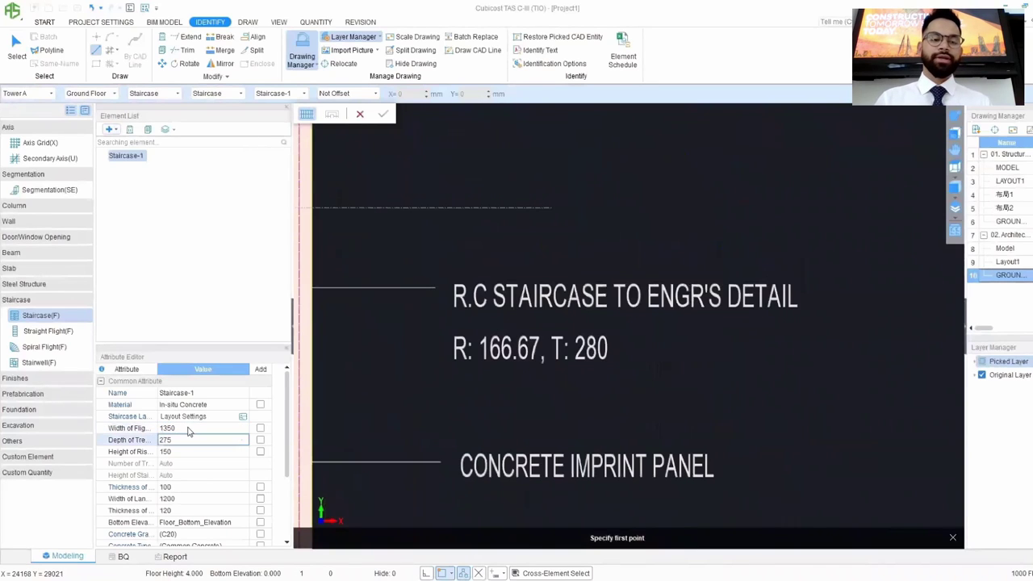
type("28")
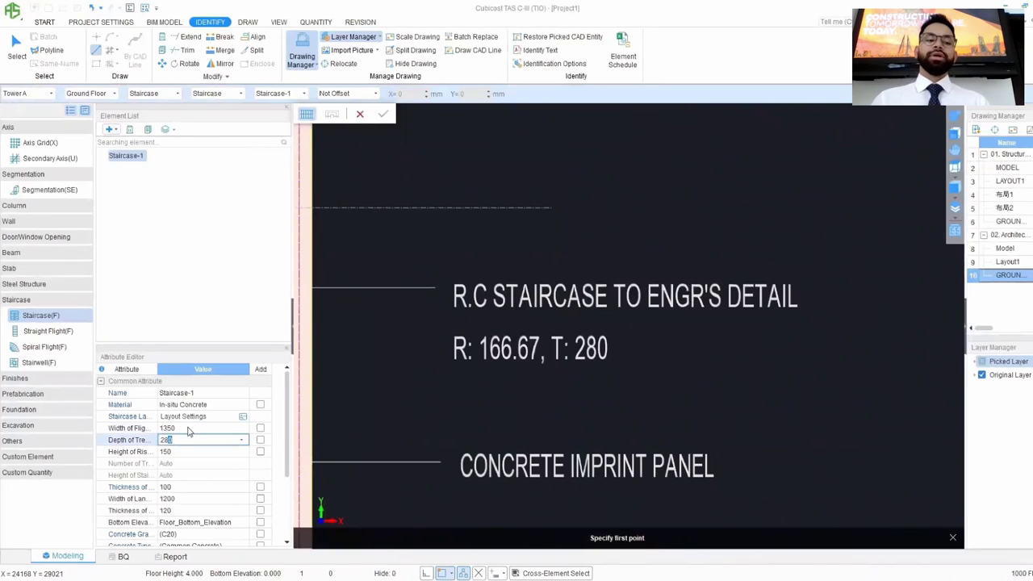
type("0")
key("Return")
type("167")
key("Return")
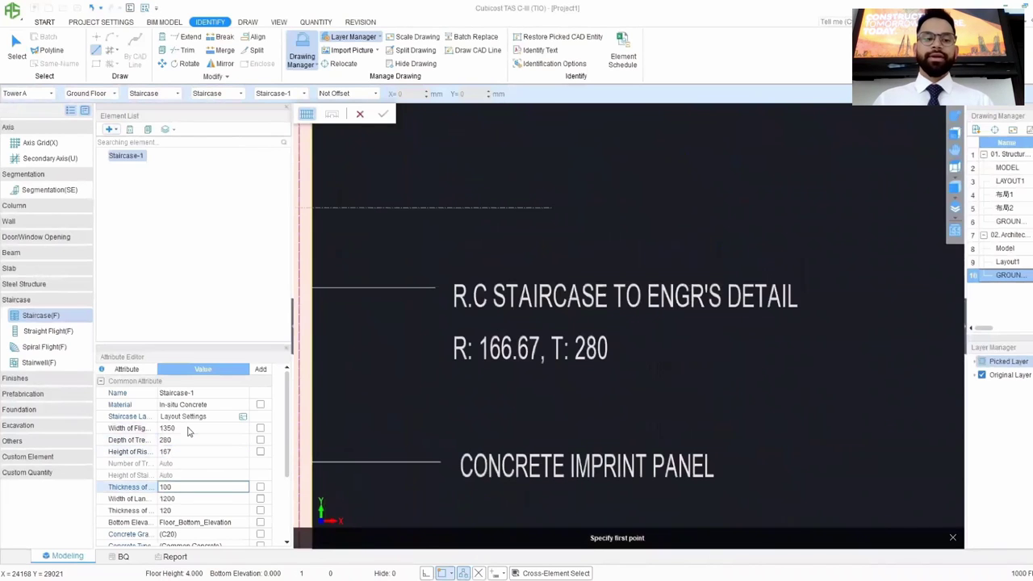
scroll(495, 342, "down", 3)
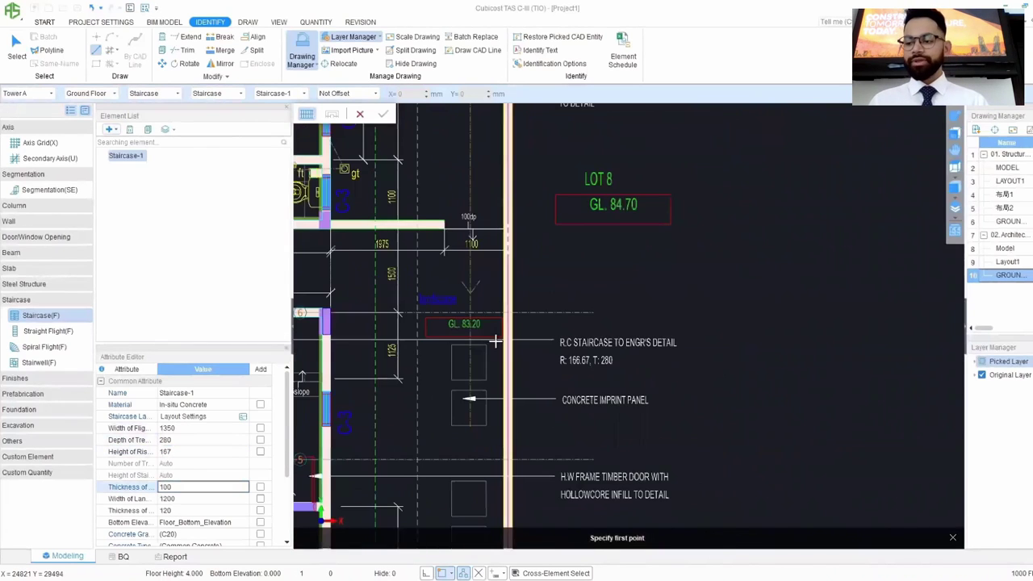
middle_click_drag(495, 341, 782, 339)
scroll(487, 277, "up", 3)
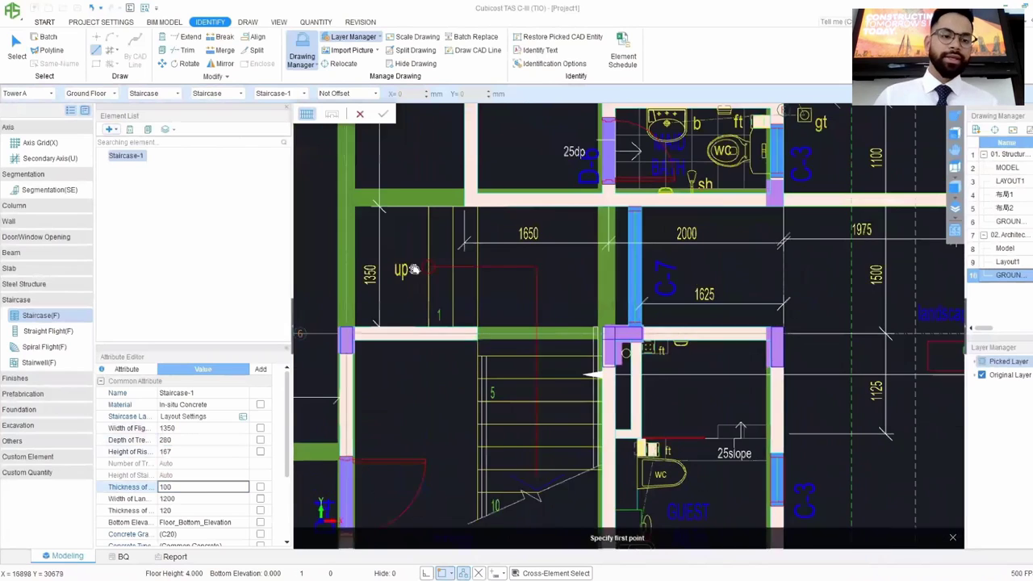
Step: Trace the first stair flight and landing from the stairwell wall corner
left_click(451, 329)
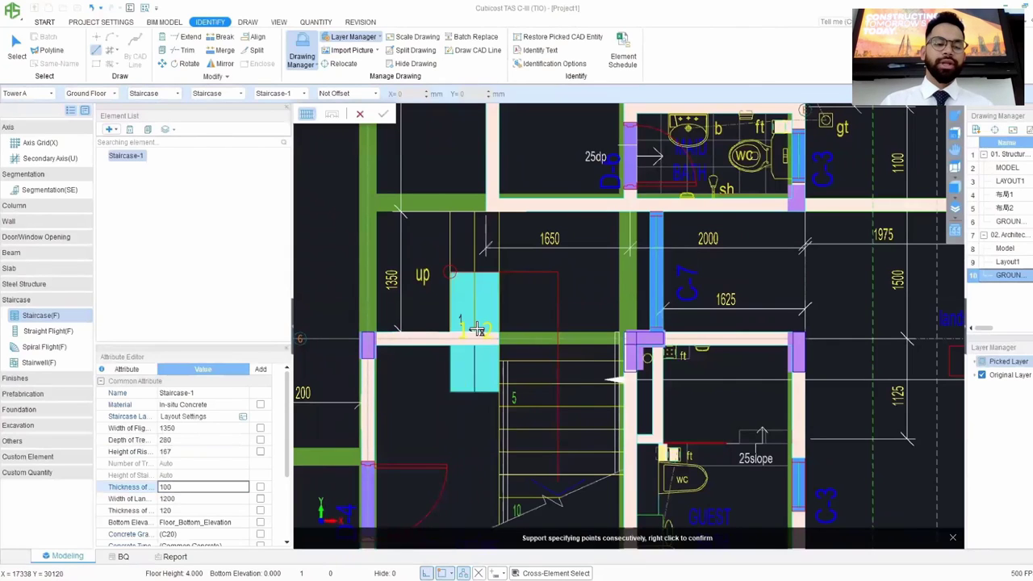
right_click(497, 332)
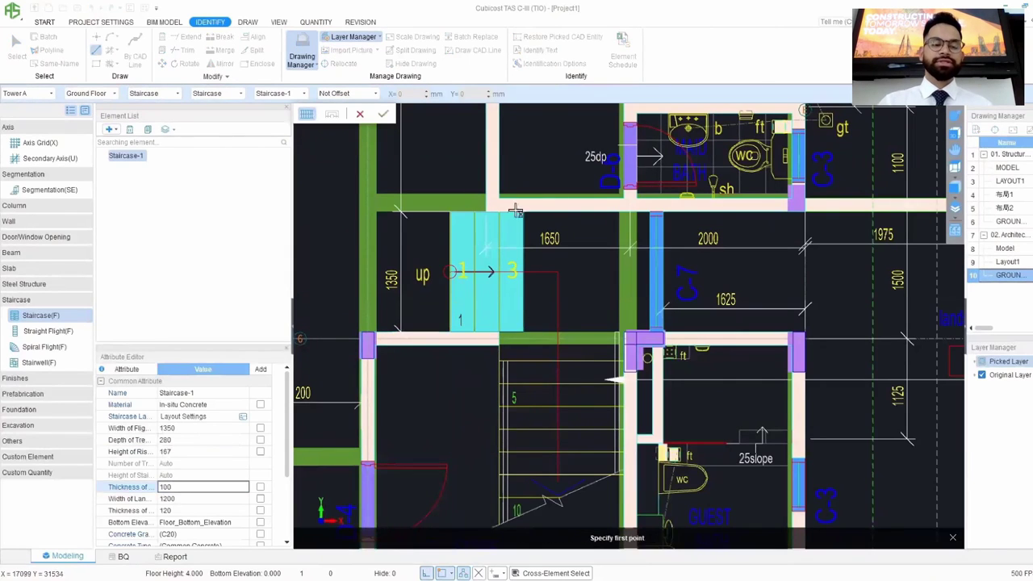
middle_click_drag(542, 341, 502, 274)
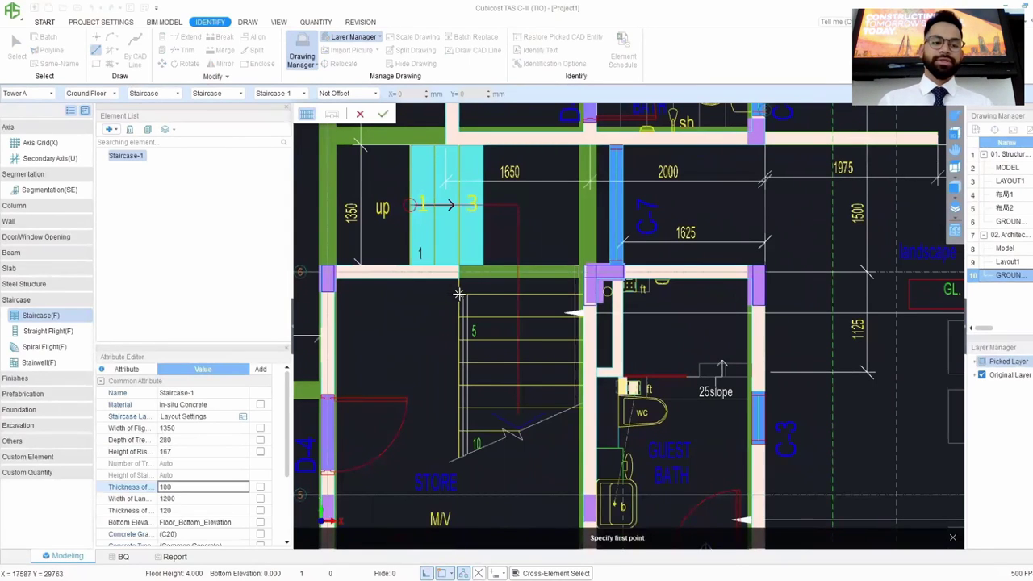
left_click(459, 294)
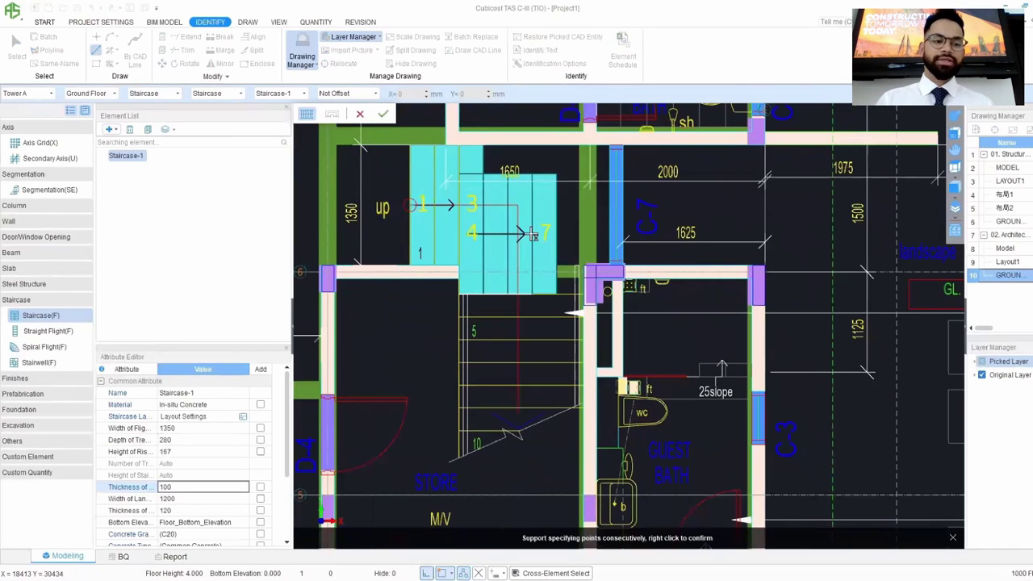
left_click(533, 234)
mouse_move(465, 453)
middle_mouse_down()
mouse_move(349, 529)
mouse_move(349, 368)
mouse_move(522, 317)
middle_mouse_up()
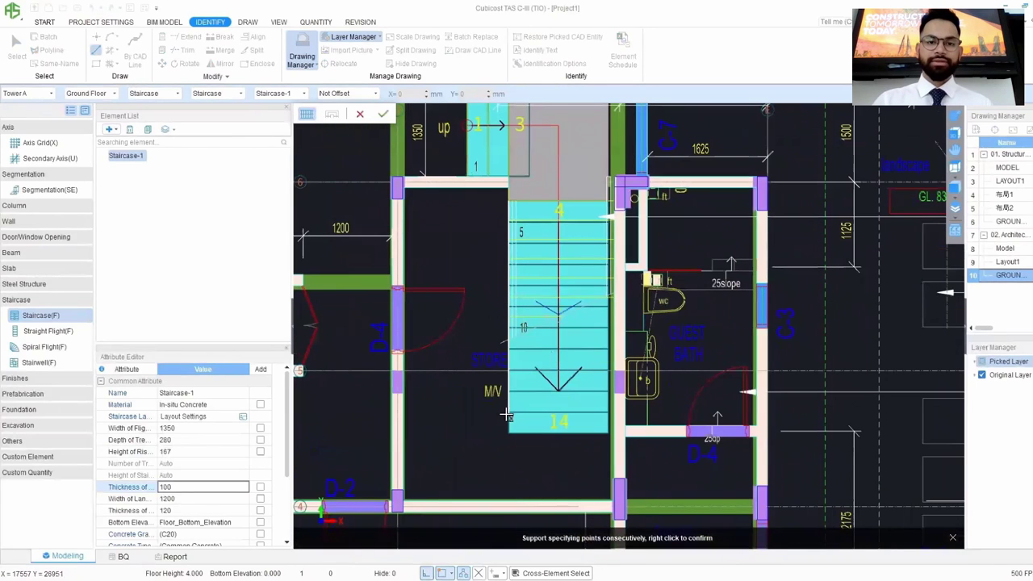
right_click(506, 412)
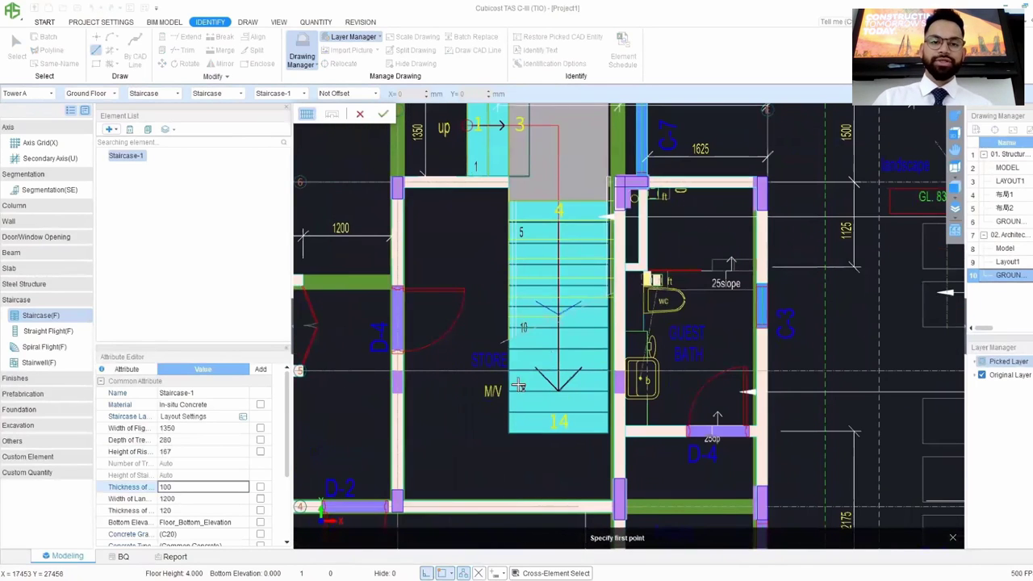
Step: Draw the second flight beside the first and commit Staircase-1
left_click(506, 412)
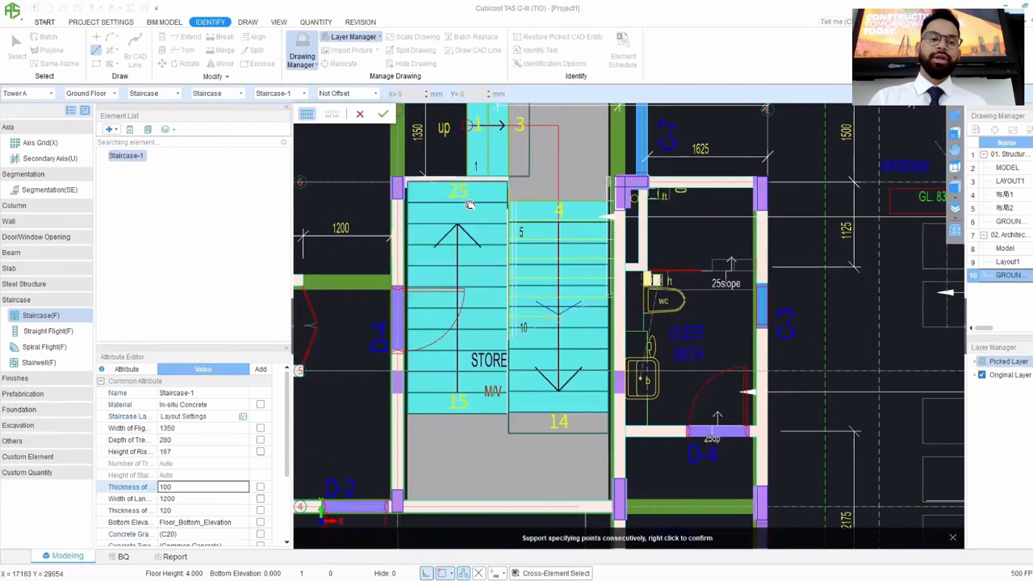
middle_click_drag(470, 205, 464, 255)
right_click(484, 260)
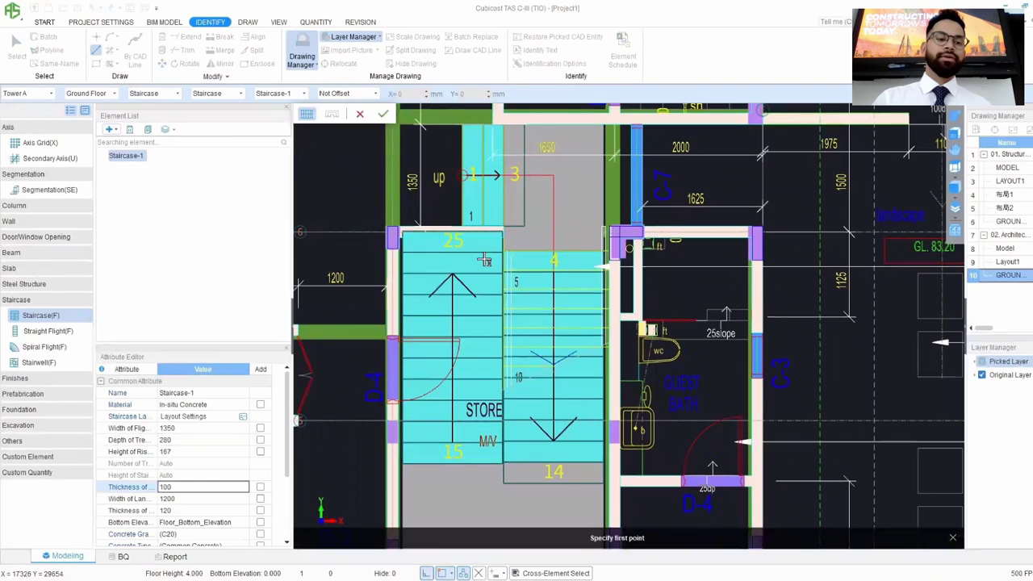
left_click(385, 117)
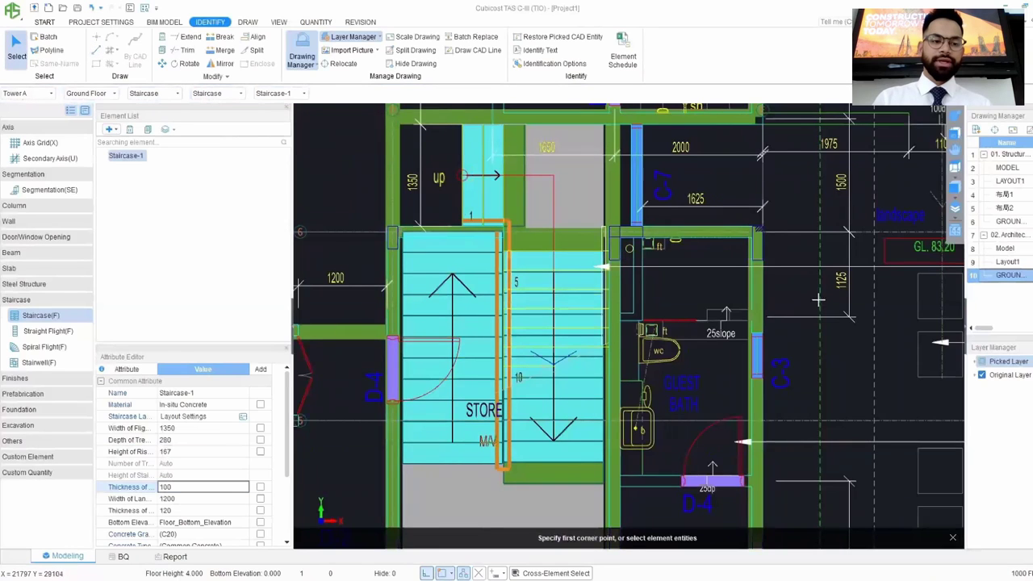
Step: In 3D, enable left-side railings on the staircase's flight and landing in Staircase Layout
middle_click_drag(817, 300, 814, 265)
mouse_move(902, 165)
middle_mouse_down()
mouse_move(859, 328)
mouse_move(721, 292)
mouse_move(663, 262)
mouse_move(500, 355)
mouse_move(663, 287)
mouse_move(550, 388)
middle_mouse_up()
left_click(550, 388)
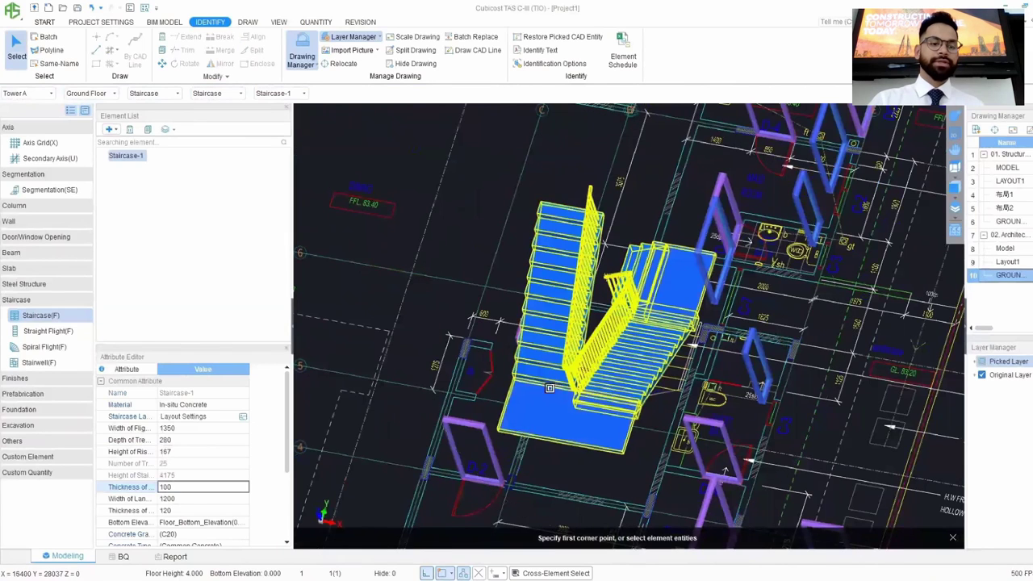
left_click(243, 417)
left_click(341, 153)
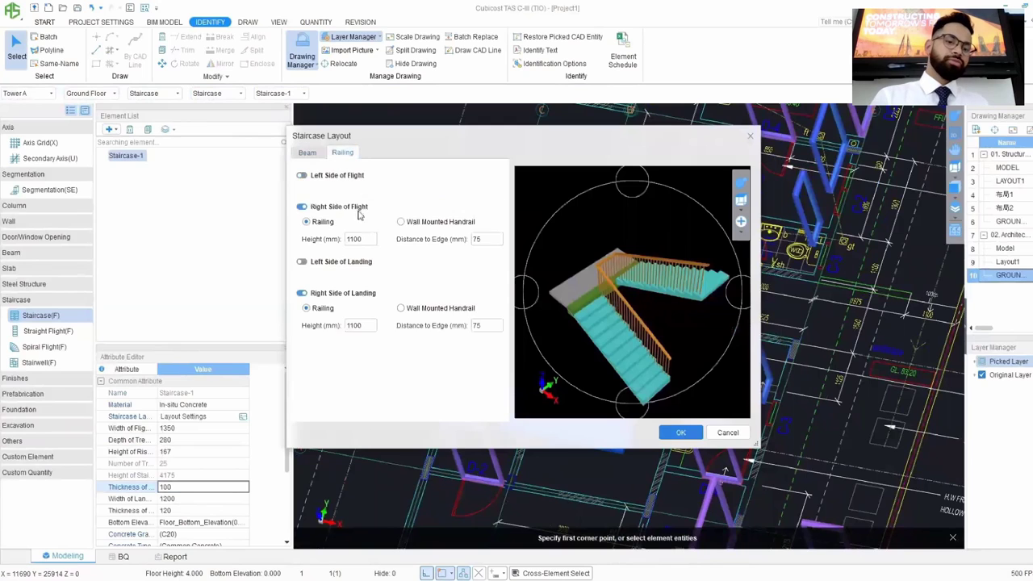
left_click(301, 175)
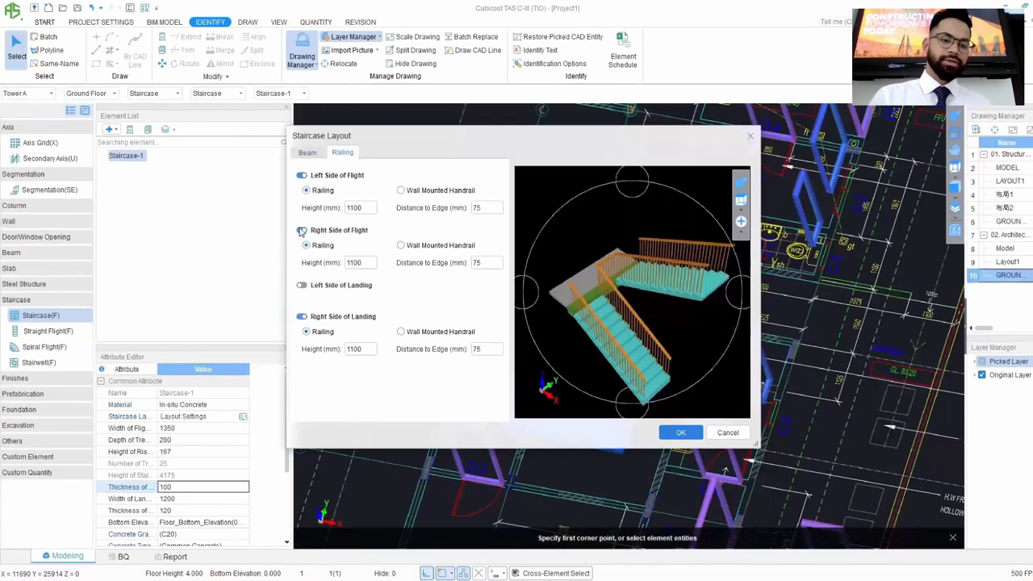
left_click(301, 285)
left_click(680, 433)
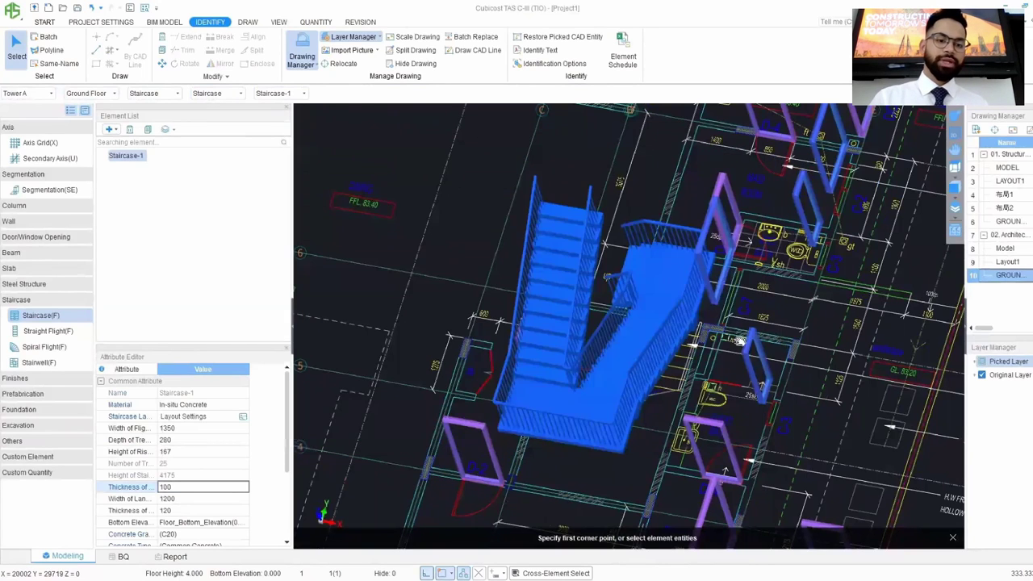
Step: Return to the top-down ground-floor plan and collapse the Staircase category
left_click(959, 131)
scroll(642, 378, "up", 3)
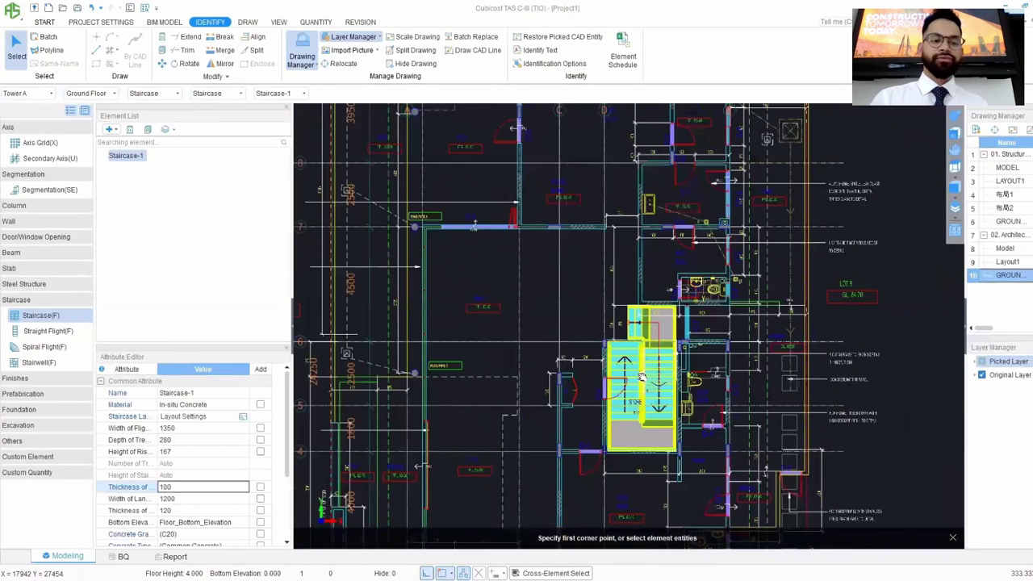
scroll(641, 378, "down", 5)
left_click(32, 300)
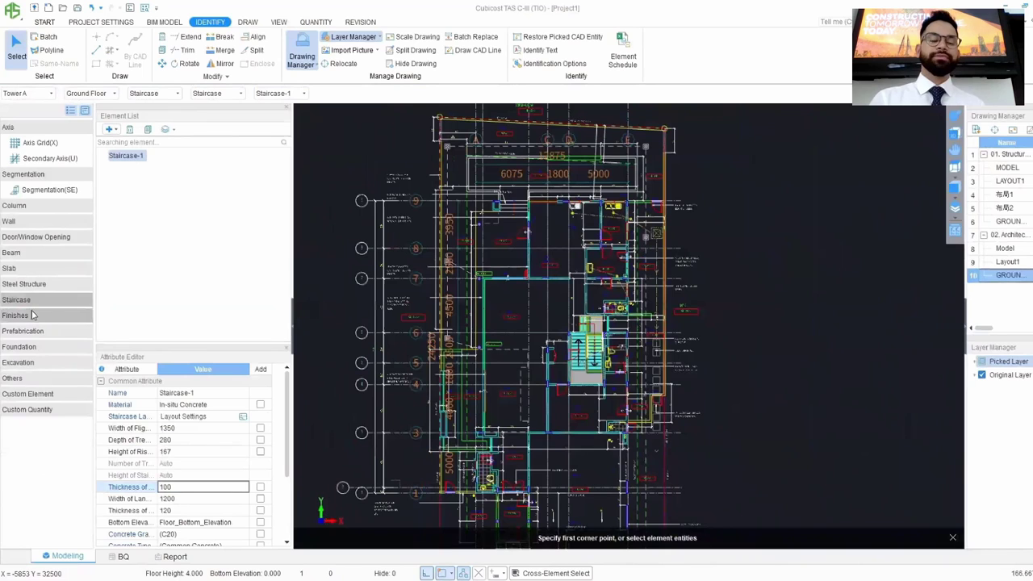
Step: Switch to Finishes > Room and orbit into 3D to view the walls and window opening
left_click(32, 315)
left_click(32, 331)
scroll(575, 271, "up", 2)
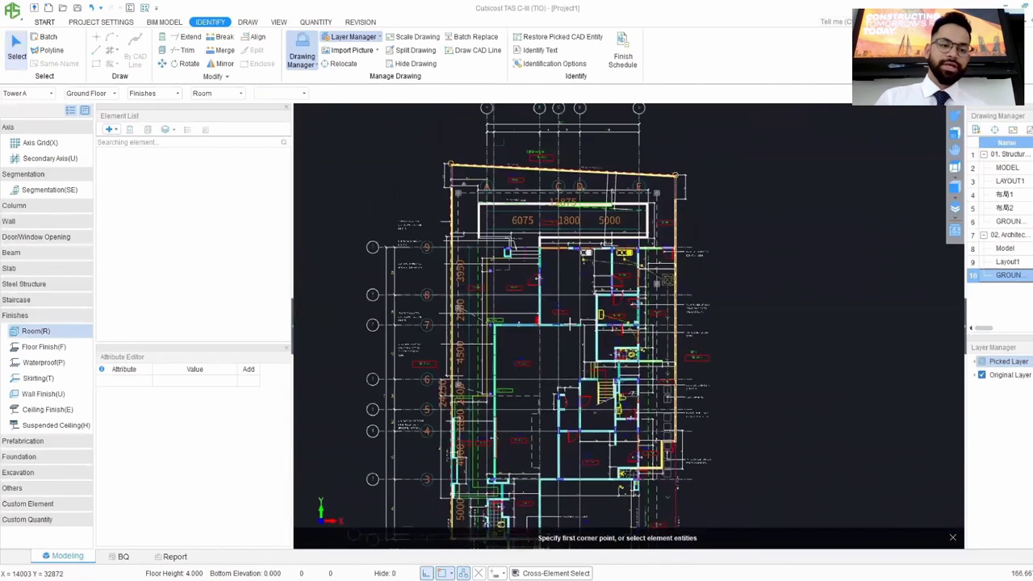
scroll(575, 271, "up", 4)
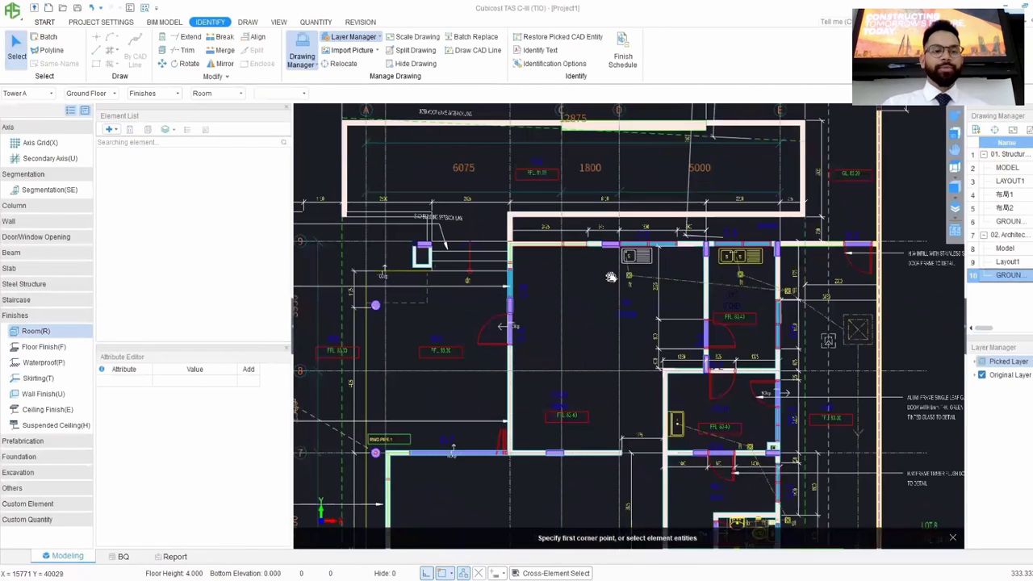
middle_click_drag(888, 244, 545, 318)
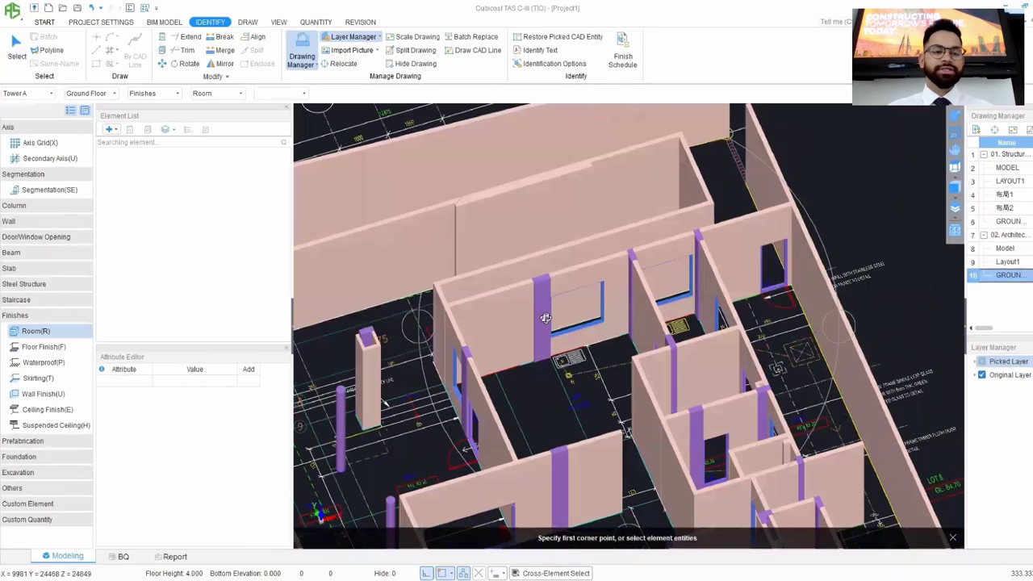
scroll(545, 317, "up", 5)
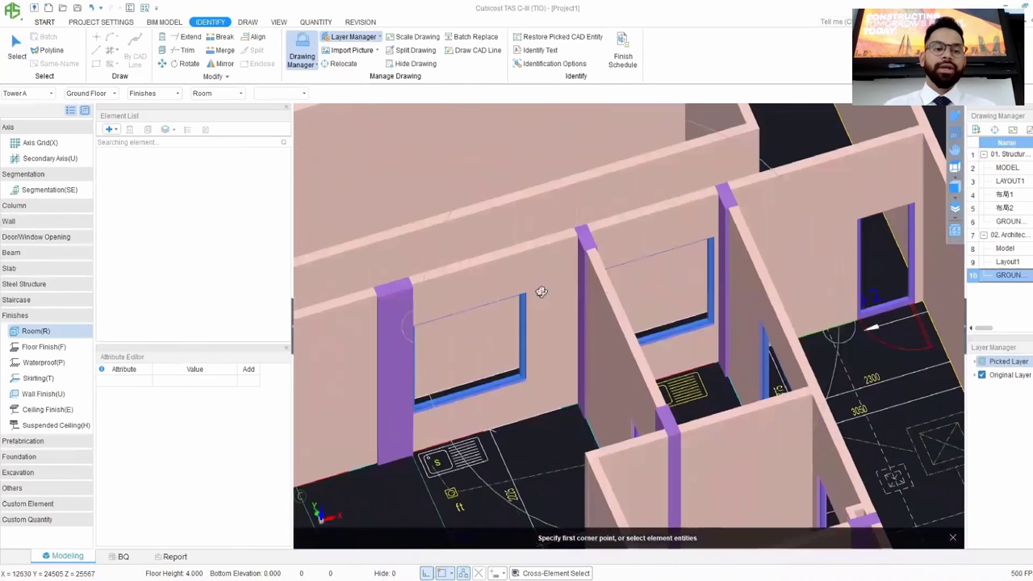
middle_click_drag(496, 299, 503, 282)
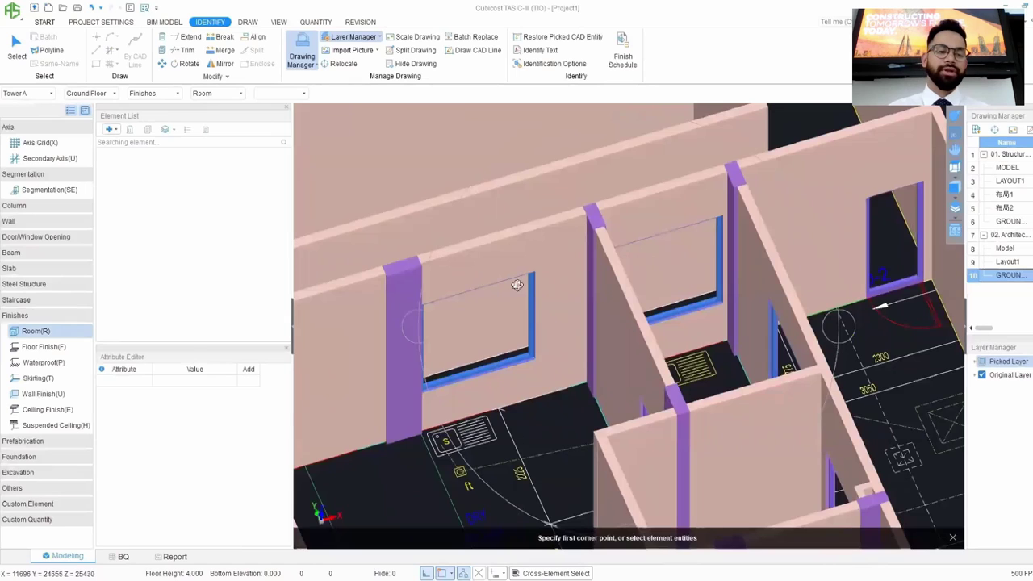
scroll(517, 284, "up", 4)
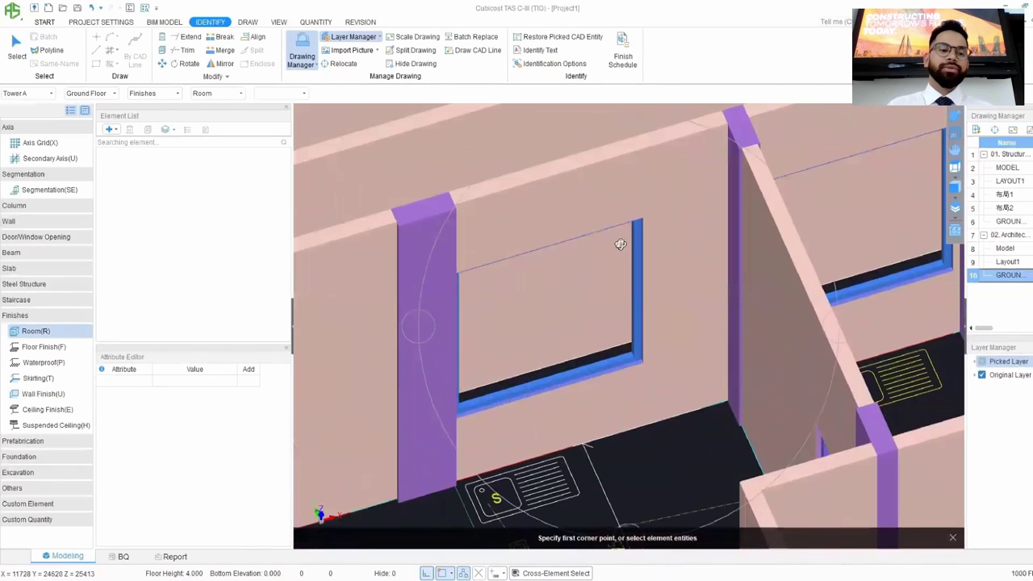
Step: Orbit around the column block and wall corner from steeper and flatter angles
middle_click_drag(513, 343, 462, 326, "shift")
scroll(462, 326, "up", 5)
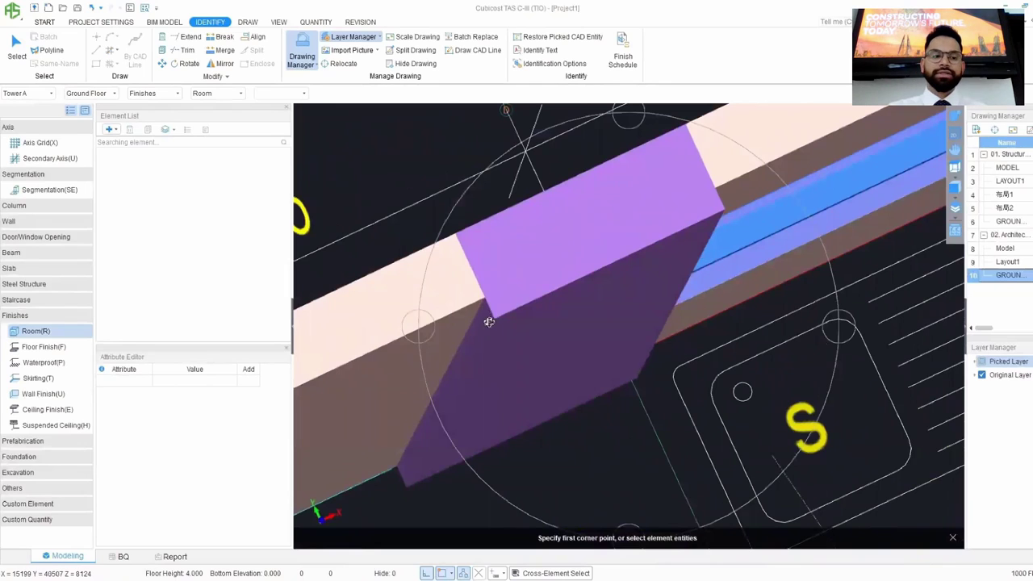
middle_click_drag(572, 297, 641, 299, "shift")
middle_click_drag(690, 236, 594, 315, "shift")
scroll(665, 335, "down", 5)
scroll(595, 310, "down", 8)
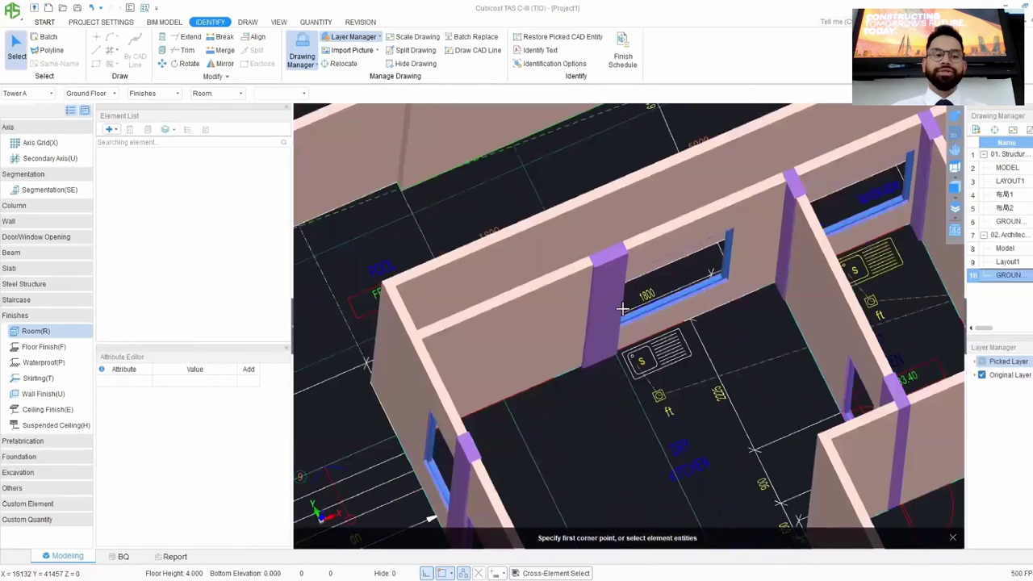
middle_click_drag(647, 311, 648, 310, "shift")
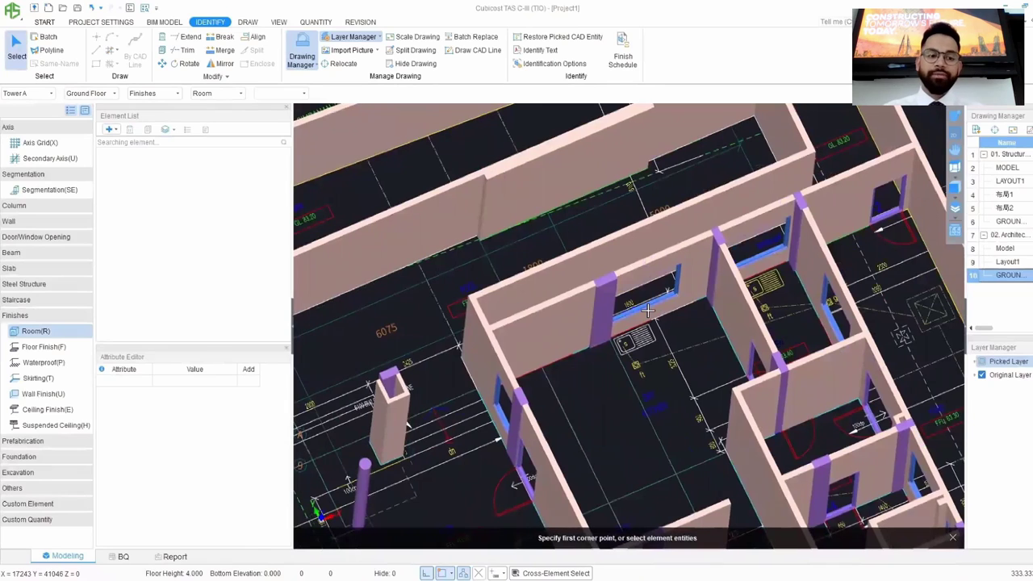
Step: Return to the flat plan view (Ctrl+5) in selection mode and re-centre the plan
key("ctrl+5")
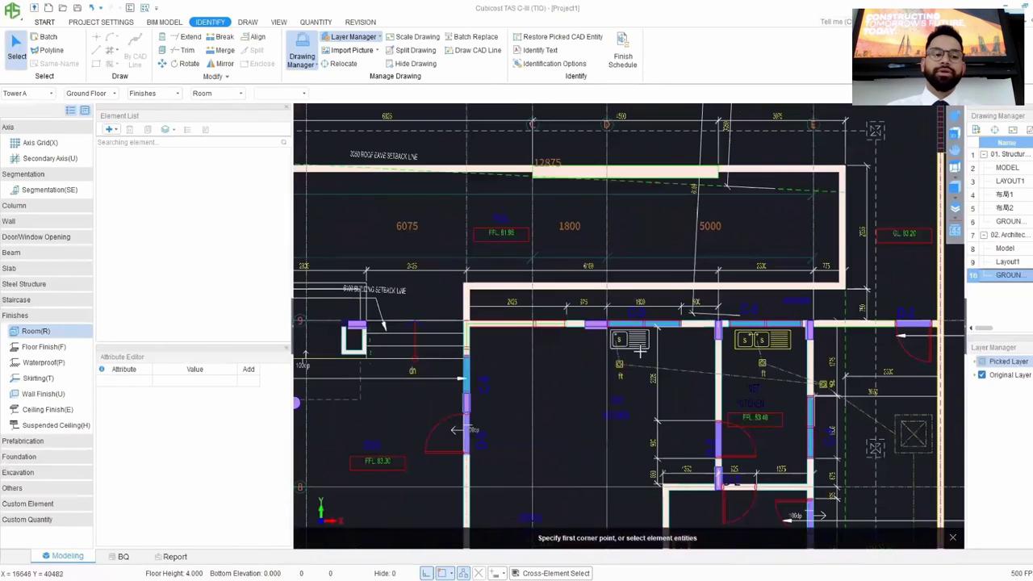
middle_click_drag(640, 351, 569, 247)
key("Escape")
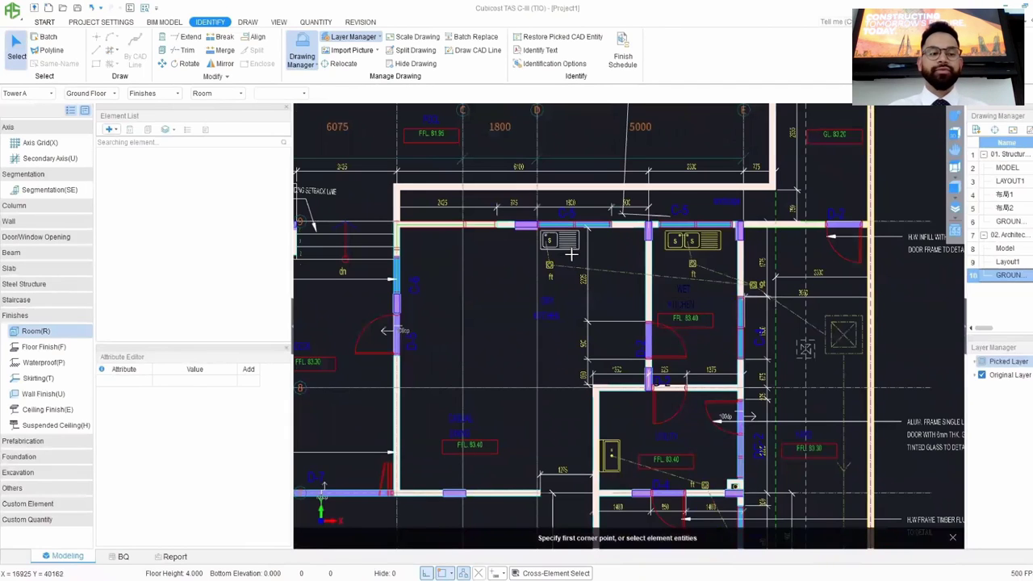
middle_click_drag(546, 272, 591, 262)
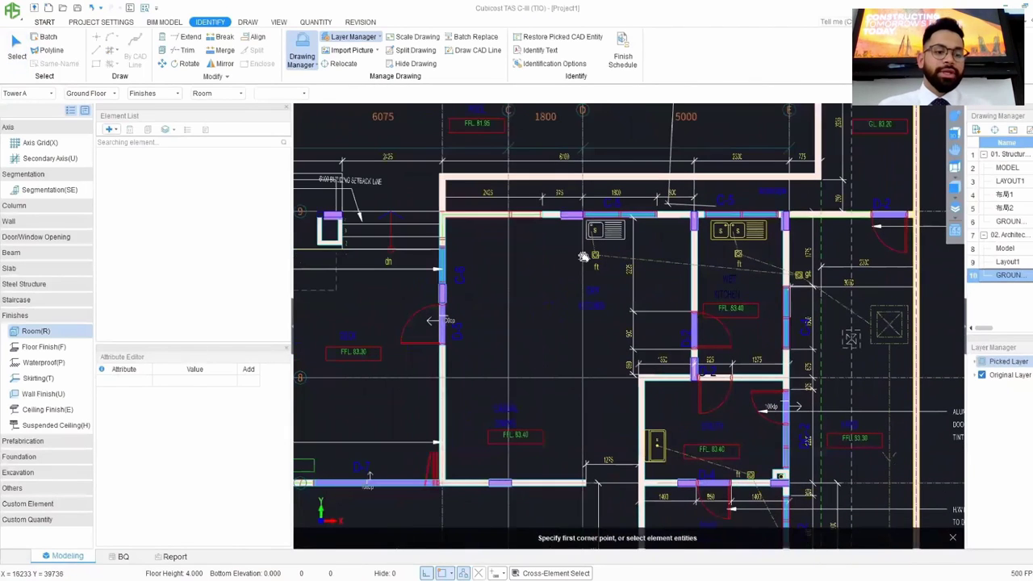
Step: Import 'Finishes Schedule (for Building).xlsx' from the Training Project Drawings folder
left_click(248, 22)
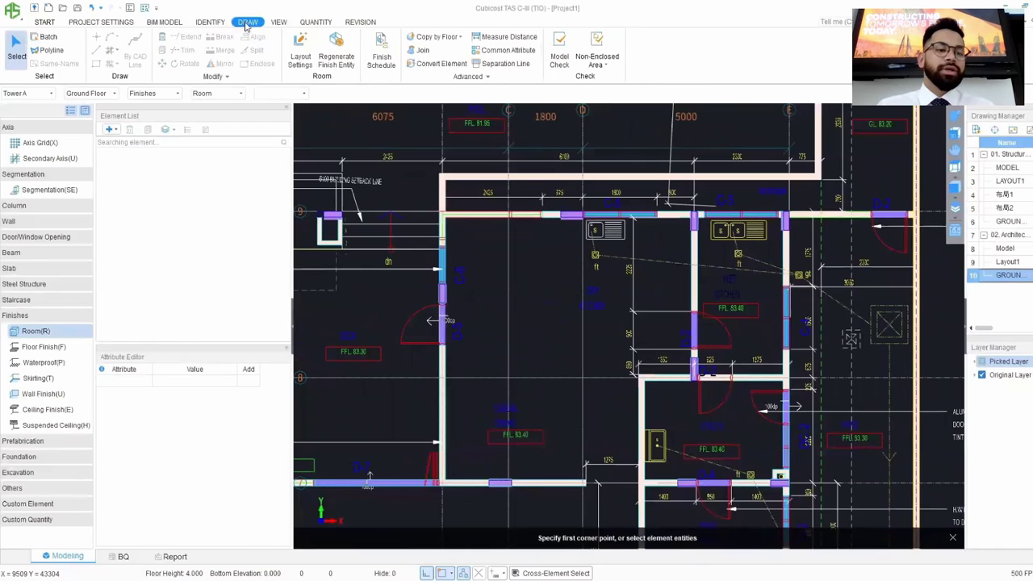
left_click(381, 54)
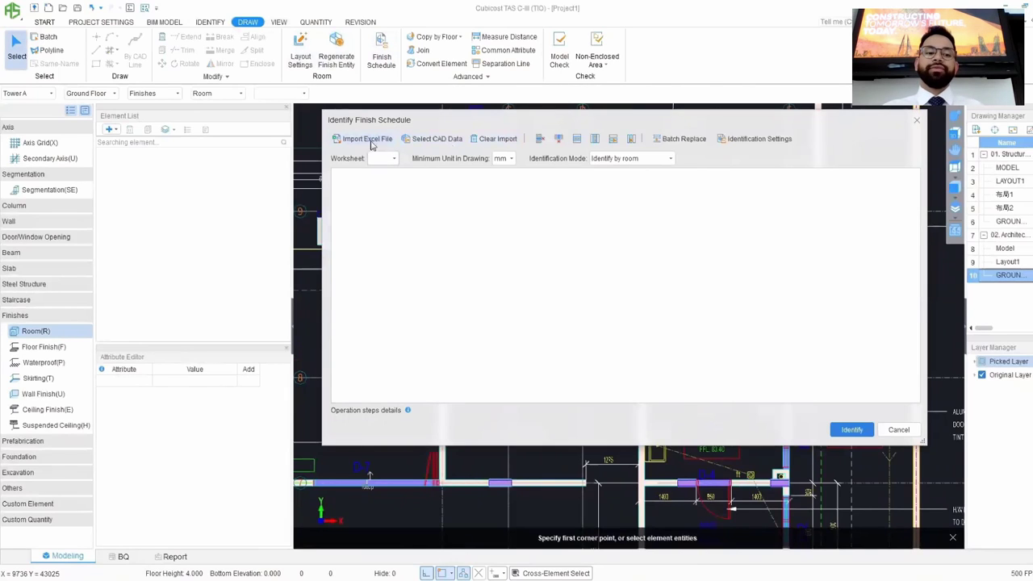
left_click(367, 139)
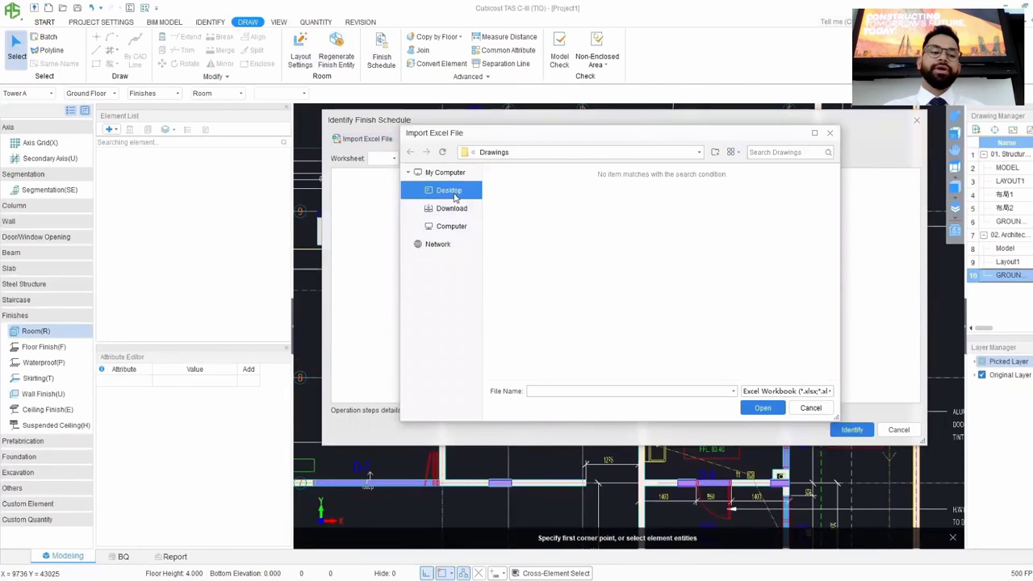
left_click(454, 197)
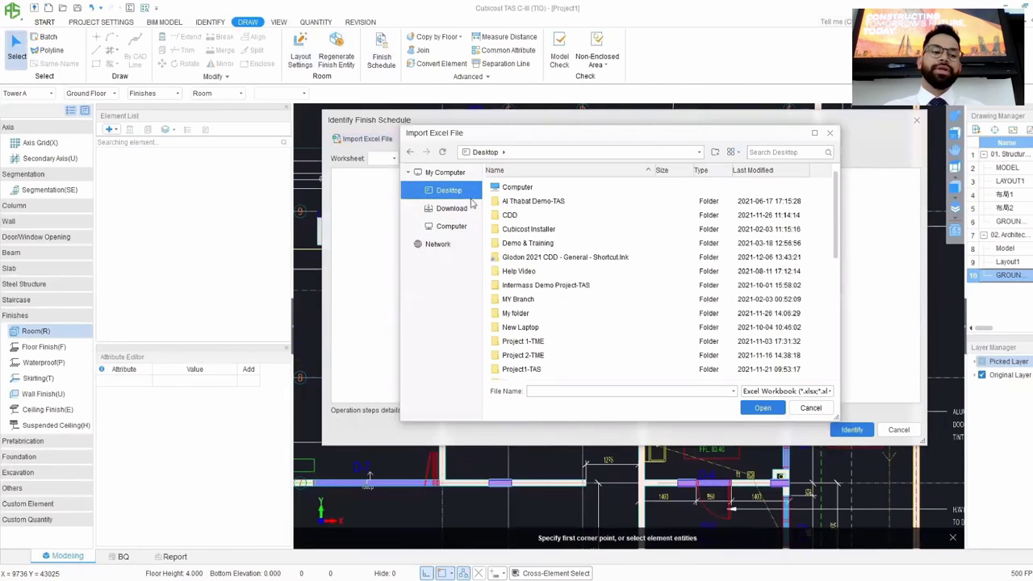
double_click(546, 242)
double_click(547, 189)
double_click(545, 189)
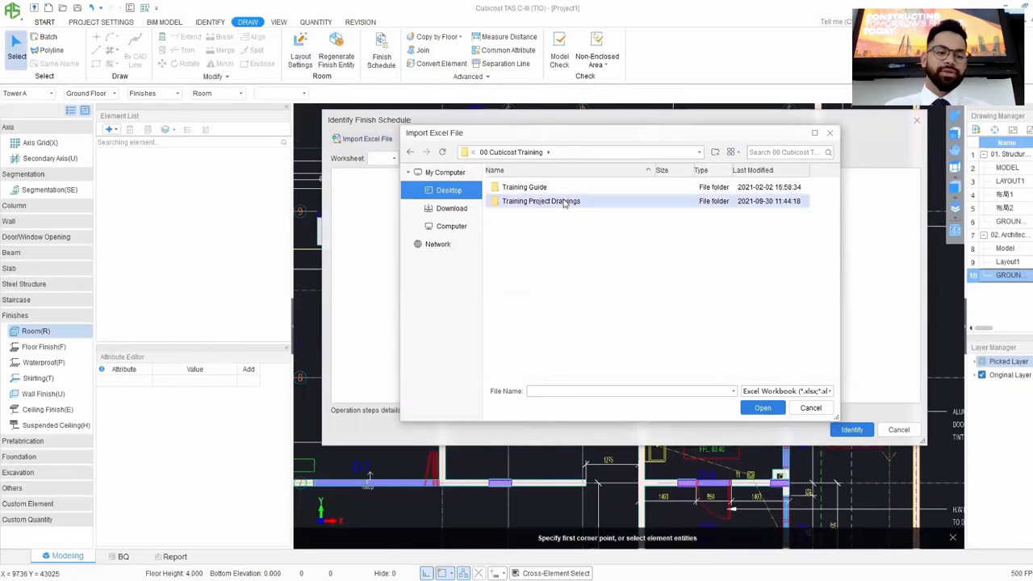
double_click(565, 201)
double_click(551, 216)
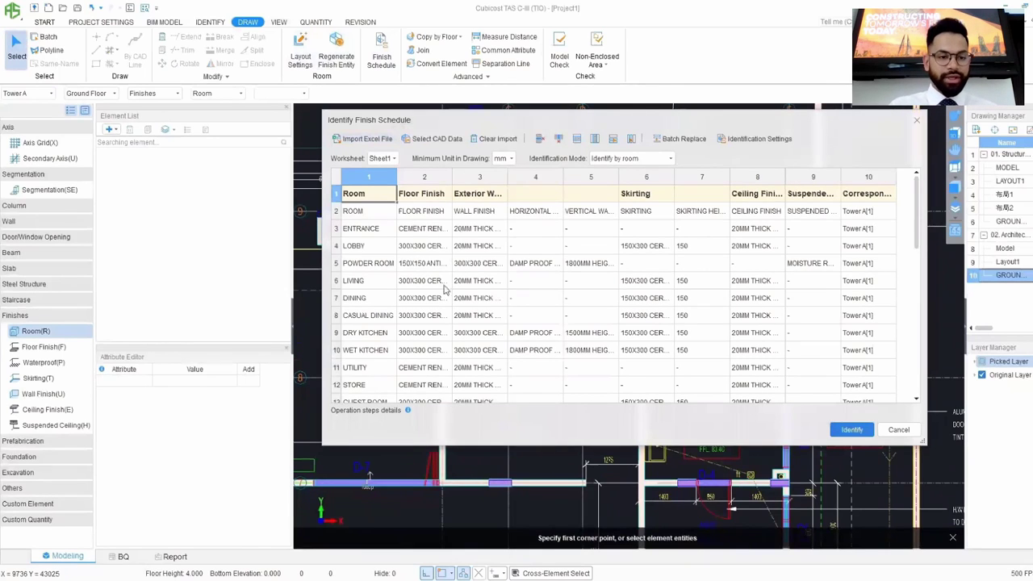
Step: Delete the duplicate ROOM header row from the imported schedule
left_click(355, 209)
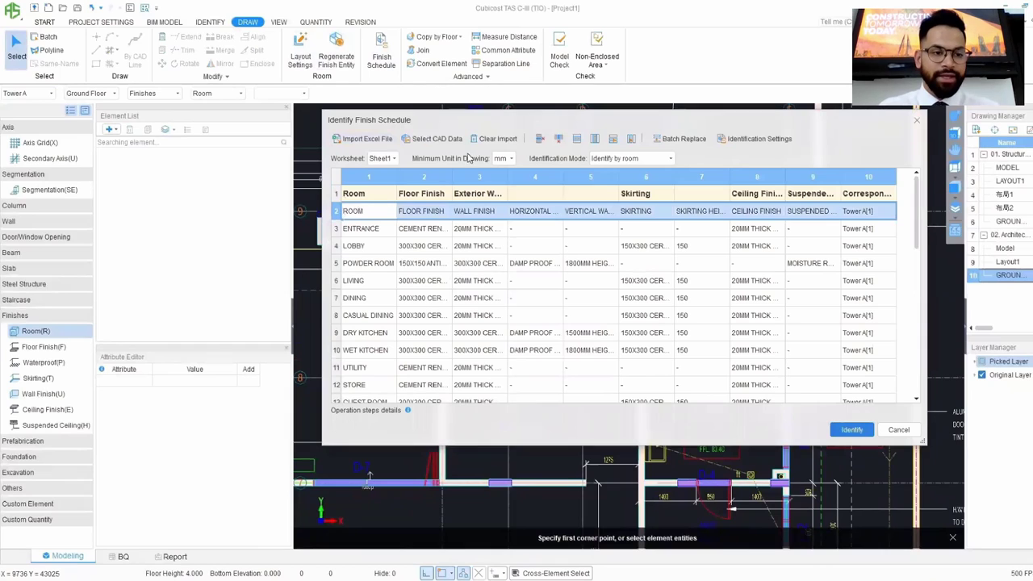
left_click(540, 139)
left_click(626, 300)
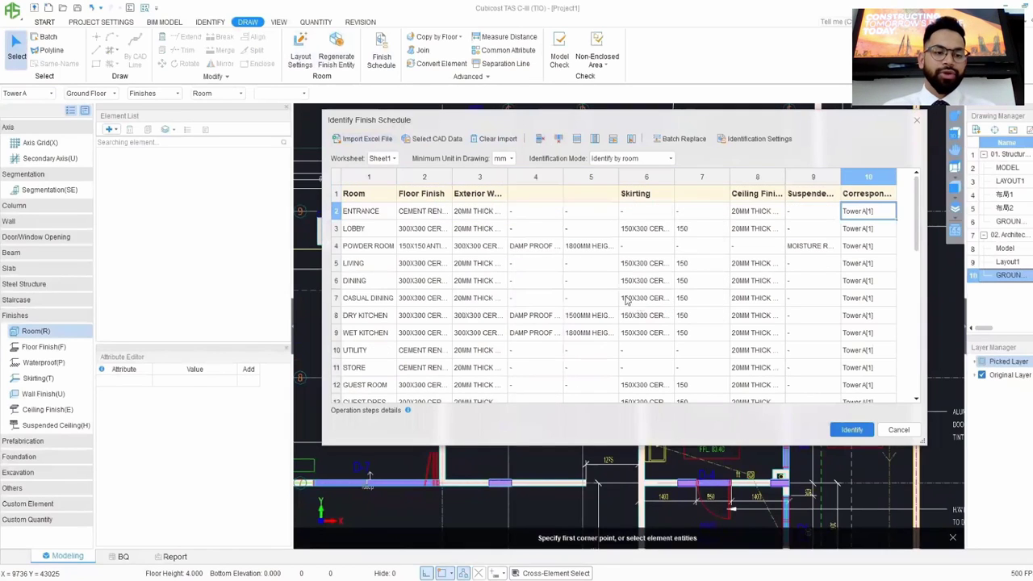
Step: Review the ENTRANCE, LOBBY, POWDER ROOM and LIVING finish entries, then identify the schedule
left_click(428, 211)
left_click(502, 211)
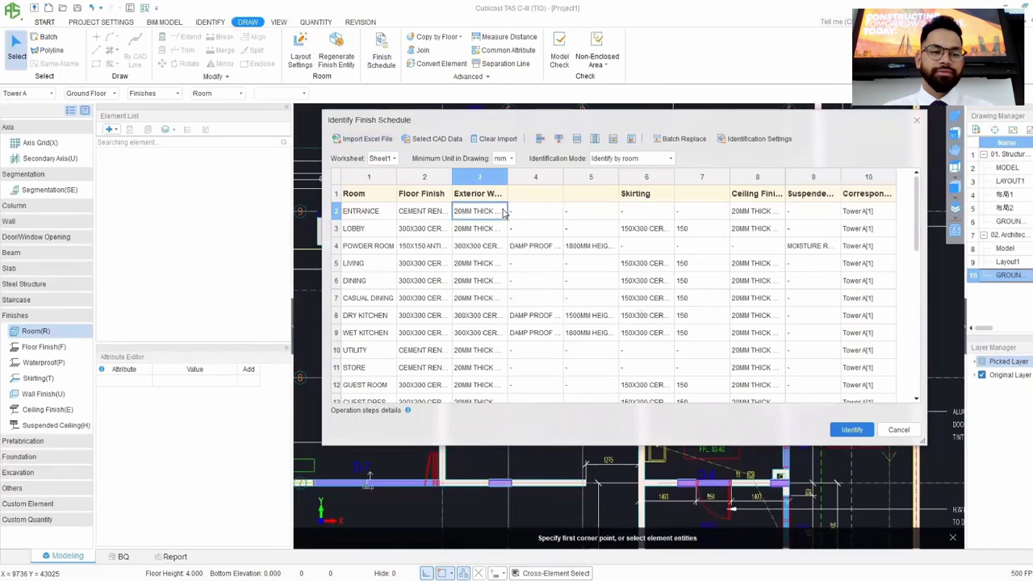
left_click(637, 215)
left_click(756, 217)
left_click(860, 221)
left_click(863, 246)
left_click(492, 265)
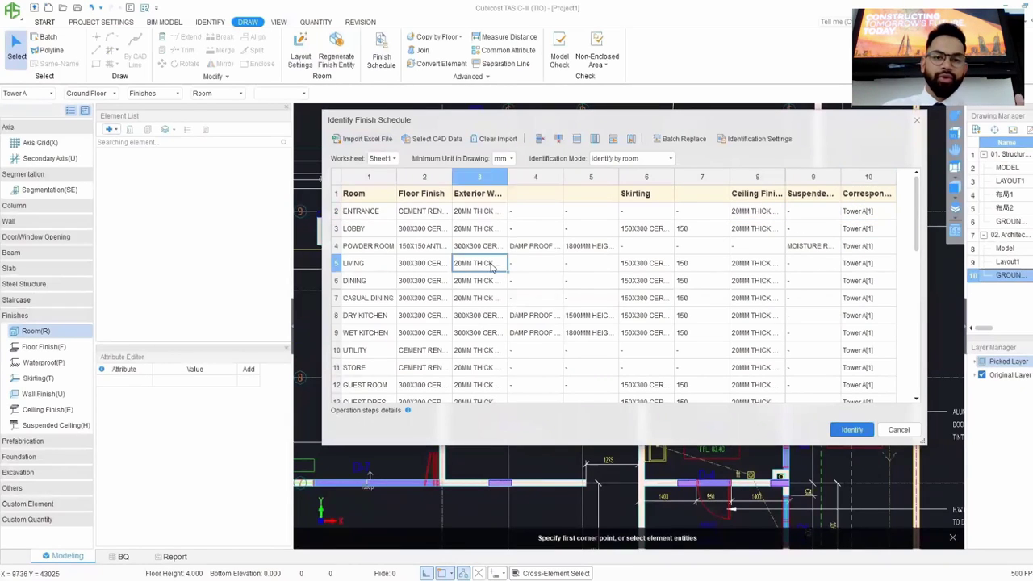
left_click(369, 227)
left_click(371, 213)
left_click(370, 230)
left_click(371, 247)
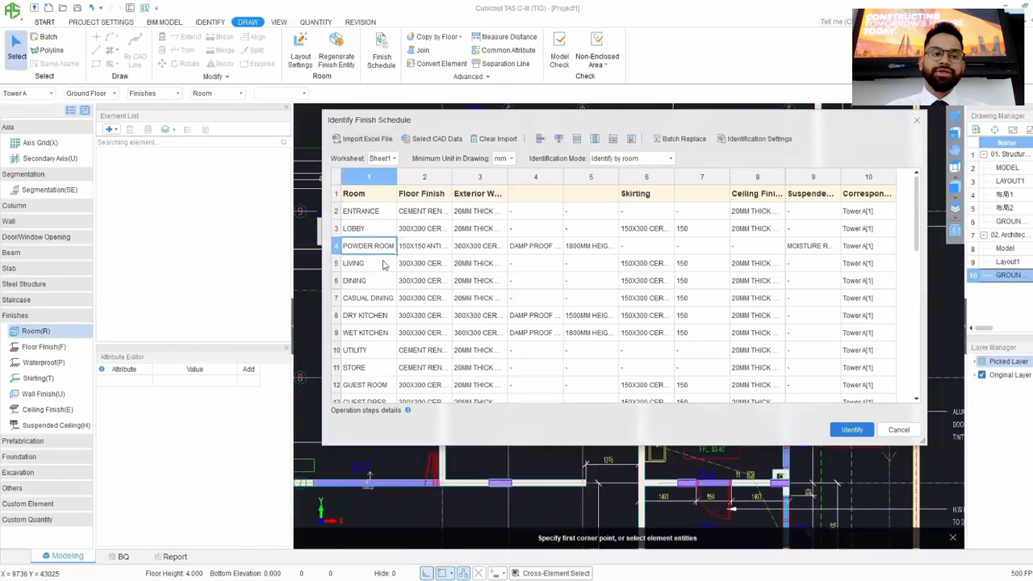
left_click(426, 250)
left_click(484, 250)
left_click(537, 249)
left_click(601, 248)
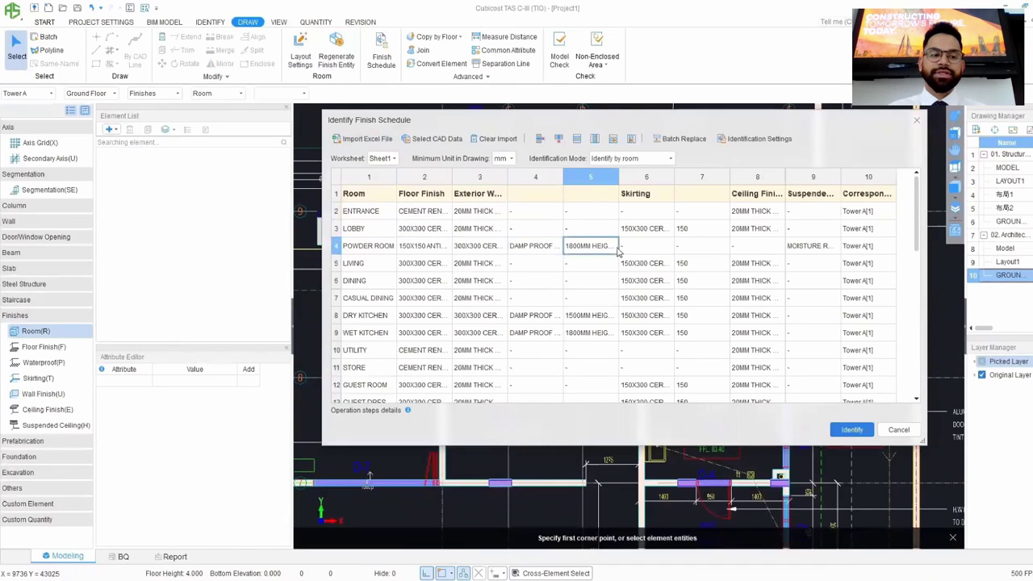
left_click(656, 265)
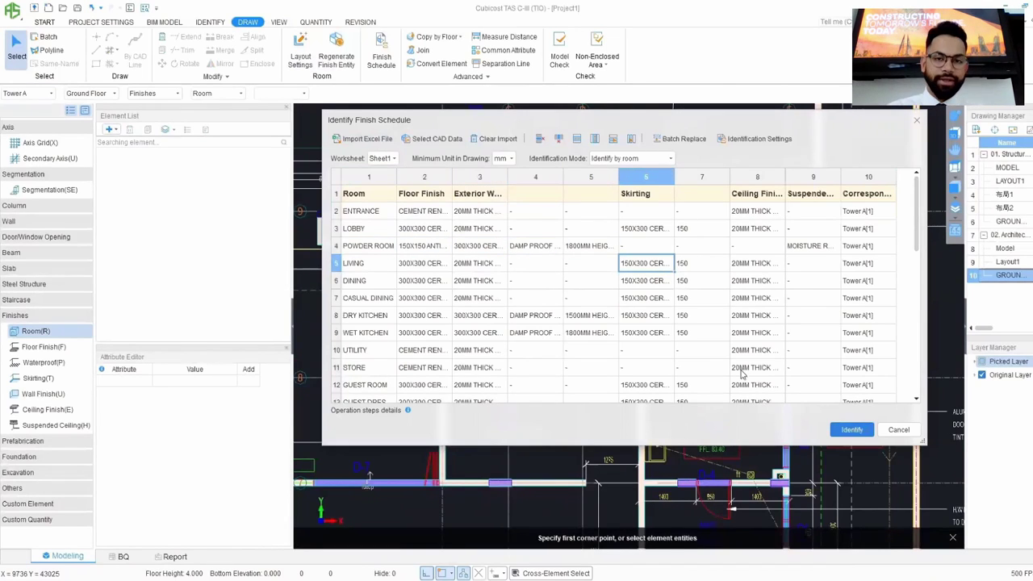
left_click(853, 432)
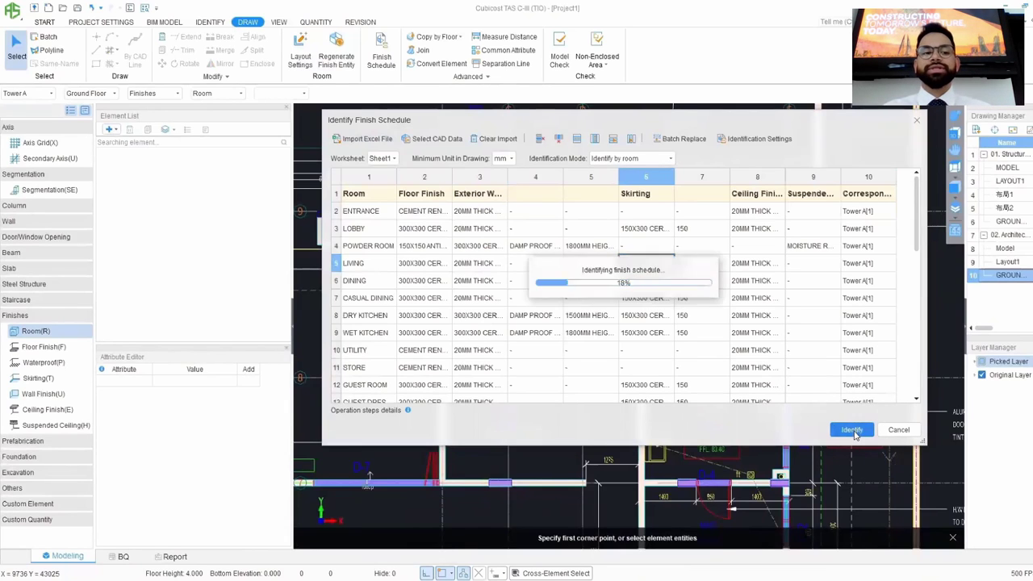
left_click(692, 349)
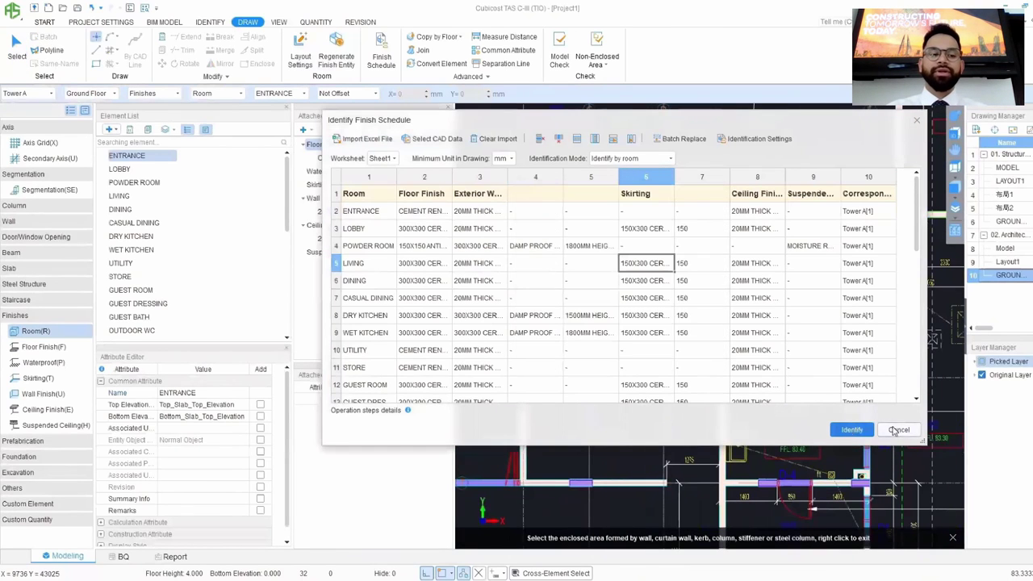
Step: Close the schedule and check finishes of LOBBY, POWDER ROOM, LIVING, DINING, WET KITCHEN, UTILITY, GUEST DRESSING
left_click(897, 430)
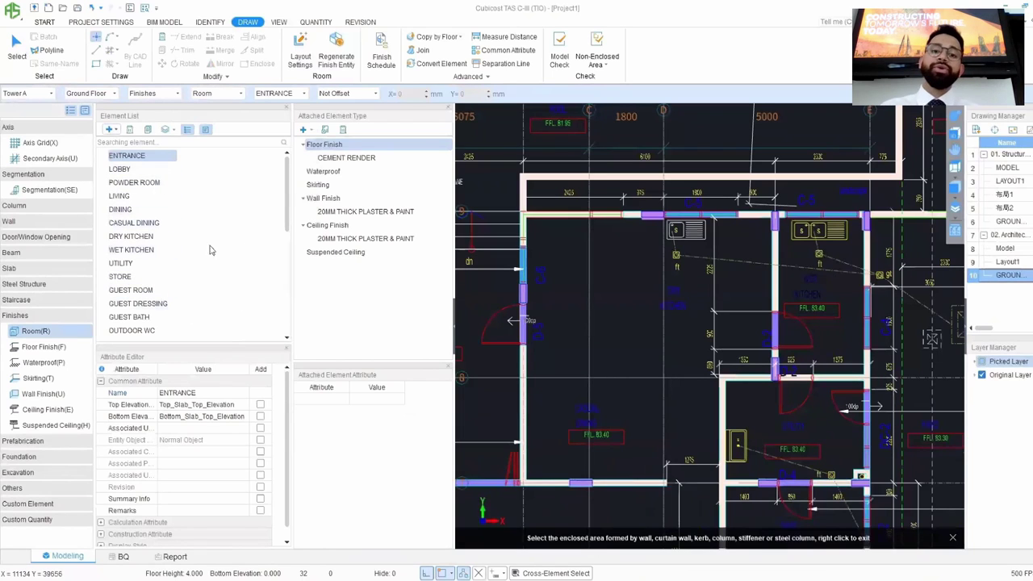
left_click(142, 171)
left_click(142, 183)
left_click(137, 196)
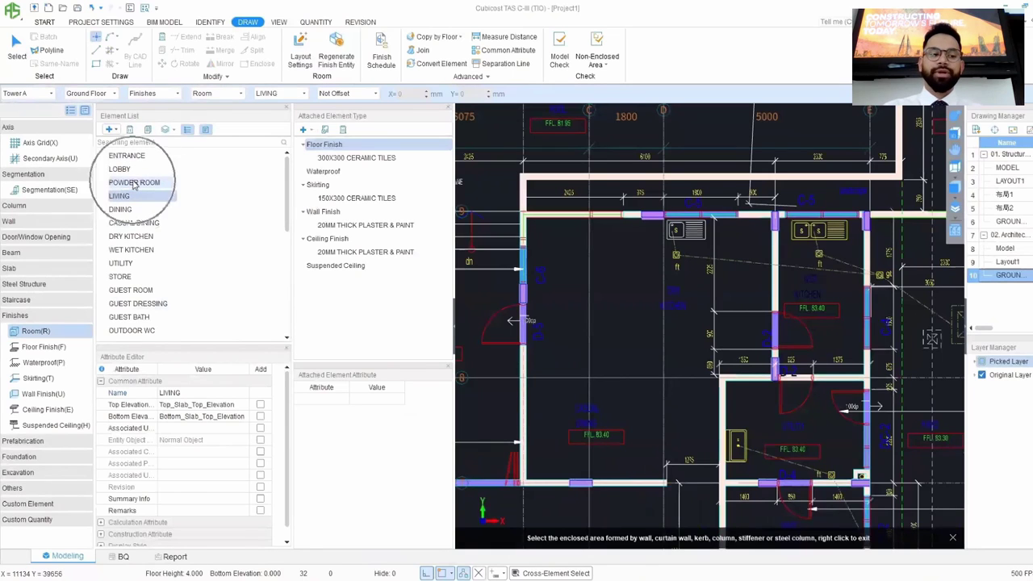
left_click(139, 210)
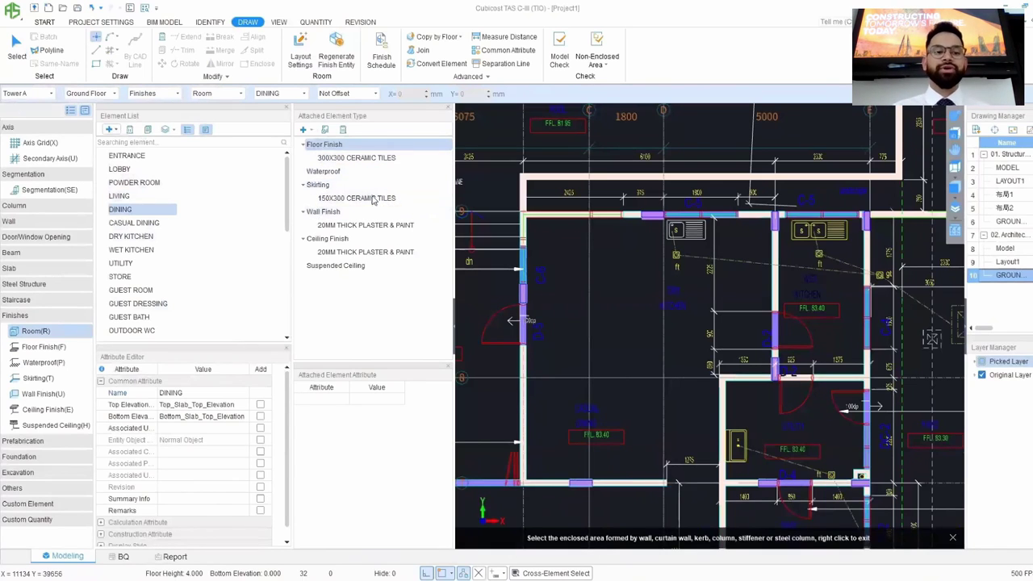
left_click(162, 251)
left_click(129, 263)
left_click(153, 304)
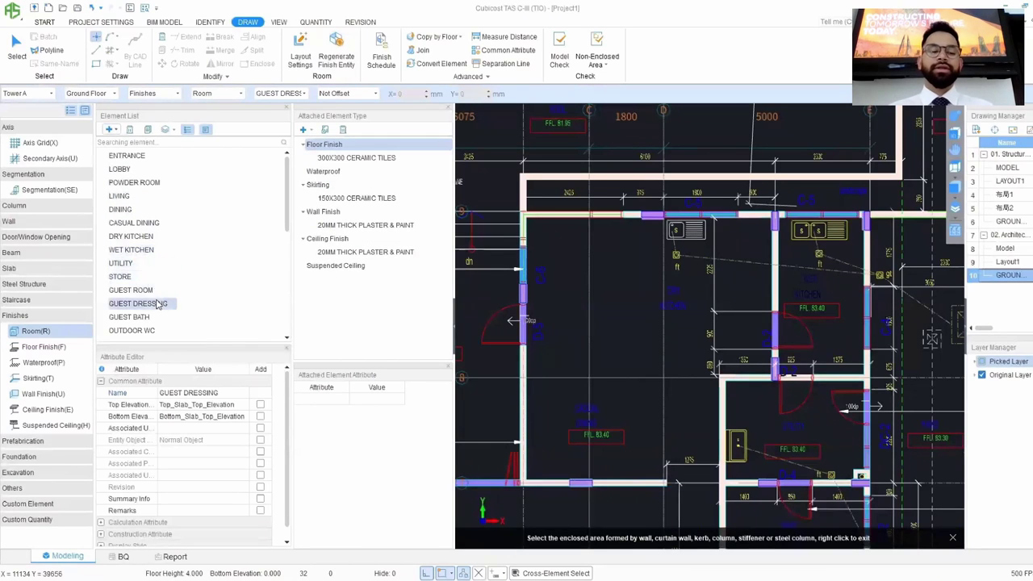
Step: Sort the room list alphabetically and select WET KITCHEN
scroll(754, 288, "up", 3)
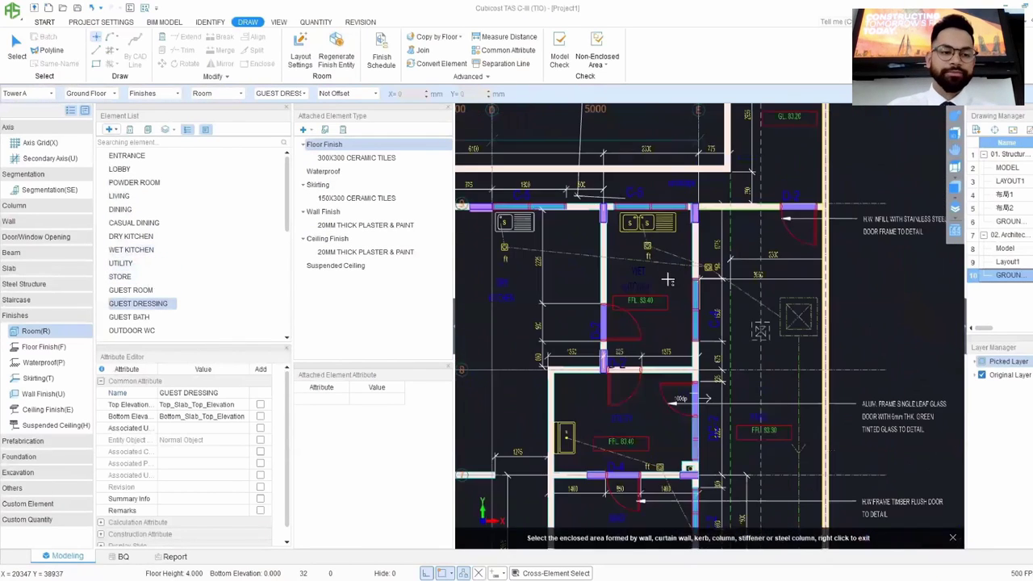
scroll(670, 259, "up", 4)
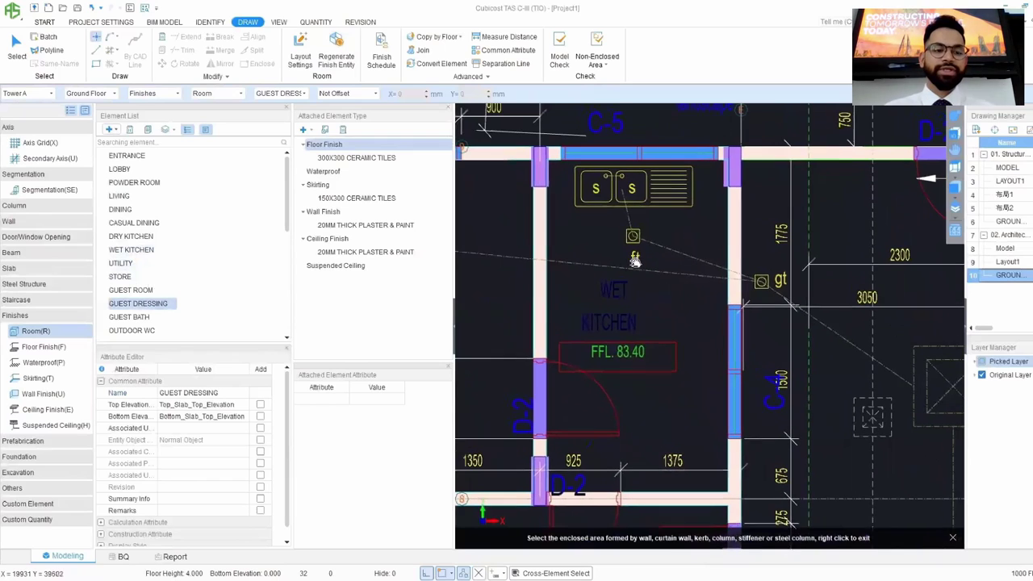
scroll(603, 305, "up", 3)
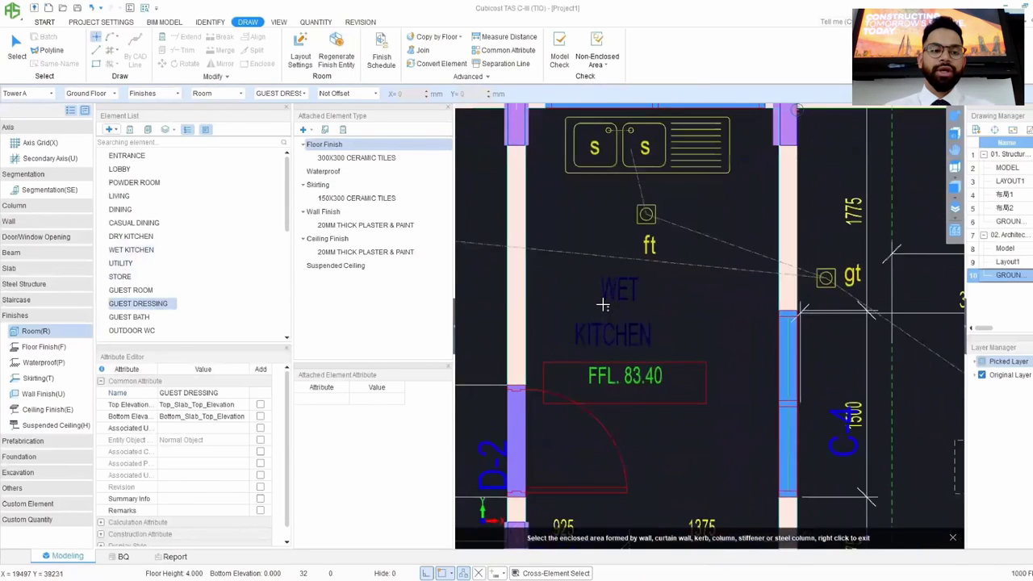
right_click(131, 249)
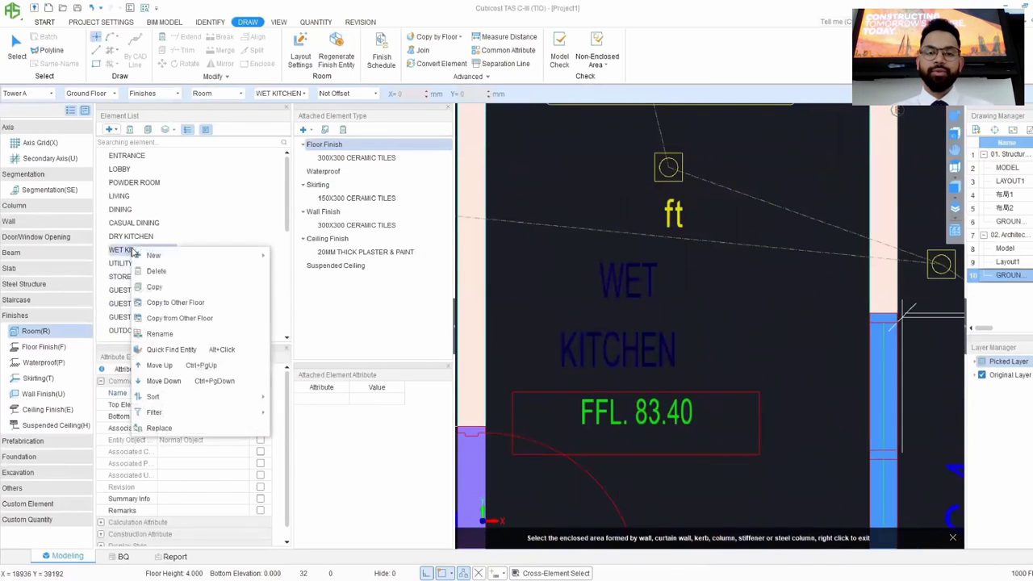
mouse_move(196, 396)
left_click(297, 397)
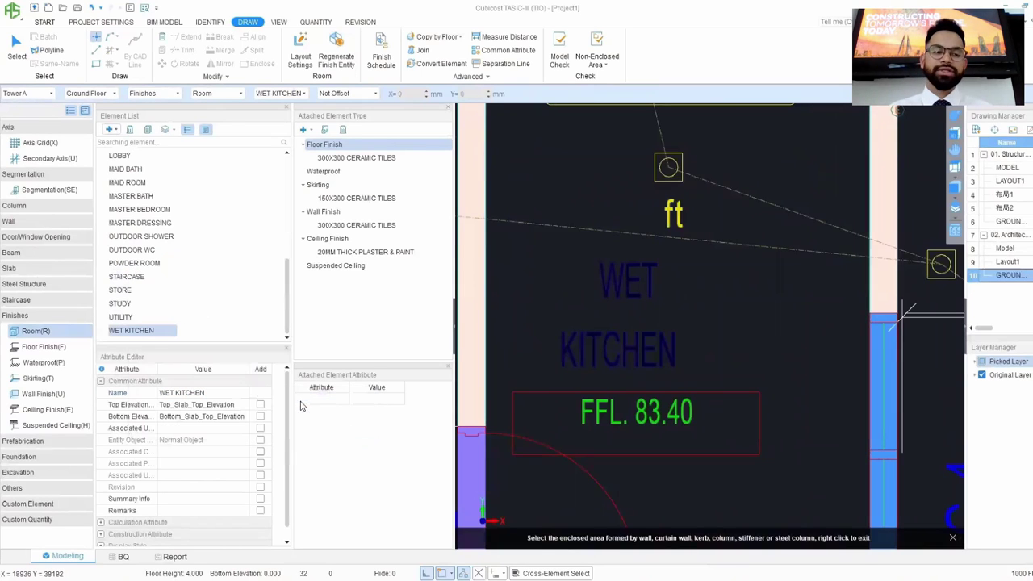
left_click(141, 334)
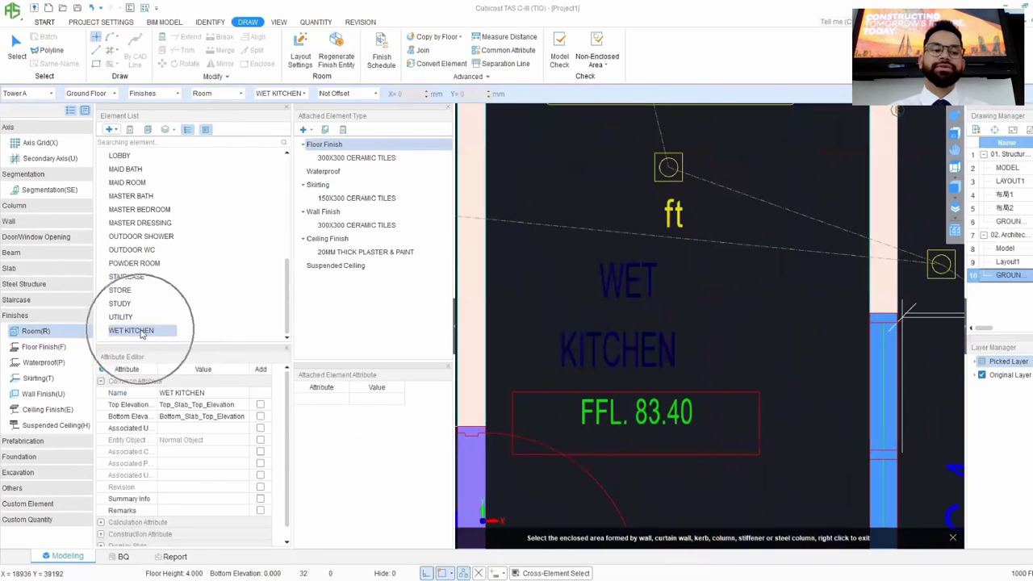
scroll(581, 342, "down", 3)
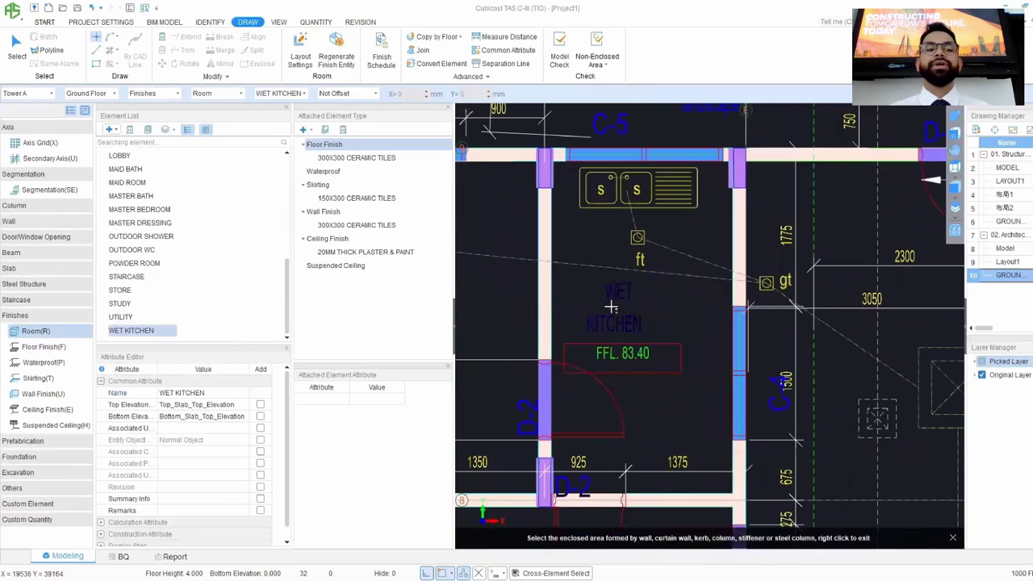
Step: Place WET KITCHEN in its enclosed area, then select UTILITY
left_click(684, 311)
middle_click_drag(650, 310, 680, 278)
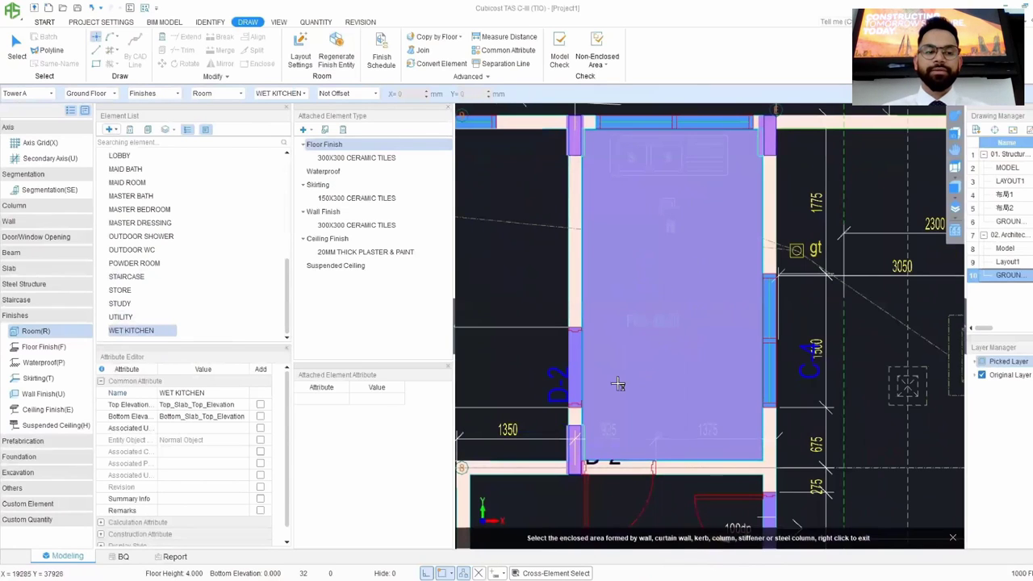
scroll(617, 385, "down", 2)
middle_click_drag(617, 384, 664, 325)
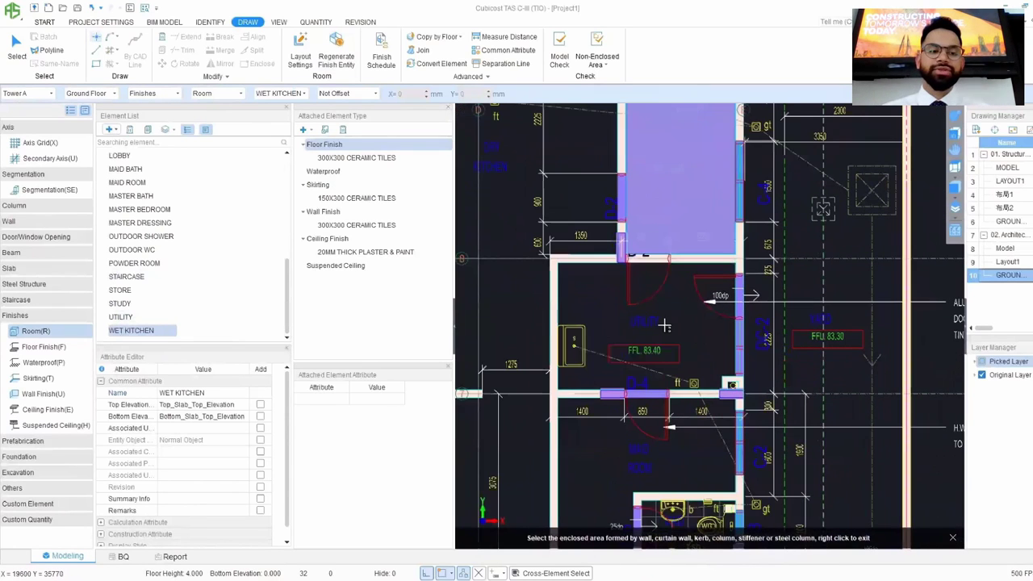
left_click(120, 316)
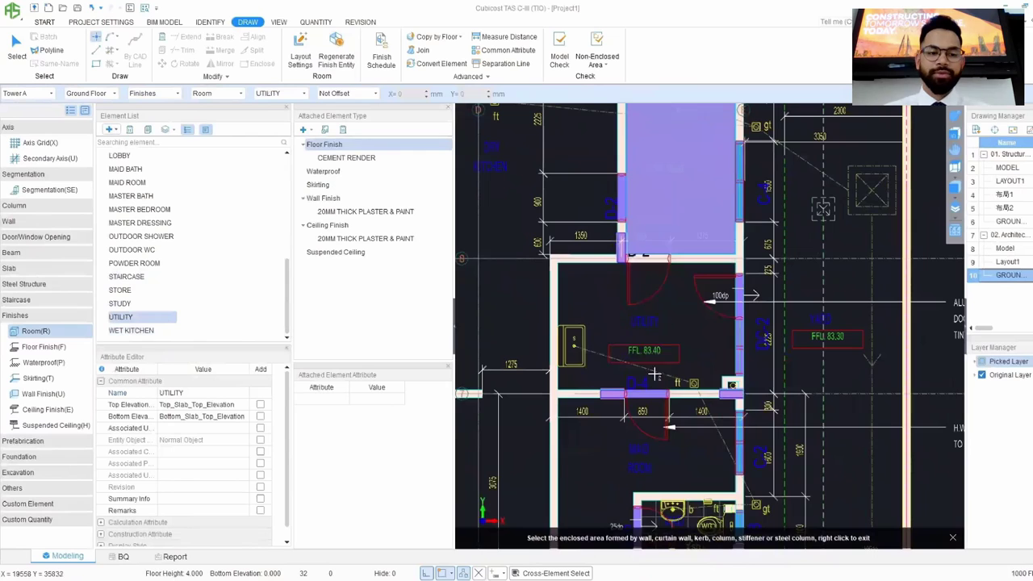
scroll(654, 375, "up", 3)
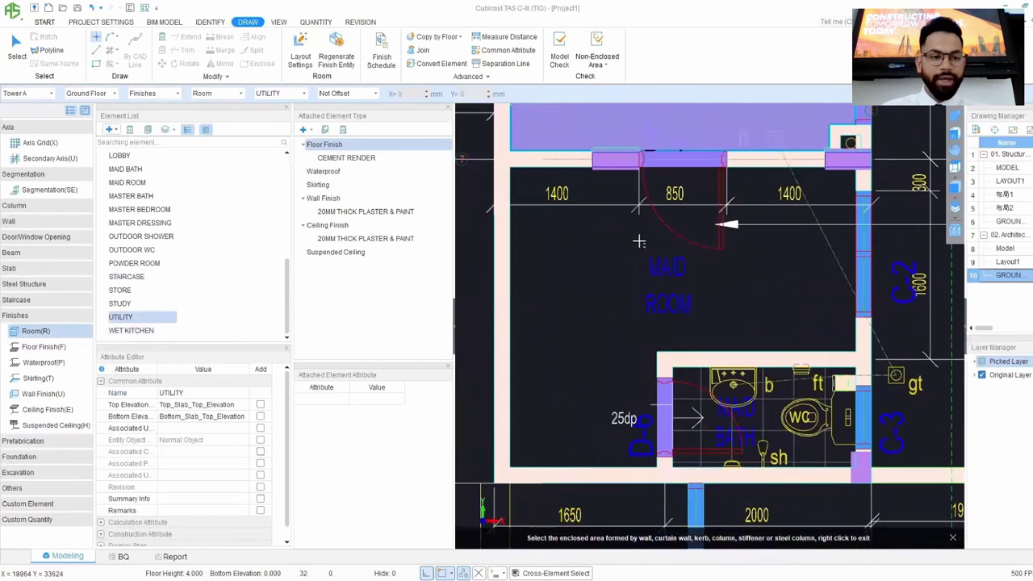
Step: Place MAID ROOM and MAID BATH into their enclosed areas
left_click(126, 182)
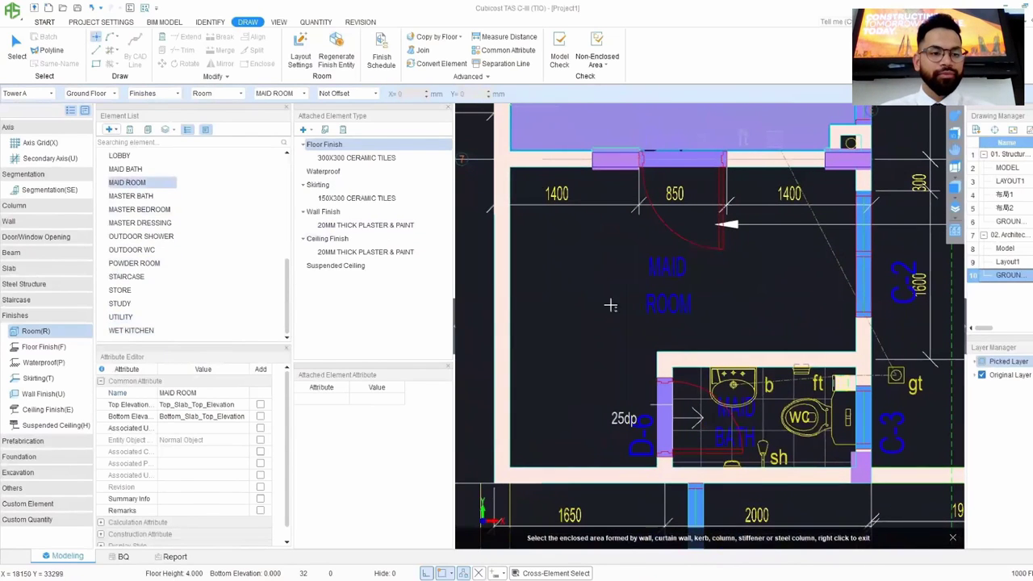
left_click(564, 294)
left_click(130, 170)
scroll(637, 361, "down", 2)
scroll(655, 323, "up", 3)
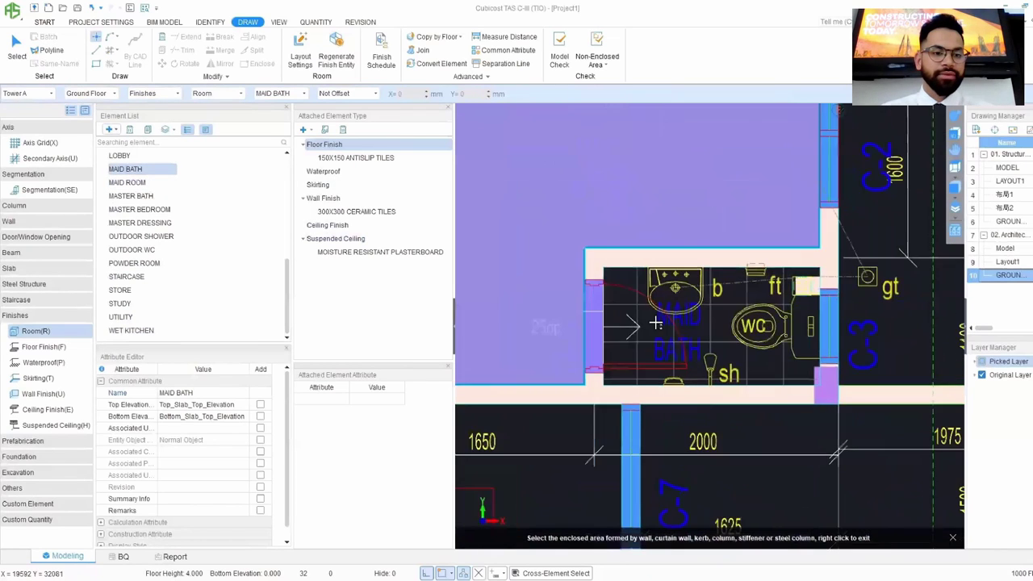
left_click(655, 323)
scroll(684, 367, "down", 3)
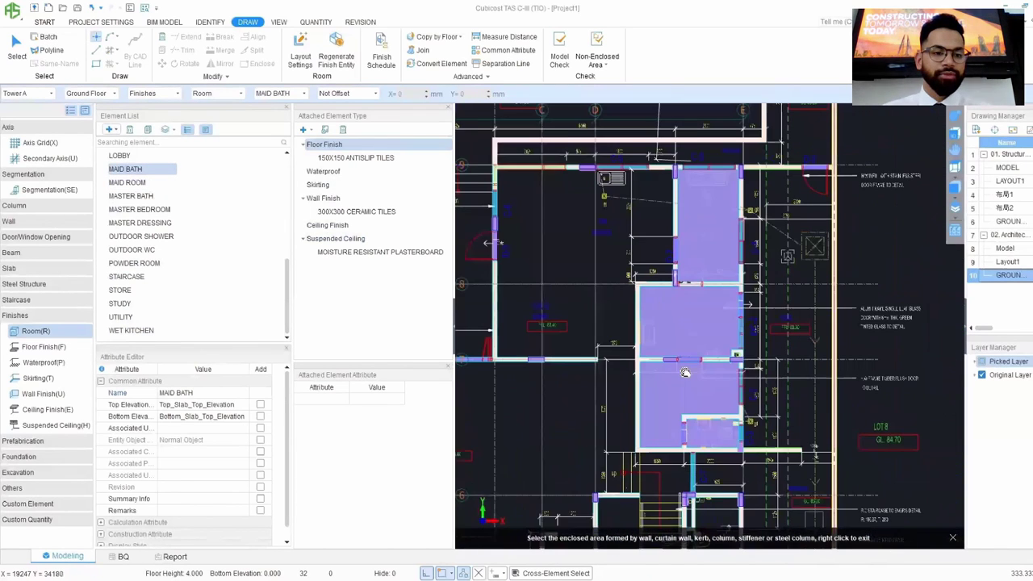
mouse_move(685, 373)
middle_mouse_down("shift")
mouse_move(903, 338)
mouse_move(818, 325)
mouse_move(669, 254)
middle_mouse_up("shift")
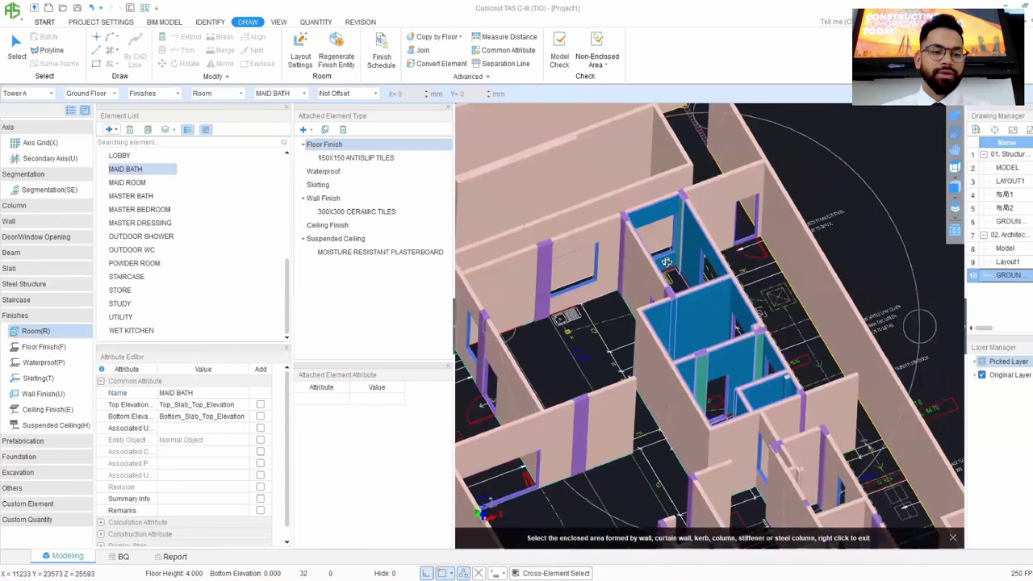
scroll(666, 261, "up", 5)
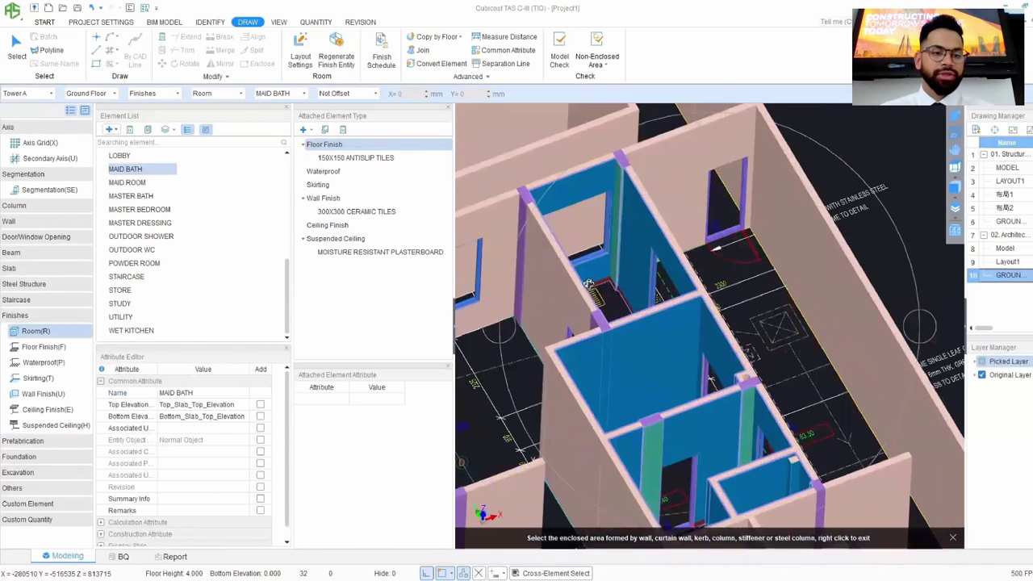
scroll(588, 284, "up", 5)
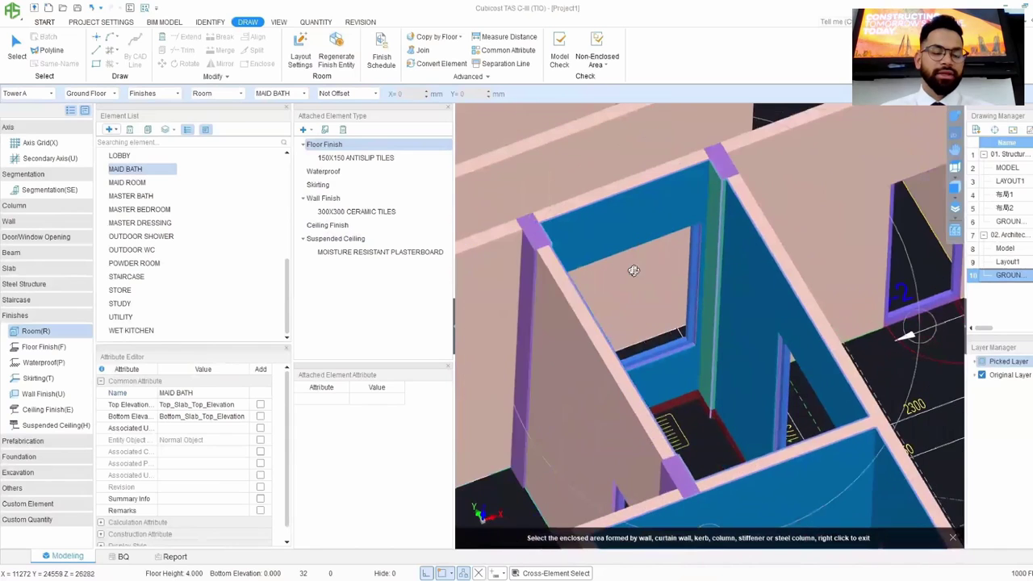
scroll(645, 283, "up", 5)
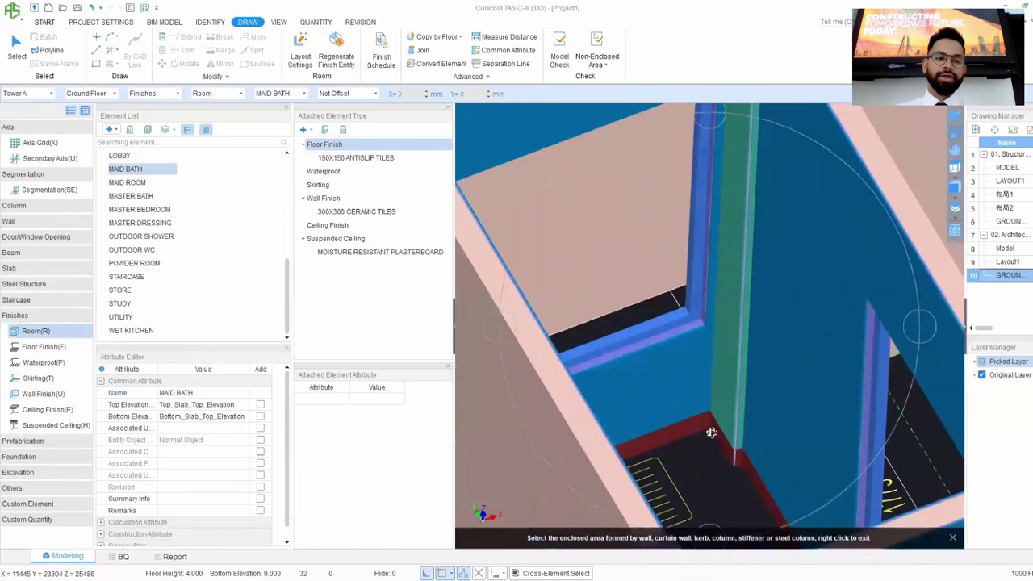
scroll(645, 283, "up", 5)
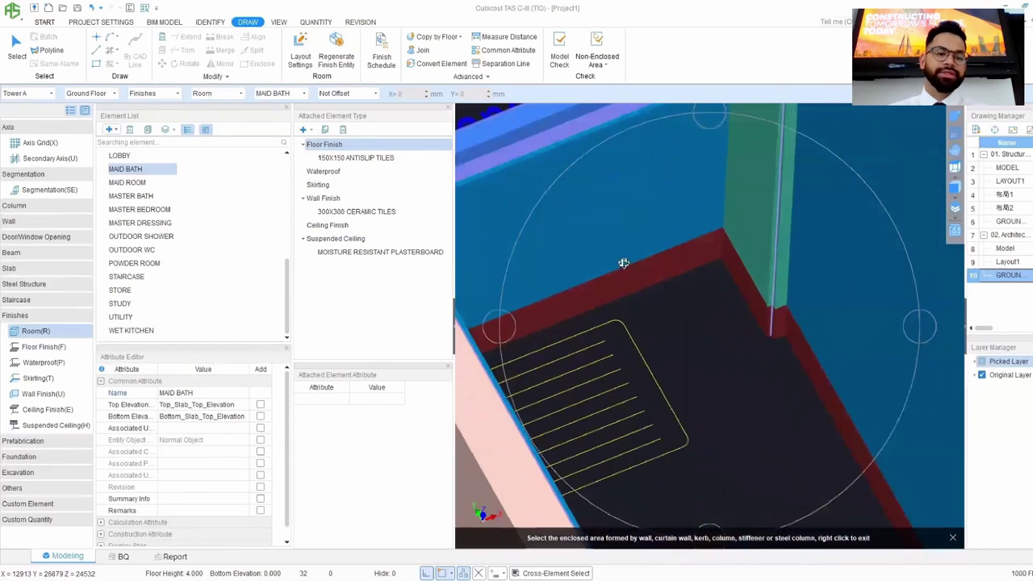
scroll(670, 306, "down", 5)
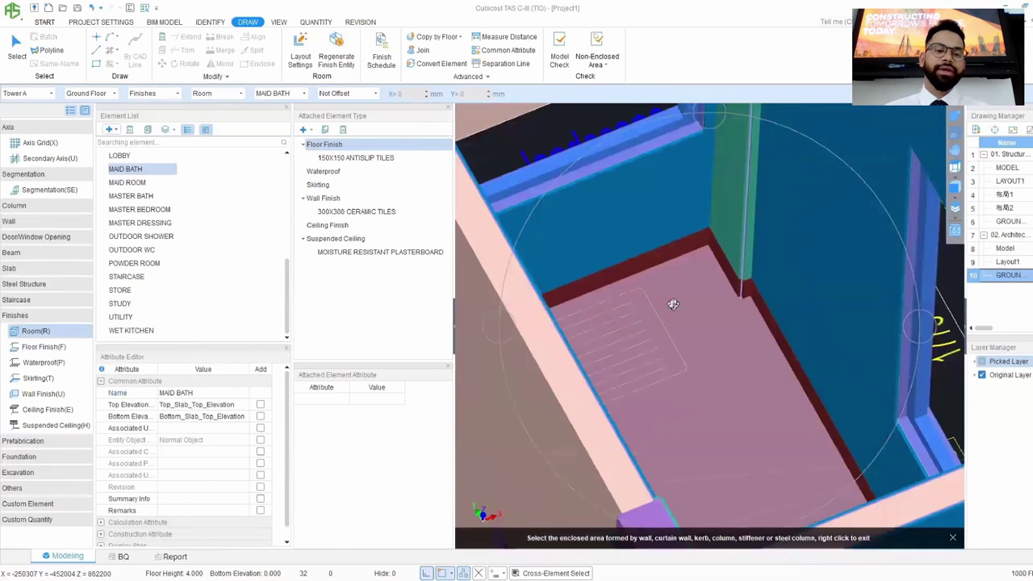
Step: Select DRY KITCHEN, exit the room pick command, and centre the empty kitchen space
scroll(671, 304, "down", 3)
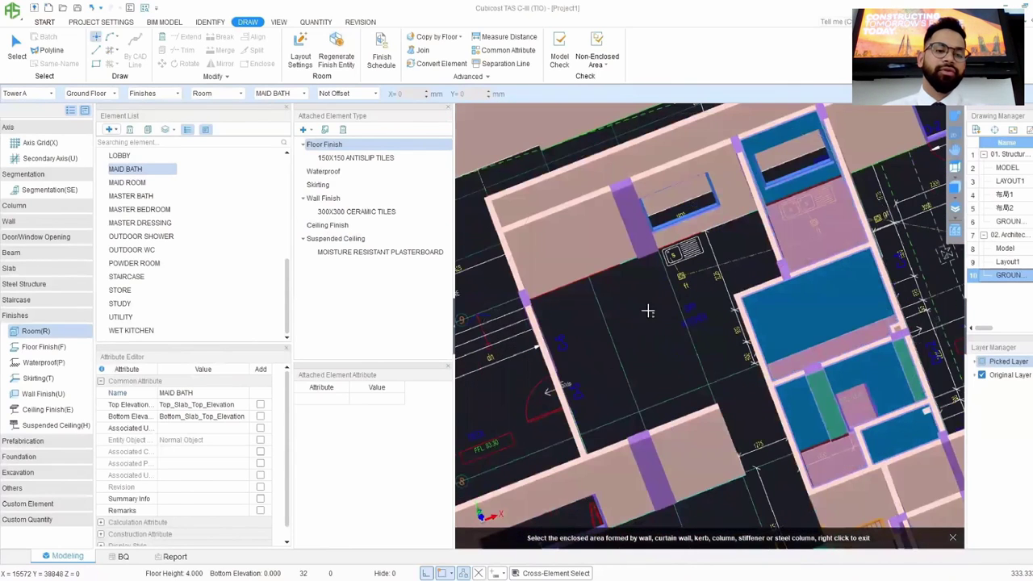
scroll(696, 347, "up", 5)
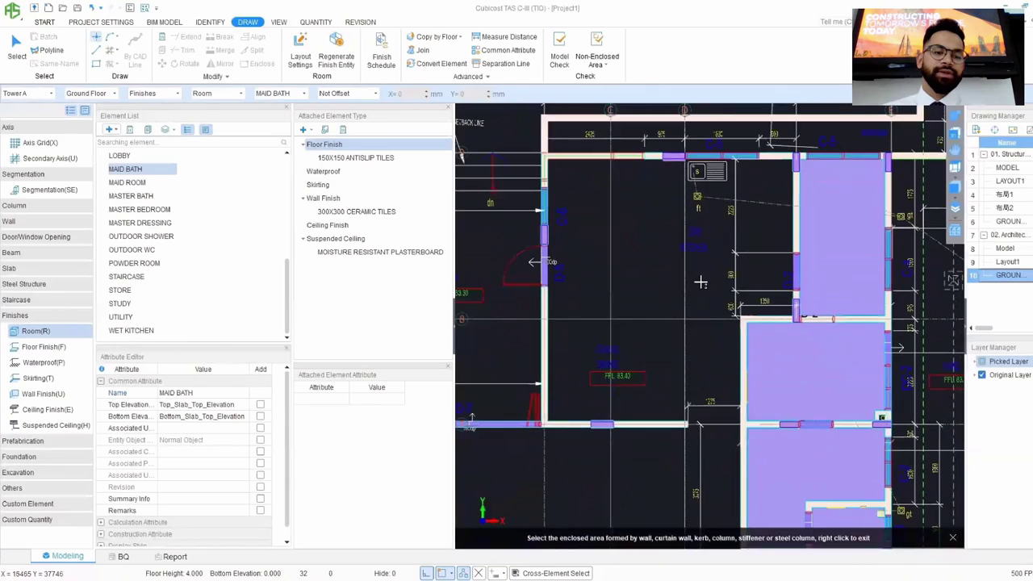
scroll(137, 263, "up", 5)
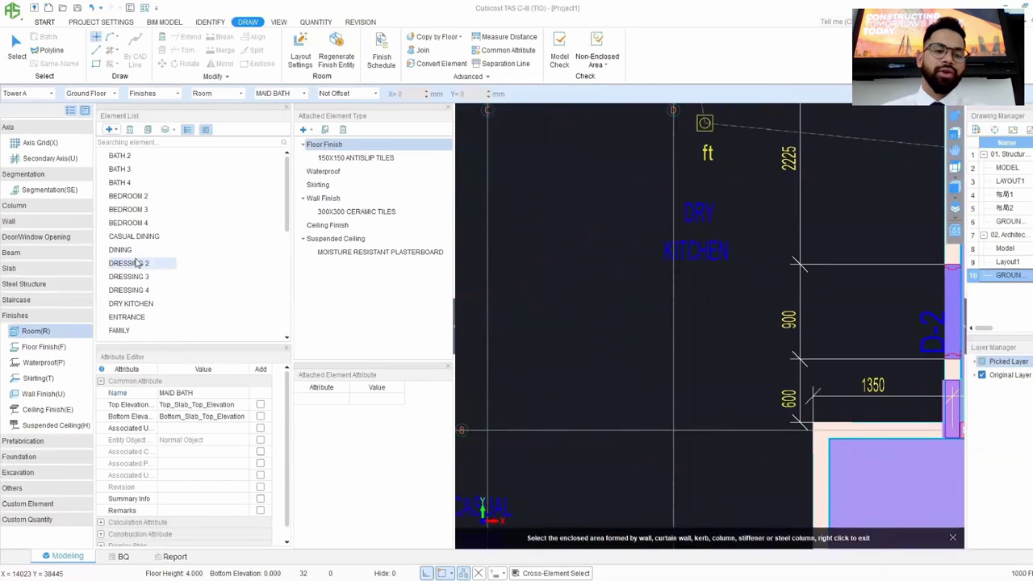
left_click(136, 304)
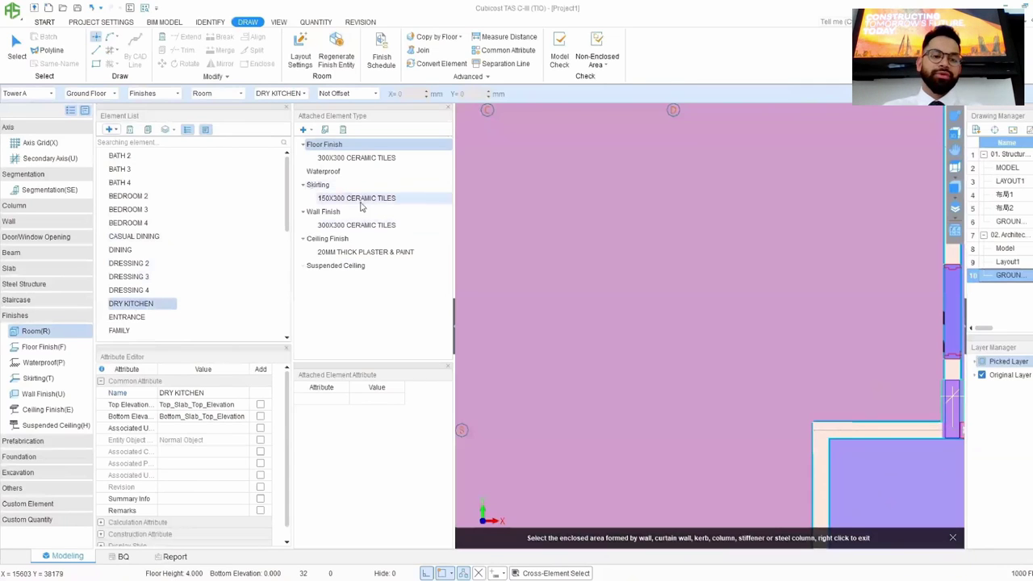
scroll(614, 367, "down", 3)
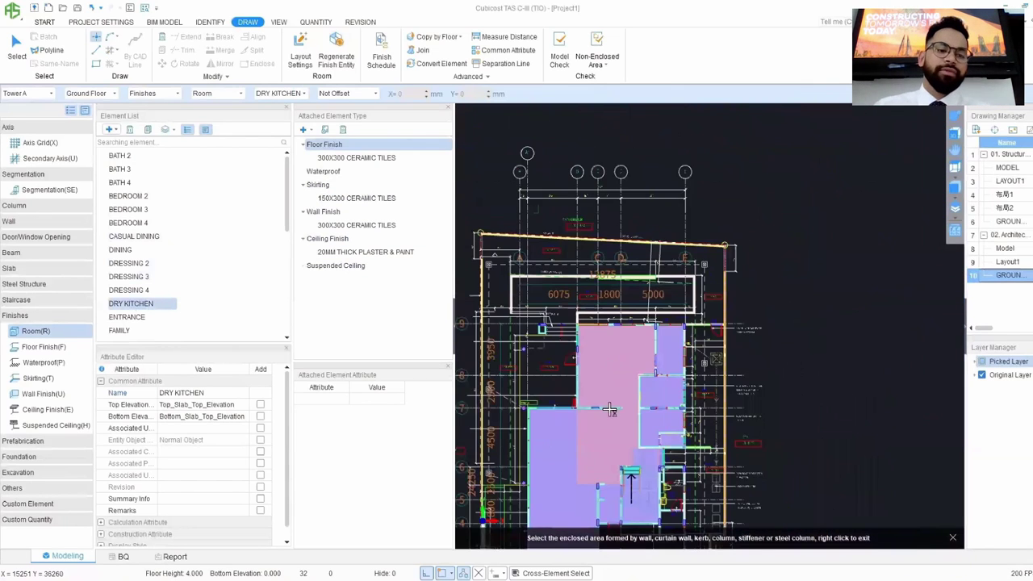
scroll(638, 234, "up", 2)
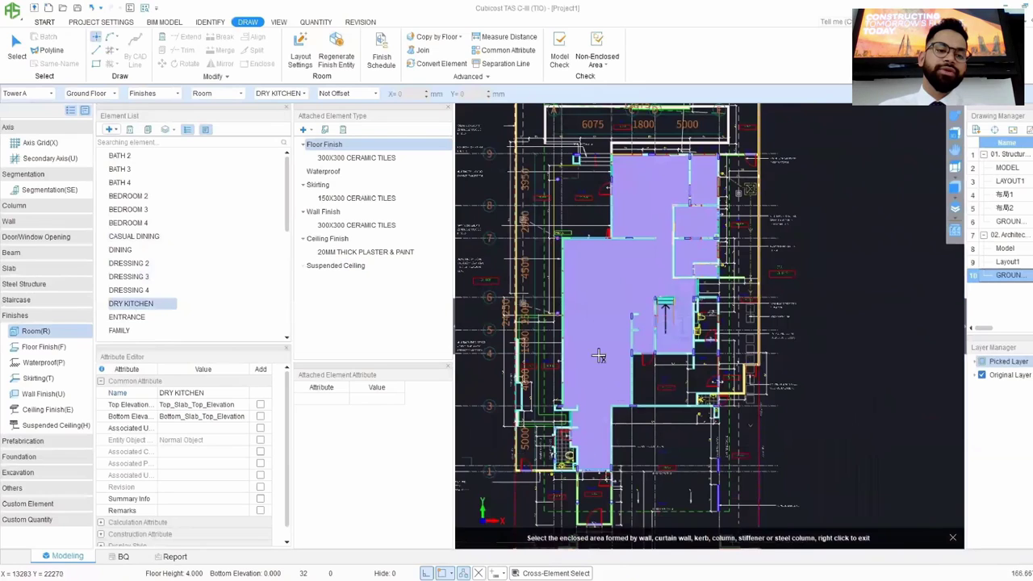
middle_click_drag(623, 270, 612, 330)
scroll(634, 286, "up", 2)
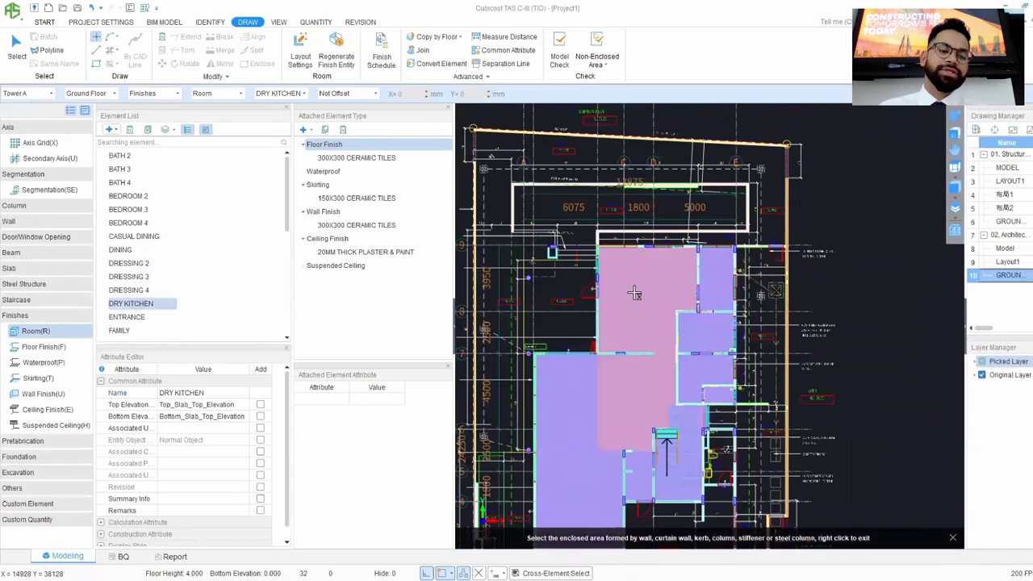
right_click(636, 290)
scroll(652, 326, "up", 3)
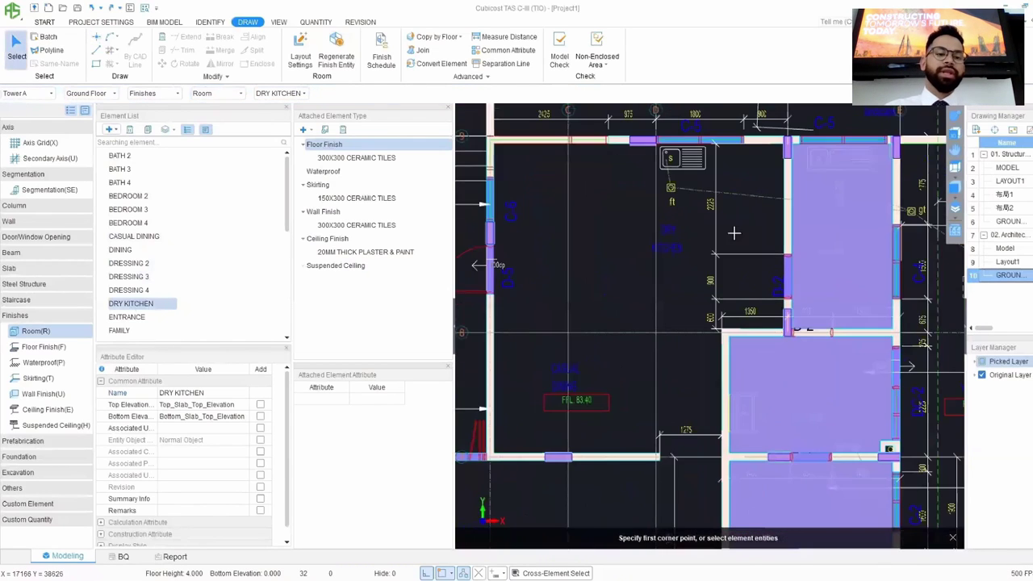
scroll(586, 311, "down", 2)
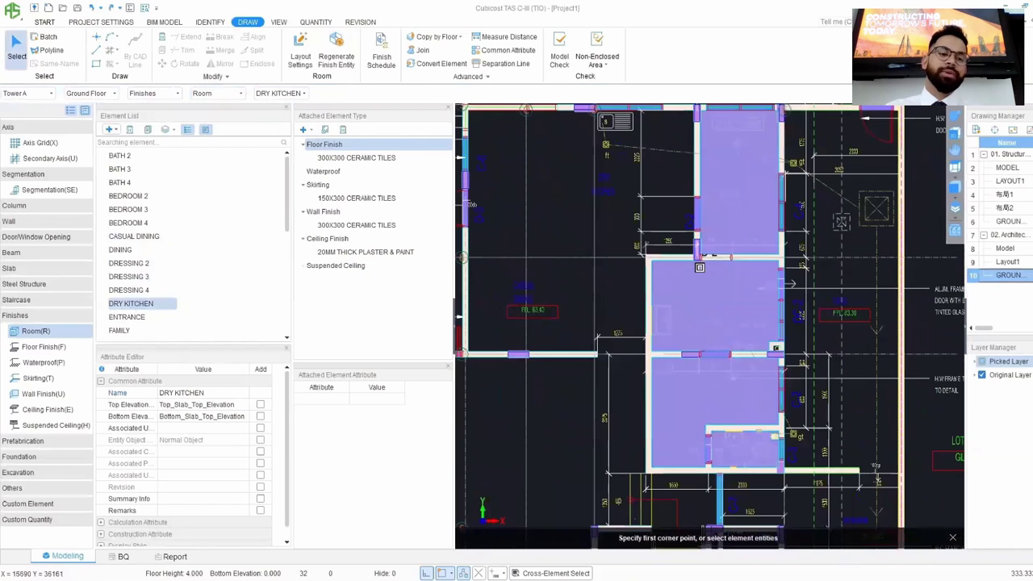
middle_click_drag(576, 218, 657, 314)
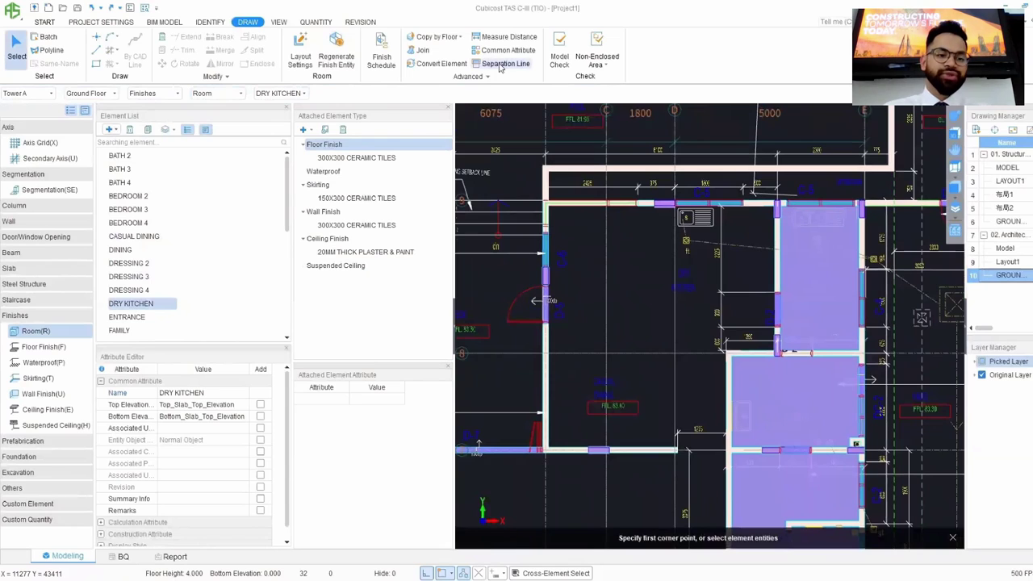
Step: Draw a separation line across the open space at the 1350 wall corner
left_click(504, 64)
scroll(658, 310, "up", 2)
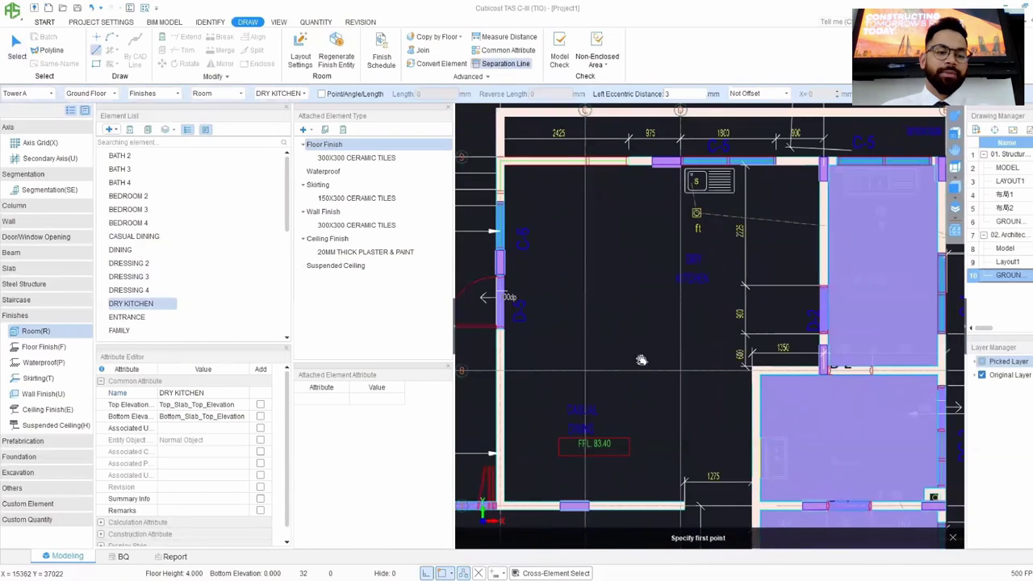
scroll(640, 360, "up", 1)
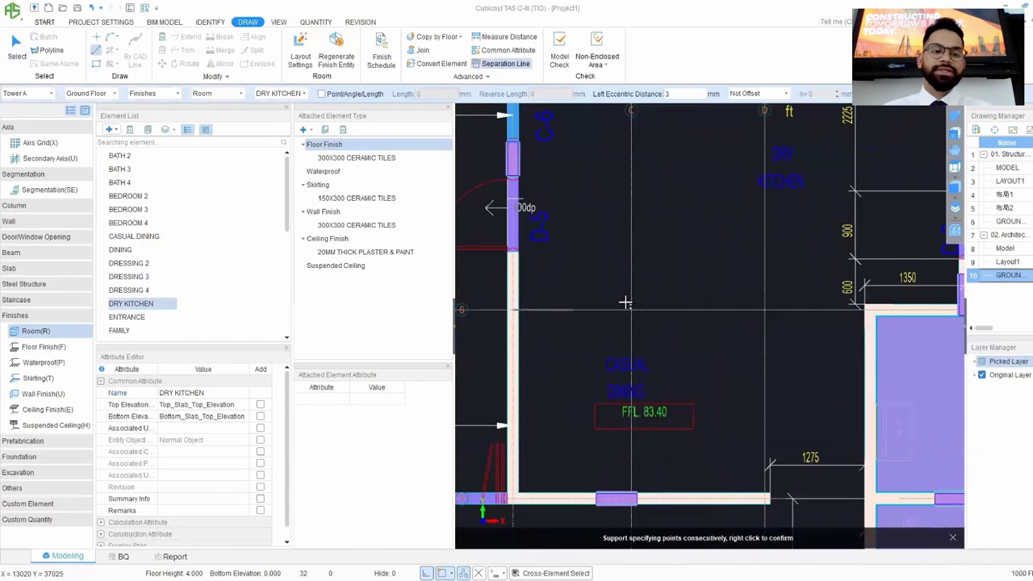
scroll(729, 315, "down", 1)
scroll(806, 346, "up", 1)
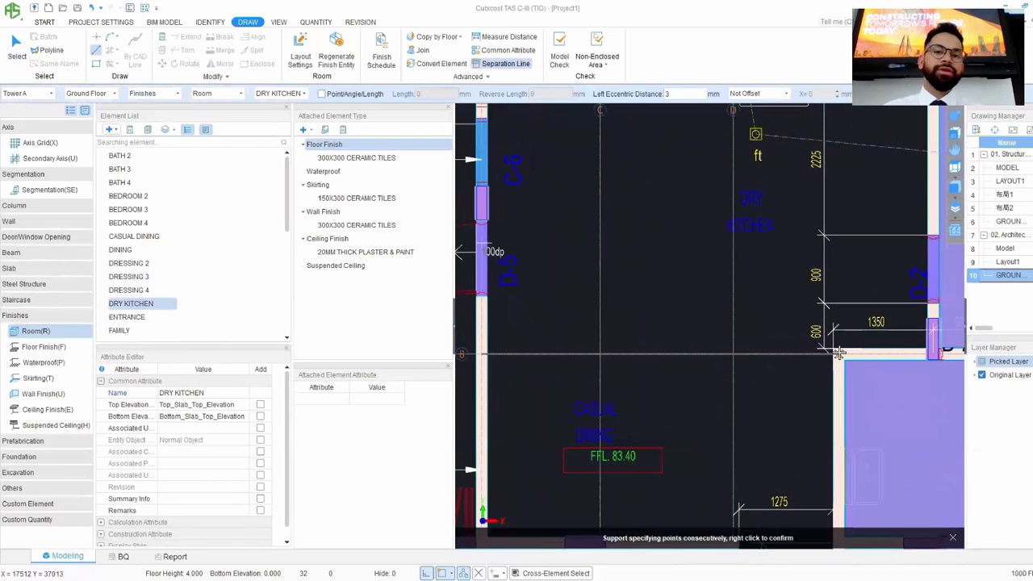
middle_click_drag(701, 380, 703, 234)
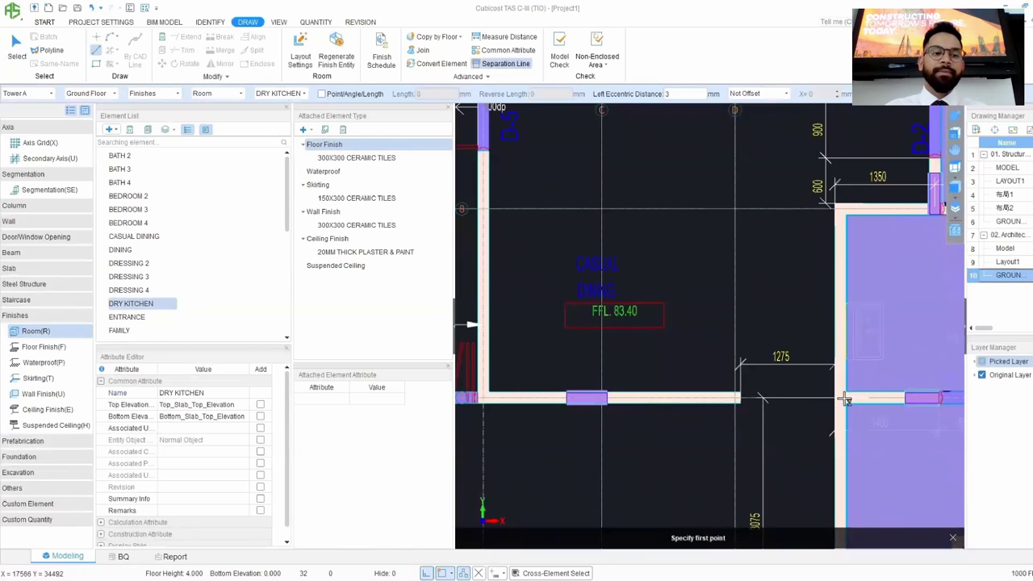
left_click(840, 398)
right_click(733, 396)
Step: Bring the whole kitchen area into view and reselect DRY KITCHEN
scroll(645, 301, "down", 2)
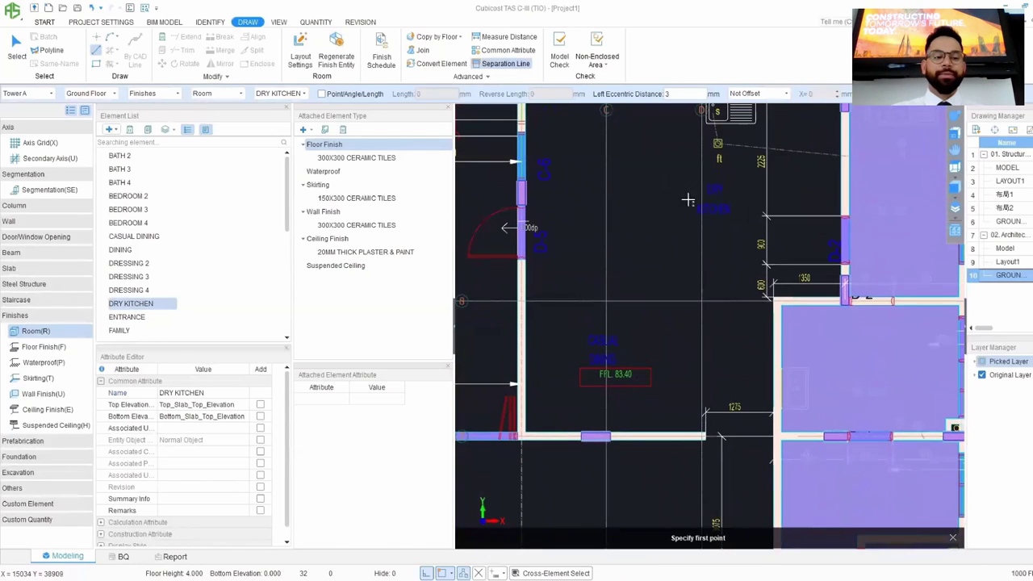
middle_click_drag(750, 202, 750, 240)
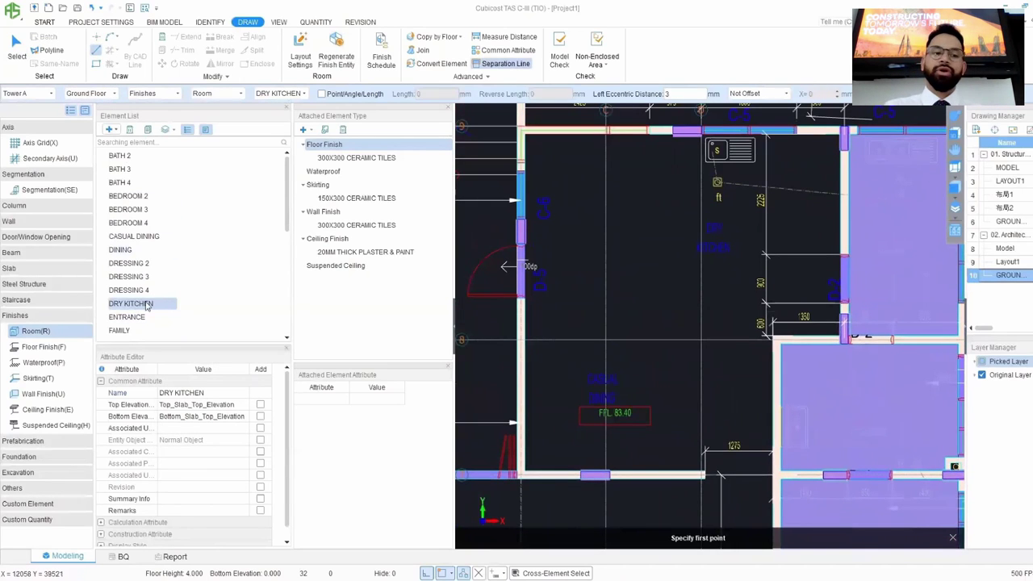
left_click(133, 330)
left_click(132, 305)
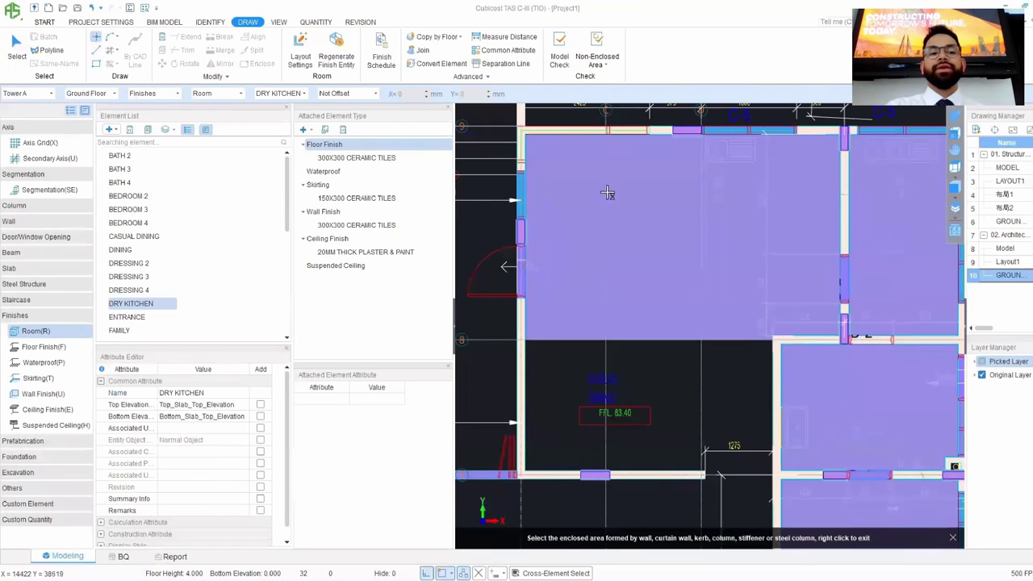
Step: Place DRY KITCHEN in the upper enclosed area, check it in 3D, then select CASUAL DINING
left_click(925, 151)
left_click_drag(925, 151, 607, 343)
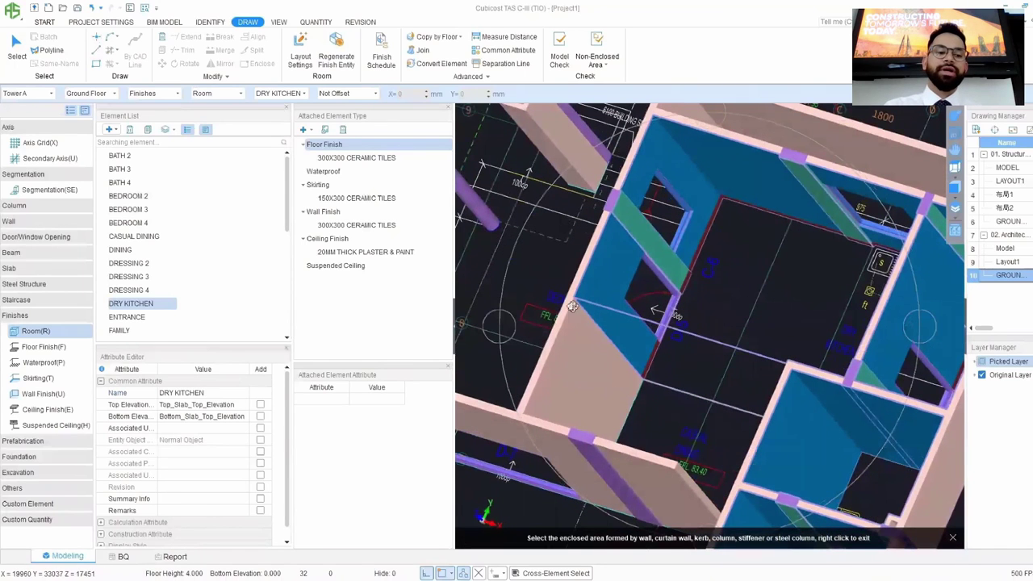
left_click(952, 133)
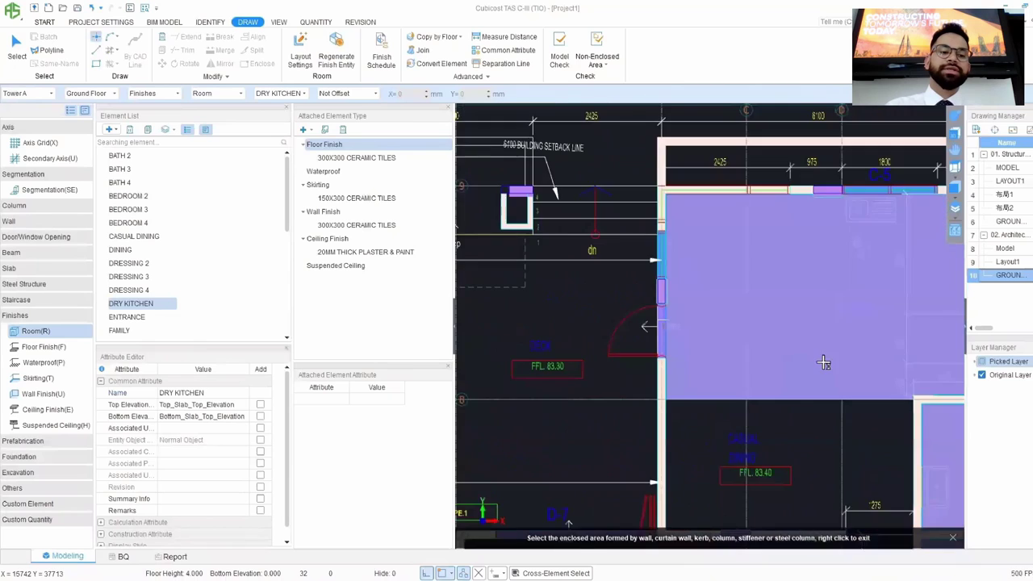
left_click(137, 236)
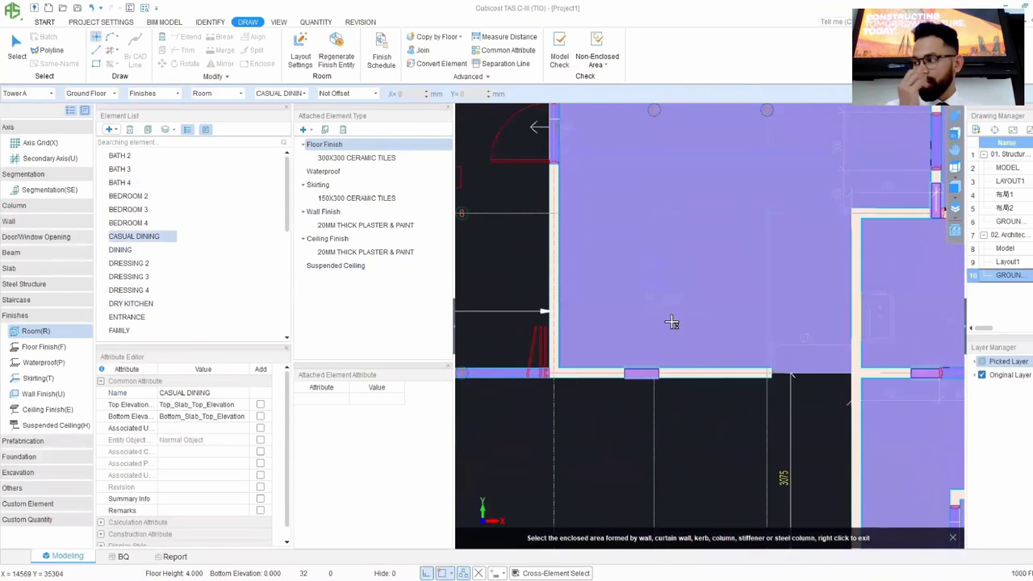
scroll(672, 321, "down", 5)
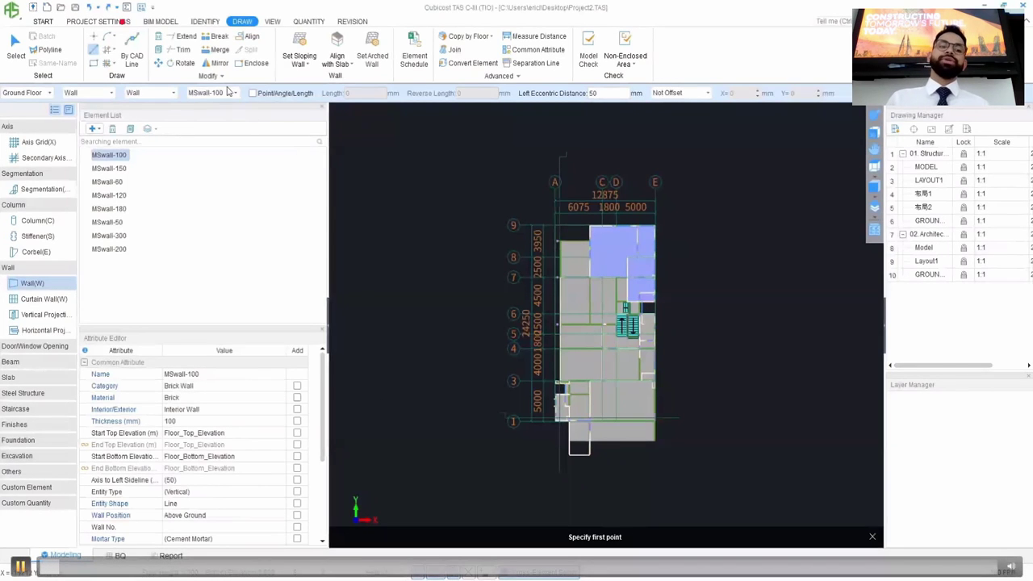
Step: Mirror all the plan's walls across the central axis, keeping the originals
left_click(217, 64)
left_click_drag(498, 194, 718, 495)
right_click(718, 494)
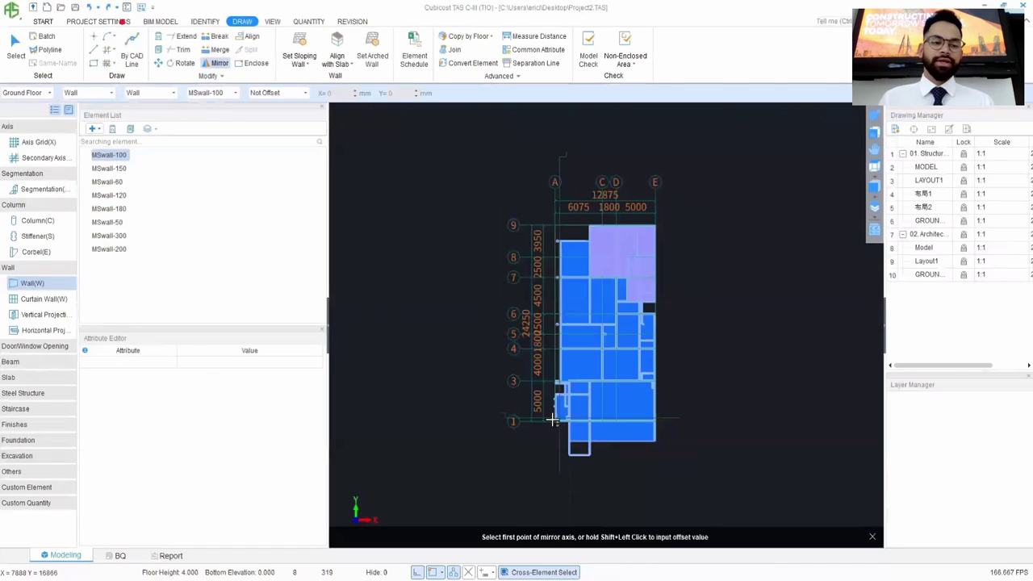
left_click(555, 420)
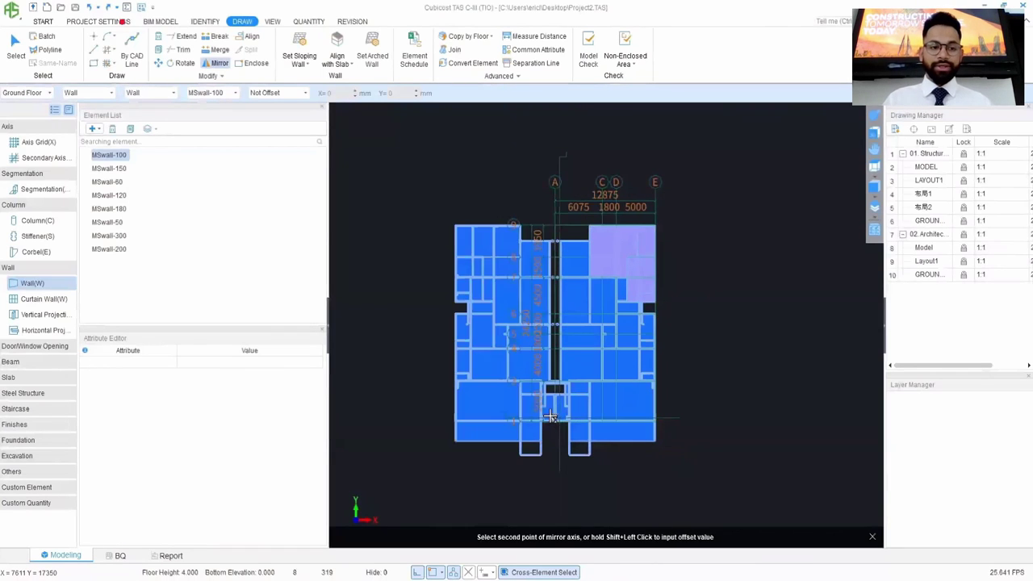
left_click(553, 342)
left_click(567, 314)
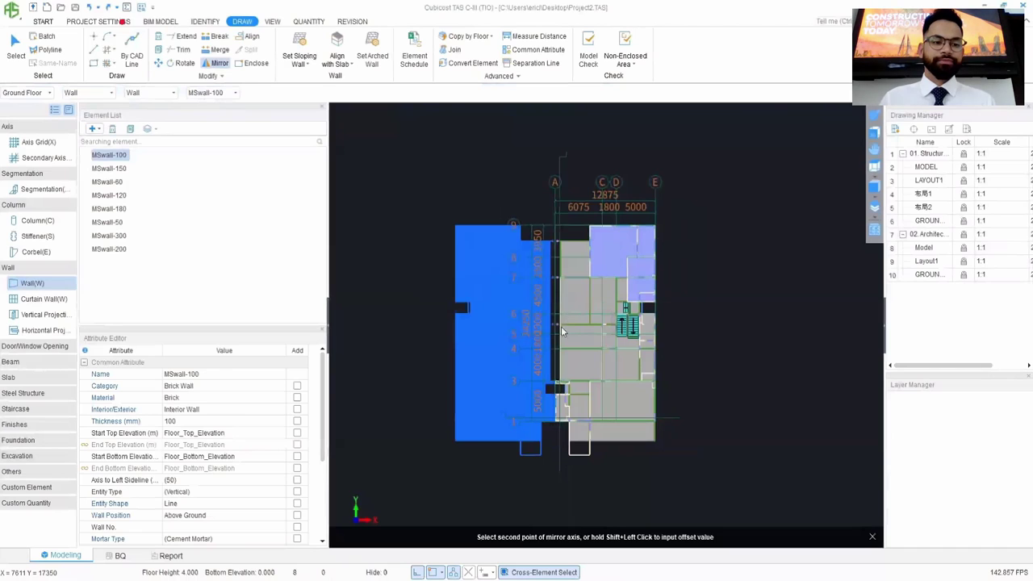
left_click(607, 419)
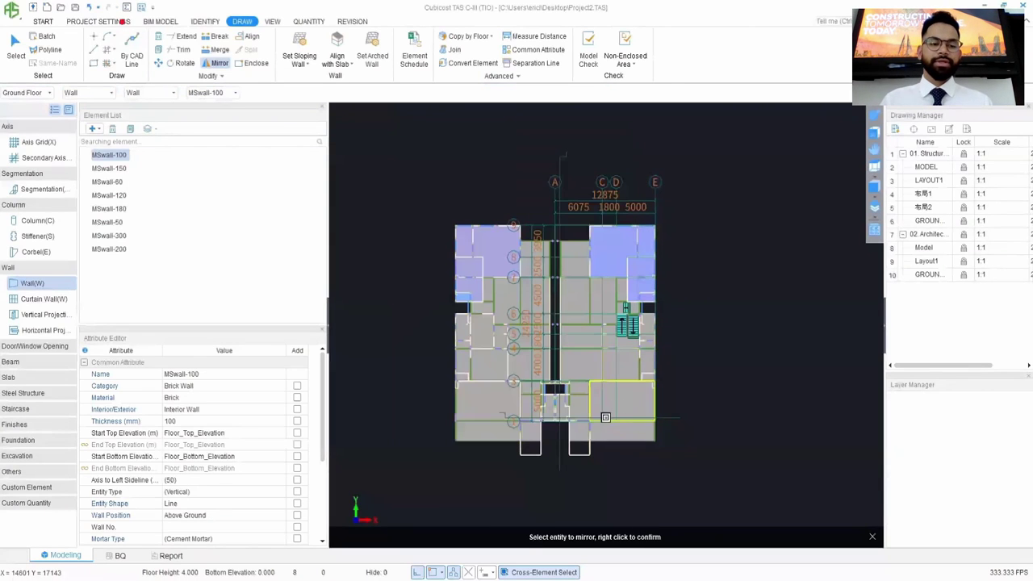
Step: Window-select the entire ground-floor plan for copying
scroll(701, 369, "down", 2)
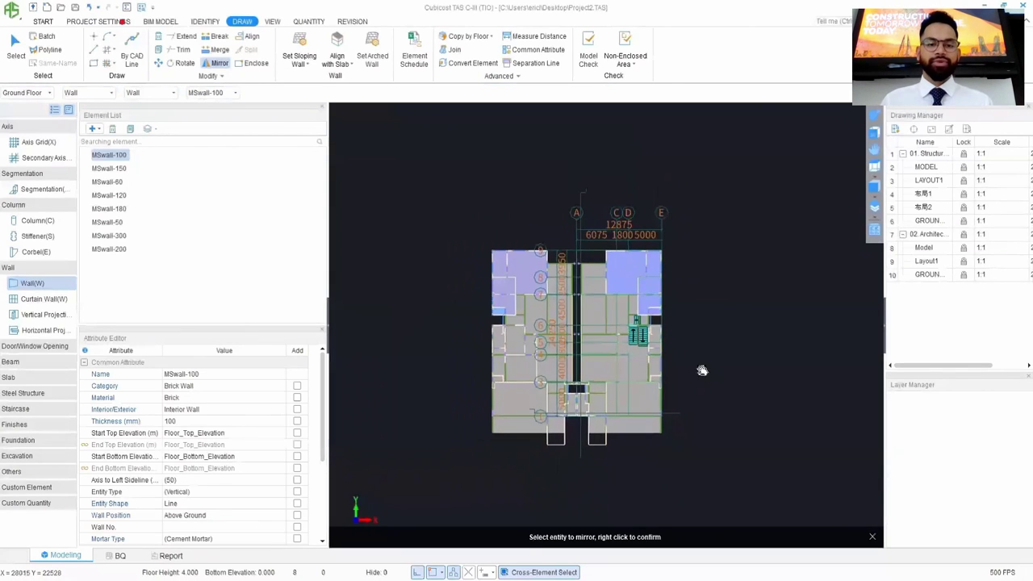
scroll(669, 376, "up", 1)
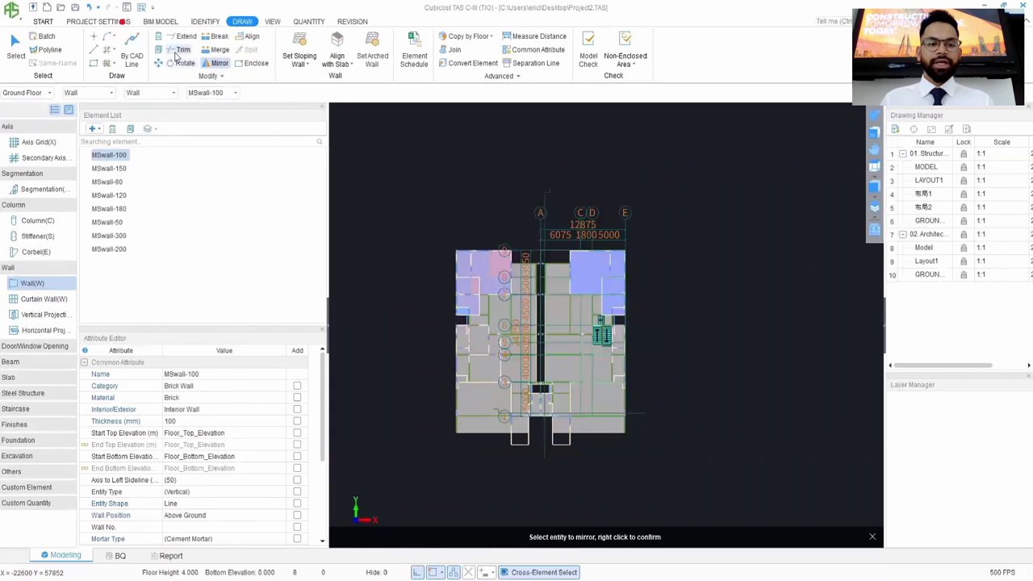
left_click(161, 51)
left_click_drag(406, 193, 693, 491)
right_click(694, 491)
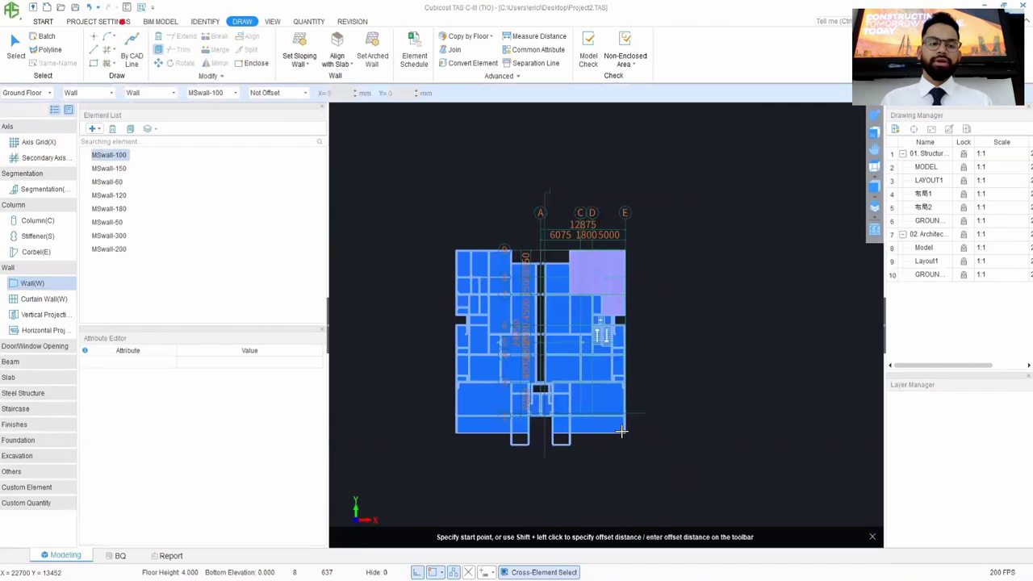
Step: Place the copied ground-floor plan to the right of the original, based at its corner
left_click(623, 432)
scroll(807, 425, "down", 3)
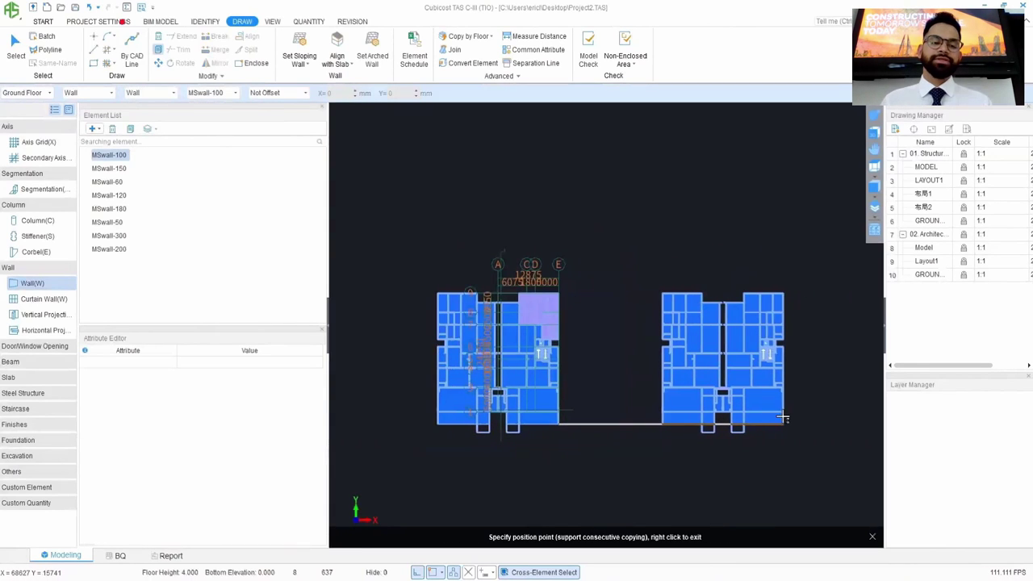
left_click(803, 404)
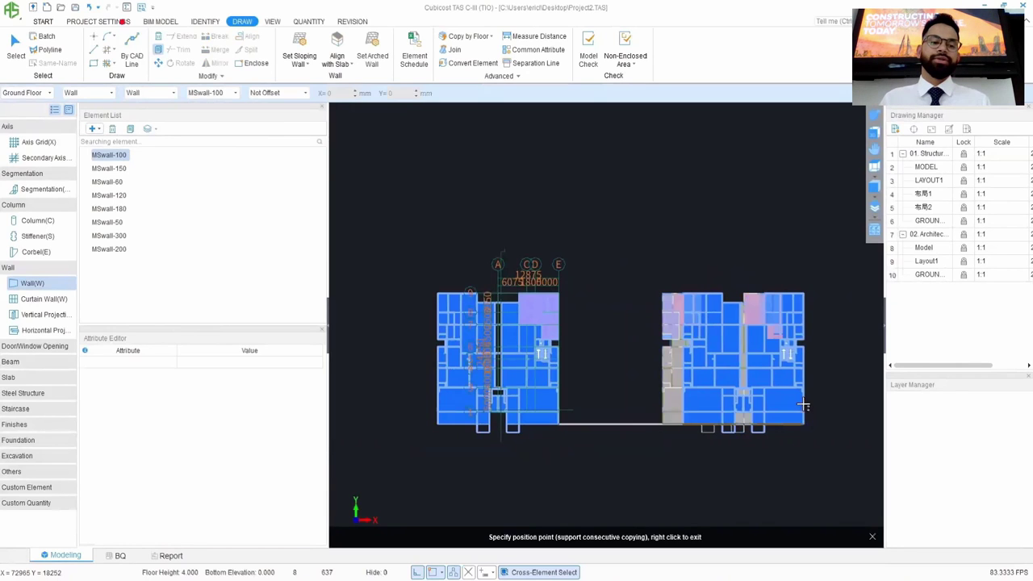
right_click(802, 408)
Step: Tilt the plans into a 3D view, then switch to the empty 8th Floor
left_click(873, 118)
left_click_drag(827, 408, 663, 286)
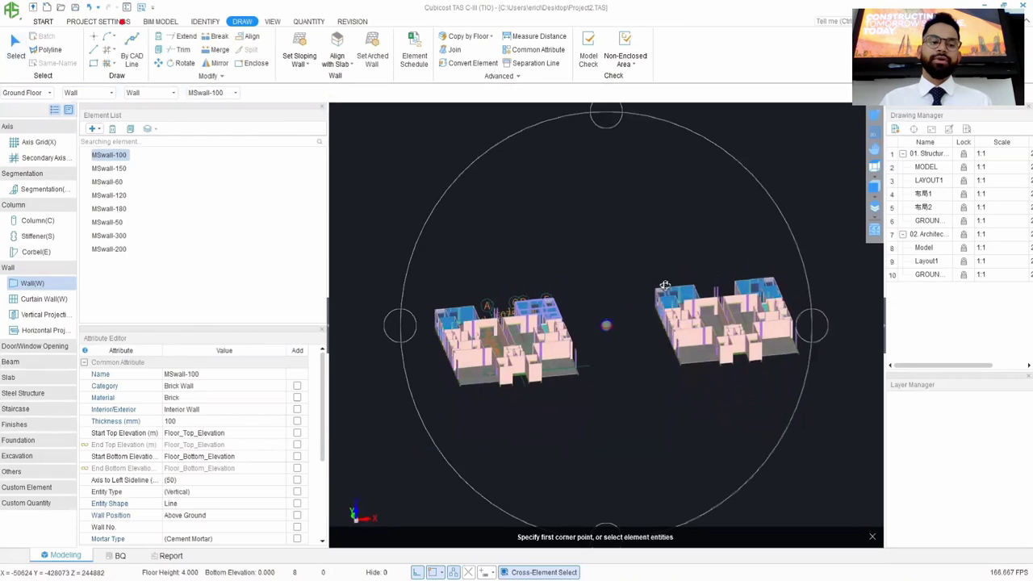
right_click(648, 353)
left_click(29, 94)
left_click(18, 142)
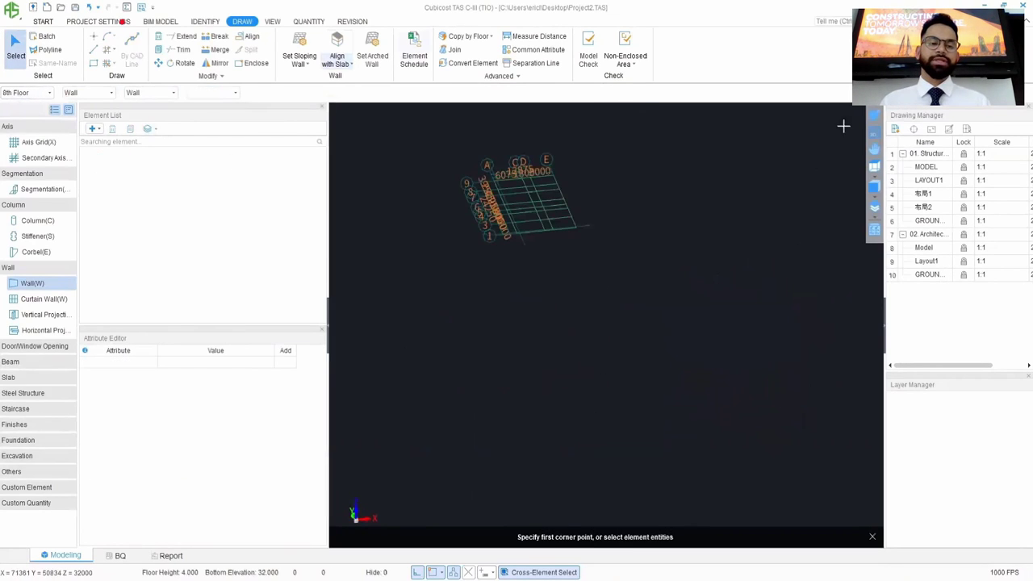
Step: Copy all Ground Floor entities to every other floor, overwriting same-type entities
left_click(873, 134)
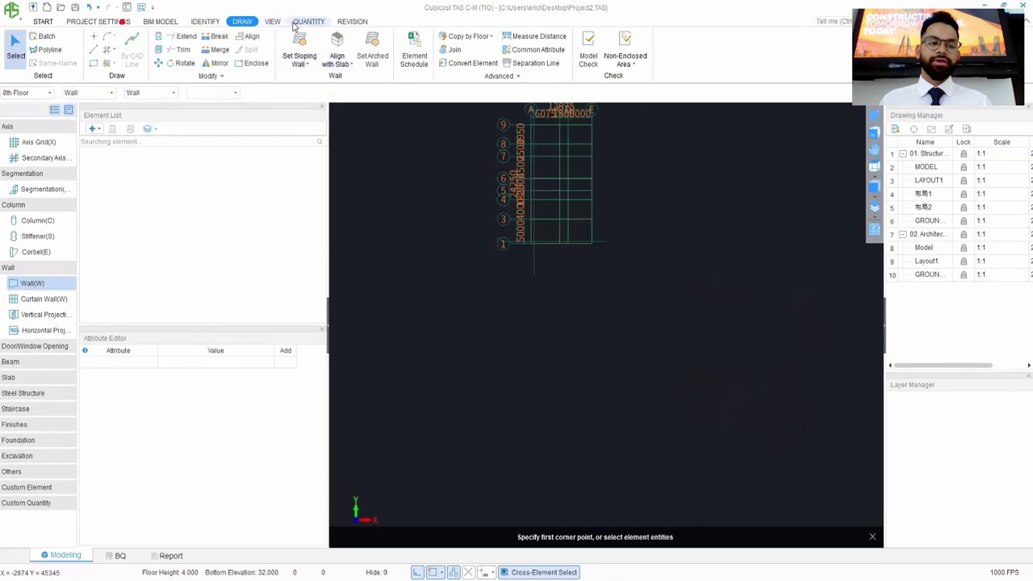
left_click(470, 37)
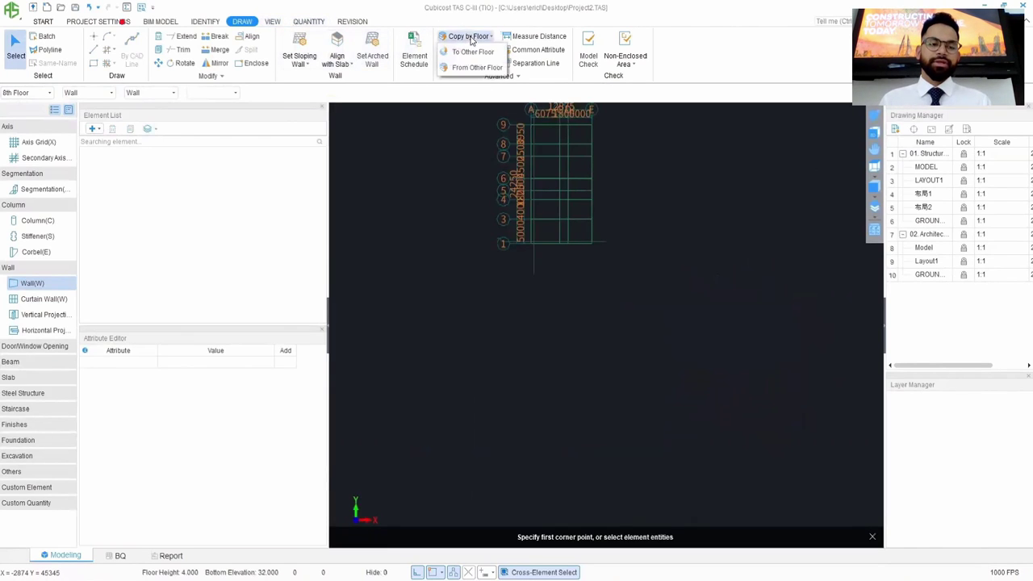
left_click(476, 67)
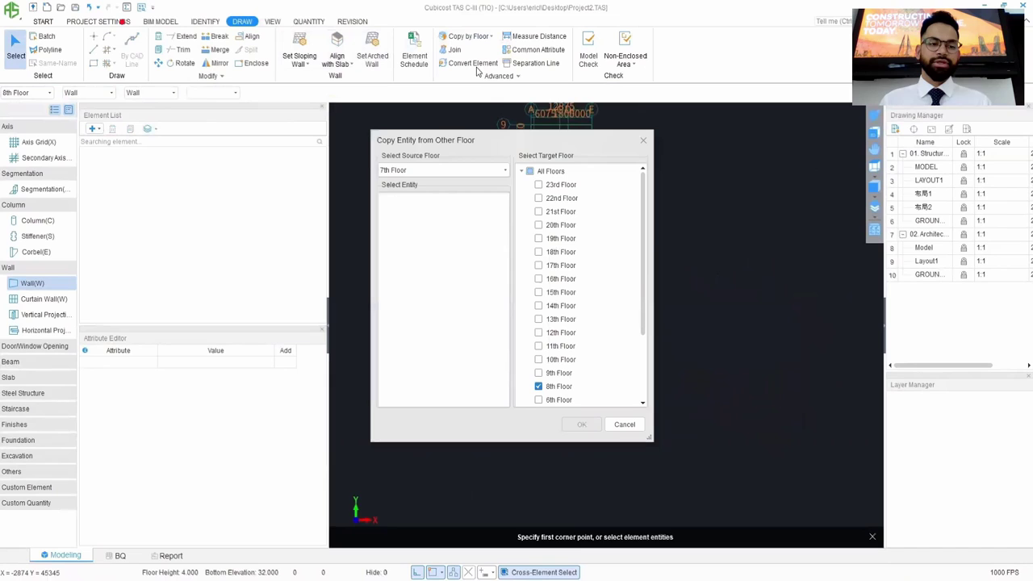
left_click(393, 172)
left_click(425, 272)
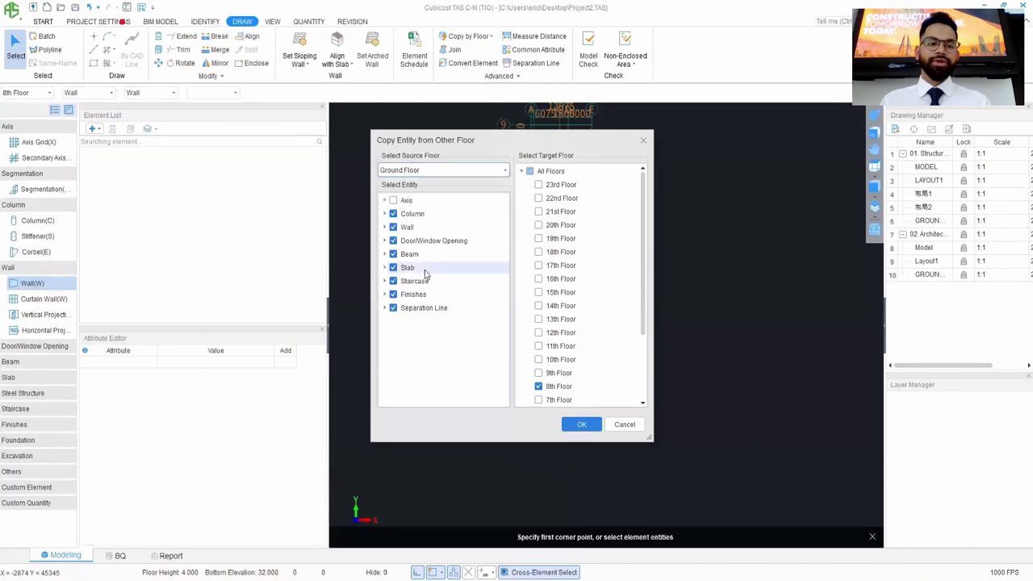
left_click(529, 171)
scroll(553, 274, "down", 3)
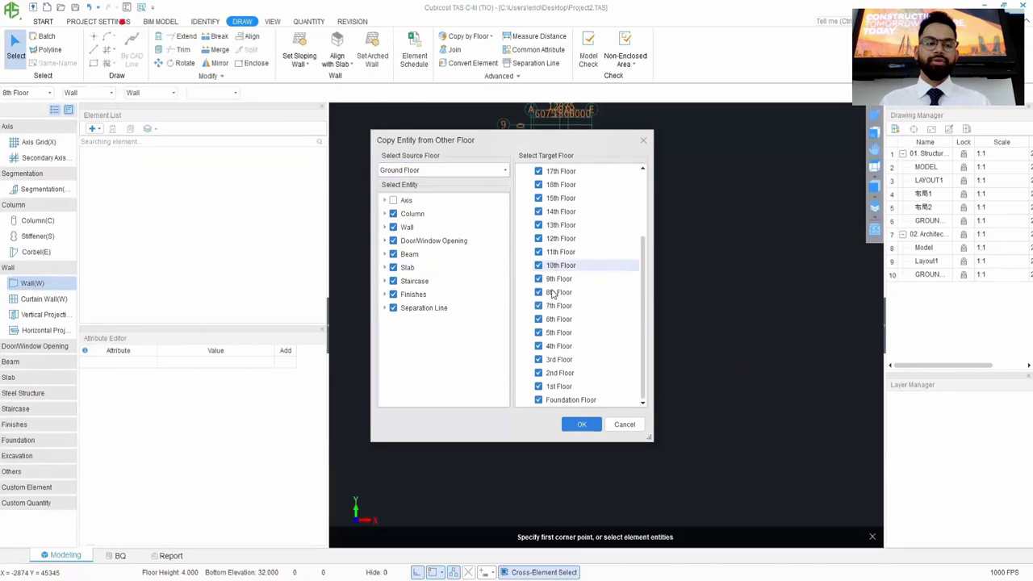
left_click(574, 420)
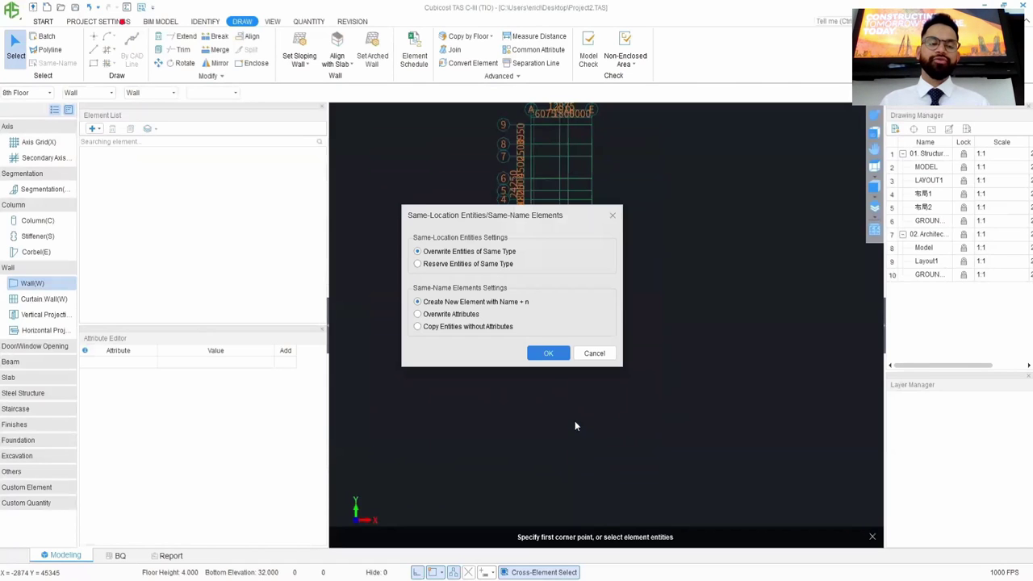
left_click(550, 353)
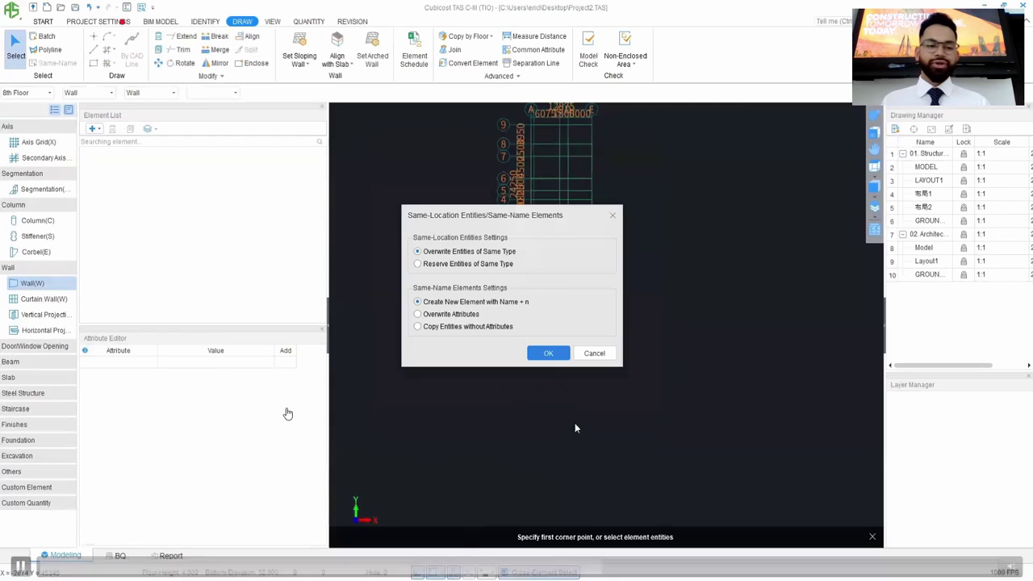
left_click(551, 350)
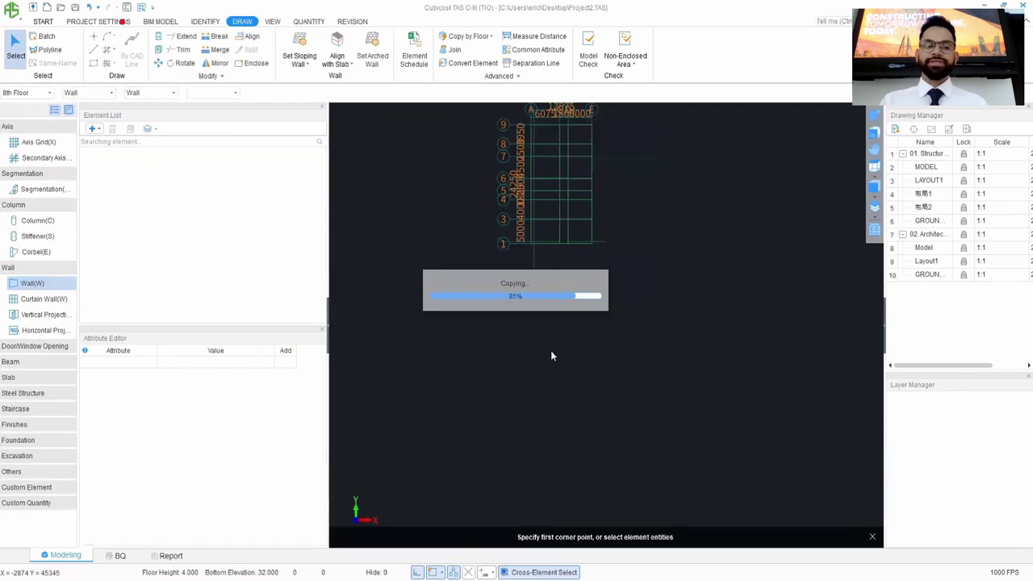
Step: Dismiss the copy success message and tilt both plans into a 3D perspective
left_click(587, 314)
mouse_move(604, 302)
middle_mouse_down()
mouse_move(595, 295)
mouse_move(593, 353)
middle_mouse_up()
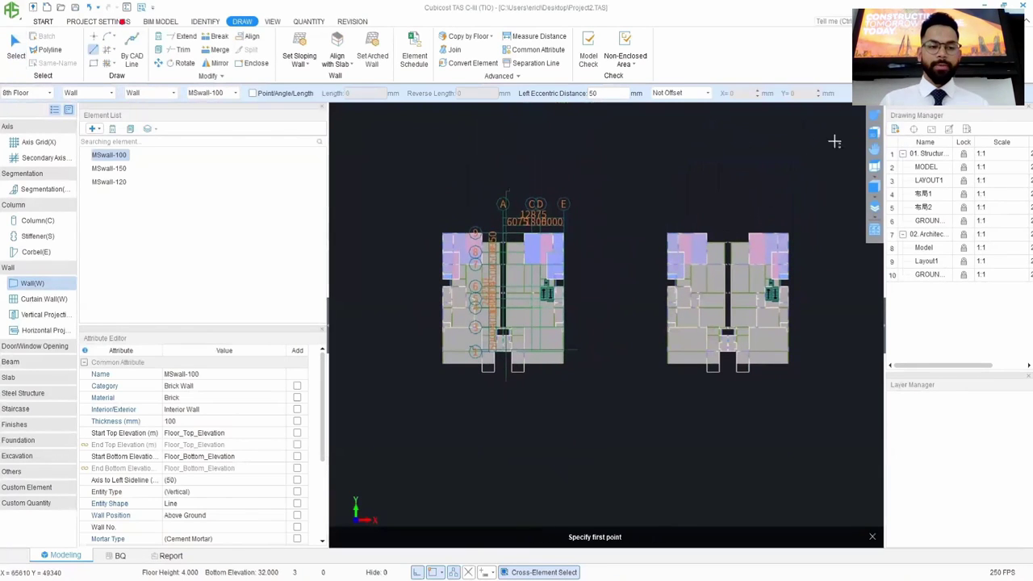
left_click(874, 167)
left_click_drag(839, 301, 634, 240)
key("Escape")
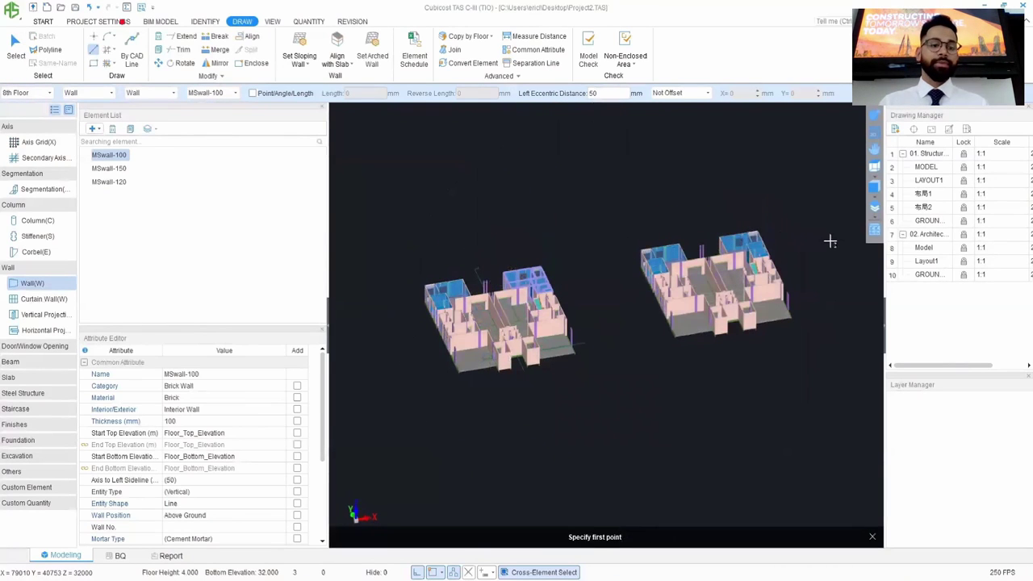
Step: Display all floors at once and orbit the two towers to an oblique top-down view
left_click(873, 208)
left_click(902, 255)
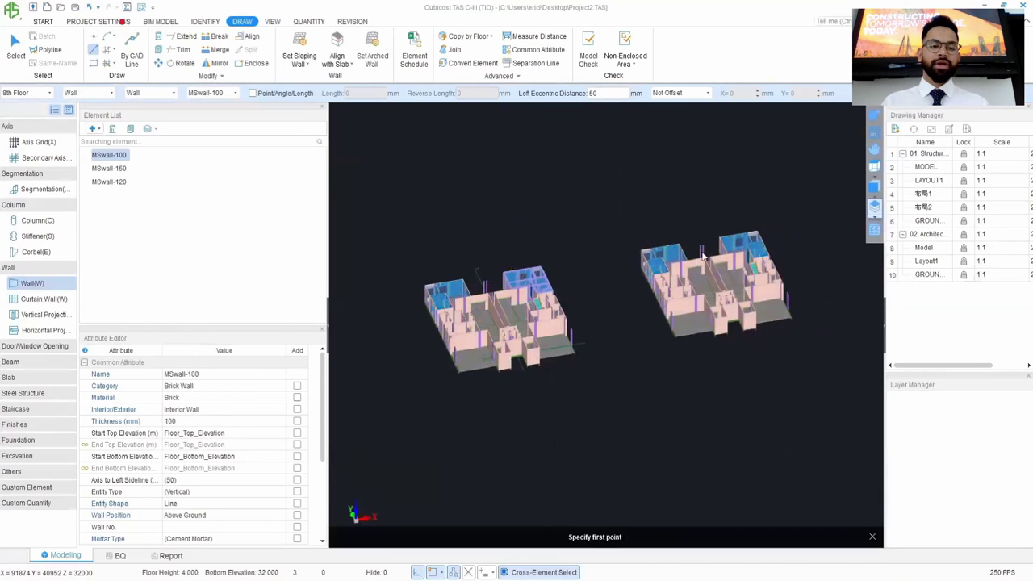
key("Escape")
scroll(705, 280, "down", 3)
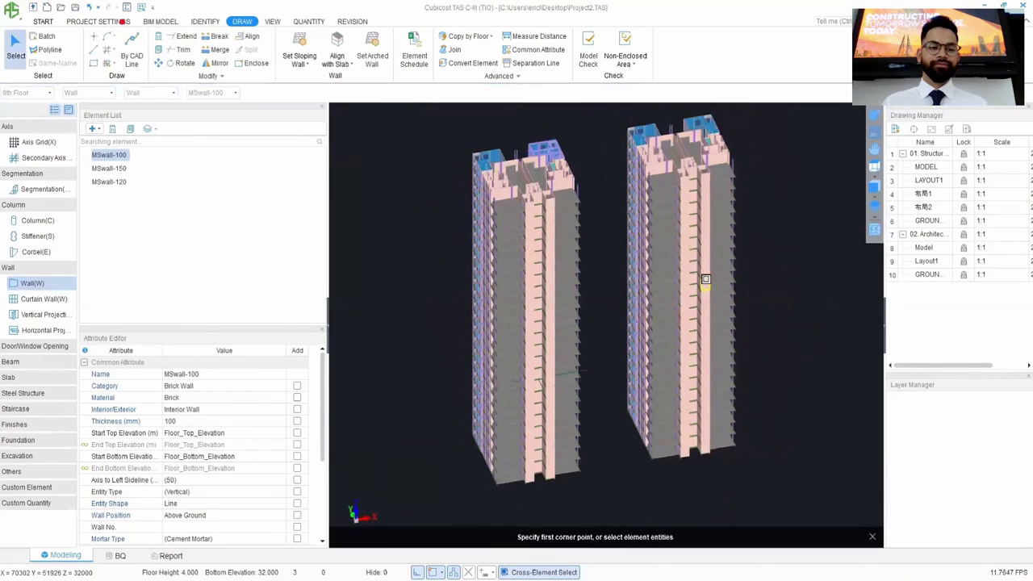
scroll(705, 279, "down", 2)
left_click_drag(858, 129, 635, 310)
key("Escape")
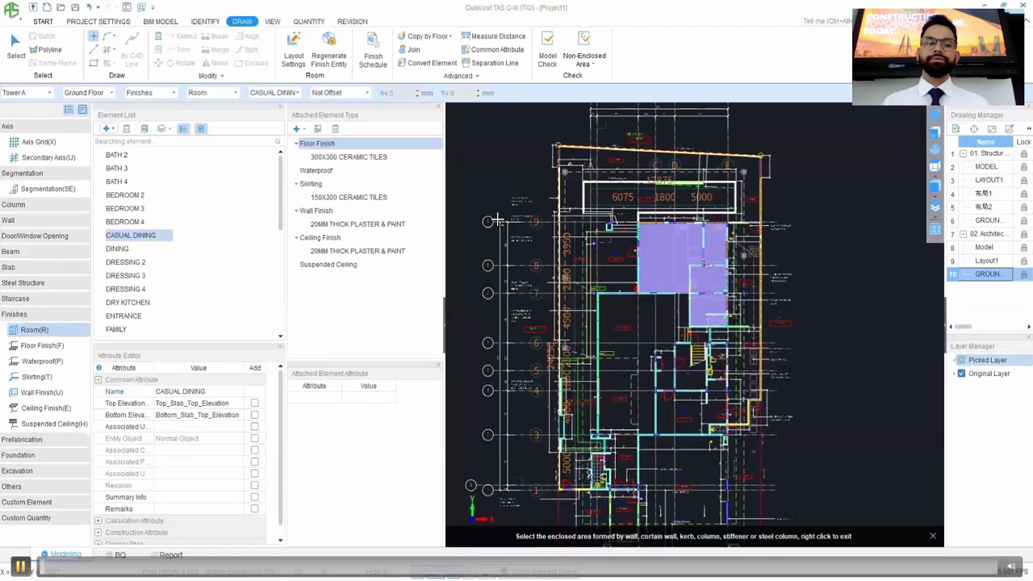
Step: Calculate Ground Floor quantities and open View Quantity by Category
left_click(309, 21)
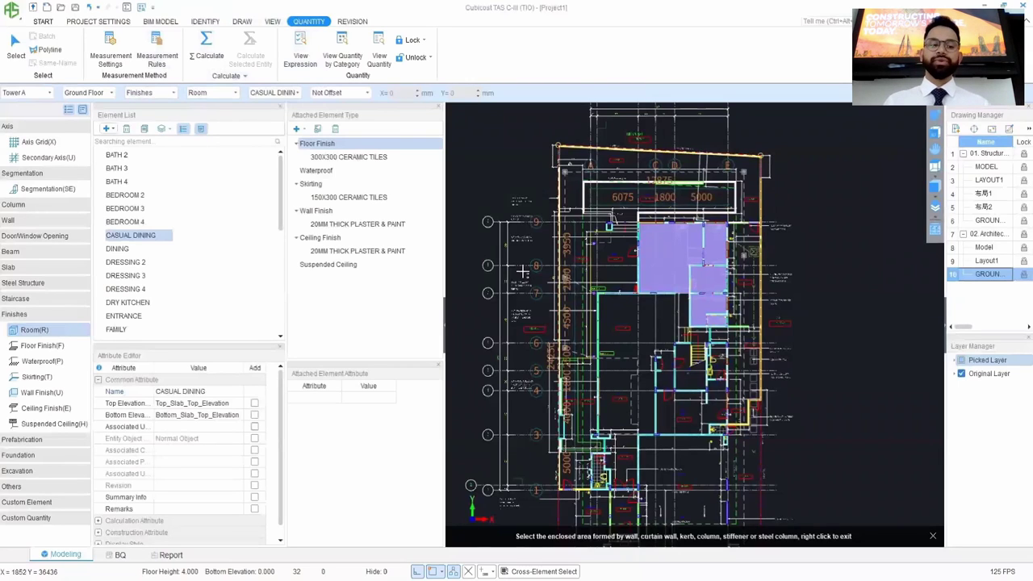
left_click(209, 55)
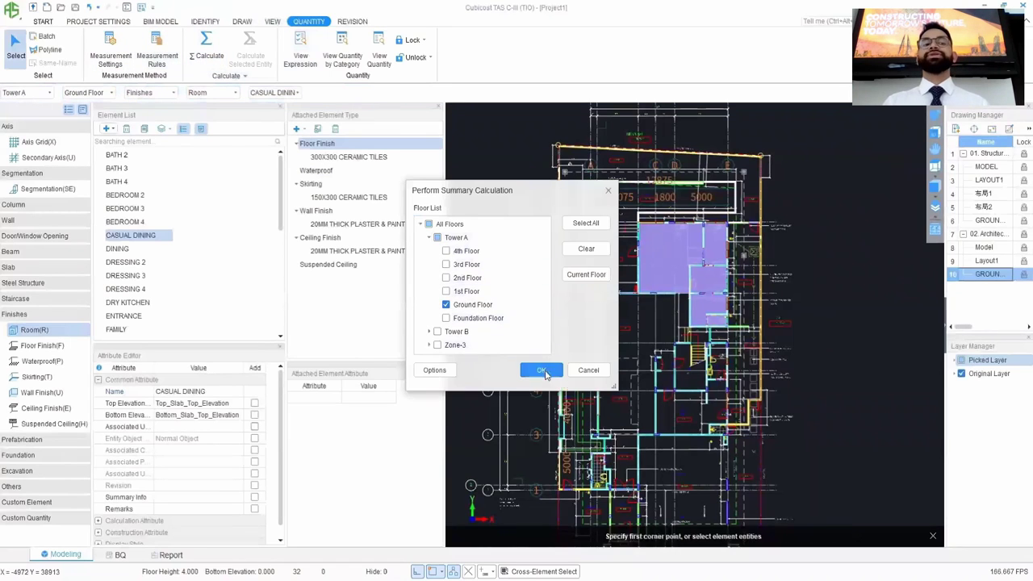
left_click(540, 371)
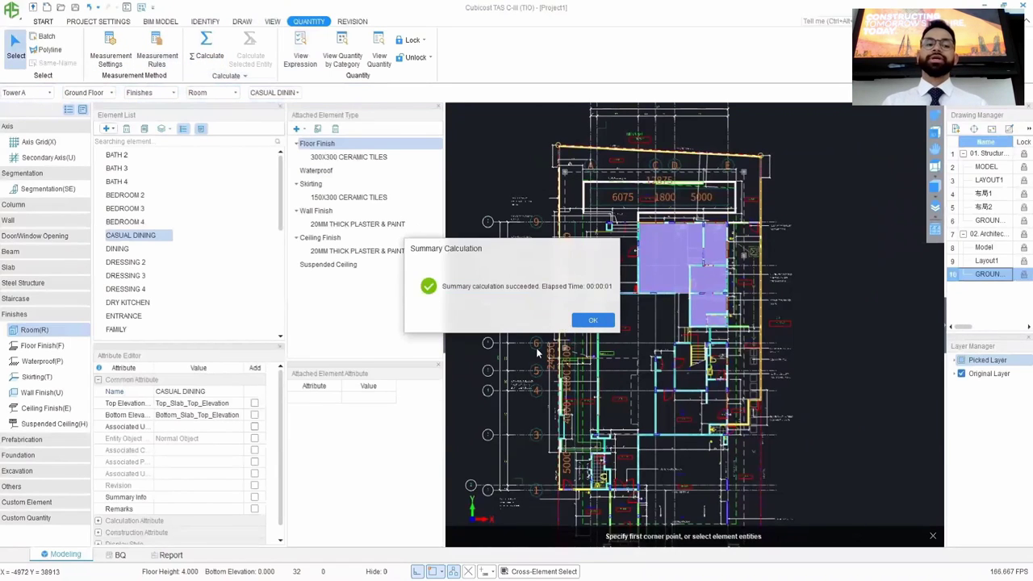
left_click(593, 320)
left_click(343, 59)
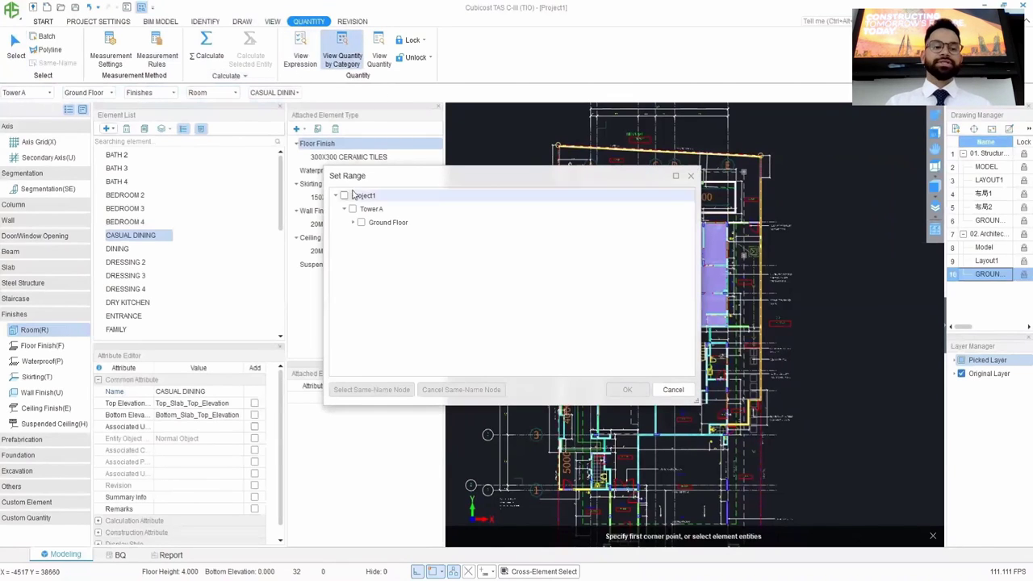
Step: Set the whole-project range and browse the column and door quantity tables
left_click(343, 195)
left_click(627, 388)
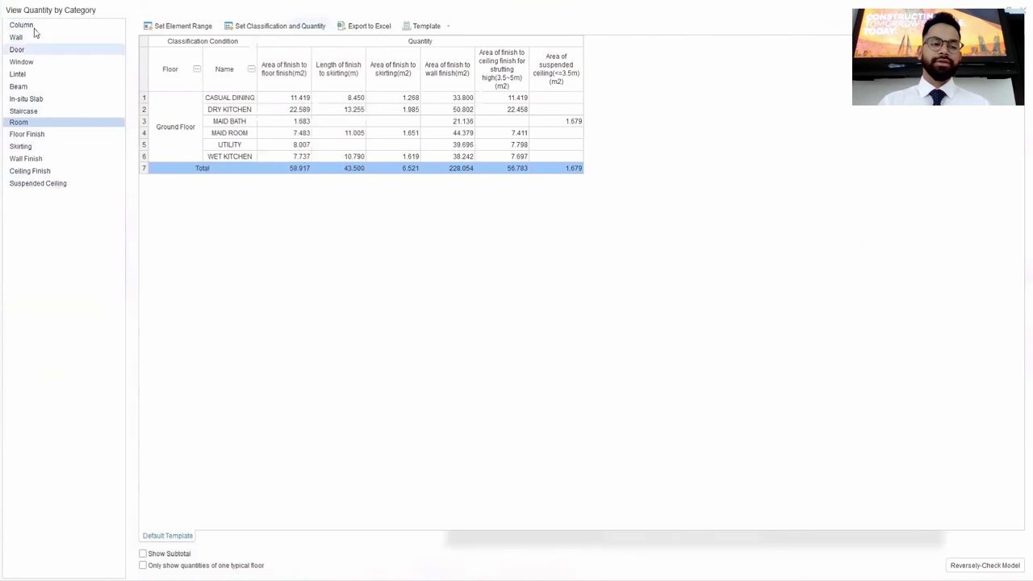
left_click(51, 26)
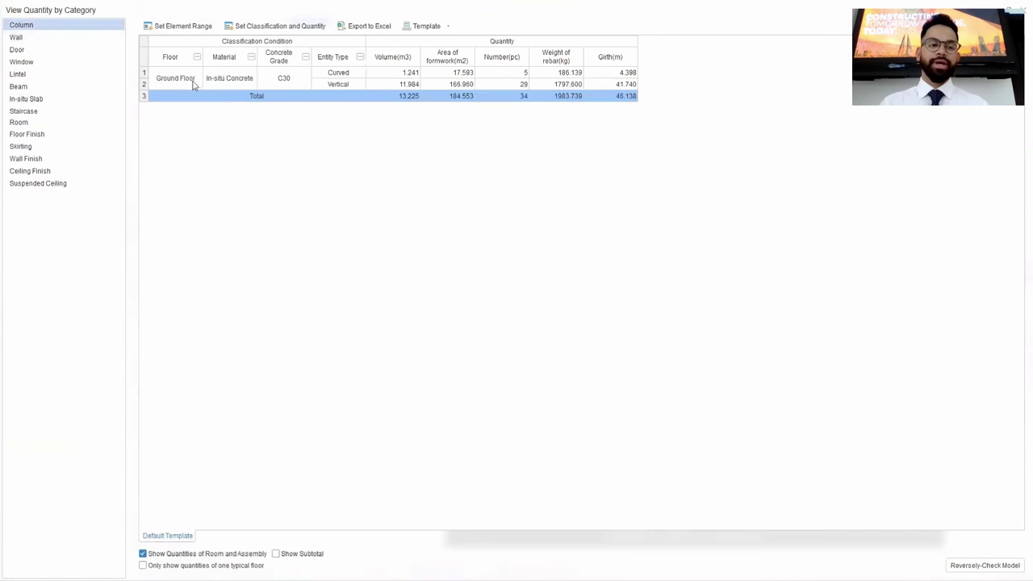
left_click(409, 76)
left_click(410, 84)
left_click(449, 84)
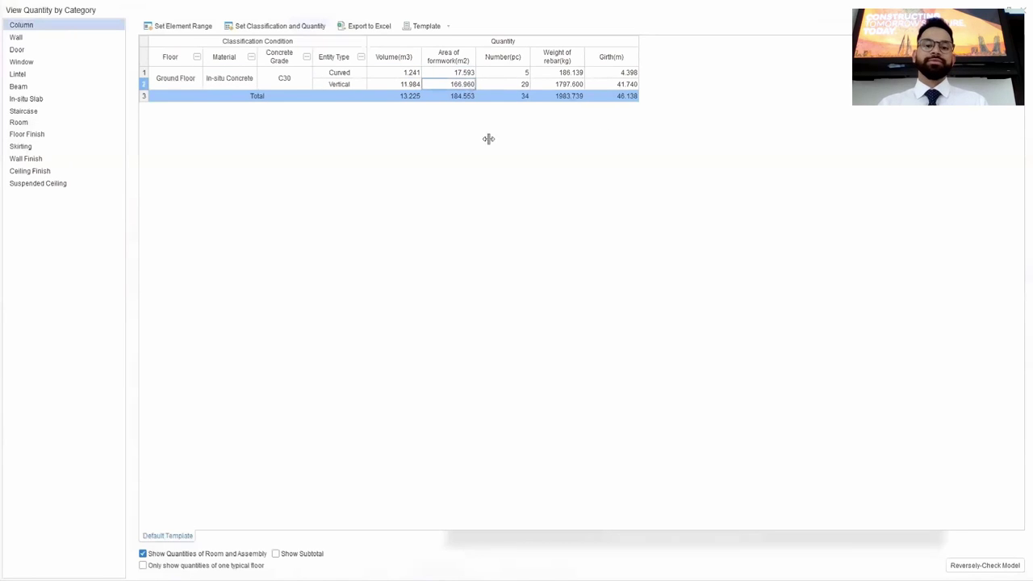
left_click(80, 50)
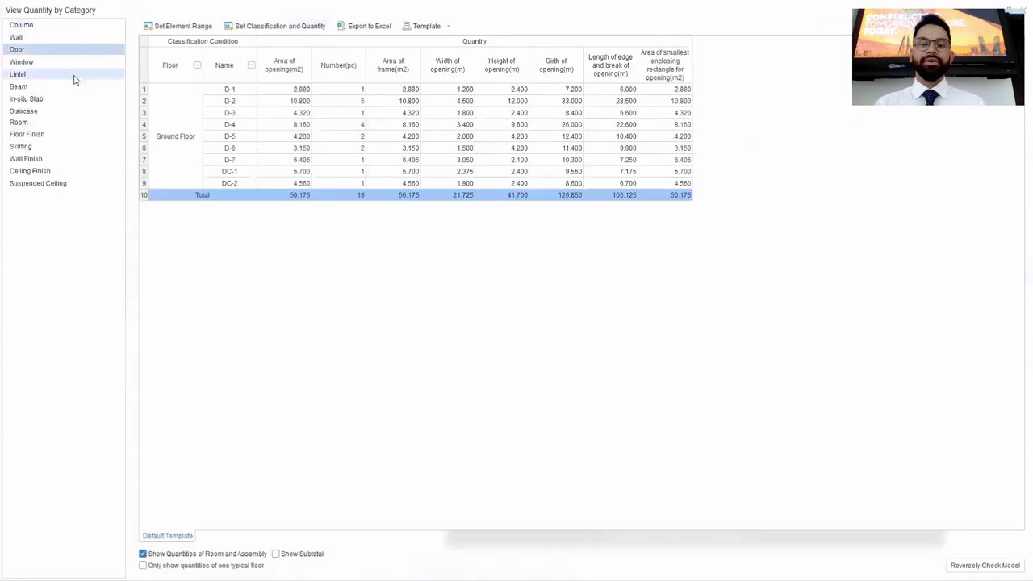
left_click(75, 30)
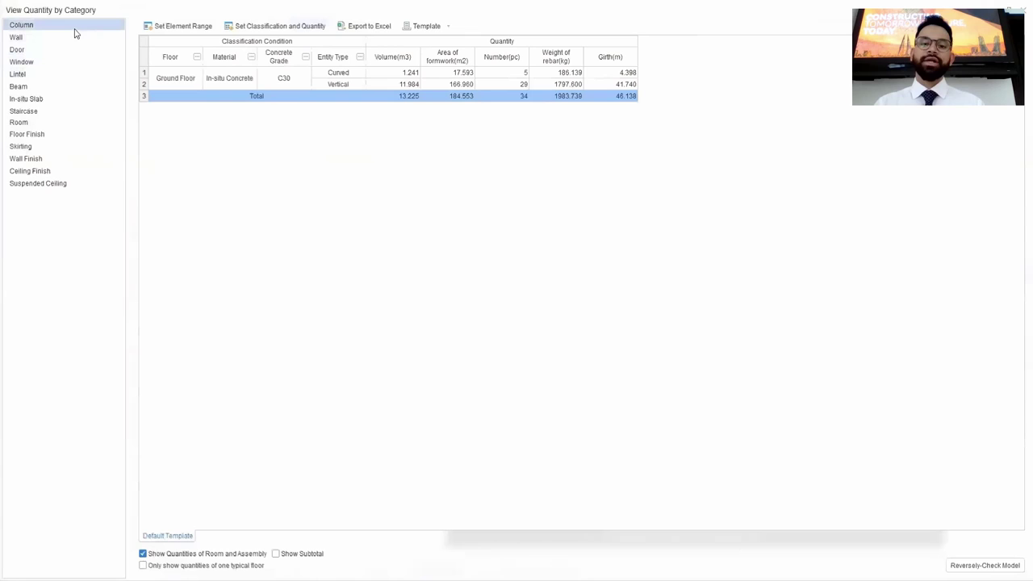
Step: Classify the column quantities by element name
left_click(271, 30)
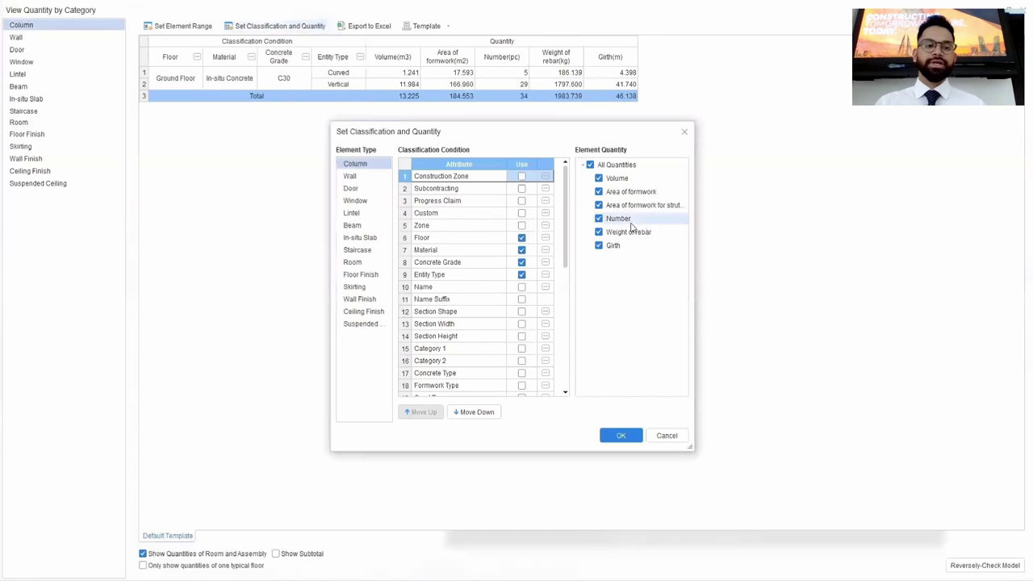
left_click(521, 287)
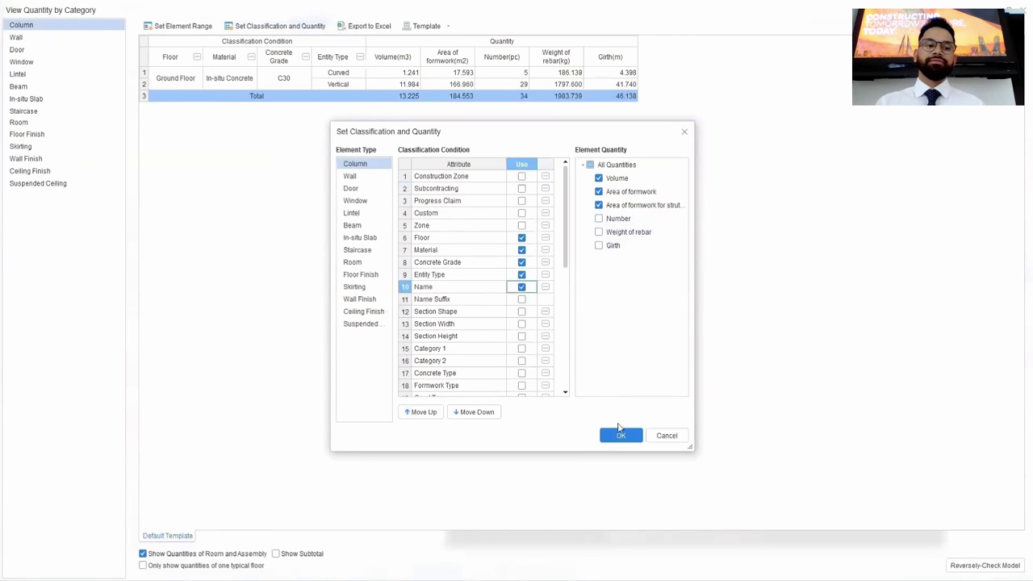
left_click(634, 435)
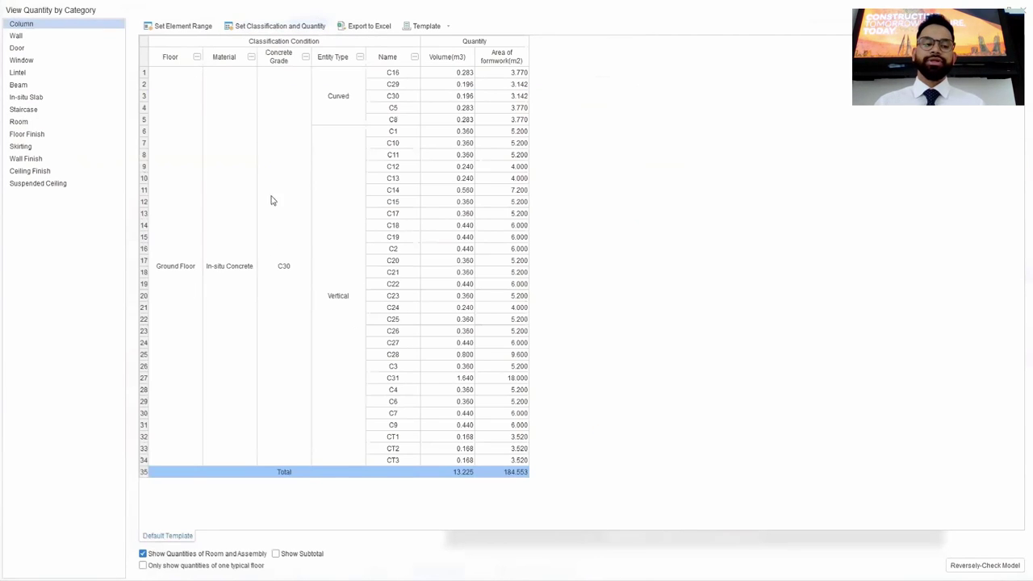
Step: Select column C16's volume and trace it back to the model with Reversely-Check Model
left_click(376, 216)
left_click(390, 131)
left_click(444, 239)
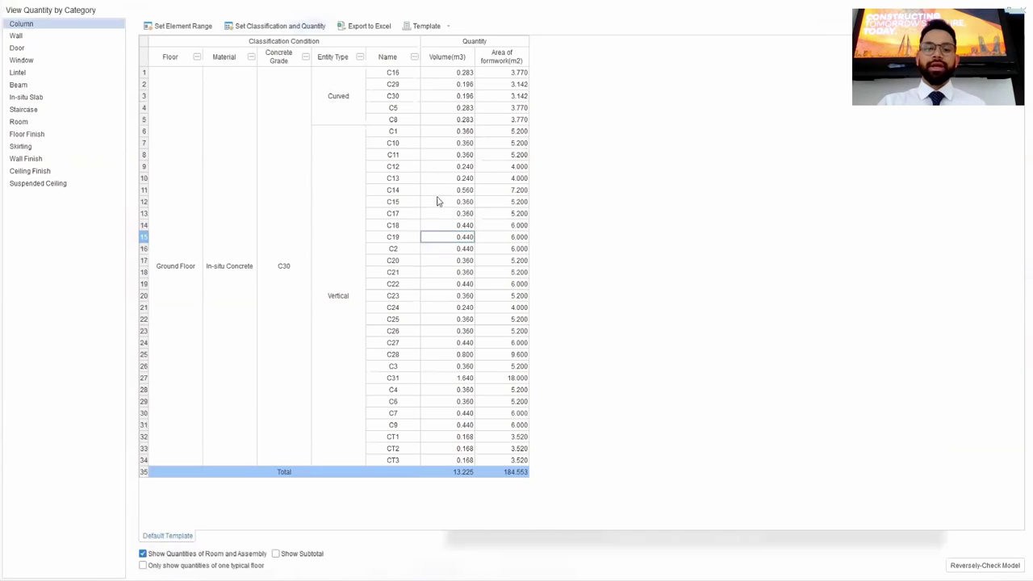
left_click(463, 74)
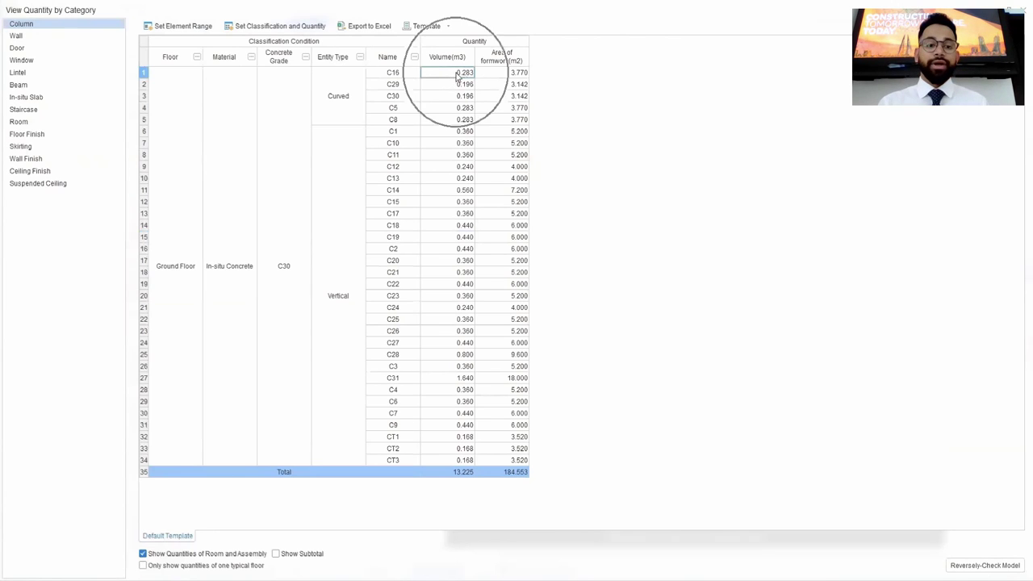
left_click(974, 565)
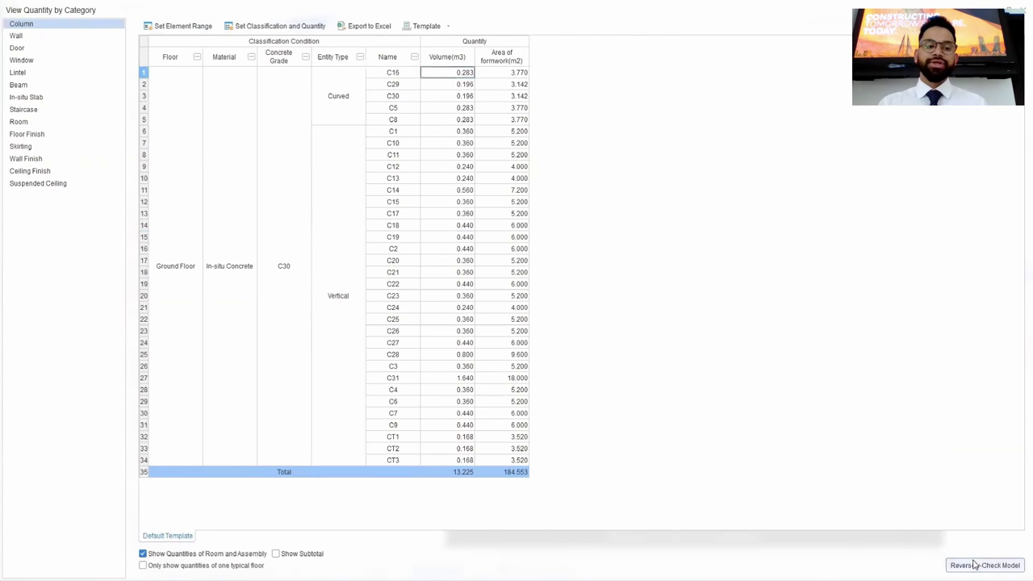
Step: Move the reverse-check results aside and orbit to see column C16 in 3D
left_click_drag(496, 192, 283, 180)
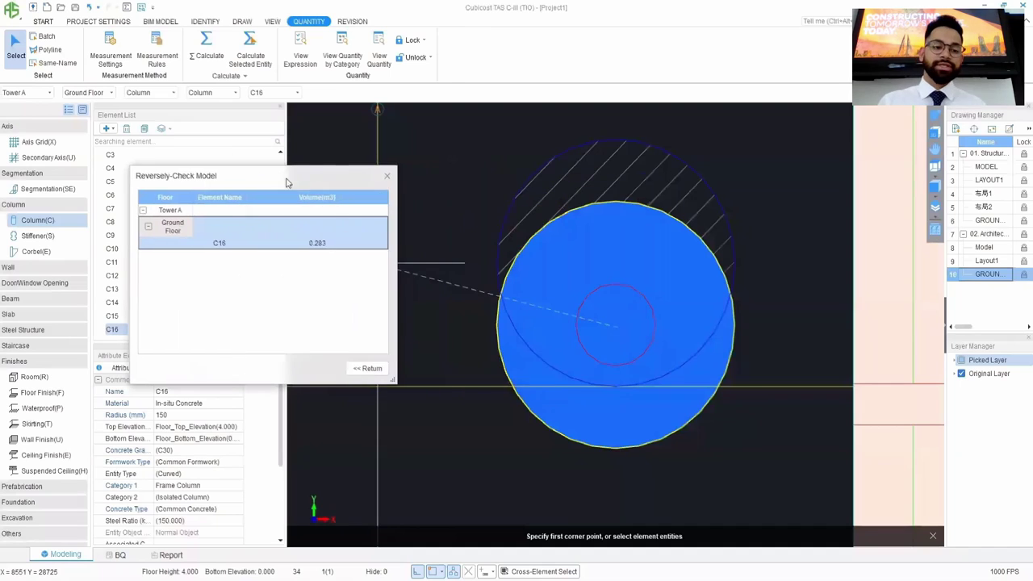
scroll(733, 270, "down", 3)
middle_click_drag(879, 328, 500, 284, "shift")
scroll(743, 303, "down", 2)
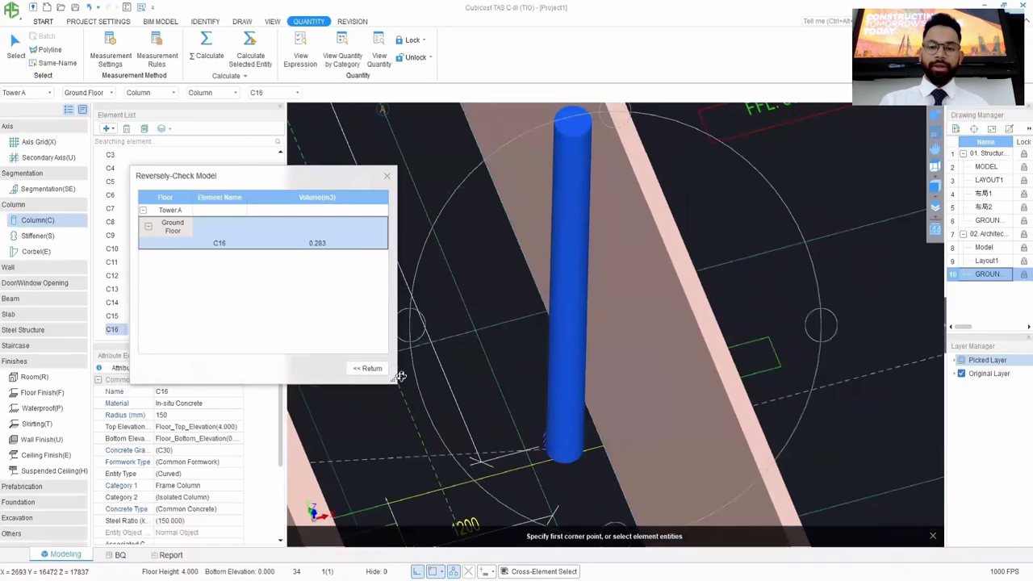
Step: Reverse-check column C17's volume, then select column C17 in the model
left_click(369, 369)
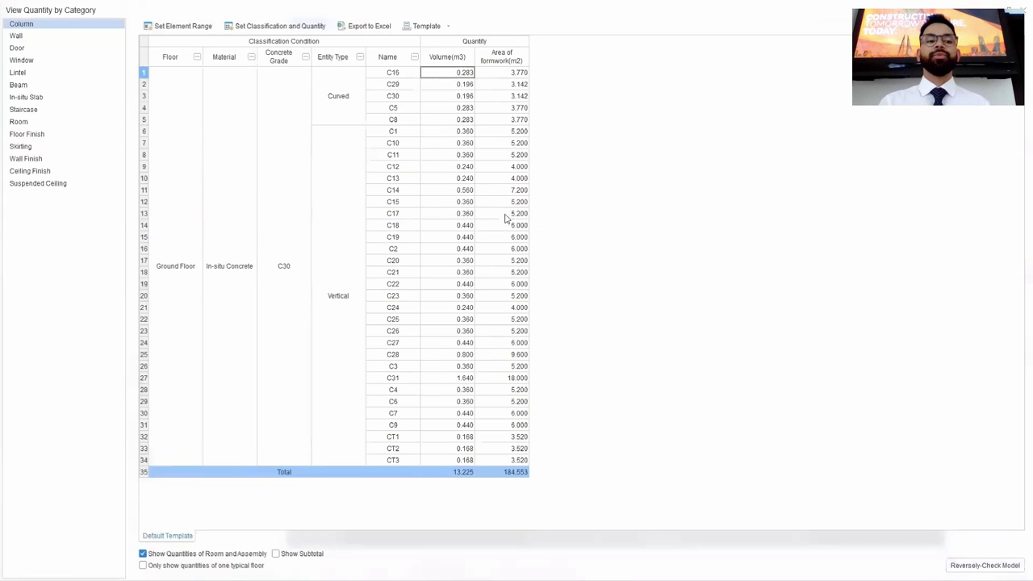
left_click(471, 214)
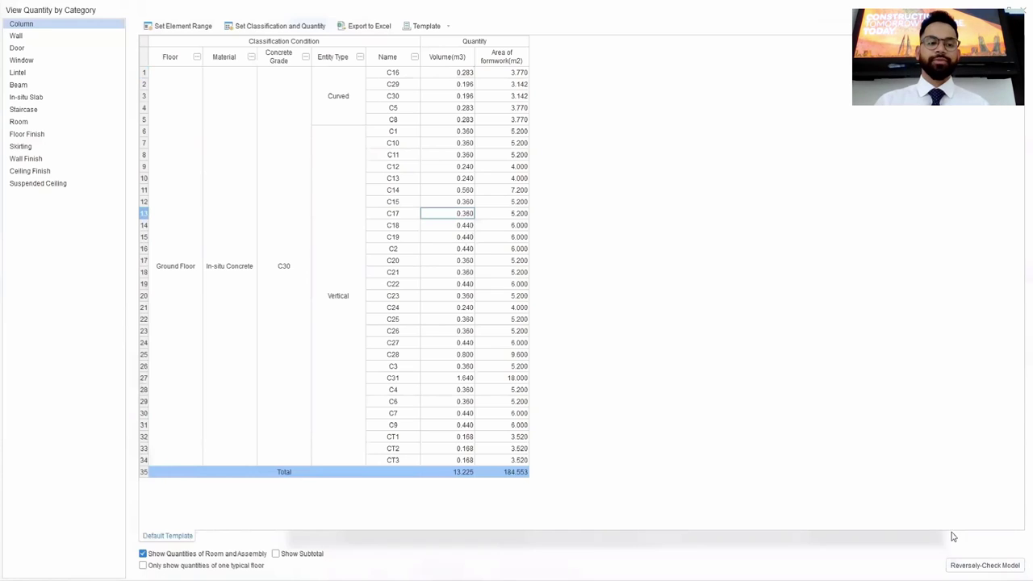
left_click(978, 565)
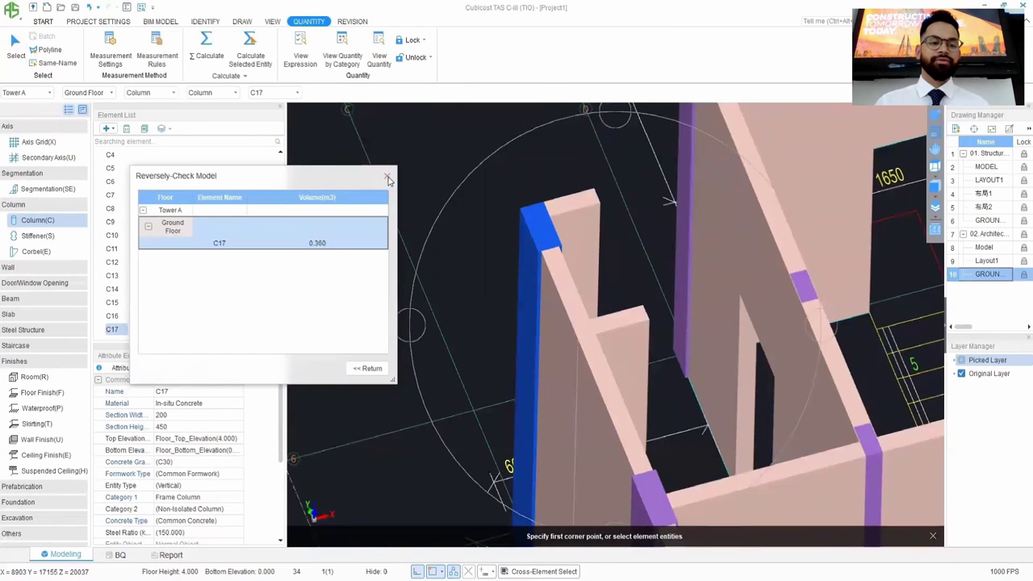
left_click(387, 179)
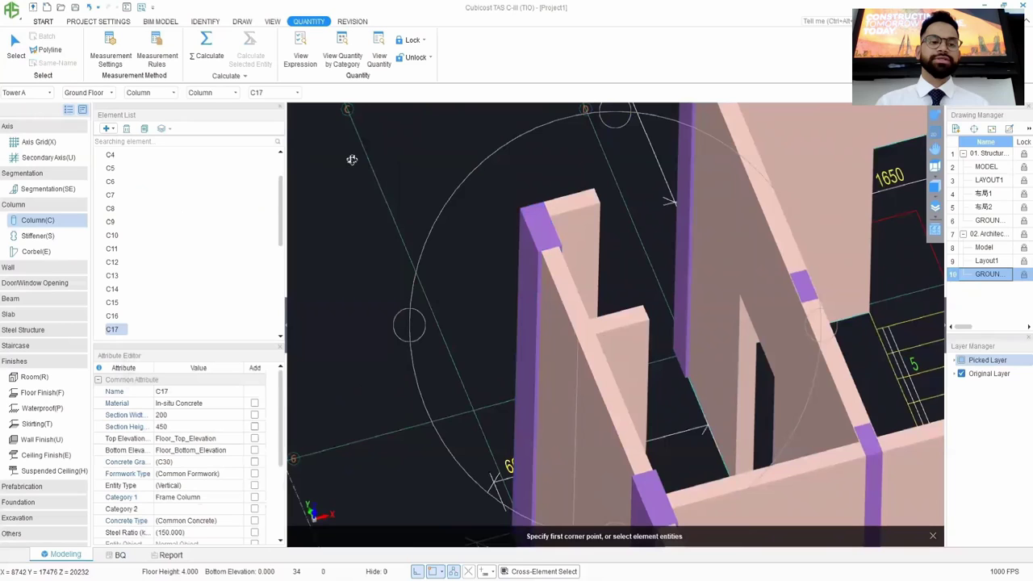
left_click(530, 237)
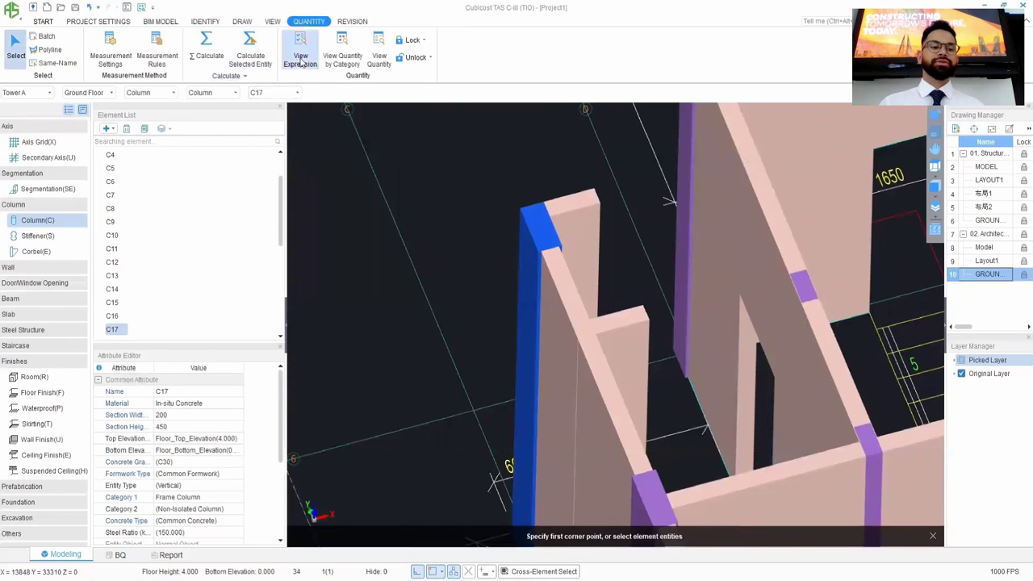
Step: Show the quantity expressions for column C17
left_click(300, 58)
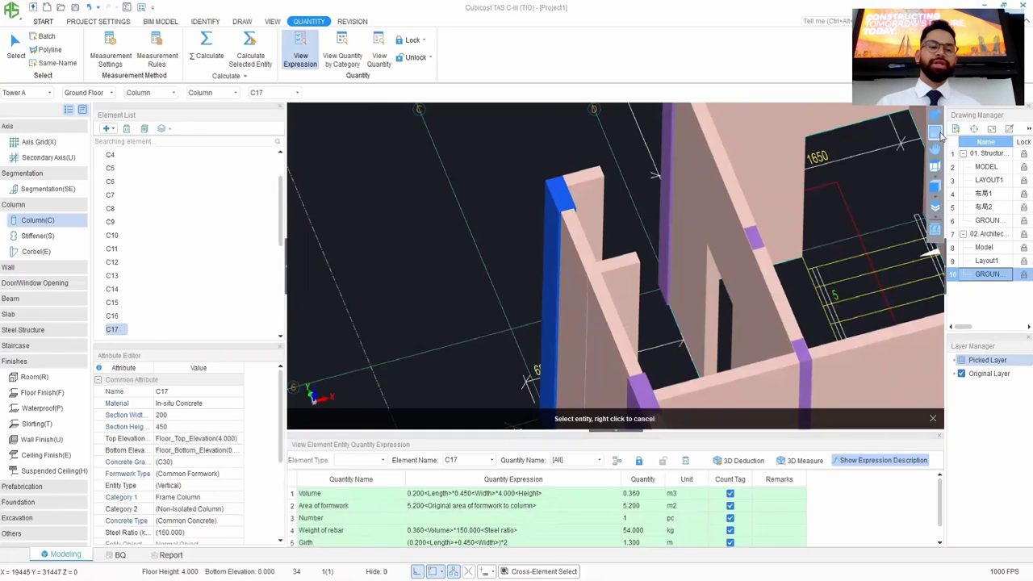
scroll(678, 286, "down", 5)
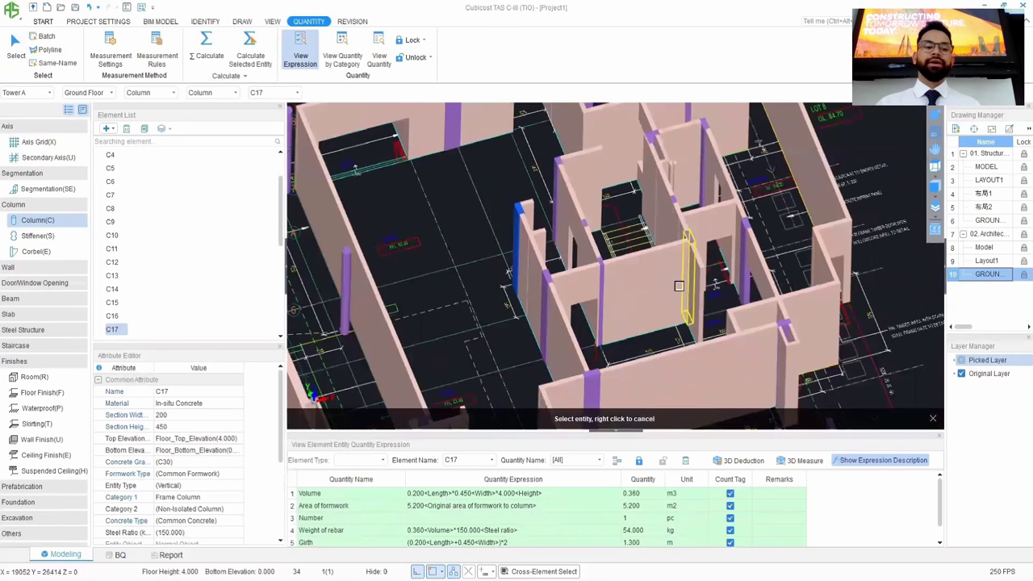
middle_click_drag(679, 286, 601, 265, "shift")
scroll(601, 265, "up", 5)
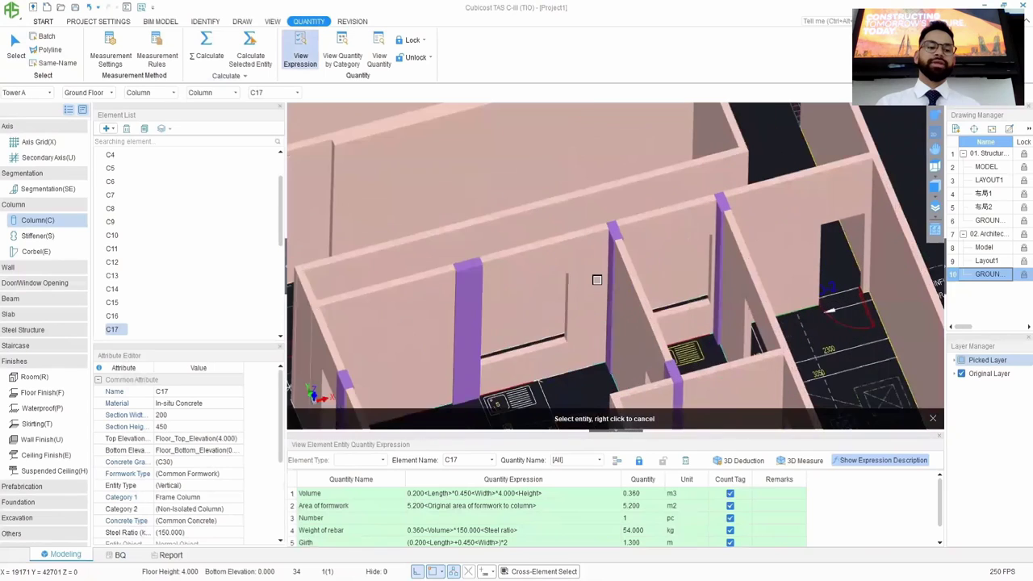
scroll(585, 319, "up", 1)
Step: Switch to walls and select the MSwall-150 brick wall with window openings
key("q")
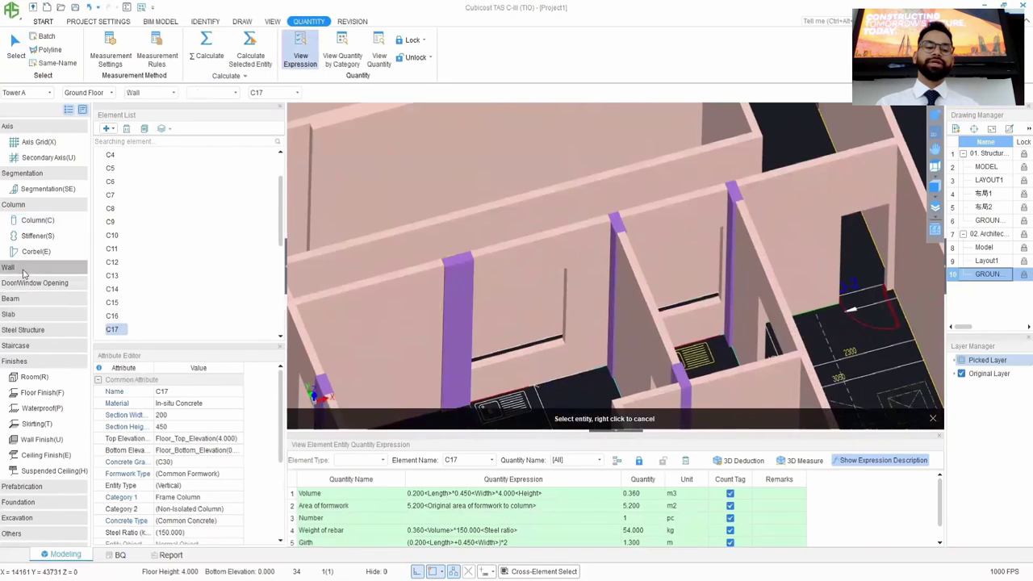
scroll(529, 300, "up", 1)
left_click(559, 320)
middle_click_drag(586, 330, 560, 329, "shift")
key("Escape")
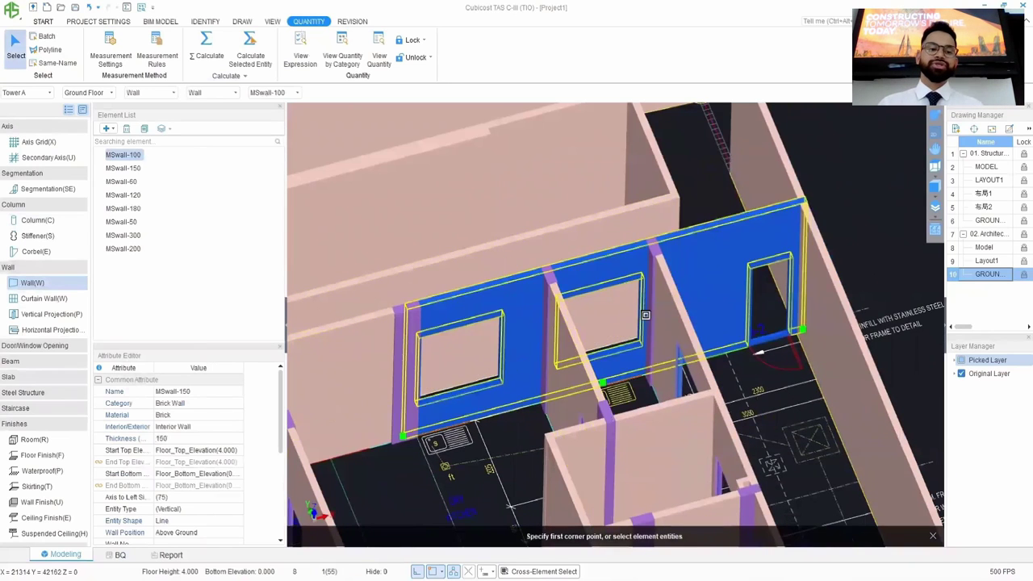
left_click(781, 304)
scroll(394, 285, "up", 4)
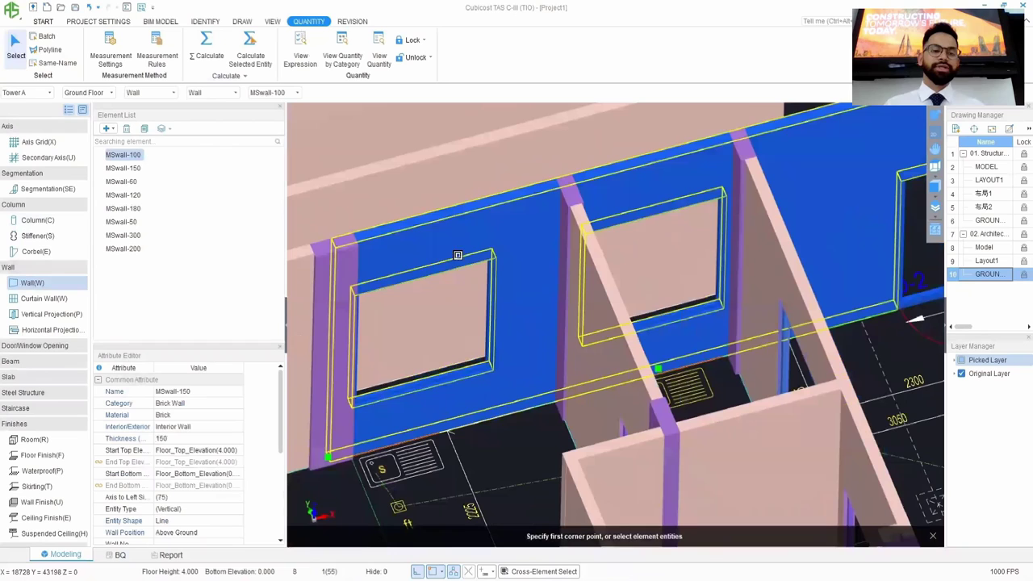
middle_click_drag(457, 255, 484, 242, "shift")
Step: Show the MSwall-150 wall's quantity expressions enlarged, then open its 3D deduction drawing
left_click(300, 58)
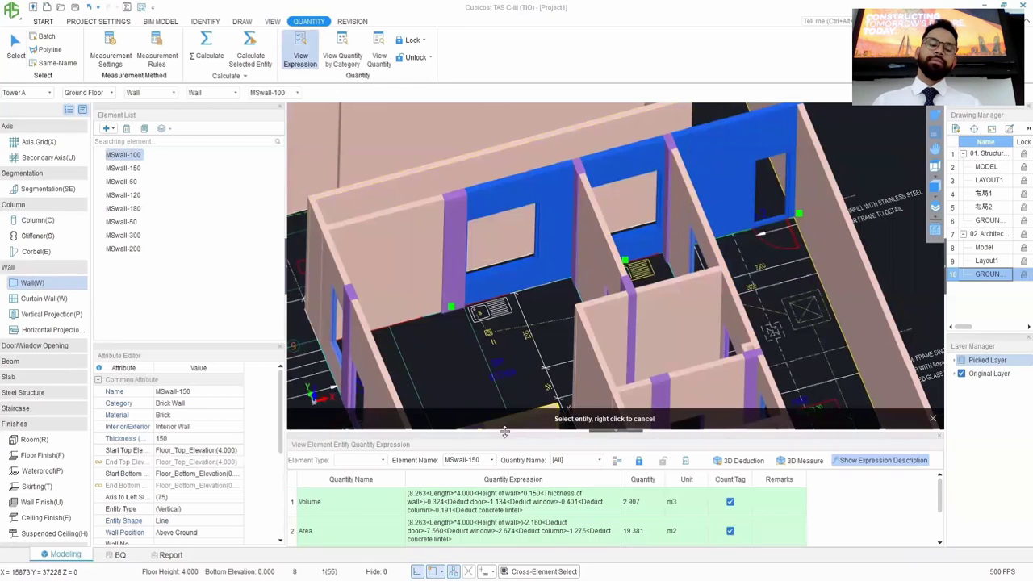
left_click_drag(504, 429, 504, 359)
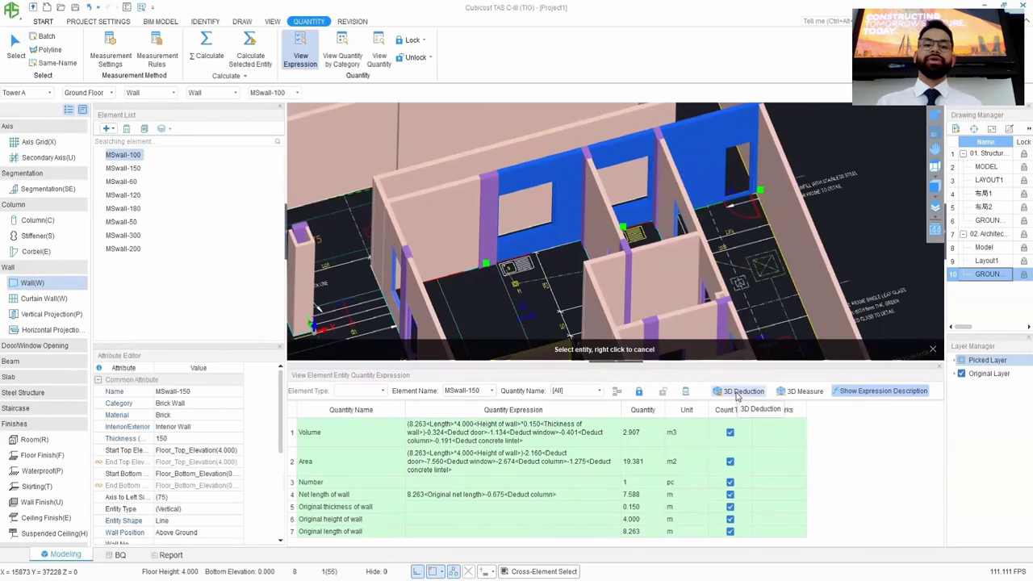
left_click(736, 391)
Step: Maximize the deduction drawing and view the wall's original volume and door, window, column, lintel deductions
left_click(701, 149)
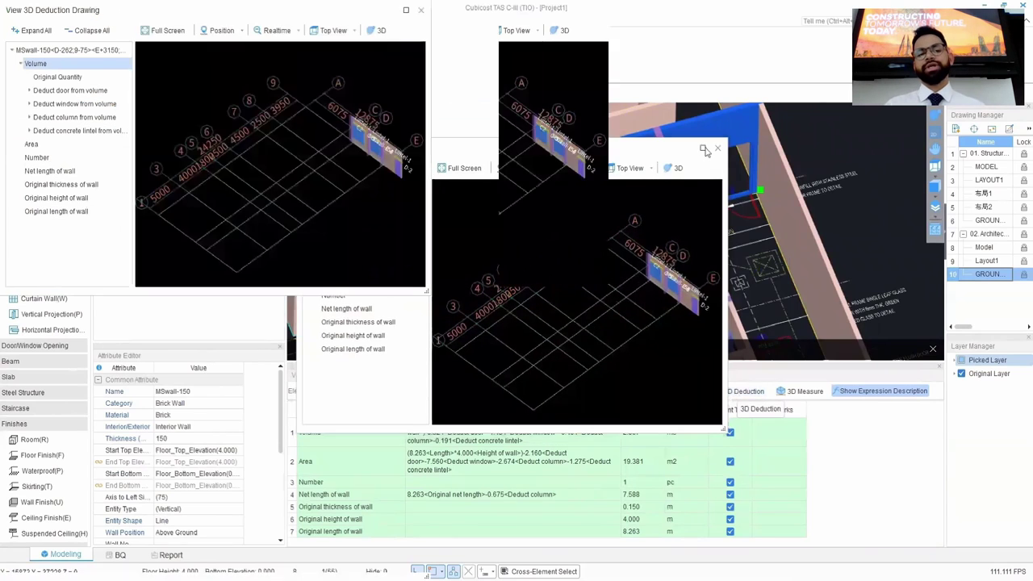
scroll(761, 281, "up", 5)
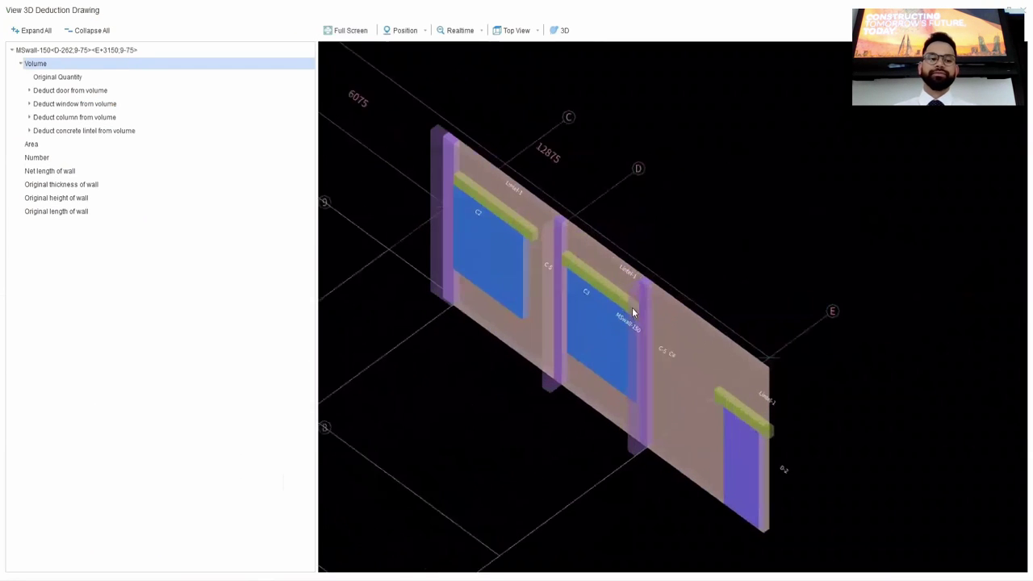
left_click(64, 77)
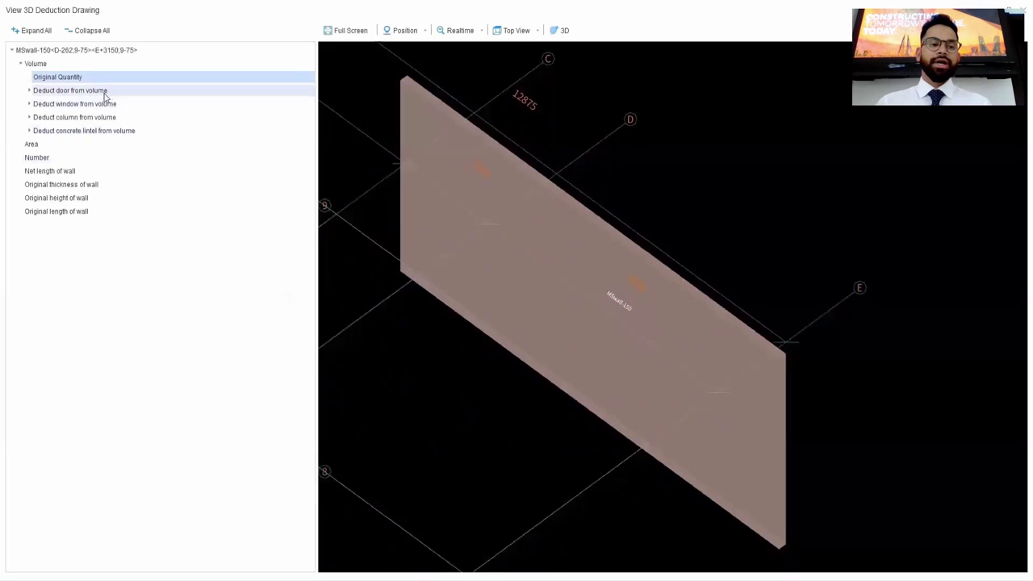
left_click(96, 94)
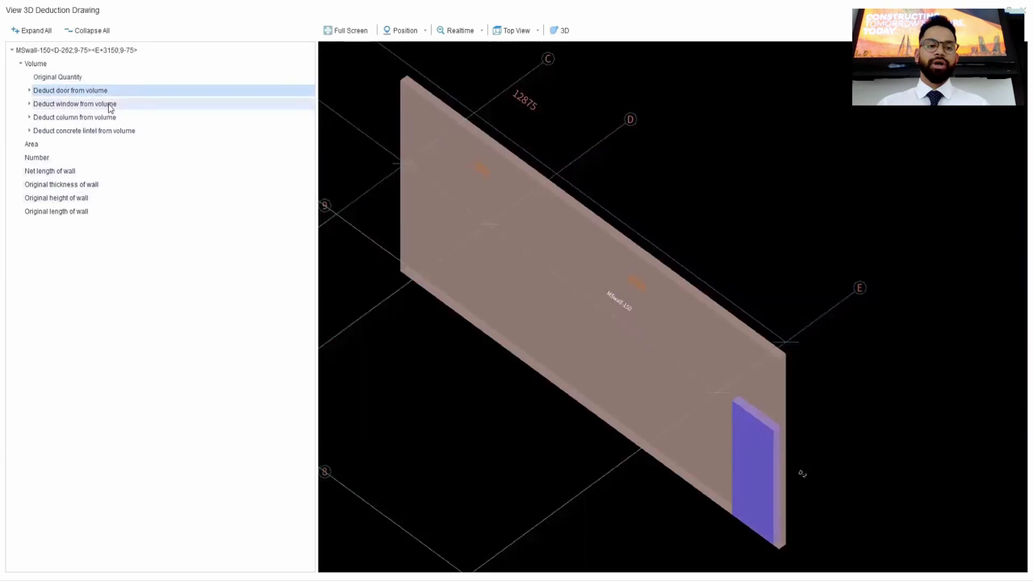
left_click(105, 104)
left_click(97, 118)
left_click(100, 131)
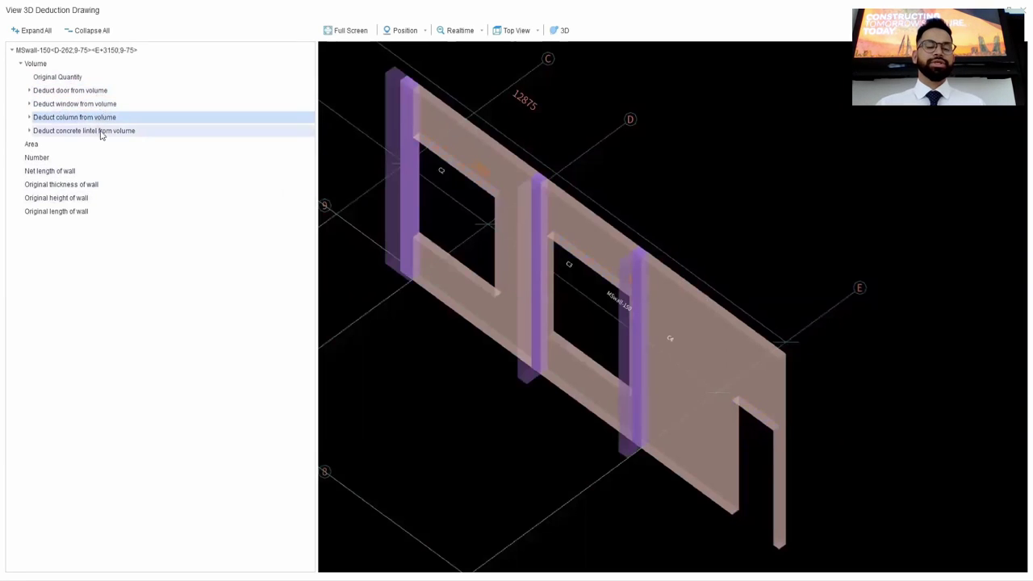
Step: Rotate the deduction model in free 3D, then close the deduction drawing
scroll(525, 206, "down", 5)
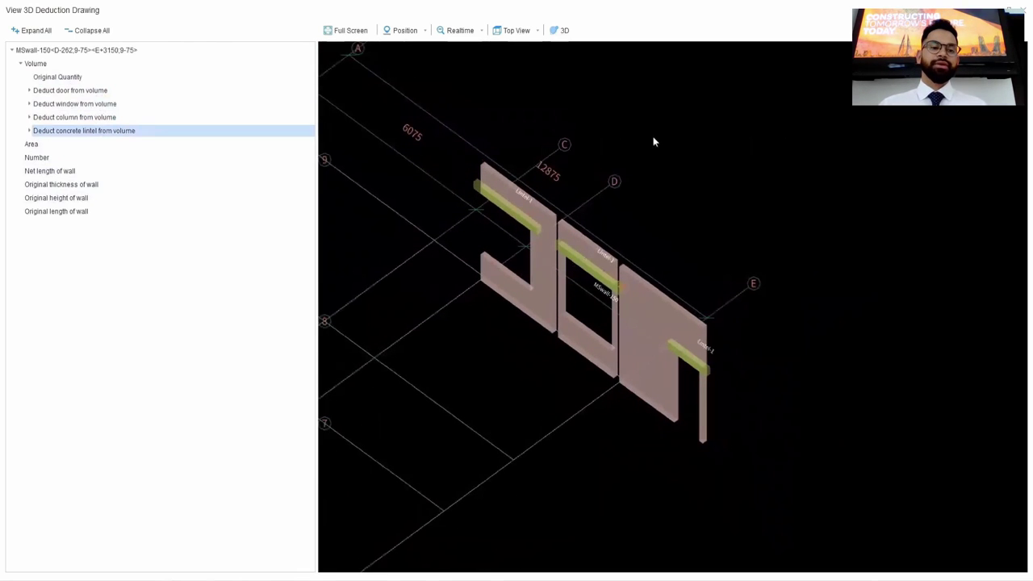
left_click(559, 30)
left_click_drag(557, 216, 573, 203)
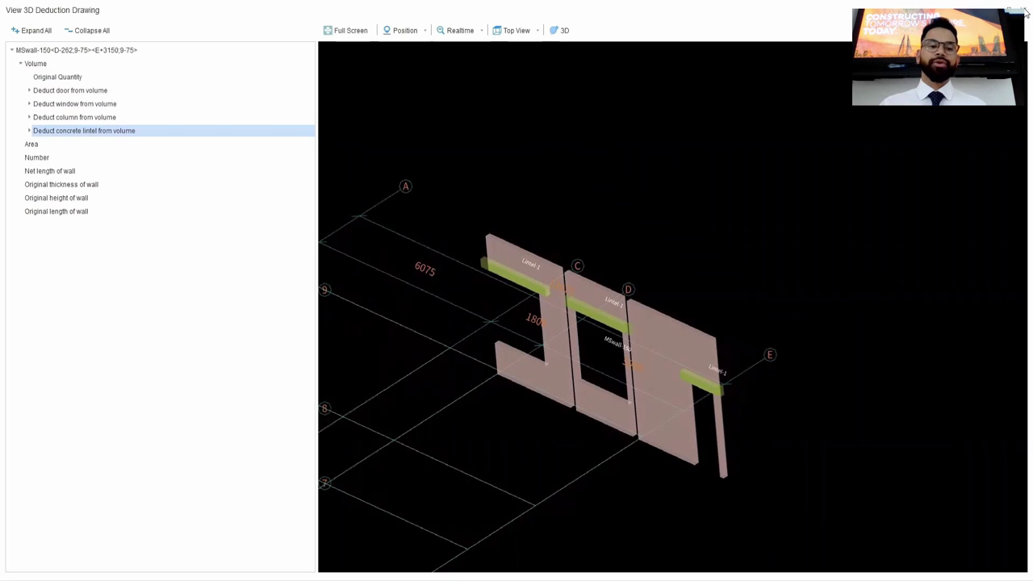
left_click(1025, 12)
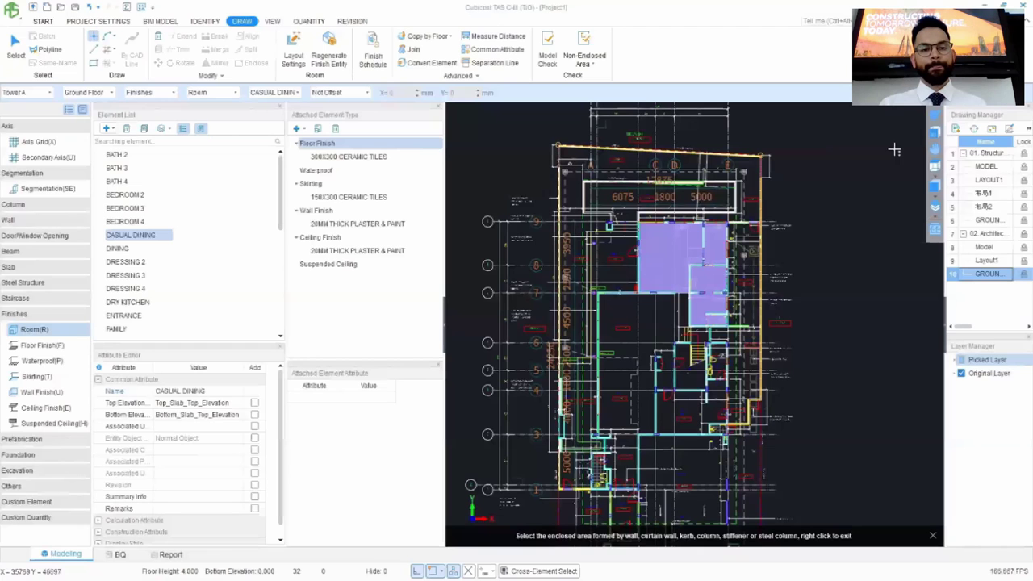
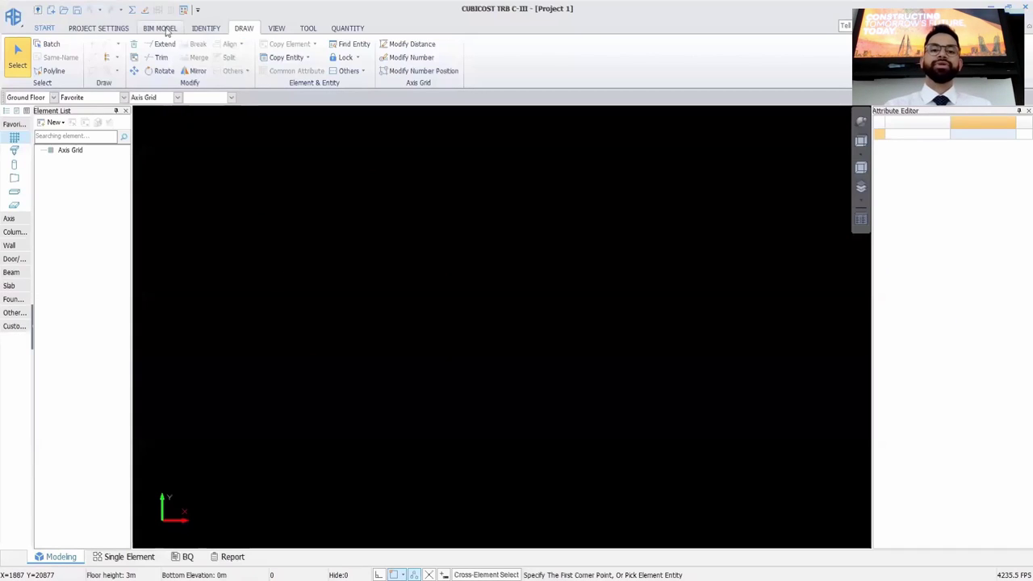
Step: Choose Project2.Cubic as the model file to import
left_click(165, 30)
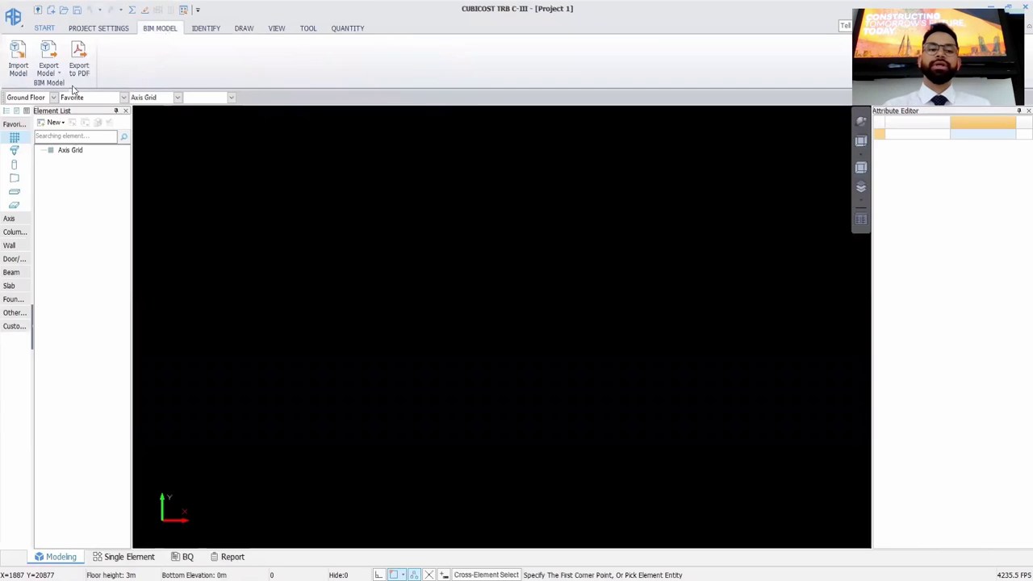
left_click(18, 58)
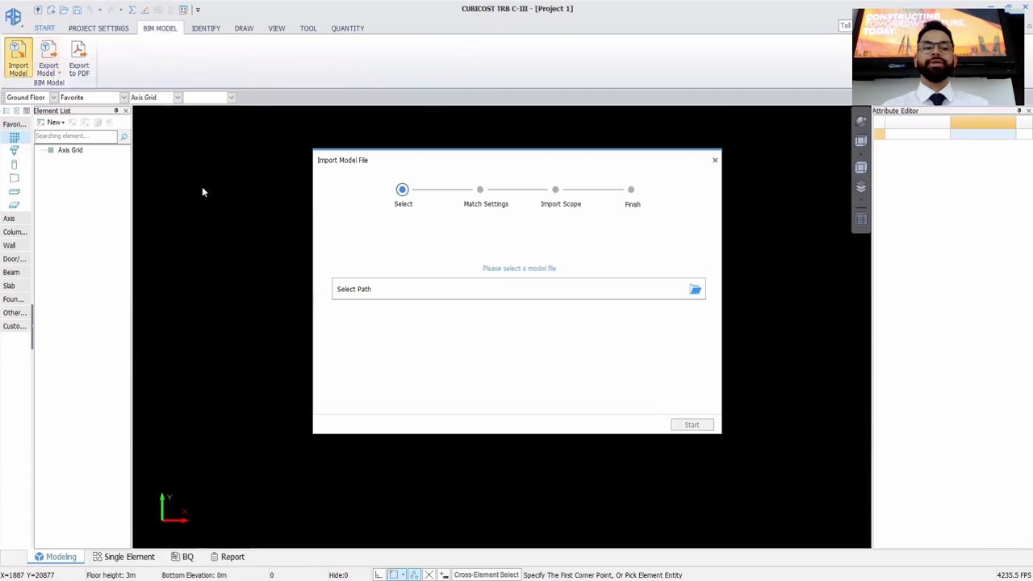
left_click(695, 290)
scroll(495, 292, "down", 5)
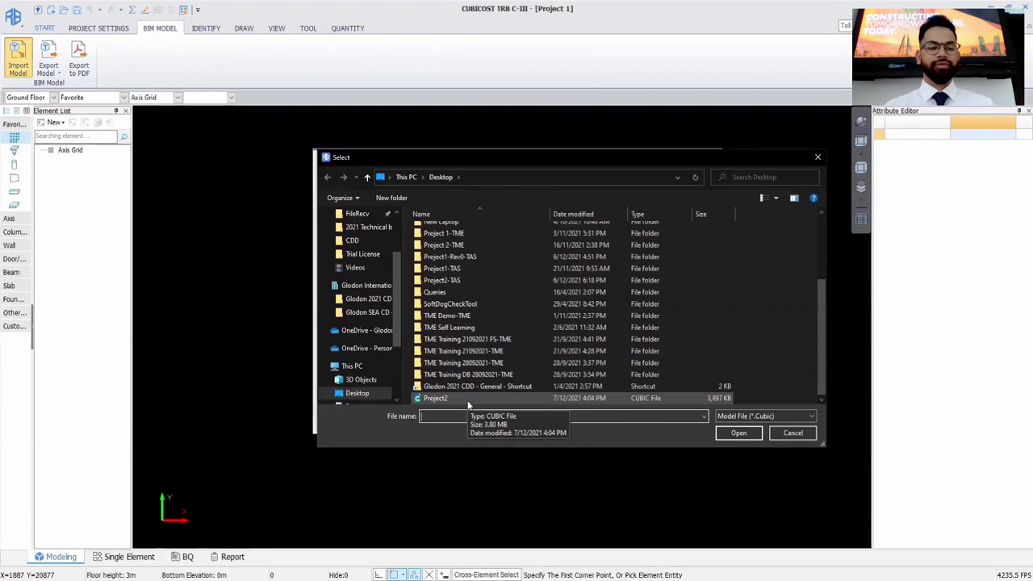
left_click(467, 398)
left_click(746, 435)
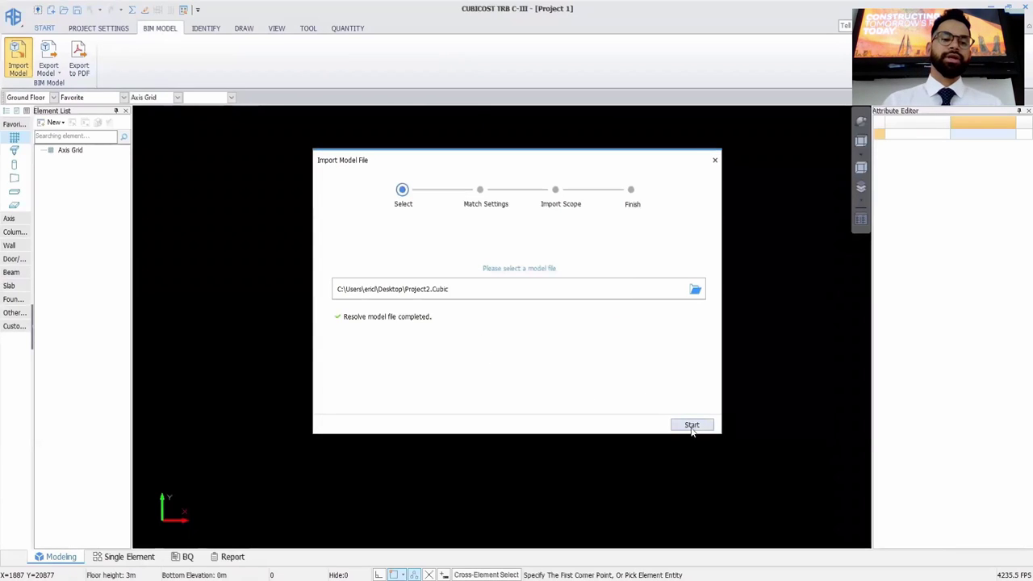
Step: Run the import through match settings and import scope, accepting the insertion angle
left_click(691, 424)
left_click(670, 263)
left_click(669, 285)
left_click(692, 424)
left_click(692, 424)
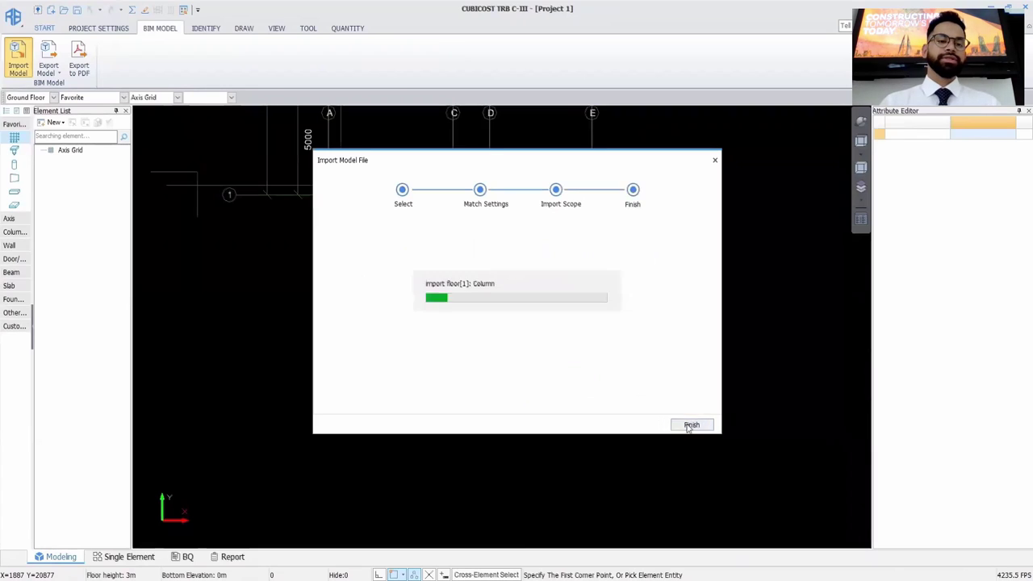
left_click(691, 425)
left_click(490, 321)
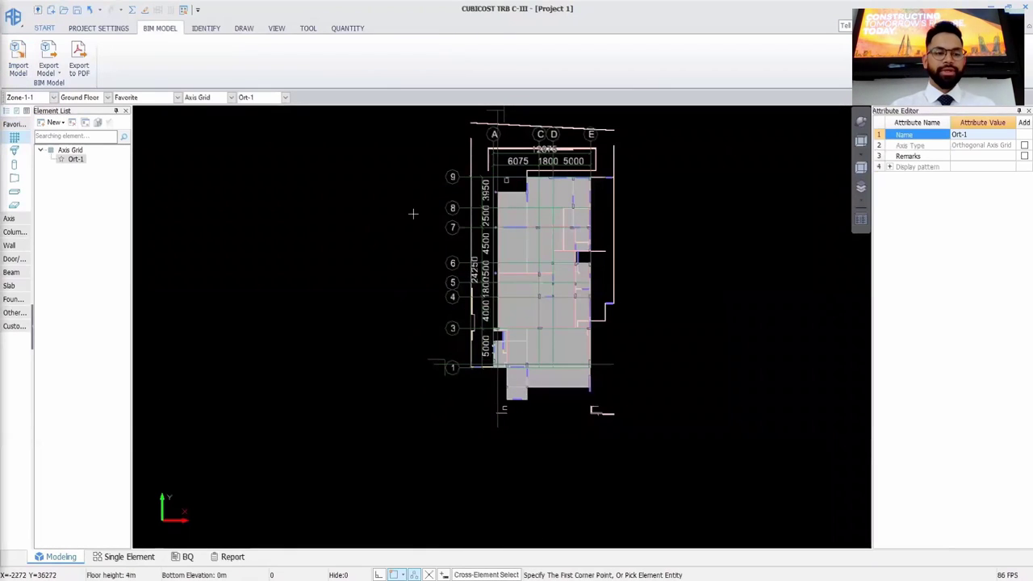
Step: Switch to columns and select column C1 near grids 9/A
scroll(352, 259, "up", 1)
scroll(456, 249, "up", 3)
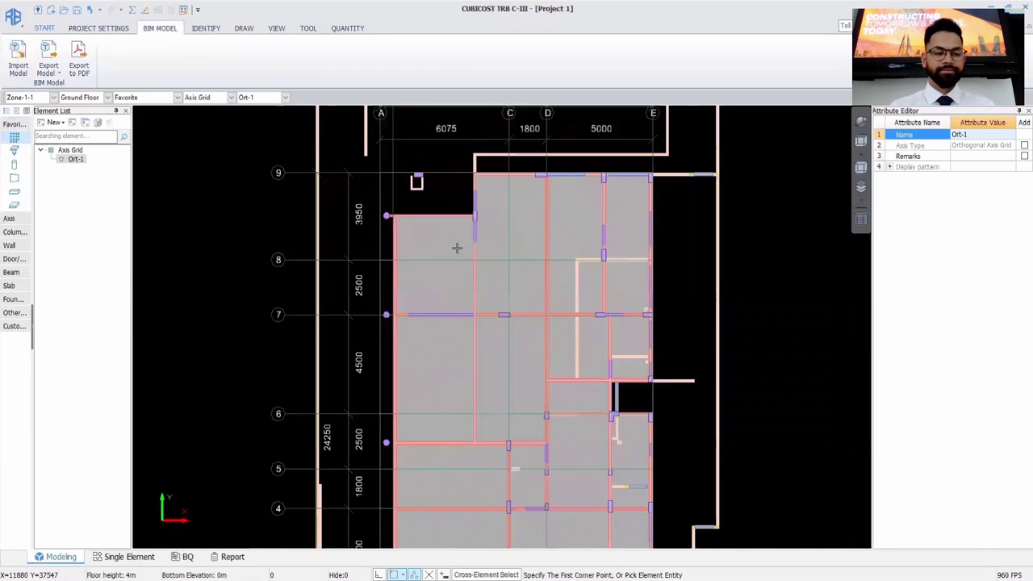
scroll(457, 248, "up", 1)
middle_click_drag(458, 243, 409, 276)
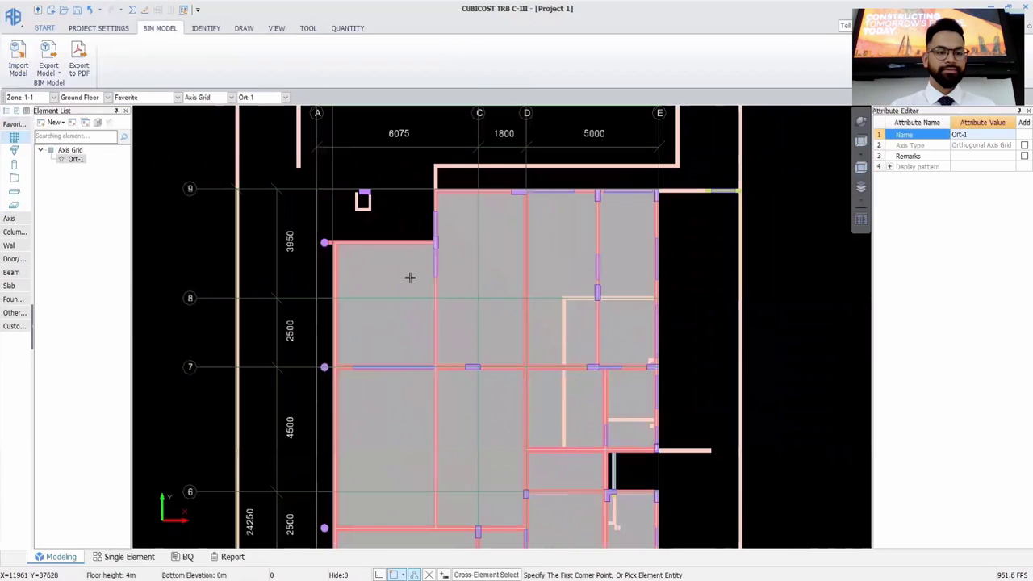
left_click(14, 232)
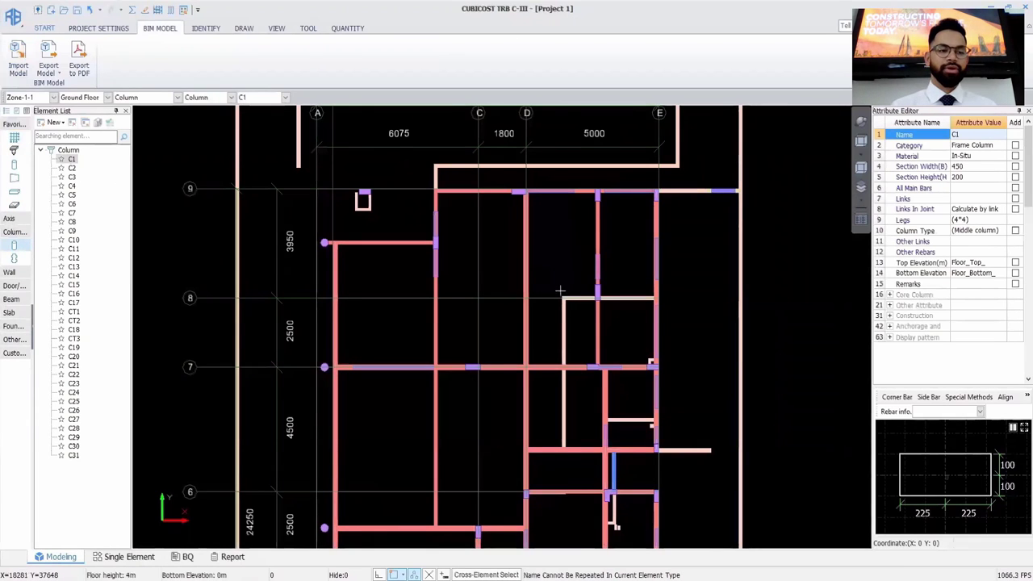
middle_click_drag(560, 293, 531, 304)
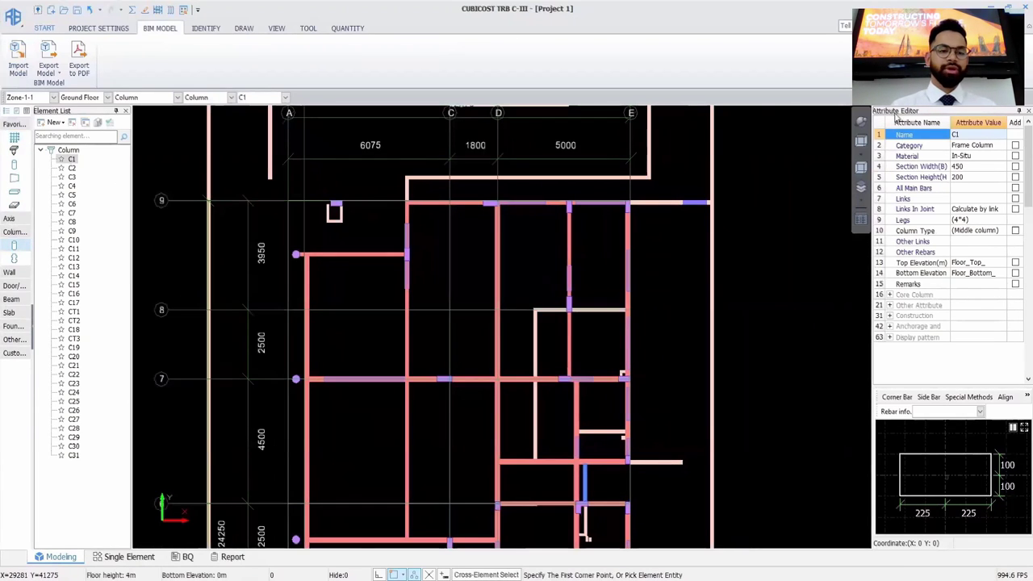
scroll(435, 278, "up", 10)
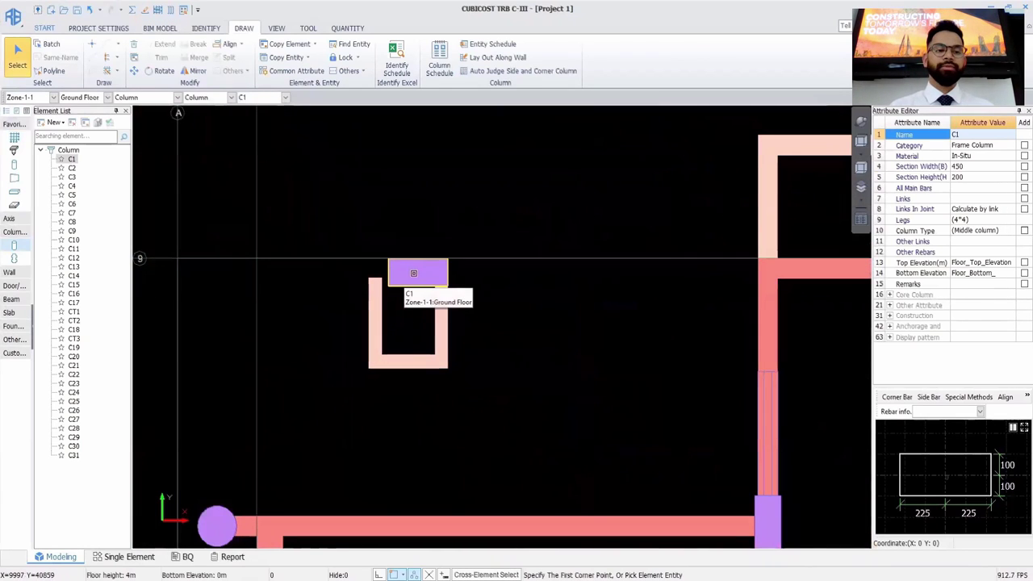
left_click(412, 266)
Step: Give C1 main bars 4T16 and links T10@200, then calculate its rebar
left_click(976, 188)
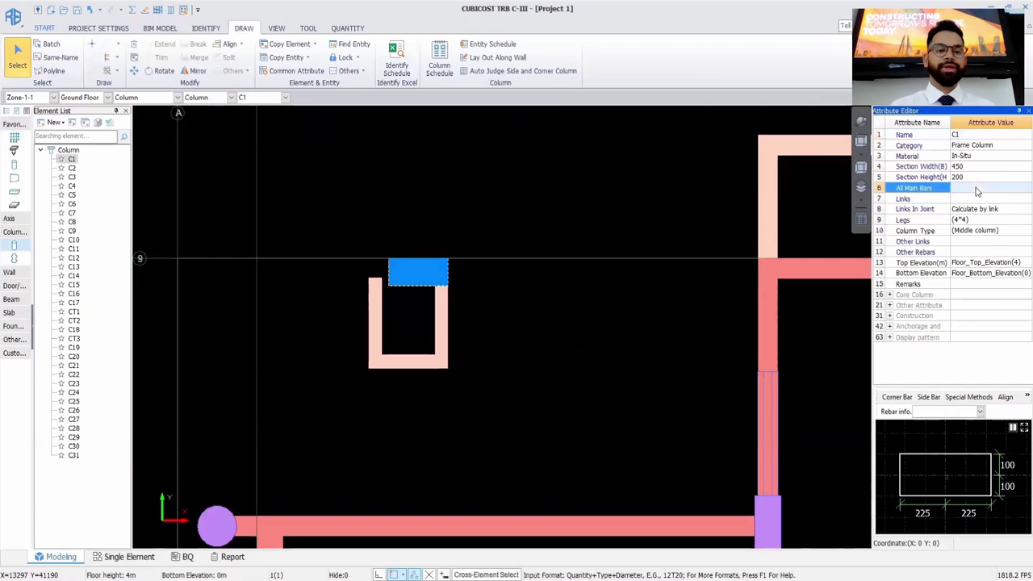
type("4t16")
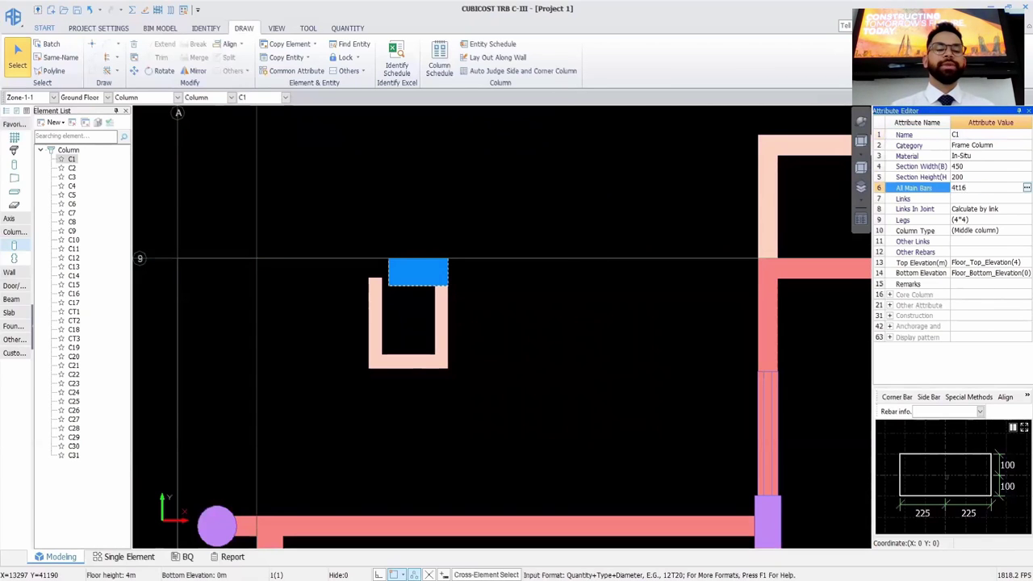
key("Return")
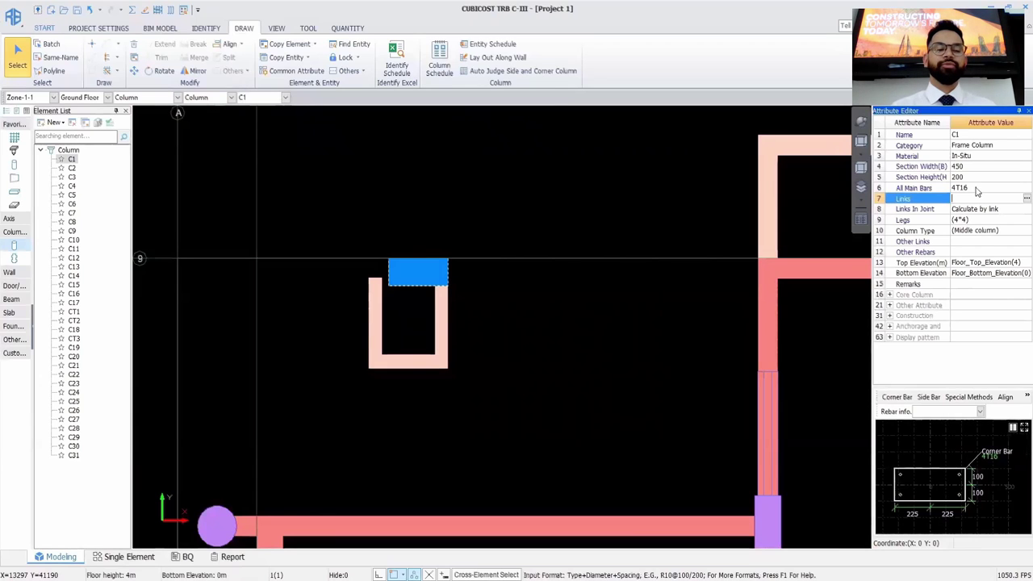
key("Return")
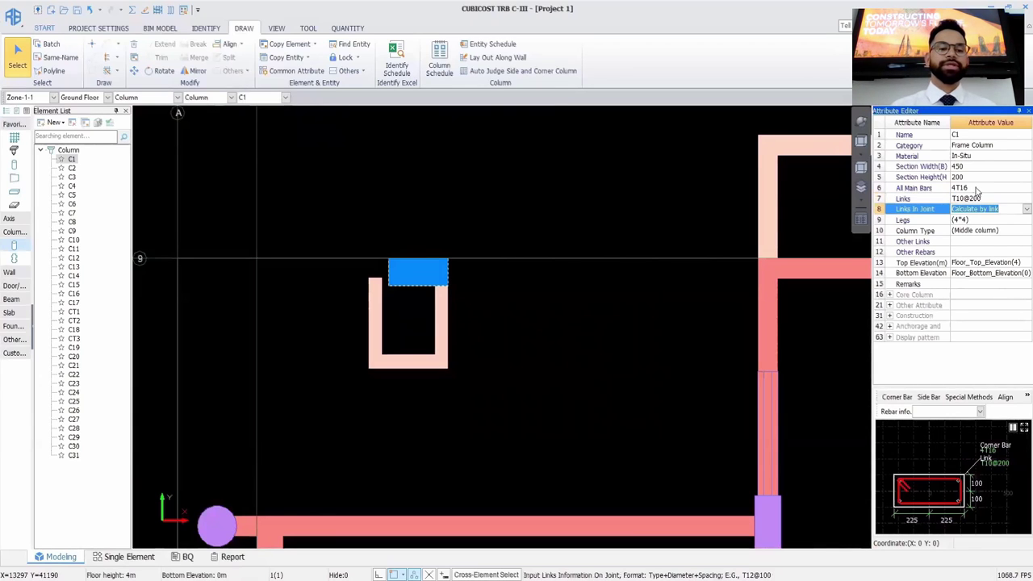
right_click(421, 273)
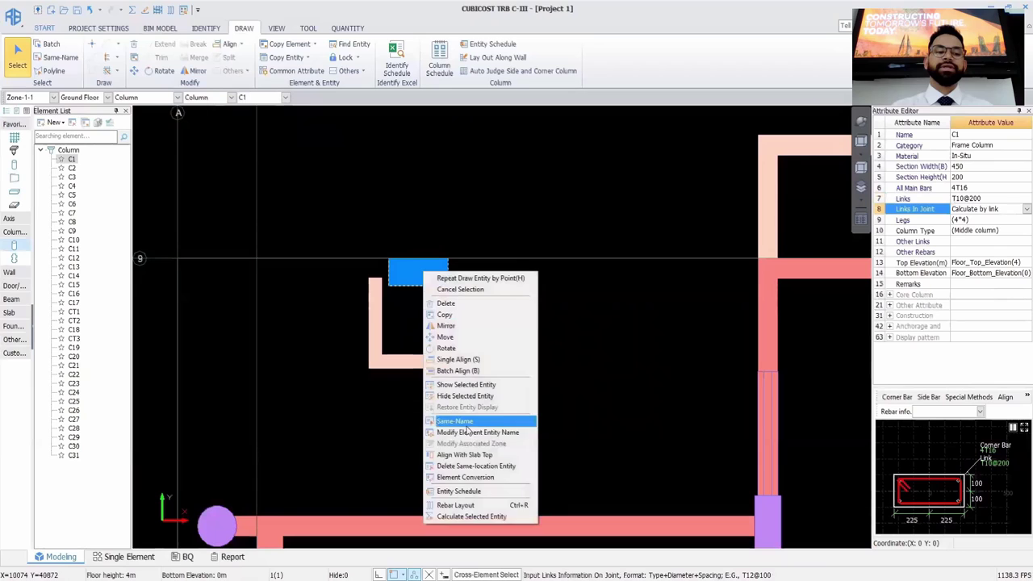
left_click(477, 518)
left_click(514, 322)
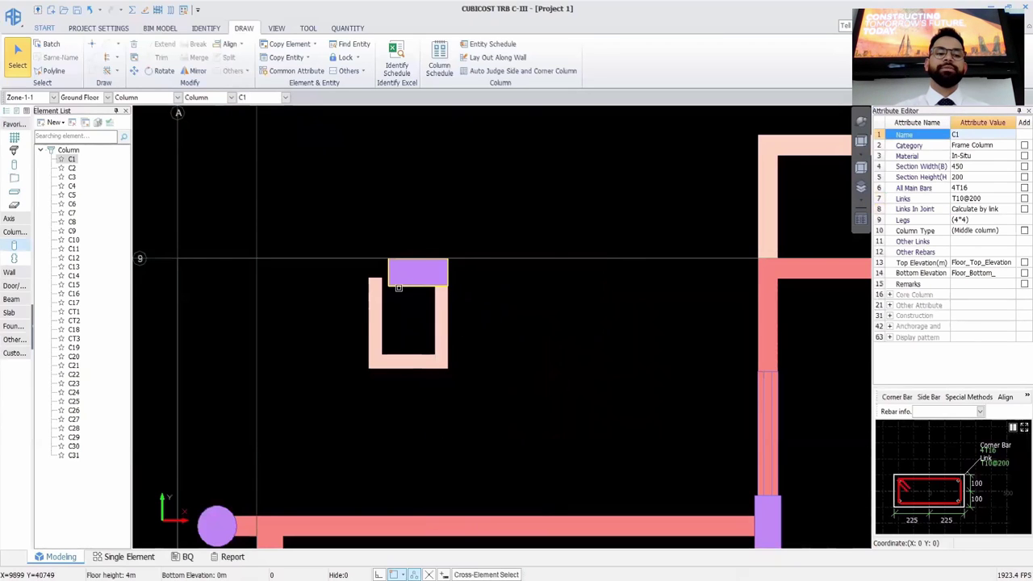
left_click_drag(749, 417, 534, 344)
left_click_drag(533, 286, 528, 316)
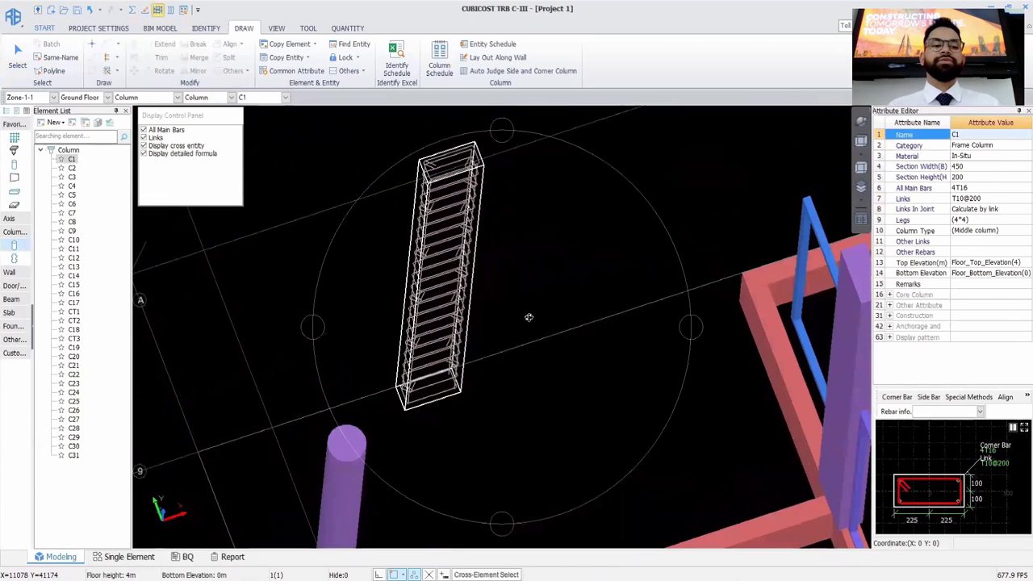
scroll(480, 258, "up", 5)
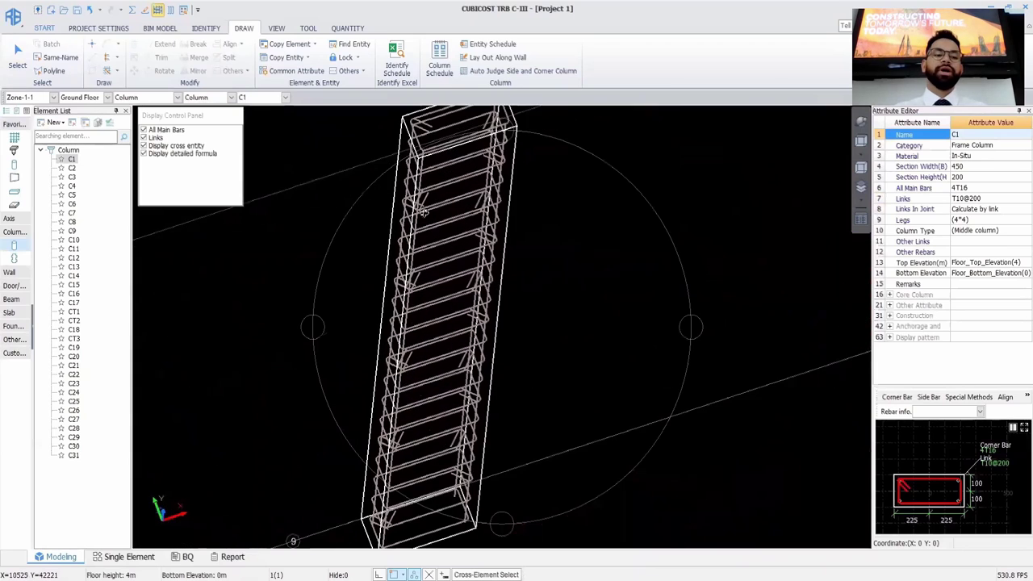
key("Escape")
scroll(426, 217, "down", 3)
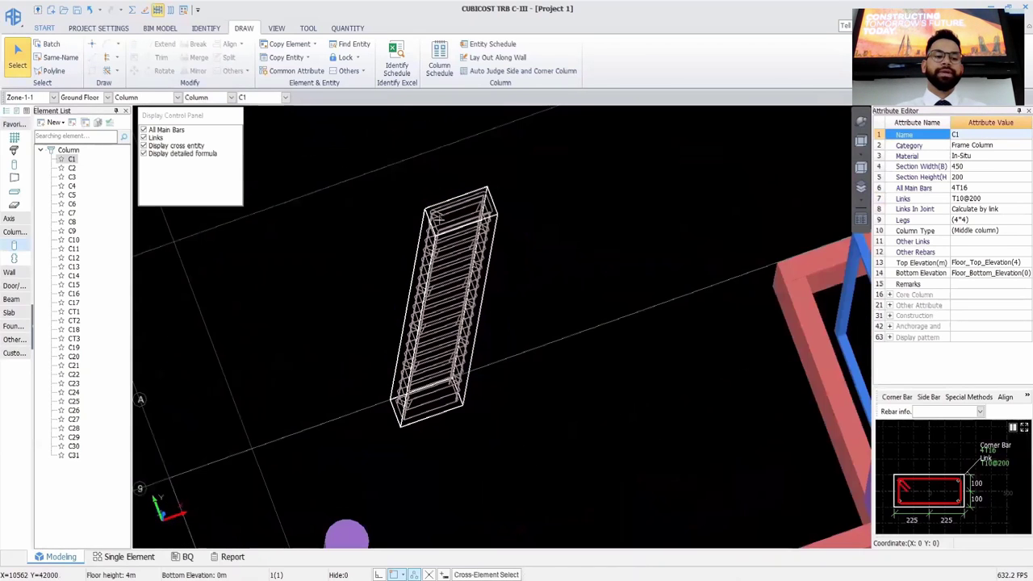
left_click(860, 166)
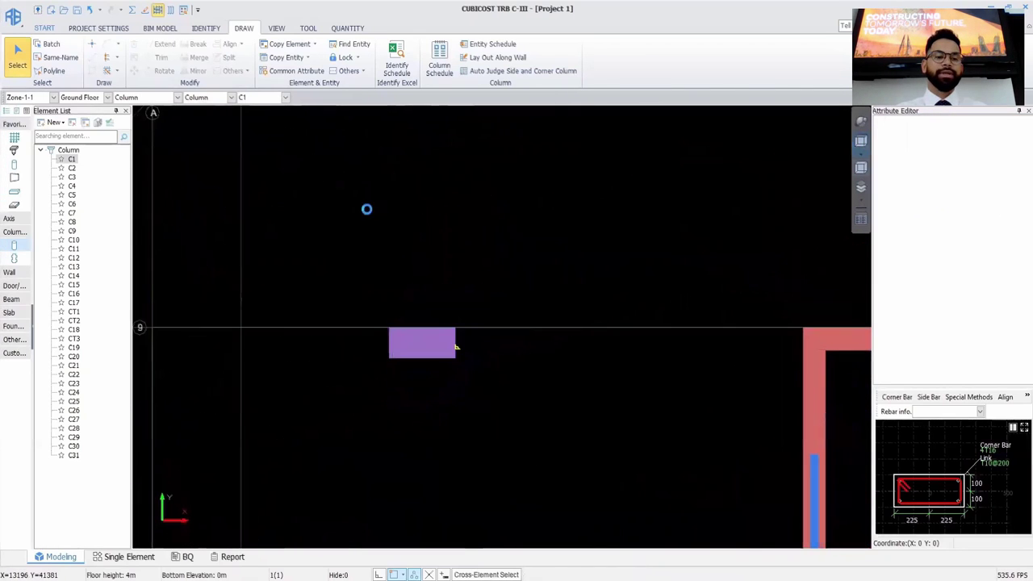
scroll(291, 258, "down", 6)
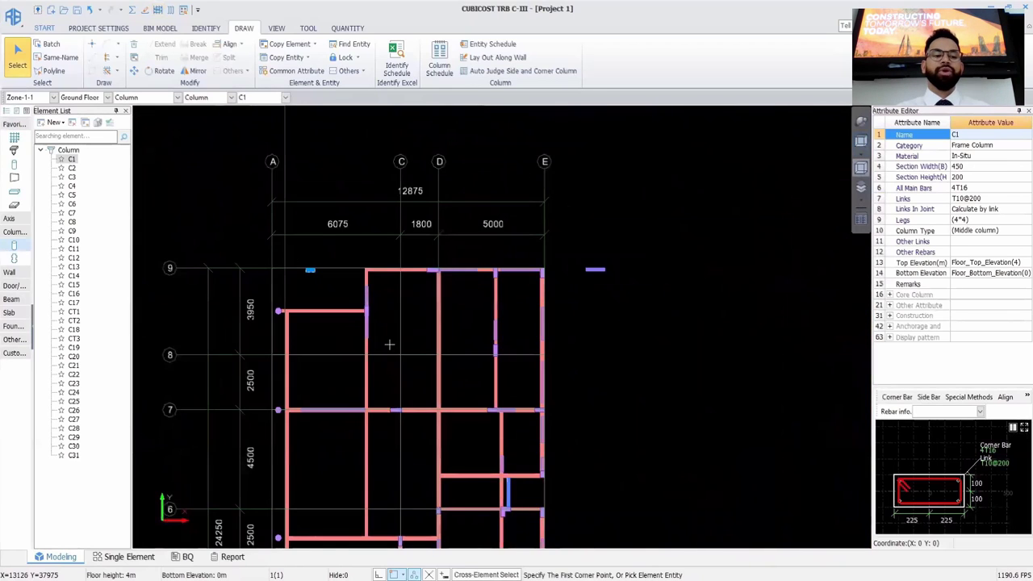
middle_click_drag(387, 346, 440, 240)
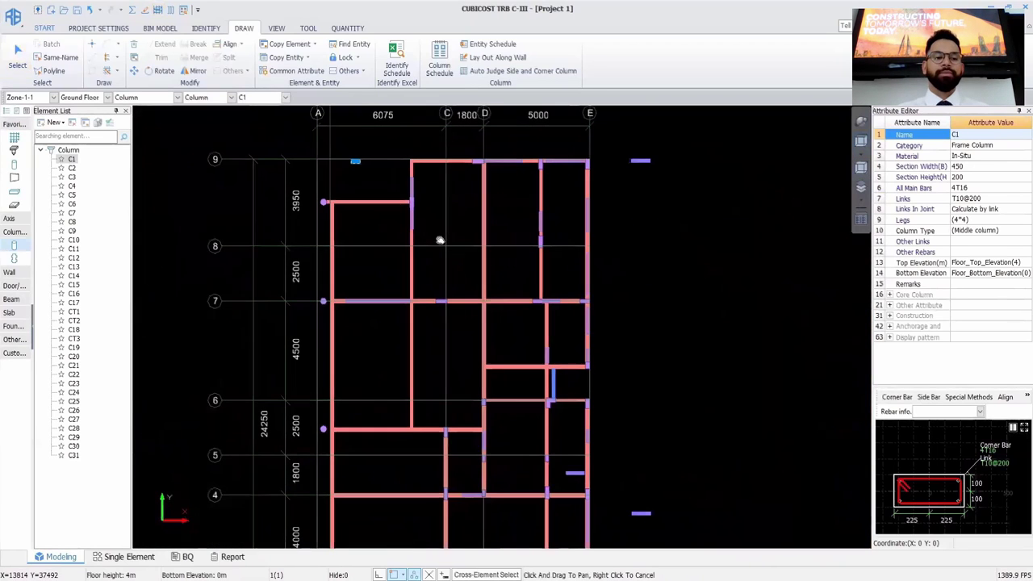
Step: Switch to beams and add the 05. Beam Schedule drawing from Training Project Drawings
left_click(13, 232)
left_click(12, 272)
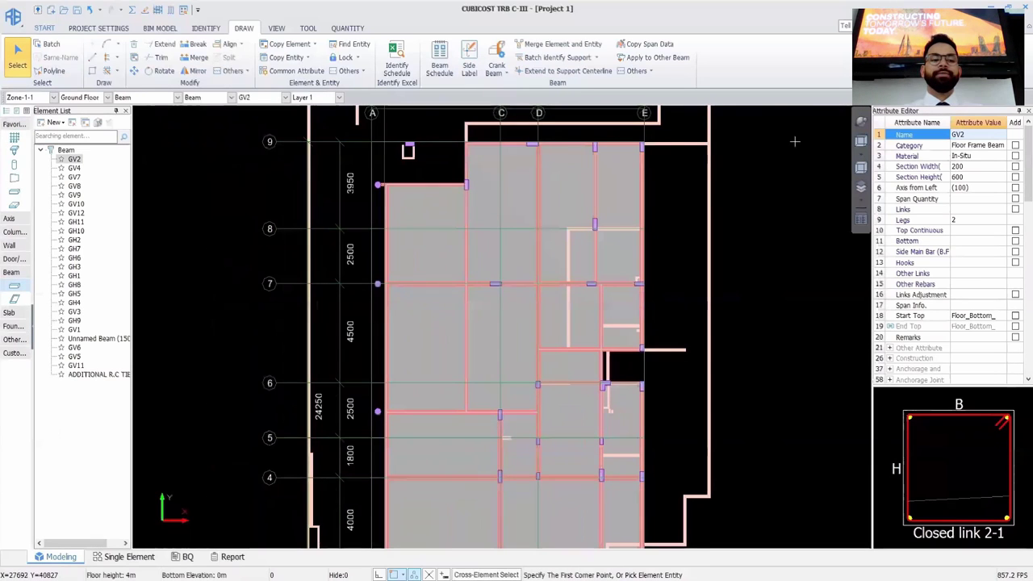
left_click(206, 28)
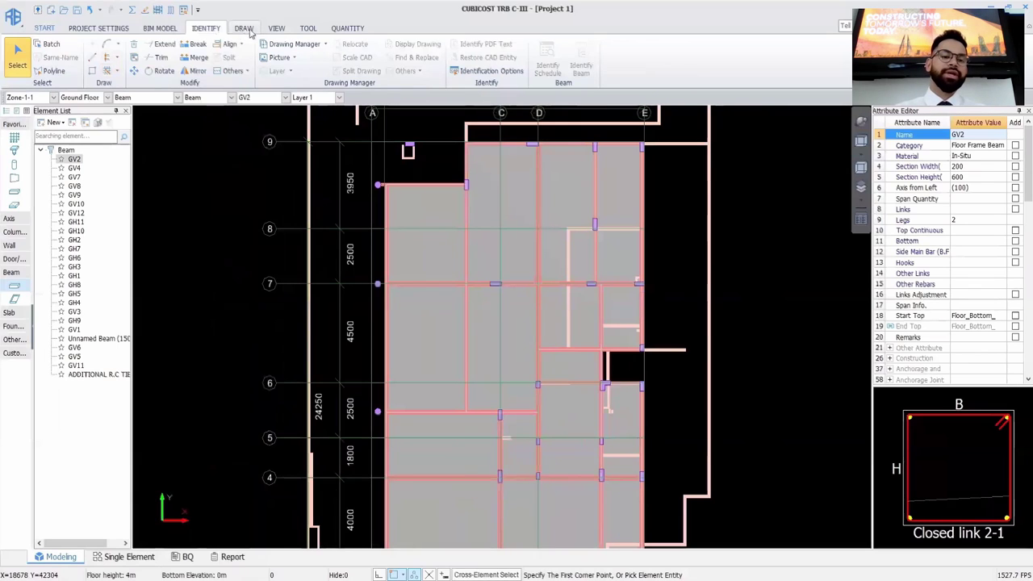
left_click(292, 43)
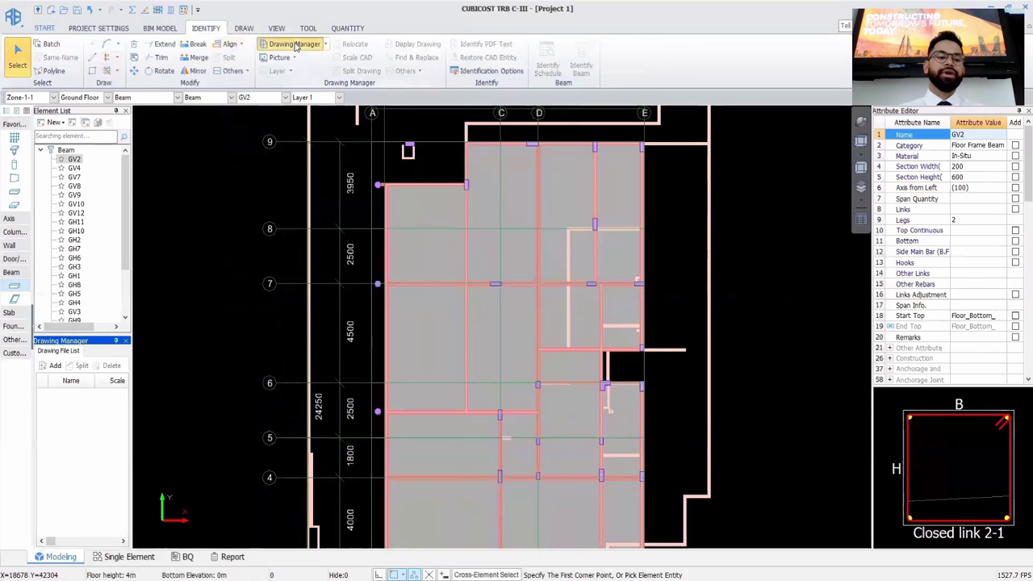
left_click(55, 364)
double_click(301, 246)
double_click(301, 247)
double_click(302, 250)
double_click(295, 260)
double_click(303, 261)
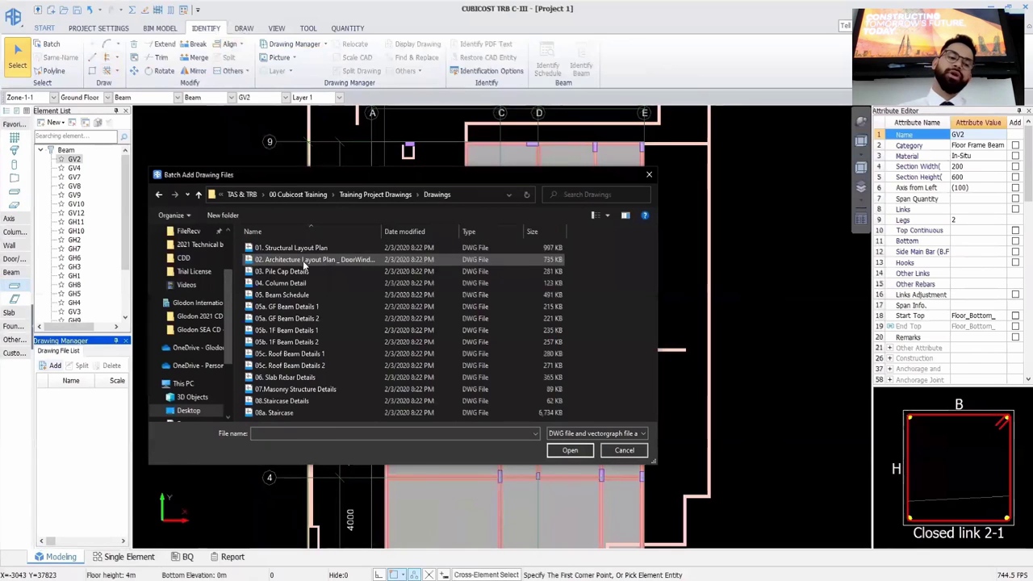
double_click(313, 290)
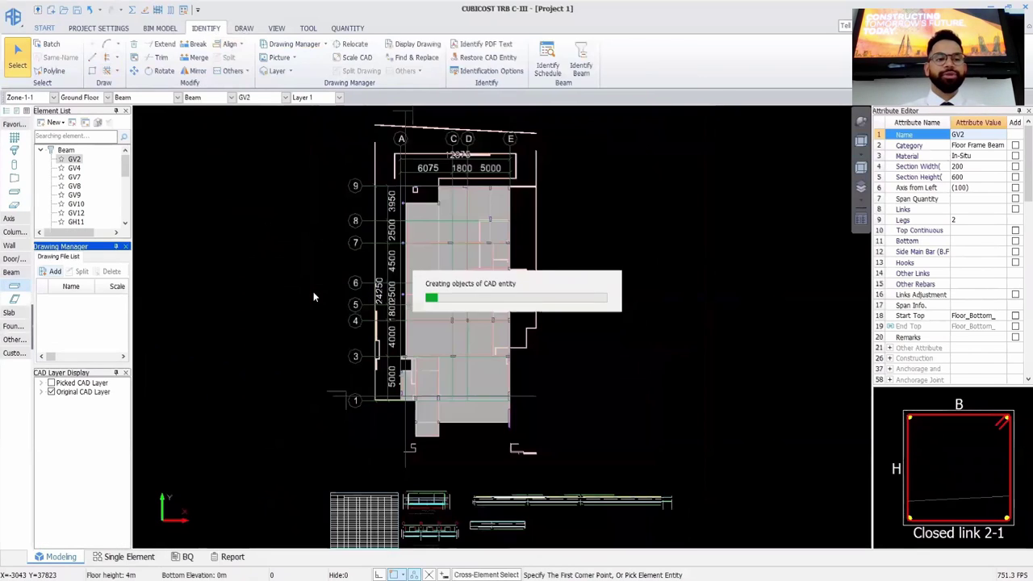
Step: Zoom to the simply supported beam schedule table and start Identify Schedule
scroll(473, 295, "down", 2)
scroll(391, 312, "up", 3)
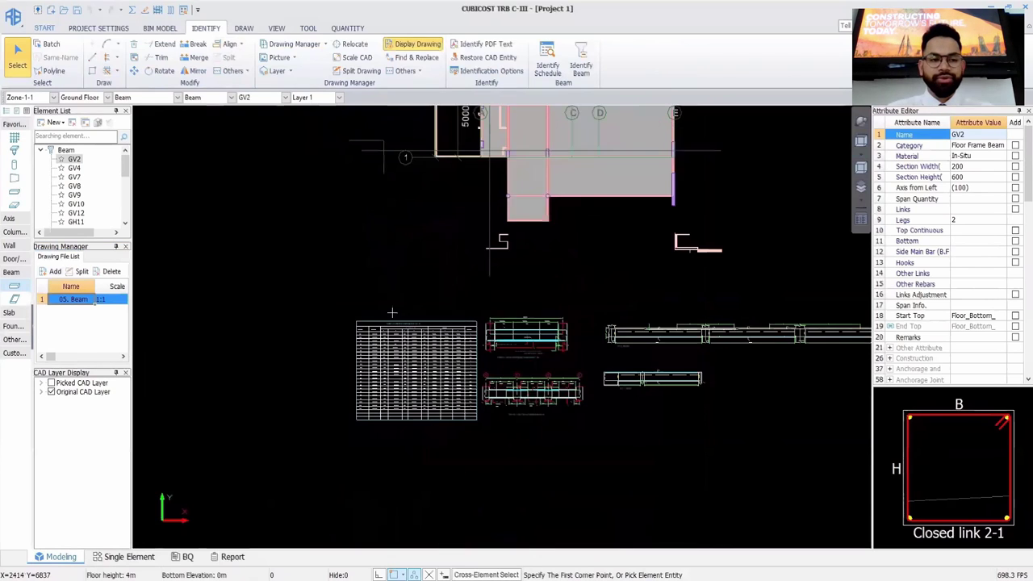
scroll(391, 312, "up", 5)
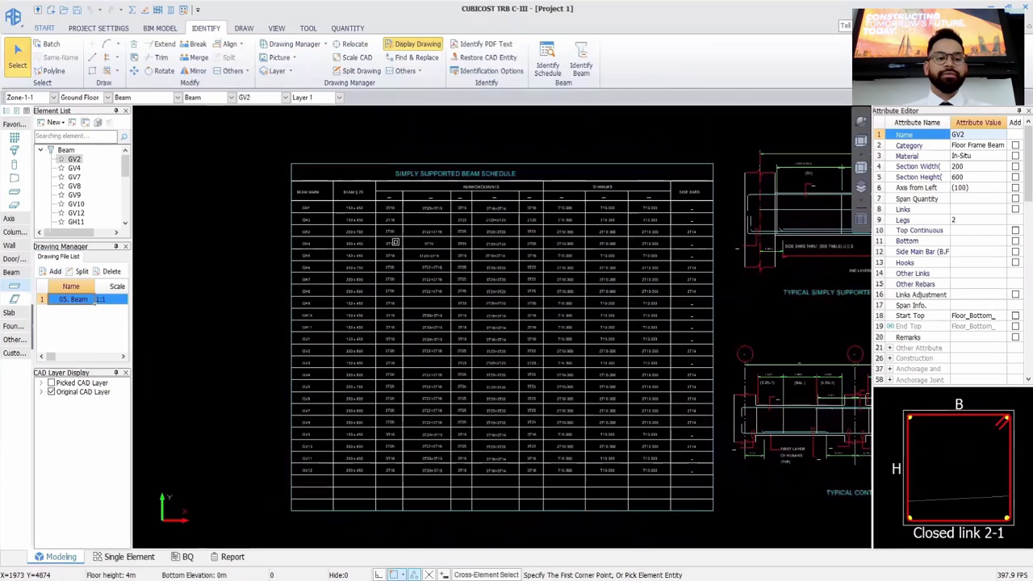
left_click(547, 64)
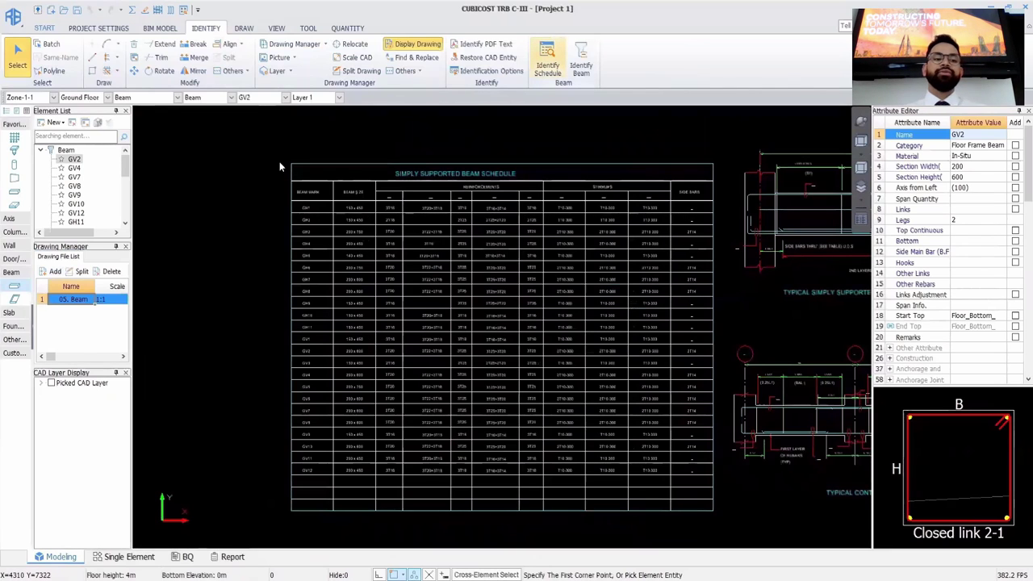
Step: Pick the beam schedule table and delete its empty first column
left_click(491, 343)
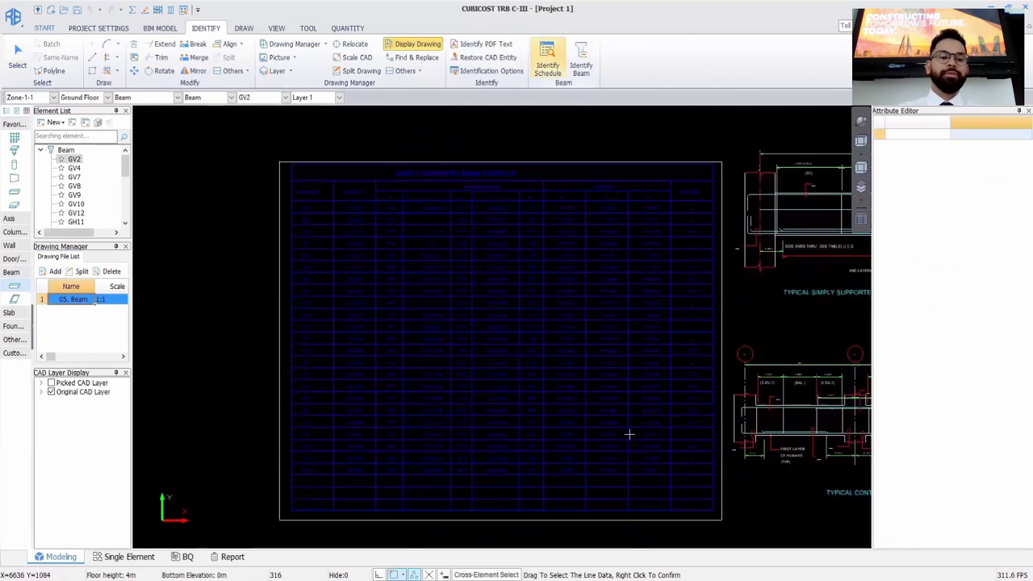
right_click(629, 434)
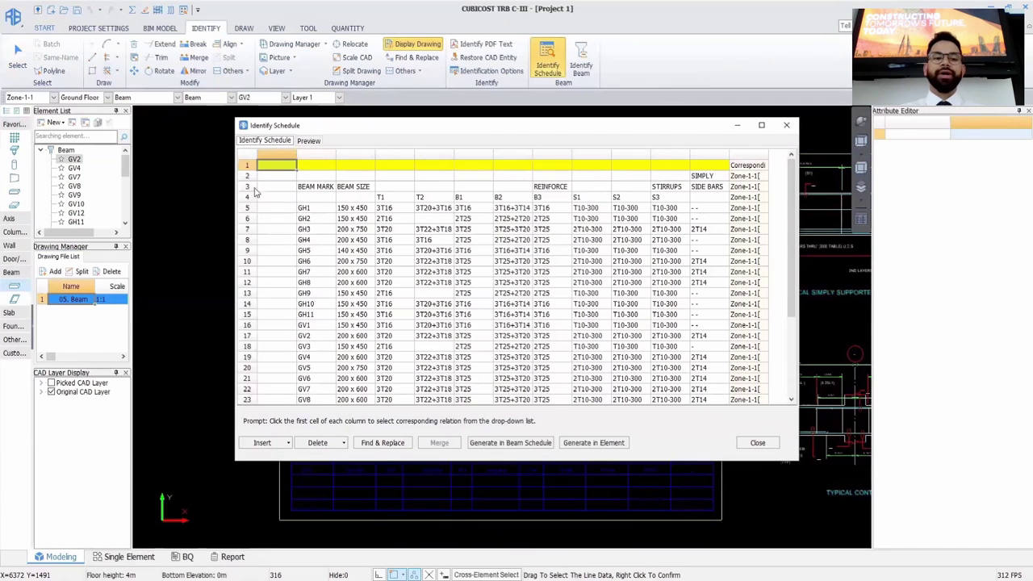
right_click(277, 154)
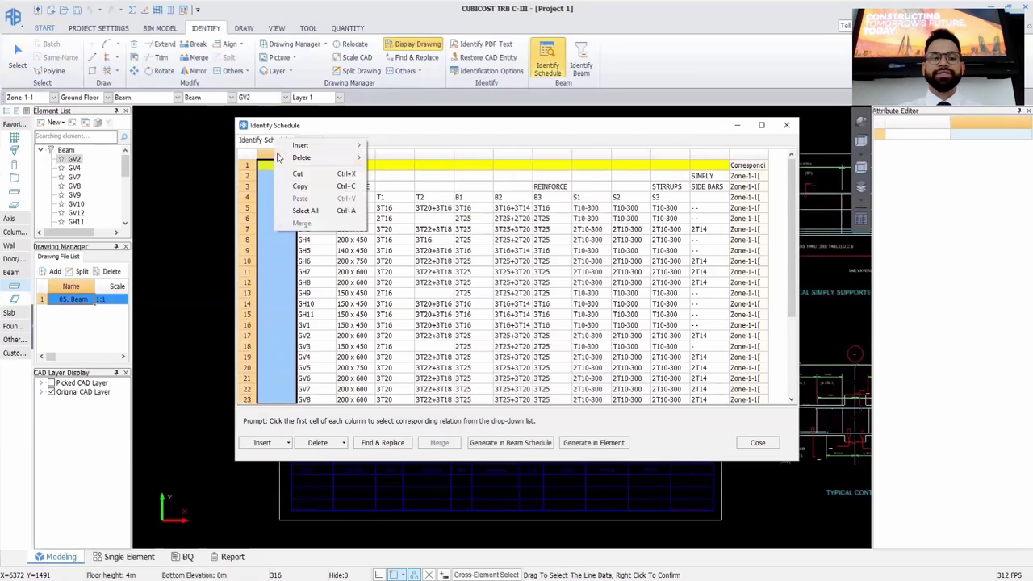
mouse_move(325, 159)
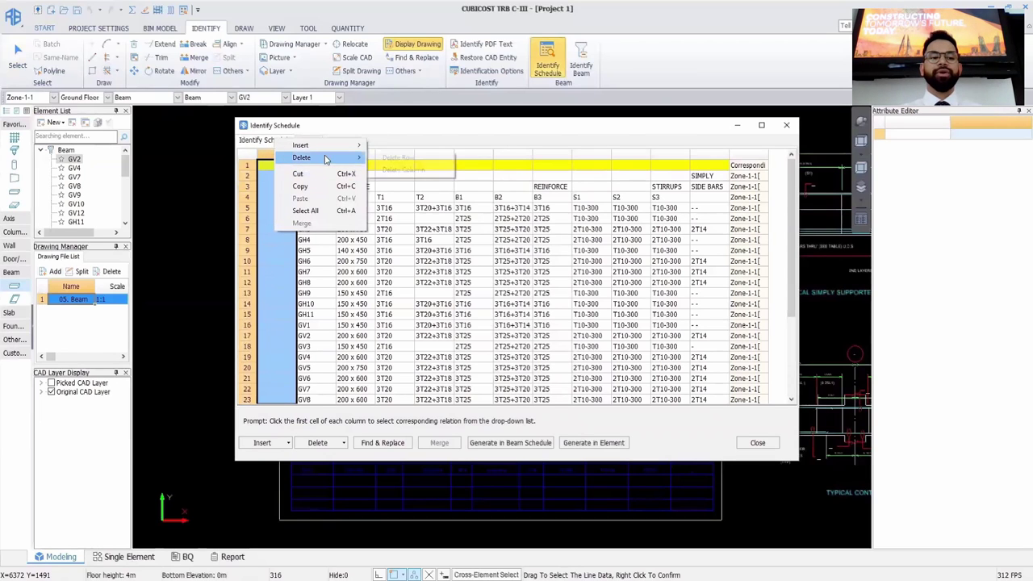
left_click(399, 169)
left_click(547, 298)
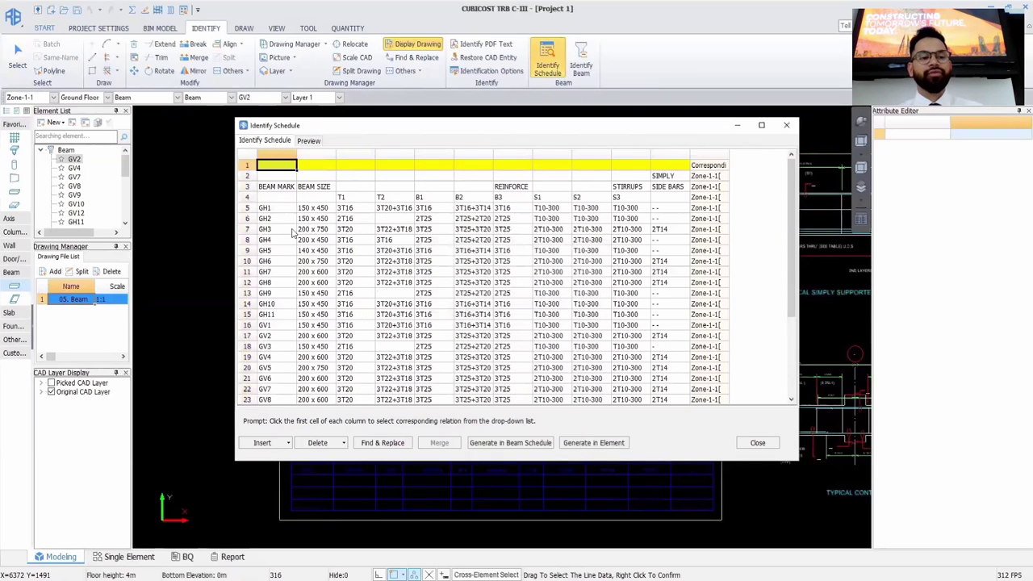
Step: Map the first columns to Beam, Width*Height and Top 1st for T1
left_click(288, 167)
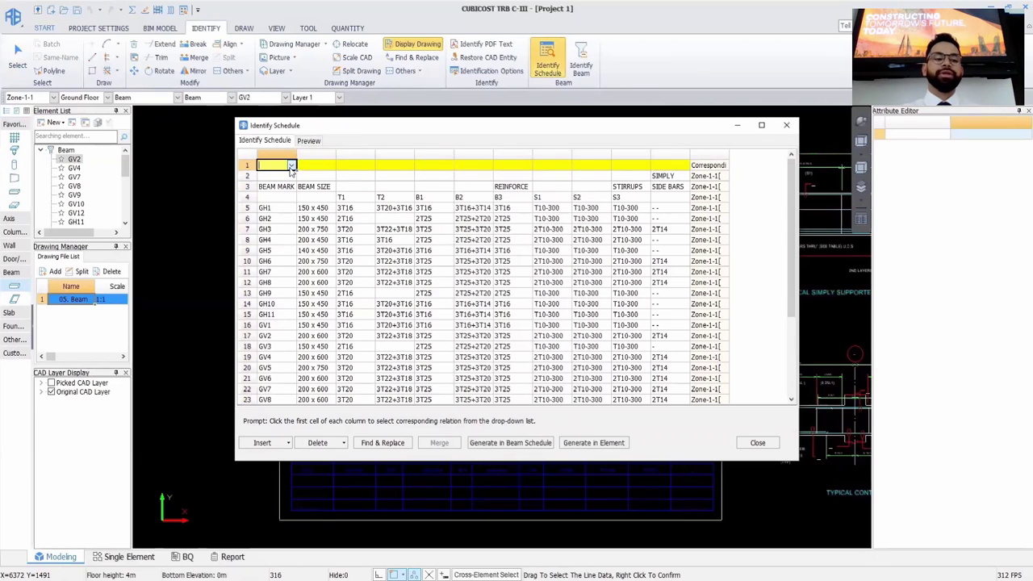
left_click(292, 166)
left_click(294, 178)
left_click(326, 164)
left_click(329, 165)
left_click(331, 165)
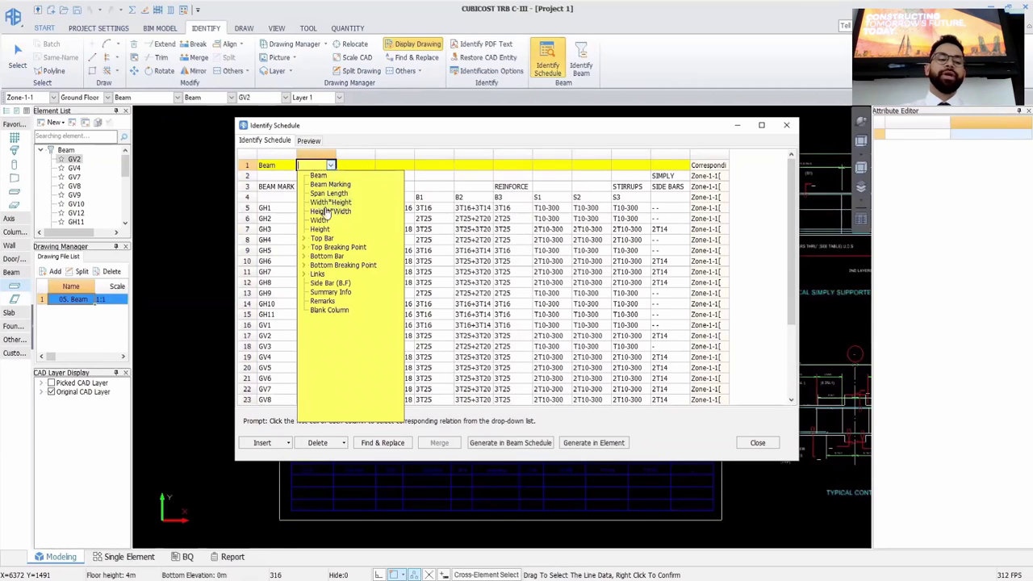
left_click(339, 202)
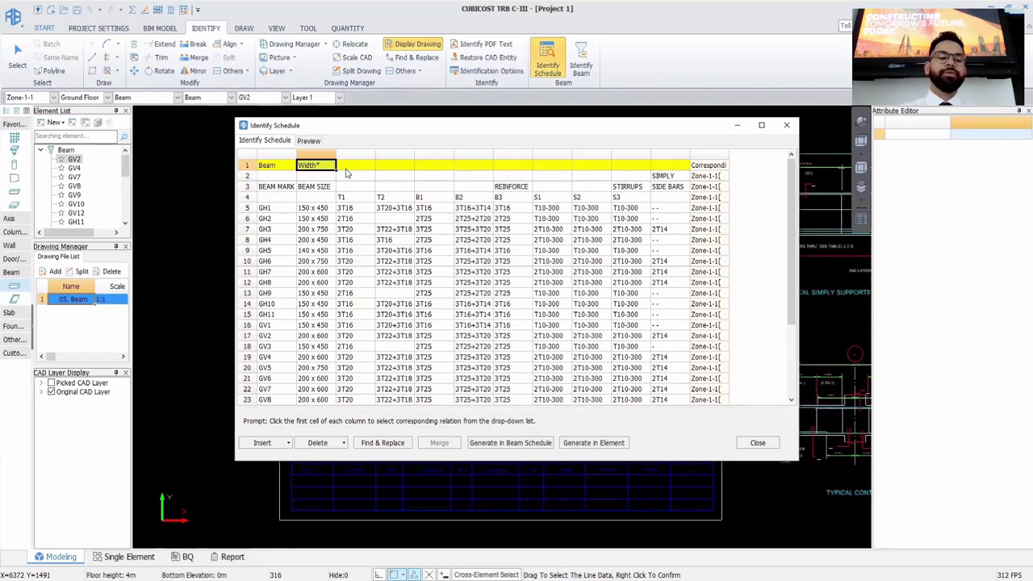
left_click(346, 167)
left_click(369, 166)
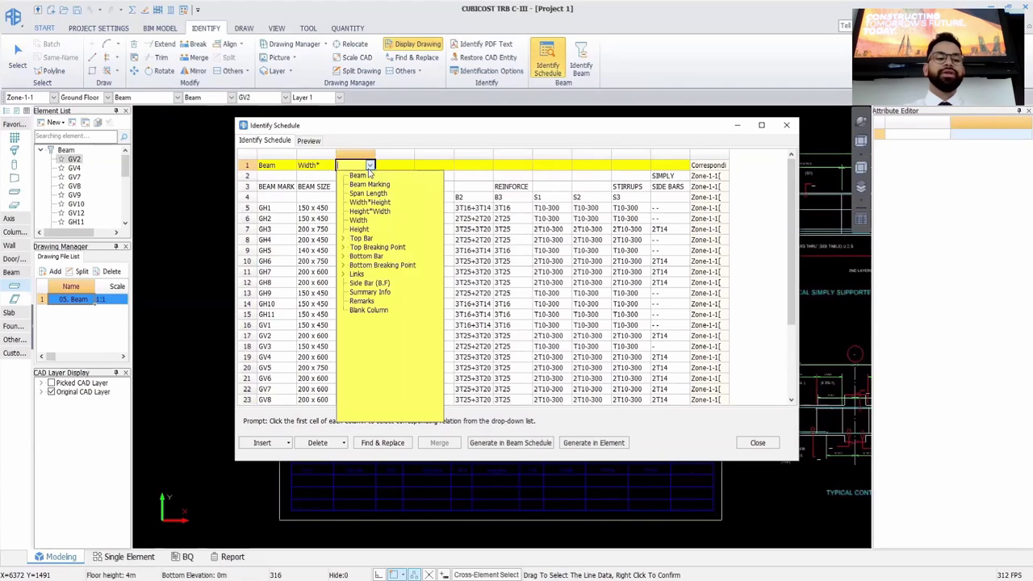
left_click(344, 240)
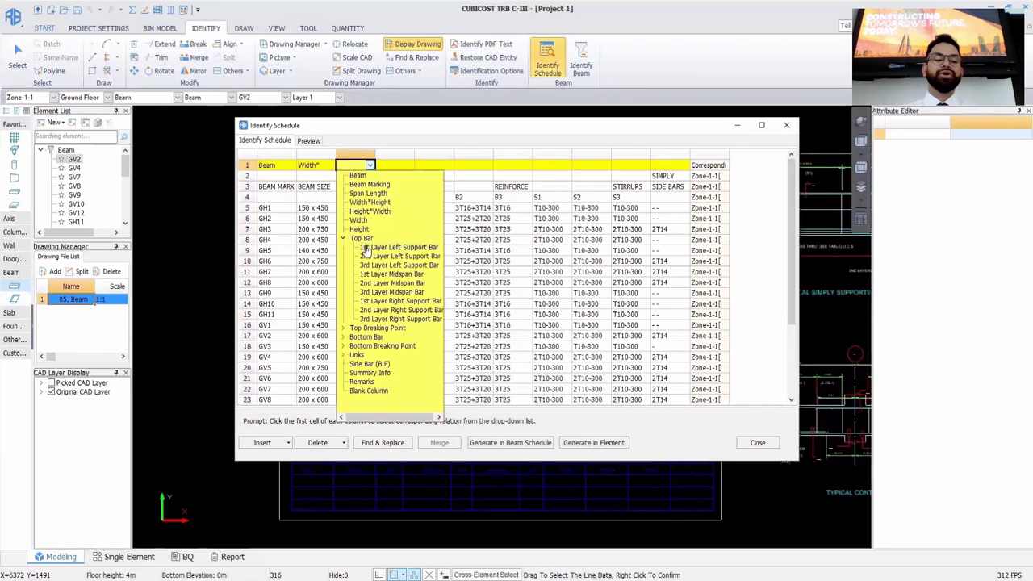
left_click(379, 248)
Step: Map T2 to Top 1st and B1, B2, B3 to Bottom 1st
left_click(410, 166)
left_click(428, 248)
left_click(444, 165)
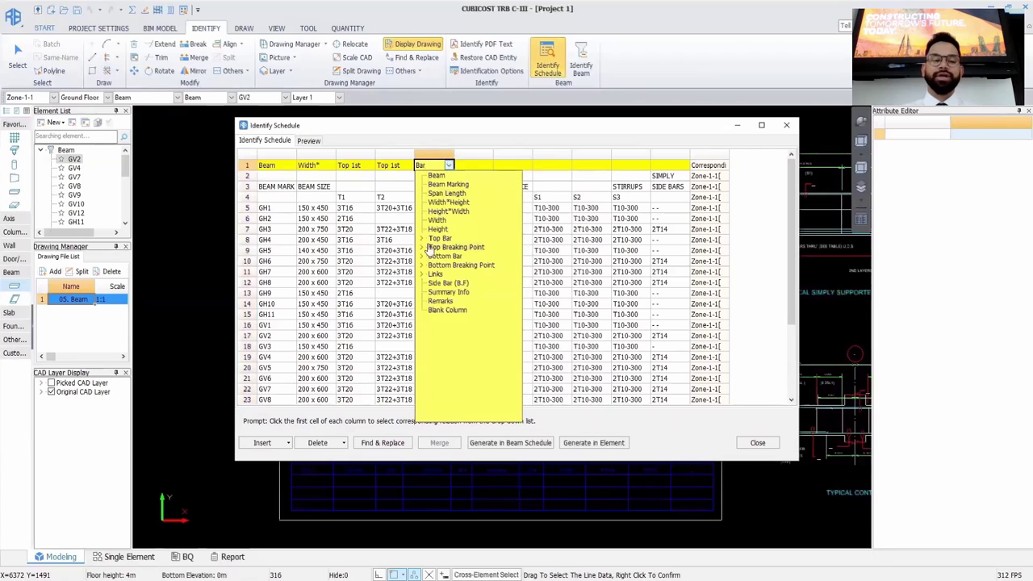
left_click(422, 257)
left_click(457, 266)
left_click(489, 165)
left_click(462, 256)
left_click(497, 265)
left_click(528, 166)
left_click(501, 256)
left_click(537, 265)
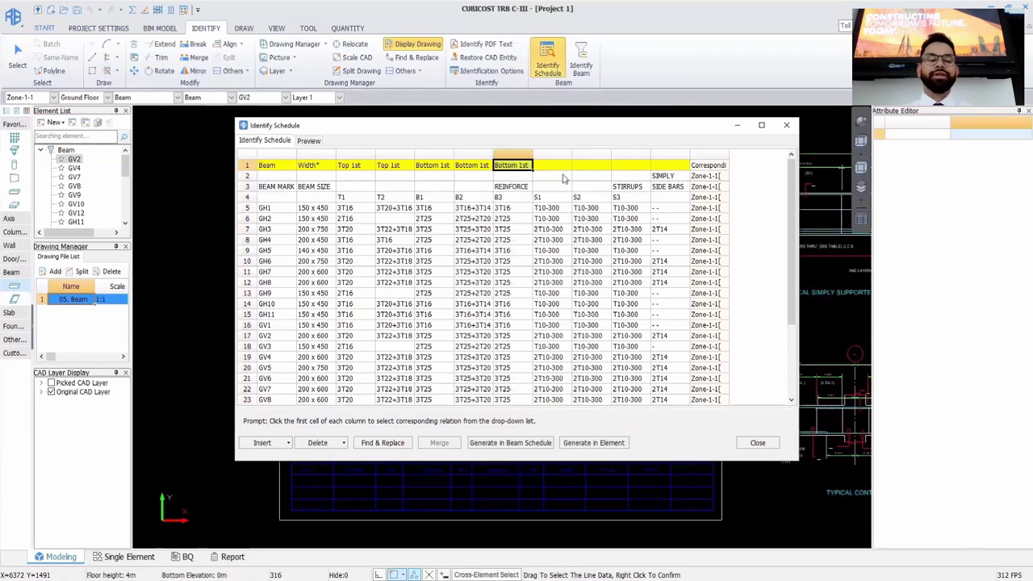
Step: Map S1 to left links, S2 to right links, S3 to Link, side bars to Side Bar (B.F)
left_click(567, 165)
left_click(539, 275)
left_click(577, 292)
left_click(606, 166)
left_click(580, 275)
left_click(617, 301)
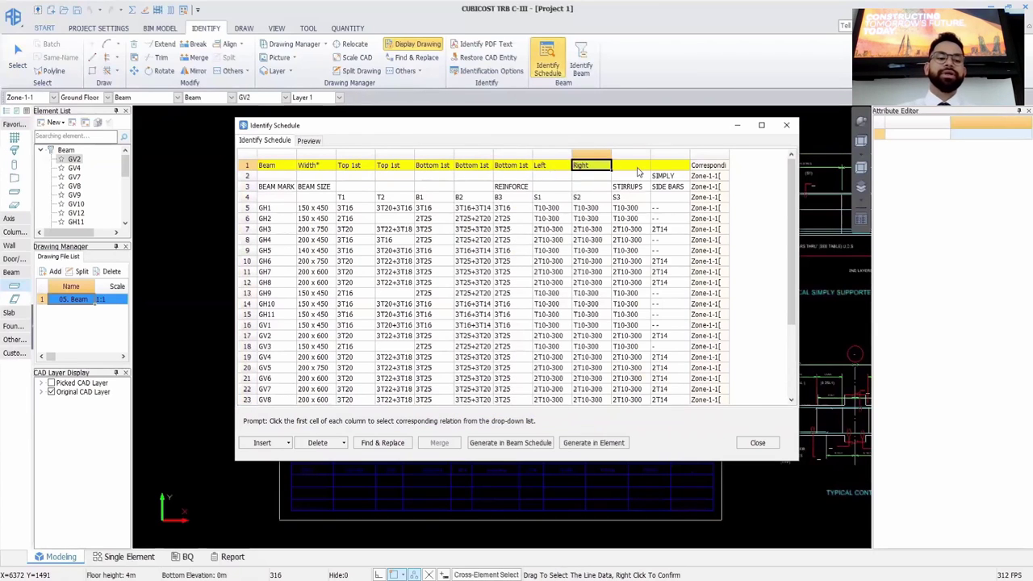
left_click(618, 166)
left_click(626, 274)
left_click(647, 283)
left_click(669, 166)
left_click(679, 284)
Step: Clear the '- -' placeholders from the side bar column cells
left_click(669, 218)
key("Delete")
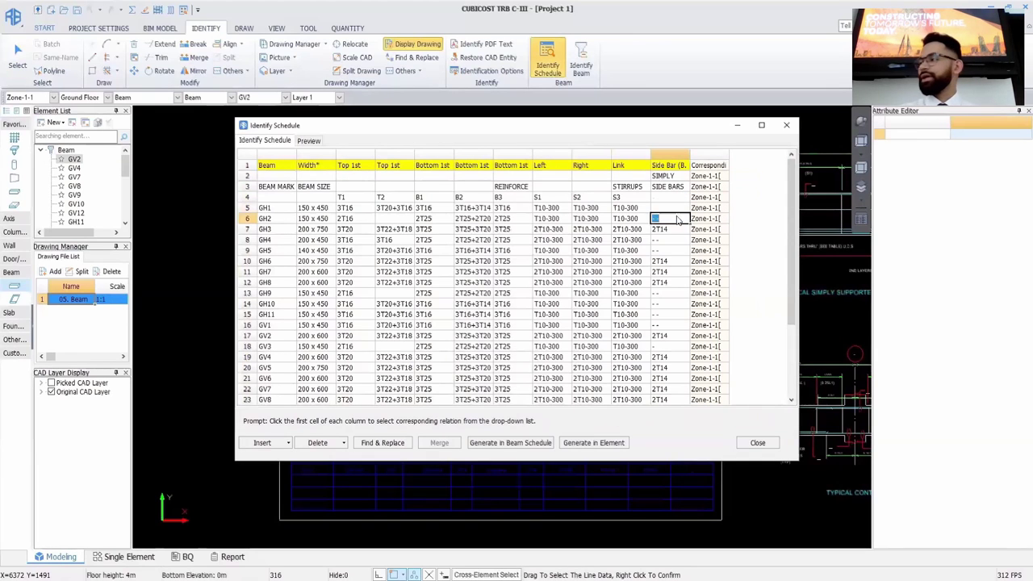
left_click(669, 314)
key("Delete")
left_click(669, 346)
key("Delete")
scroll(677, 355, "down", 2)
left_click(677, 367)
scroll(678, 378, "up", 2)
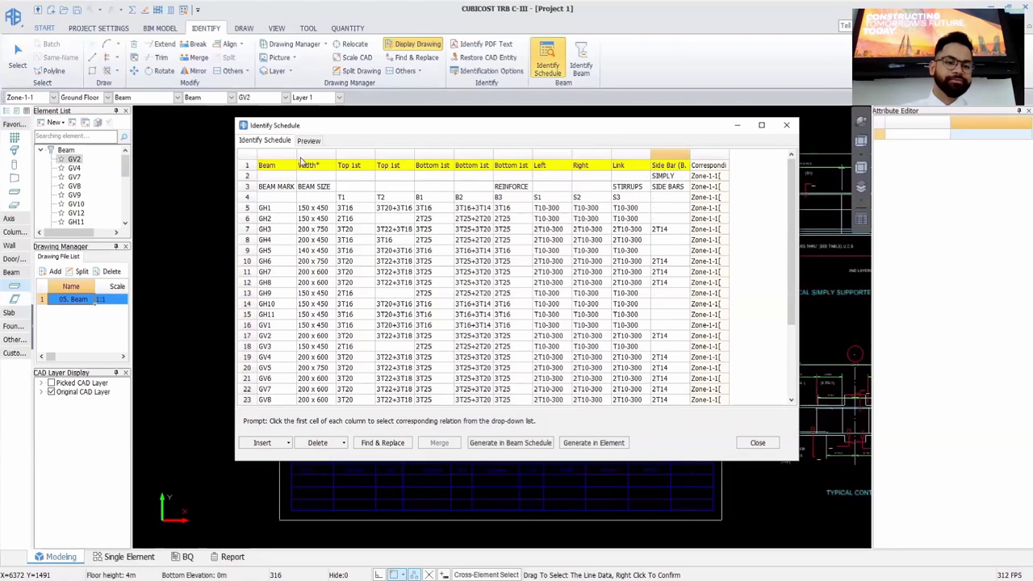
Step: Delete the BEAM MARK and T1/T2 header rows
left_click(250, 175)
right_click(262, 173)
left_click(275, 183)
left_click(548, 299)
right_click(262, 173)
left_click(275, 184)
Step: Finish the header deletion, build the beam schedule, and synchronize the GH1–GV beam data to the model
left_click(548, 298)
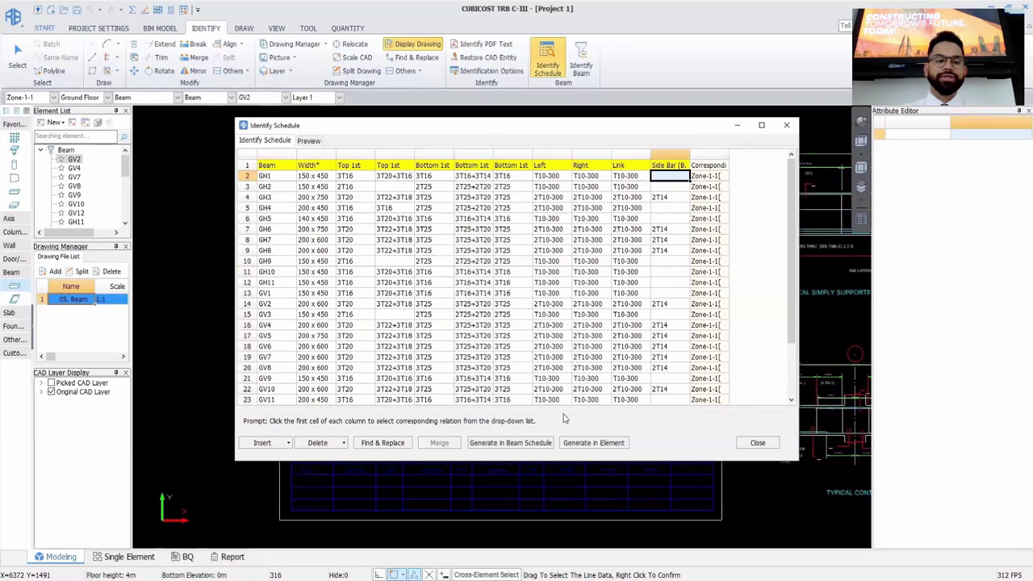
left_click(530, 442)
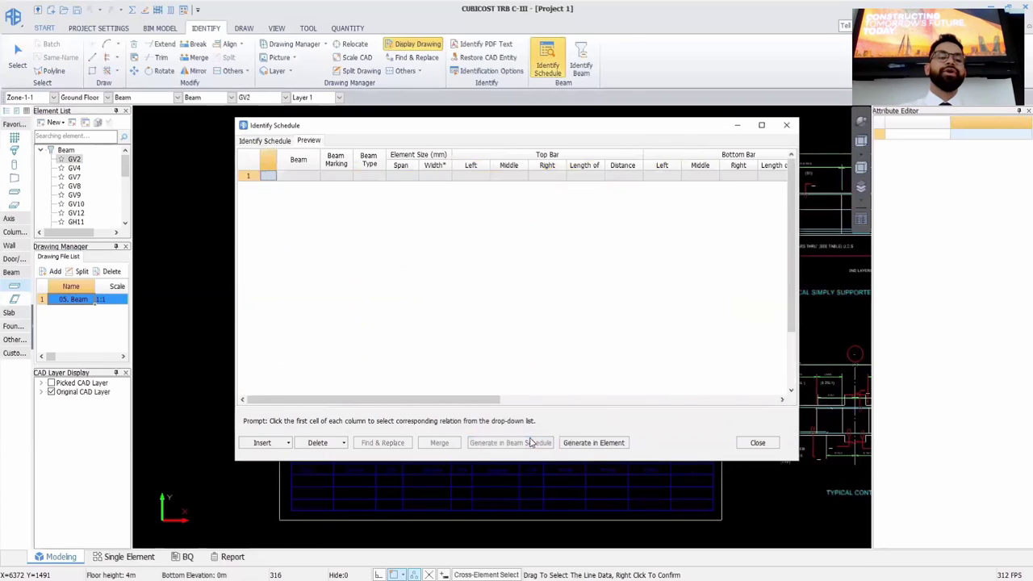
left_click(549, 300)
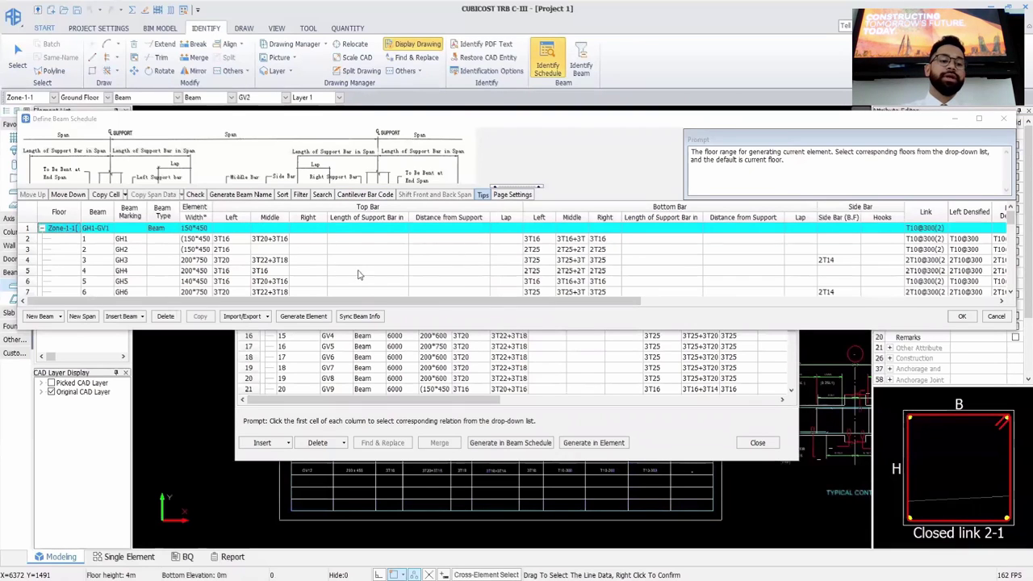
left_click(365, 317)
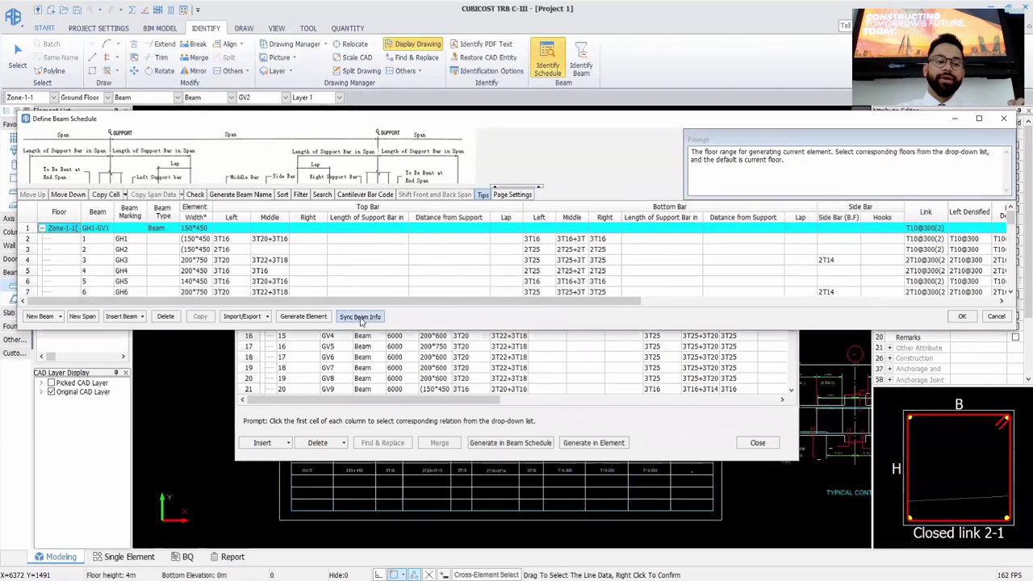
left_click(541, 440)
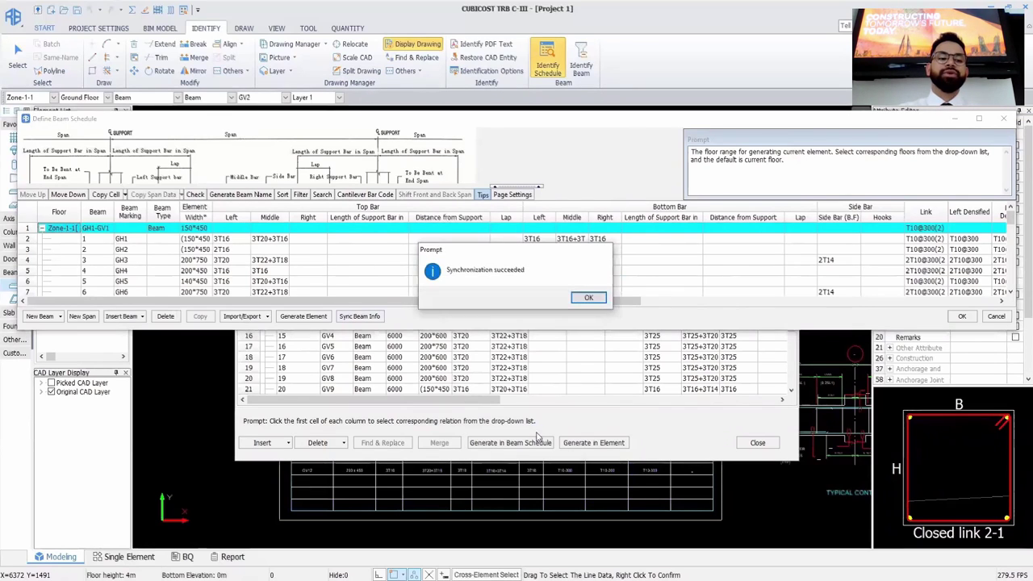
left_click(588, 298)
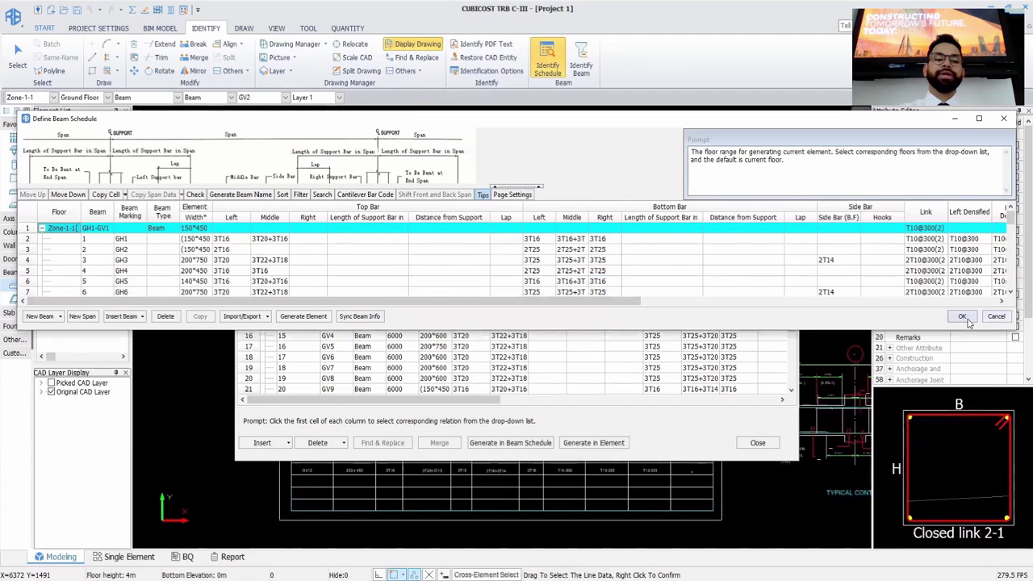
left_click(962, 316)
Step: Close schedule identification and calculate the Ground Floor rebar with F9
left_click(759, 444)
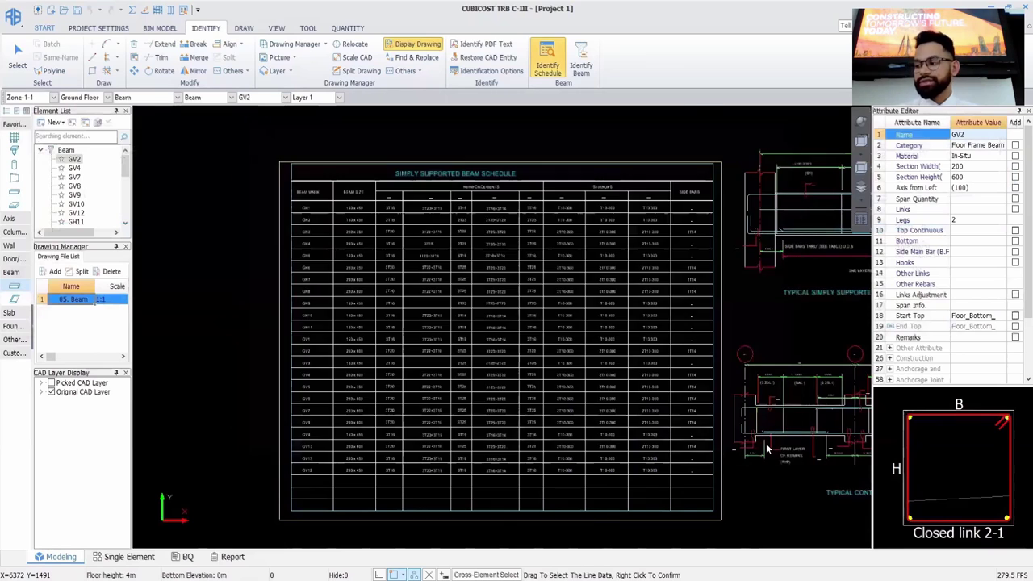
scroll(473, 231, "up", 5)
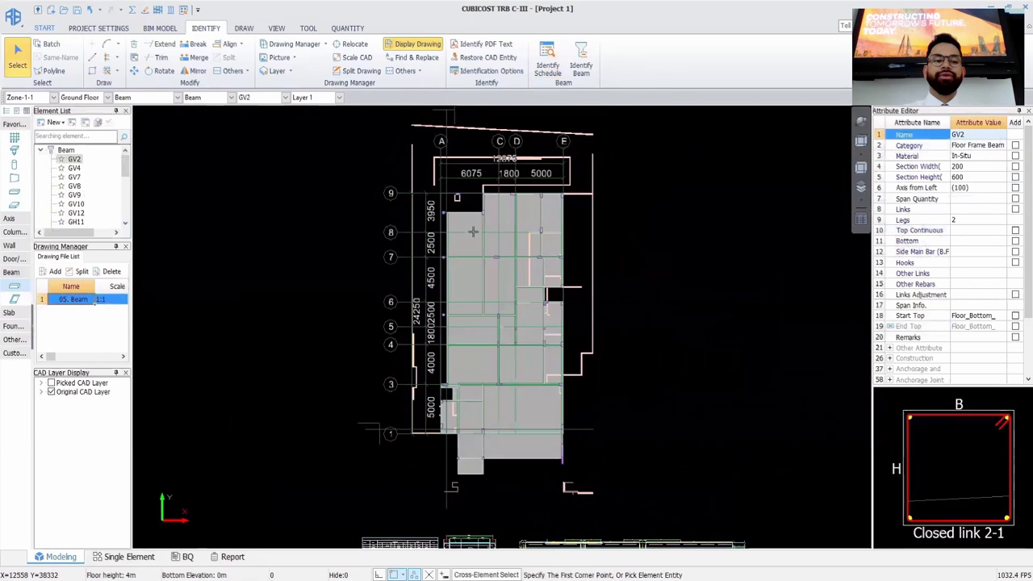
key("F9")
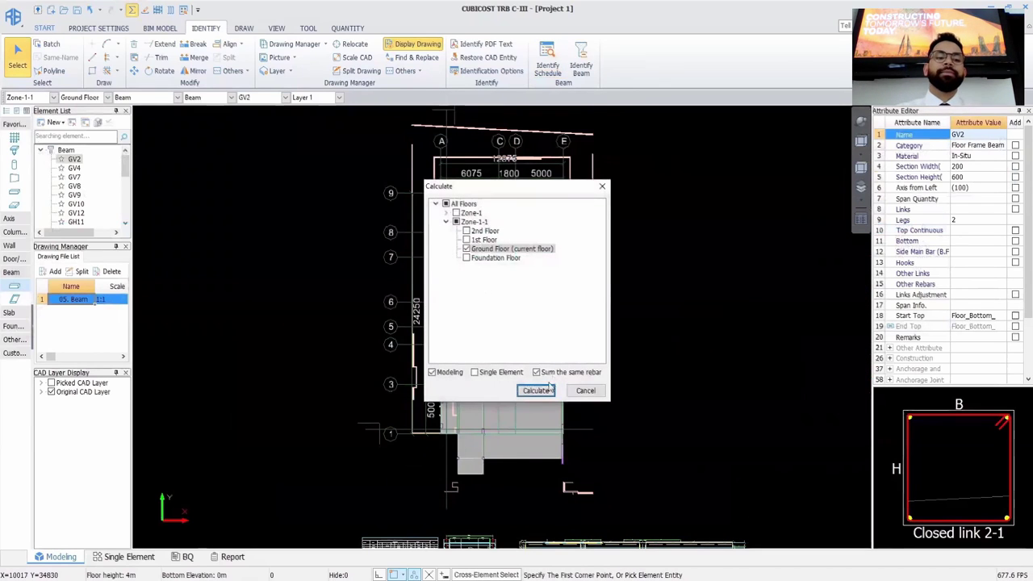
left_click(536, 390)
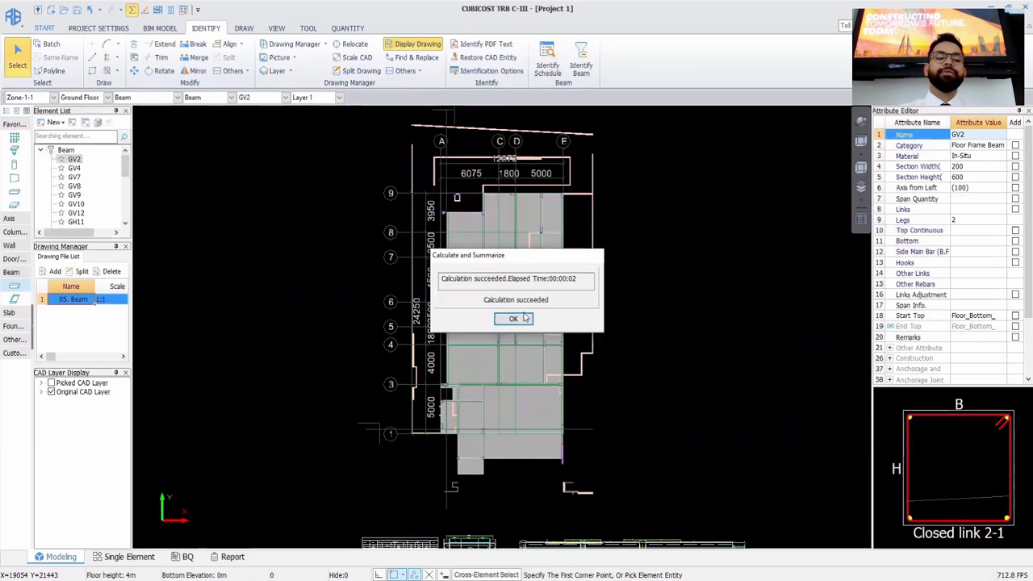
left_click(513, 317)
Step: Display the rebar of all Ground Floor beams in 3D and pick beam GH6
scroll(492, 220, "up", 2)
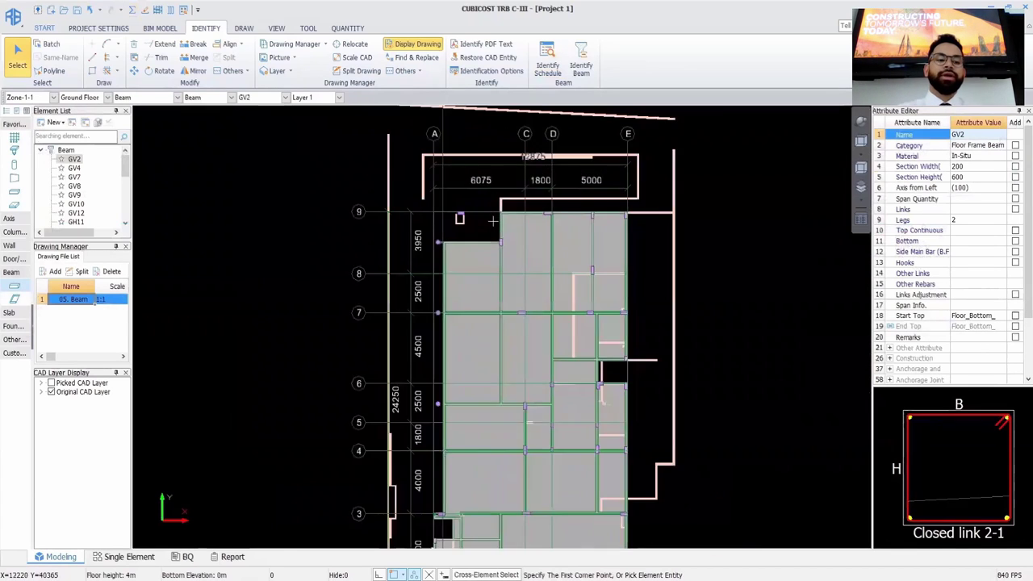
scroll(436, 241, "down", 1)
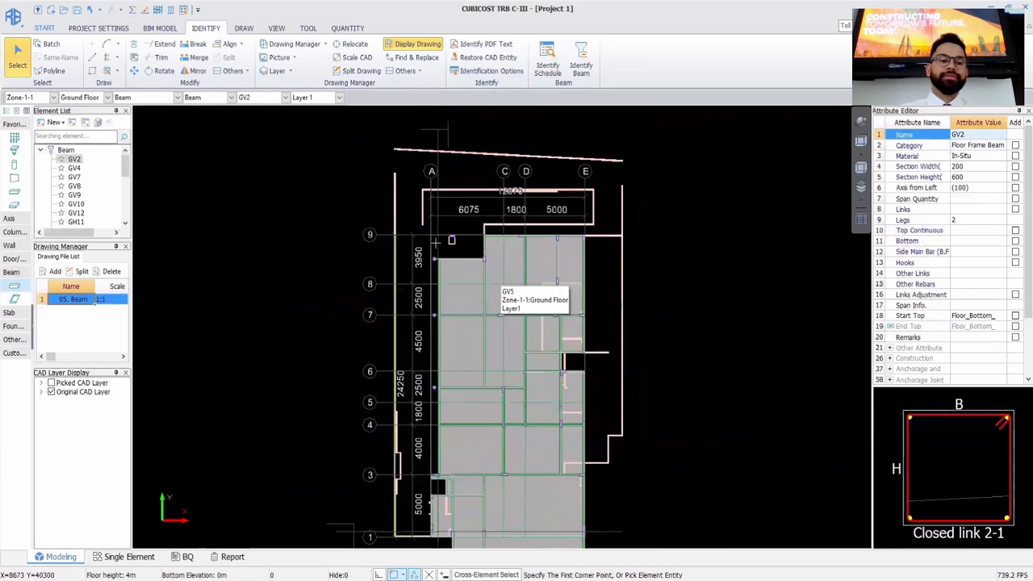
middle_click_drag(436, 241, 435, 213)
left_click(384, 169)
left_click(760, 423)
middle_click_drag(760, 423, 501, 322)
scroll(469, 308, "up", 5)
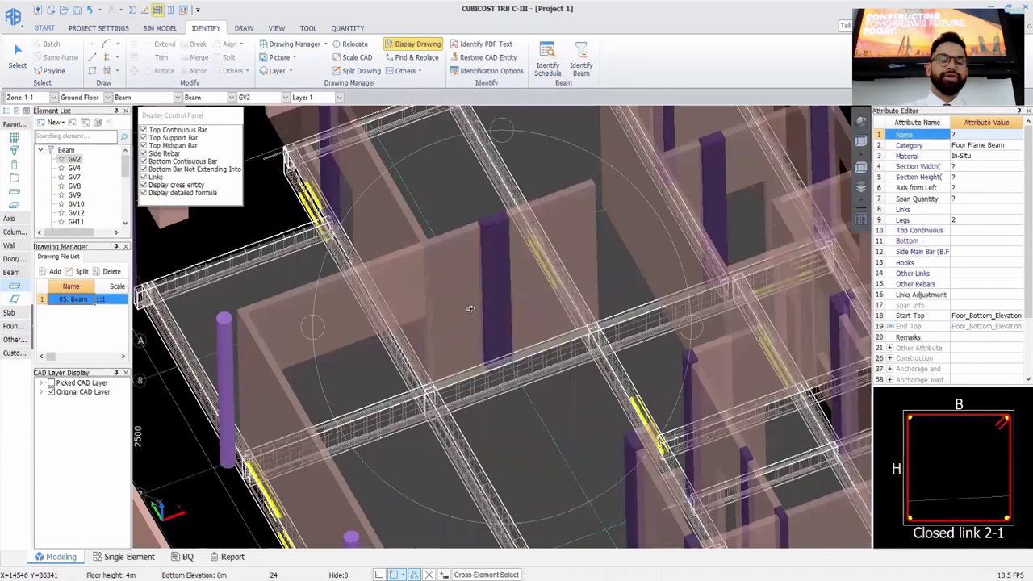
scroll(469, 309, "down", 3)
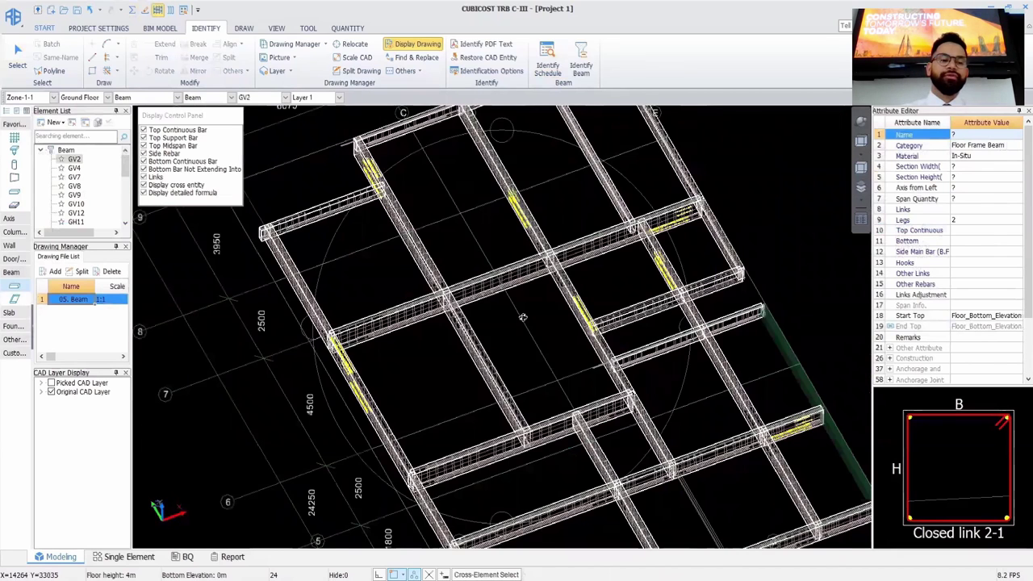
scroll(448, 361, "up", 2)
left_click(464, 367)
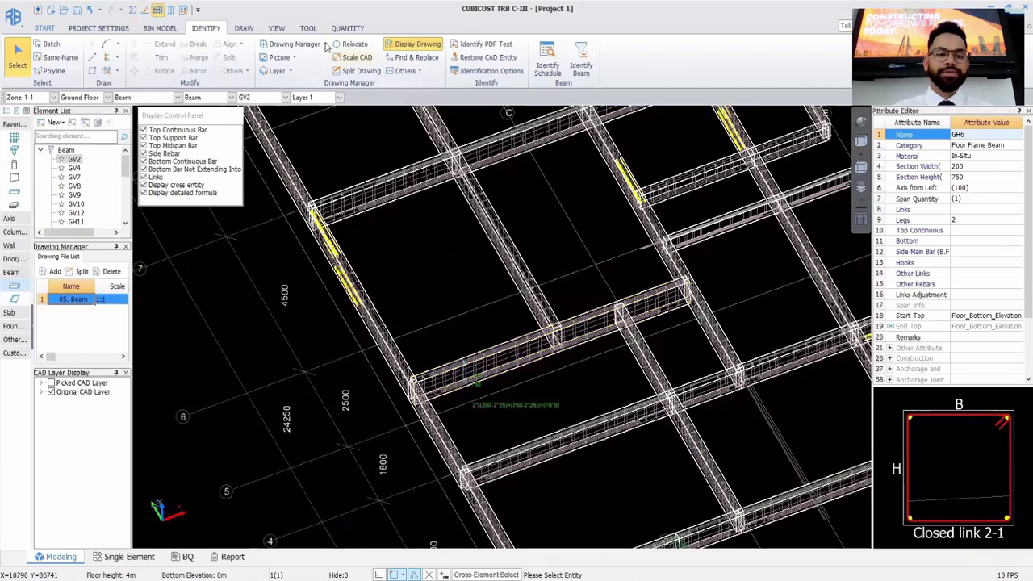
Step: Open GH6's Edit Rebar table, highlighting the row 1 support bar and row 10 link in 3D
left_click(348, 27)
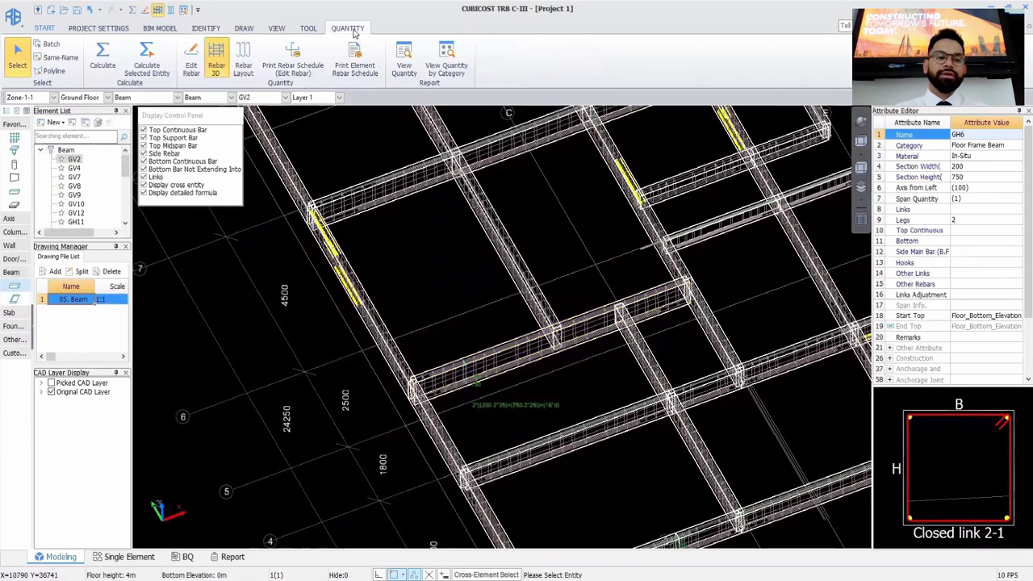
left_click(191, 66)
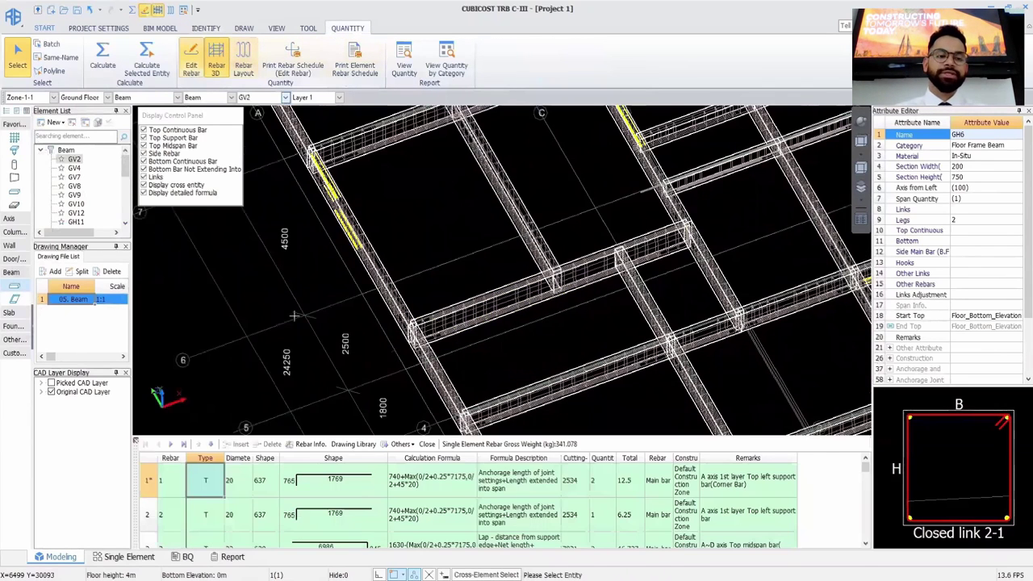
left_click(333, 480)
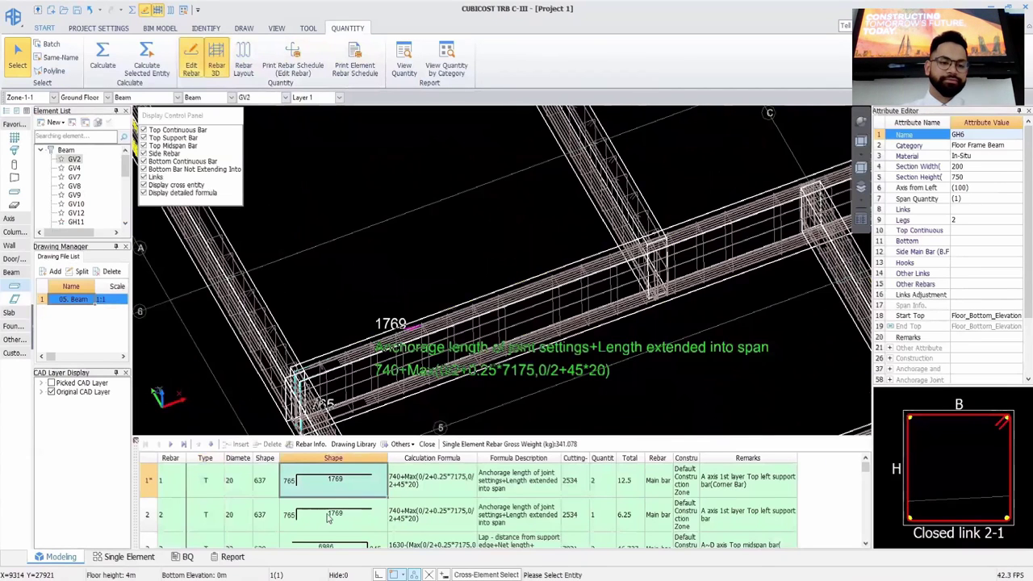
scroll(328, 519, "down", 4)
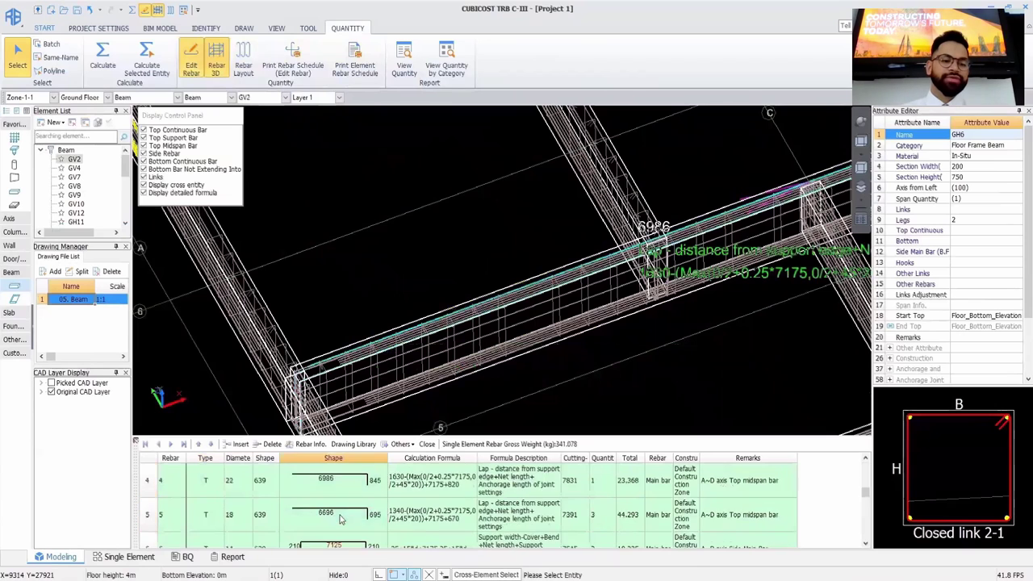
left_click(342, 512)
middle_click_drag(540, 390, 405, 410)
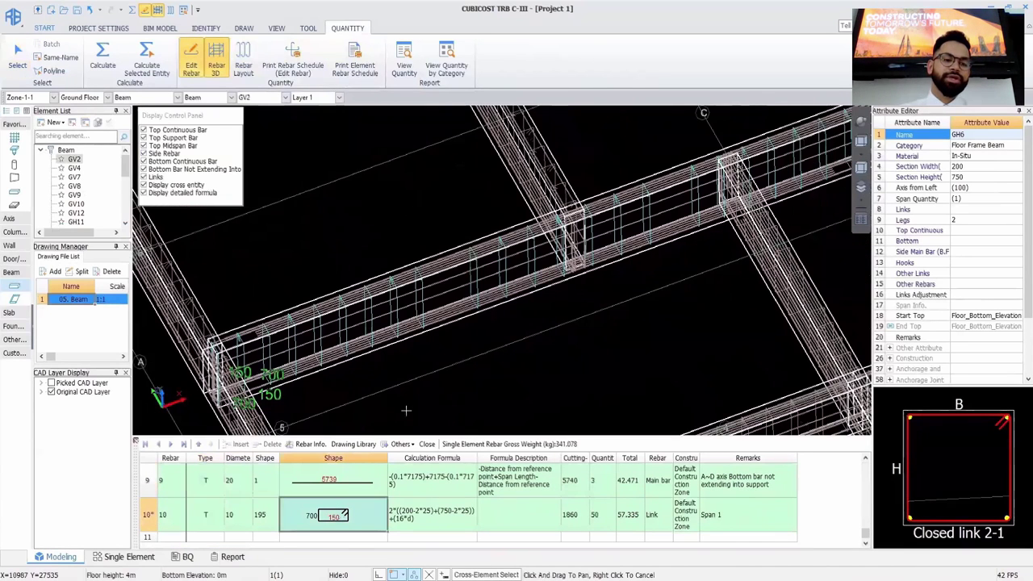
right_click(406, 411)
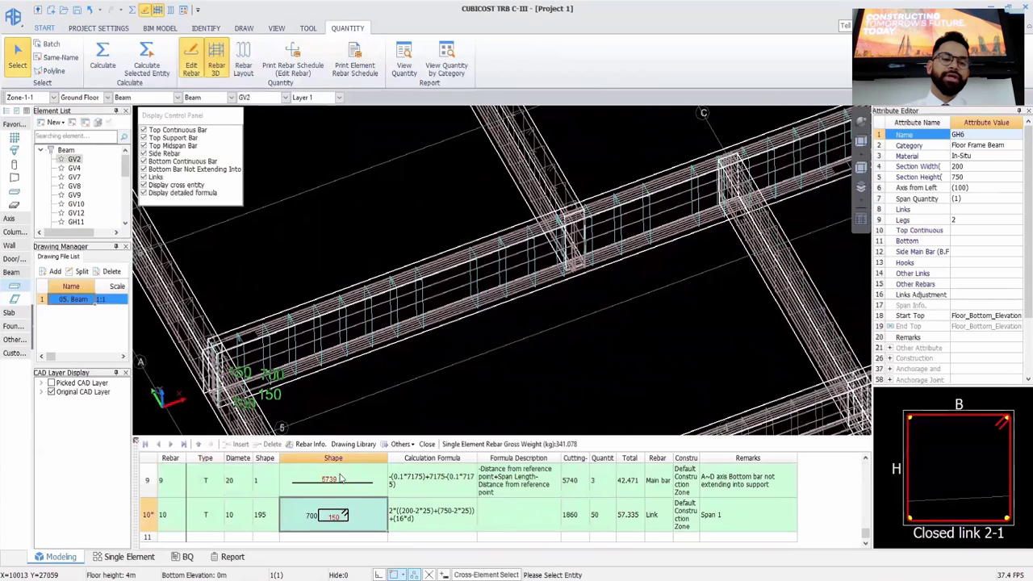
left_click(269, 352)
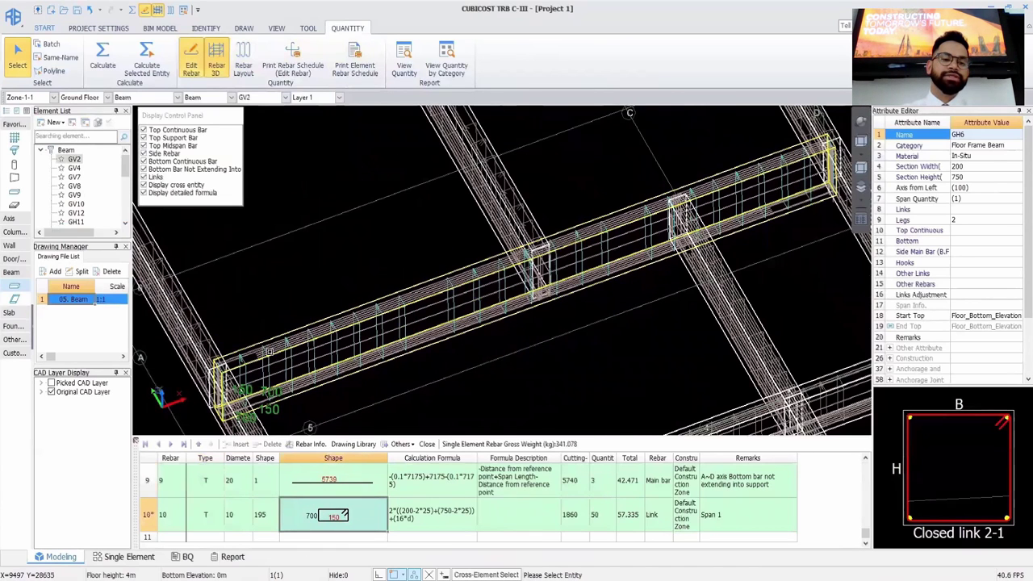
middle_click_drag(269, 352, 390, 299)
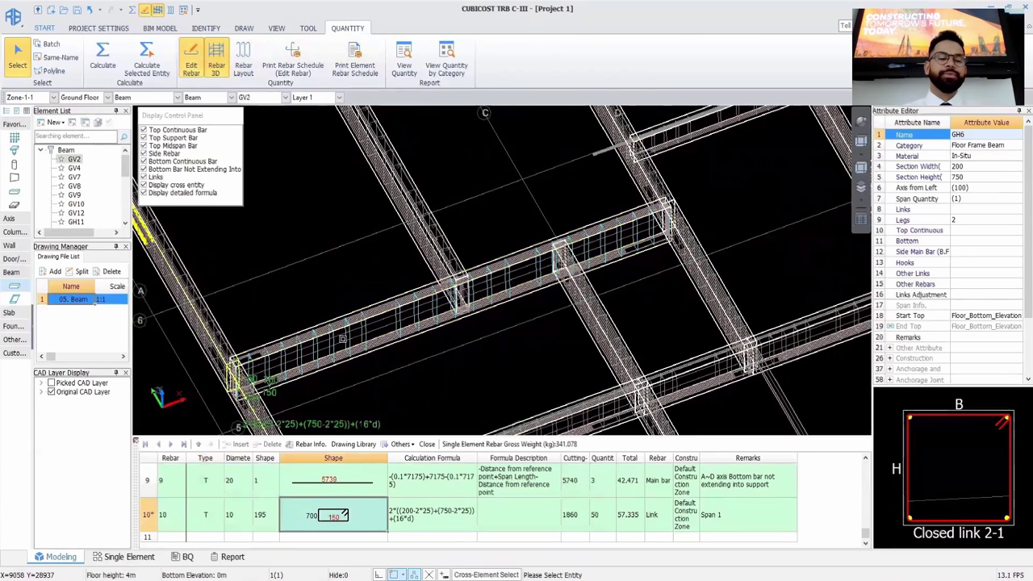
Step: Open the Rebar Schedule report and scroll through its 7533.096 kg Ground Floor total
left_click(237, 561)
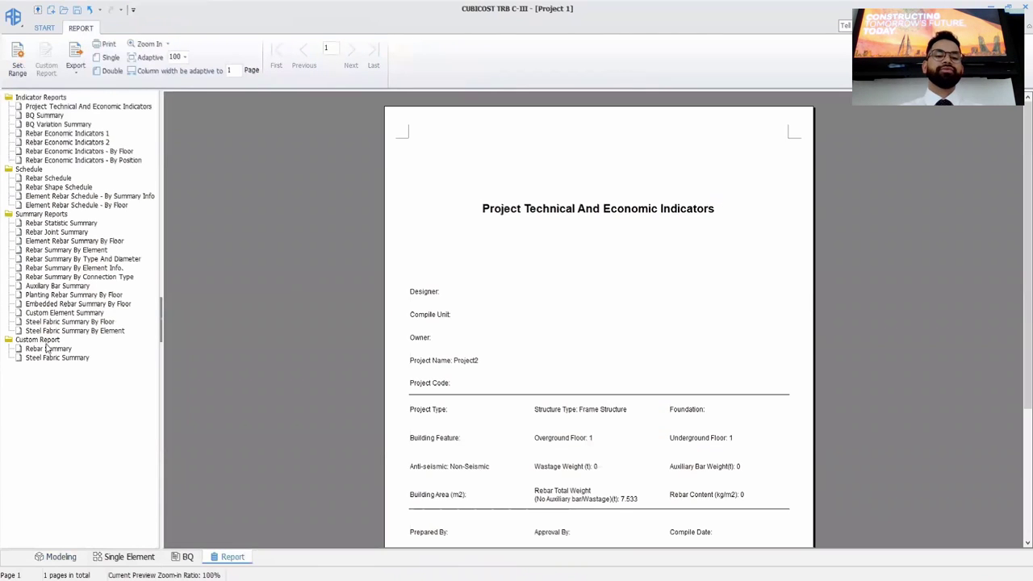
left_click(63, 181)
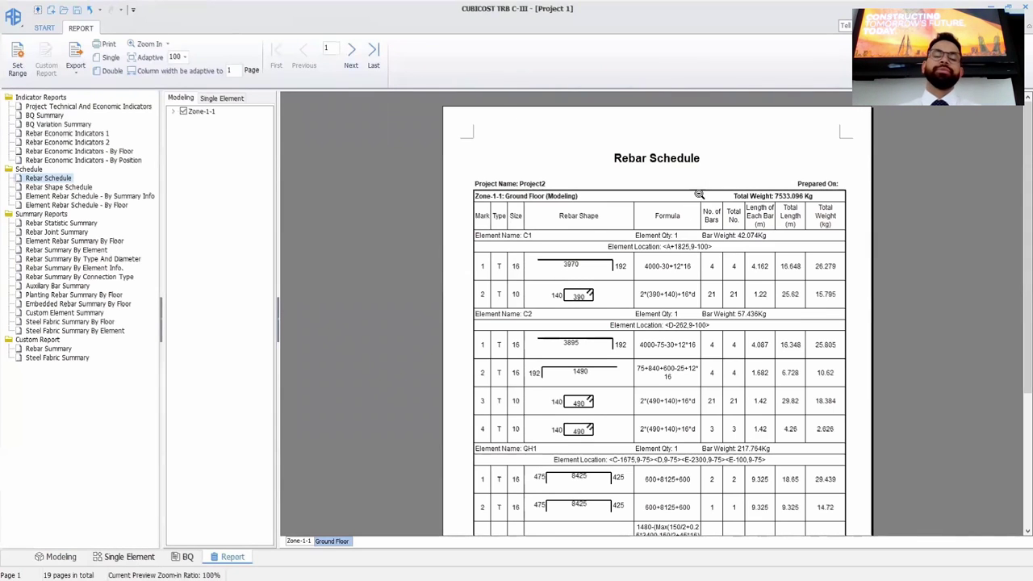
scroll(615, 326, "down", 5)
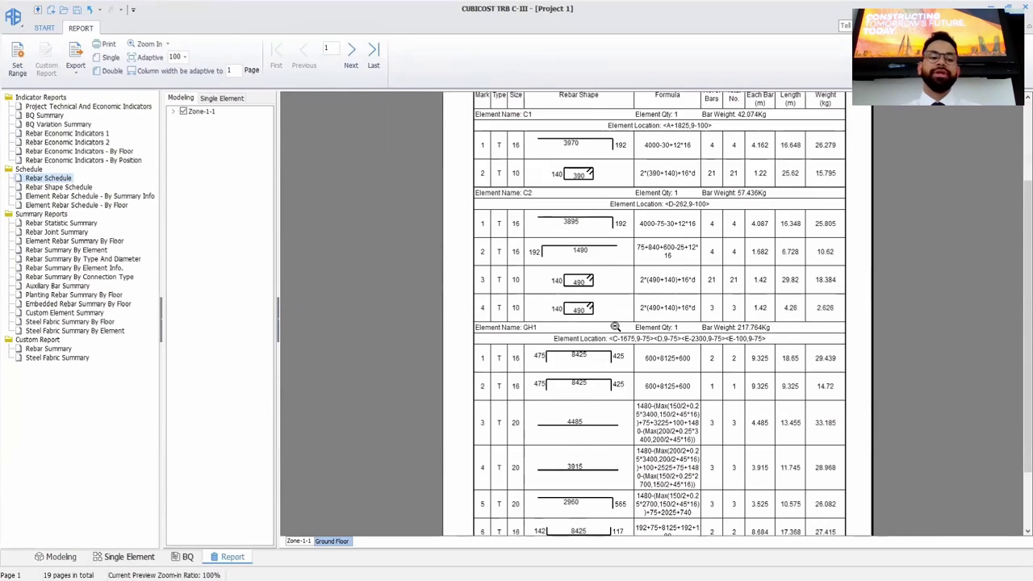
scroll(615, 326, "up", 5)
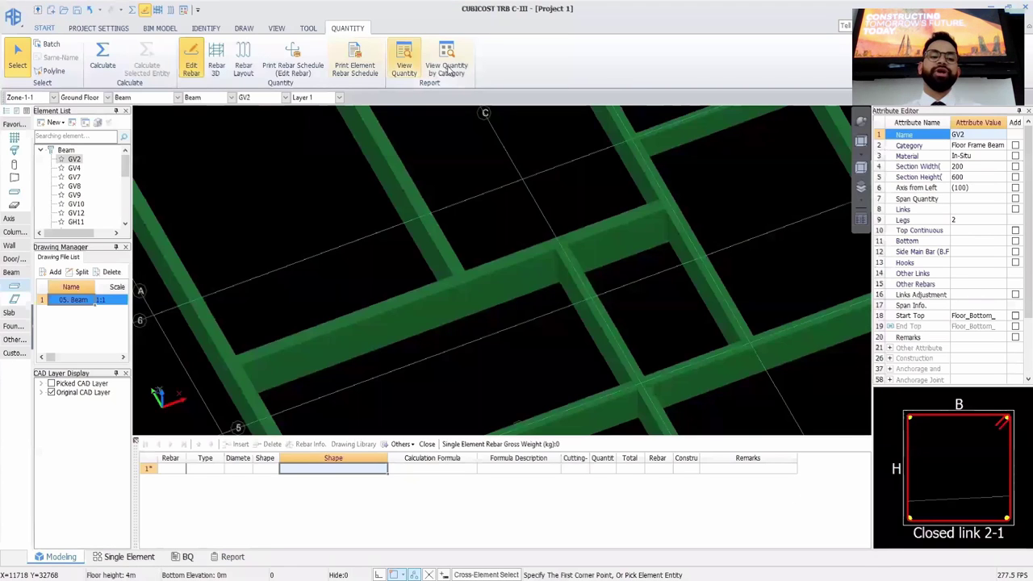
Step: Open the rebar classification summary for the whole Modeling range and maximize it
left_click(446, 64)
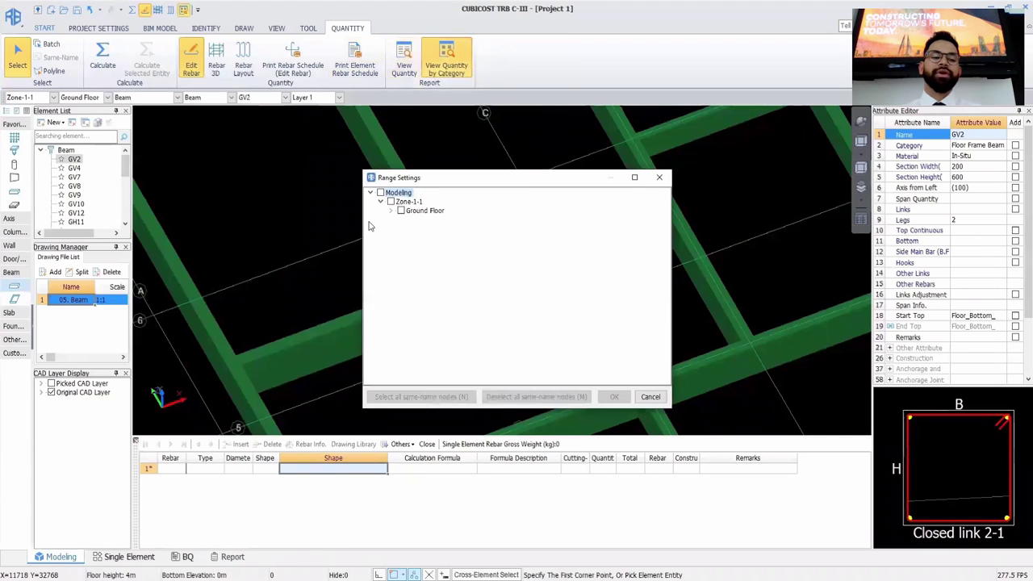
left_click(380, 193)
left_click(614, 396)
left_click(717, 165)
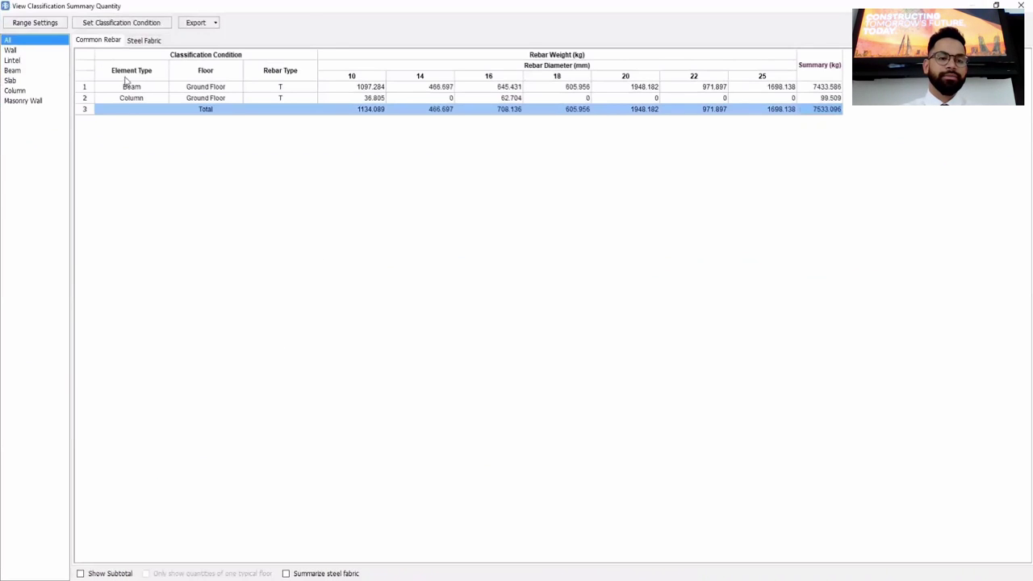
Step: Review the per-beam rebar weights (GH1 at 217.764), opening the export options but cancelling without exporting
left_click(24, 51)
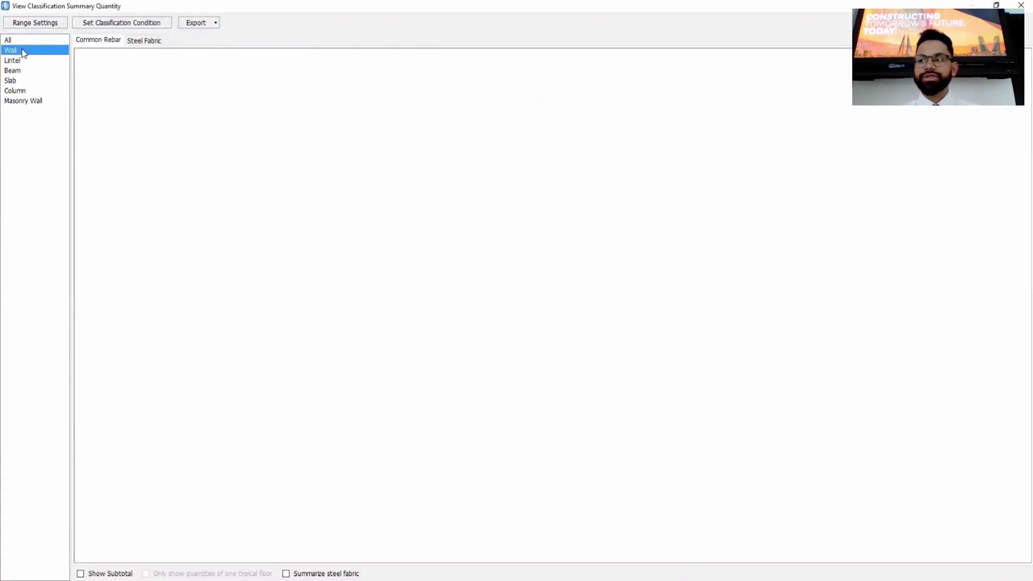
key("Up")
left_click(18, 71)
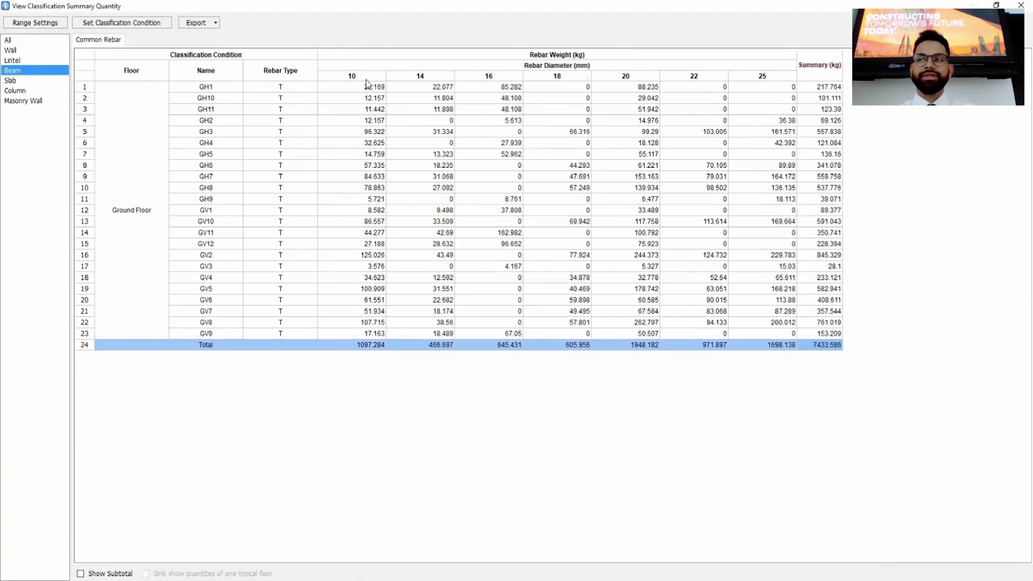
left_click(826, 87)
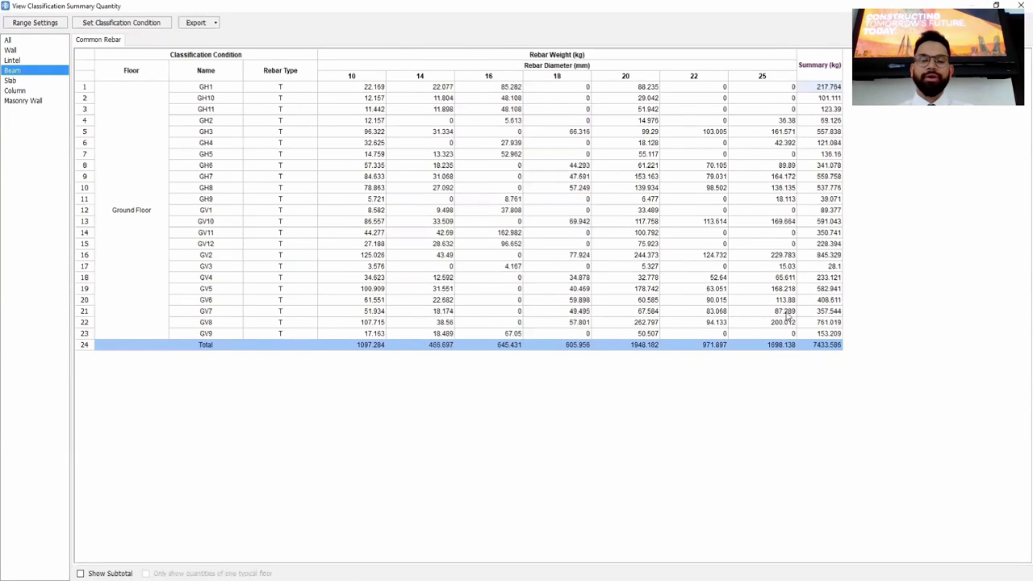
left_click(25, 41)
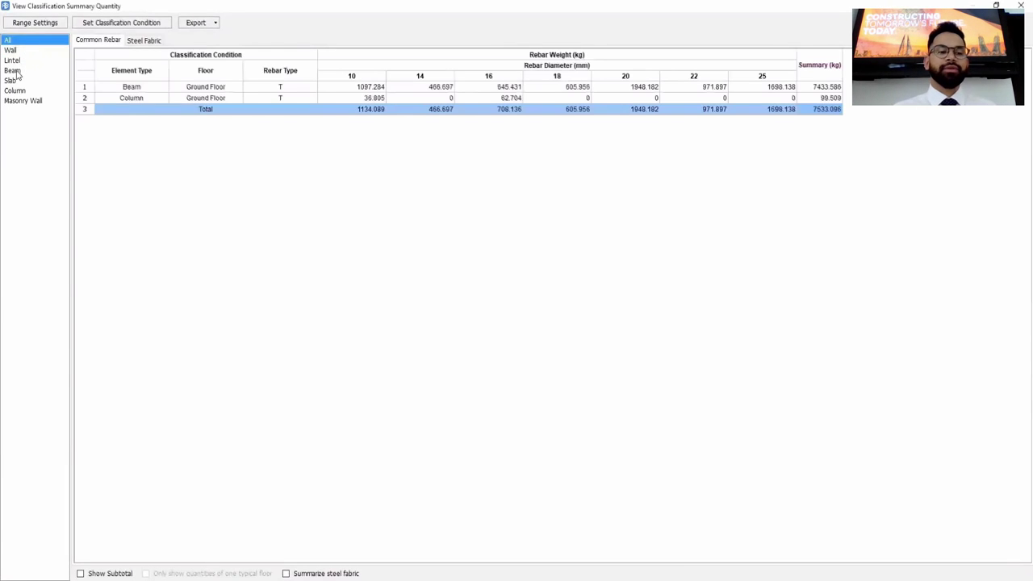
left_click(15, 71)
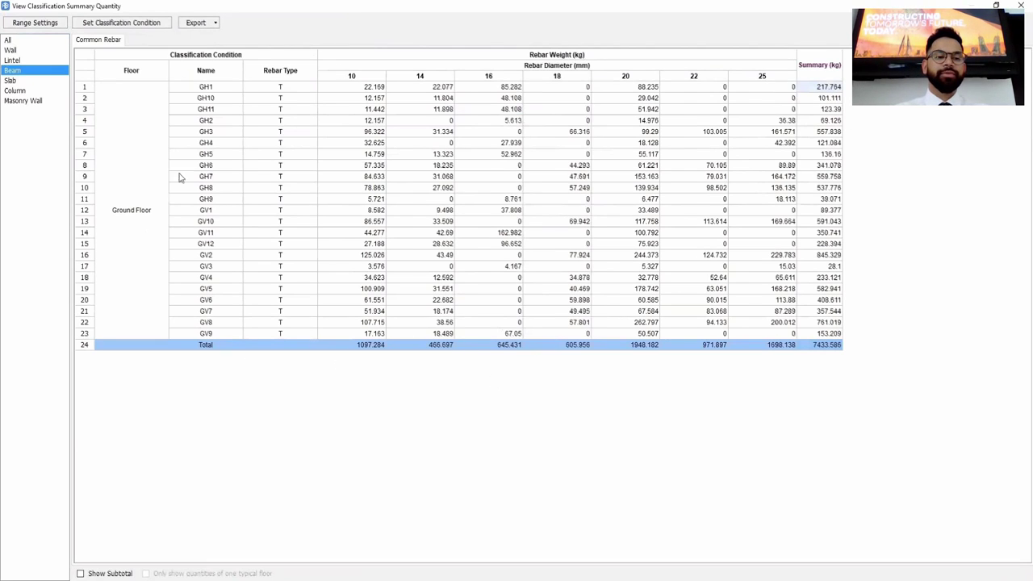
left_click(200, 23)
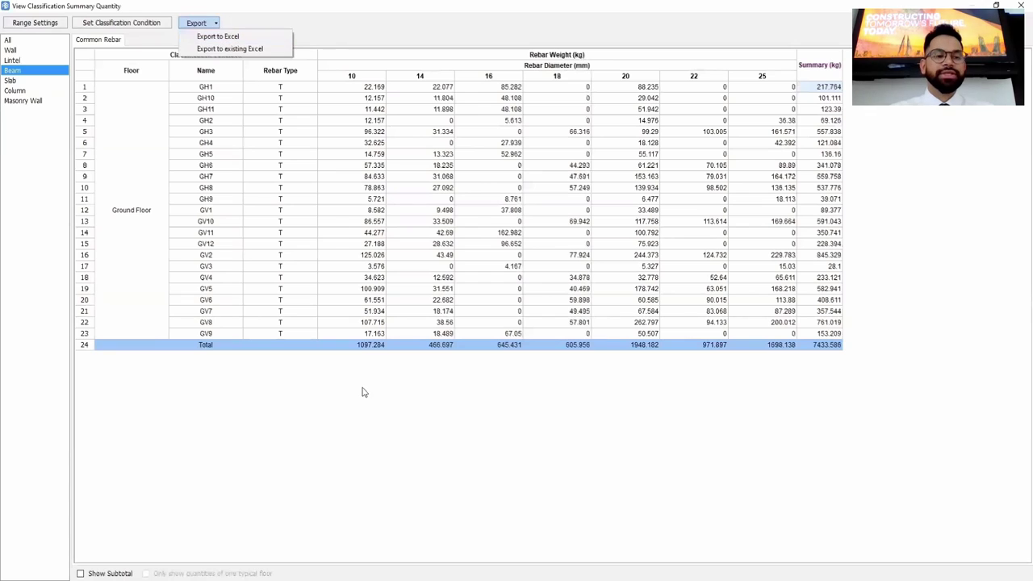
left_click(286, 393)
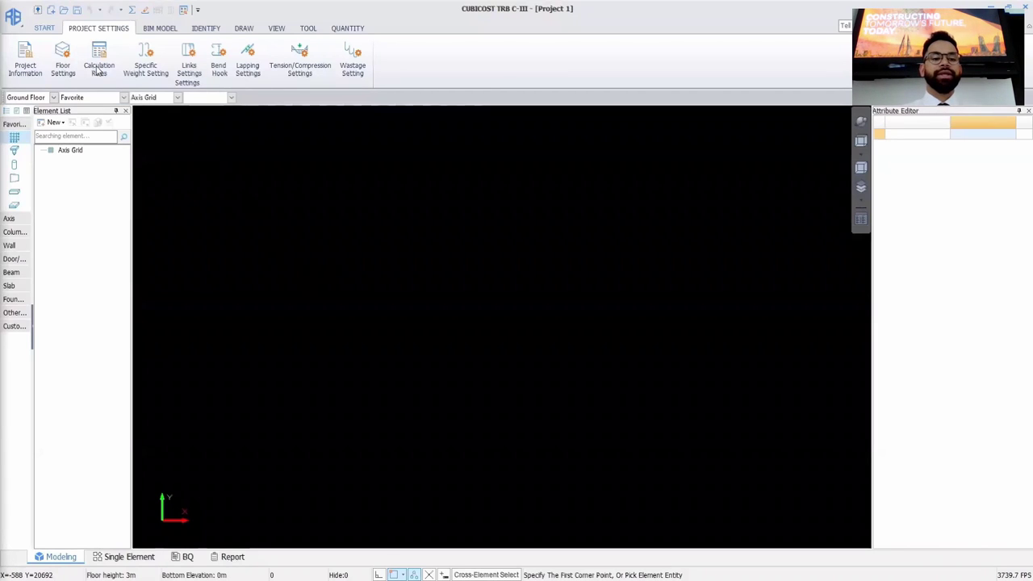
Step: Open the rebar calculation rules in a full-screen window
left_click(98, 69)
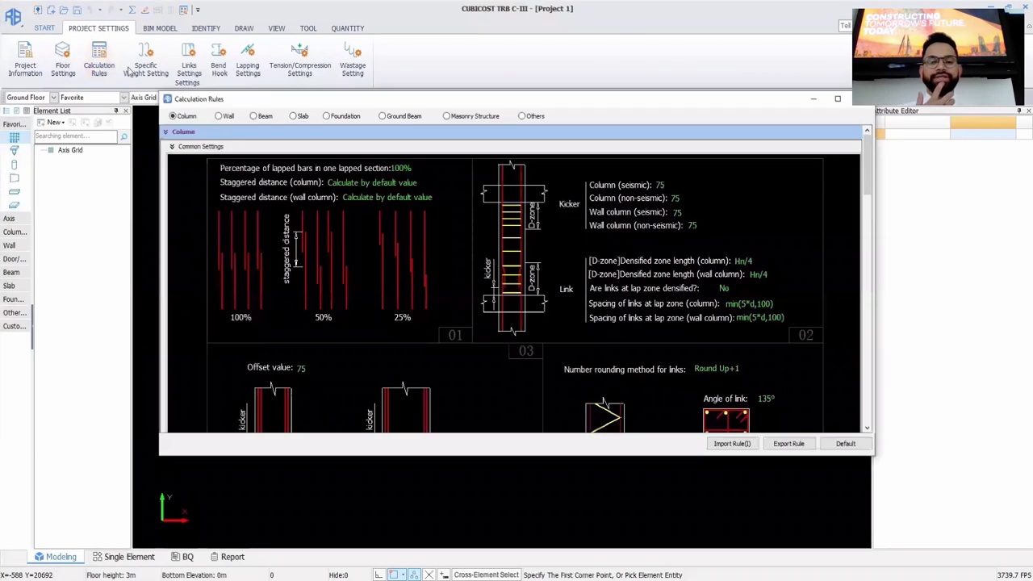
double_click(775, 99)
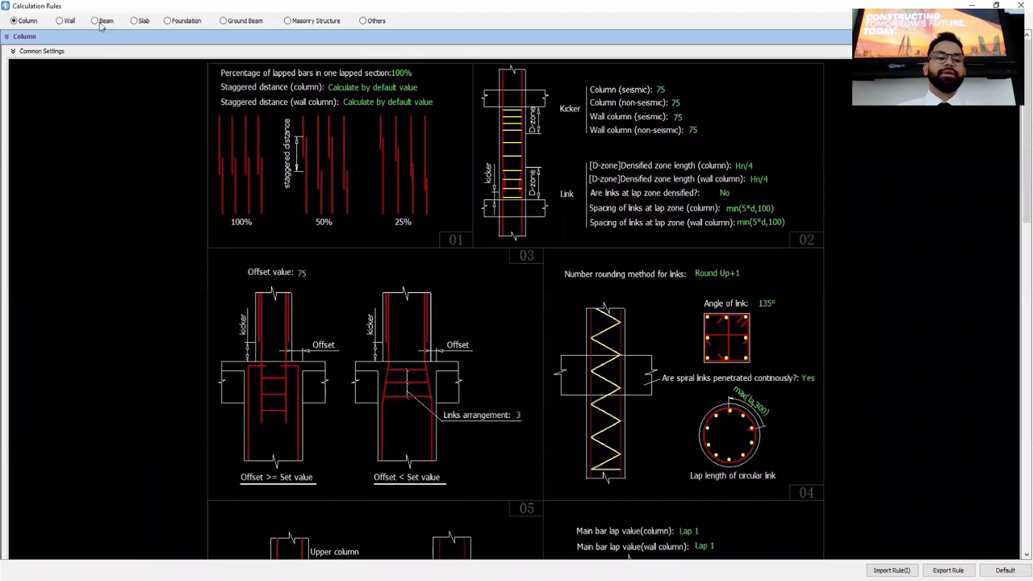
scroll(206, 306, "down", 15)
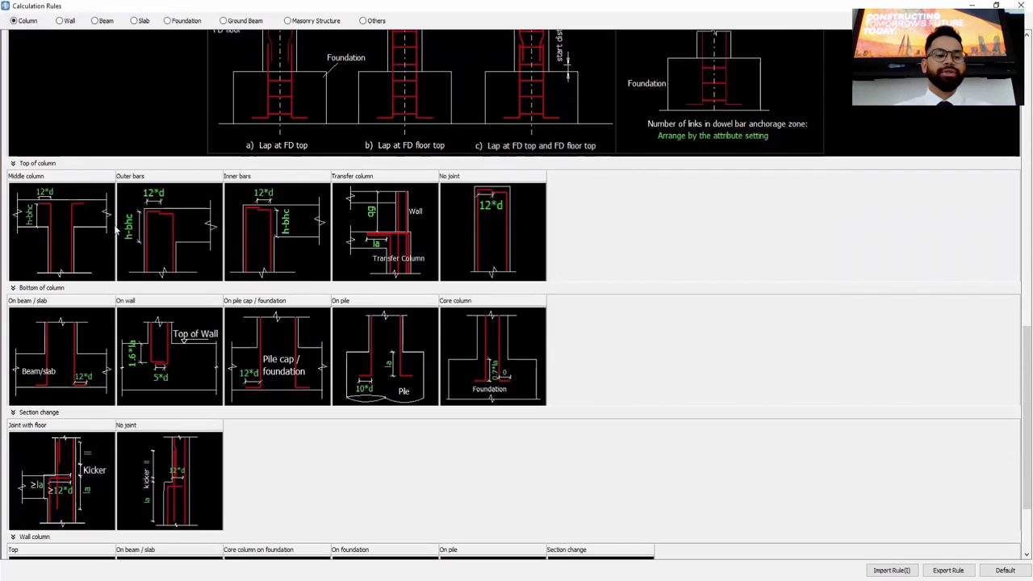
Step: Preview joint option (2) for floor beam on wall along, keep the original, and show wall rules
left_click(95, 21)
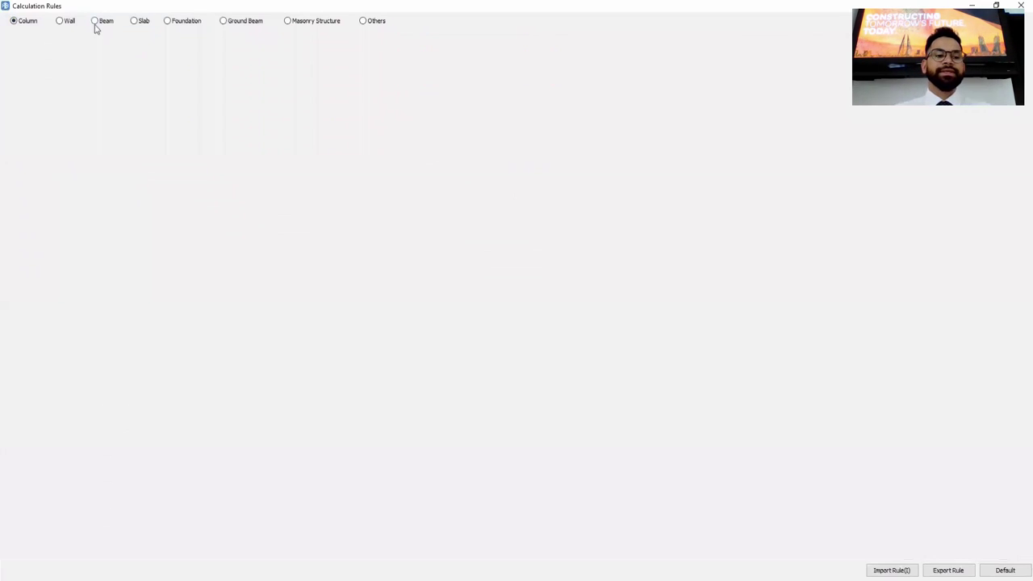
scroll(138, 394, "down", 10)
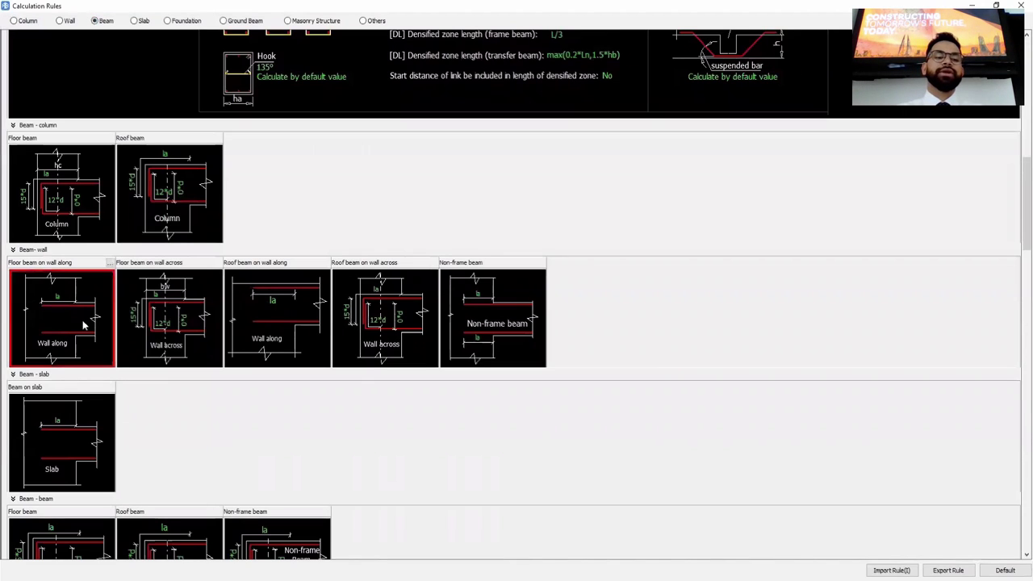
double_click(85, 324)
left_click(576, 241)
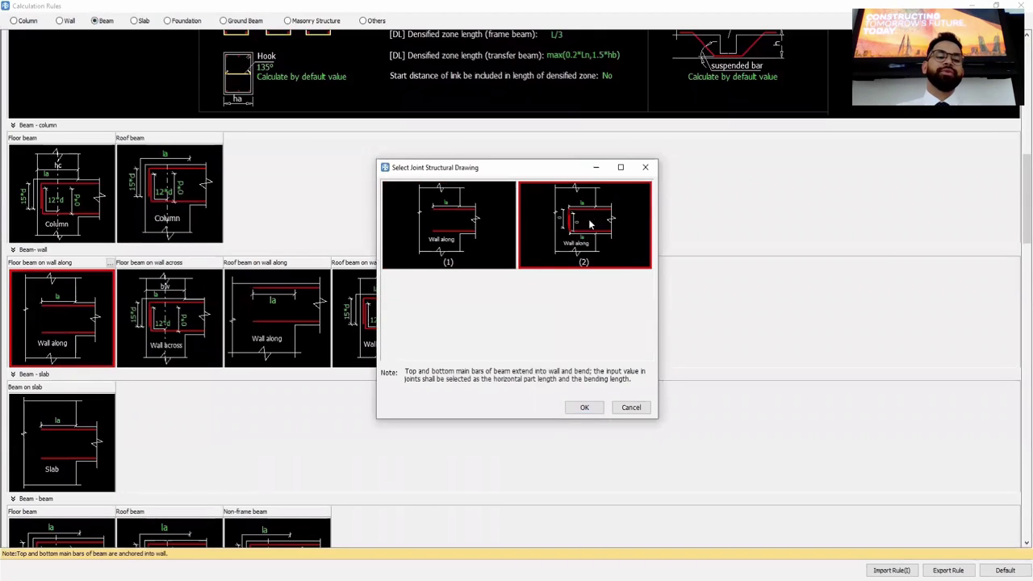
left_click(627, 408)
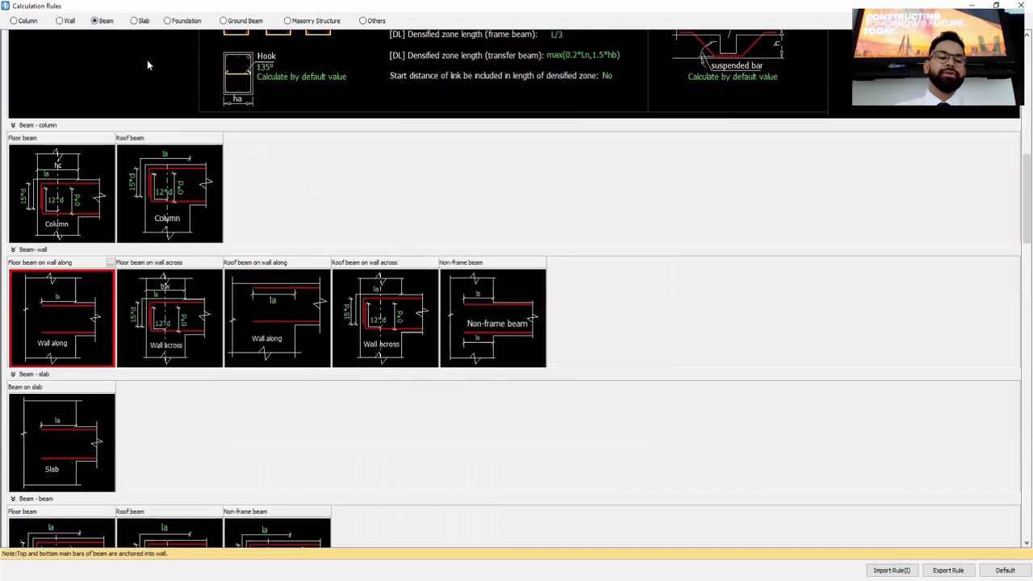
left_click(59, 20)
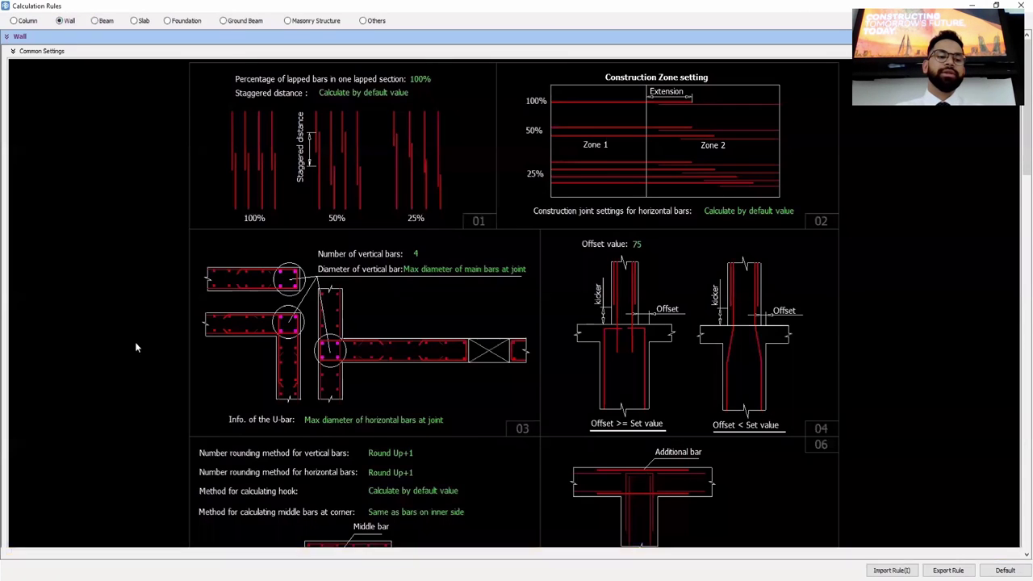
Step: Set the wall-end horizontal bar joint to option (3), extending to the end then bending
scroll(171, 400, "down", 10)
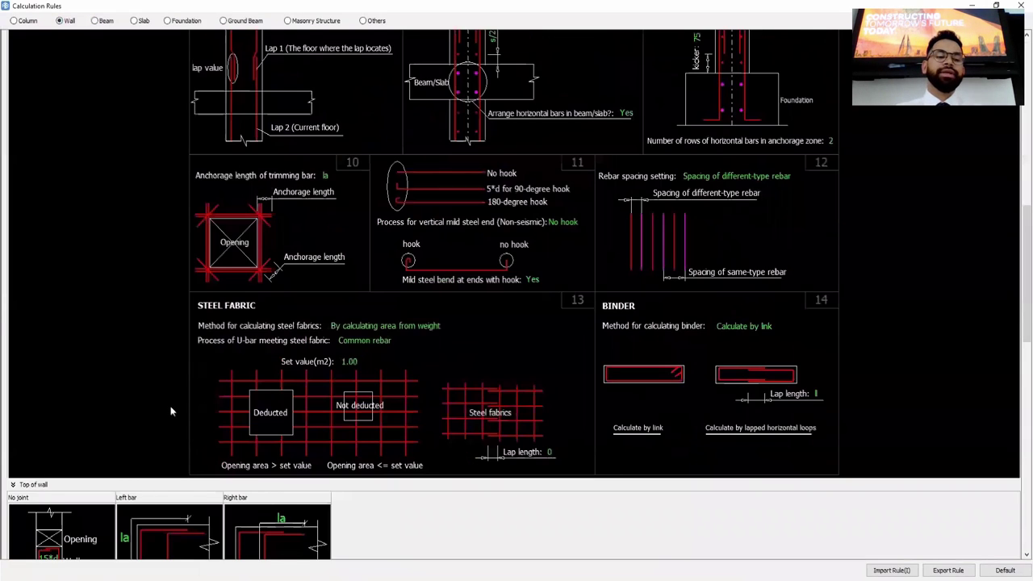
scroll(170, 405, "down", 6)
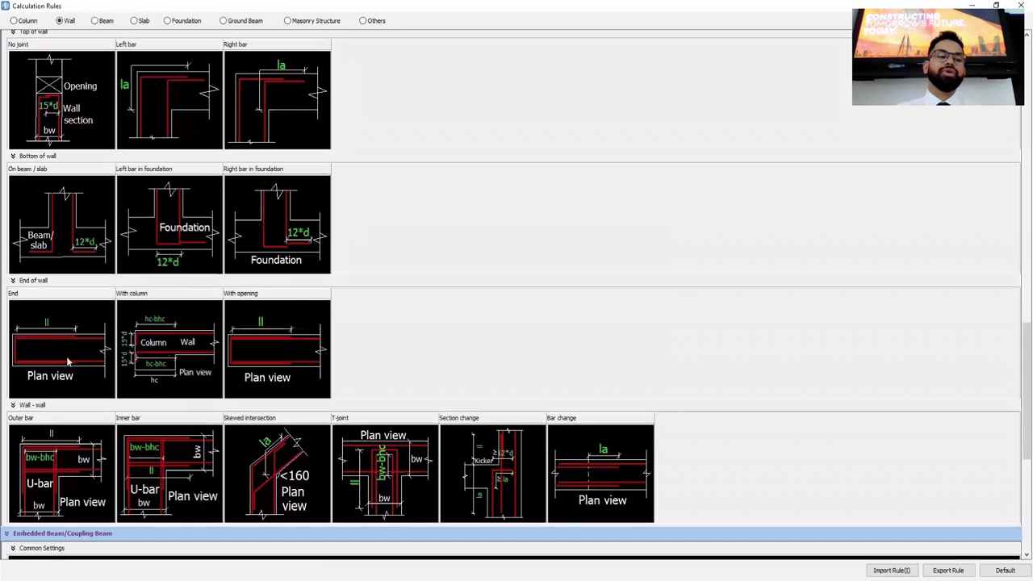
left_click(53, 344)
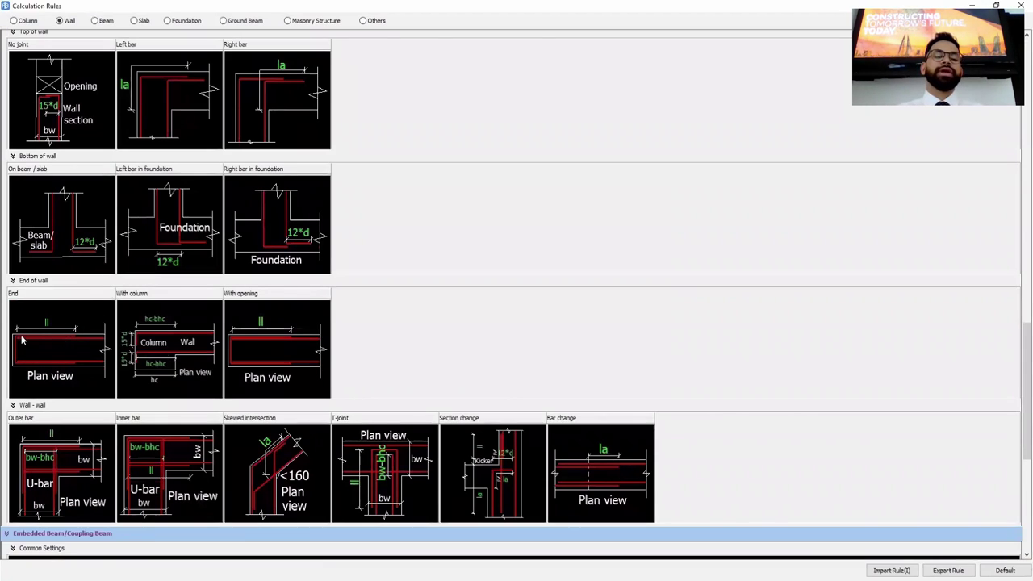
double_click(81, 327)
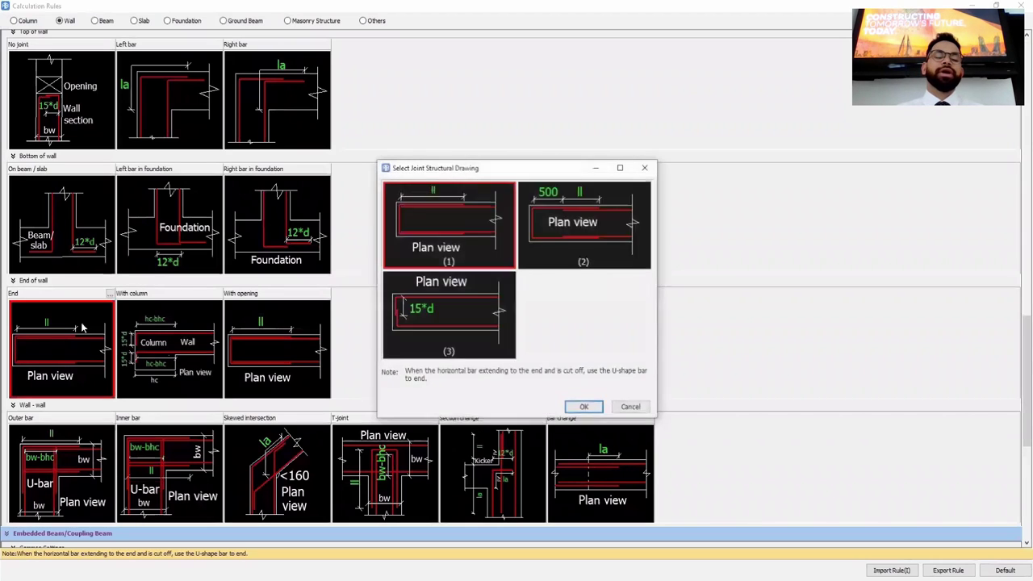
left_click(425, 308)
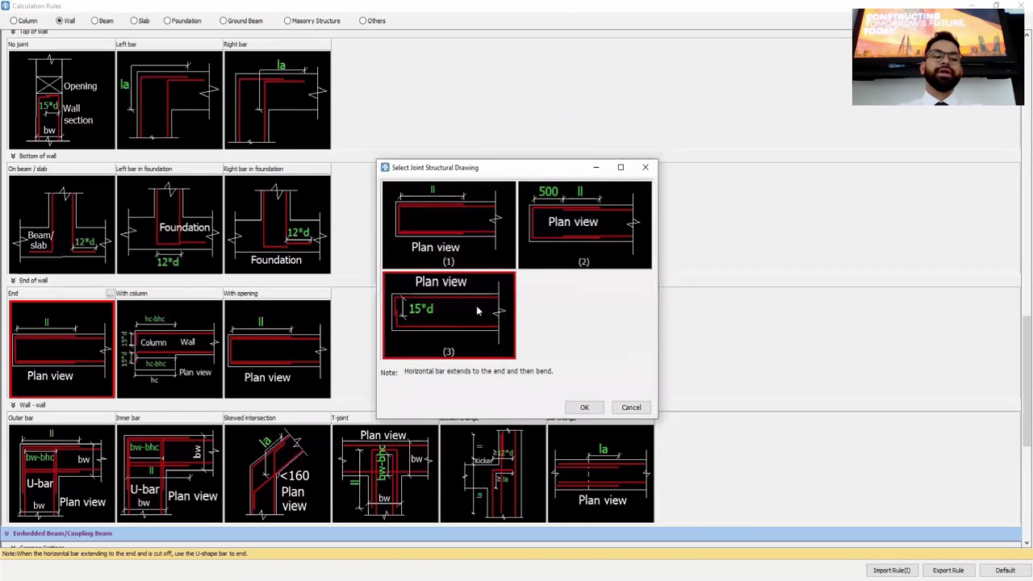
left_click(584, 407)
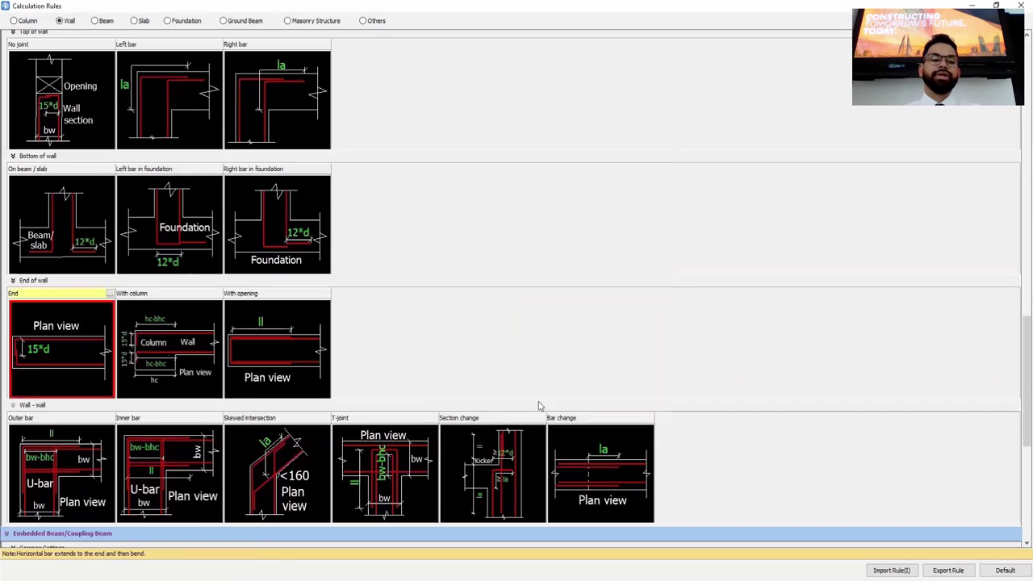
Step: Change the 15*d bend length to 100, then cancel the rule export without saving
left_click(46, 353)
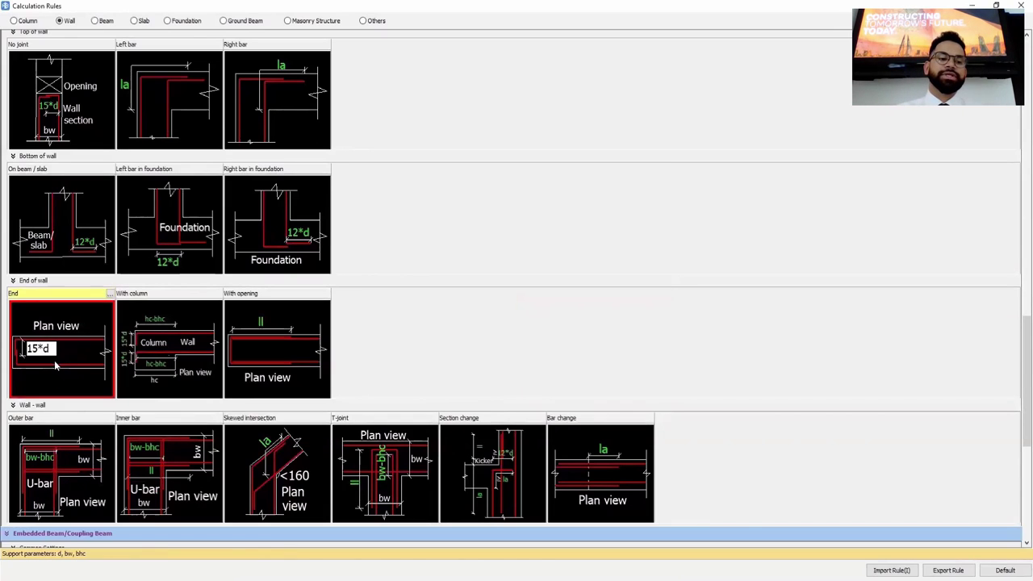
double_click(46, 348)
type("100")
key("Return")
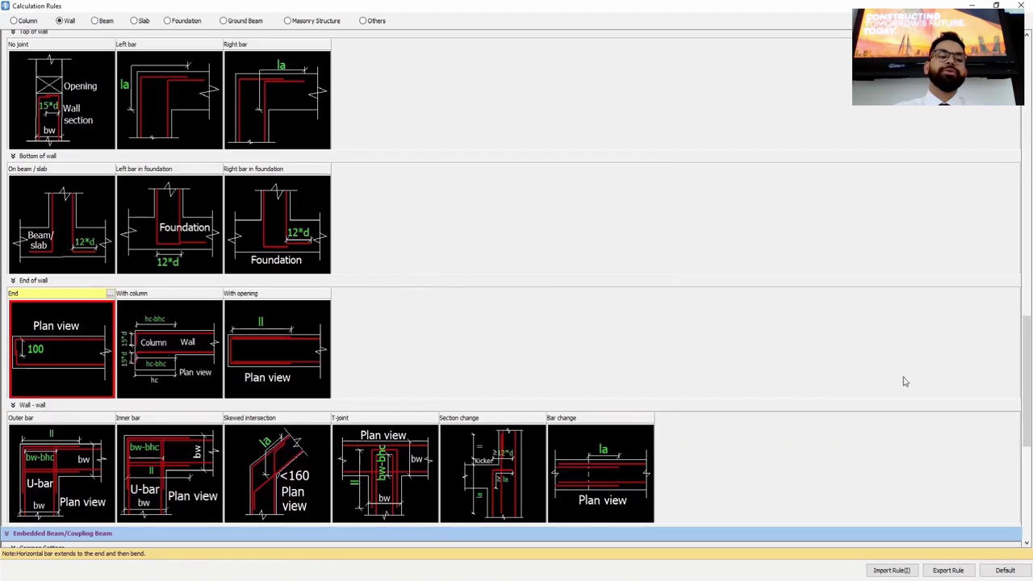
left_click(944, 571)
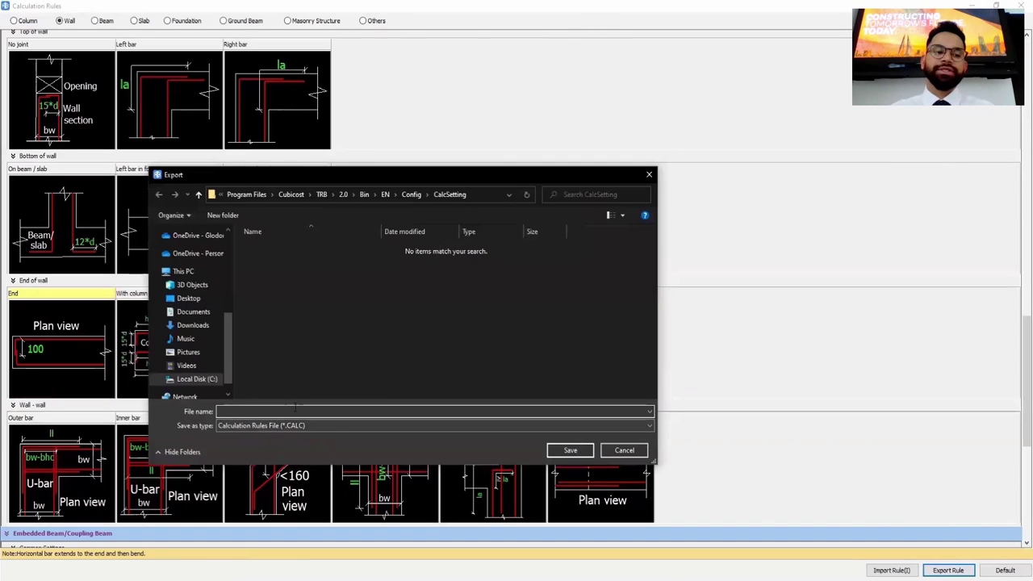
left_click(625, 450)
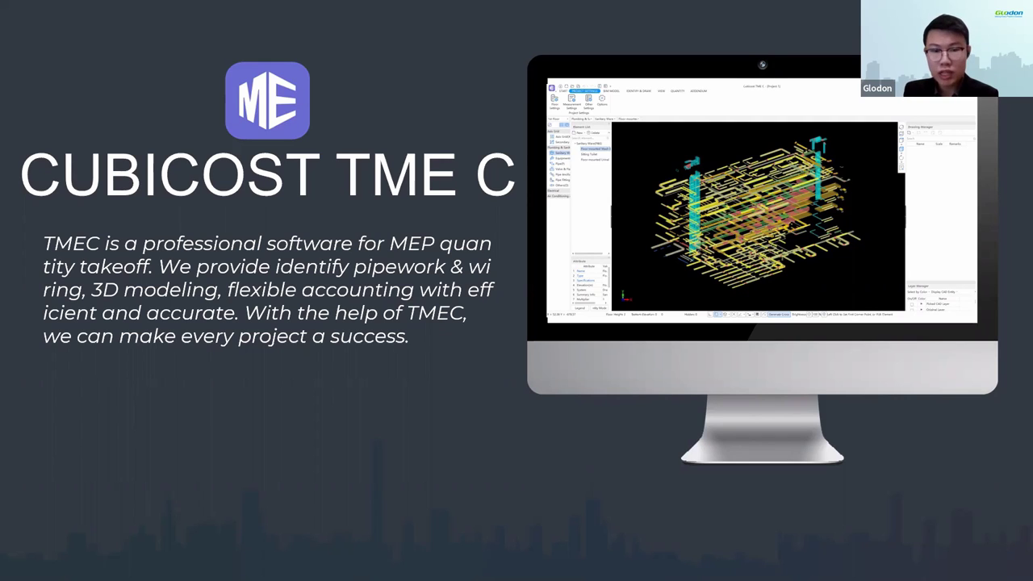
Step: Advance from the Cubicost TME C slide to the ACMV, Electrical and P&S scope slide
key("Right")
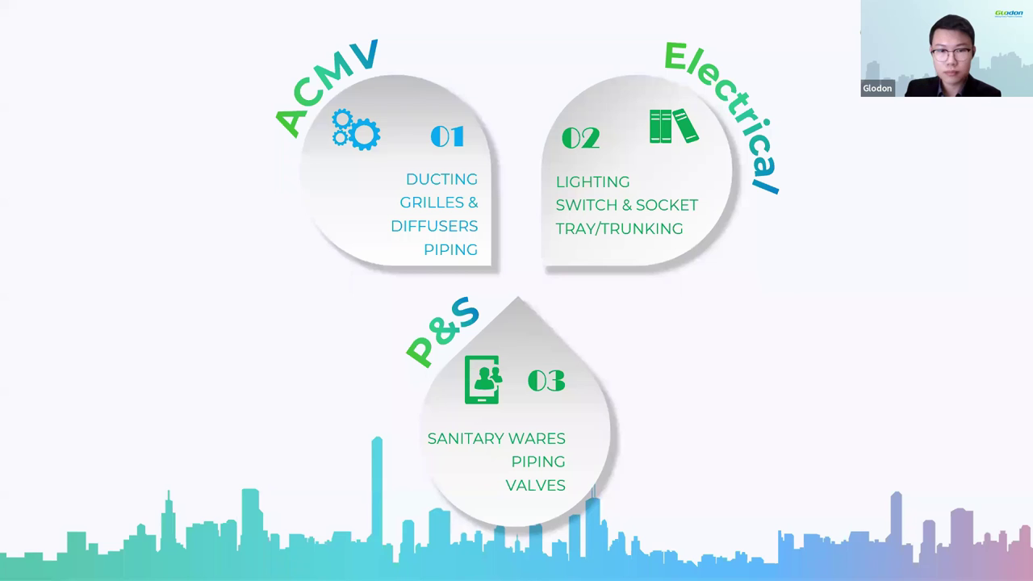
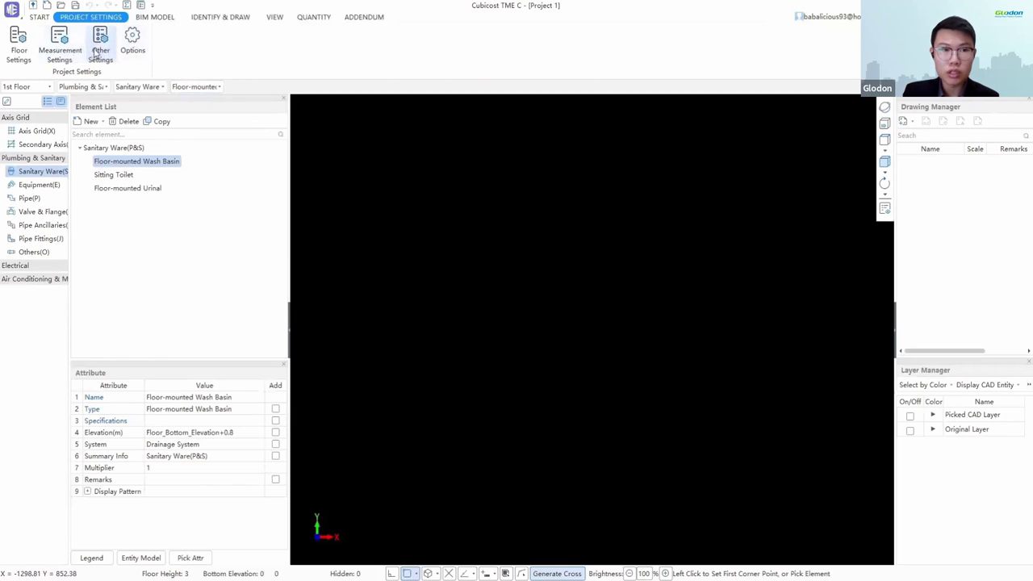
Step: Add two regions, Zone-1 and Zone-2, in Floor Settings
left_click(33, 53)
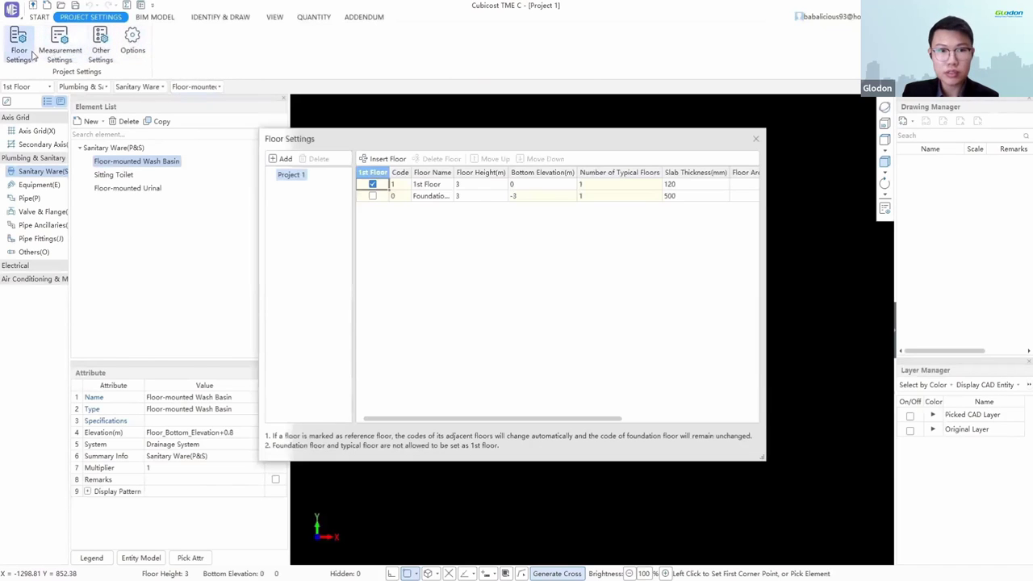
left_click(274, 160)
left_click(275, 160)
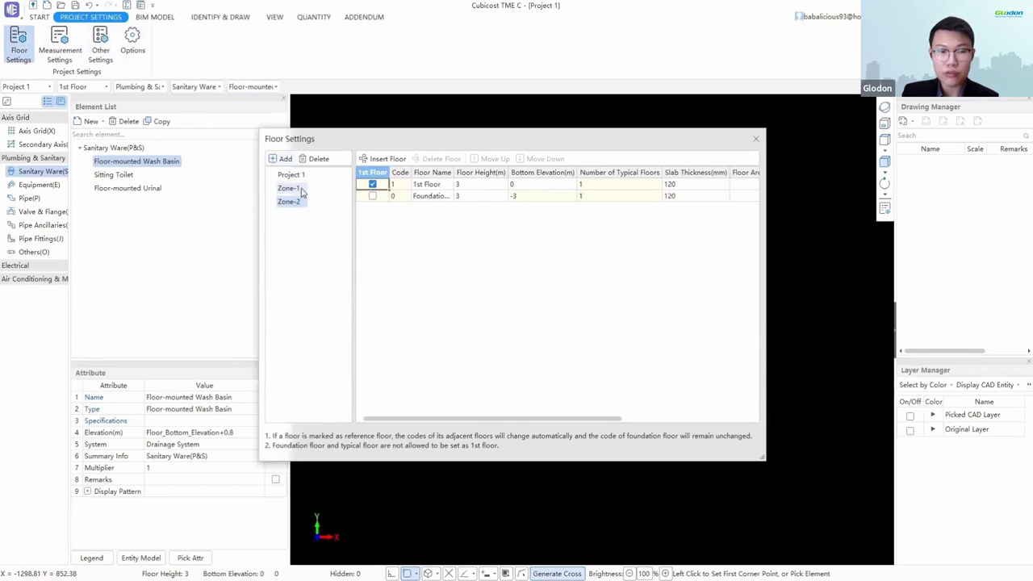
Step: Add 2nd, 3rd and 4th floors above the 1st floor, each 3 m high
left_click(292, 176)
left_click(388, 159)
left_click(388, 159)
left_click(388, 159)
left_click(479, 198)
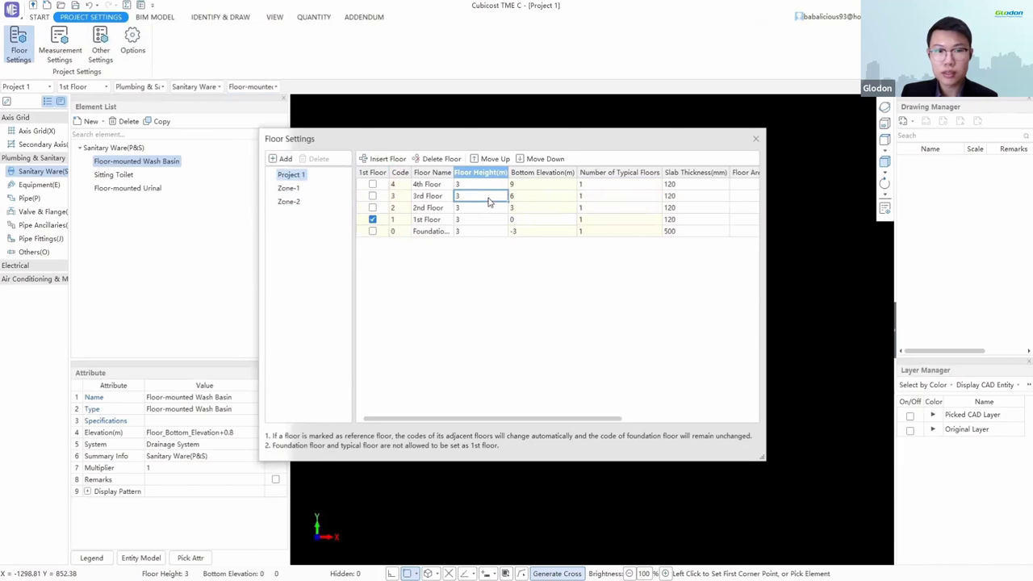
left_click(754, 141)
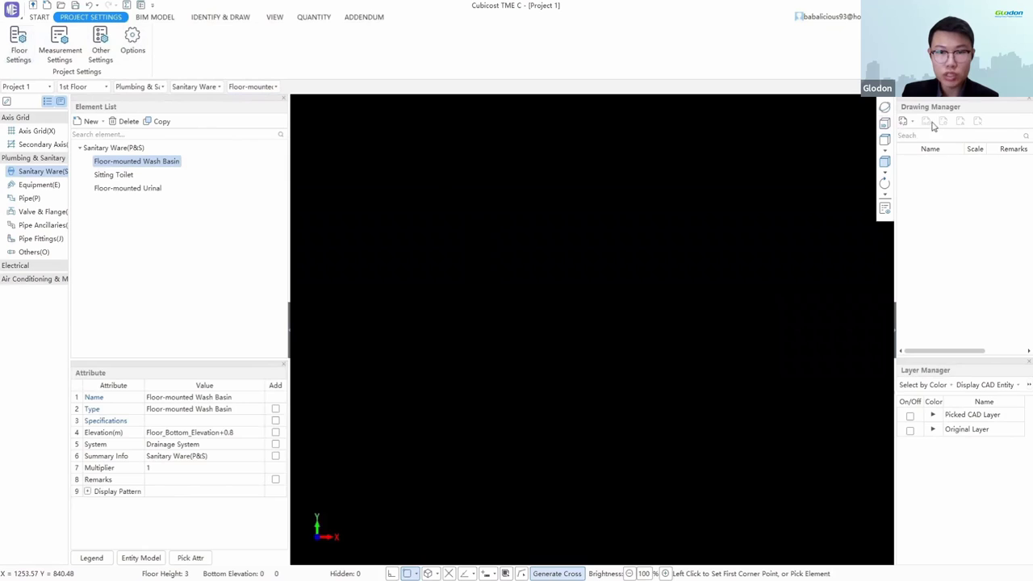
Step: Import 2-AIR CONDITIONING.dwg and frame the building on screen
left_click(905, 124)
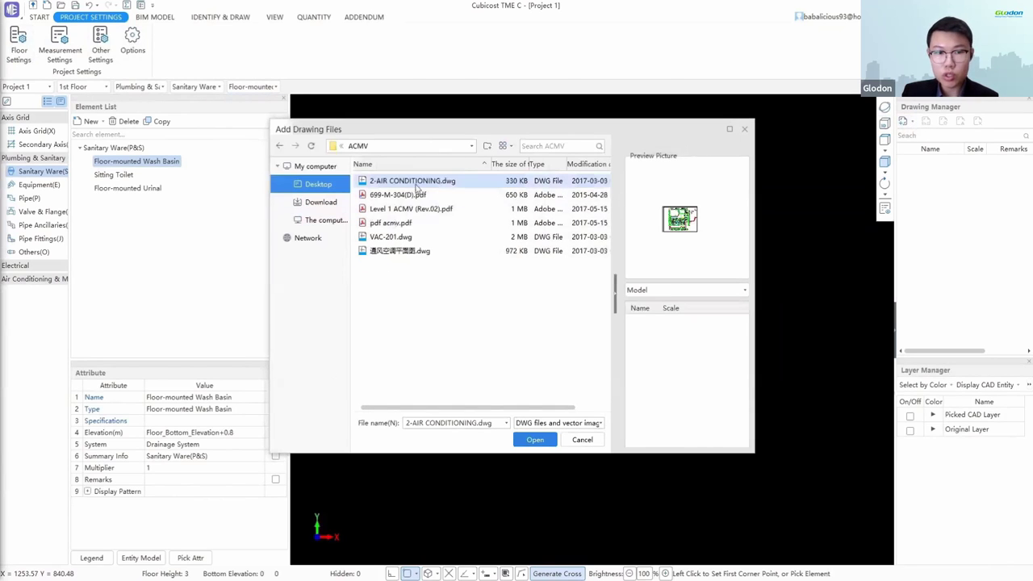
double_click(418, 184)
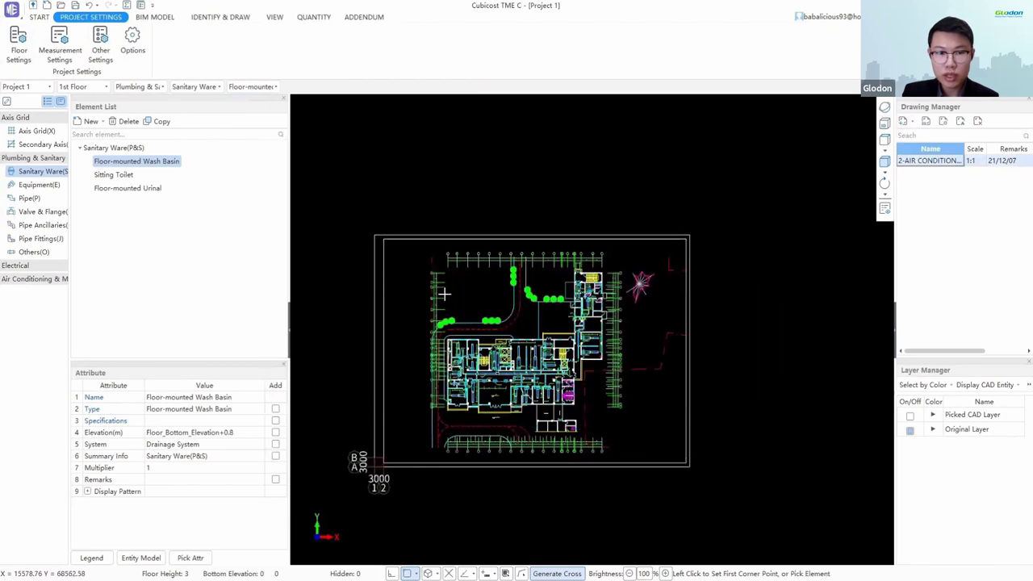
scroll(426, 406, "up", 4)
scroll(564, 315, "up", 3)
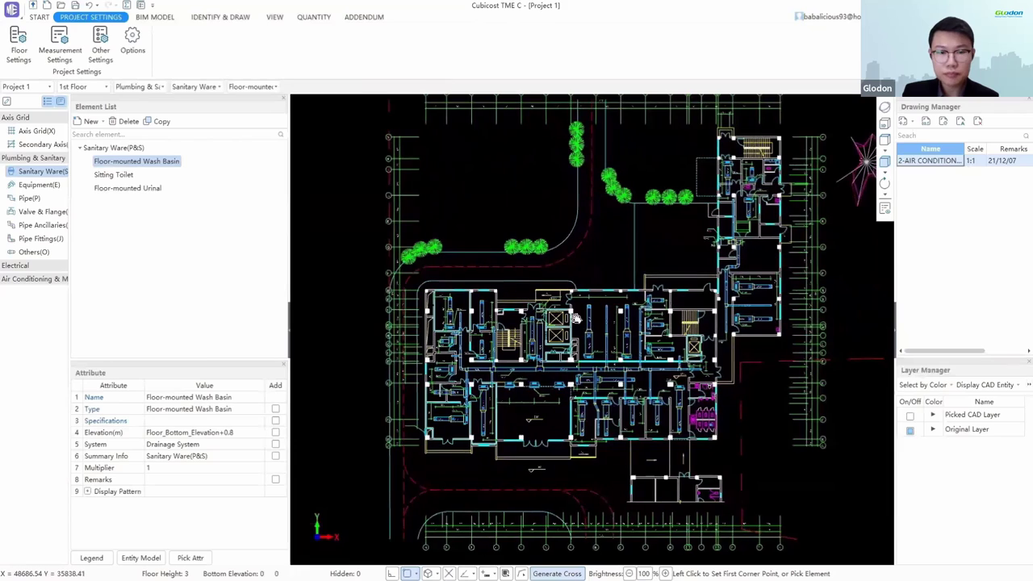
middle_click_drag(575, 317, 504, 302)
scroll(433, 276, "down", 1)
scroll(366, 326, "up", 3)
scroll(434, 332, "up", 4)
scroll(425, 320, "up", 4)
Step: Switch to Air Conditioning Equipment(E) and survey the plan's rooms
left_click(33, 280)
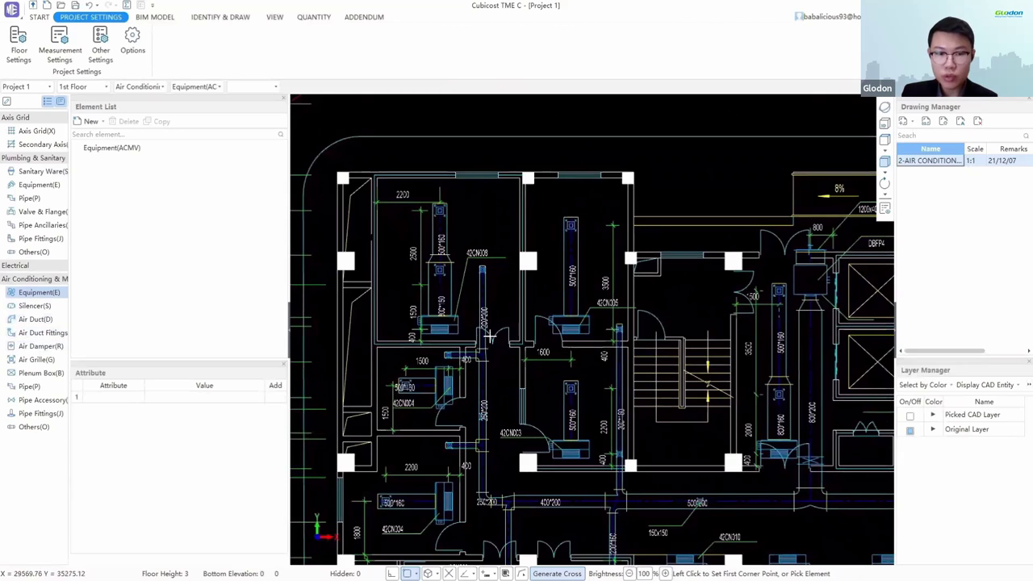
scroll(551, 397, "down", 5)
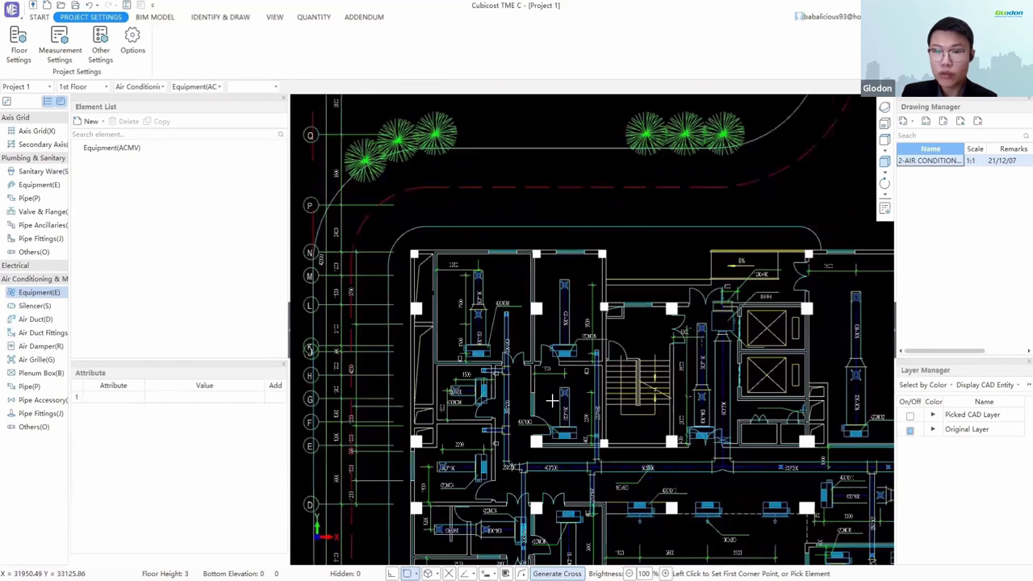
scroll(551, 398, "down", 2)
middle_click_drag(551, 398, 484, 313)
scroll(484, 313, "up", 3)
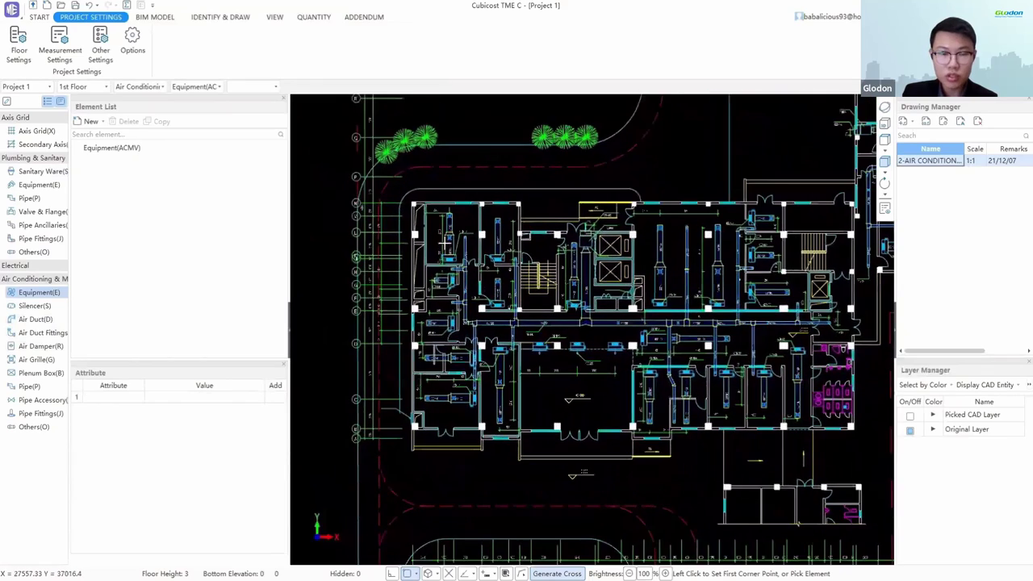
scroll(443, 240, "up", 4)
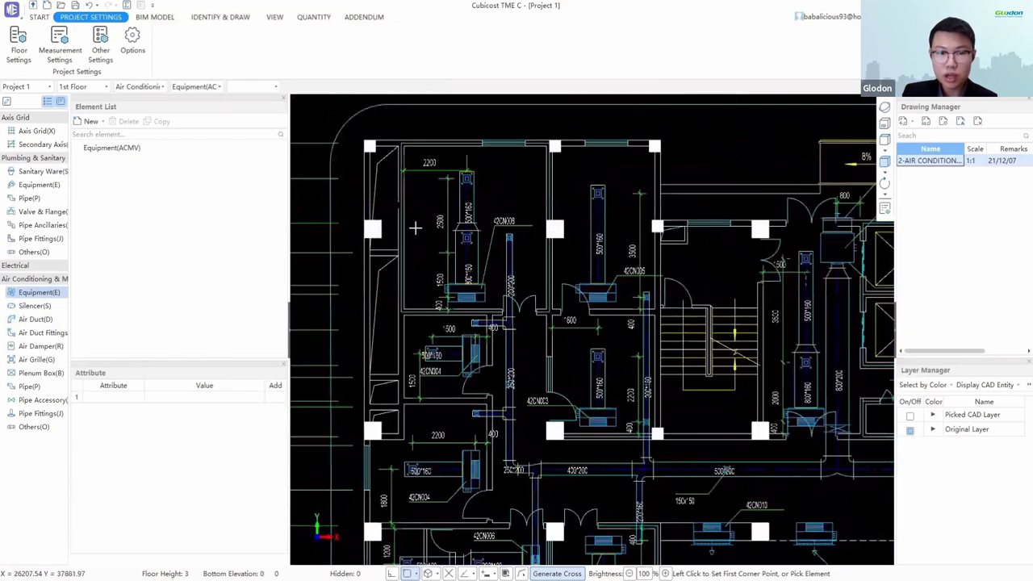
middle_click_drag(552, 310, 558, 241)
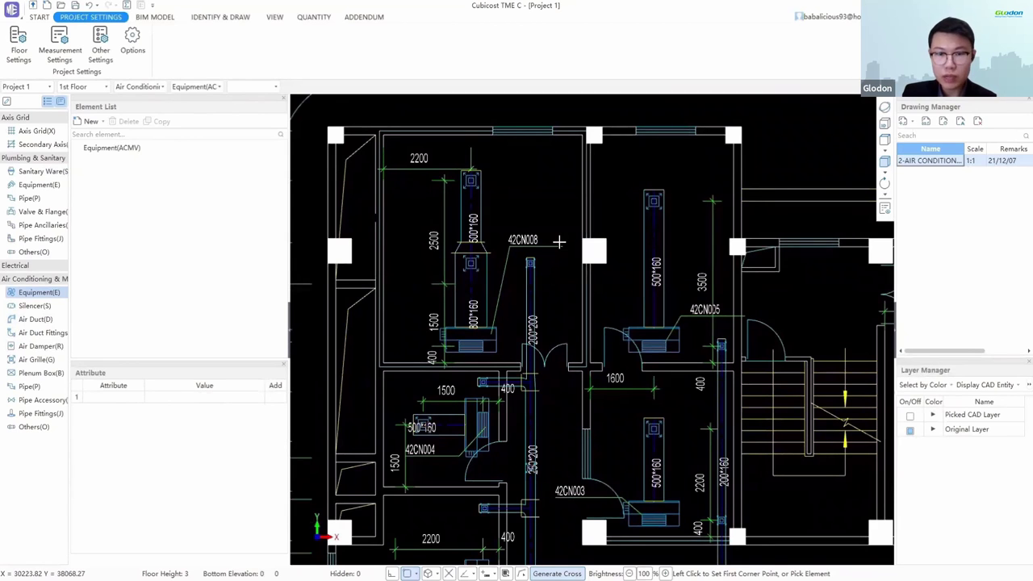
scroll(558, 241, "down", 5)
scroll(684, 358, "down", 1)
middle_click_drag(684, 357, 600, 330)
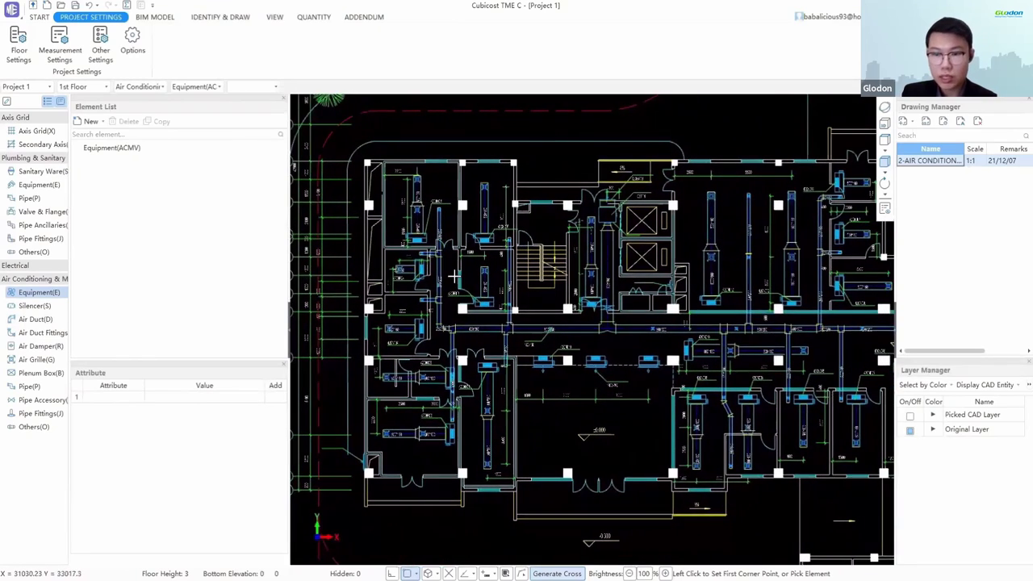
scroll(381, 216, "up", 3)
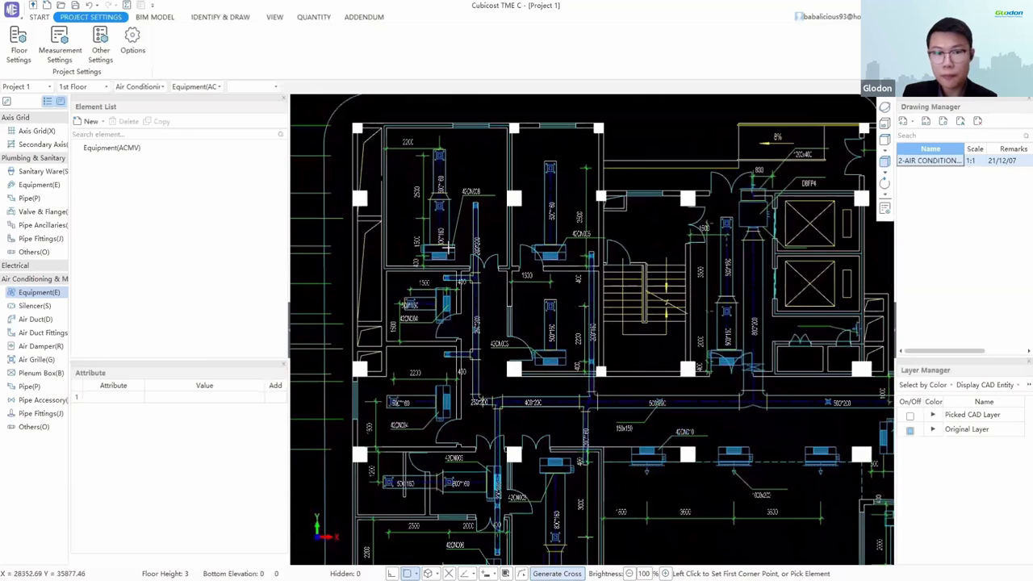
Step: Pick by layer the duct-label layer (42CN008) and the dimension layer (2200, 2500)
left_click(942, 386)
left_click(950, 388)
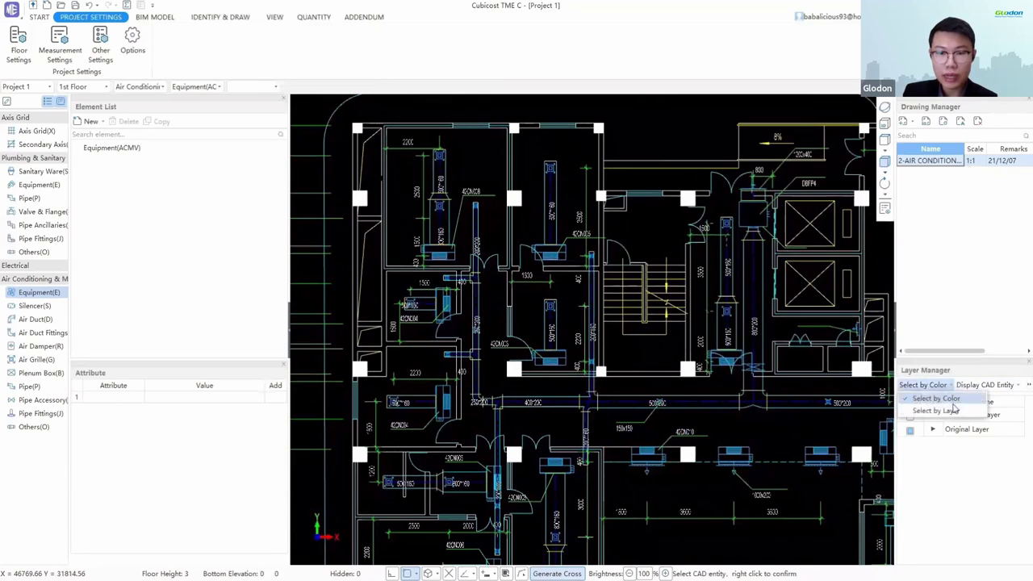
left_click(954, 412)
middle_click_drag(529, 263, 571, 333)
scroll(456, 213, "up", 5)
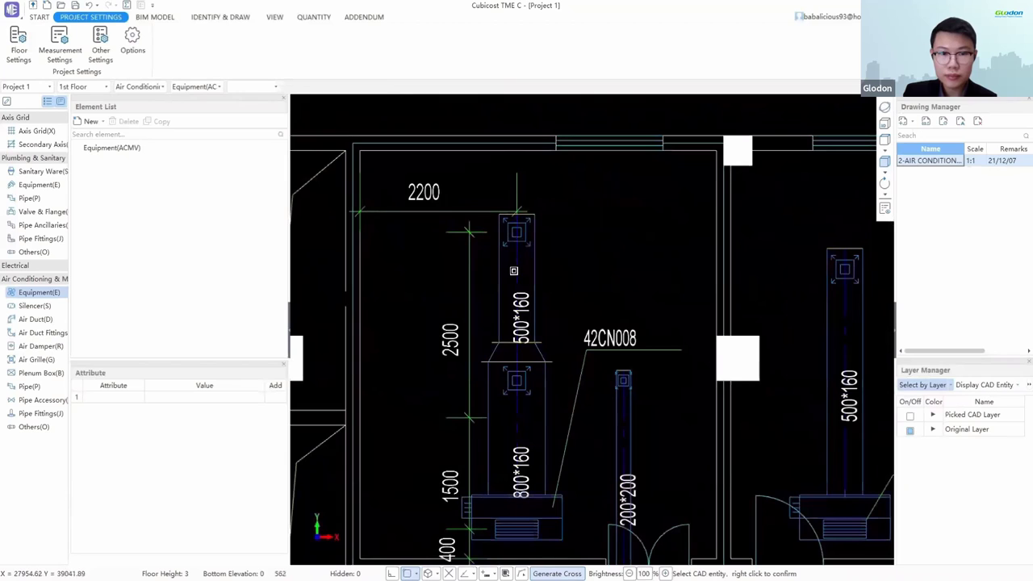
left_click(526, 314)
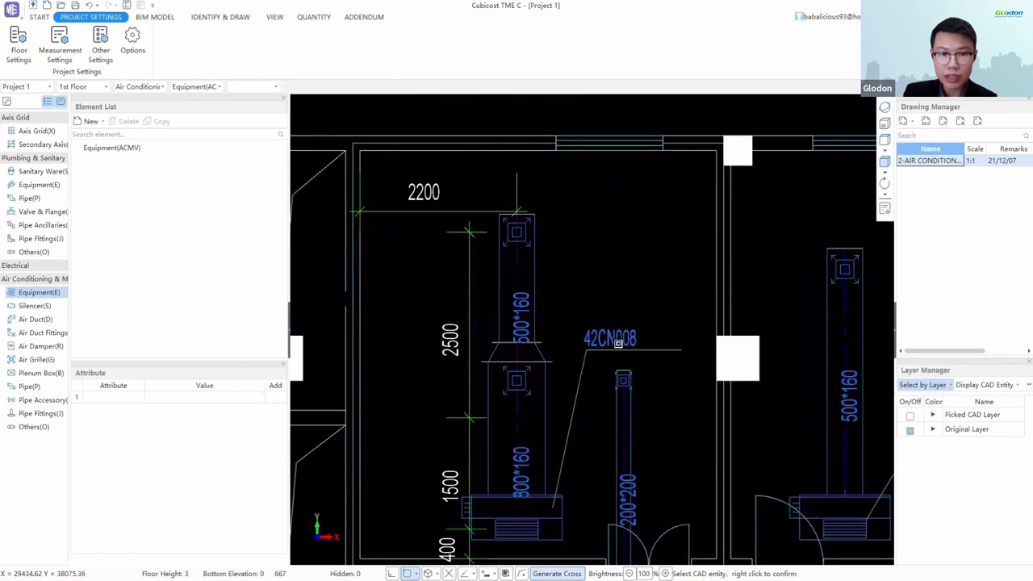
middle_click_drag(593, 355, 592, 340)
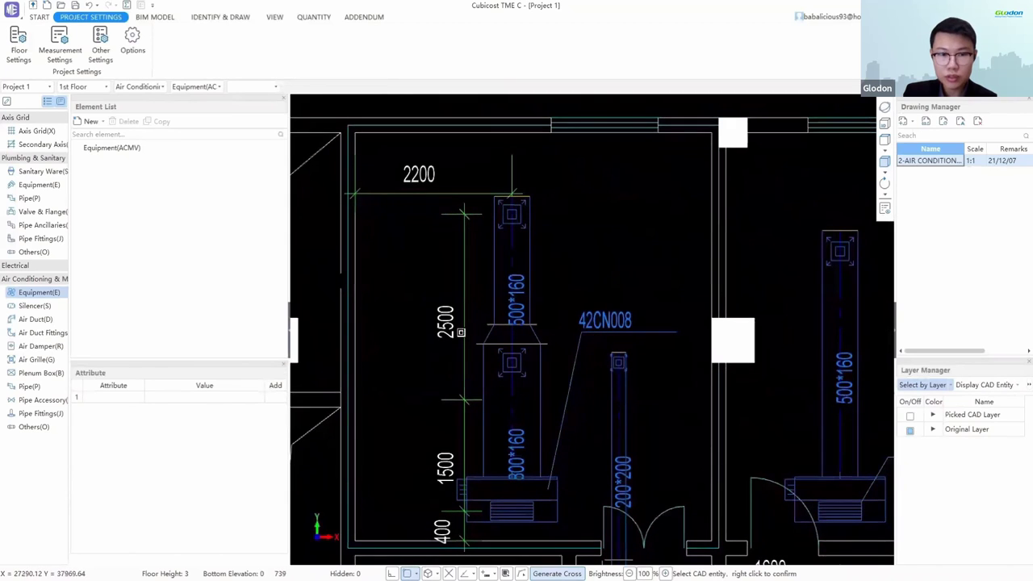
left_click(460, 332)
scroll(577, 411, "down", 4)
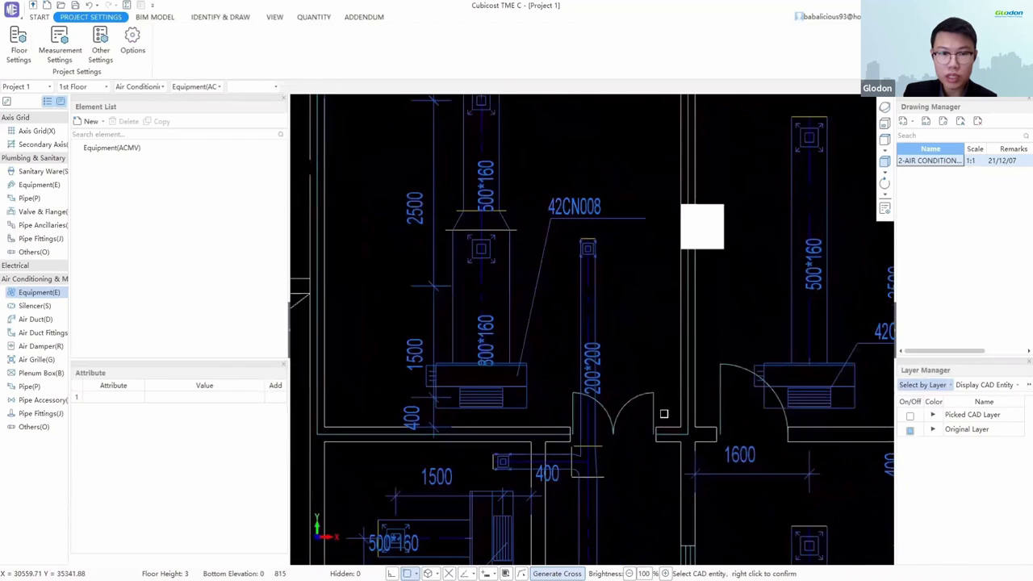
middle_click_drag(684, 433, 611, 299)
scroll(622, 369, "down", 3)
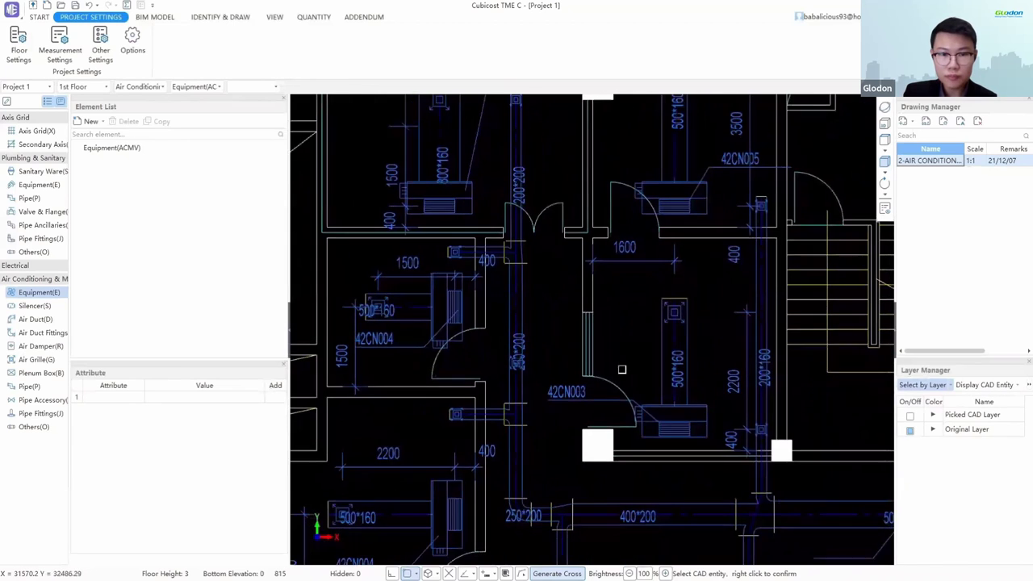
scroll(604, 304, "up", 5)
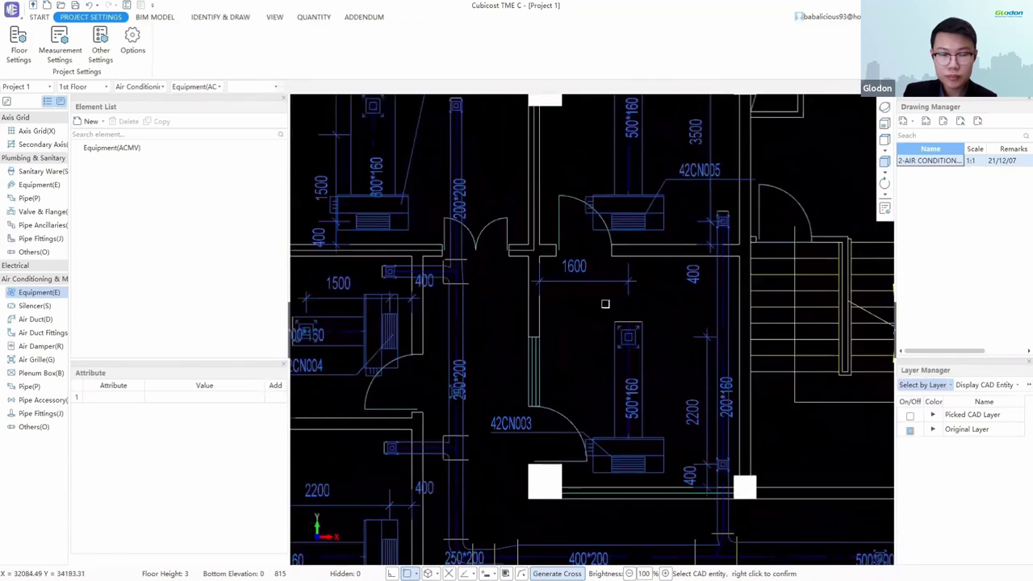
Step: Display only the chosen CAD entities, hiding the building walls
left_click(989, 388)
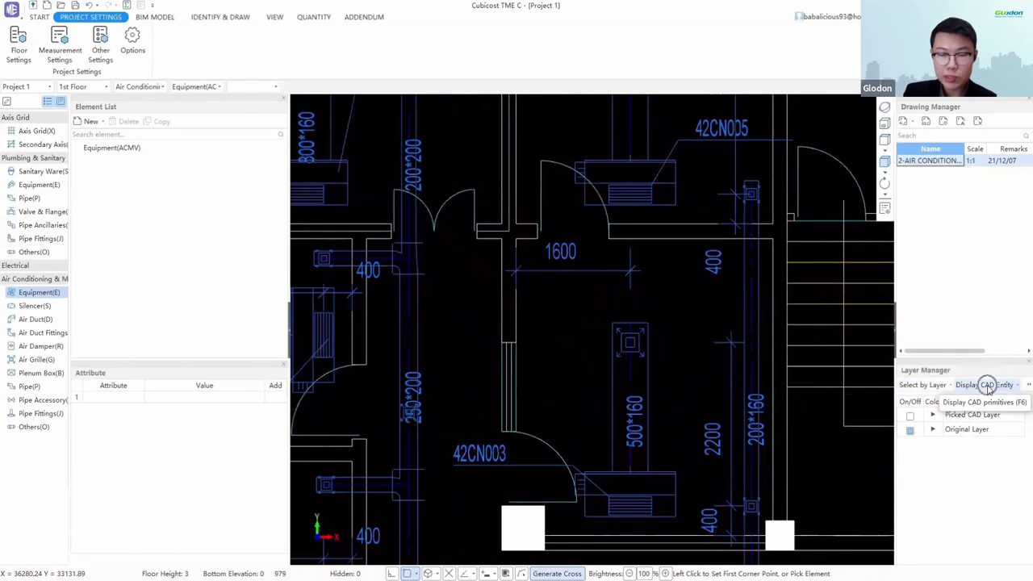
scroll(620, 320, "down", 4)
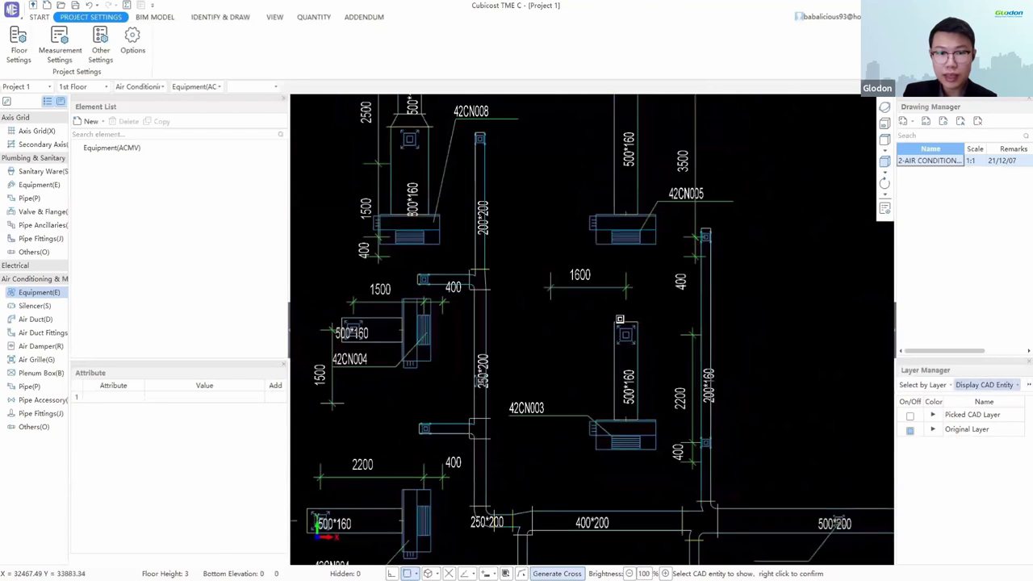
scroll(619, 320, "down", 5)
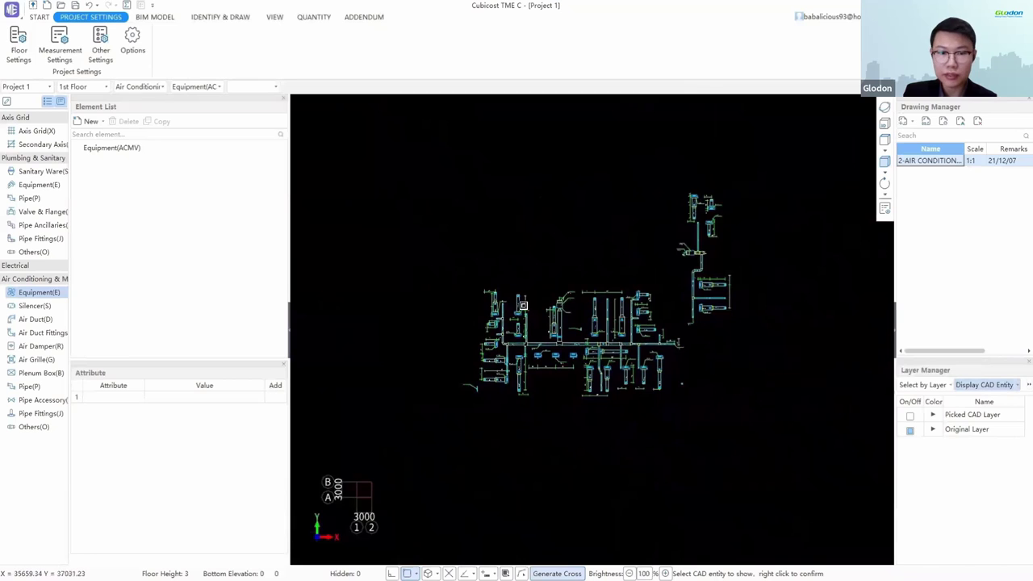
scroll(523, 305, "up", 5)
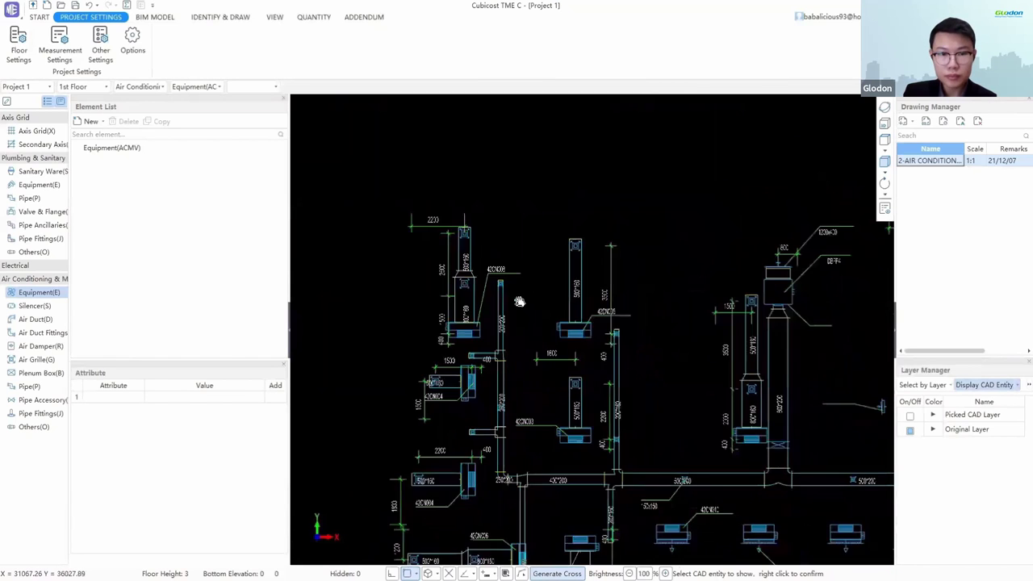
scroll(519, 302, "down", 4)
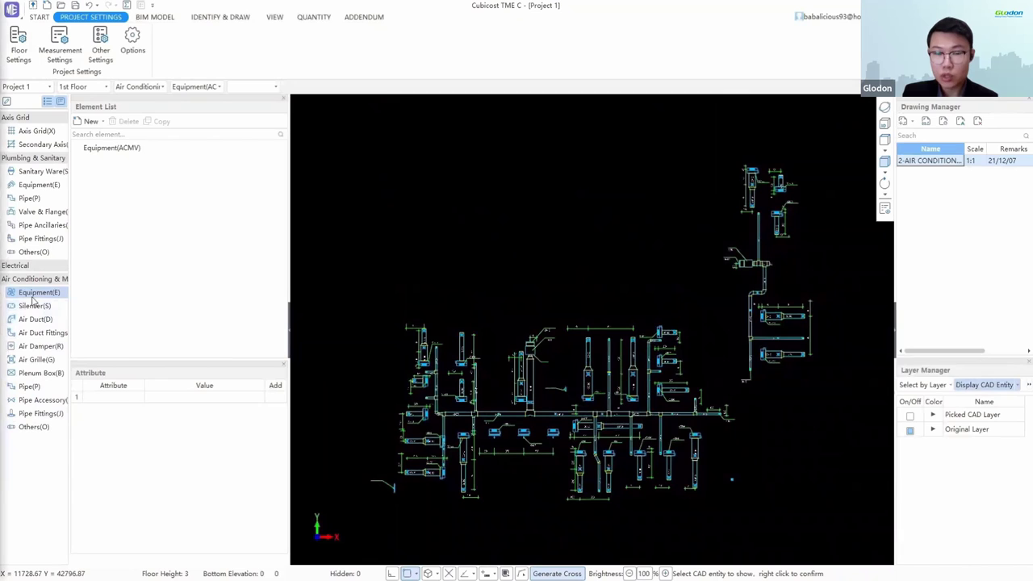
scroll(466, 311, "up", 5)
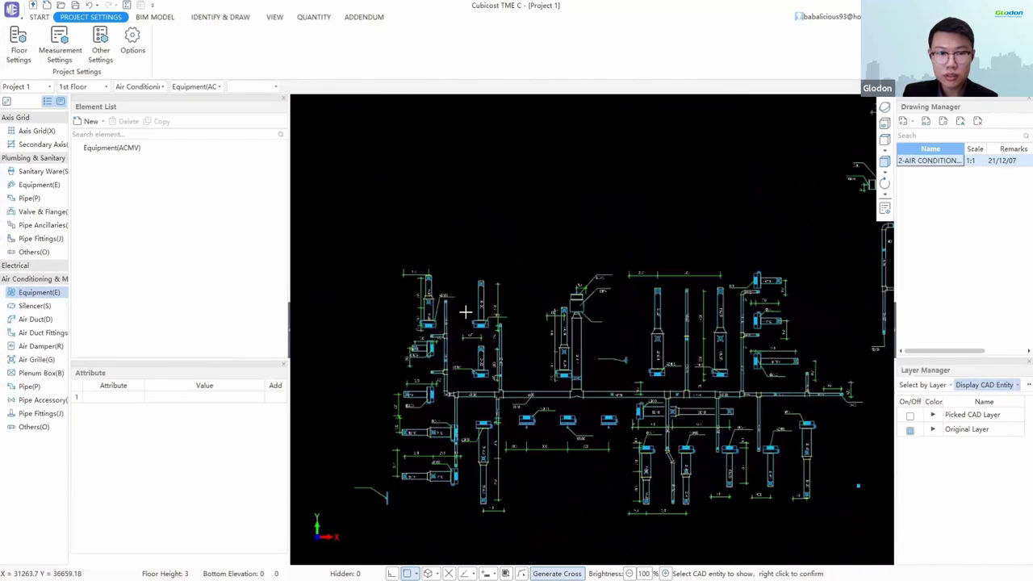
scroll(465, 312, "up", 1)
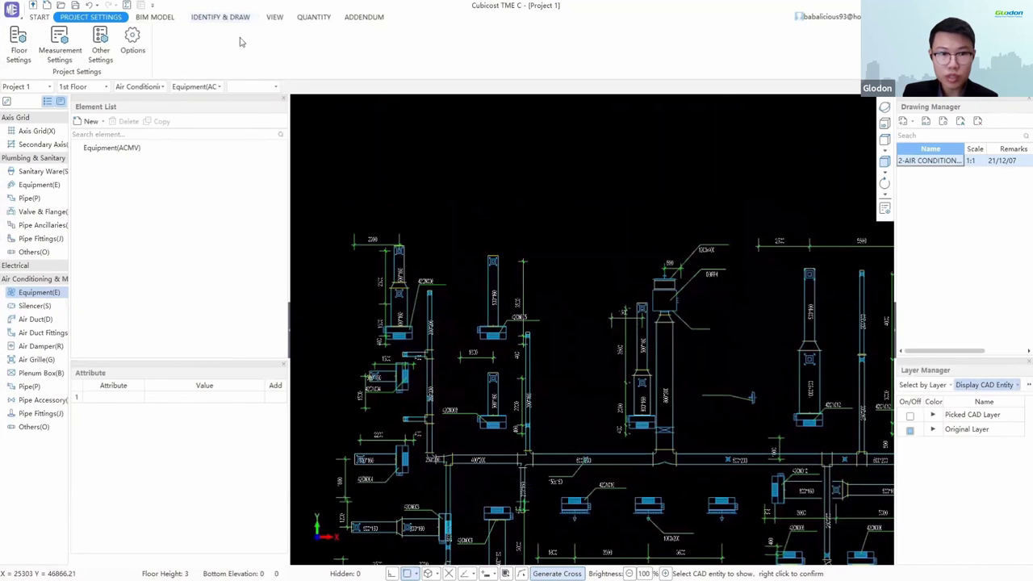
Step: Pick the fan-coil unit's outline as the equipment legend
left_click(220, 17)
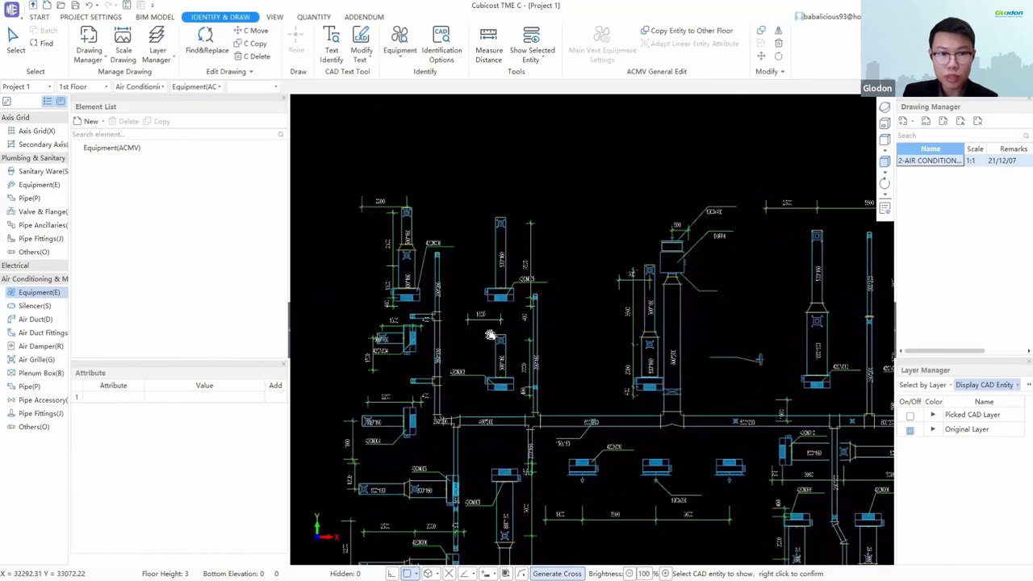
left_click(401, 47)
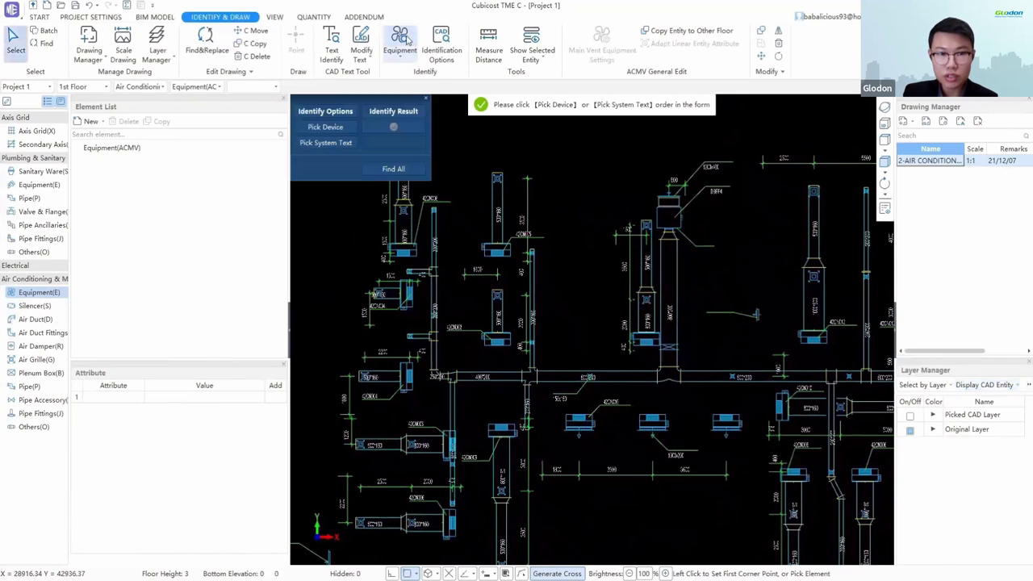
left_click(332, 126)
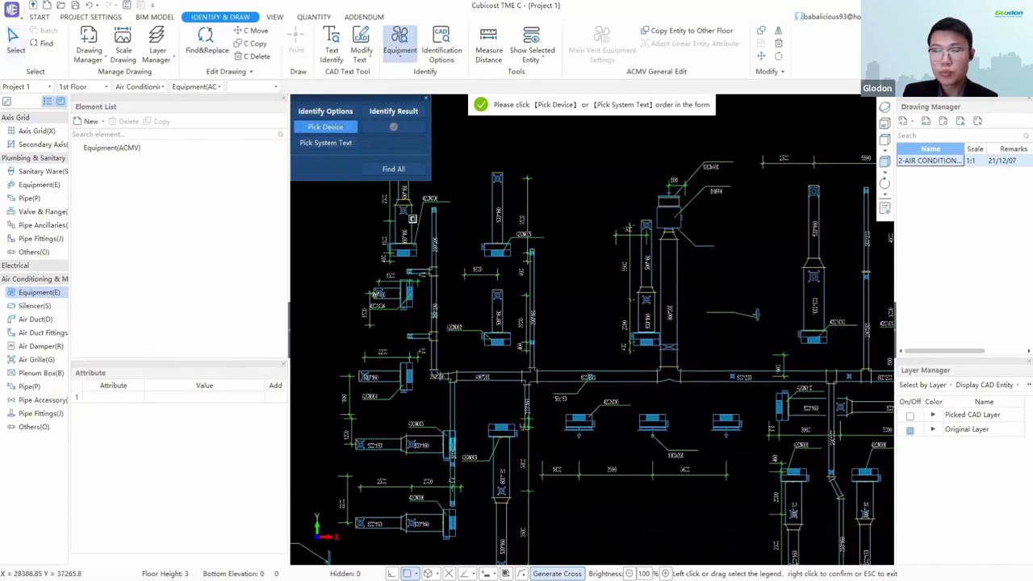
scroll(527, 258, "up", 5)
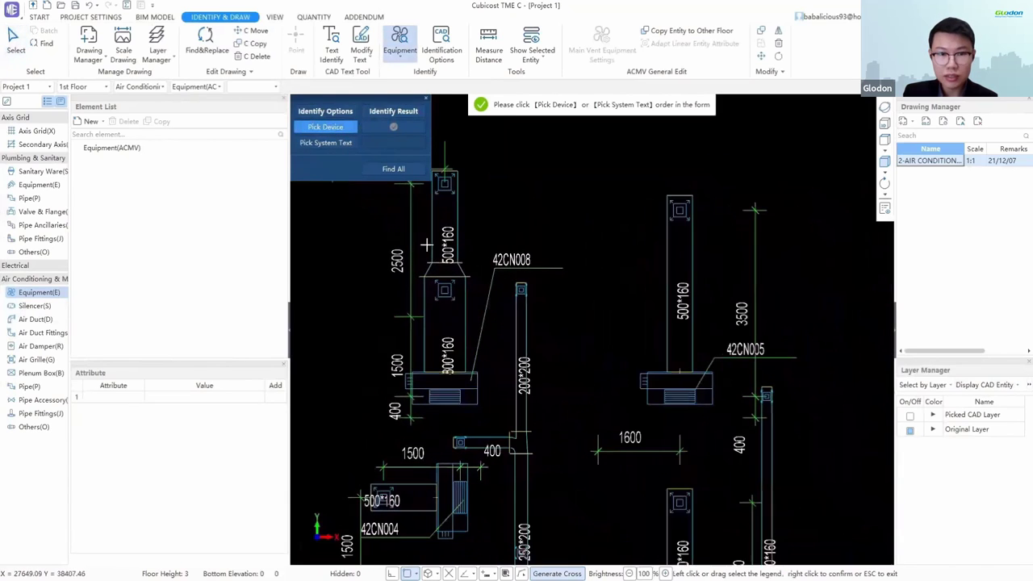
scroll(500, 403, "up", 5)
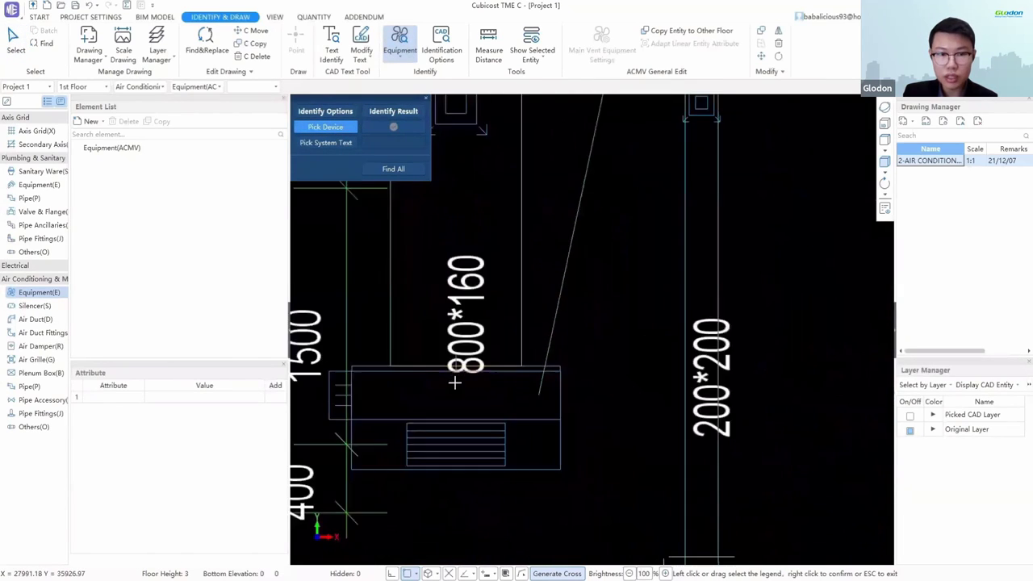
left_click(613, 392)
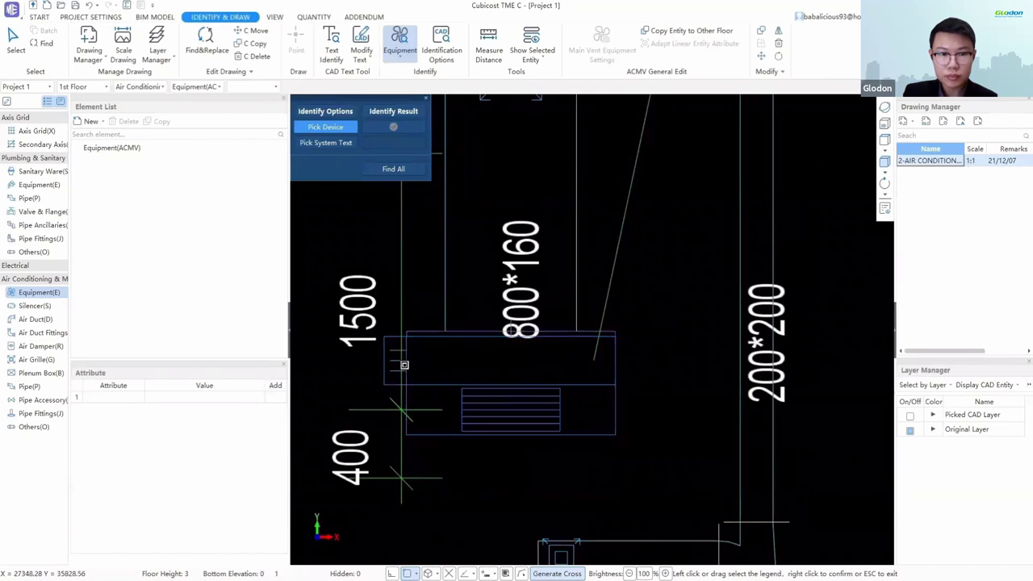
scroll(399, 363, "up", 3)
left_click_drag(401, 345, 447, 387)
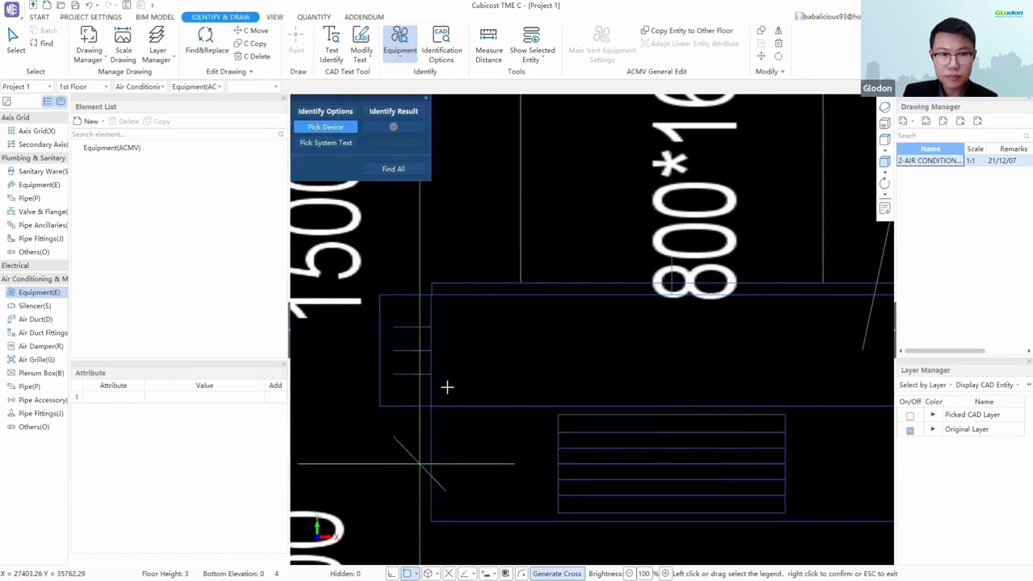
scroll(447, 388, "down", 5)
right_click(498, 322)
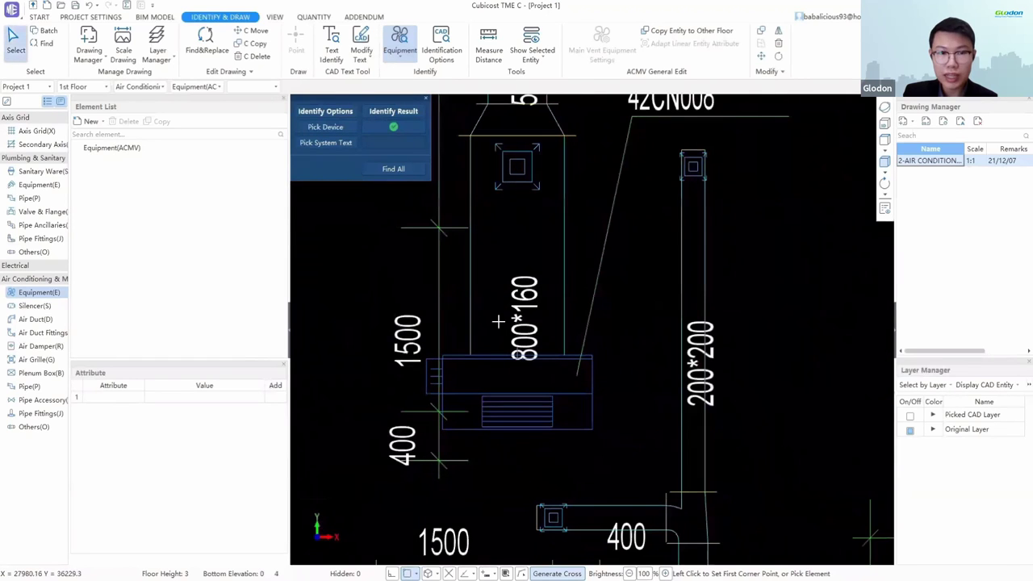
Step: Set the label 42CN008 as the system text
left_click(325, 142)
middle_click_drag(591, 233, 585, 297)
left_click(651, 170)
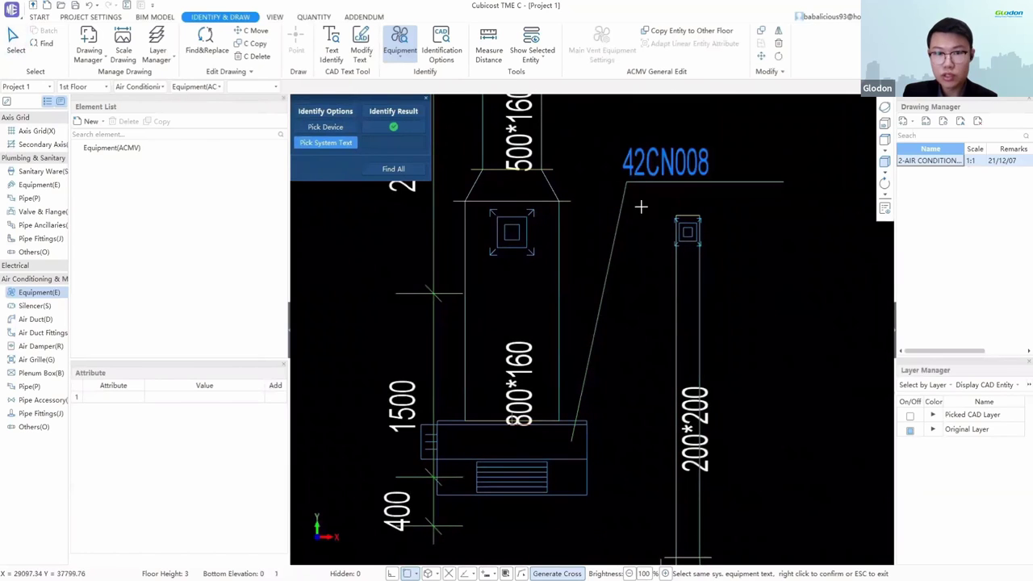
right_click(627, 257)
Step: Find all matching units and auto-identify the 25 fan-coil units
left_click(392, 171)
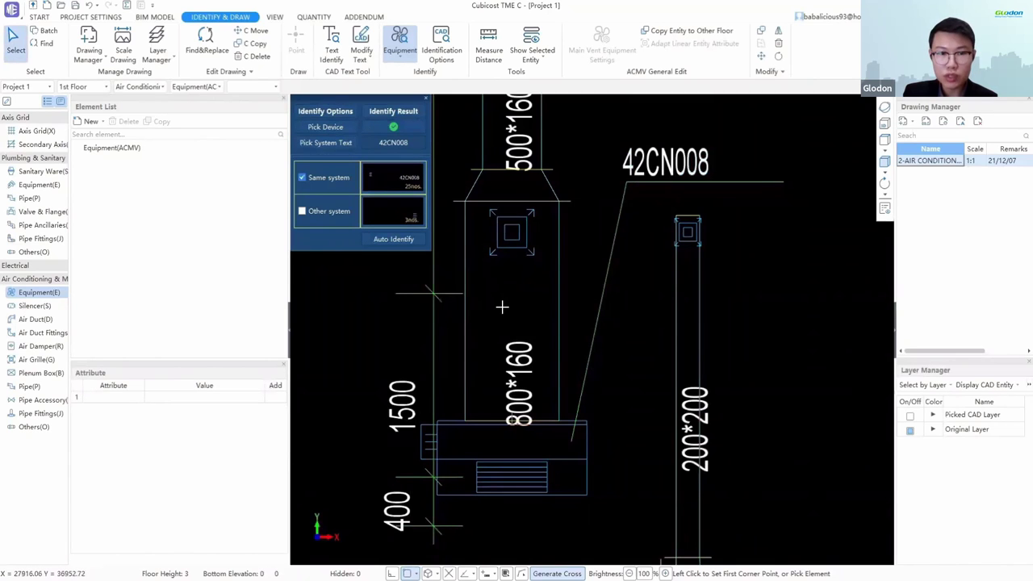
scroll(499, 306, "down", 4)
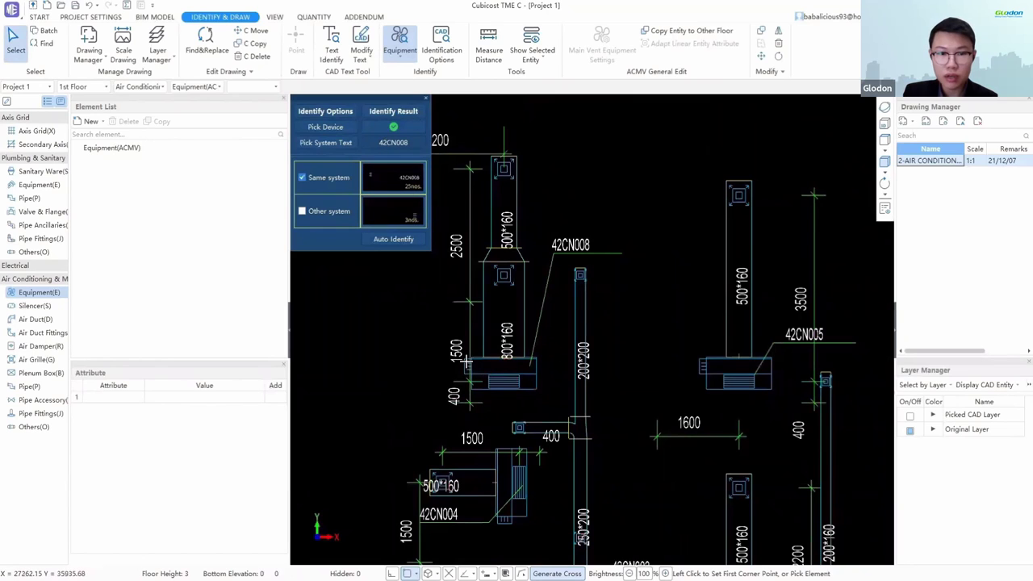
left_click(405, 244)
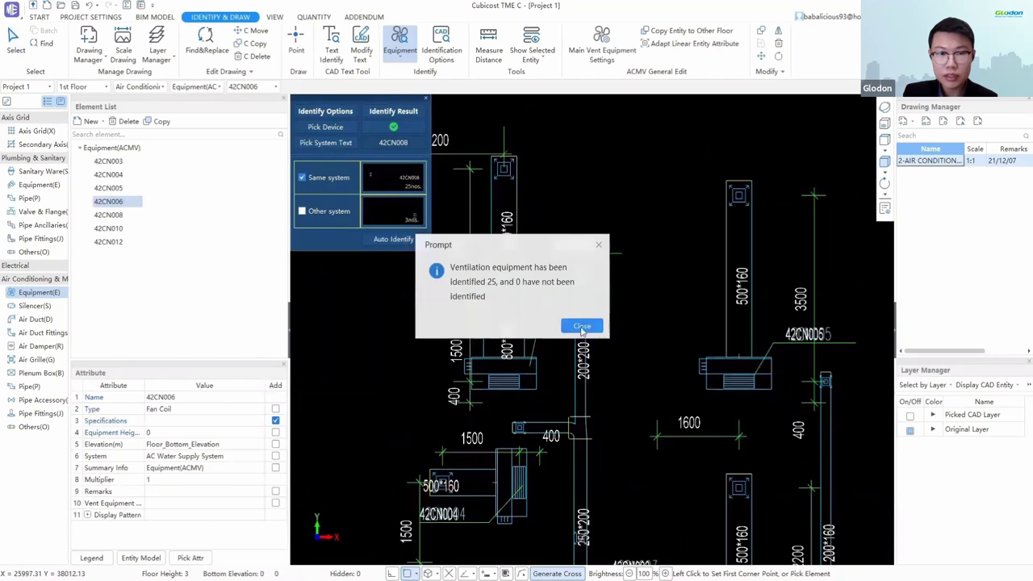
left_click(584, 326)
scroll(439, 295, "down", 6)
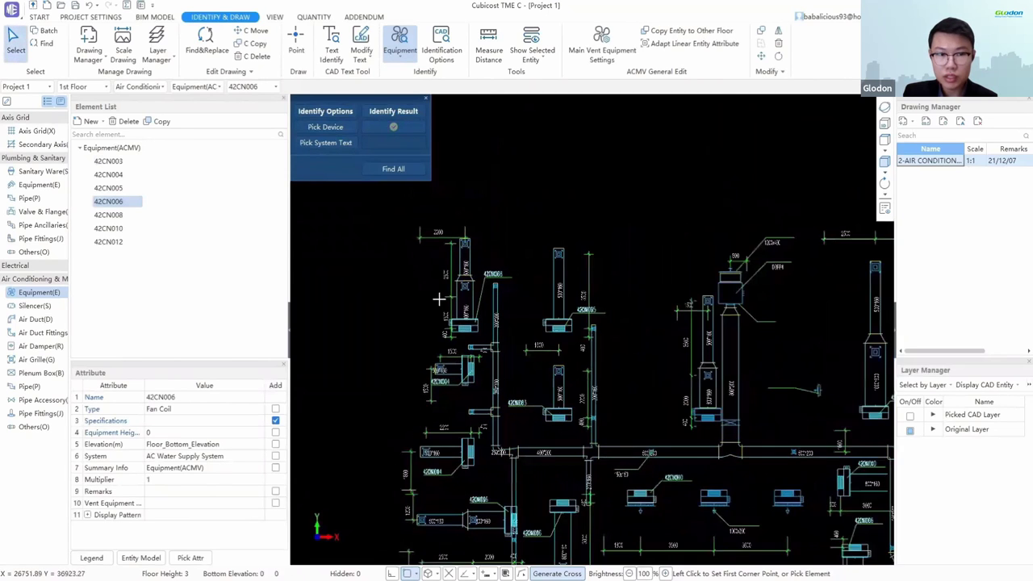
scroll(438, 304, "down", 2)
scroll(463, 334, "down", 3)
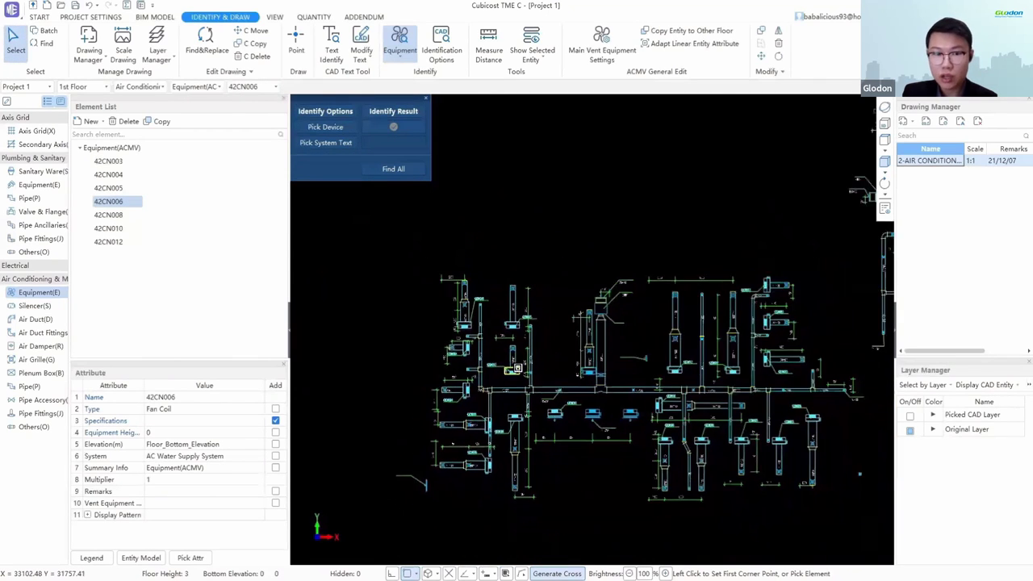
scroll(479, 365, "up", 3)
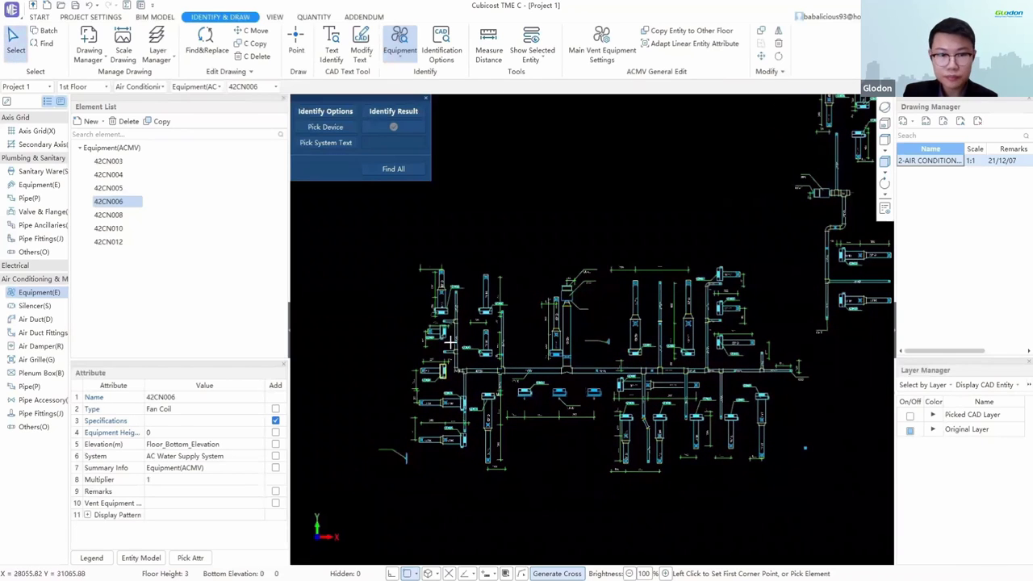
scroll(431, 315, "up", 3)
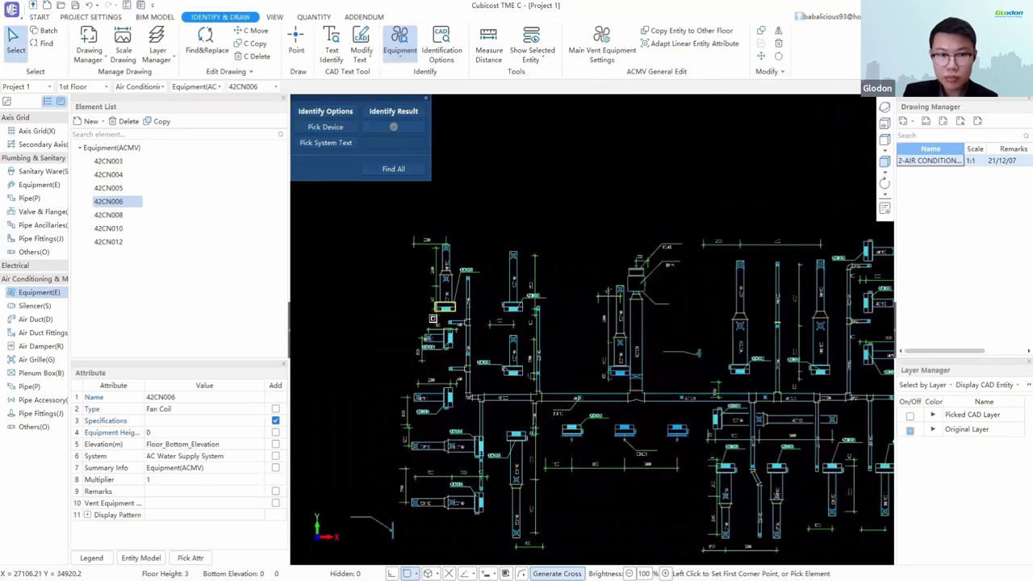
scroll(484, 307, "up", 2)
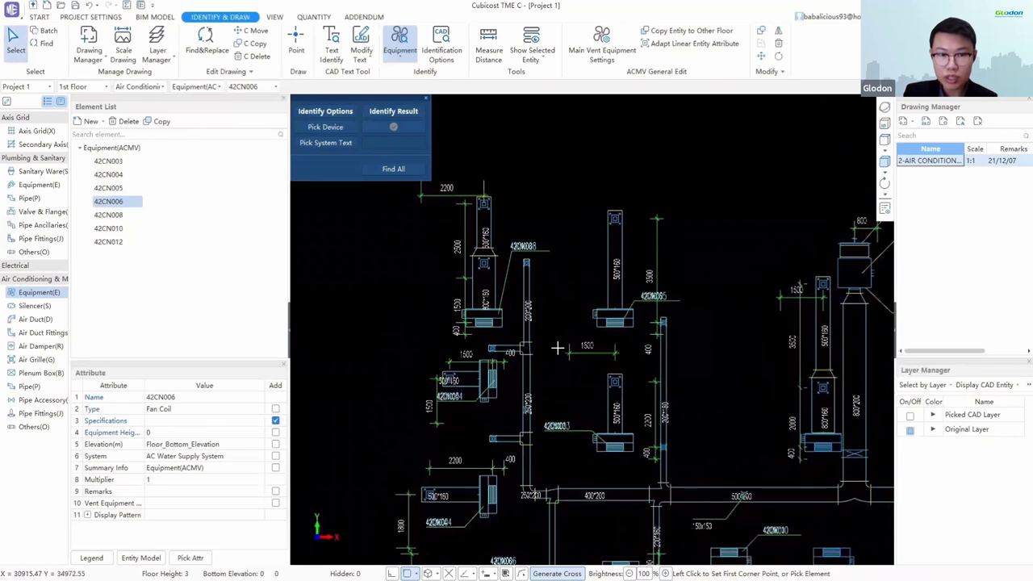
scroll(516, 340, "up", 1)
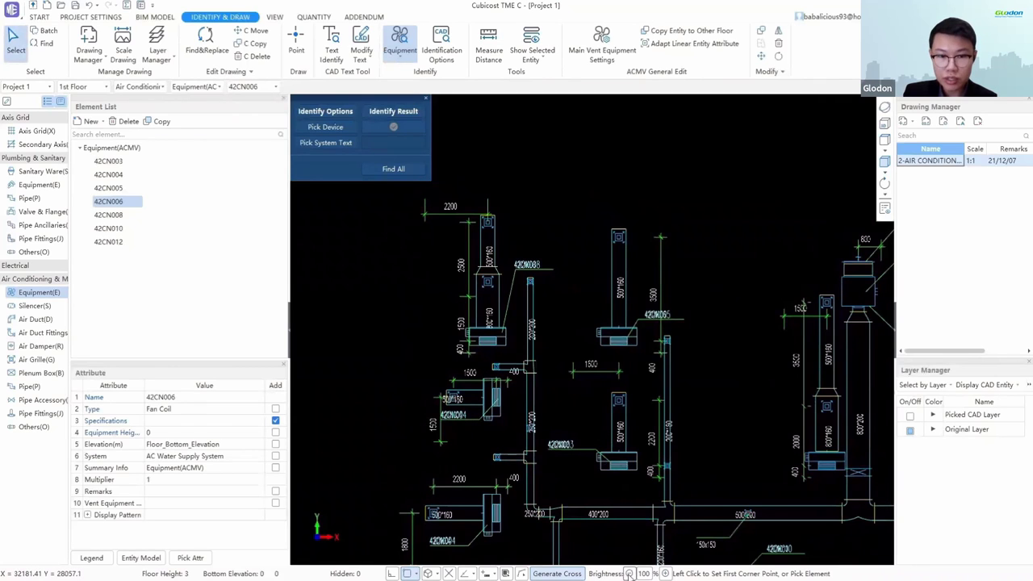
Step: Dim the CAD drawing brightness to 10 and inspect the identified fan-coil units
left_click(629, 573)
left_click(628, 573)
left_click(629, 573)
left_click(629, 574)
left_click(628, 574)
left_click(629, 574)
left_click(628, 573)
left_click(628, 574)
left_click(629, 574)
middle_click_drag(510, 352, 537, 357)
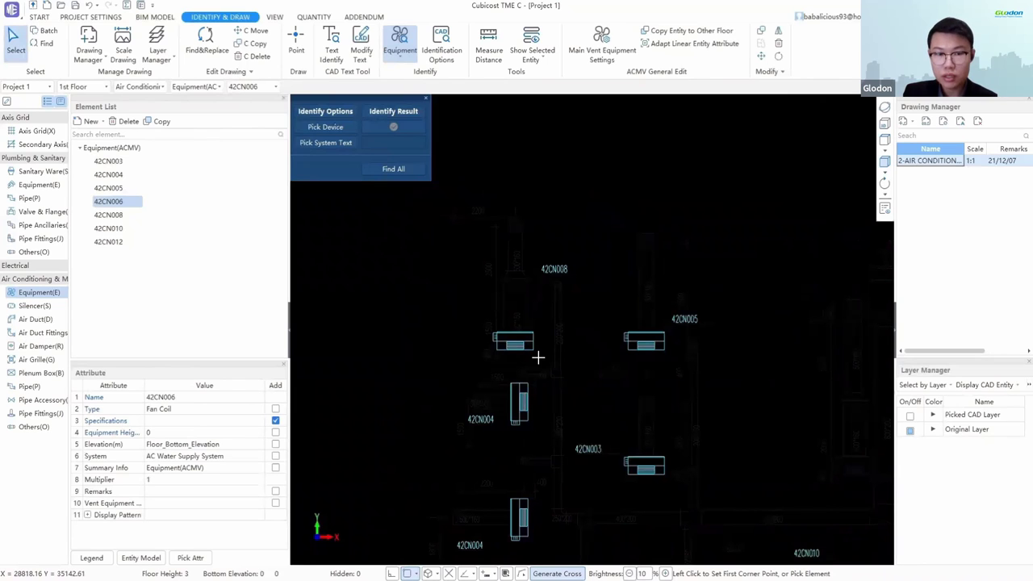
scroll(537, 357, "up", 3)
mouse_move(537, 356)
middle_mouse_down()
mouse_move(598, 339)
mouse_move(571, 288)
middle_mouse_up()
scroll(571, 341, "down", 6)
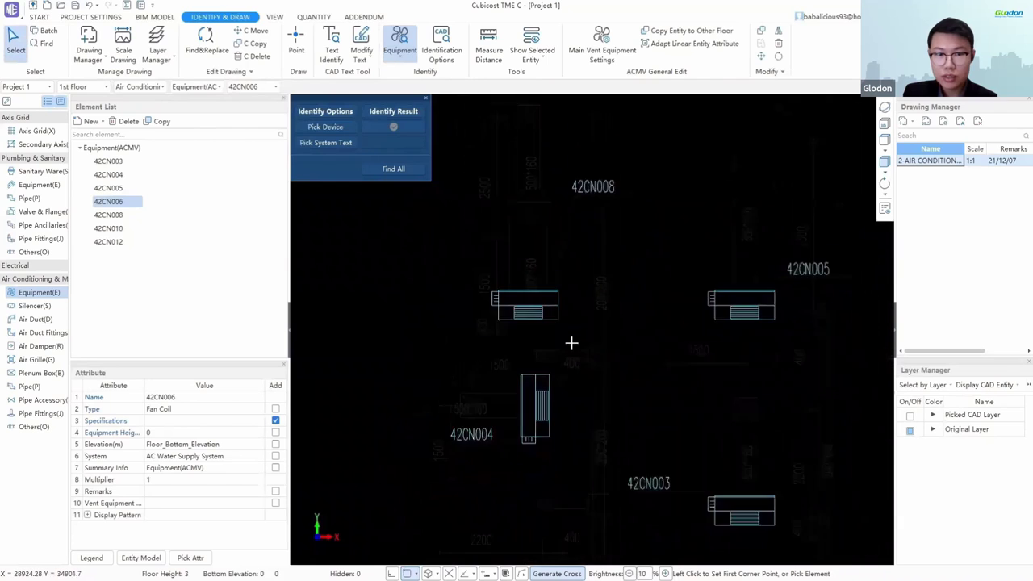
scroll(688, 390, "up", 5)
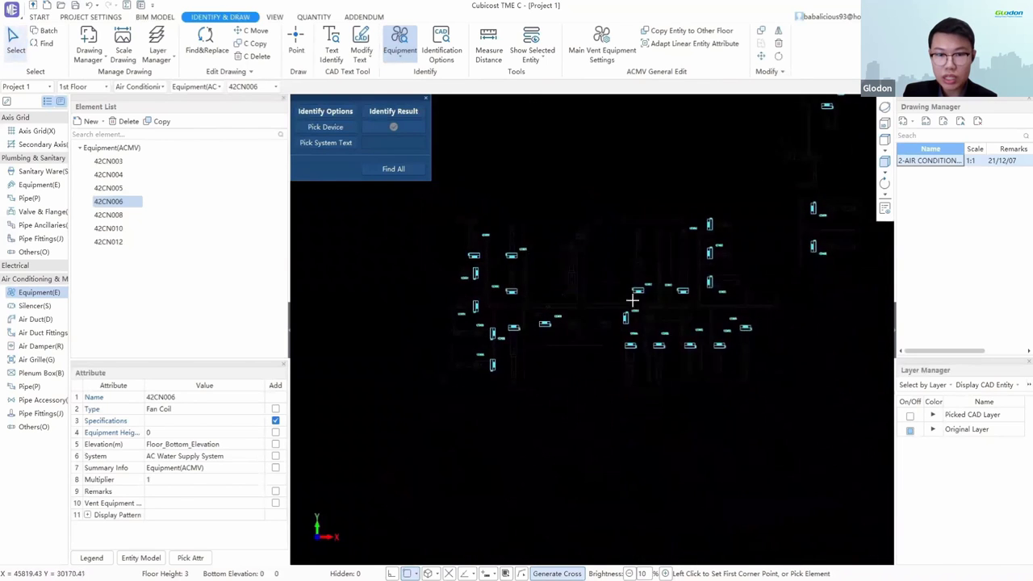
mouse_move(664, 288)
middle_mouse_down()
mouse_move(702, 243)
mouse_move(691, 235)
mouse_move(710, 261)
mouse_move(635, 334)
middle_mouse_up()
scroll(635, 334, "down", 5)
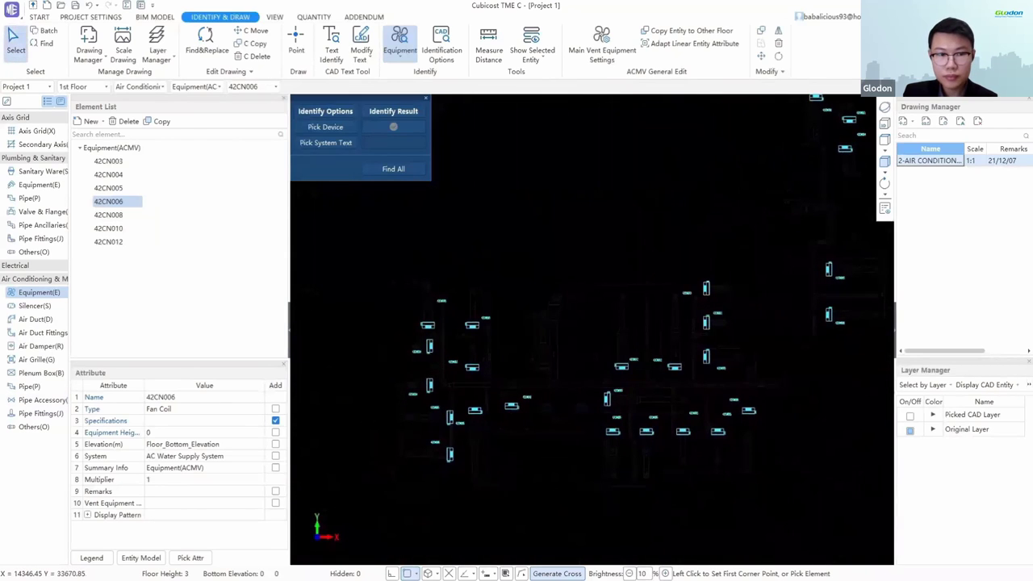
left_click(36, 359)
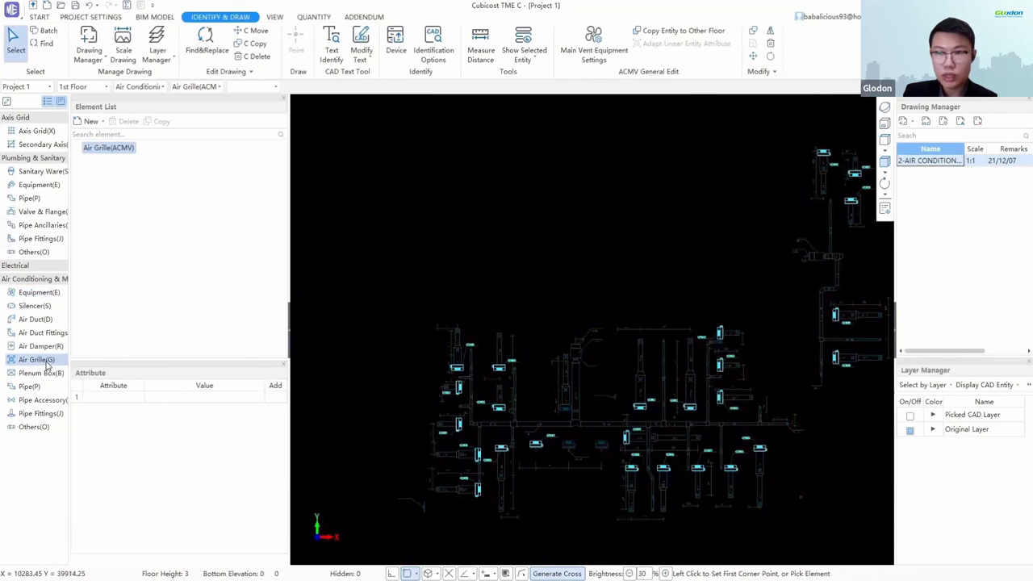
Step: Restore the CAD drawing brightness to 100% and centre on the duct's top grille
middle_click_drag(507, 353, 530, 330)
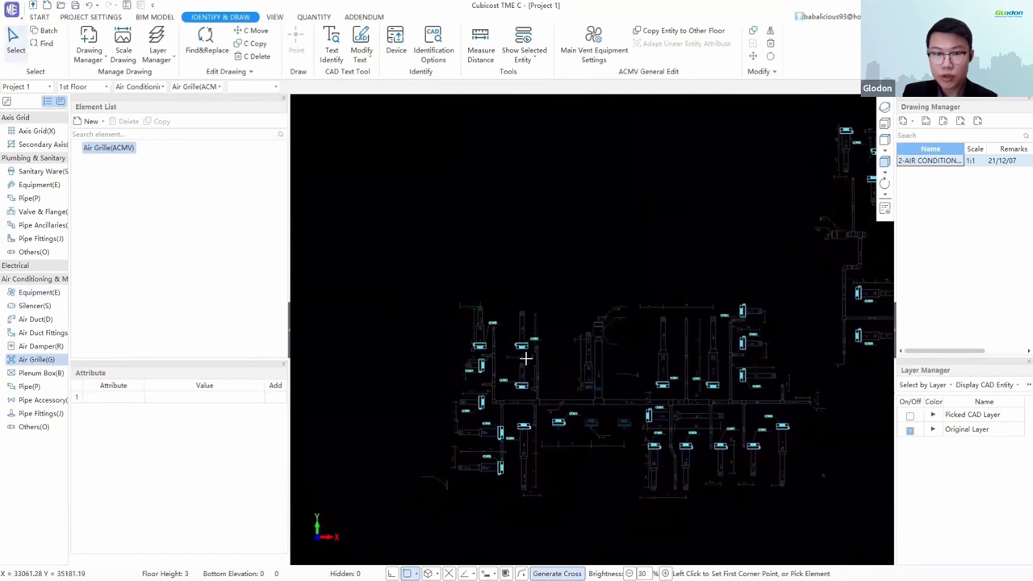
left_click(665, 573)
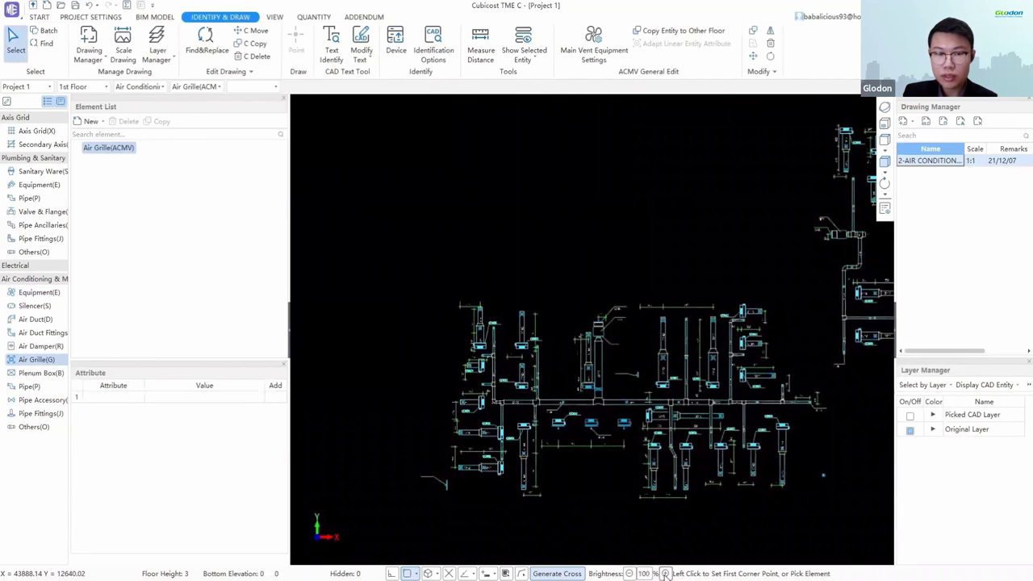
scroll(488, 396, "up", 6)
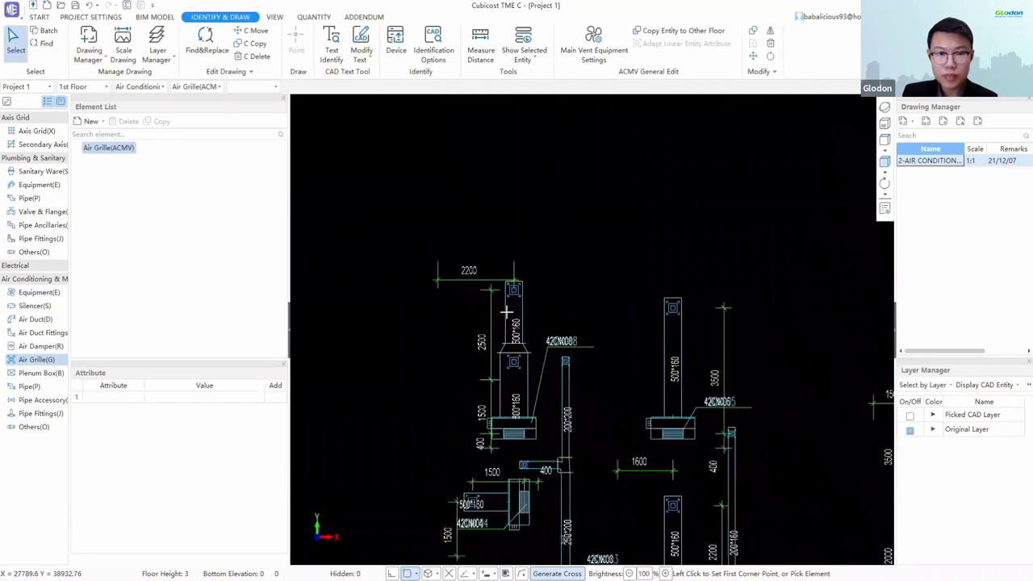
scroll(532, 288, "up", 3)
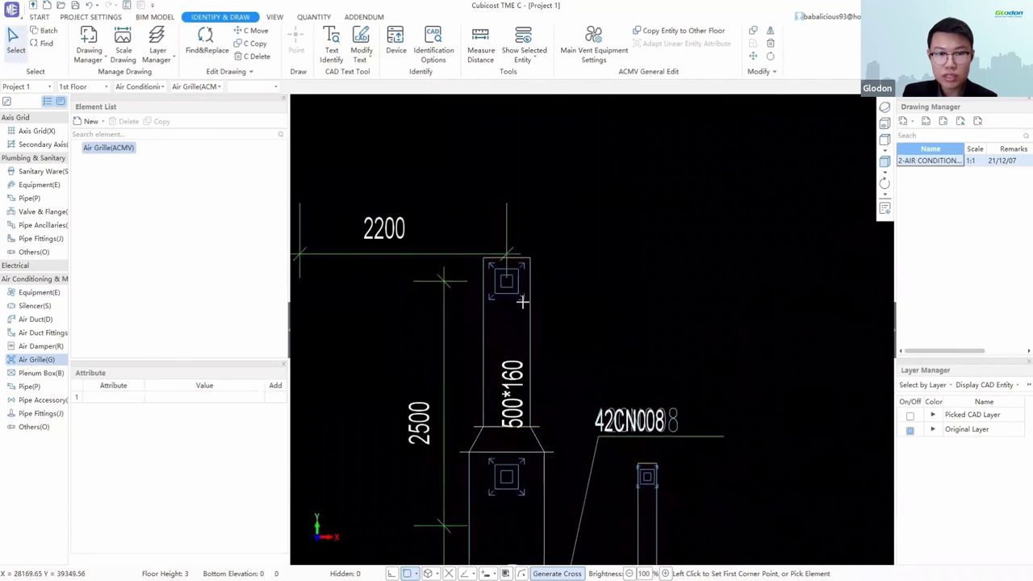
middle_click_drag(550, 311, 518, 272)
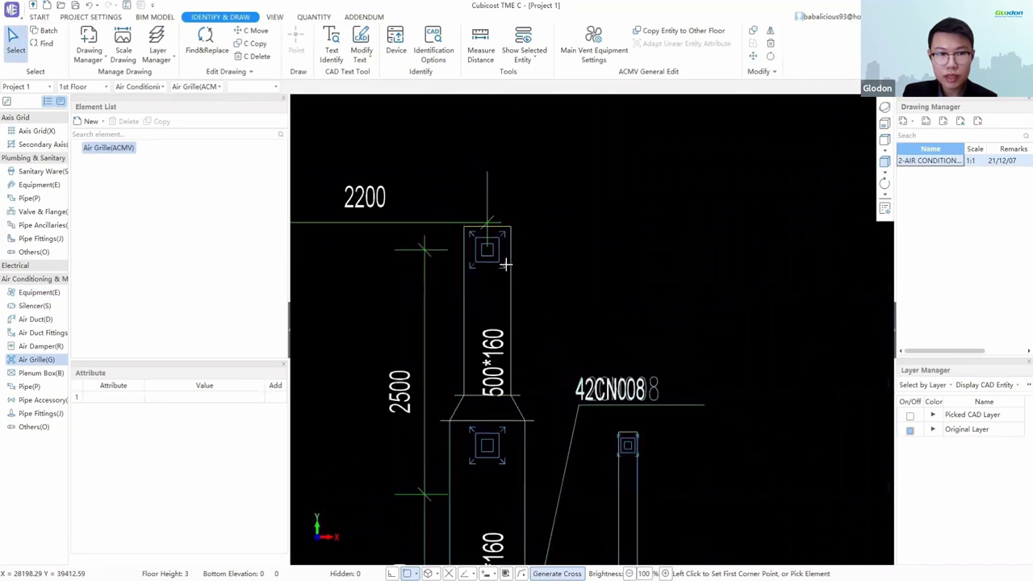
Step: Create two air grille elements, AG-1 and AG-2
left_click(90, 121)
left_click(92, 132)
left_click(91, 120)
left_click(92, 132)
left_click(125, 177)
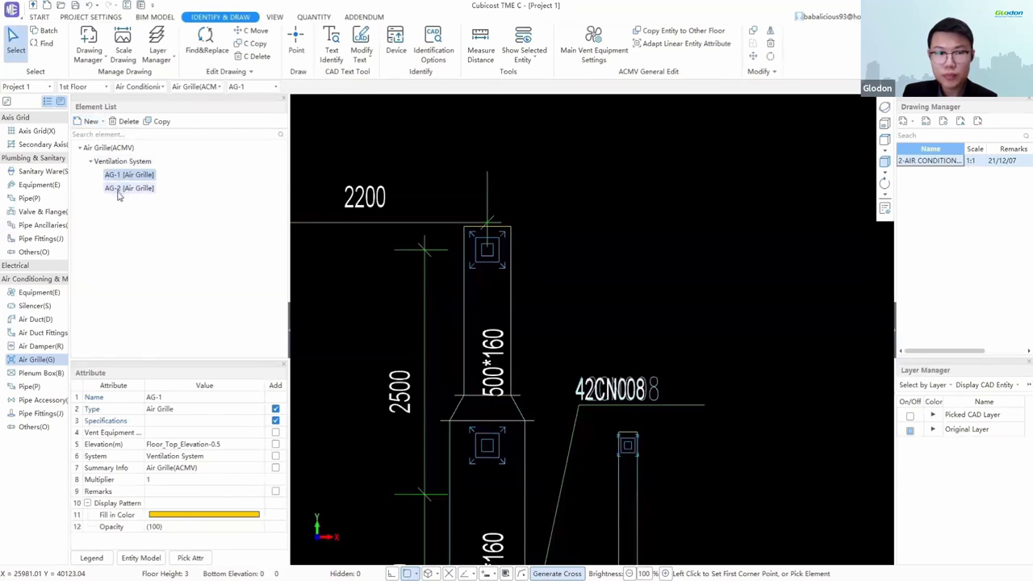
Step: Change AG-2's fill colour to green, then reselect AG-1
left_click(123, 188)
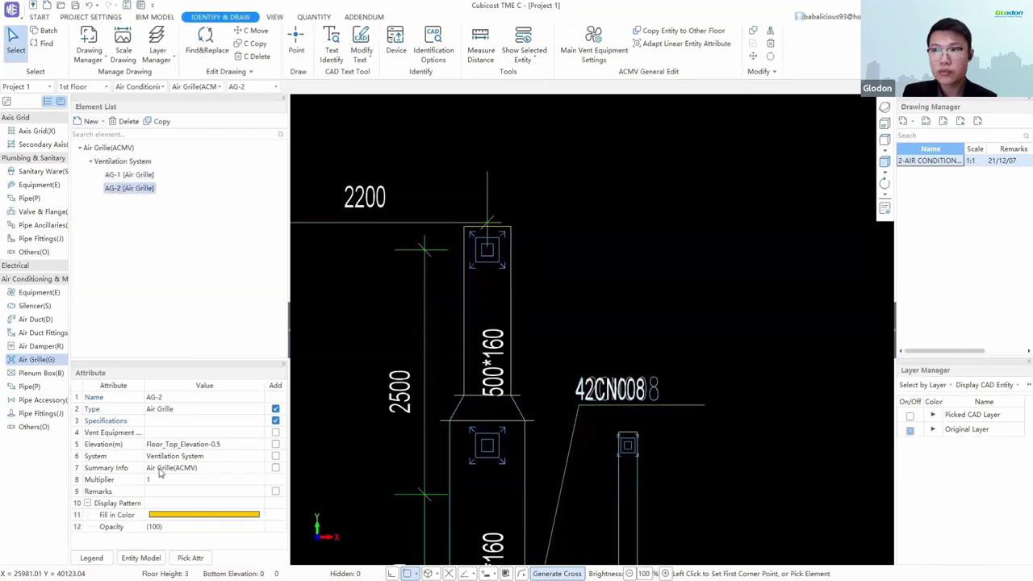
left_click(246, 519)
left_click(258, 515)
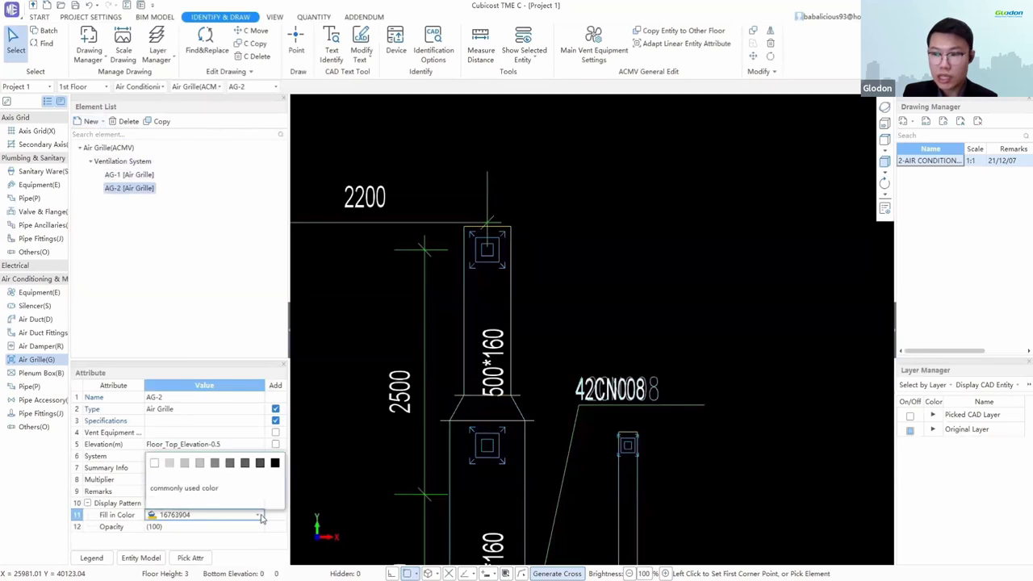
left_click(217, 363)
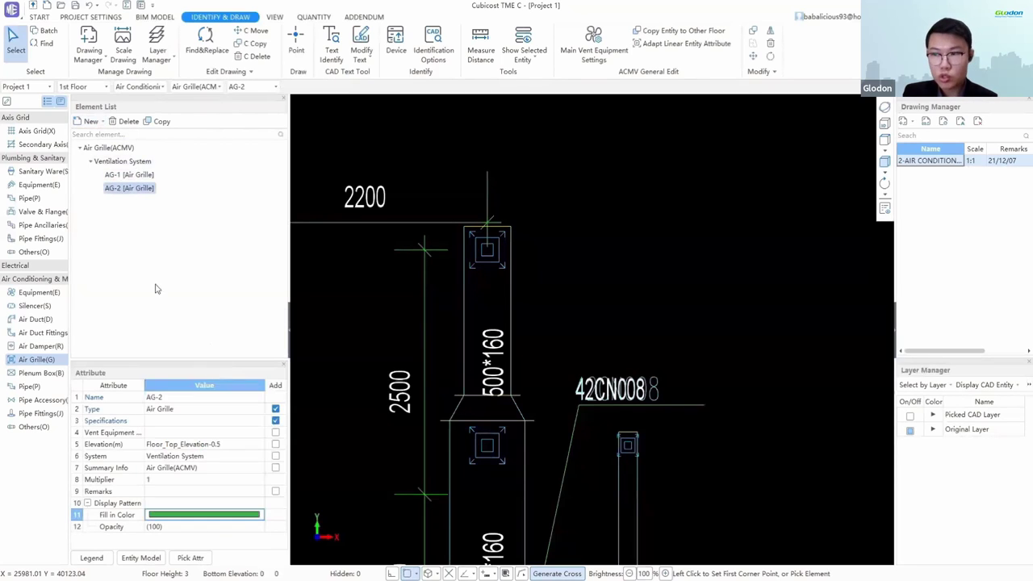
left_click(129, 175)
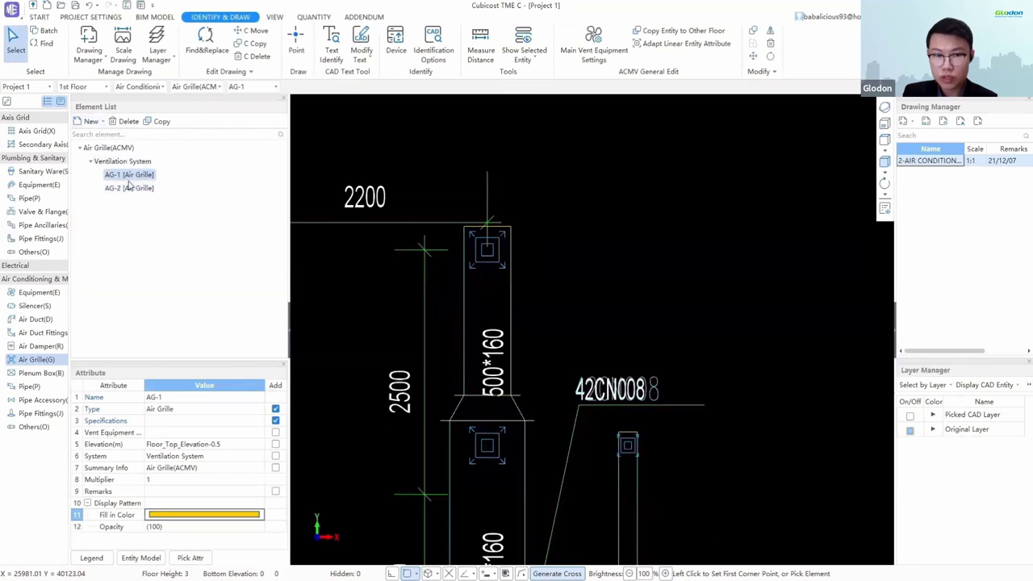
Step: Identify the 39 large grille symbols as AG-1
left_click(395, 50)
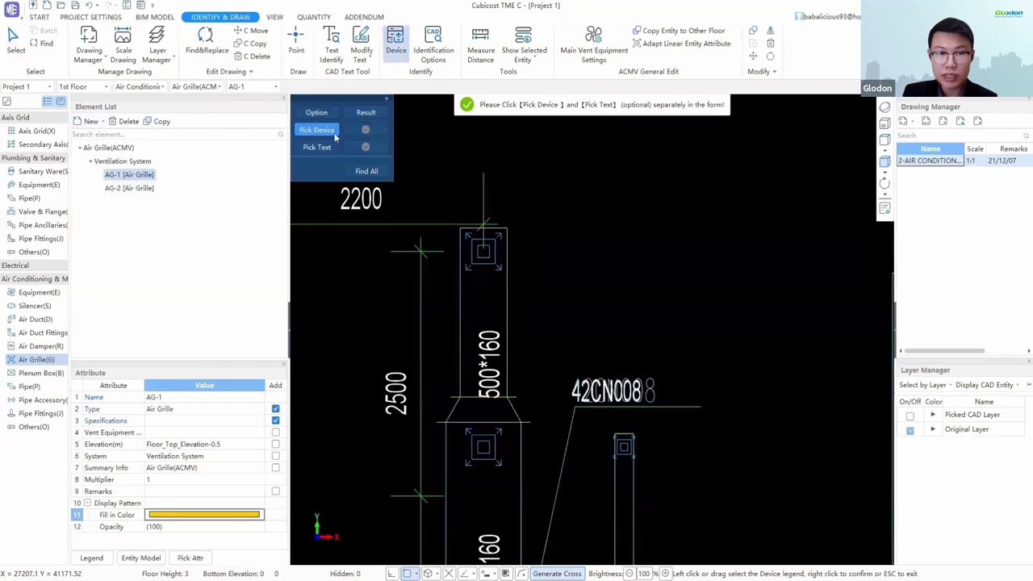
scroll(477, 224, "up", 3)
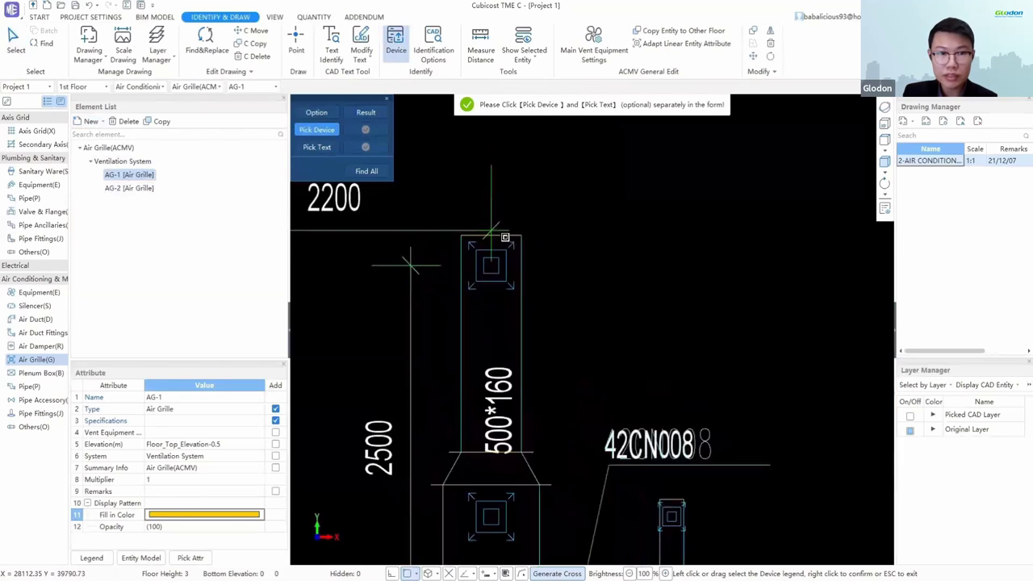
left_click(508, 269)
right_click(592, 315)
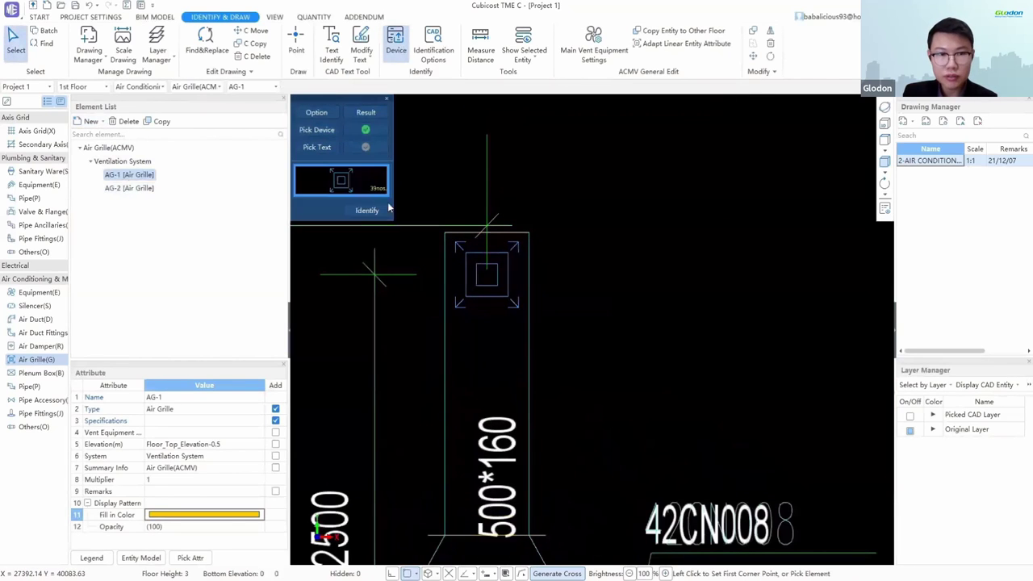
left_click(388, 209)
scroll(421, 276, "up", 1)
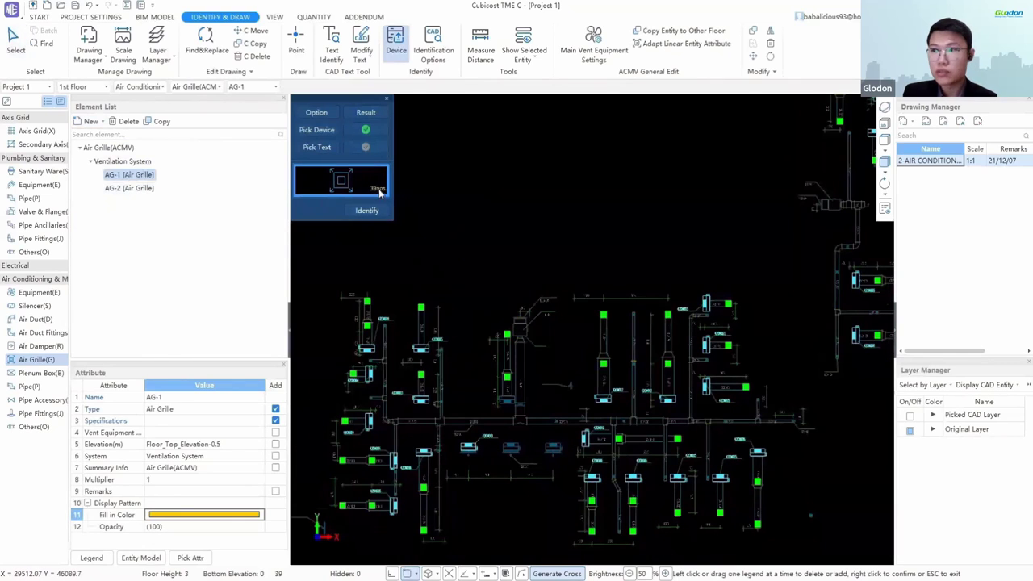
left_click(367, 212)
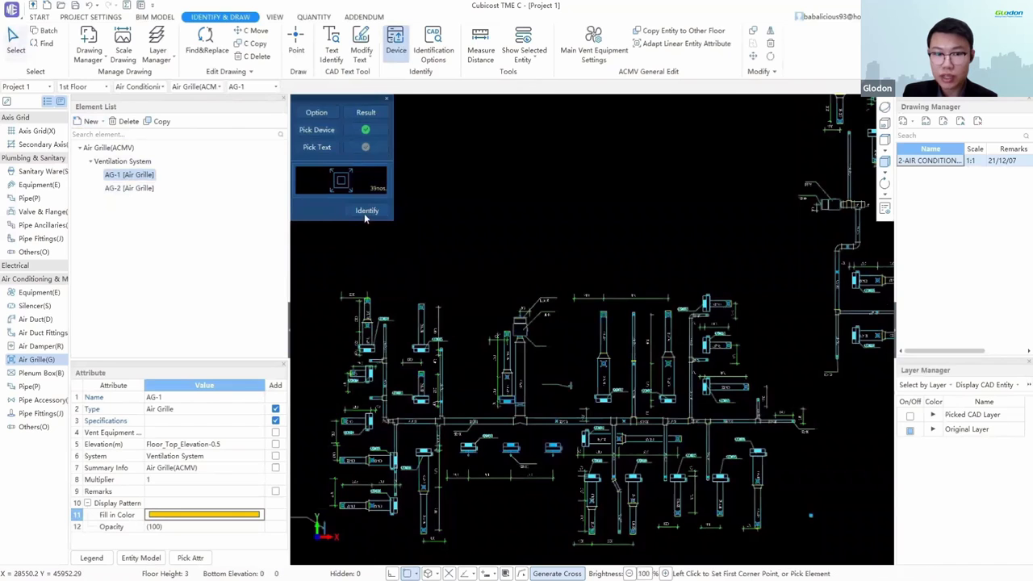
left_click(579, 313)
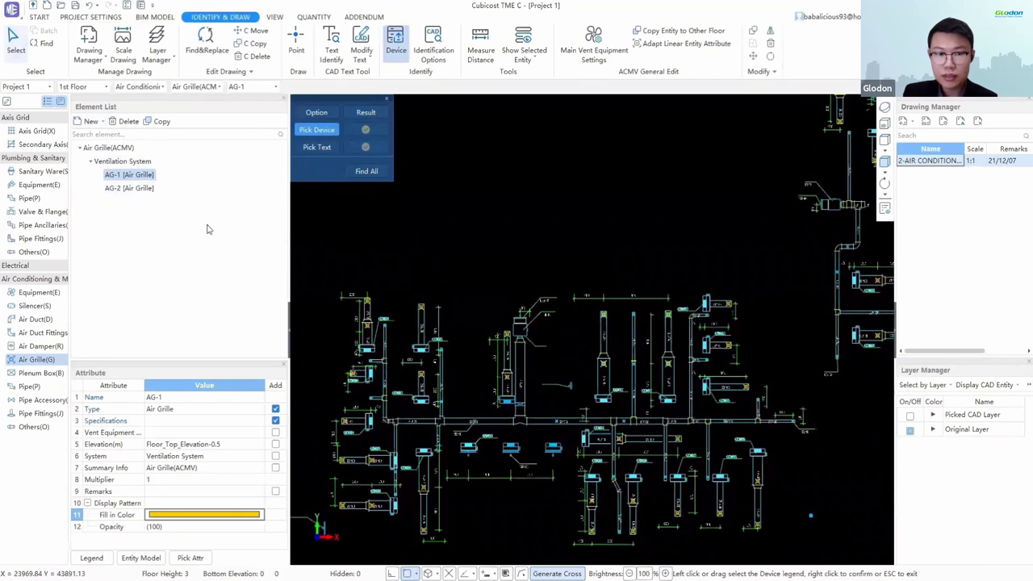
Step: Identify the 28 small grille symbols beside 42CN008 as AG-2
left_click(128, 189)
scroll(409, 307, "up", 10)
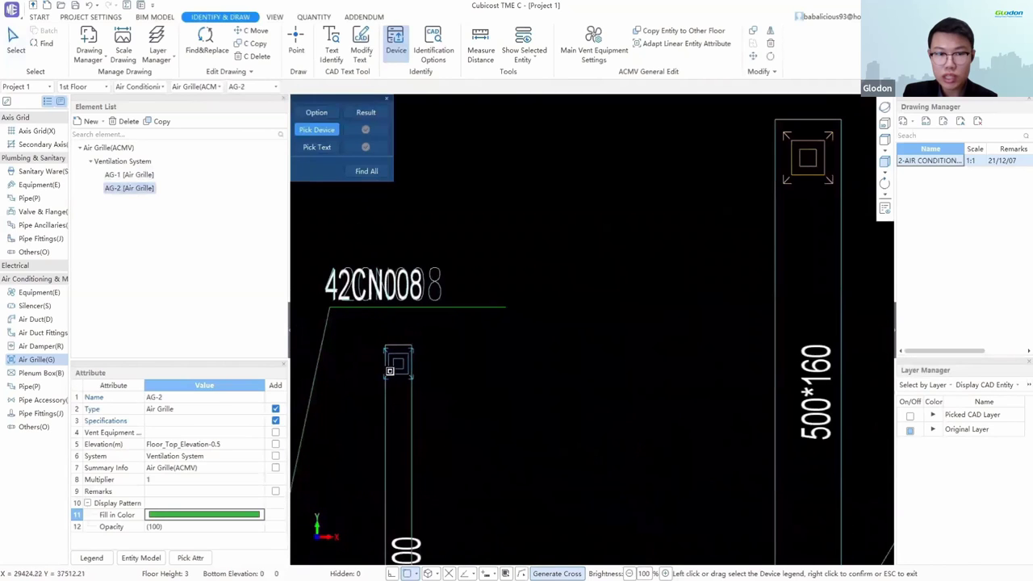
right_click(457, 355)
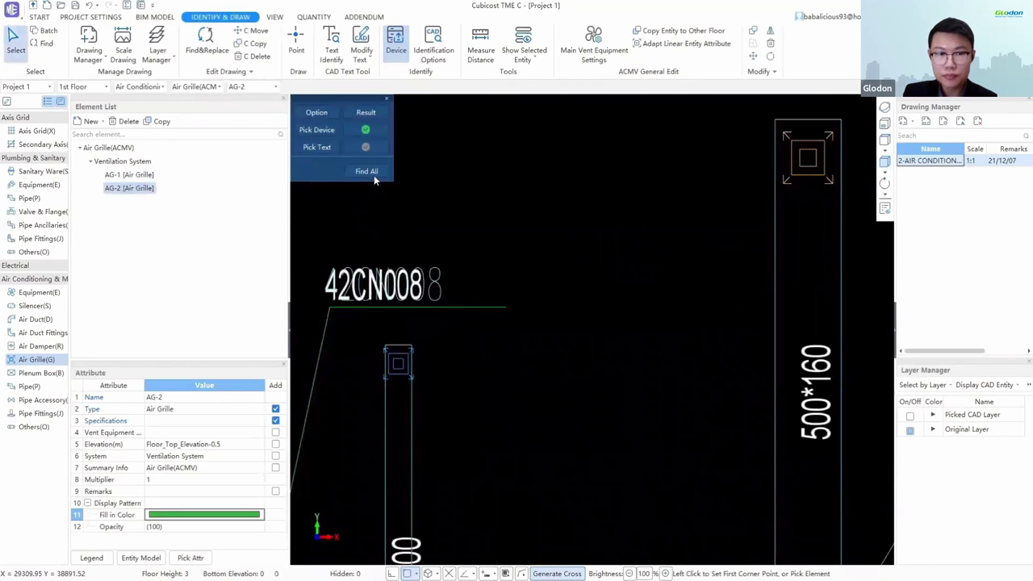
left_click(371, 174)
left_click(366, 210)
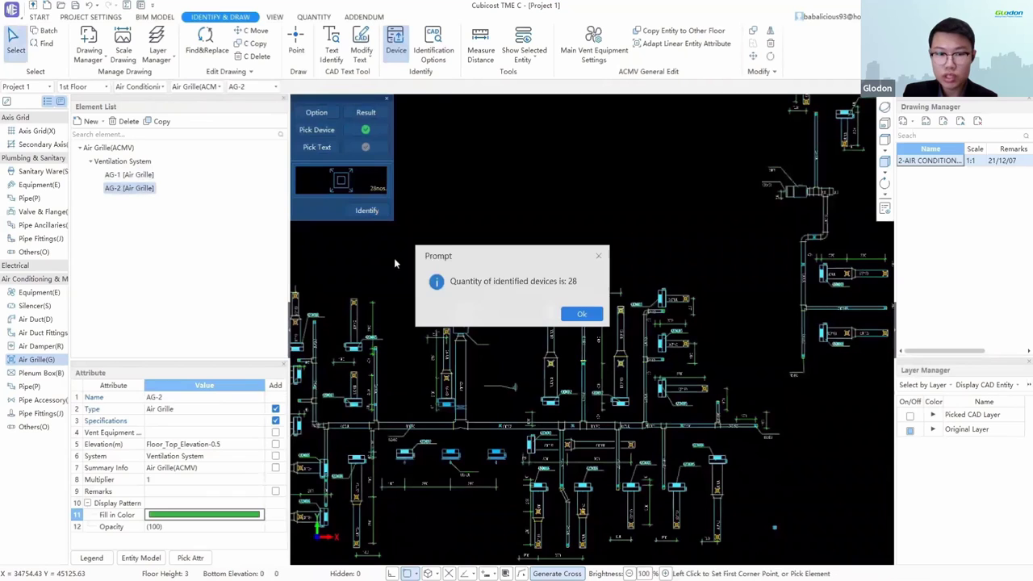
left_click(583, 314)
scroll(585, 326, "up", 5)
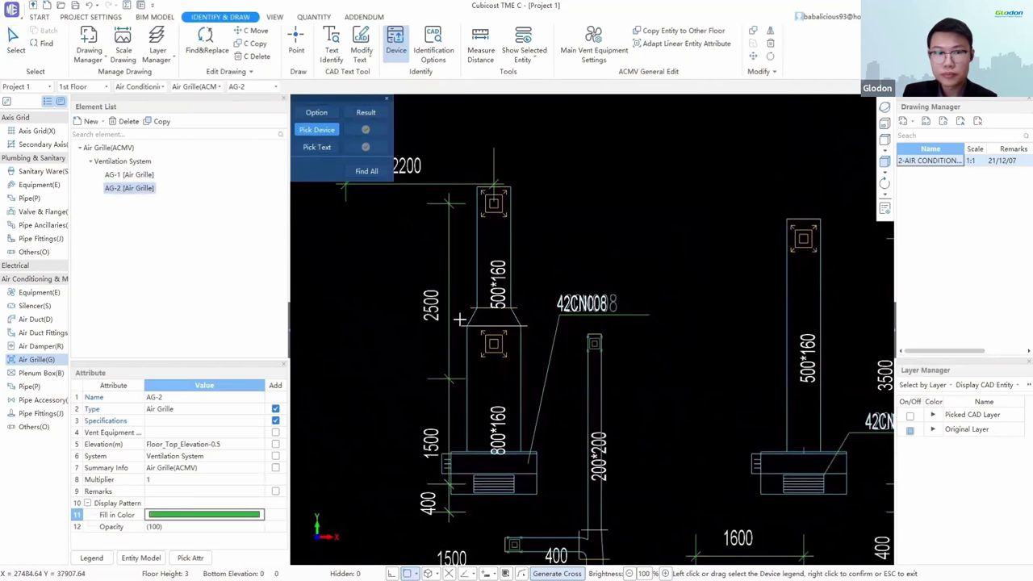
scroll(533, 379, "down", 5)
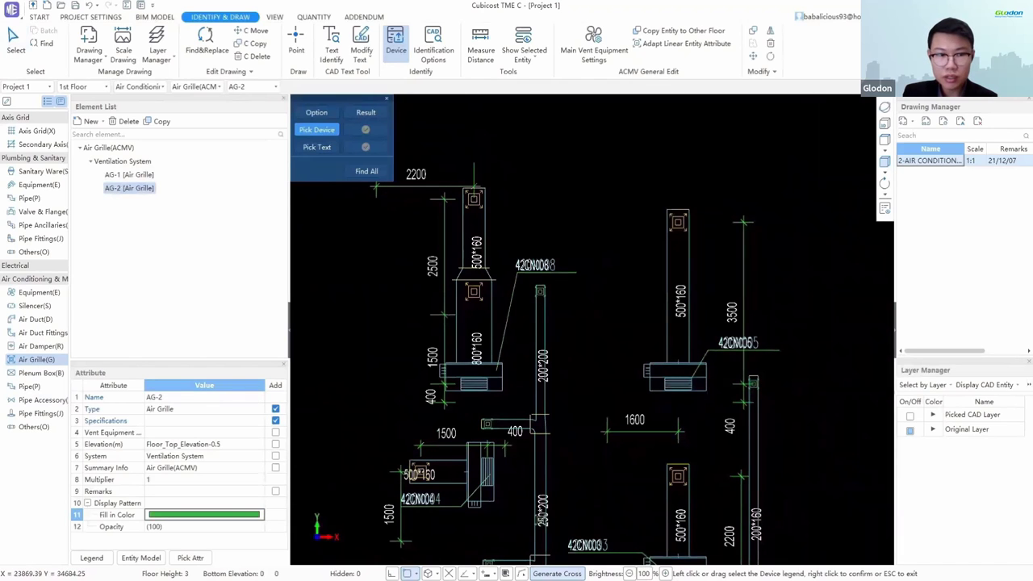
scroll(478, 290, "up", 5)
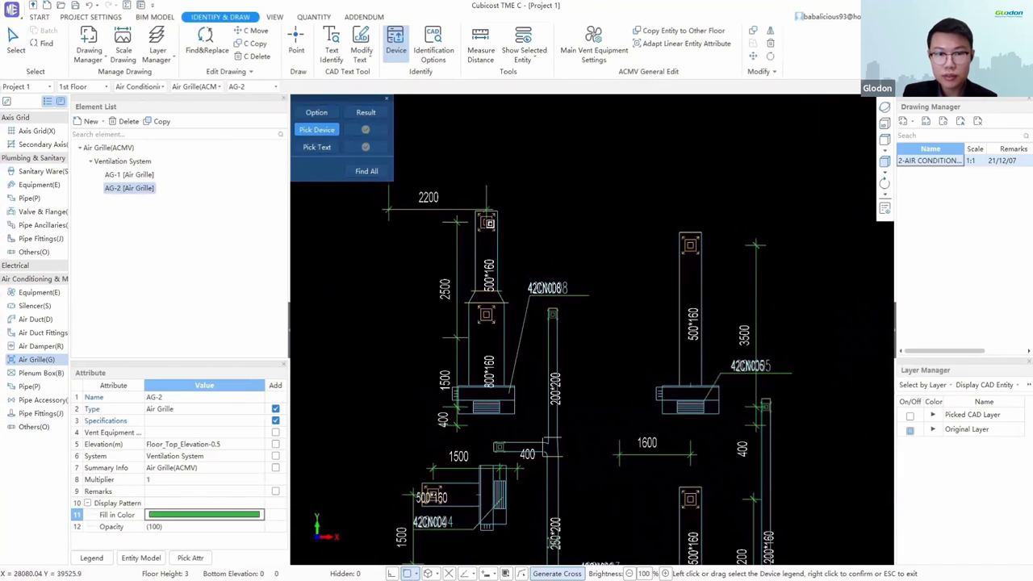
Step: Identify ducts ReDuct-1 (500*160) and ReDuct-2 (800*160) using double-line identification
left_click(36, 318)
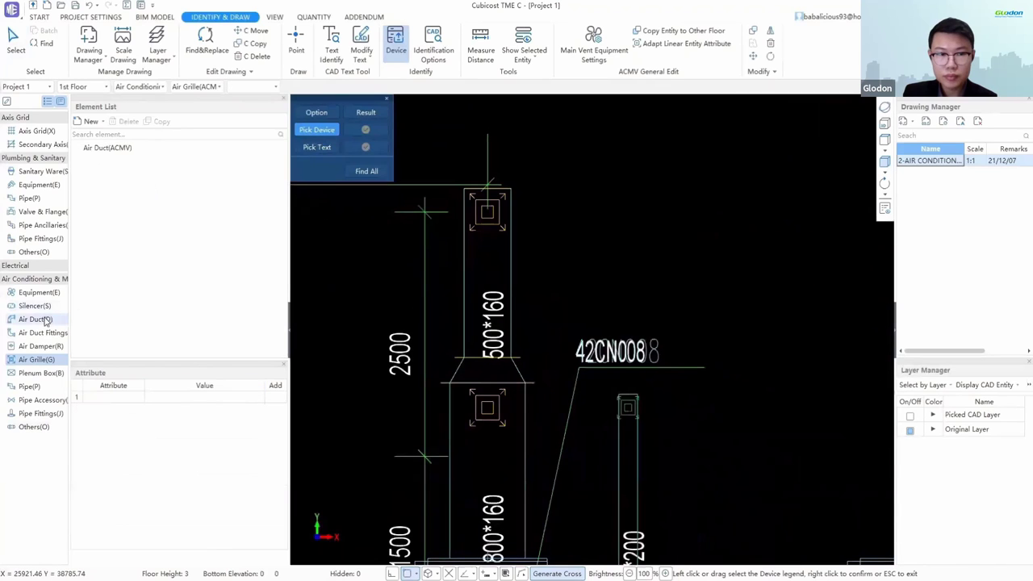
middle_click_drag(460, 264, 471, 270)
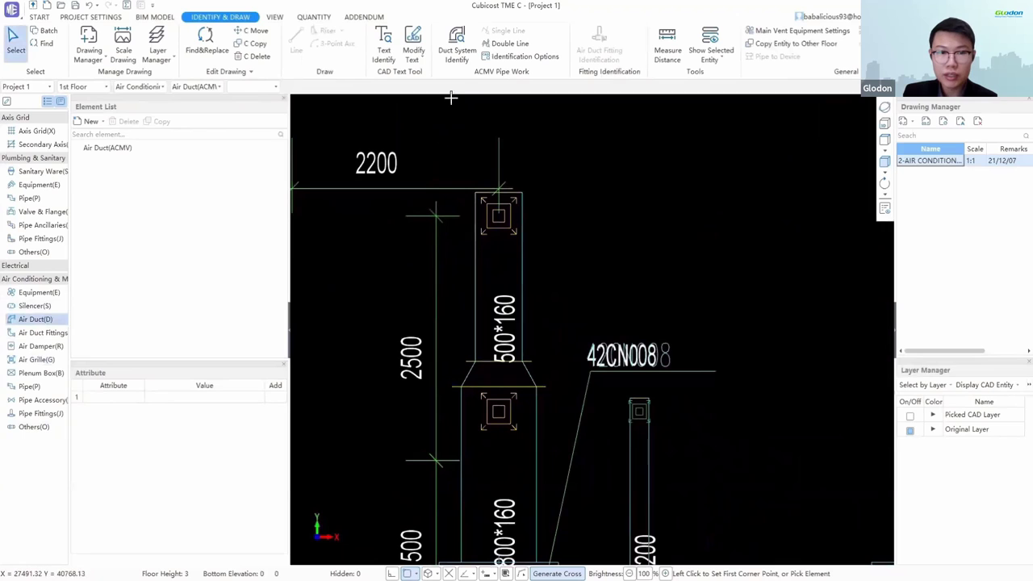
left_click(456, 60)
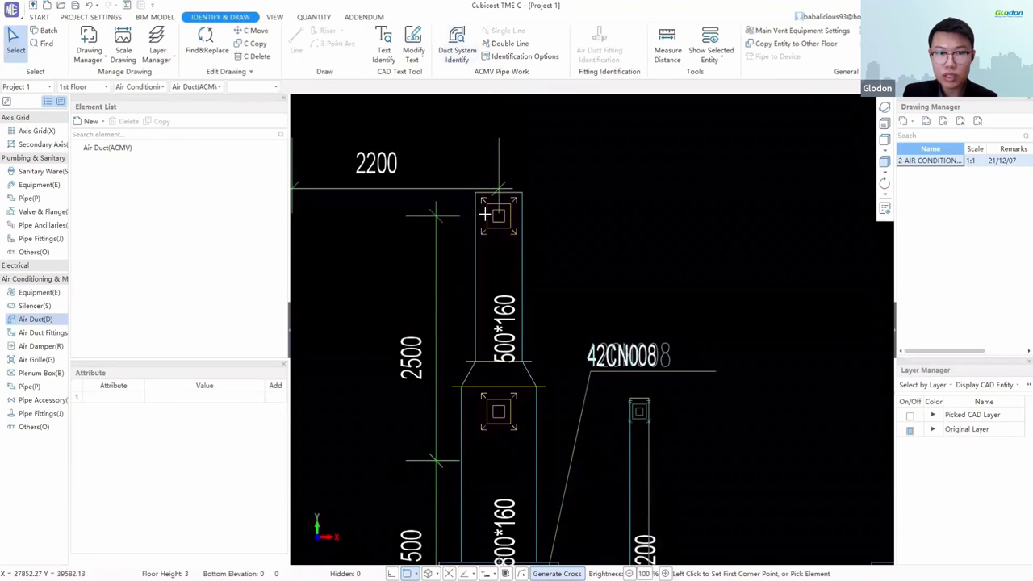
left_click(506, 42)
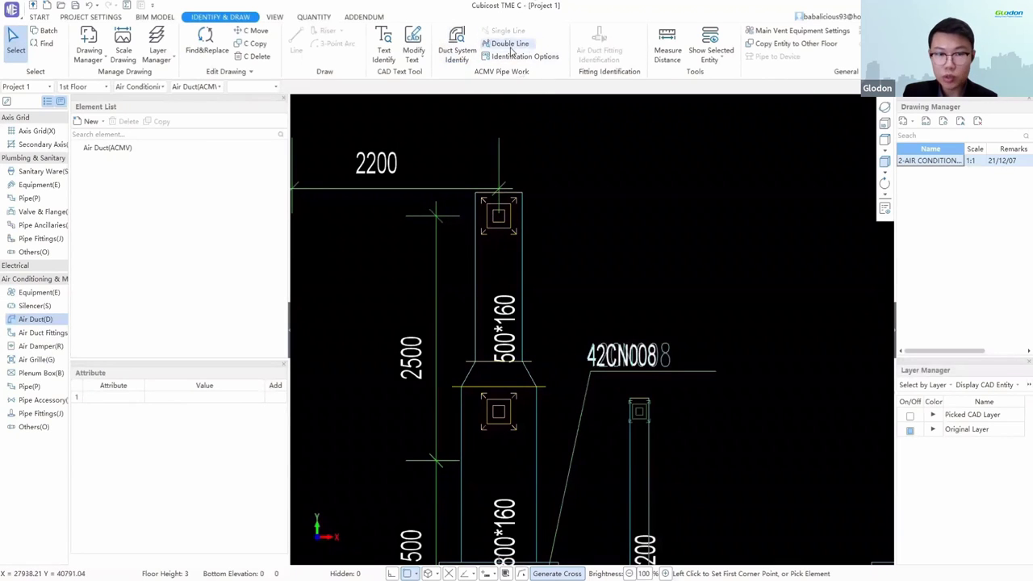
left_click(503, 300)
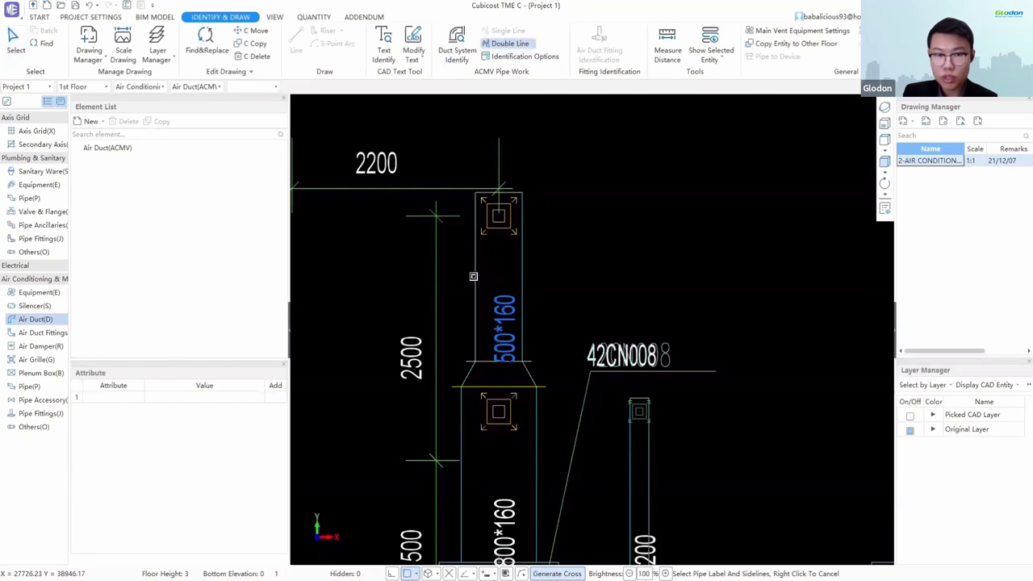
left_click(521, 276)
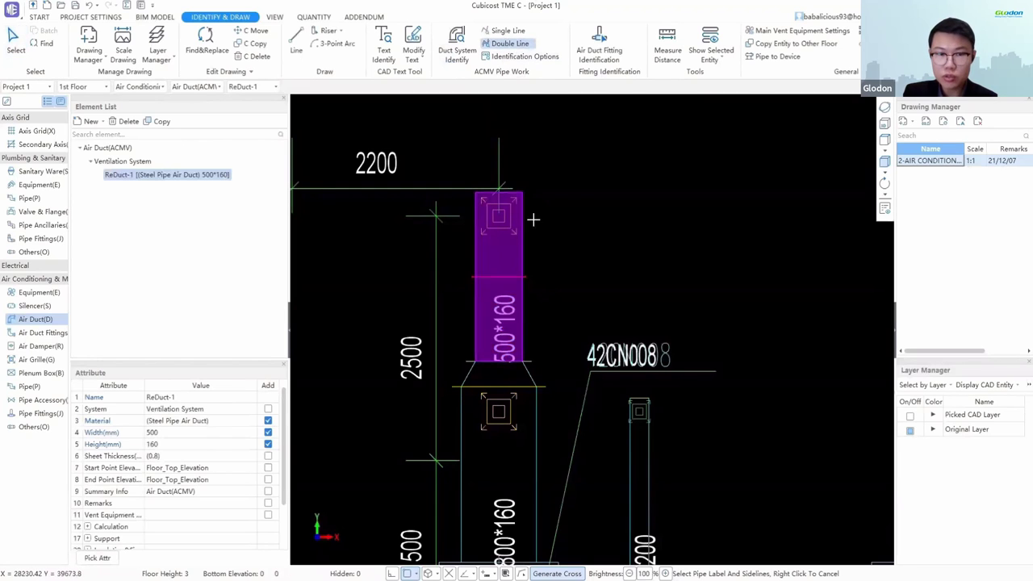
middle_click_drag(569, 336, 574, 275)
left_click(518, 457)
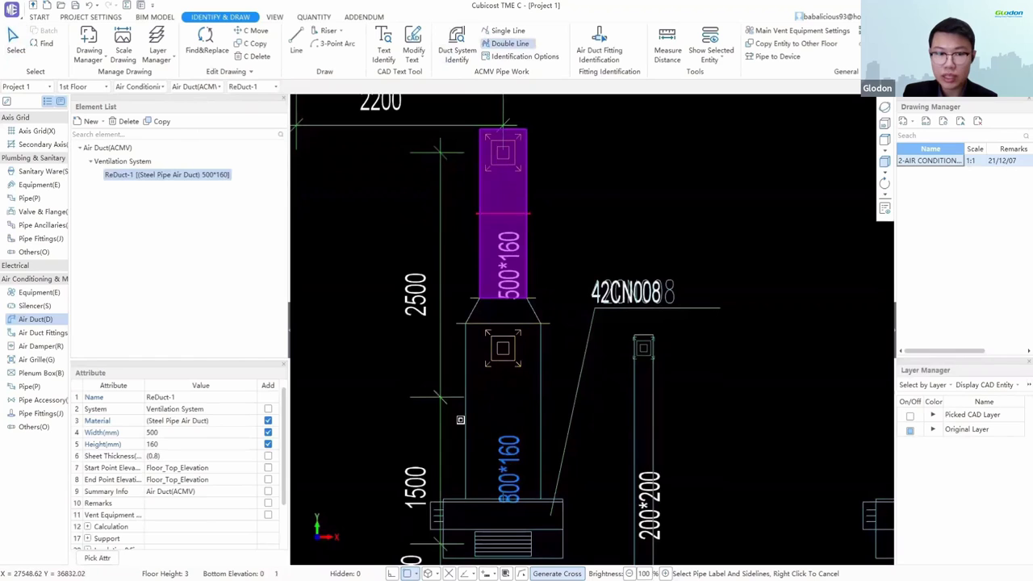
left_click(539, 415)
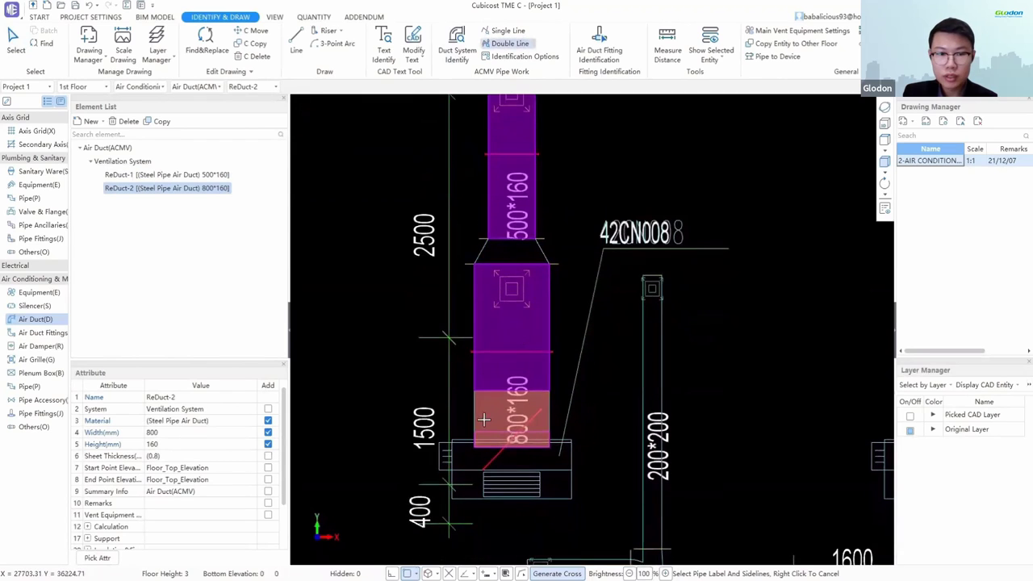
scroll(527, 350, "up", 3)
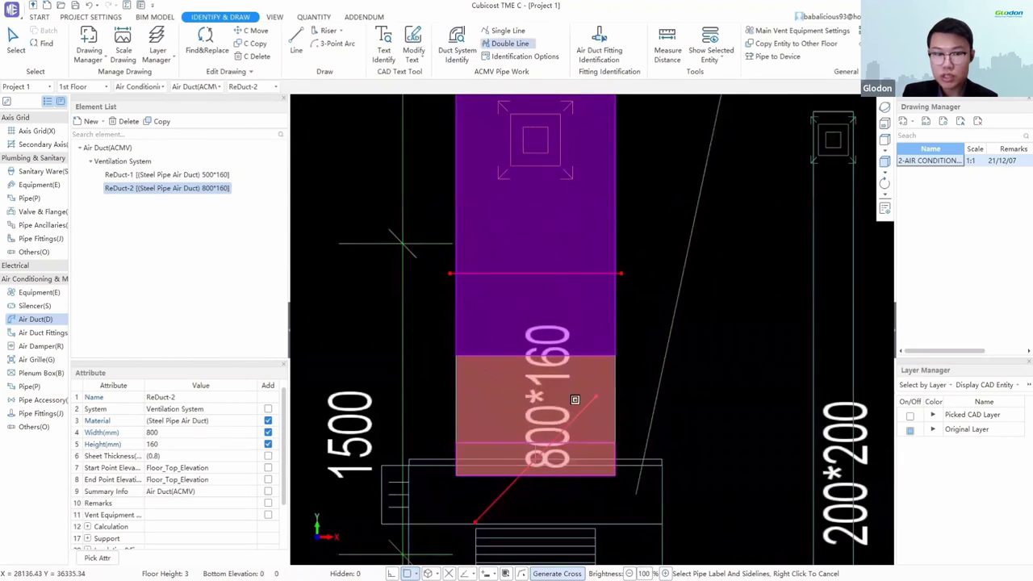
scroll(502, 409, "down", 3)
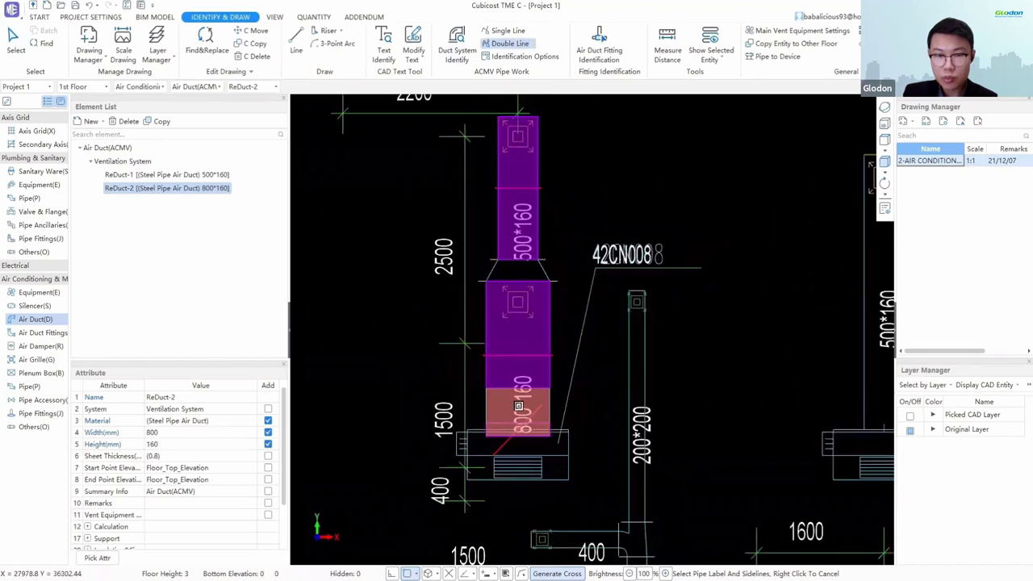
scroll(510, 409, "down", 2)
Step: Orbit the model to check the two ducts and elbow in 3D, then return to plan view
left_click(886, 109)
left_click_drag(613, 339, 658, 411)
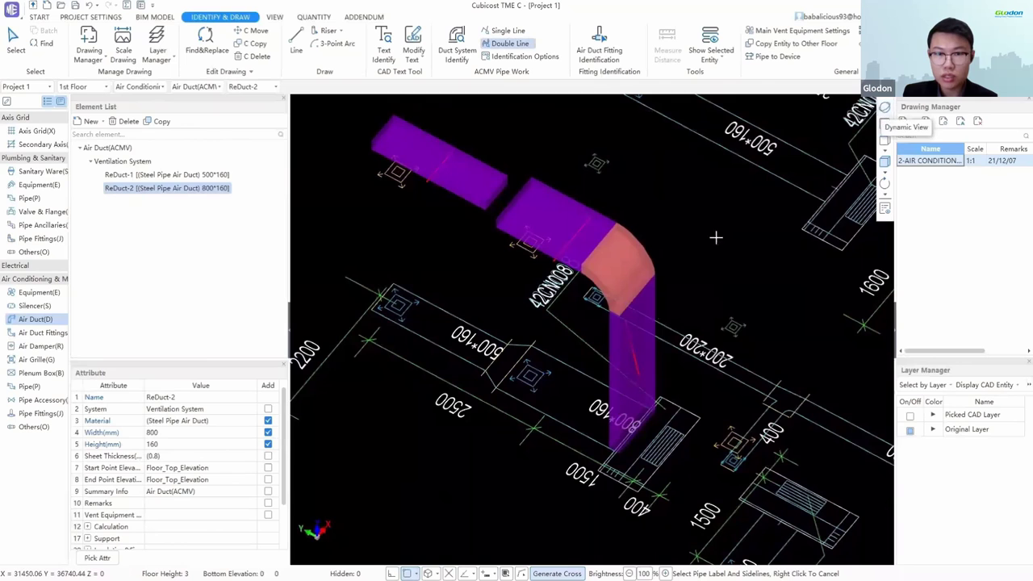
middle_click_drag(599, 243, 619, 272)
left_click(884, 126)
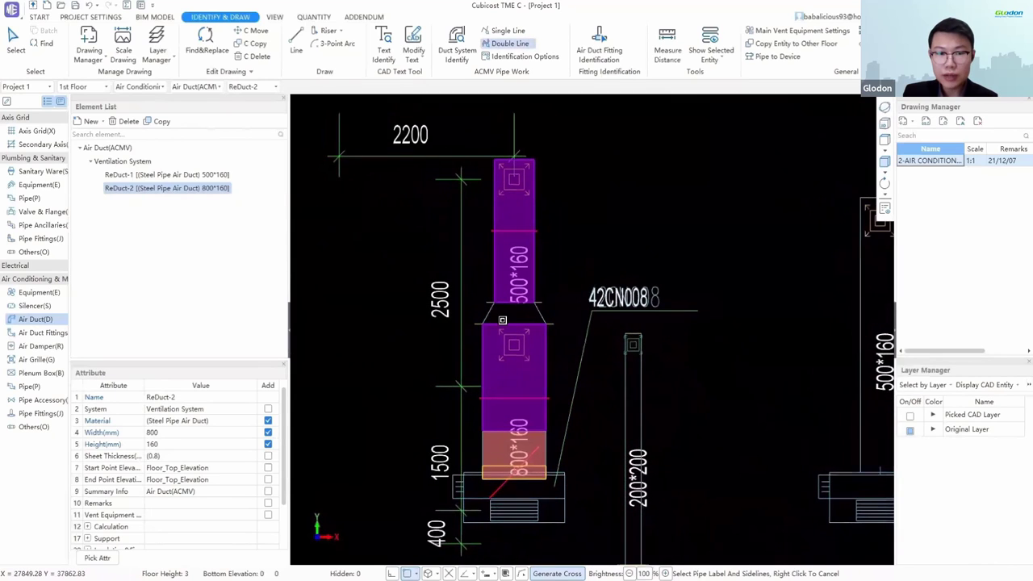
scroll(525, 289, "up", 2)
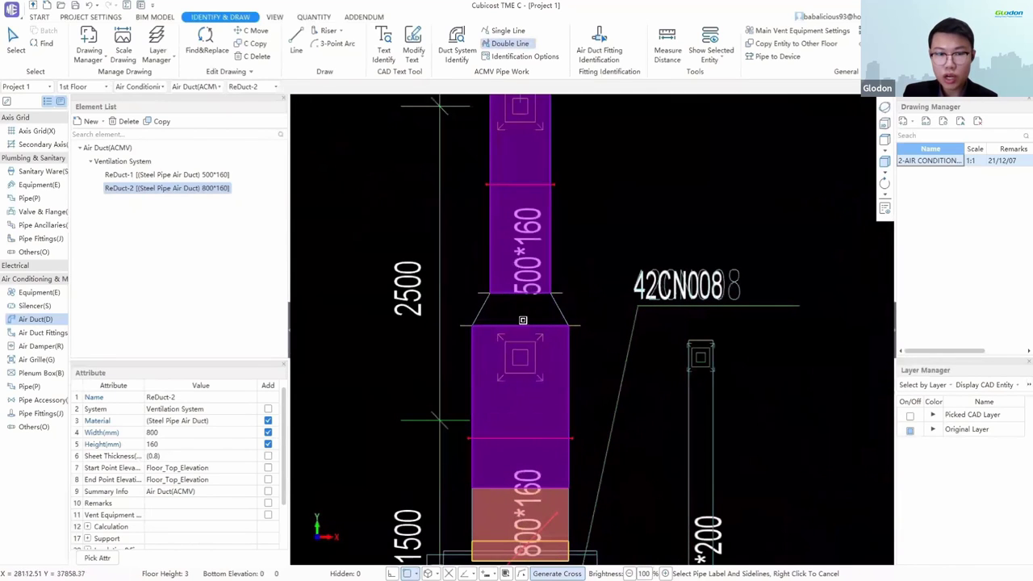
Step: Generate reducer fittings on the window-selected 500*160 and 800*160 duct run
scroll(518, 299, "down", 2)
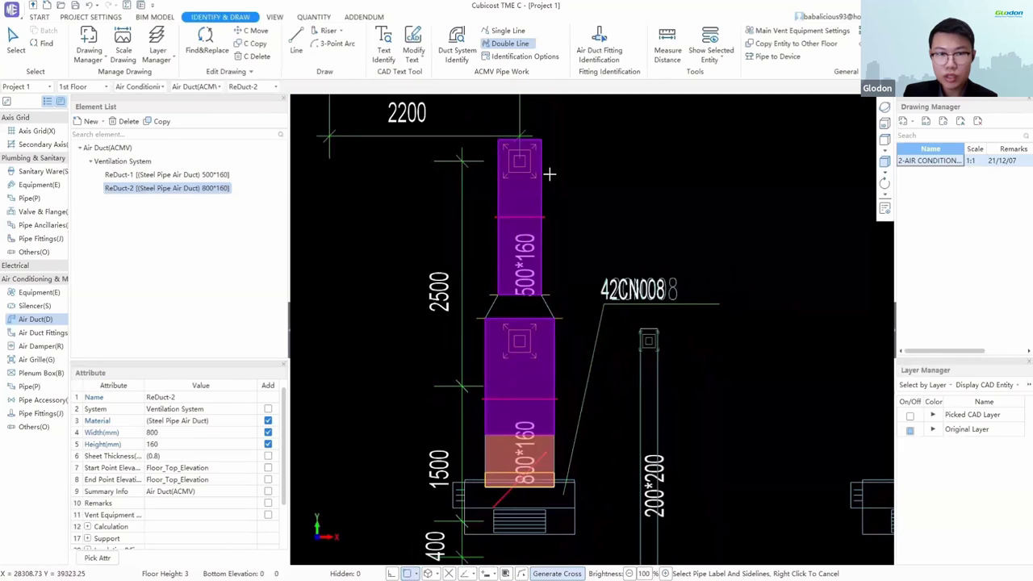
left_click(601, 52)
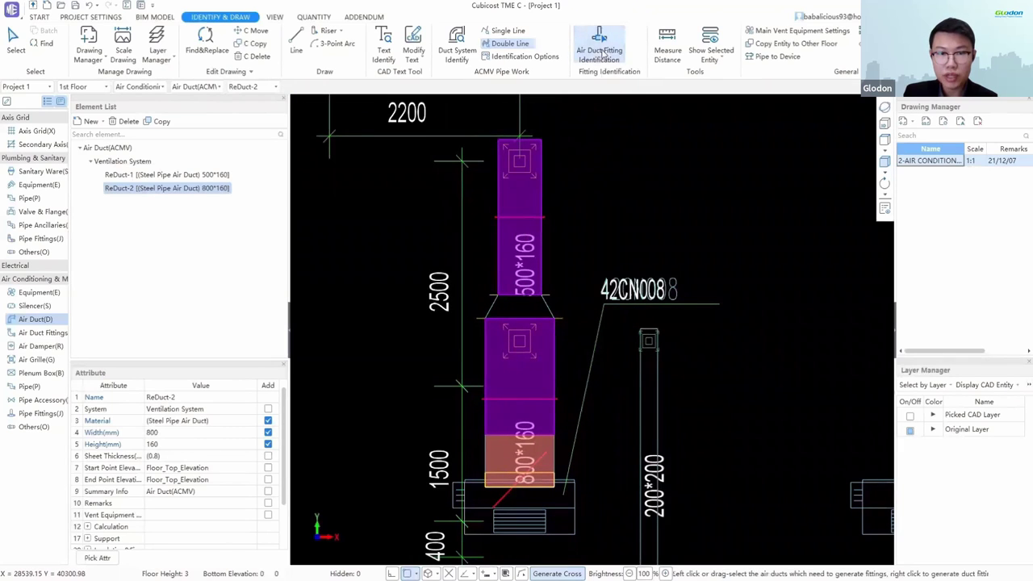
scroll(470, 172, "down", 2)
mouse_move(415, 130)
left_mouse_down()
mouse_move(503, 382)
mouse_move(596, 439)
left_mouse_up()
right_click(563, 275)
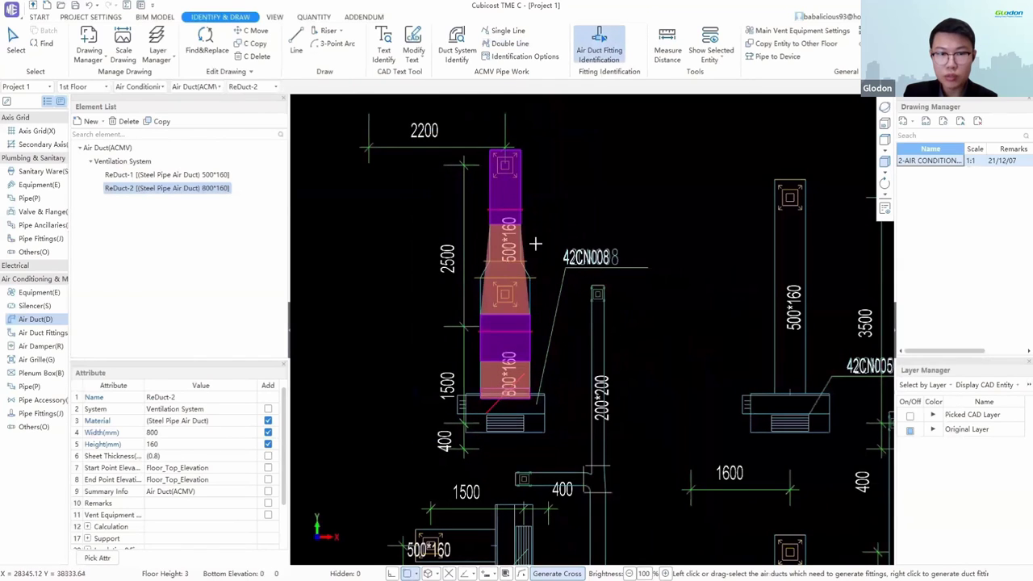
scroll(670, 295, "down", 2)
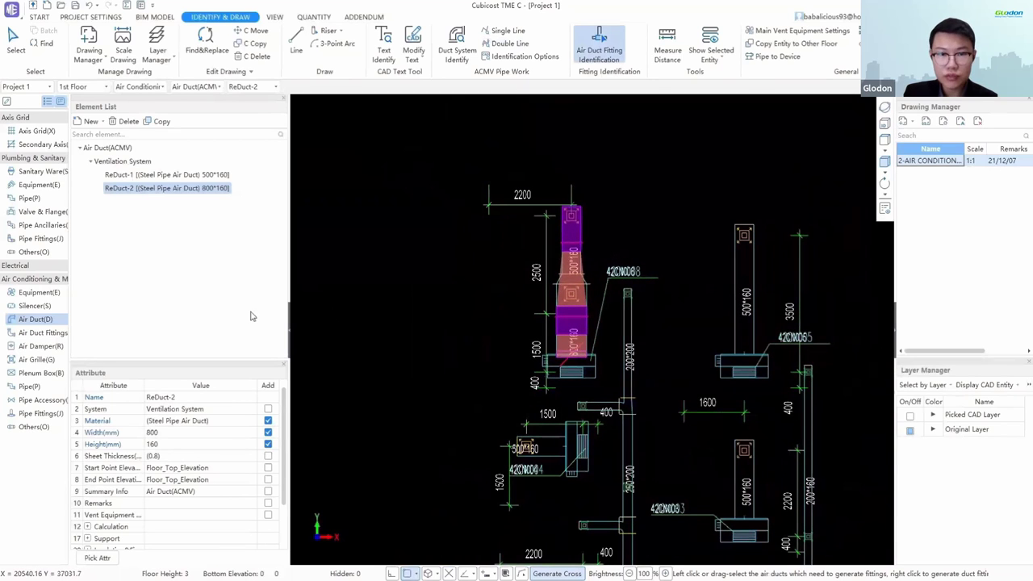
middle_click_drag(403, 318, 392, 288)
middle_click_drag(481, 319, 442, 299)
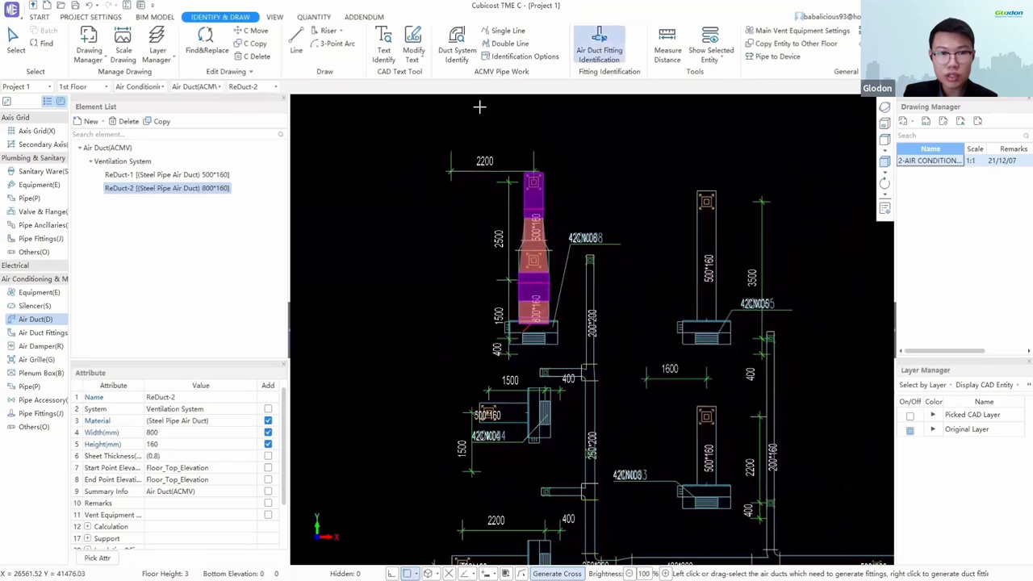
Step: Pick the 200*200 duct and its label for whole-system duct identification
left_click(456, 55)
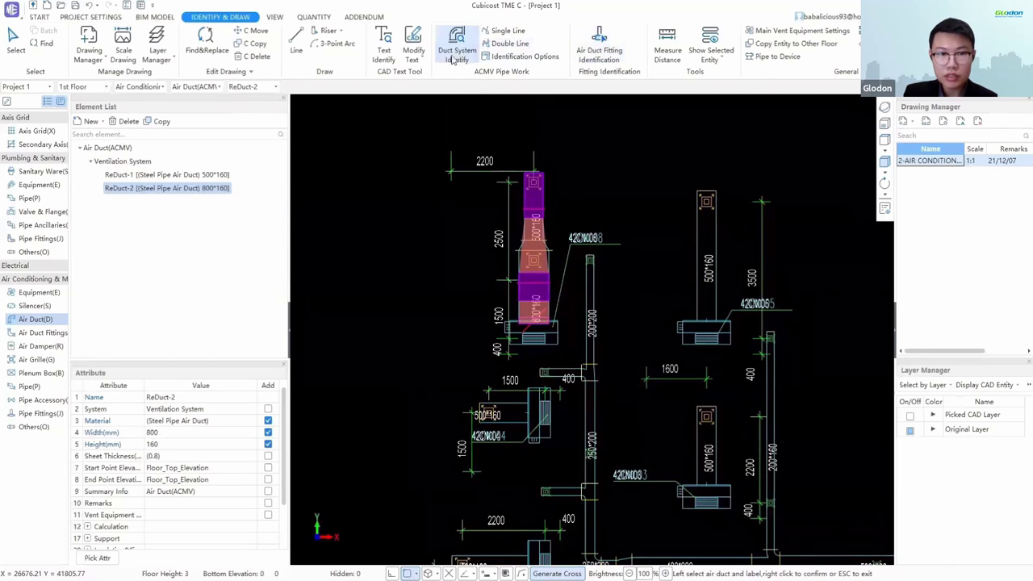
mouse_move(601, 360)
middle_mouse_down()
mouse_move(558, 296)
mouse_move(489, 272)
middle_mouse_up()
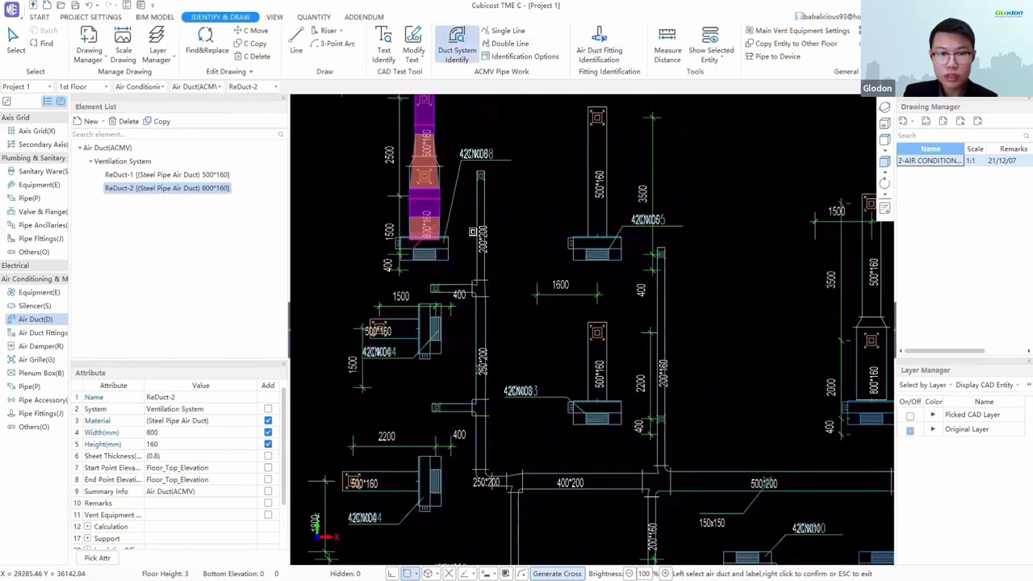
scroll(473, 232, "up", 3)
scroll(473, 231, "up", 2)
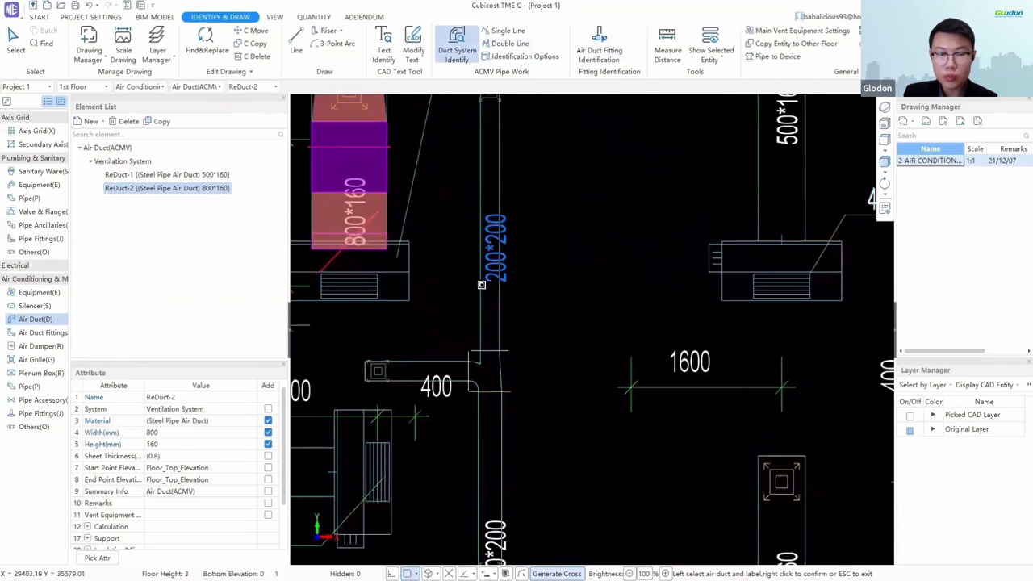
left_click(489, 287)
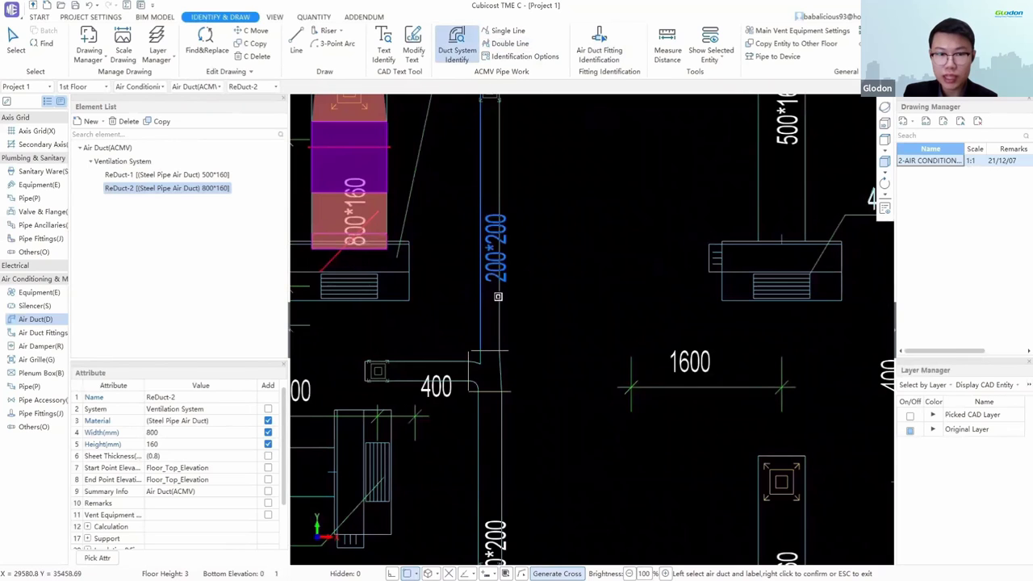
right_click(516, 303)
Step: Keep Ventilation System as the system and generate the connected duct network
left_click(514, 209)
left_click(574, 212)
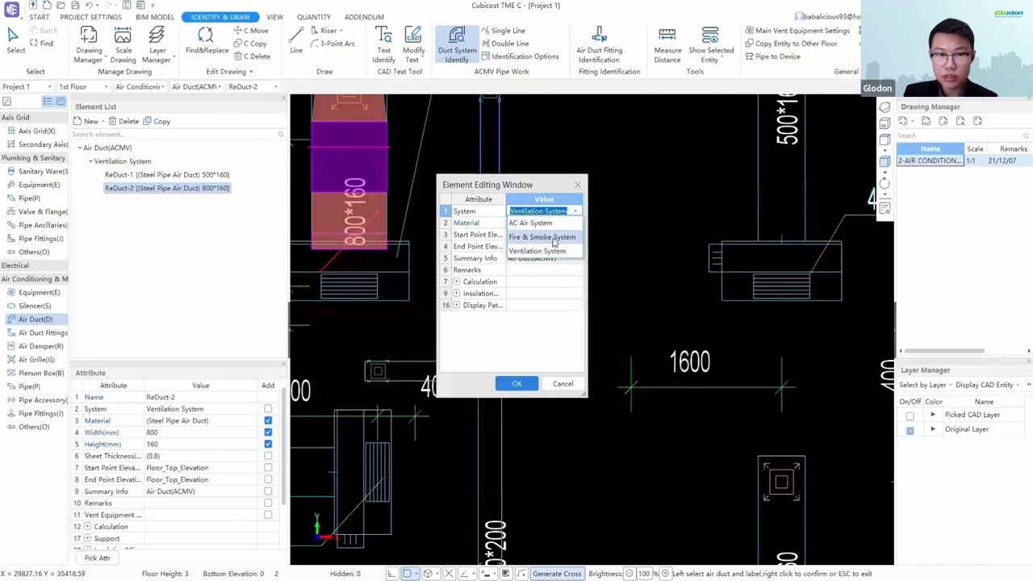
left_click(540, 251)
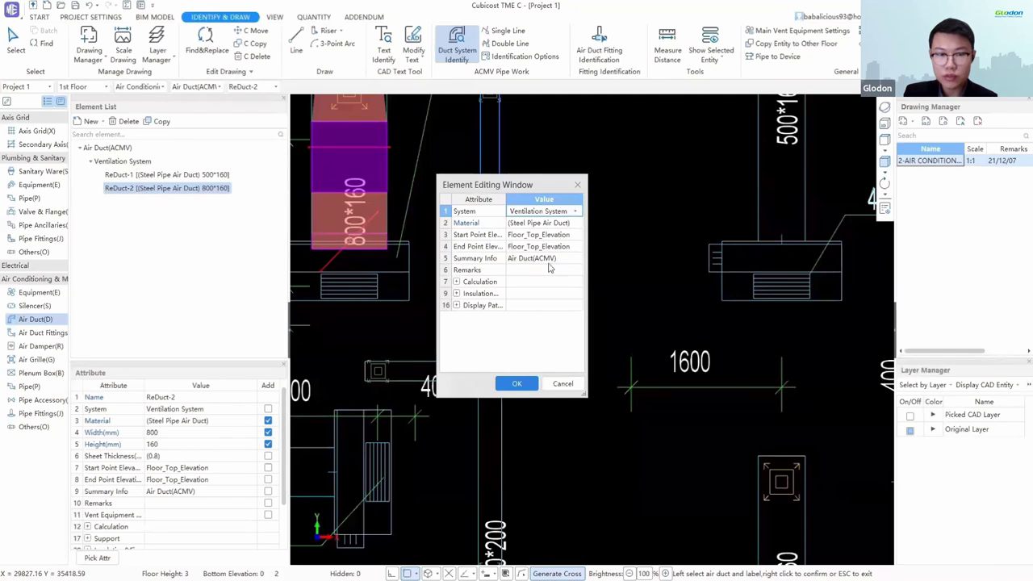
left_click(517, 383)
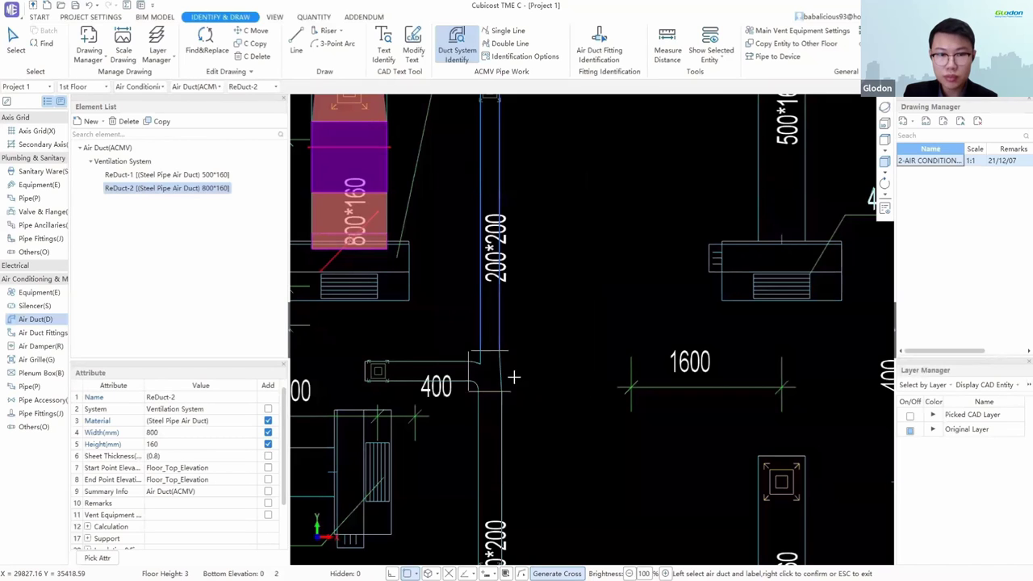
left_click(542, 350)
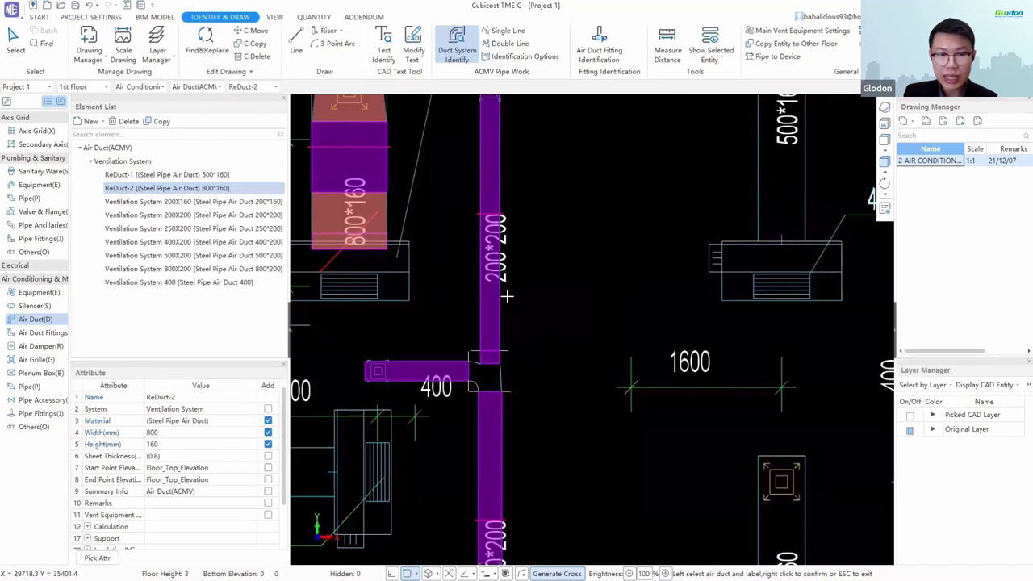
scroll(542, 350, "down", 5)
middle_click_drag(524, 345, 471, 276)
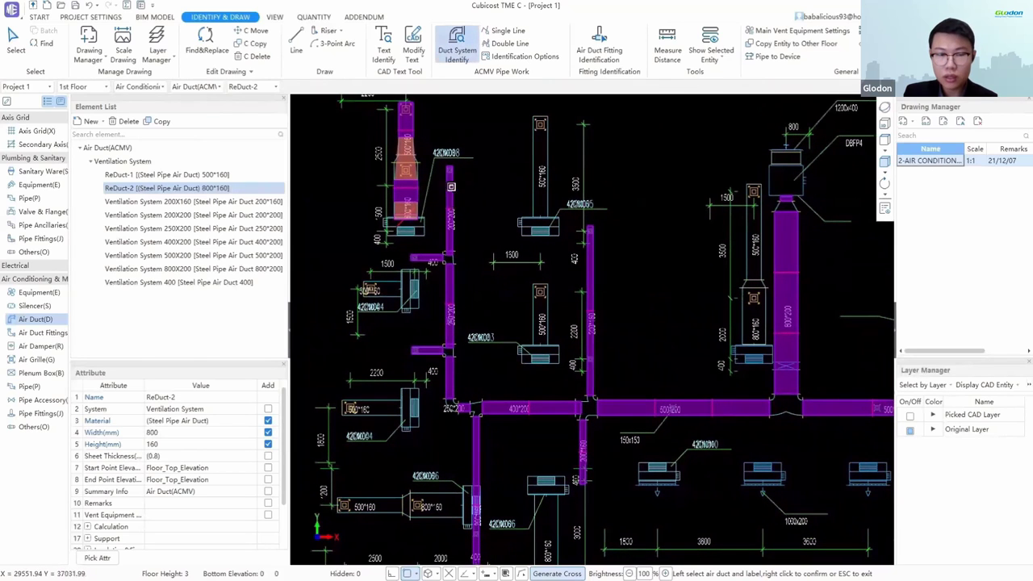
mouse_move(723, 397)
middle_mouse_down()
mouse_move(701, 372)
mouse_move(568, 343)
mouse_move(442, 300)
mouse_move(639, 399)
middle_mouse_up()
scroll(673, 369, "down", 4)
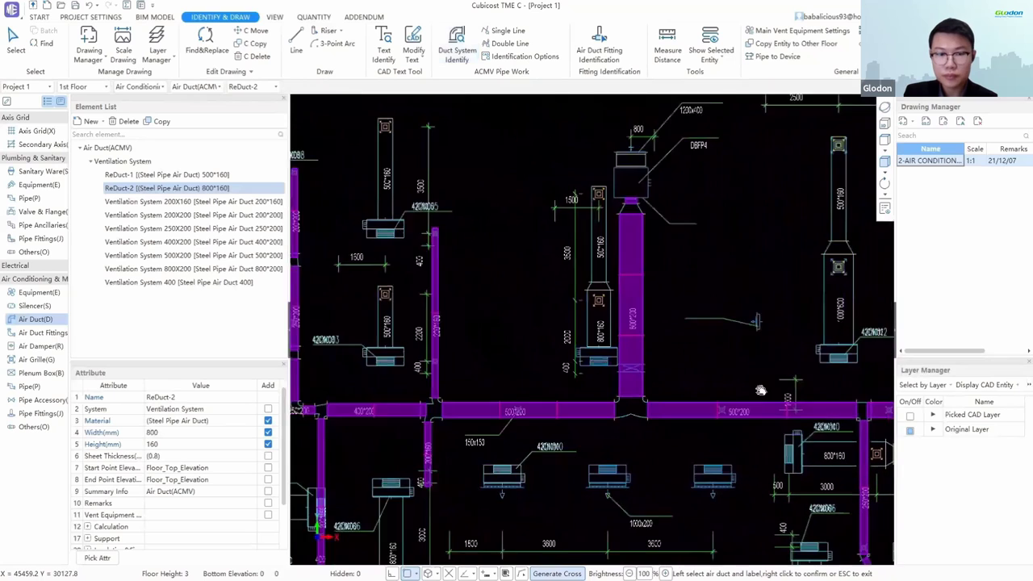
scroll(672, 369, "down", 2)
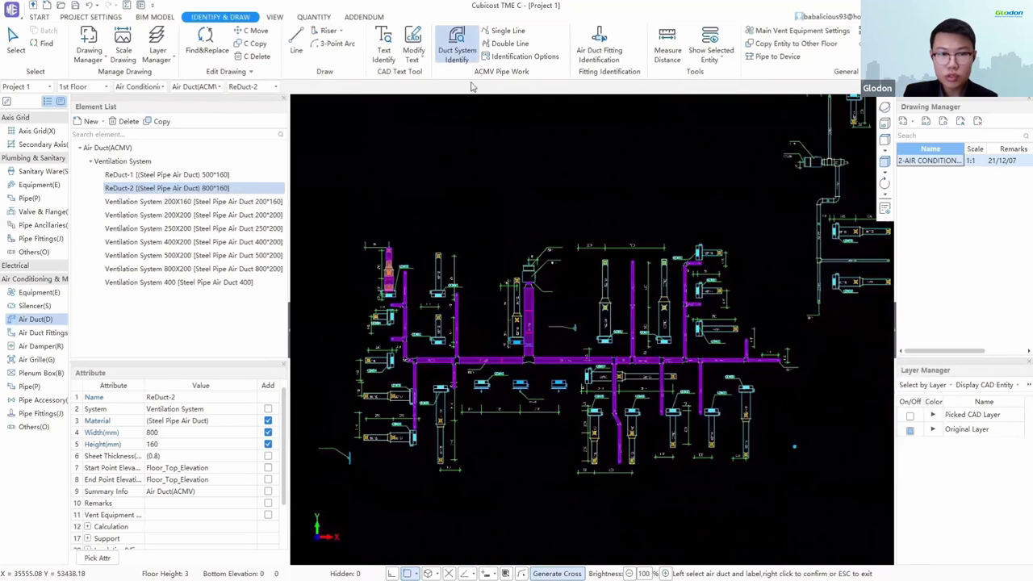
Step: Generate fittings for every duct in the drawing and dismiss the fitting error list
left_click(598, 49)
mouse_move(382, 188)
left_mouse_down()
mouse_move(548, 335)
mouse_move(794, 502)
left_mouse_up()
right_click(544, 383)
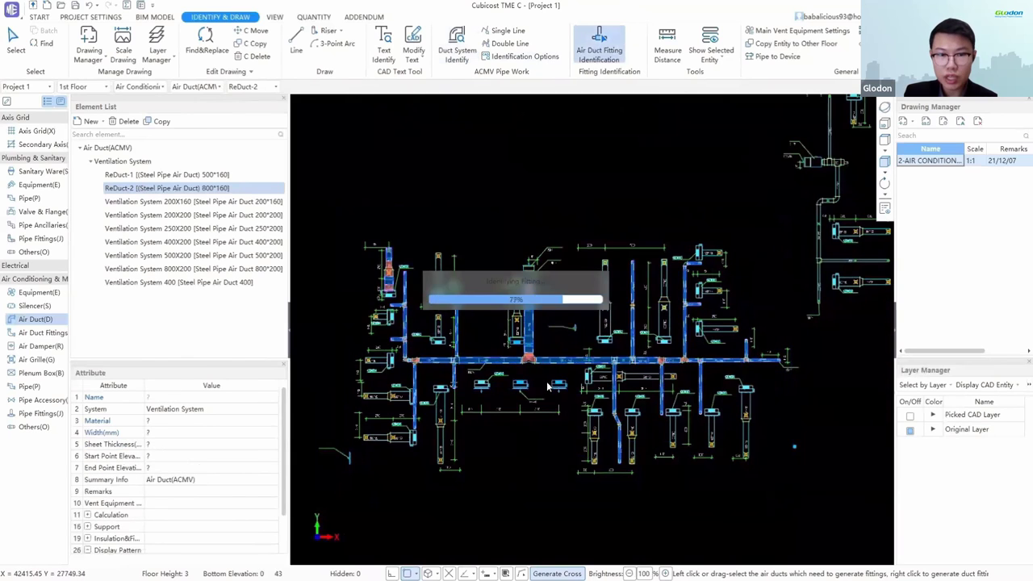
left_click(638, 190)
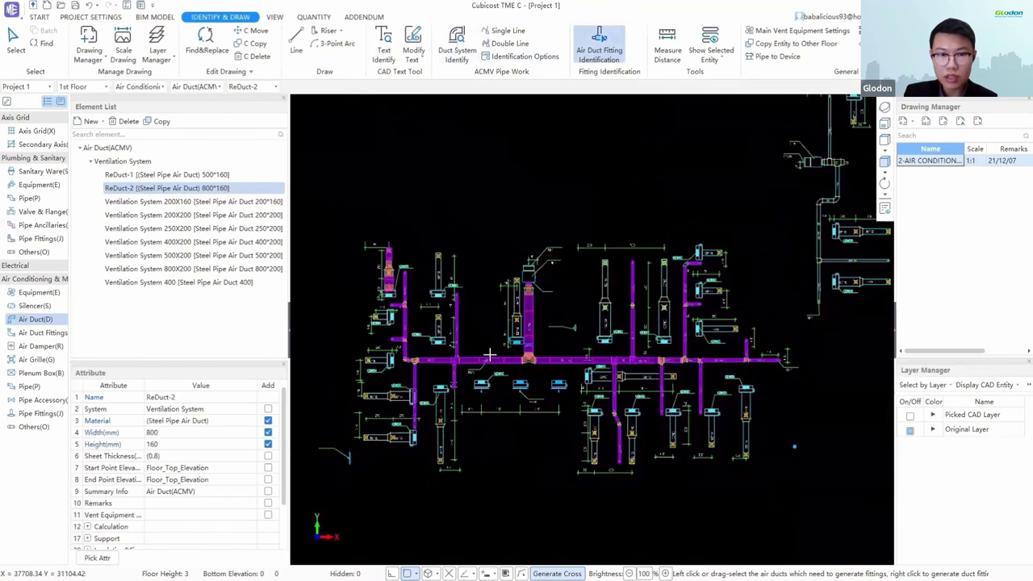
Step: Switch to the Pipe(P) element type to work on ACMV pipes
scroll(514, 354, "up", 3)
scroll(514, 353, "up", 5)
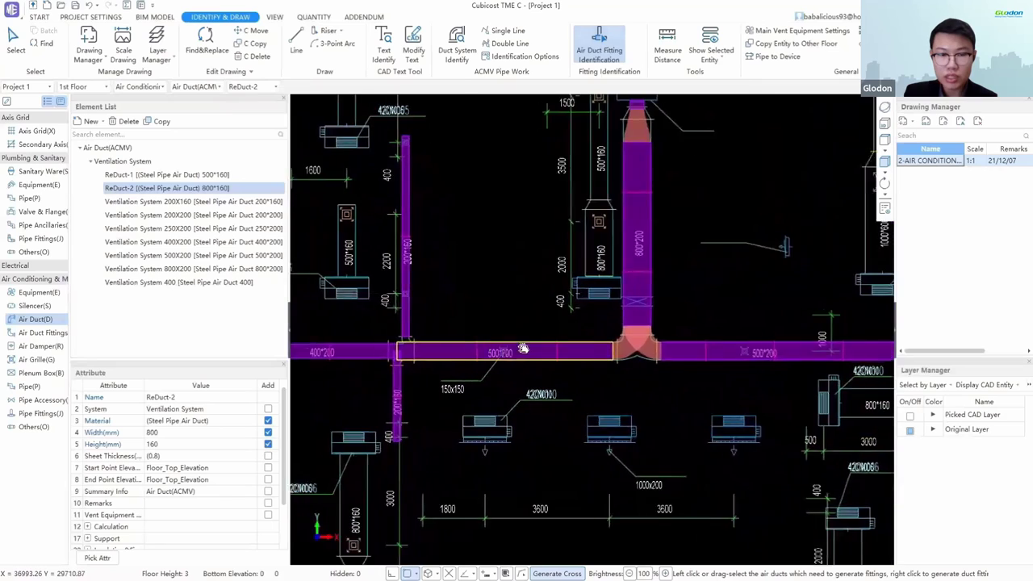
scroll(503, 302, "up", 6)
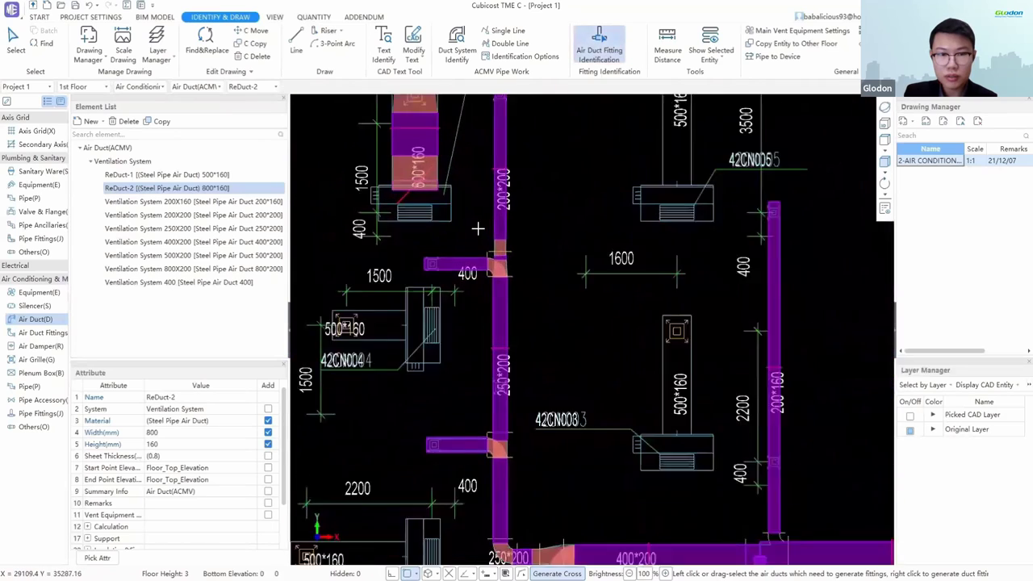
scroll(538, 396, "down", 4)
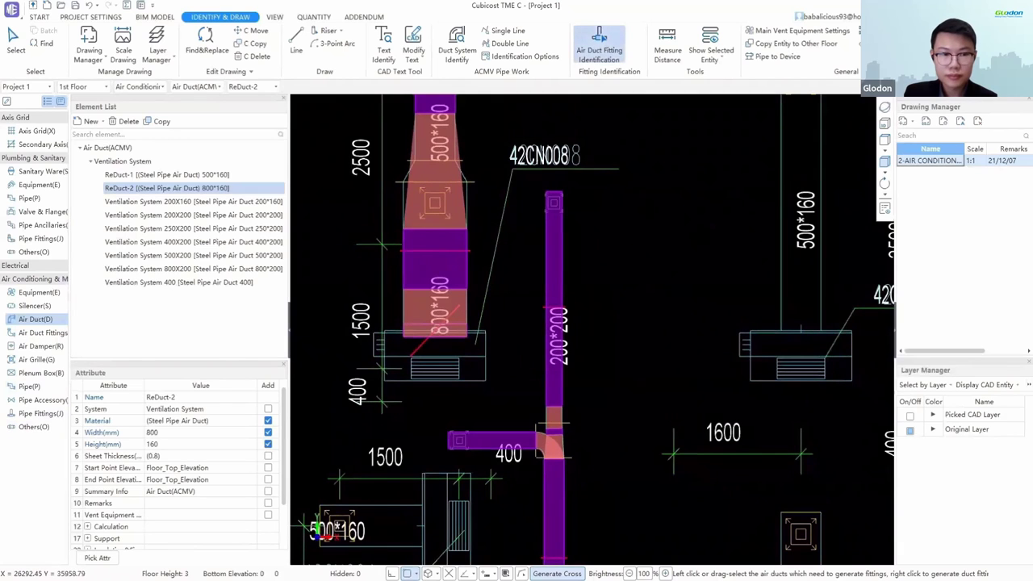
left_click(29, 386)
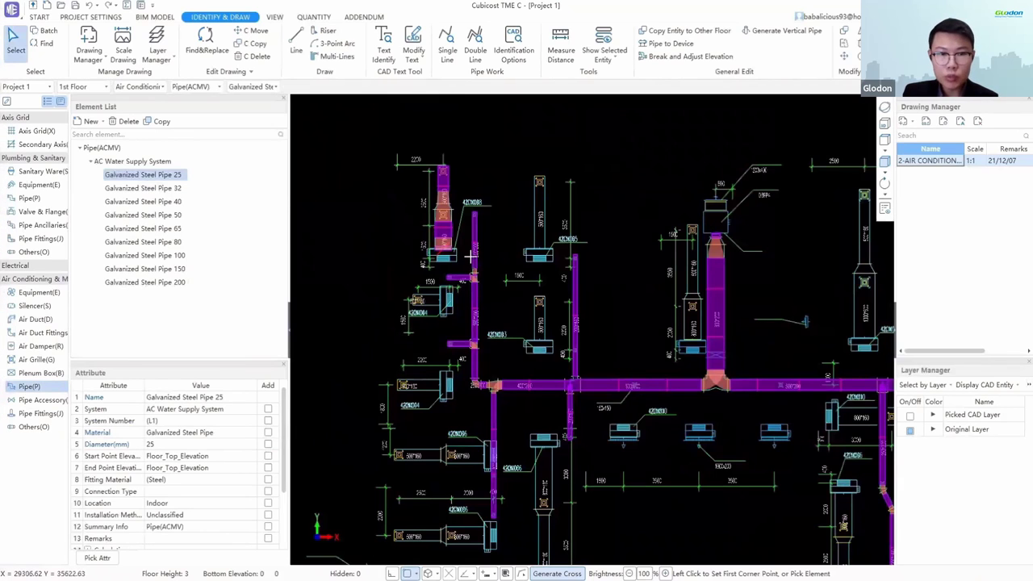
Step: Identify the top and bottom outline lines of the 500*160 duct as single-line pipes
left_click(446, 48)
middle_click_drag(592, 276, 622, 272)
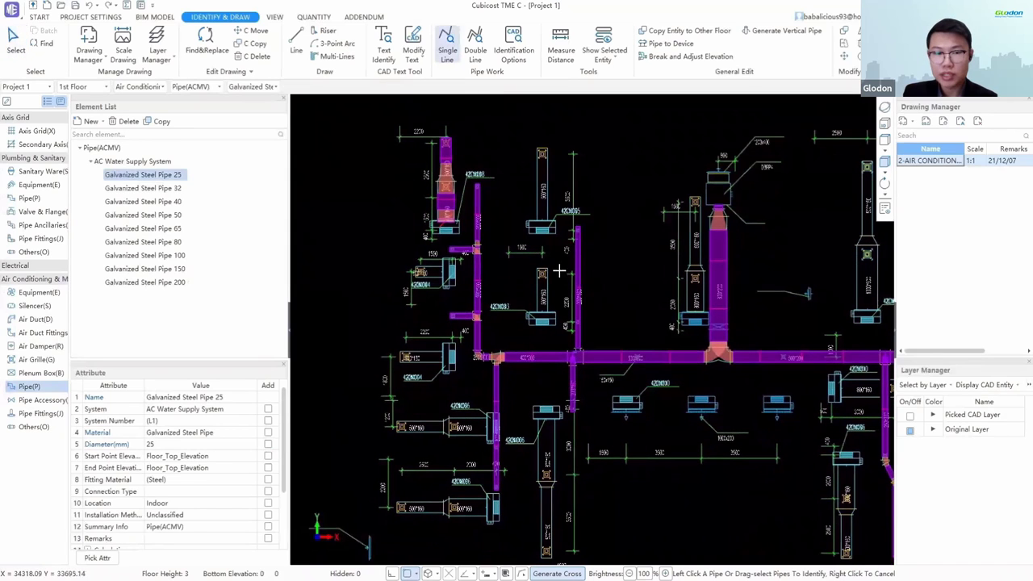
scroll(403, 440, "up", 6)
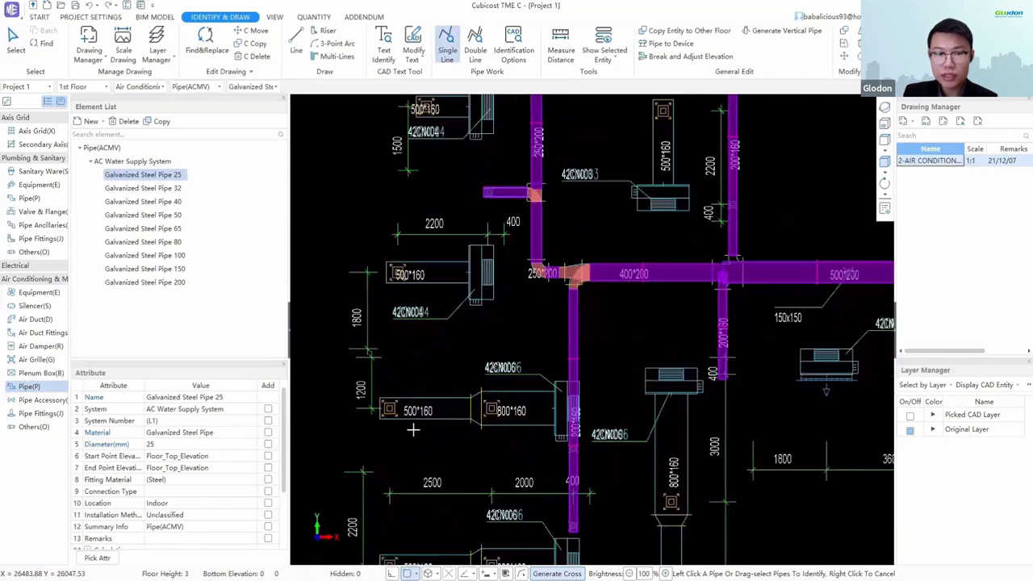
scroll(393, 345, "up", 1)
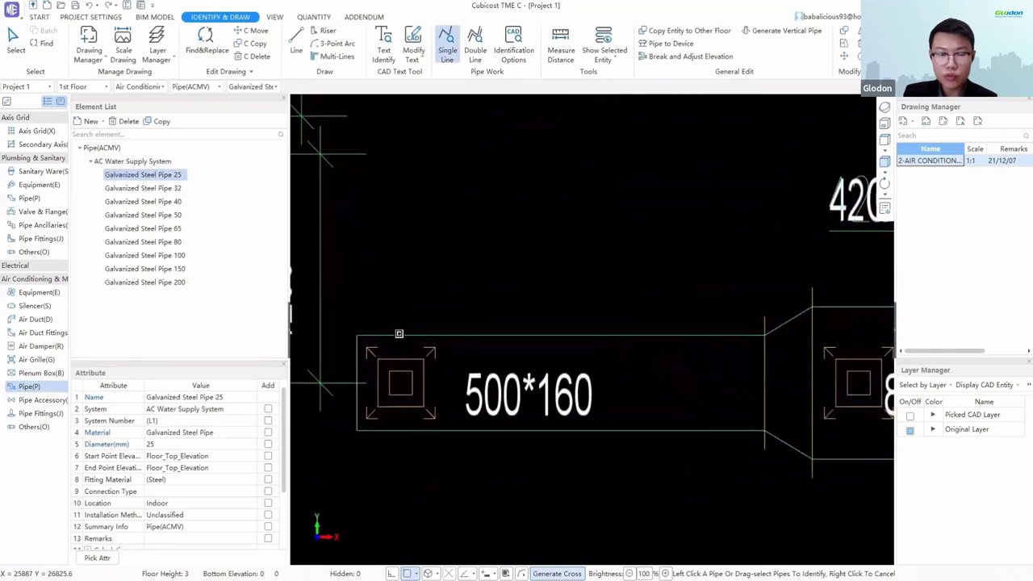
left_click(470, 335)
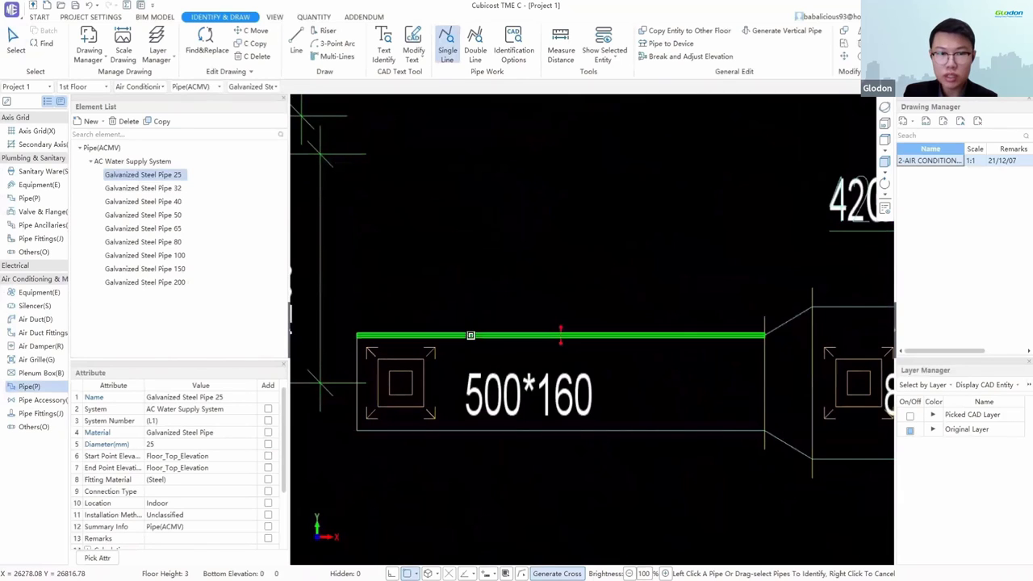
left_click(453, 430)
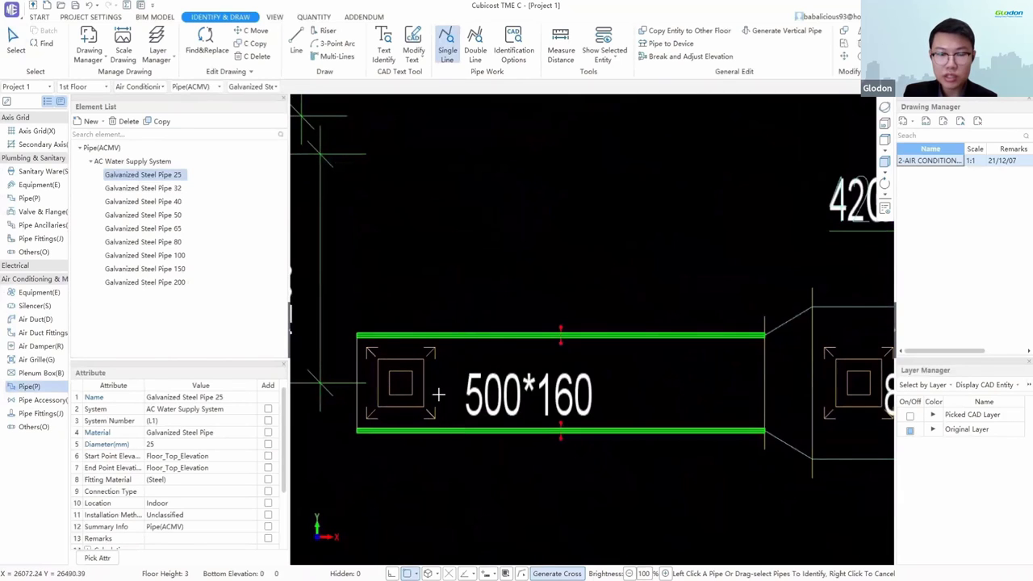
Step: Start drawing a pipe line at Floor_Top_Elevation, height 0
scroll(526, 378, "down", 6)
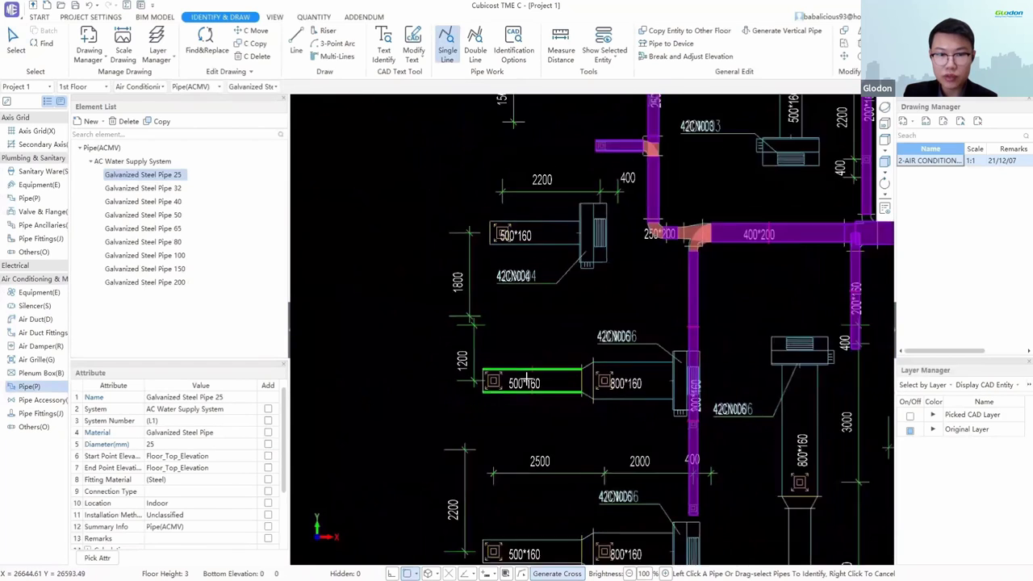
middle_click_drag(555, 277, 549, 372)
left_click(296, 44)
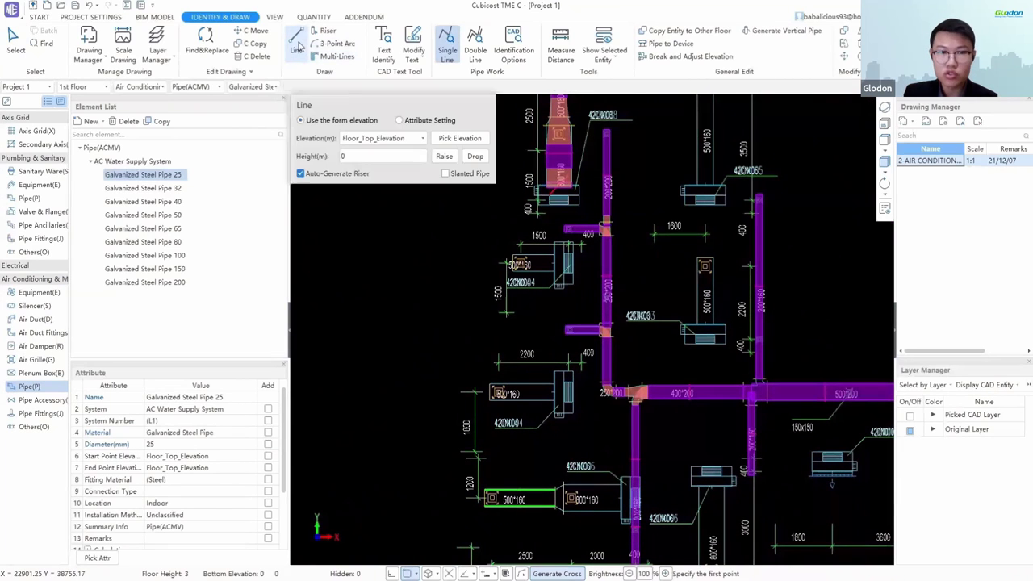
Step: Turn on Ortho with F8 and place the Galvanized Steel Pipe 25 start point
middle_click_drag(561, 165, 477, 329)
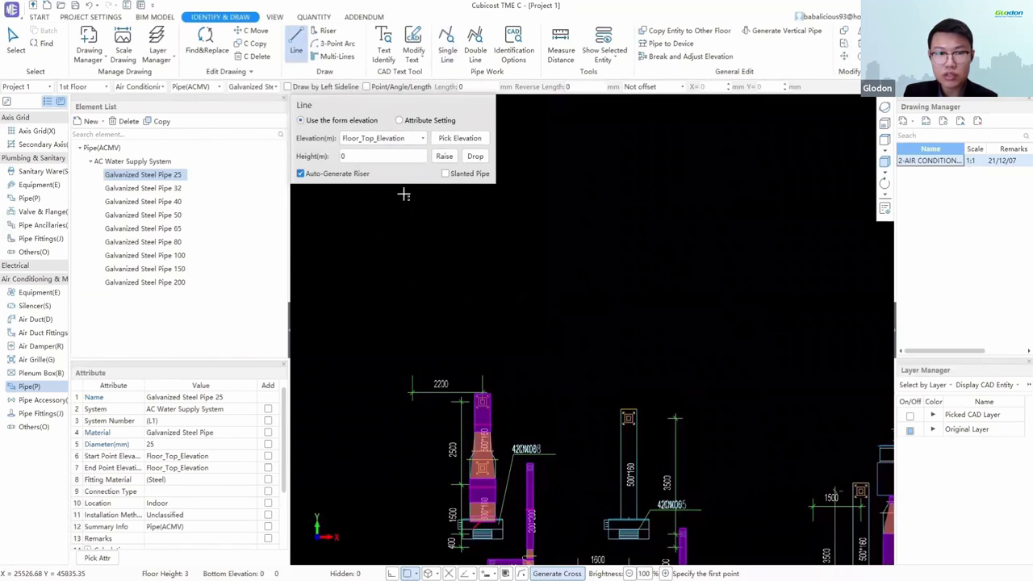
middle_click_drag(468, 272, 457, 303)
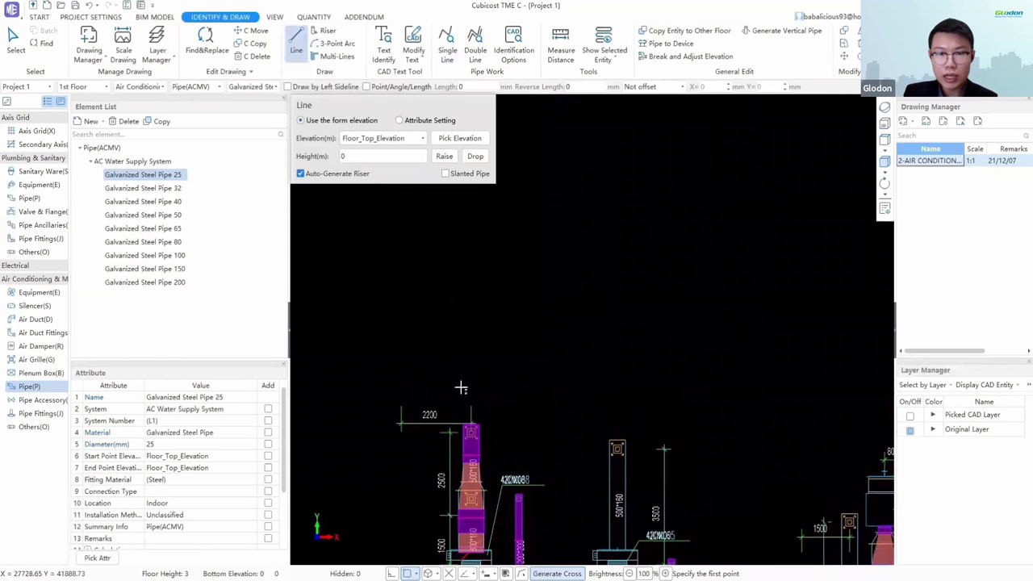
scroll(494, 319, "up", 2)
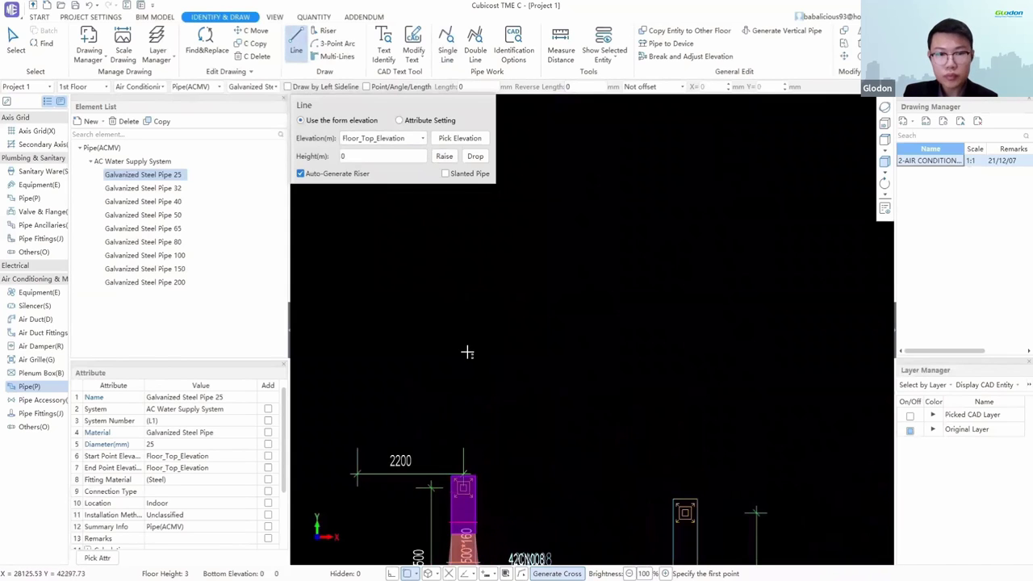
key("F8")
left_click(482, 315)
Step: Extend the first leg horizontally and set the pipe height to 0.5
scroll(582, 314, "up", 2)
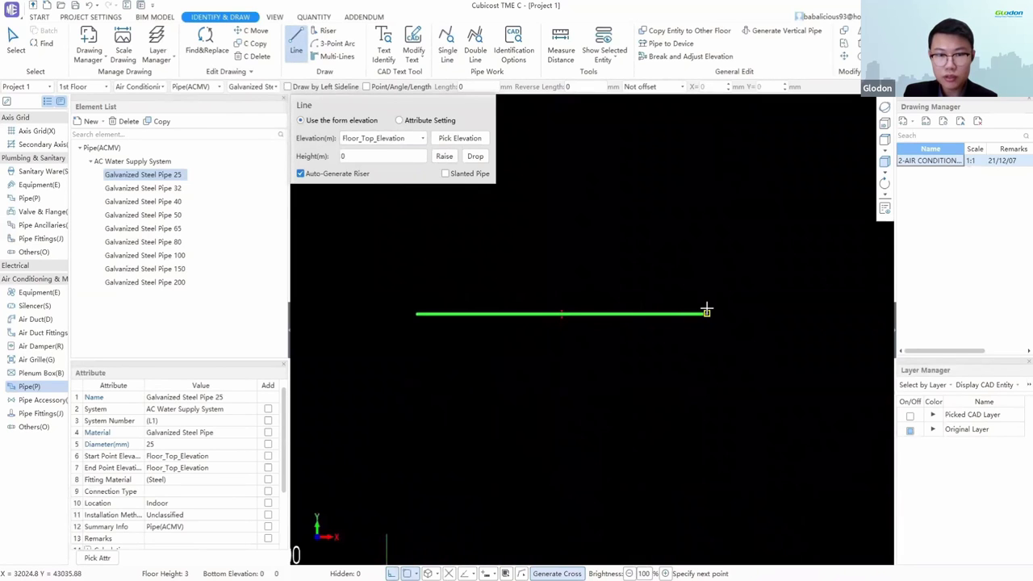
middle_click_drag(705, 309, 644, 335)
scroll(643, 335, "down", 1)
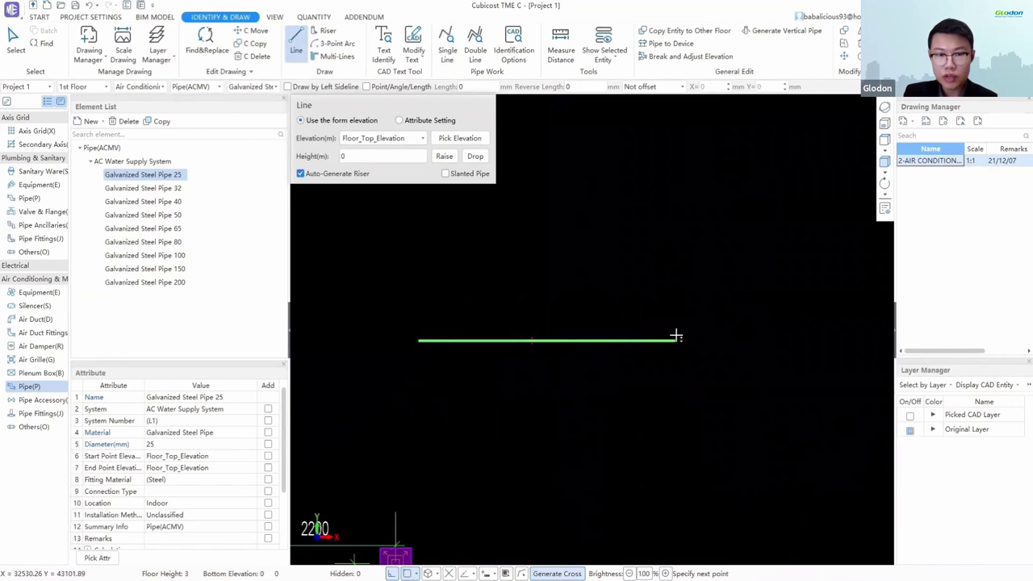
left_click(360, 158)
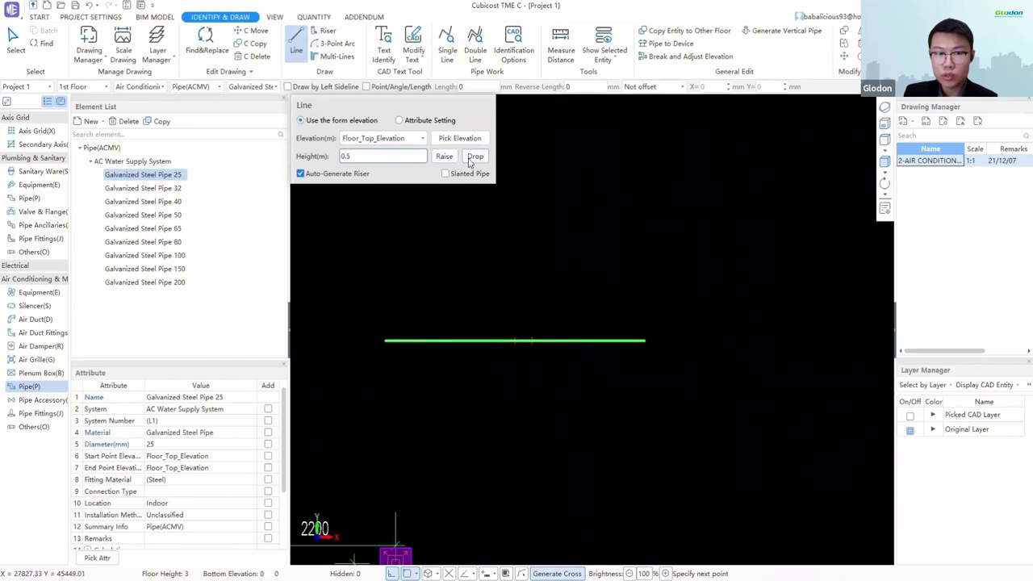
Step: Draw a 0.5 m riser, a raised horizontal leg and a final slanted section
left_click(448, 158)
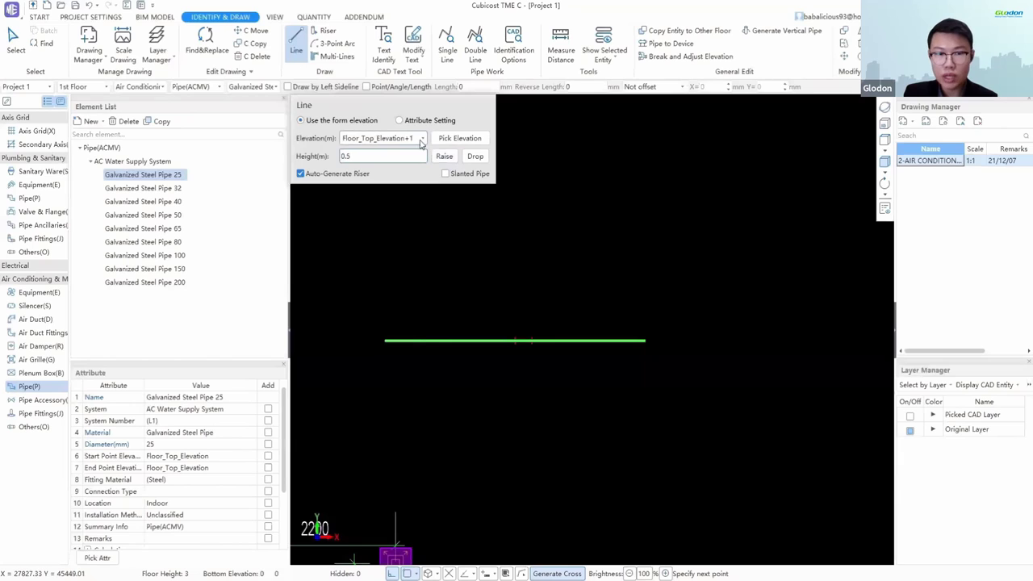
middle_click_drag(657, 318, 553, 339)
scroll(554, 339, "down", 1)
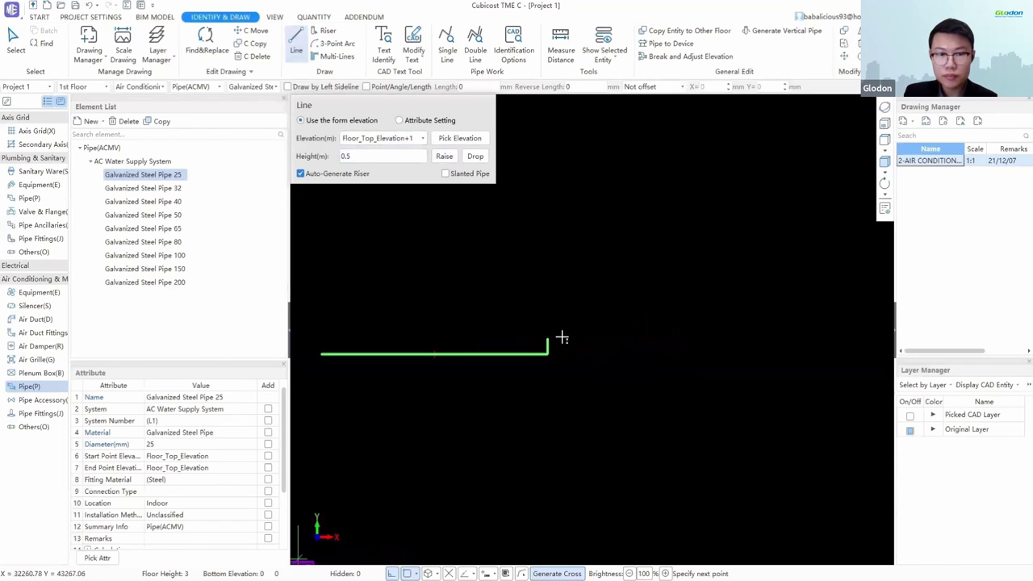
left_click(550, 288)
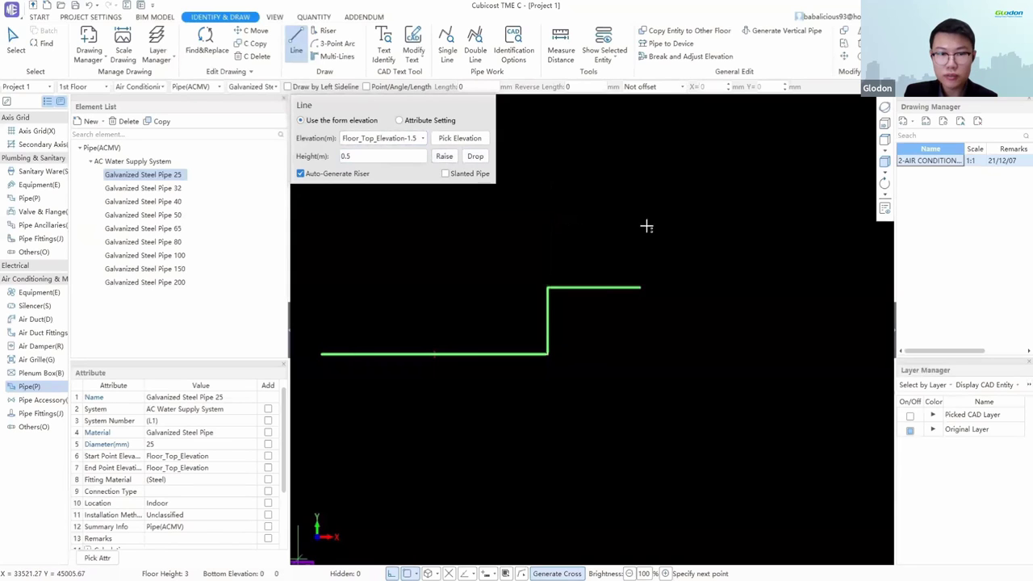
left_click(743, 282)
middle_click_drag(743, 281, 636, 282)
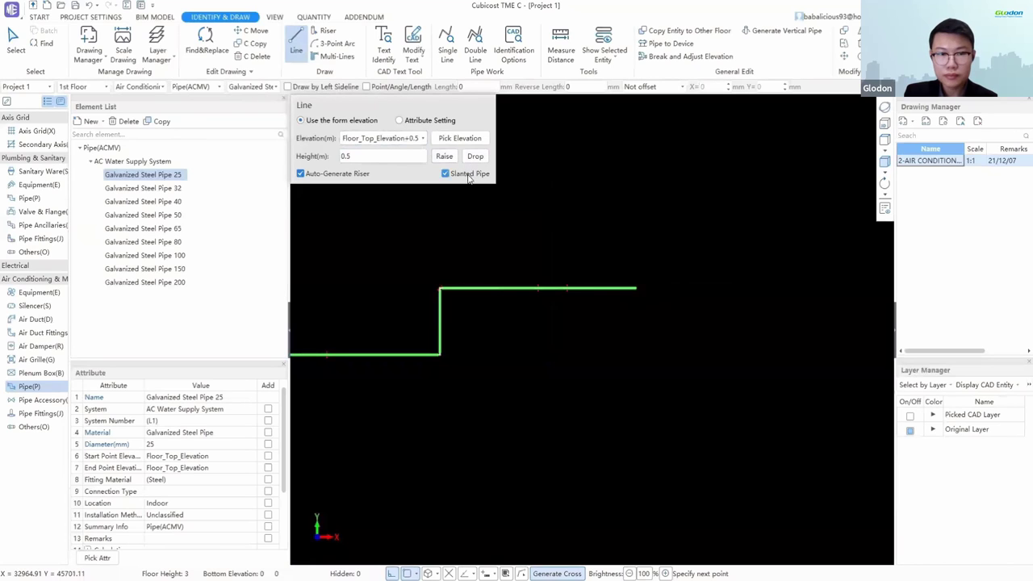
middle_click_drag(707, 275, 669, 279)
left_click(733, 285)
right_click(732, 285)
Step: Orbit the model to inspect the pipe risers and raised run in 3D
scroll(551, 257, "down", 2)
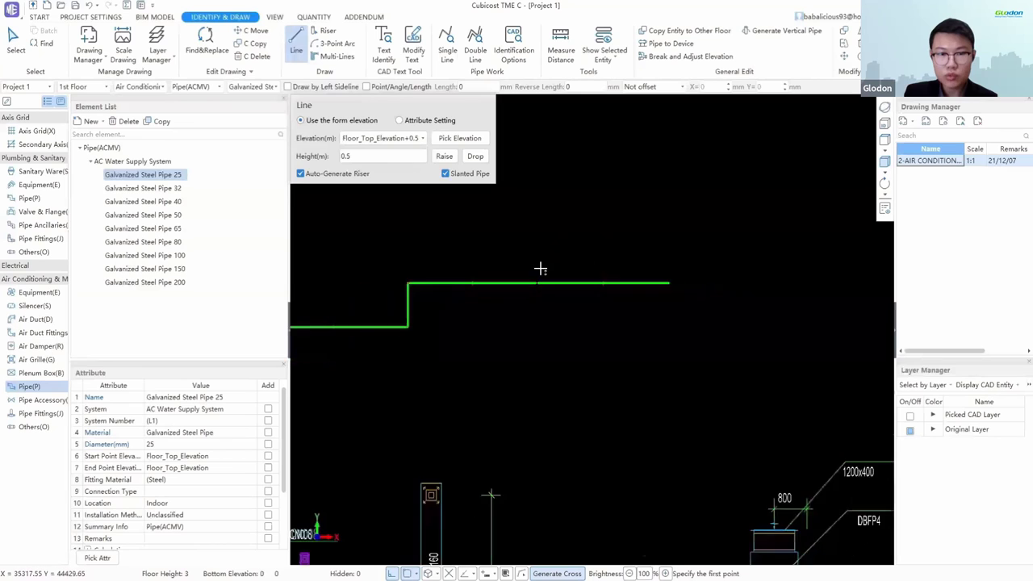
middle_click_drag(541, 270, 687, 318)
middle_click_drag(852, 169, 610, 343, "shift")
middle_click_drag(533, 299, 454, 309, "shift")
middle_click_drag(550, 347, 594, 346, "shift")
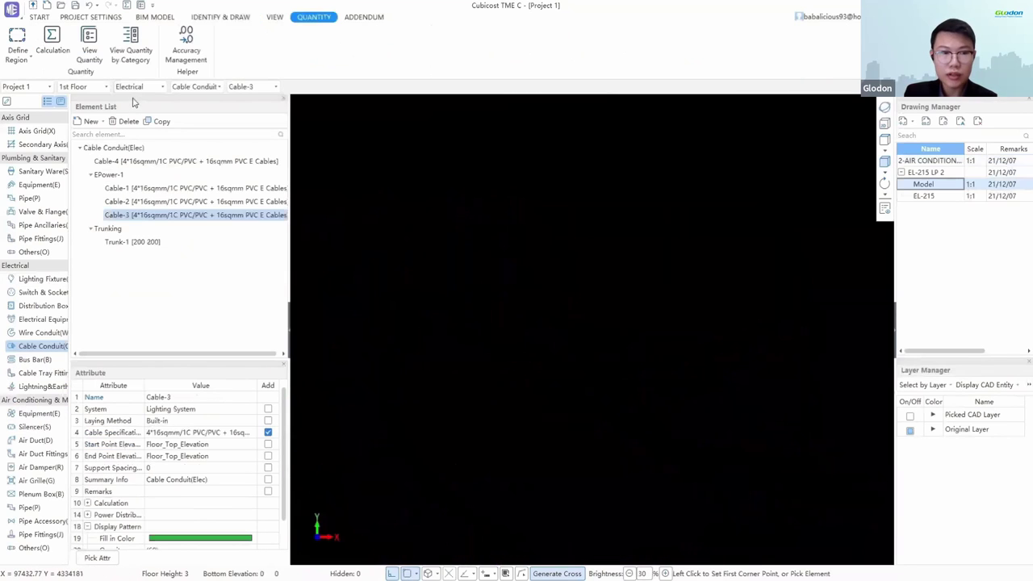
Step: Calculate 1st Floor quantities and open the View Quantity by Category report
left_click(52, 50)
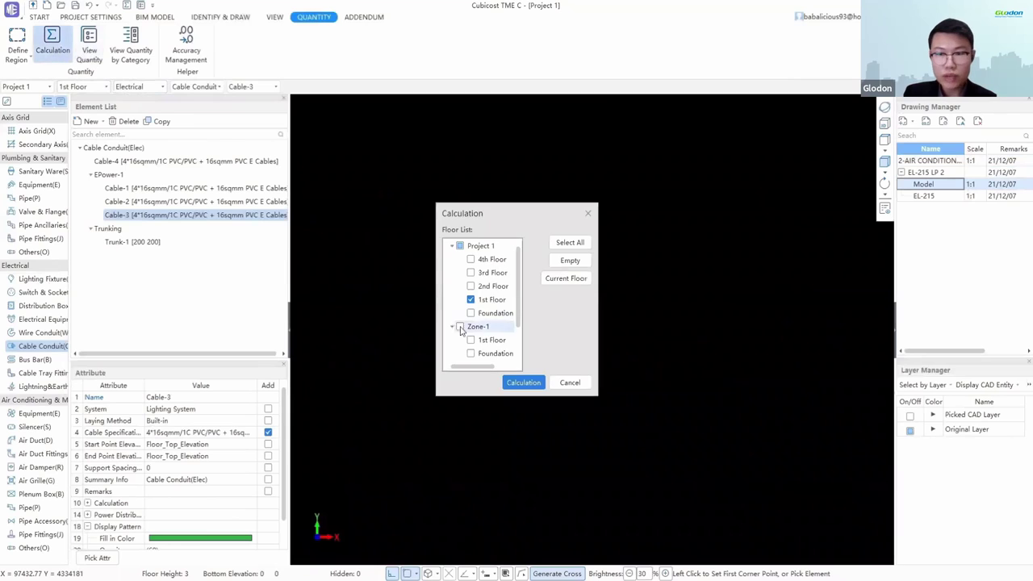
left_click(517, 380)
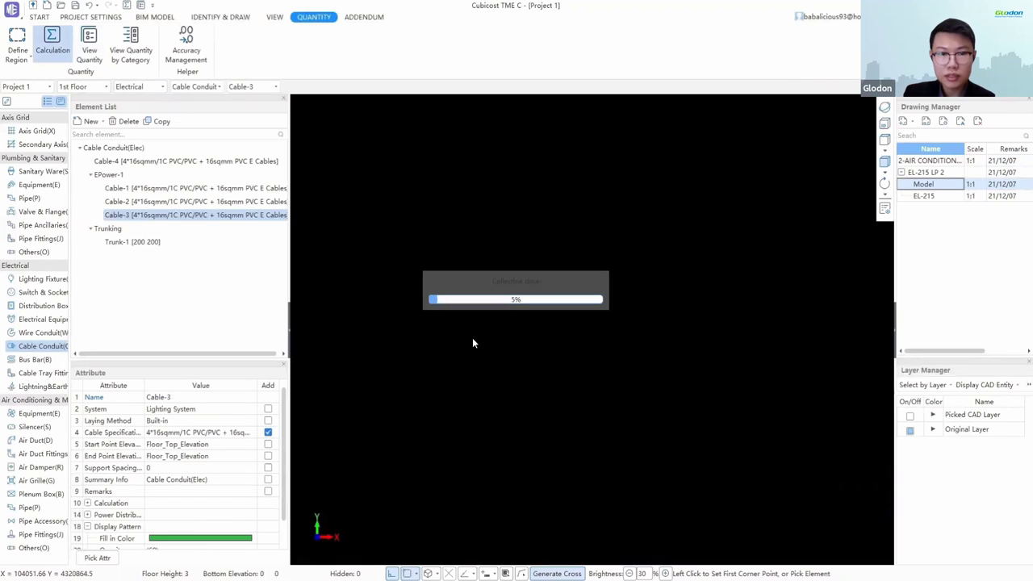
left_click(582, 313)
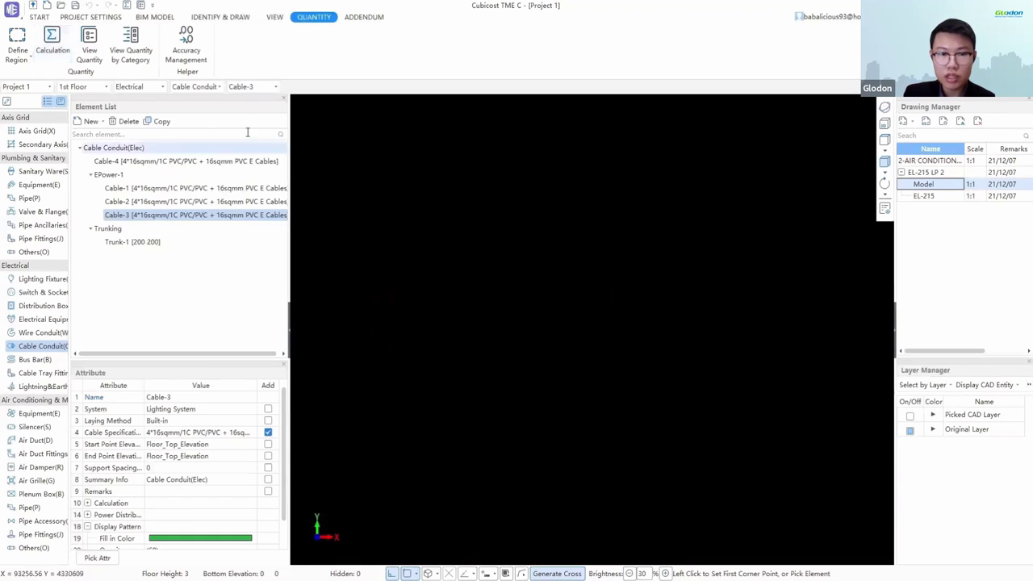
left_click(145, 61)
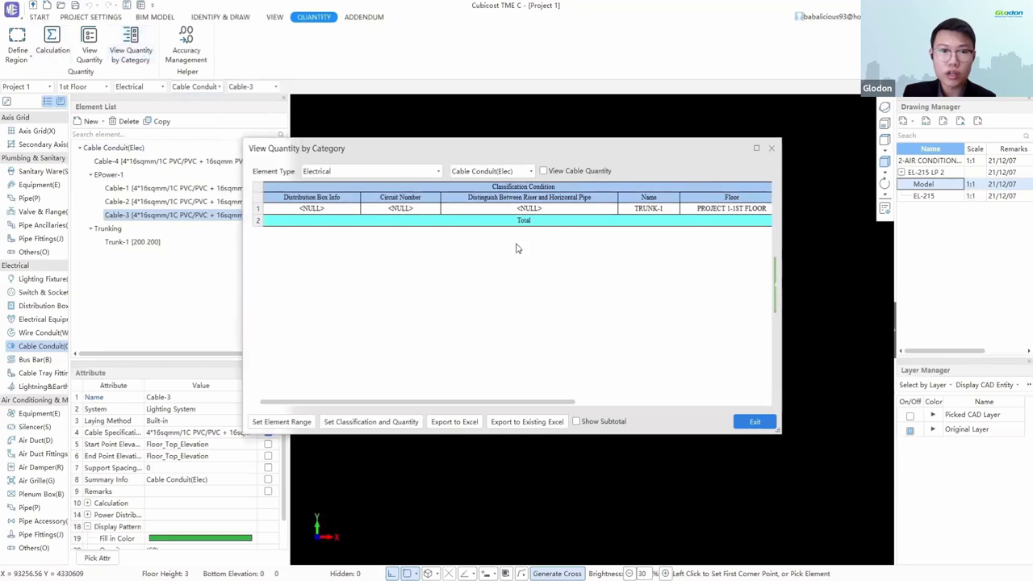
Step: Maximize the report, tick View Cable Quantity, and switch to Air Conditioning & Mechanical Ventilation
left_click(757, 149)
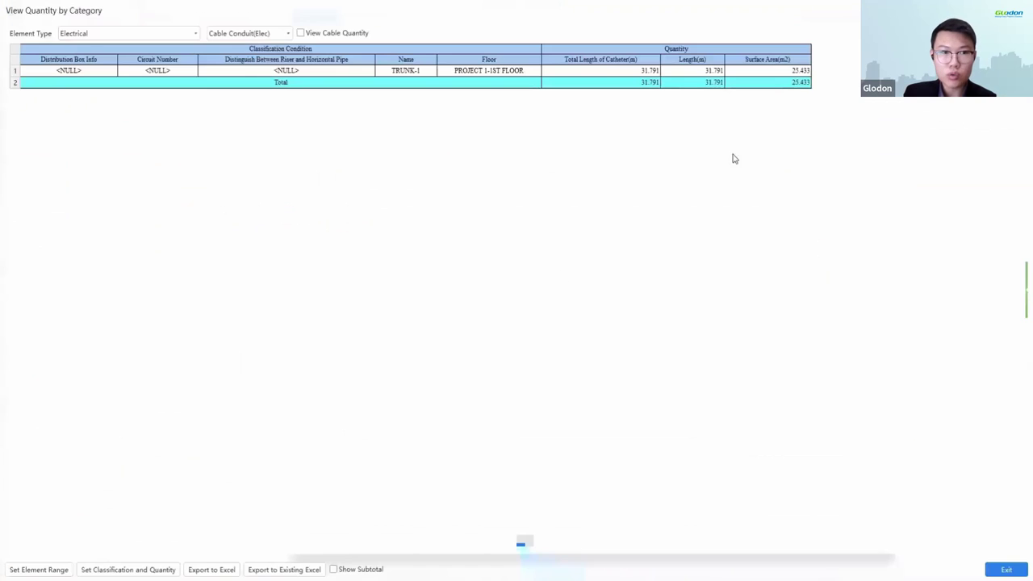
left_click(300, 33)
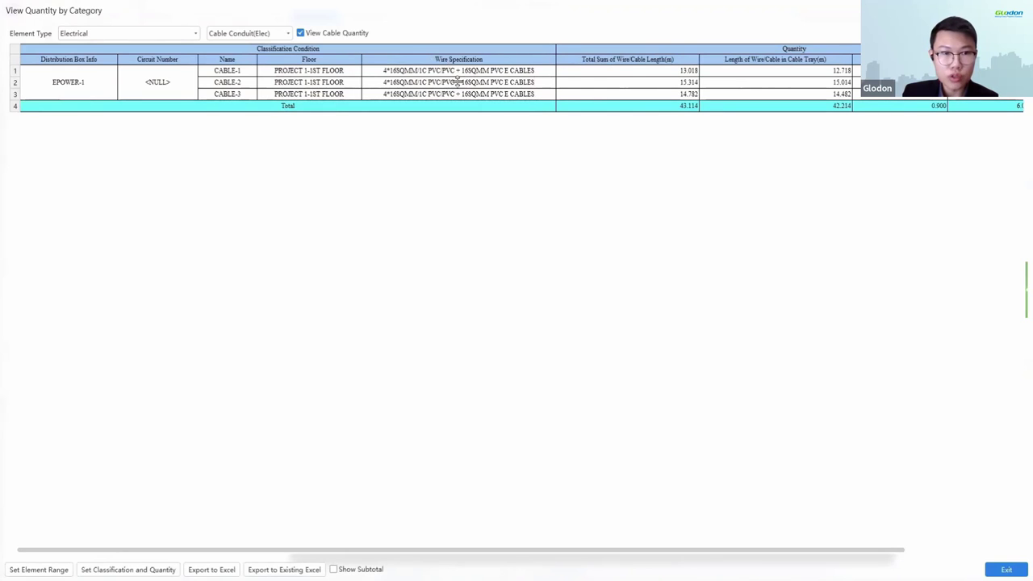
left_click(273, 38)
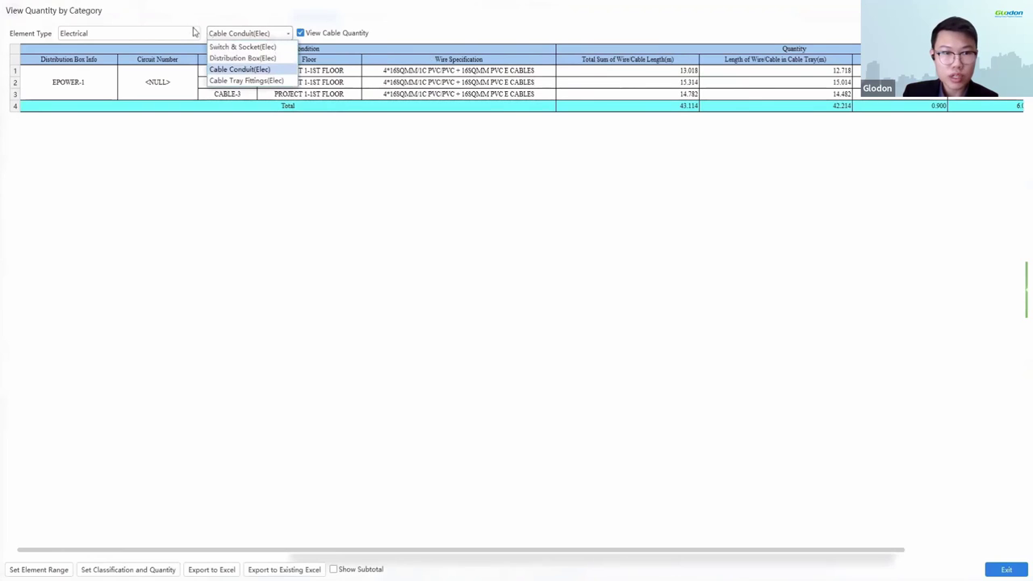
left_click(194, 34)
left_click(170, 61)
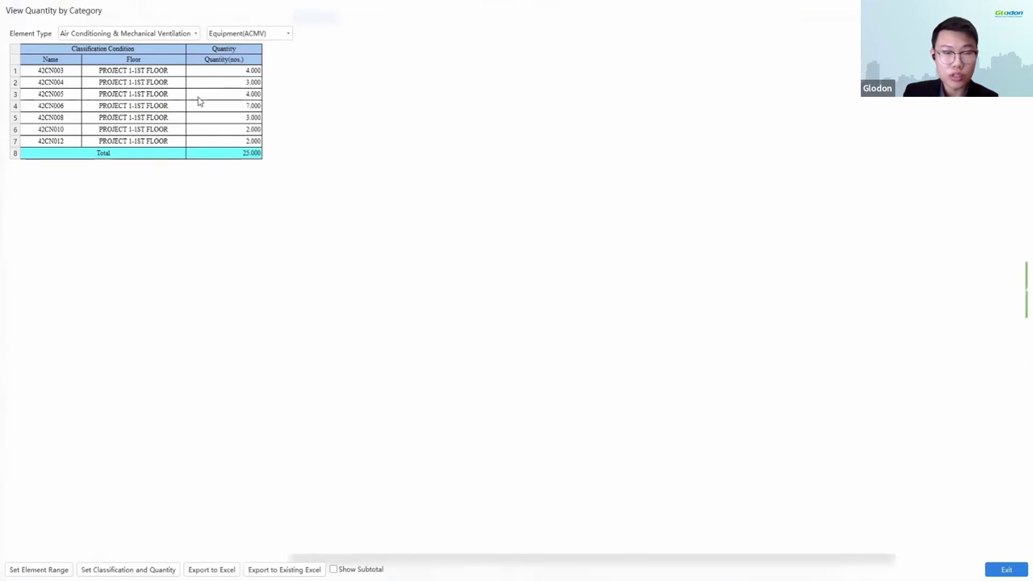
Step: Set the element type to Air Grille(ACMV), showing AG-1 39 and AG-2 28
left_click(266, 33)
key("Down")
key("Down")
key("Return")
left_click(265, 35)
left_click(268, 81)
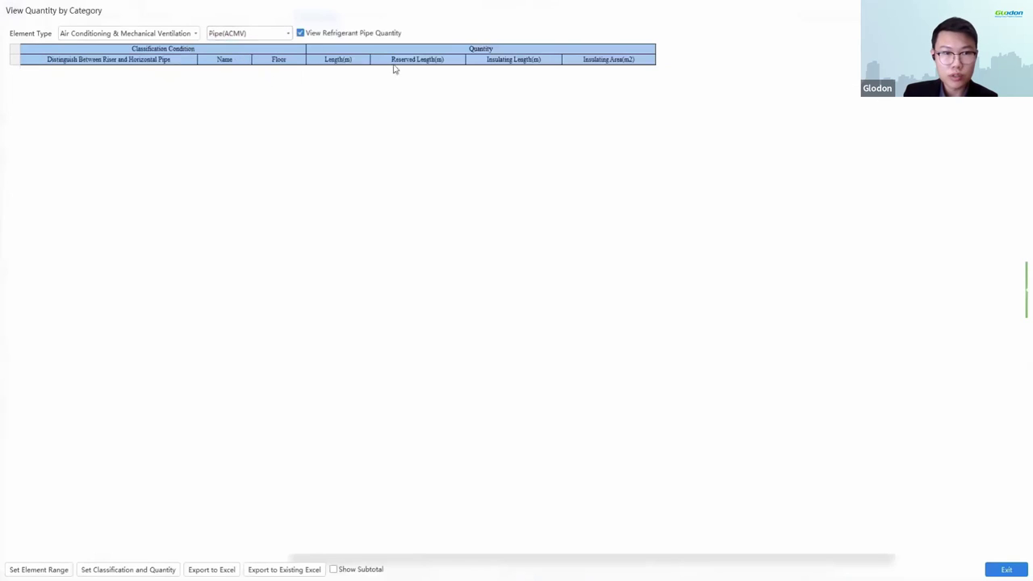
left_click(291, 35)
left_click(274, 94)
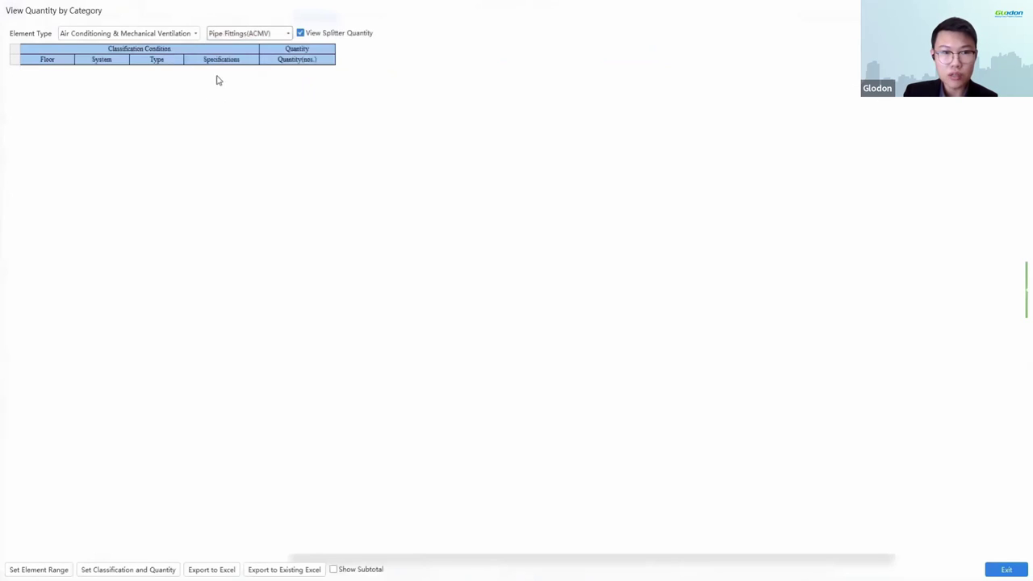
left_click(260, 37)
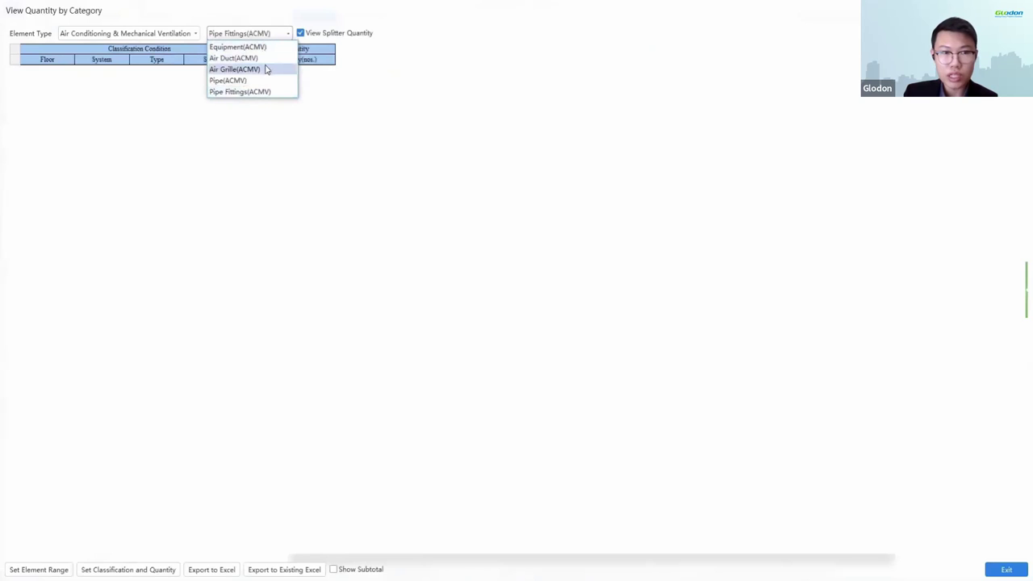
left_click(267, 71)
left_click(215, 570)
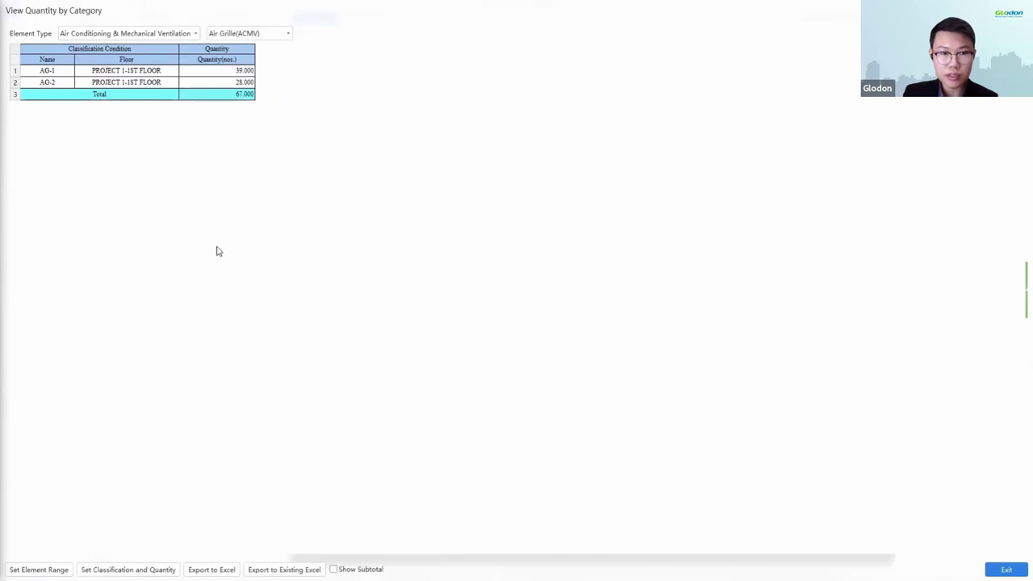
Step: Restore the report window and list all 39 AG-1 grilles
double_click(631, 12)
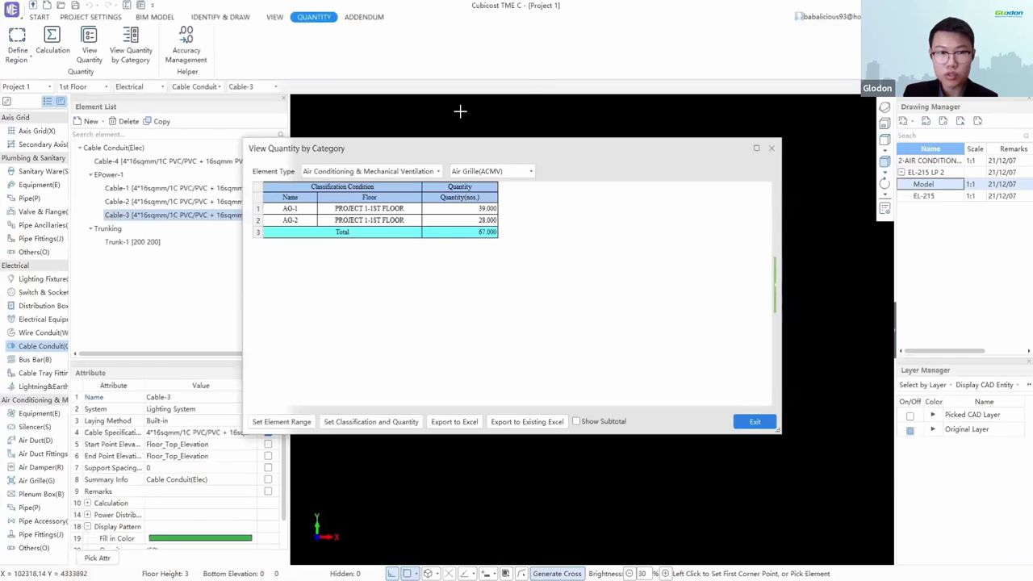
left_click_drag(452, 154, 303, 152)
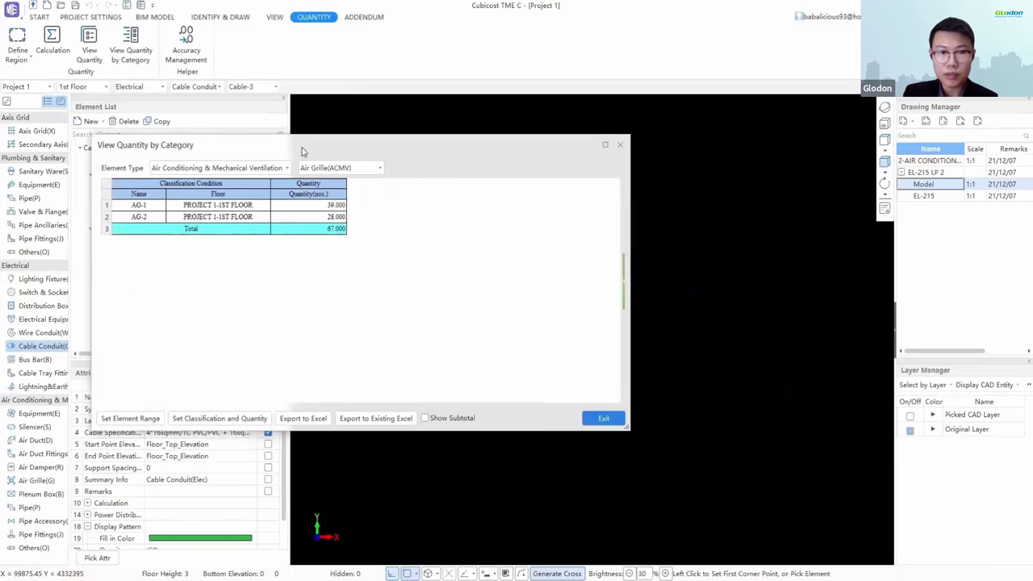
left_click(334, 208)
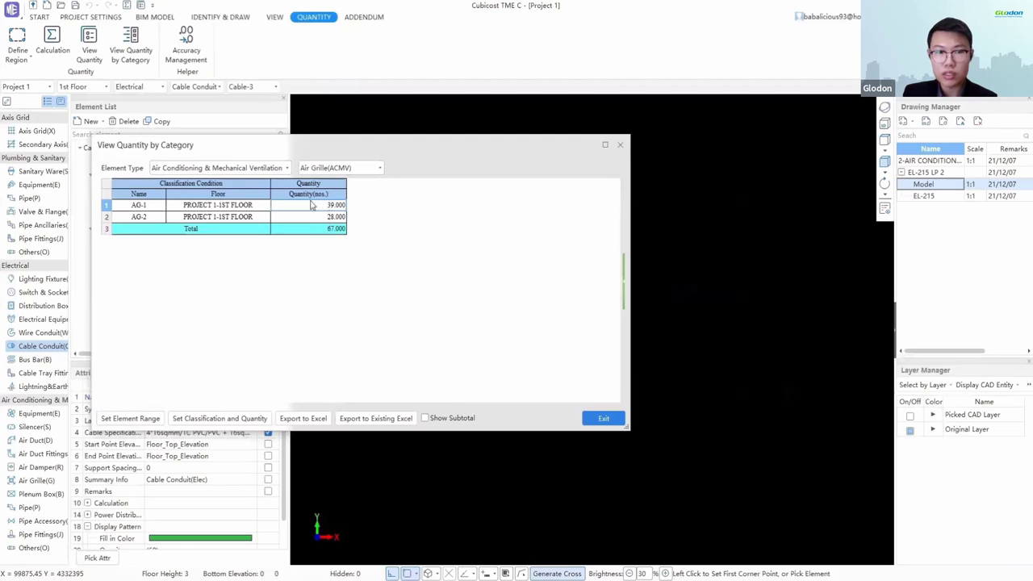
double_click(312, 210)
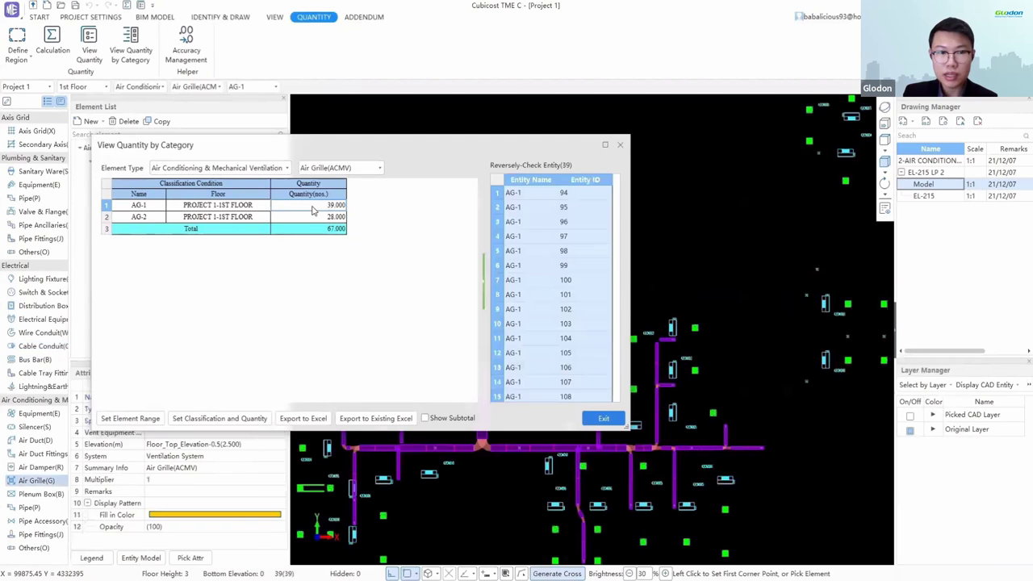
Step: Locate AG-1 grille entities 94, 96, 97 and 98 on the drawing
left_click_drag(533, 167, 478, 175)
left_click(486, 198)
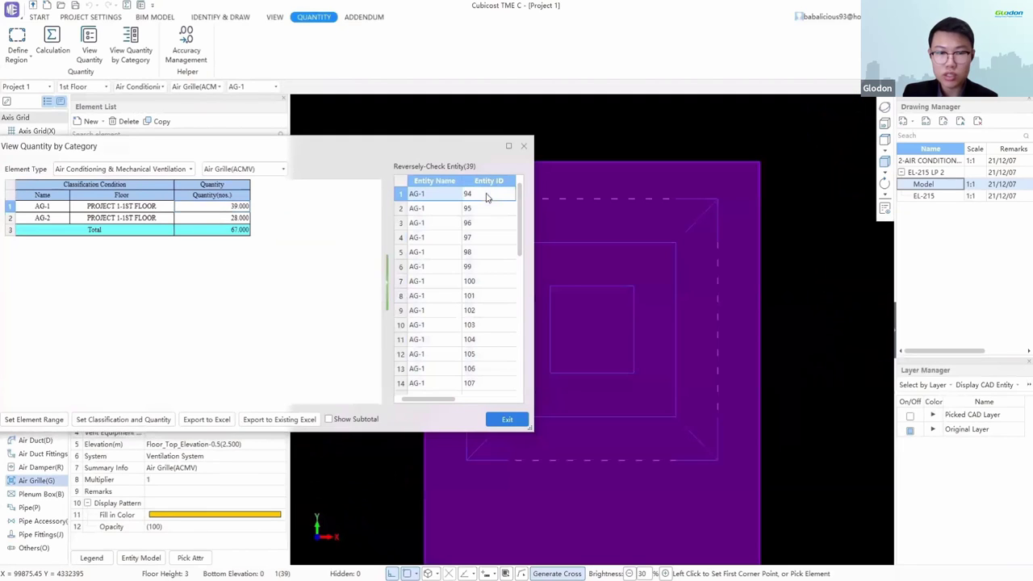
left_click(486, 224)
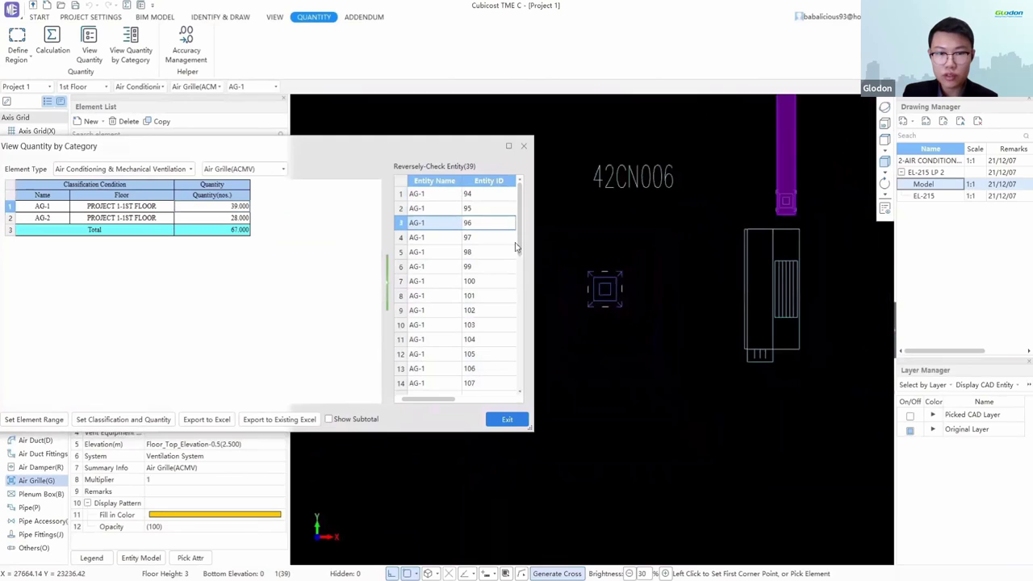
left_click(479, 238)
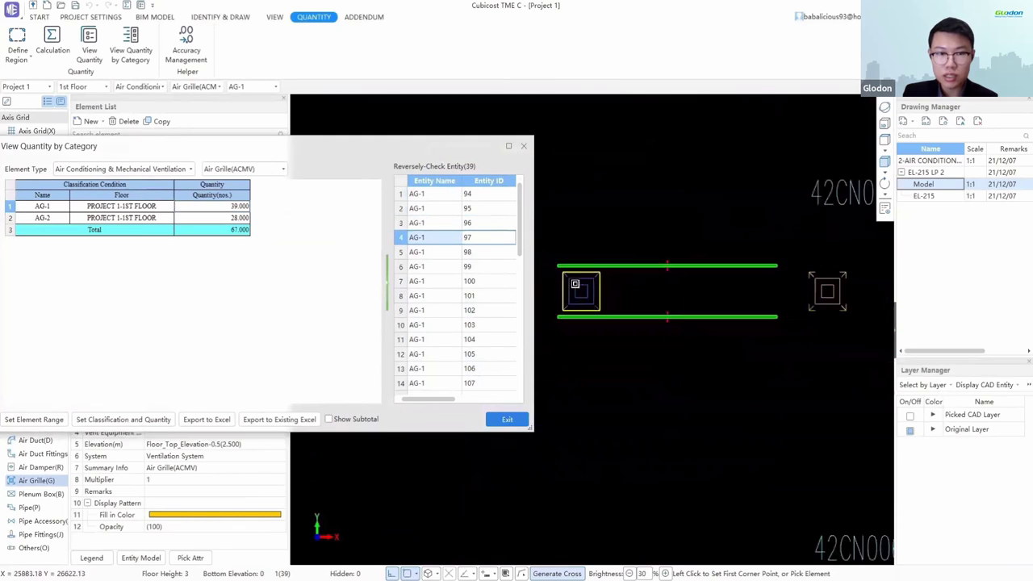
left_click(477, 253)
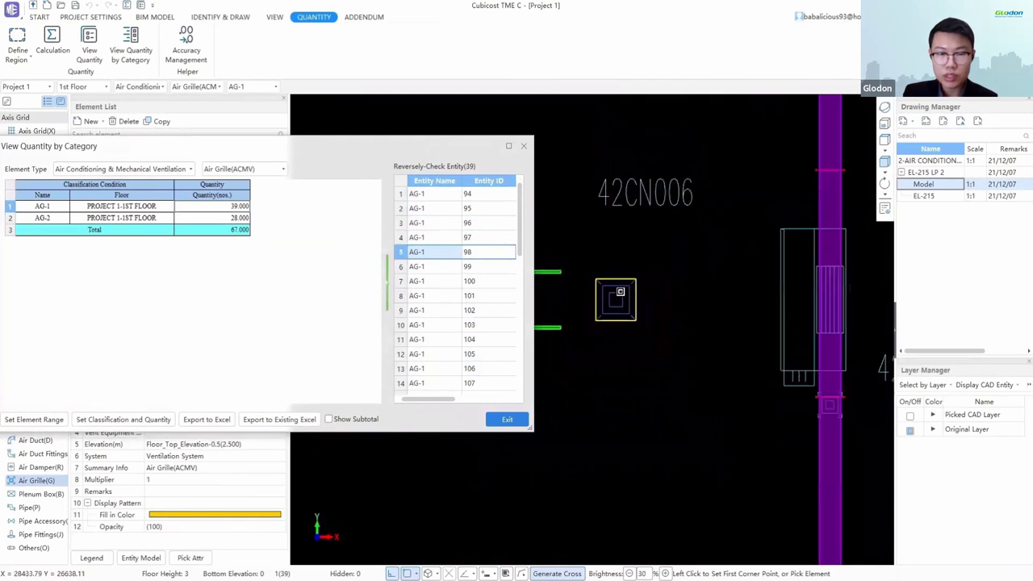
Step: Close the quantity report and frame the 1st Floor duct layout
left_click(524, 149)
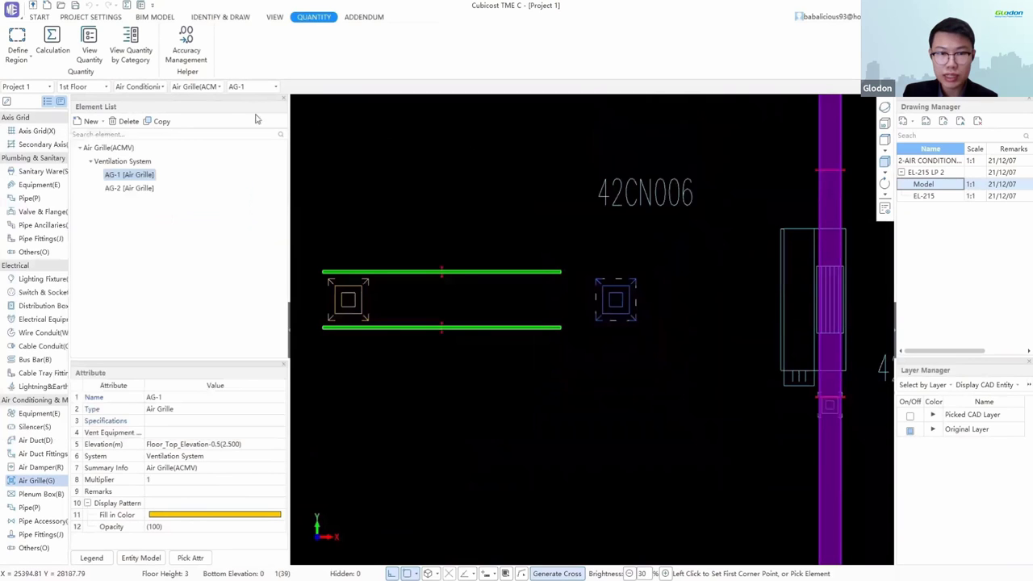
scroll(477, 299, "down", 5)
scroll(506, 278, "down", 4)
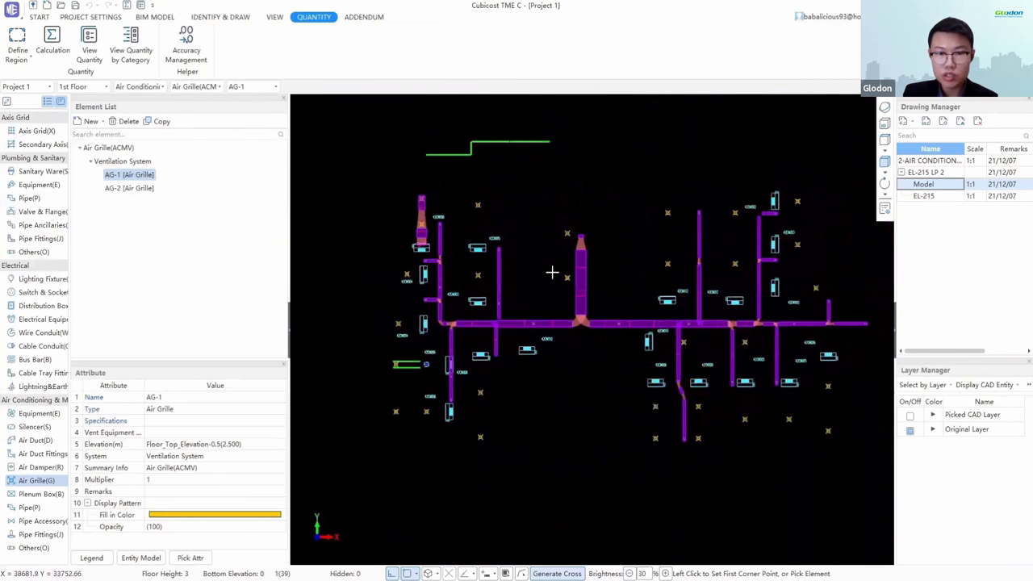
mouse_move(535, 290)
middle_mouse_down()
mouse_move(564, 320)
mouse_move(542, 317)
middle_mouse_up()
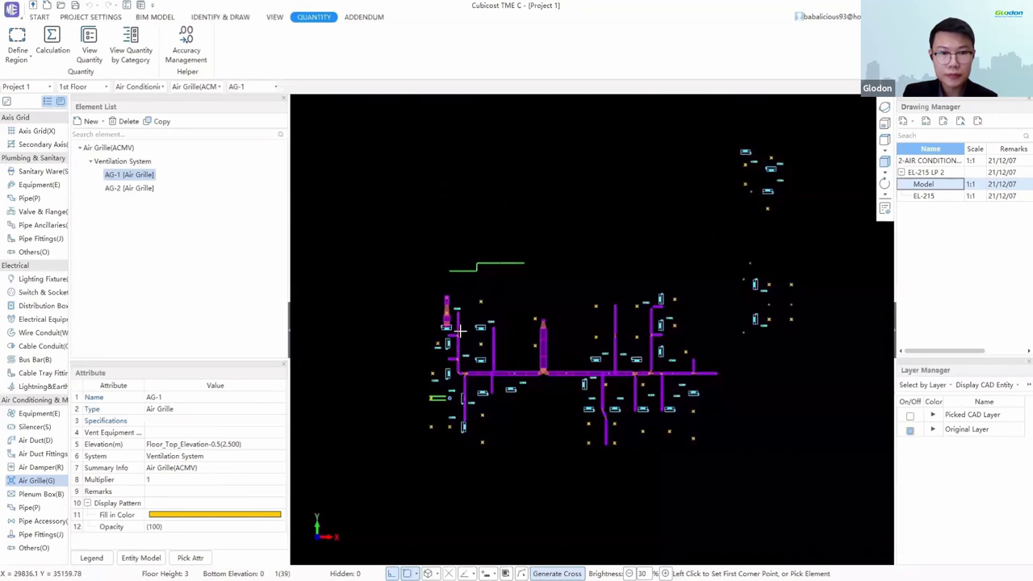
scroll(459, 330, "up", 4)
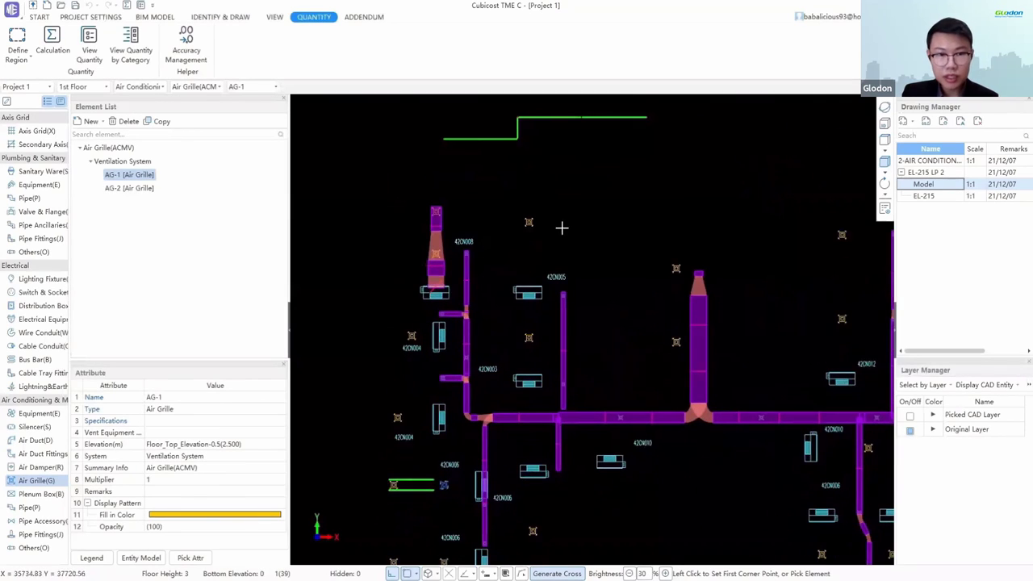
middle_click_drag(484, 288, 489, 309)
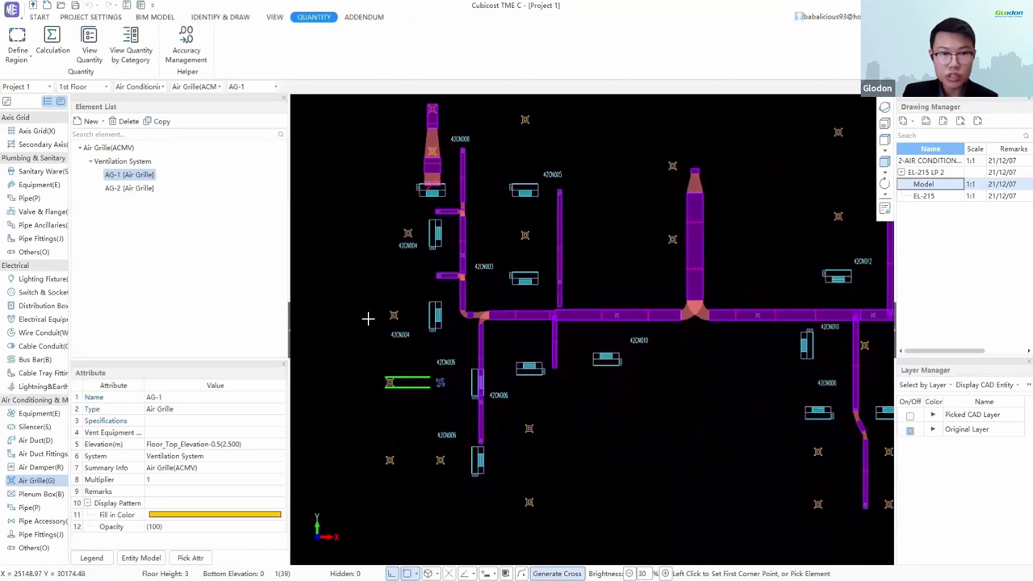
middle_click_drag(429, 266, 443, 295)
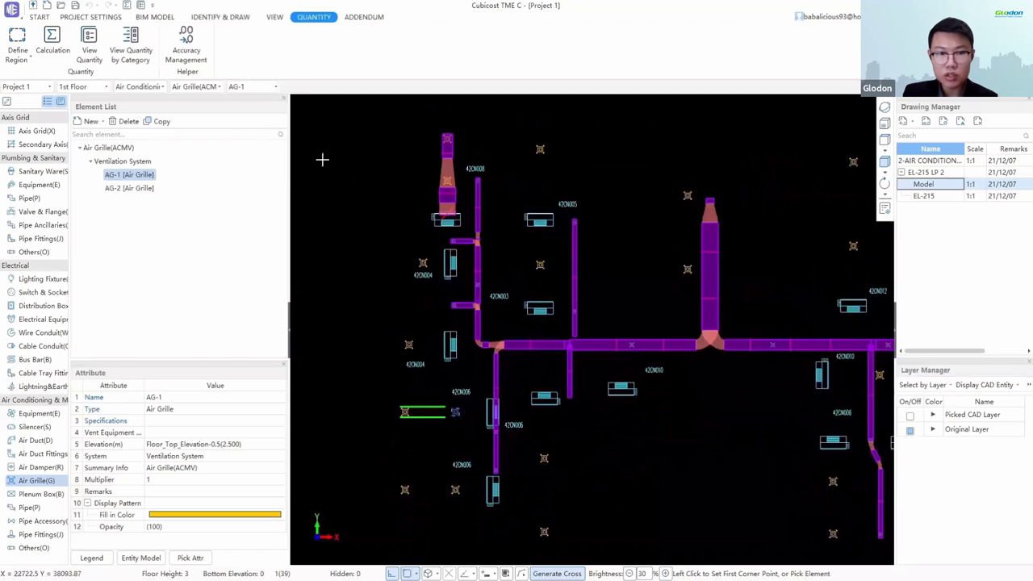
Step: Define a rectangular custom region named Room 1 (99.741m2) around the top-left ducts
left_click(25, 63)
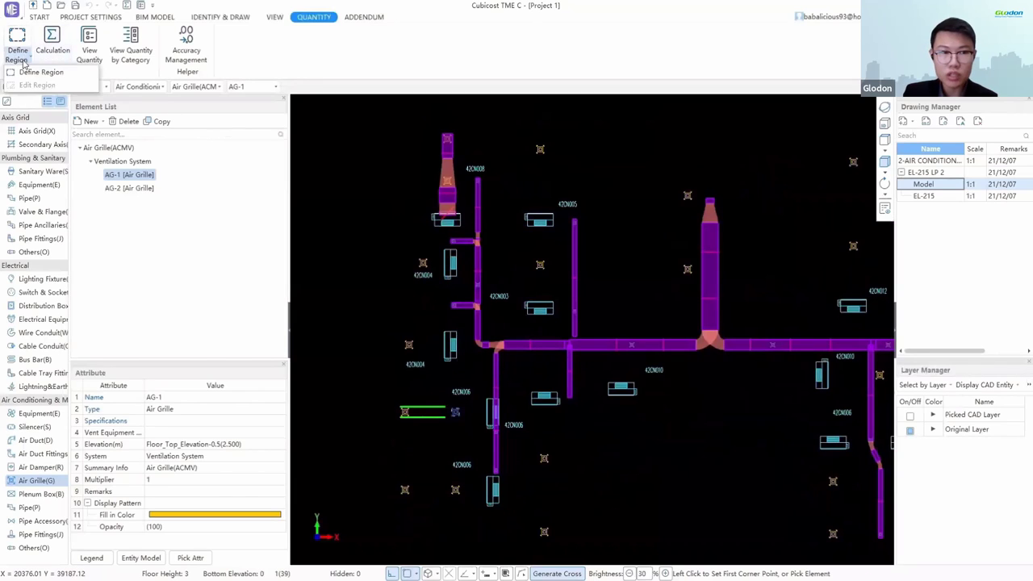
left_click(41, 72)
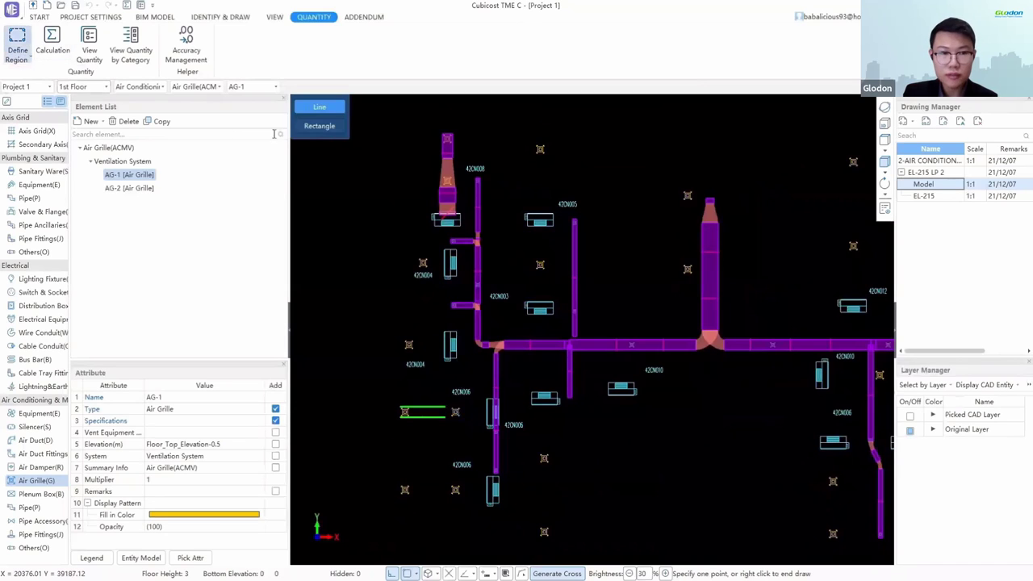
left_click(322, 126)
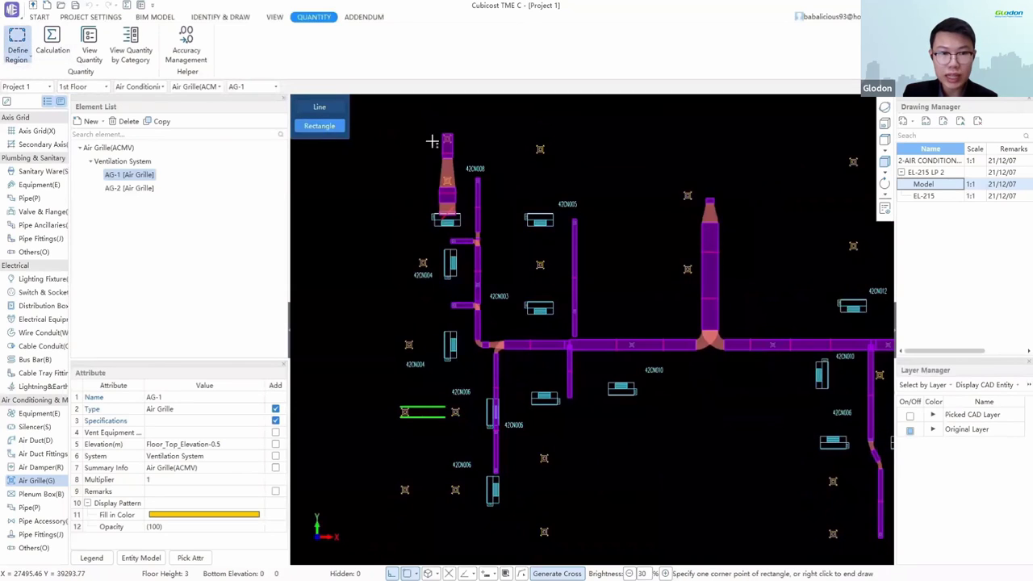
left_click(383, 118)
left_click(615, 302)
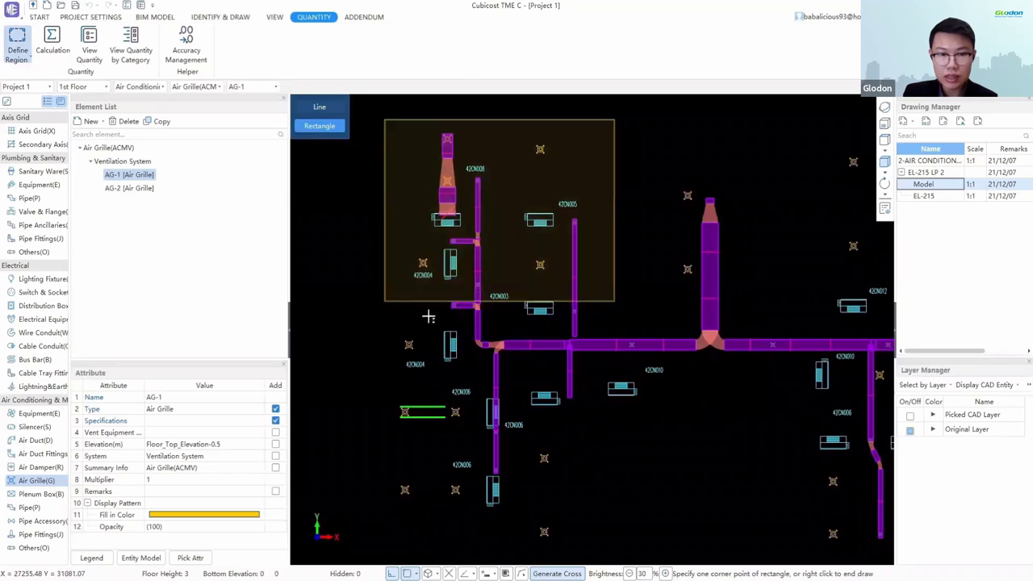
right_click(374, 312)
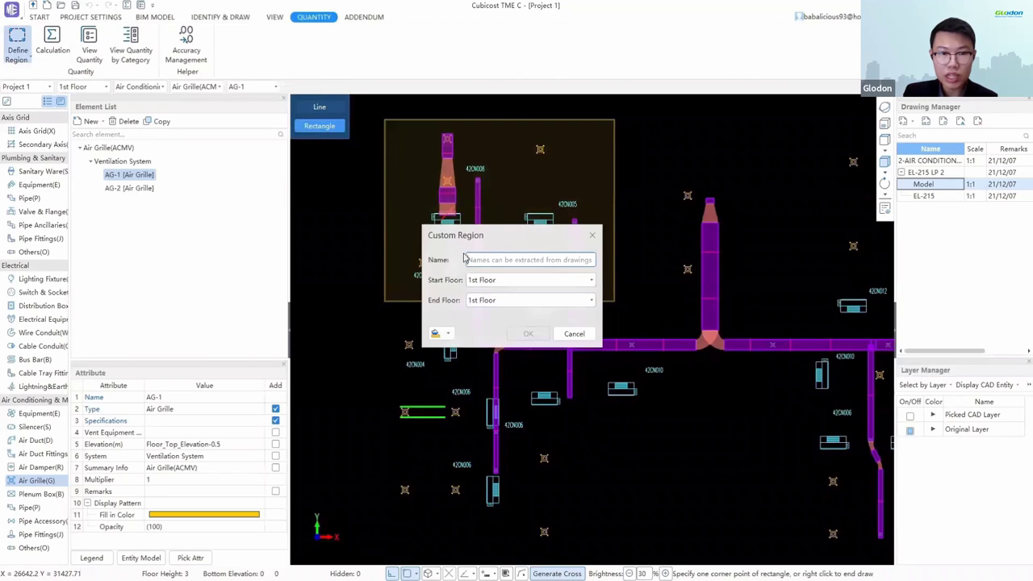
type("Room")
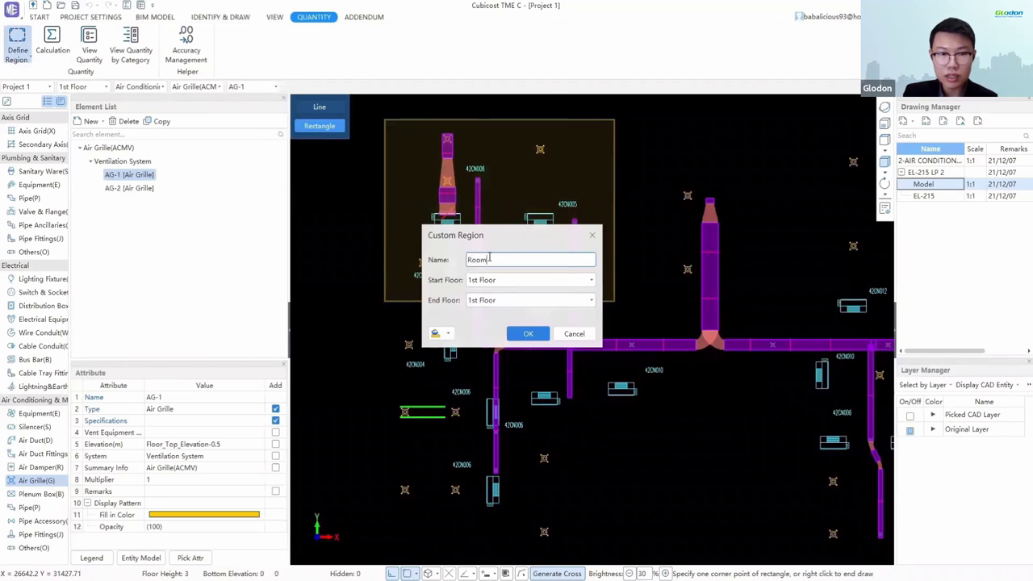
left_click(525, 314)
left_click(528, 334)
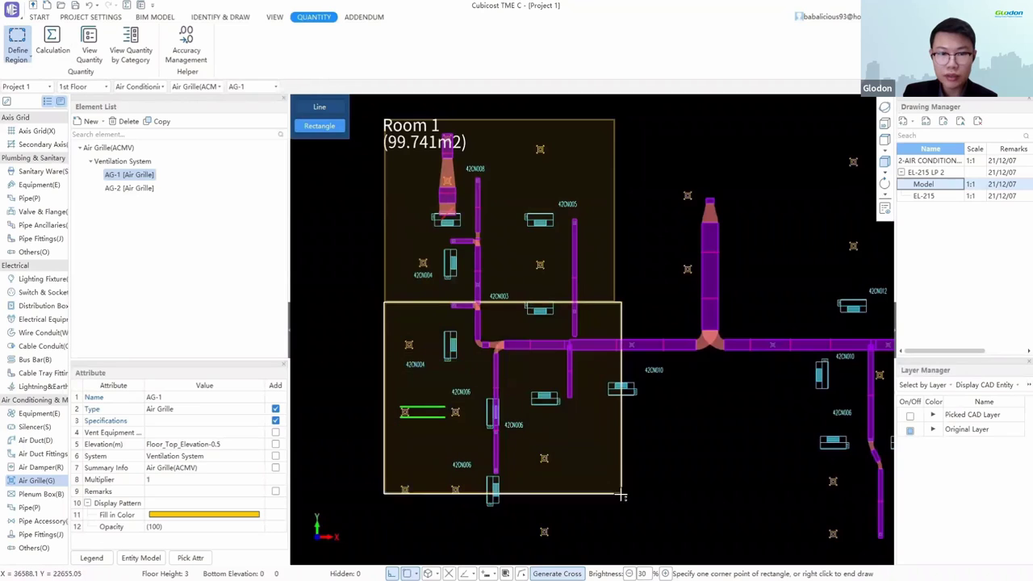
Step: Add rectangular region Room 2 (136.427m2) below Room 1 and reopen quantity calculation
left_click(648, 519)
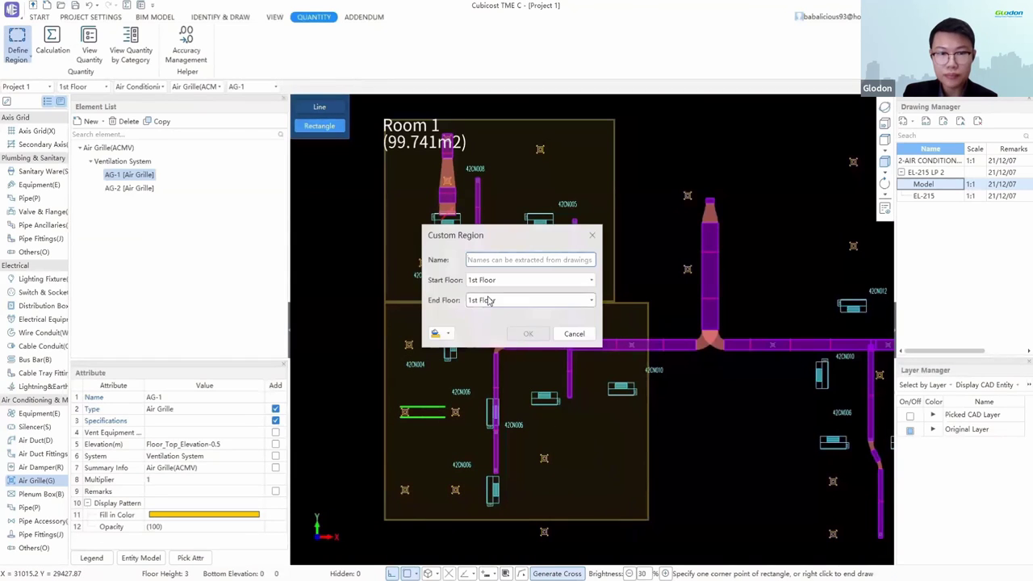
type("Room 2")
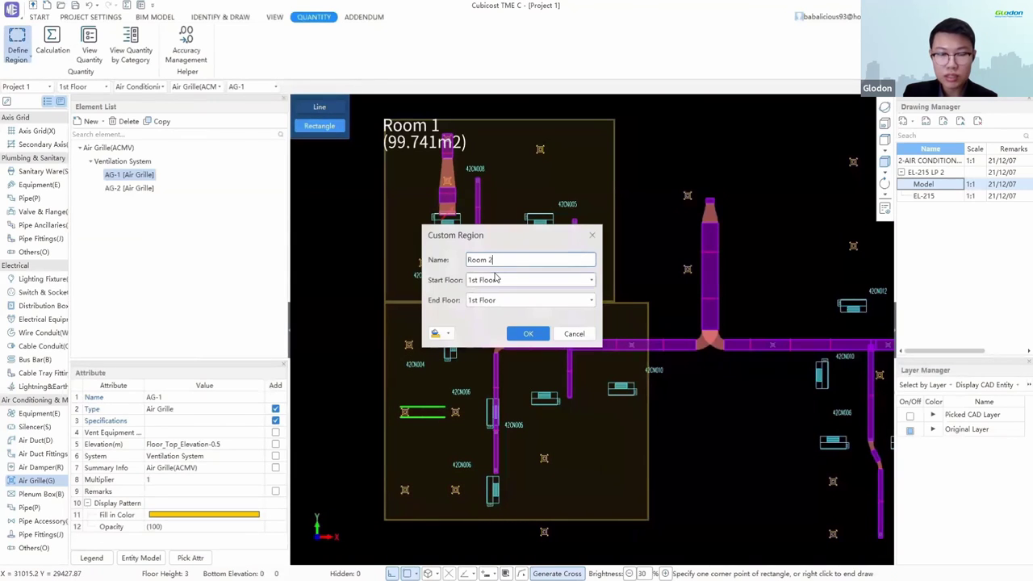
left_click(511, 332)
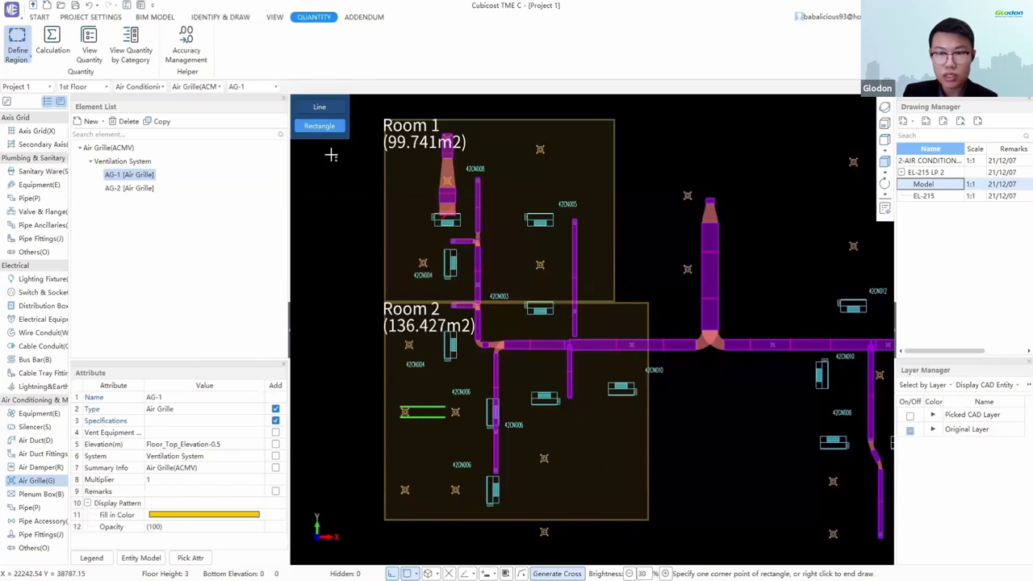
left_click(52, 42)
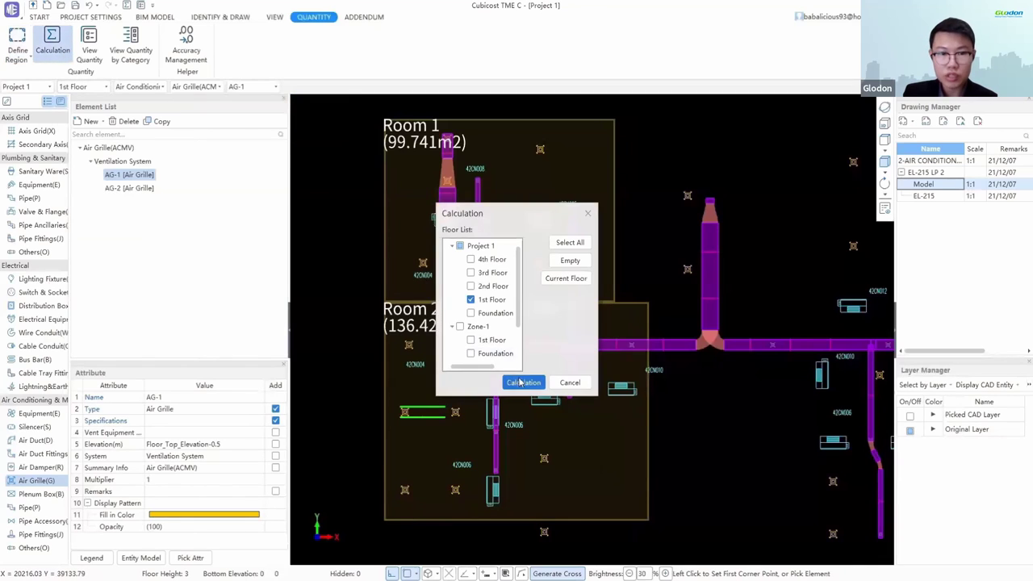
Step: Recalculate the 1st floor quantities and open the quantity-by-category report maximised
left_click(519, 382)
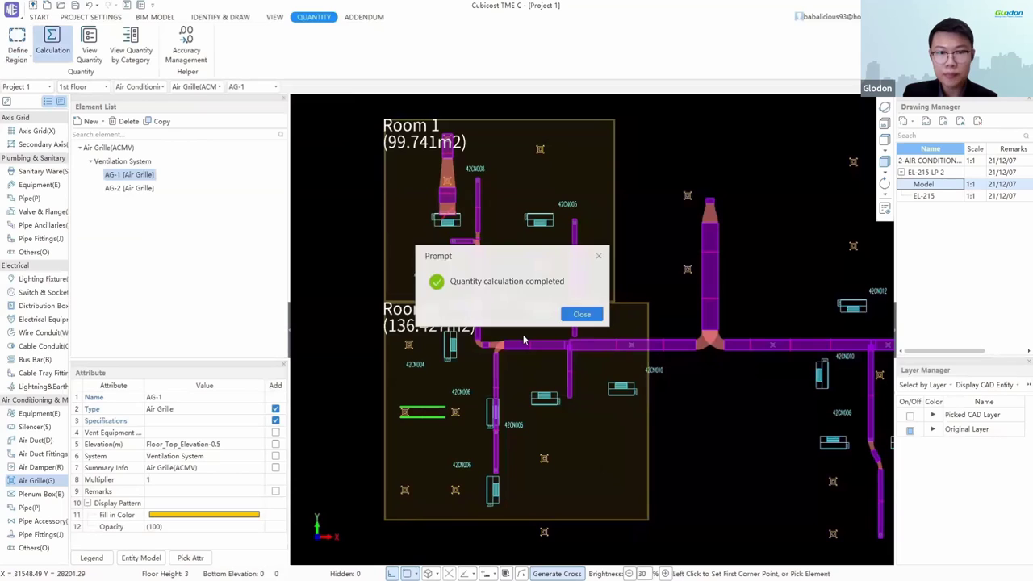
left_click(578, 311)
left_click(131, 44)
left_click_drag(305, 153, 371, 153)
double_click(372, 153)
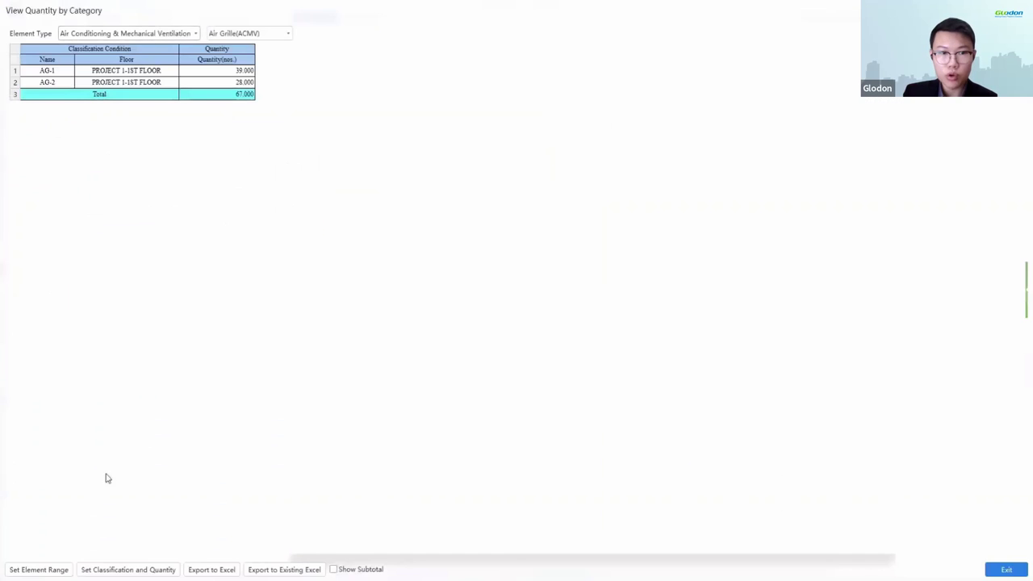
Step: Break the air grille report down by Region and check AG-1 quantities for Room 1 and Room 2
left_click(127, 569)
left_click(504, 265)
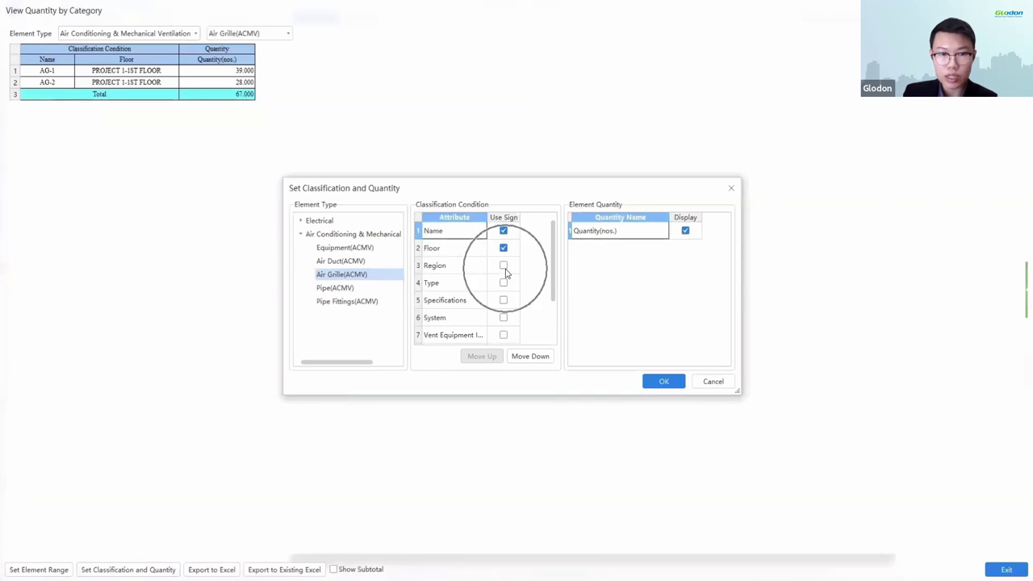
left_click(663, 382)
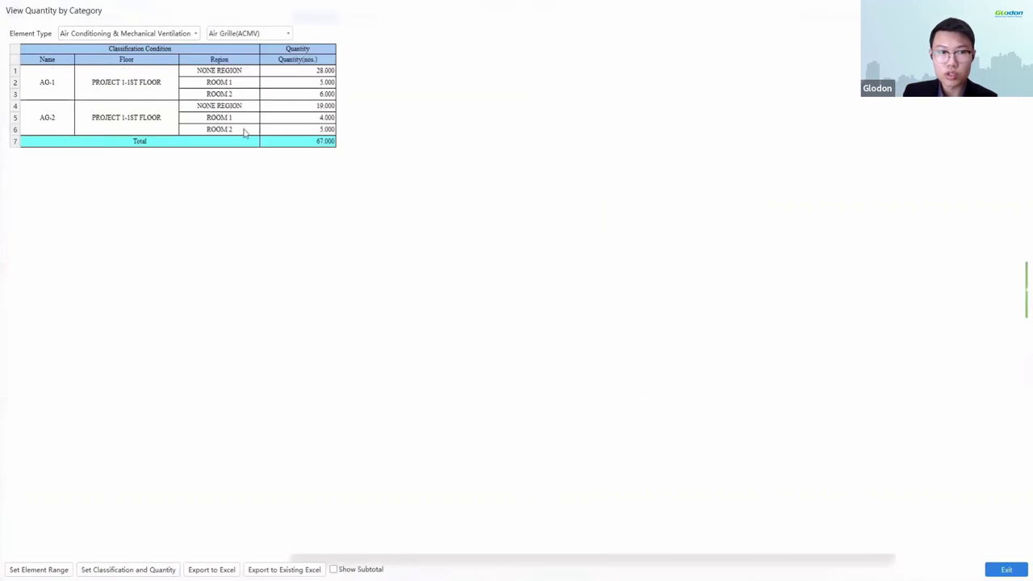
left_click(306, 82)
left_click(306, 96)
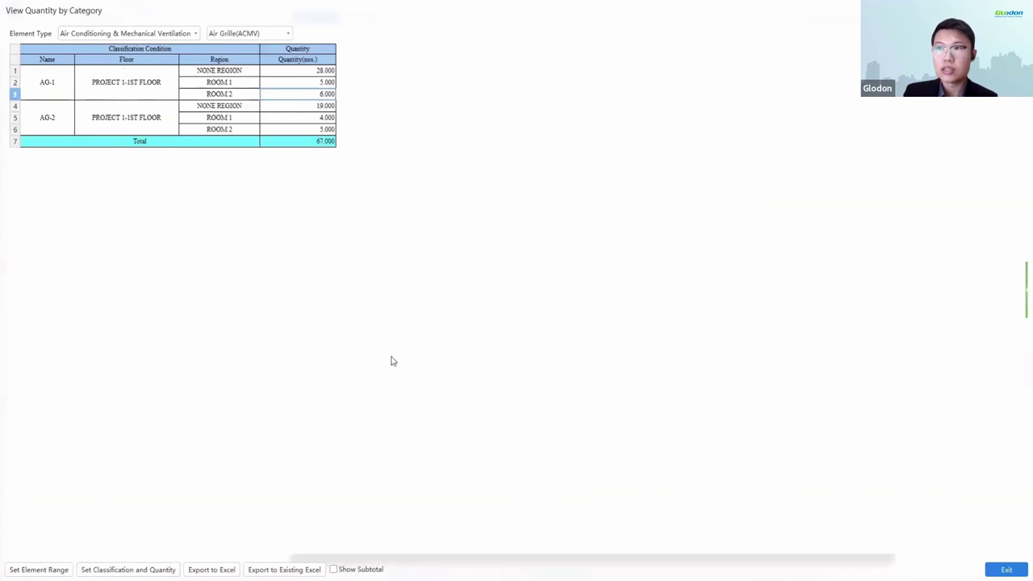
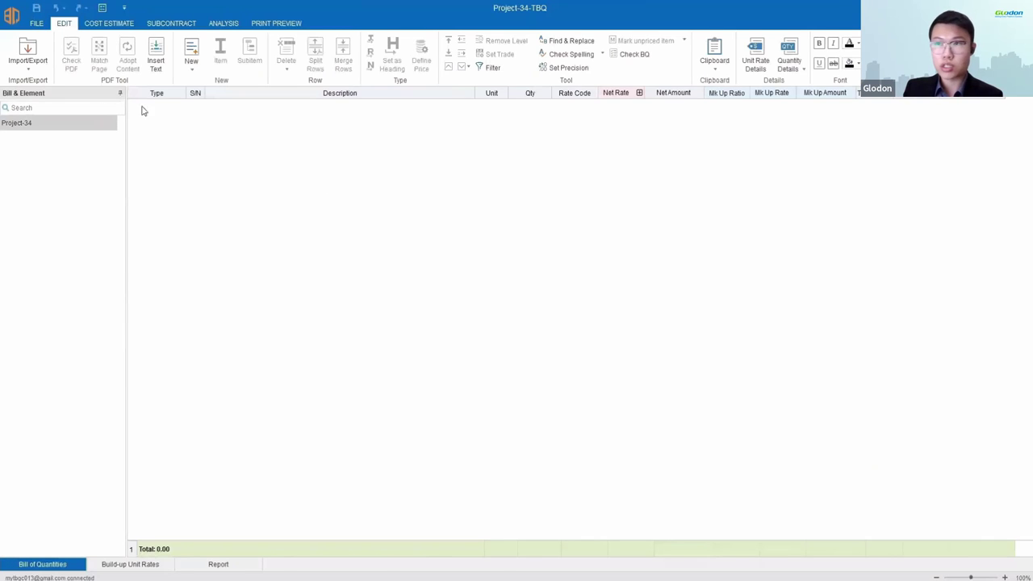
left_click(192, 56)
left_click(202, 82)
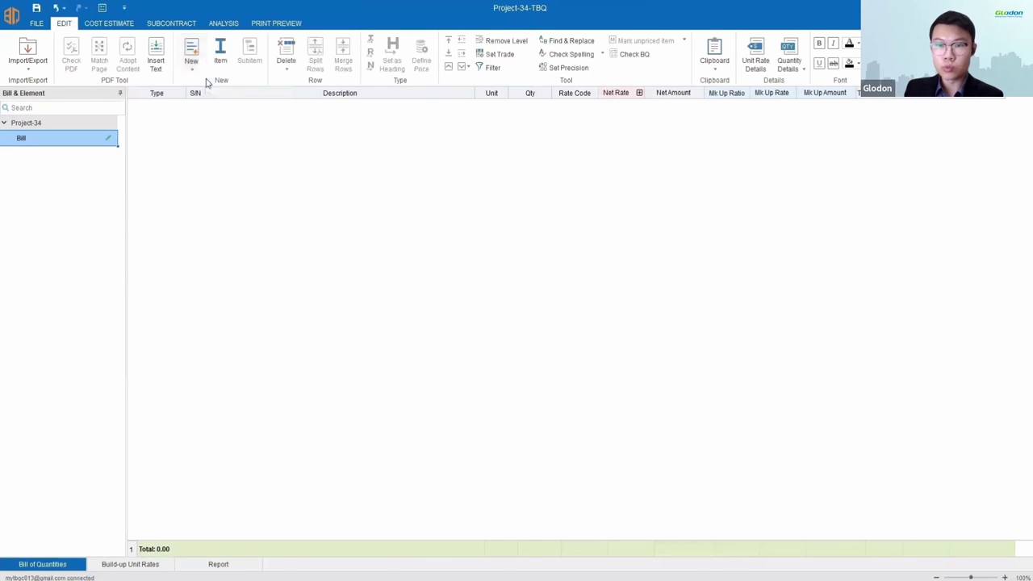
left_click(221, 53)
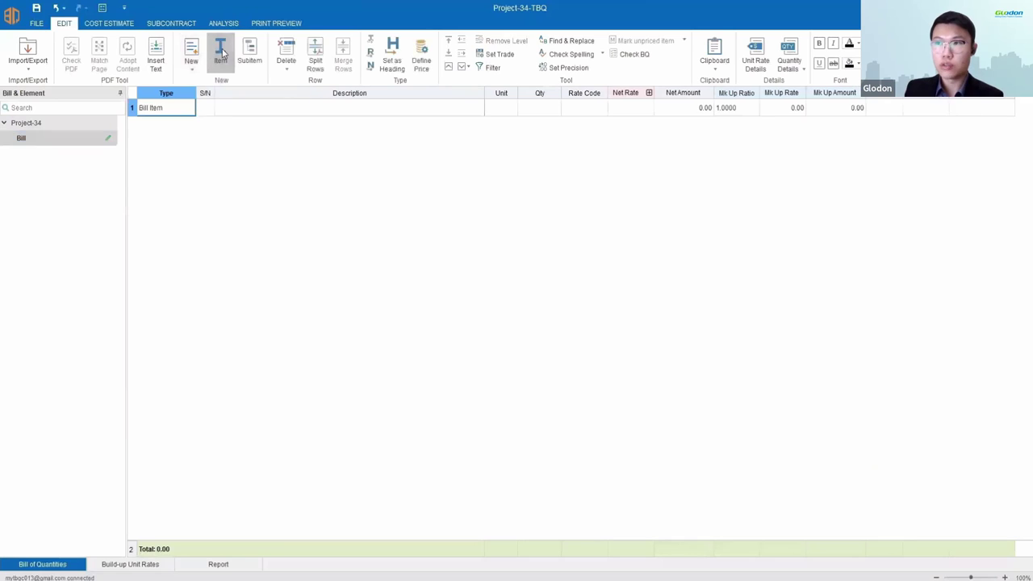
left_click(249, 54)
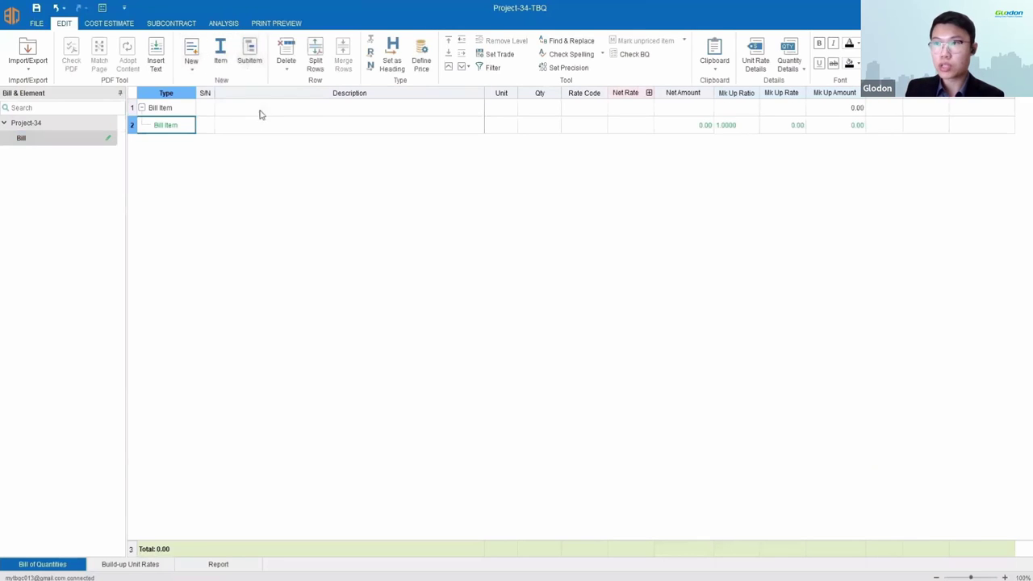
left_click(249, 55)
double_click(249, 55)
left_click(247, 108)
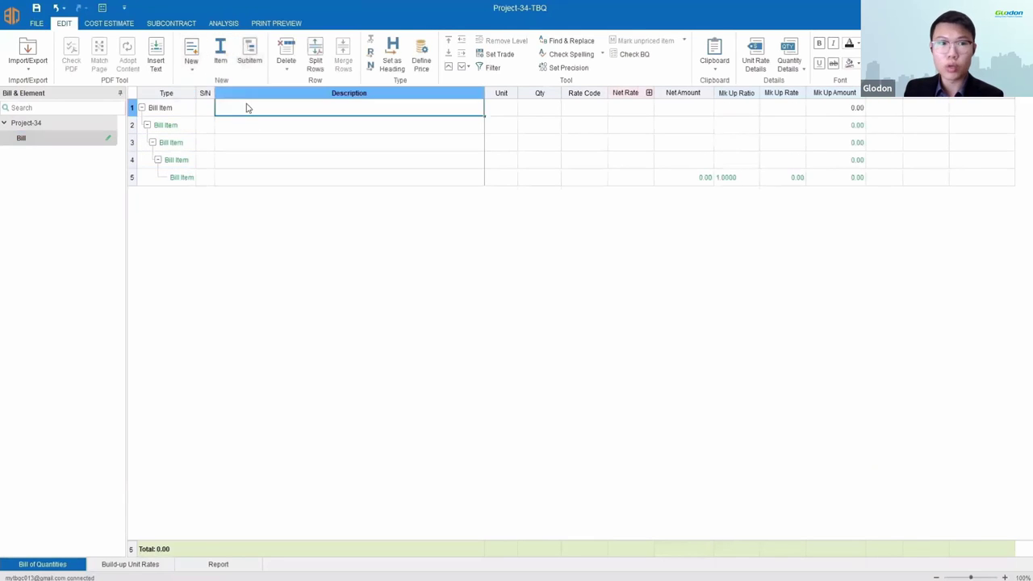
left_click(296, 107)
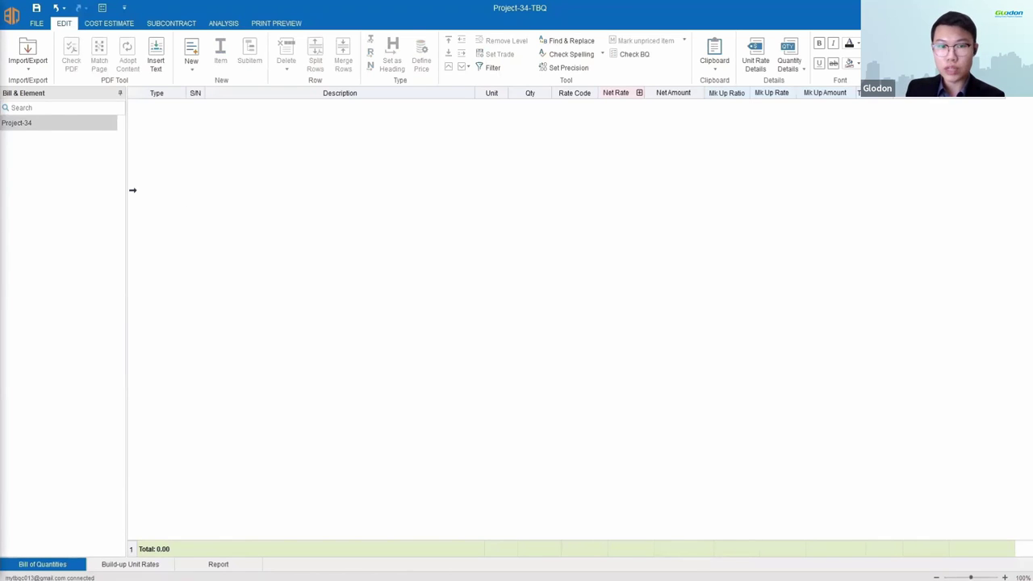
Step: Import the 23-page tender PDF 'Redevelopment of Wing on Life Building' into Identify PDF
left_click(29, 53)
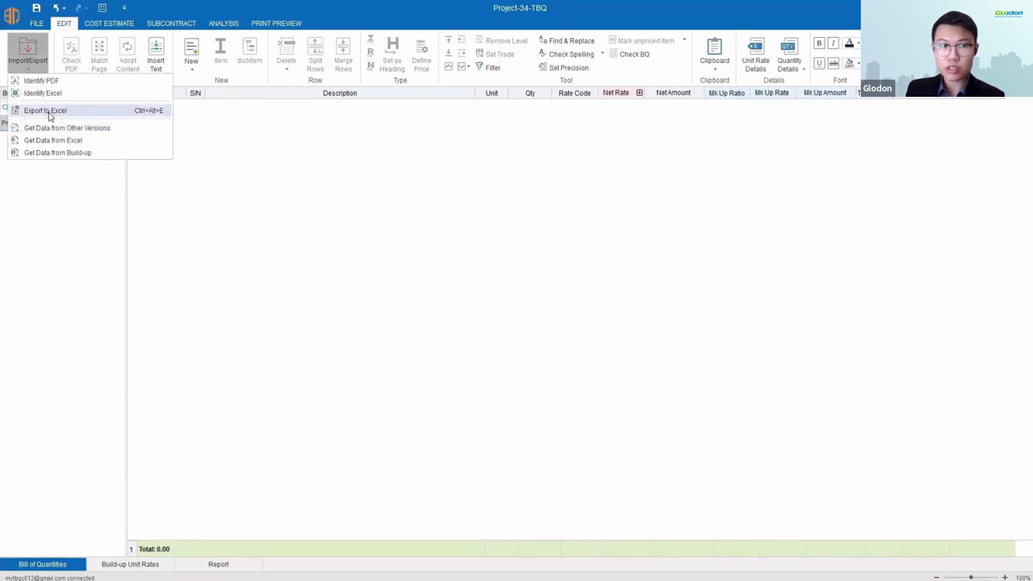
left_click(74, 81)
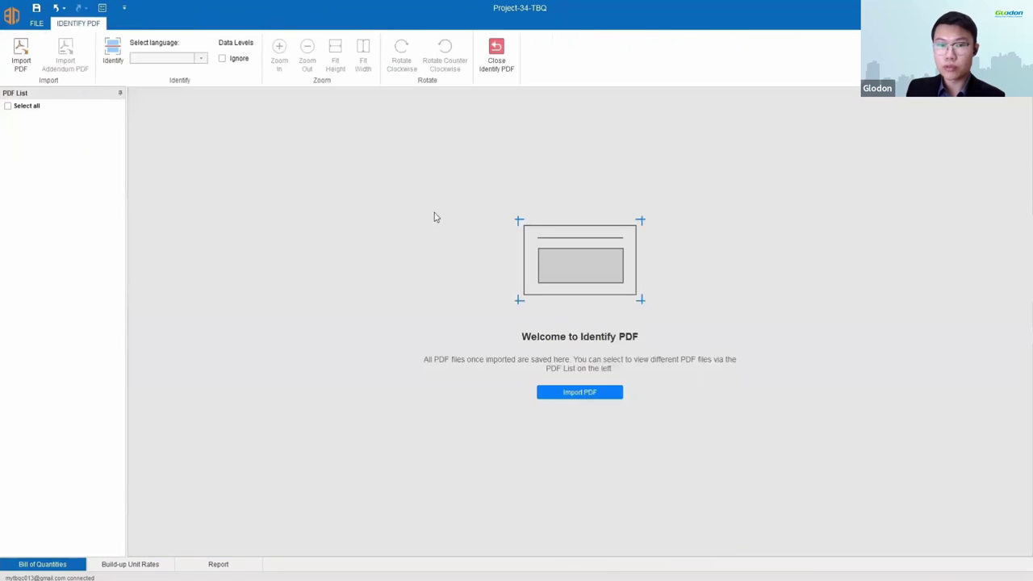
left_click(582, 392)
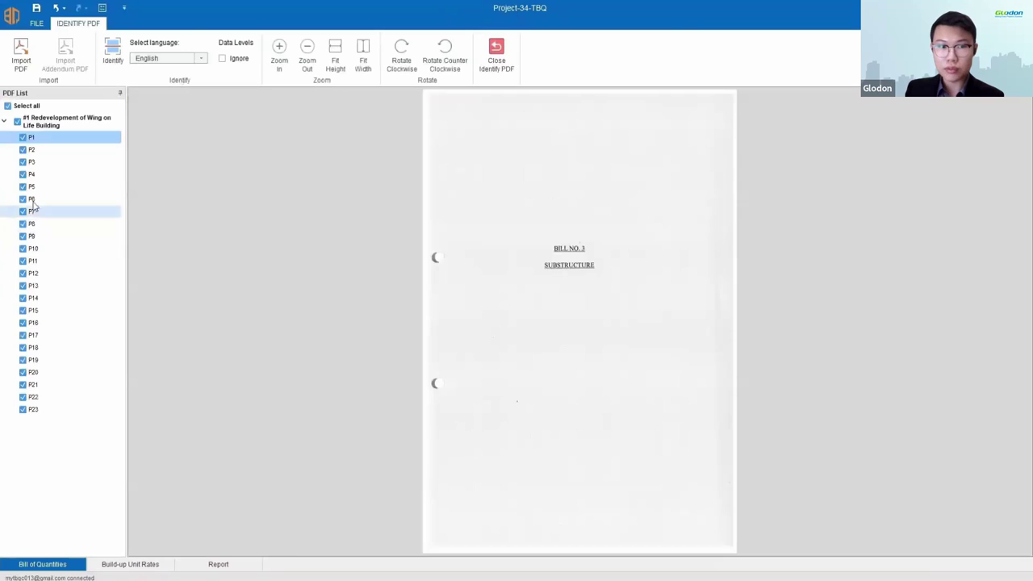
left_click(68, 176)
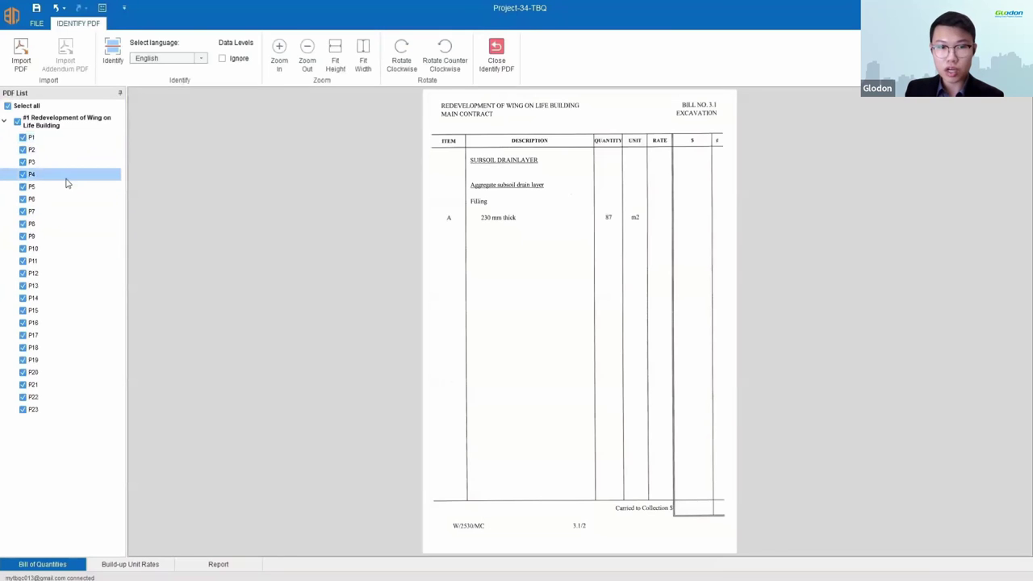
Step: Review pages P9, P11, P15, P18, P20 and P22, then identify the ticked pages
left_click(69, 237)
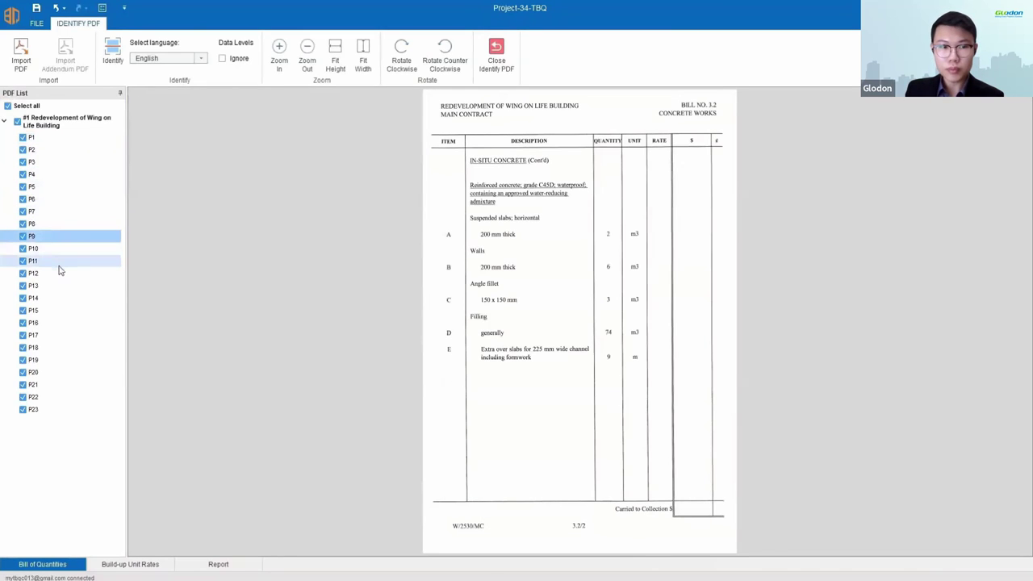
left_click(59, 263)
left_click(59, 311)
left_click(59, 347)
left_click(64, 373)
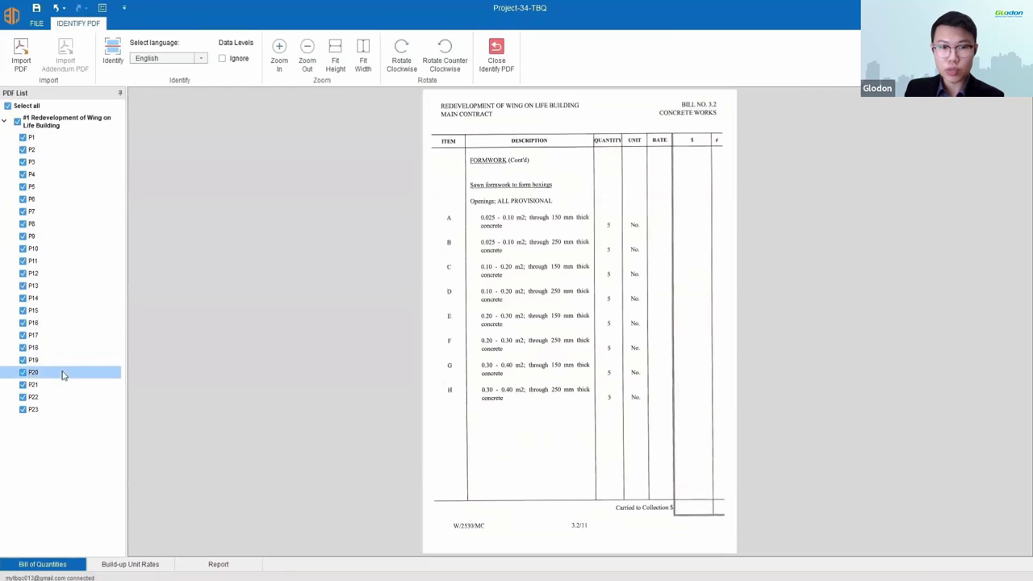
left_click(63, 397)
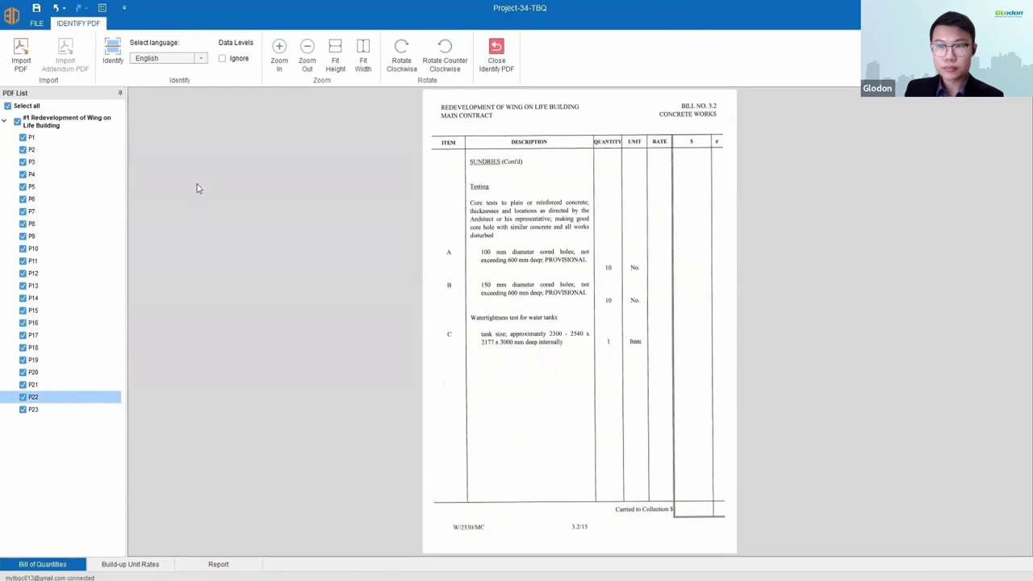
left_click(113, 53)
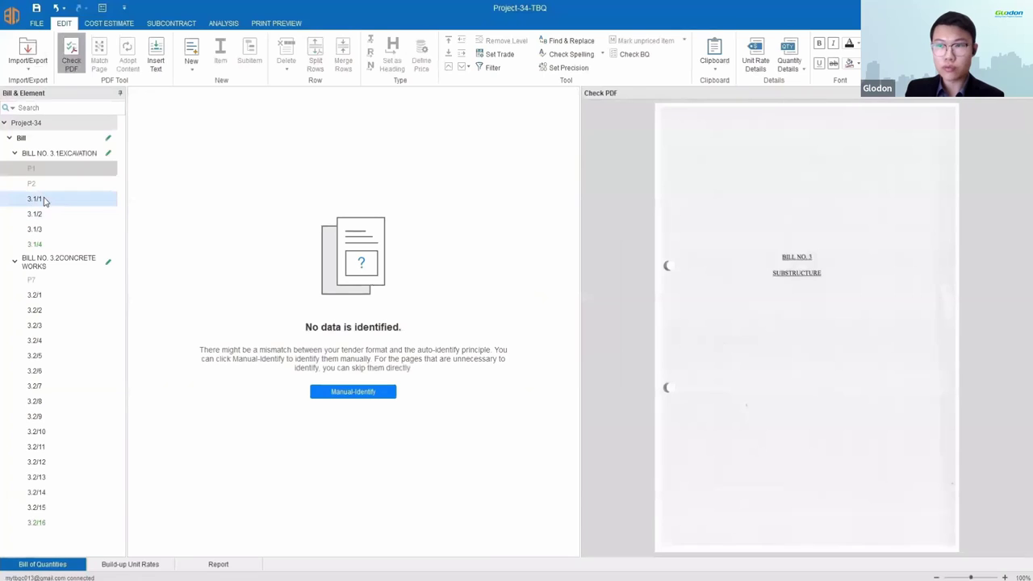
Step: Check pages 3.1/1 and 3.2/1 against the PDF: 650 mm and 300 mm walls, Columns, Beams
left_click(42, 200)
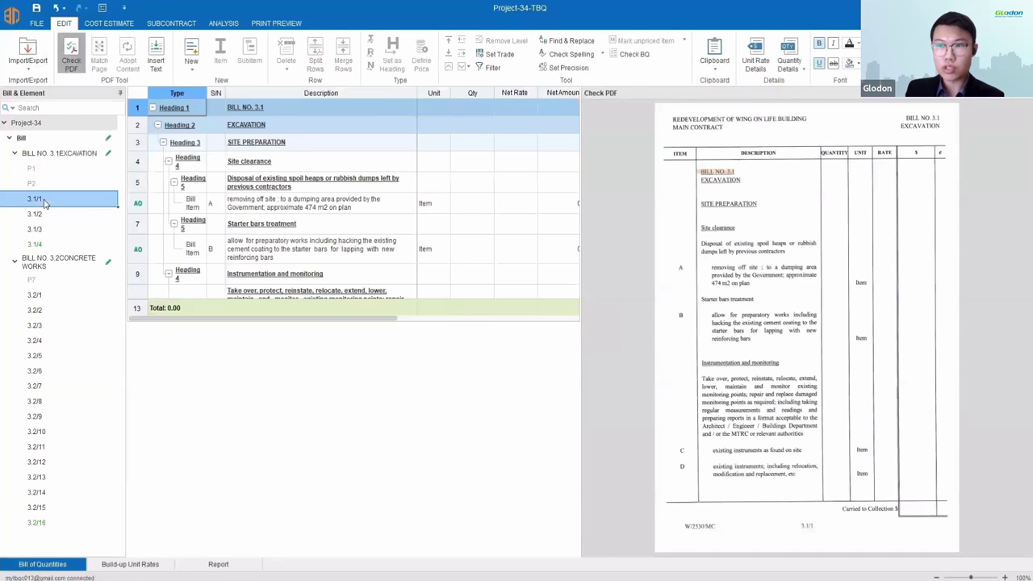
left_click(56, 297)
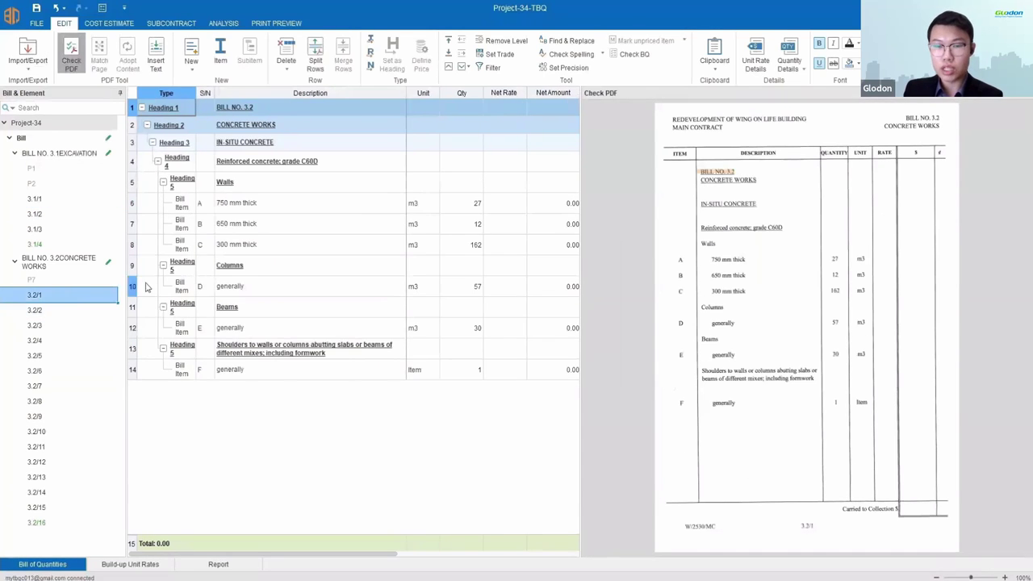
left_click(68, 313)
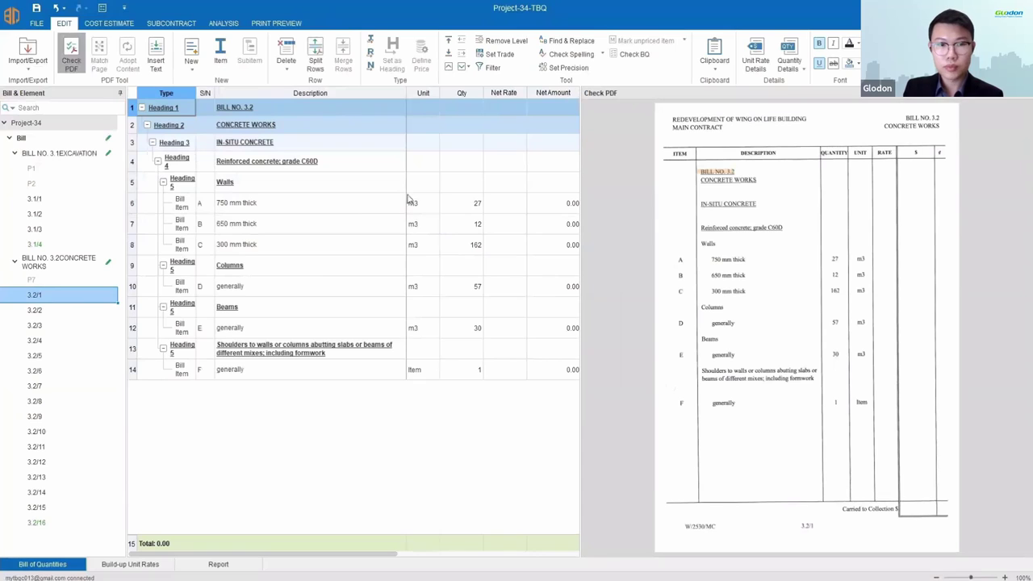
left_click(319, 225)
left_click(339, 252)
left_click(338, 271)
left_click(332, 292)
left_click(329, 315)
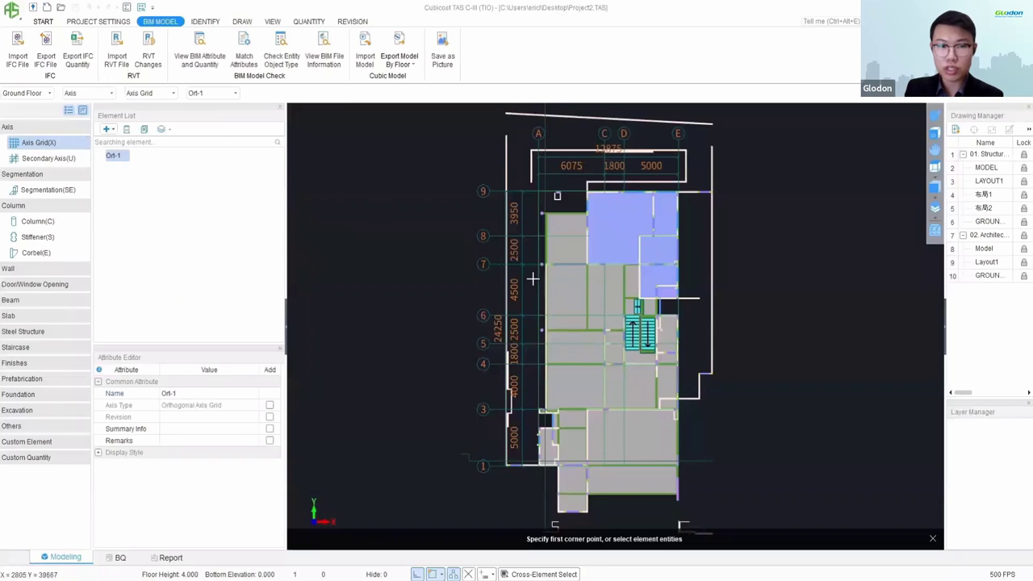
Step: Sign in to TBQ, link Project-34 to the BQ, and list page 3.2/1 concrete items
left_click(119, 558)
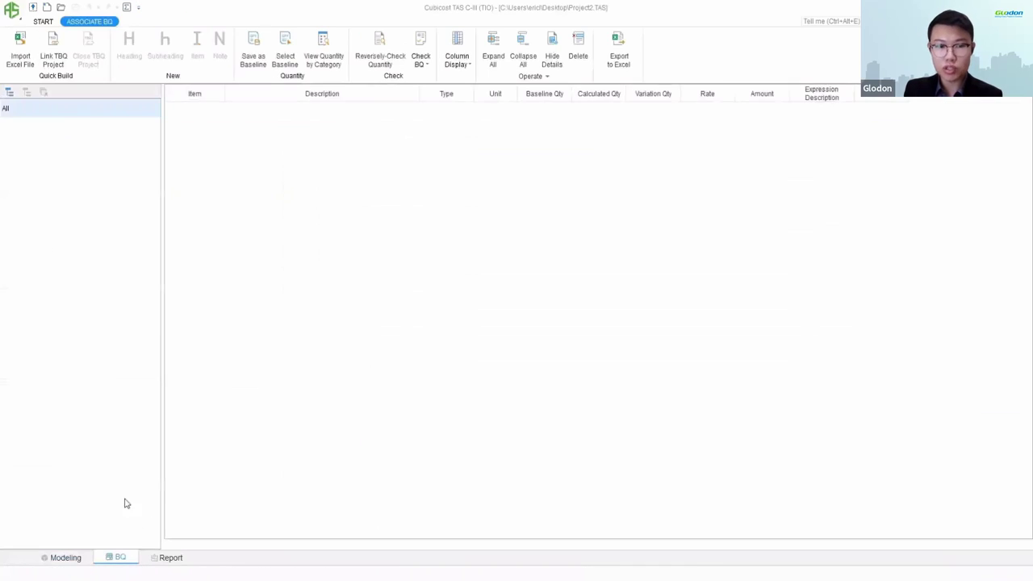
left_click(53, 58)
left_click(533, 321)
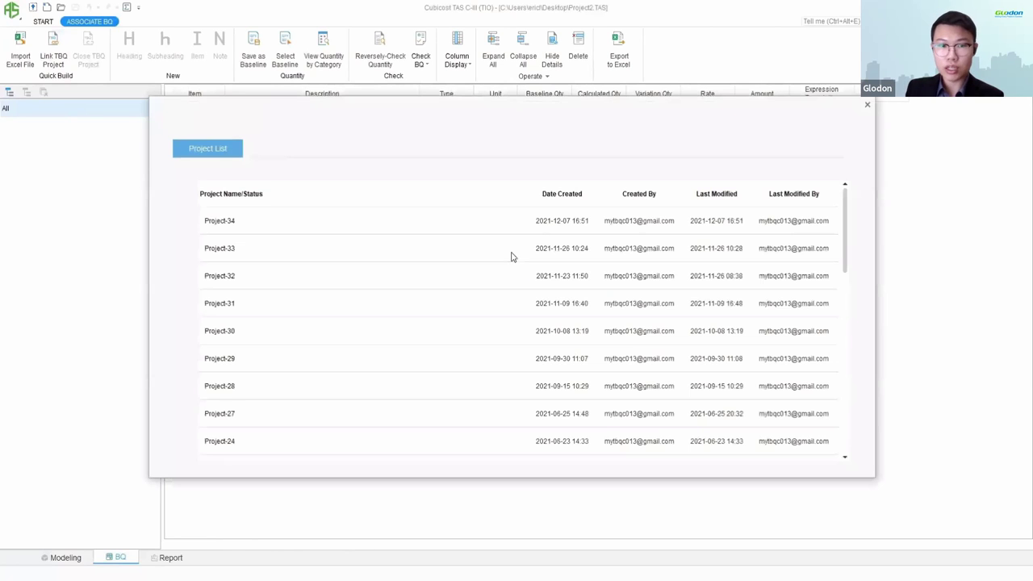
double_click(293, 225)
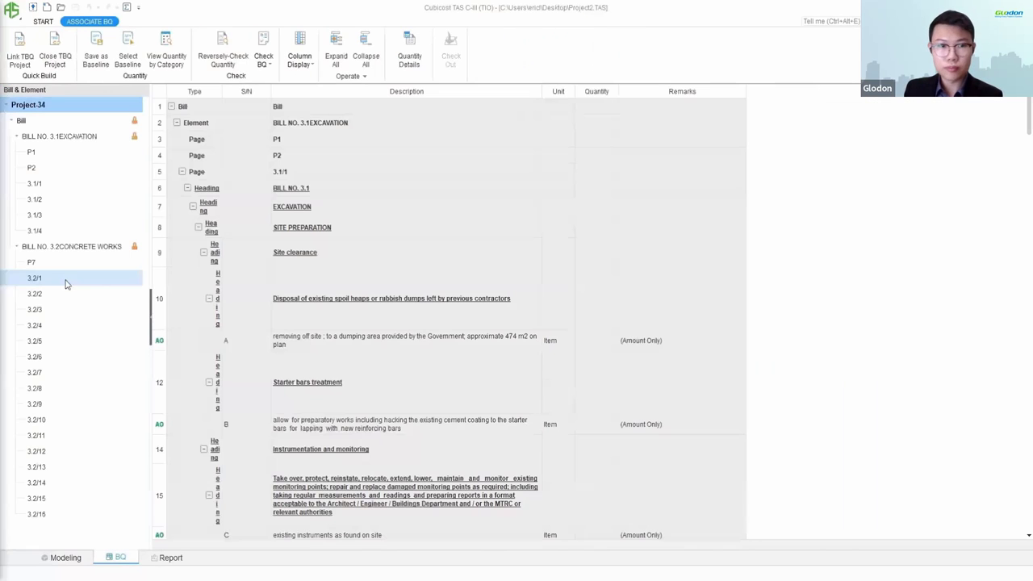
left_click(81, 282)
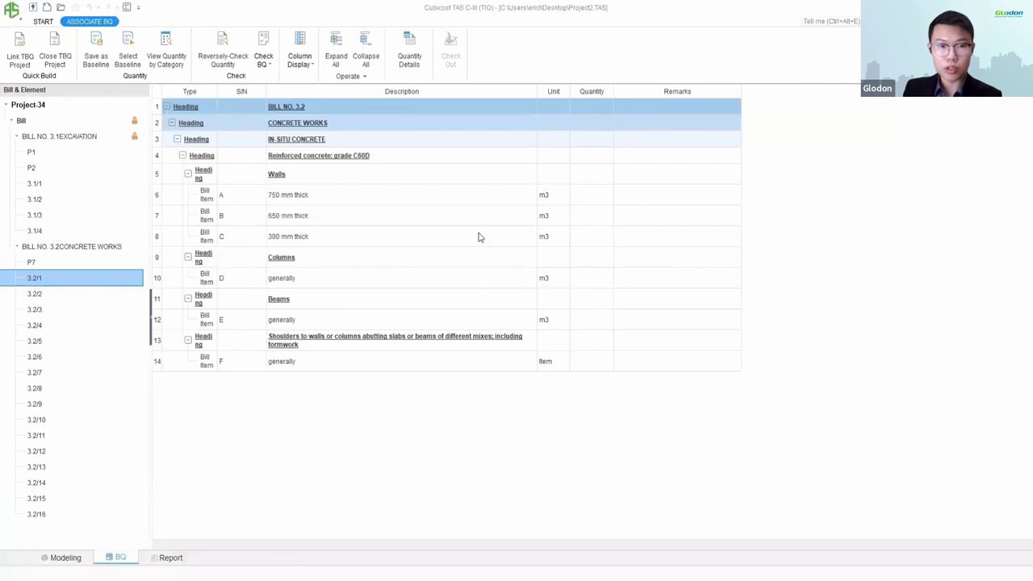
left_click(588, 198)
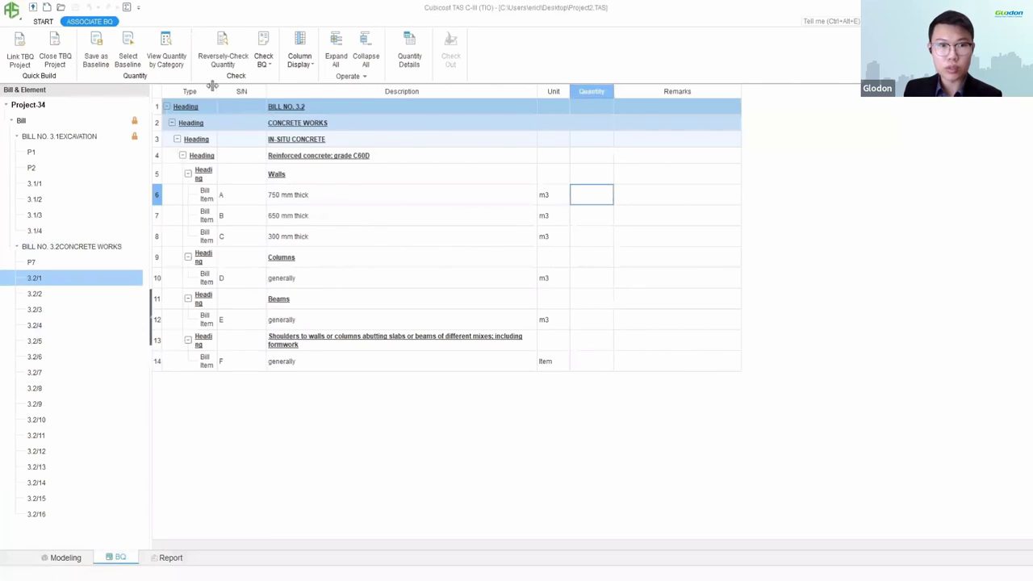
Step: Show quantities by category for all floors and link the 4.440 m3 wall volume to row 6
left_click(165, 64)
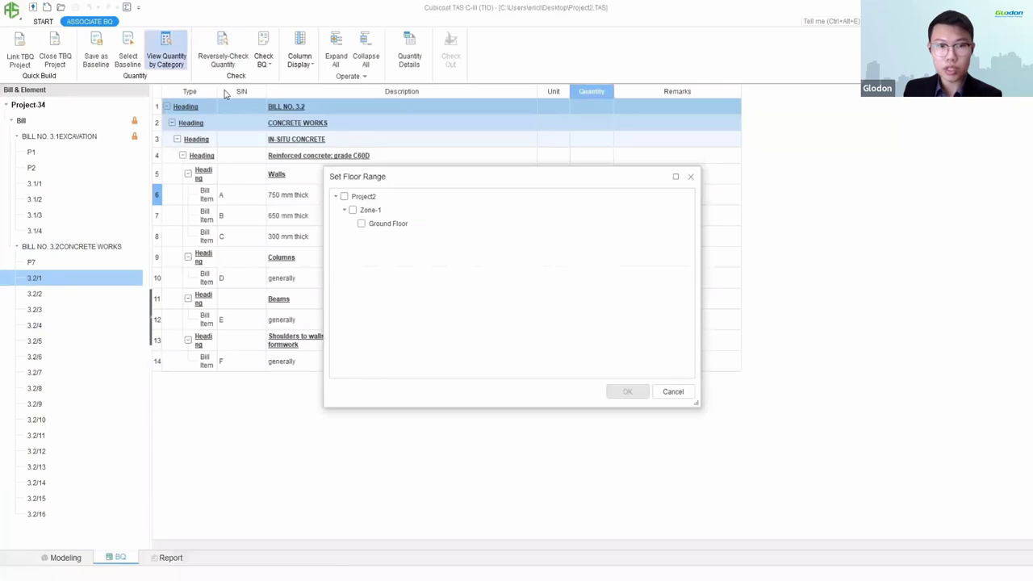
left_click(344, 196)
left_click(626, 392)
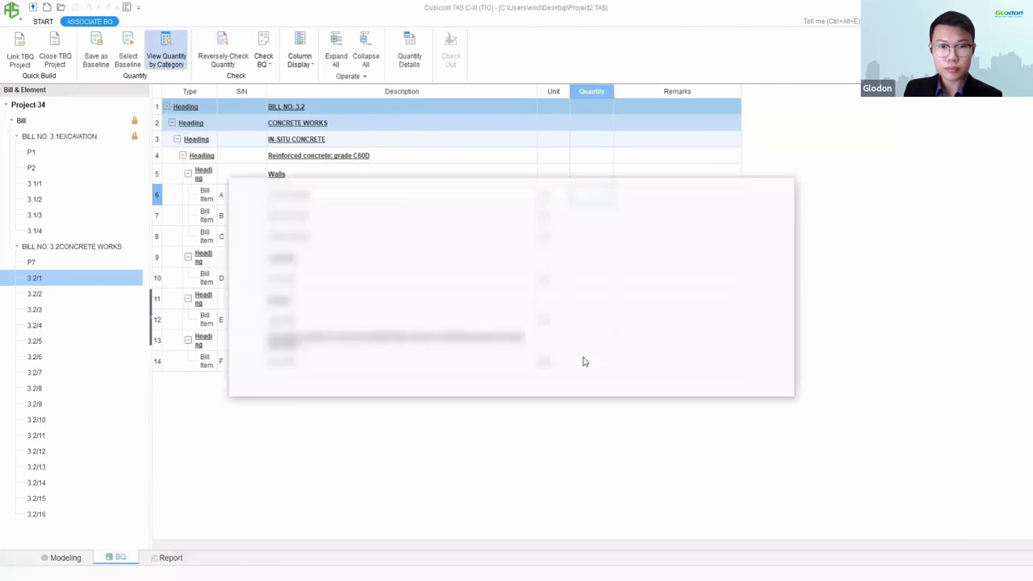
left_click_drag(540, 197, 599, 319)
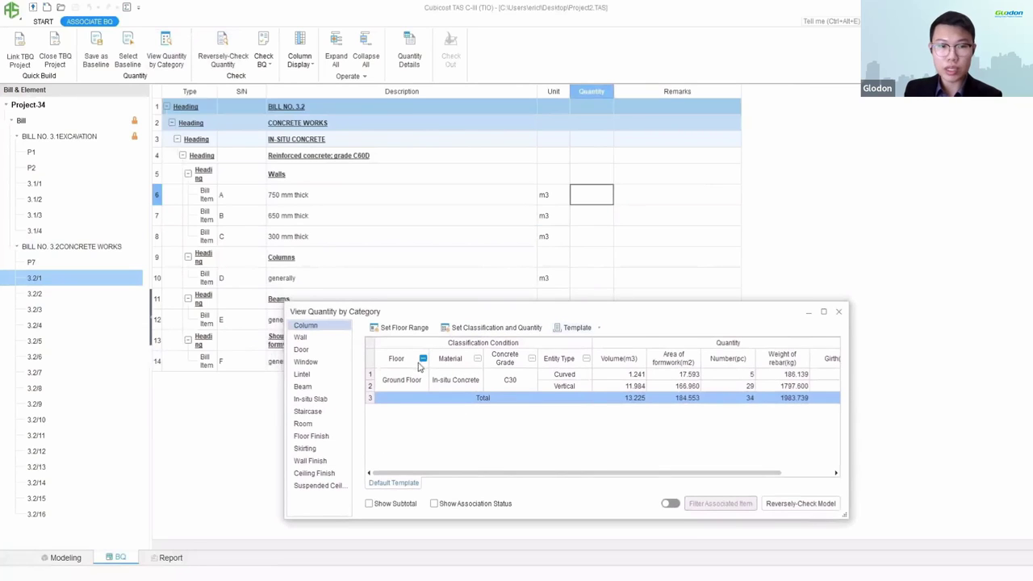
left_click(300, 336)
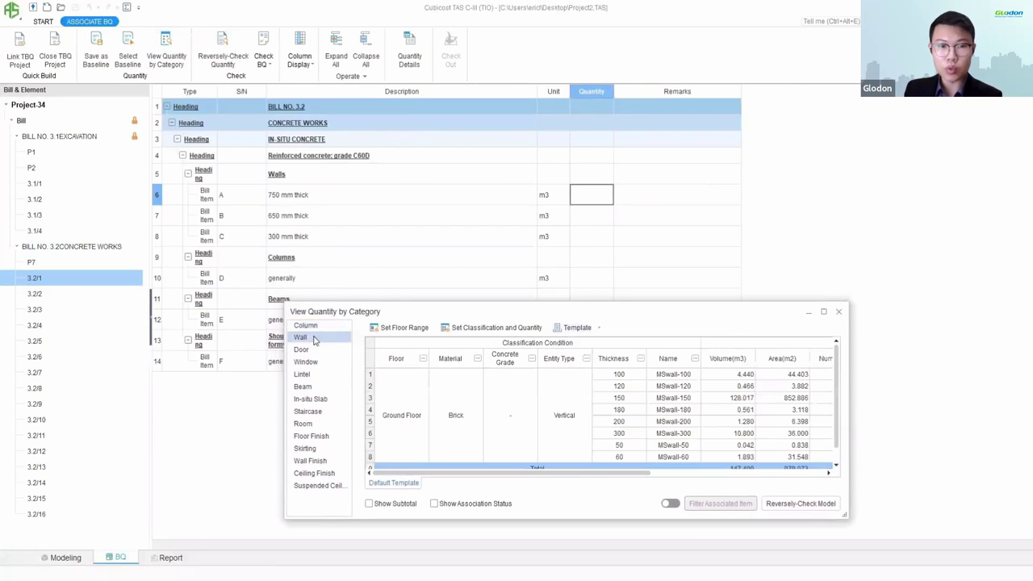
left_click(746, 375)
left_click_drag(743, 379, 593, 196)
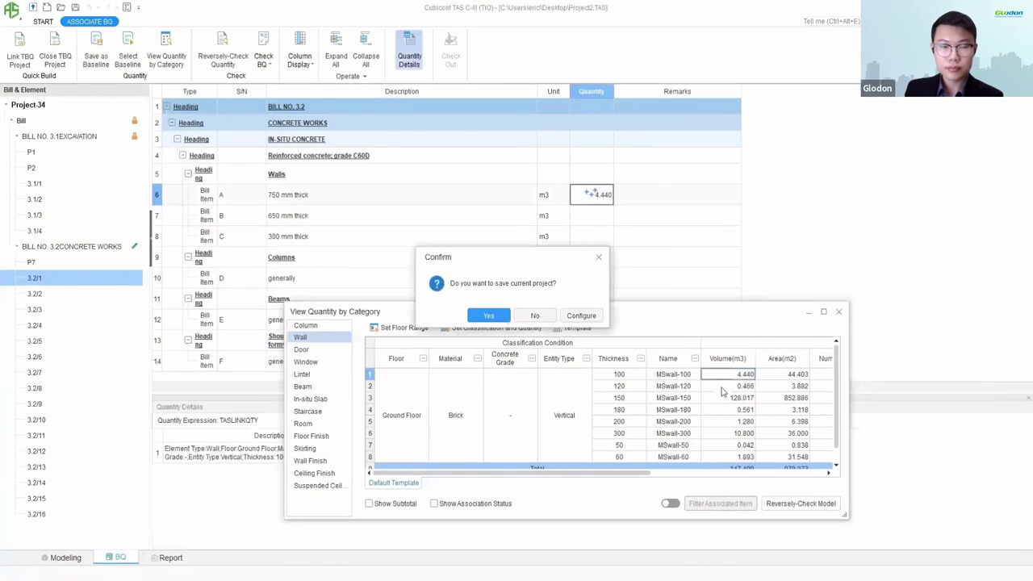
Step: Link 128.017, 1.280 and 10.800 m3 to the 650 mm walls, 300 mm walls and columns
left_click(536, 318)
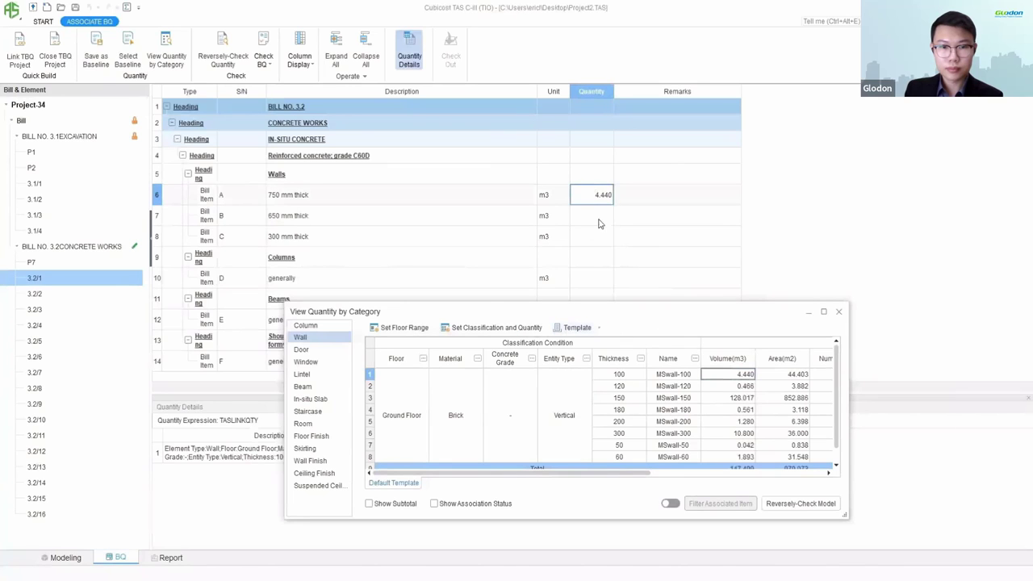
left_click(605, 217)
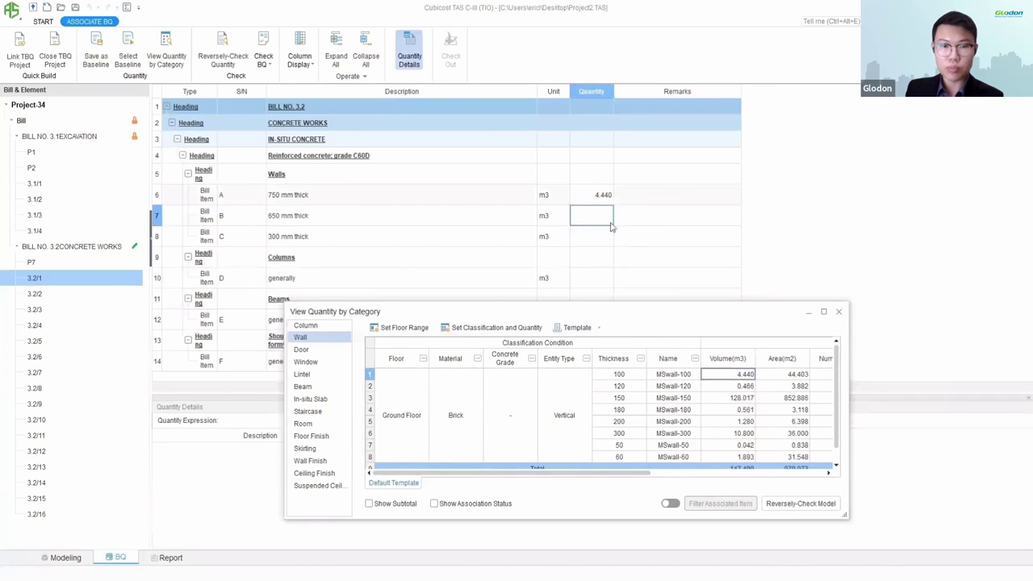
double_click(741, 397)
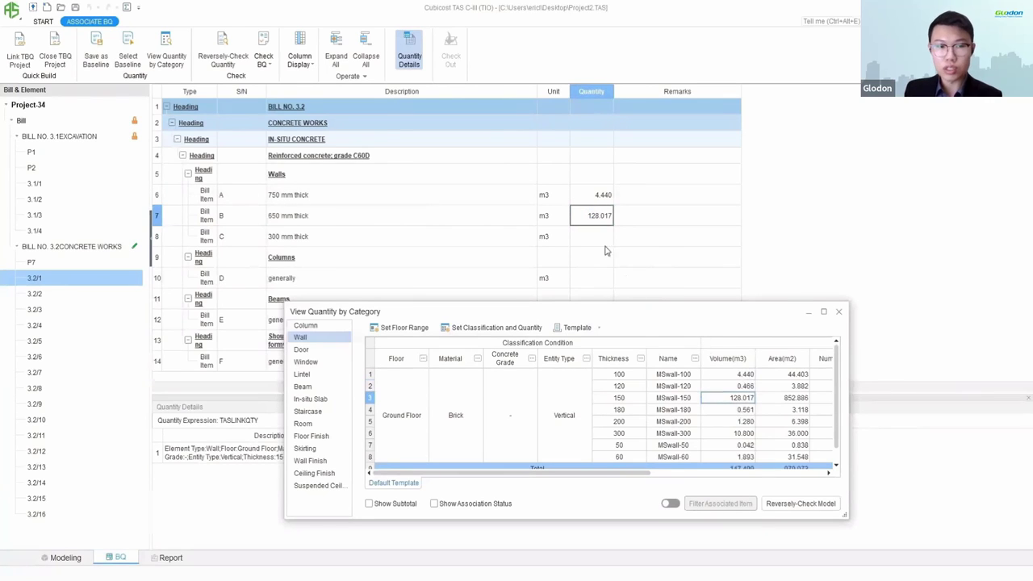
key("Down")
double_click(741, 421)
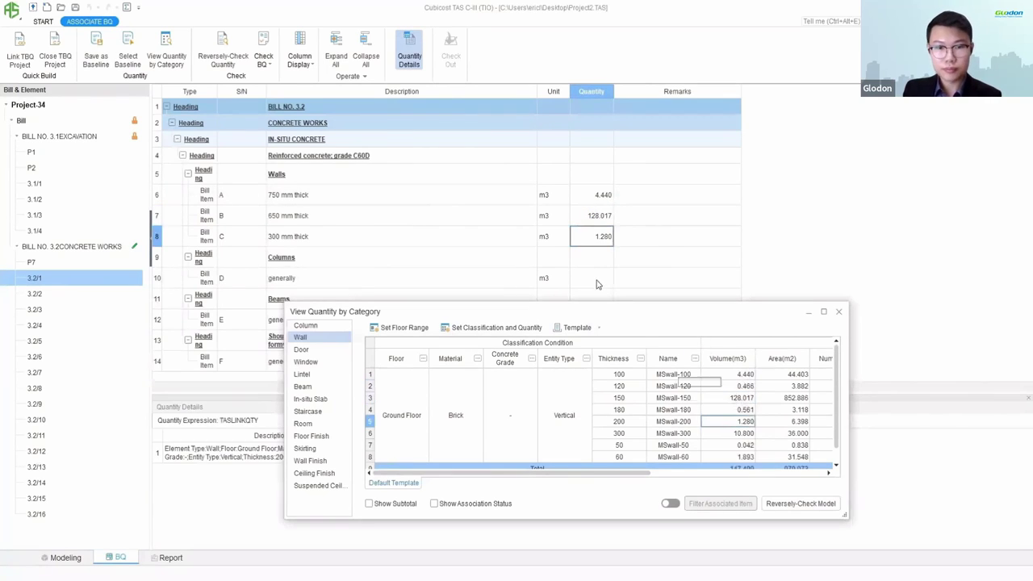
key("Down")
double_click(739, 433)
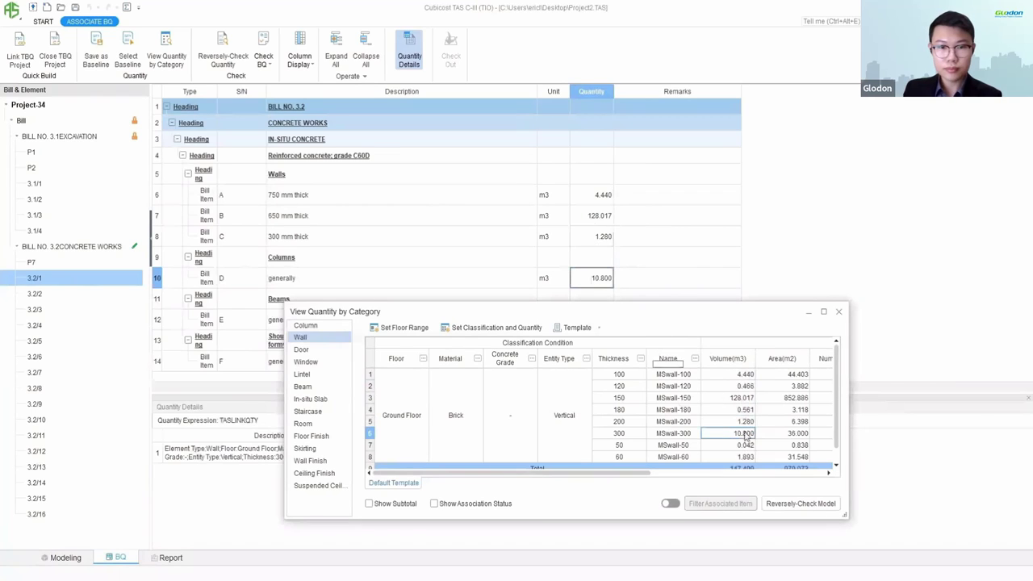
left_click(838, 313)
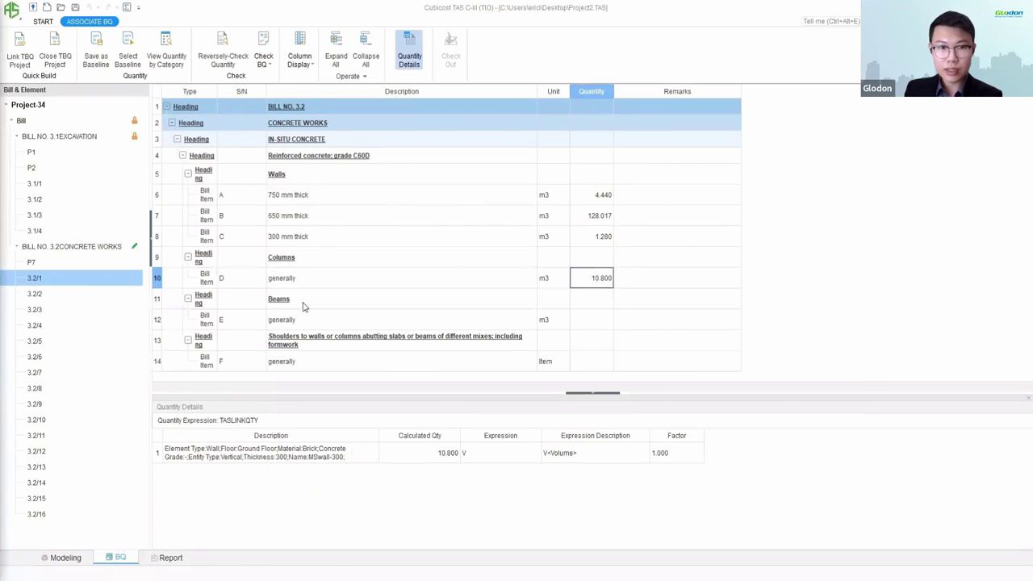
Step: Check in BILL NO. 3.2 Concrete Works and save the project
left_click(82, 250)
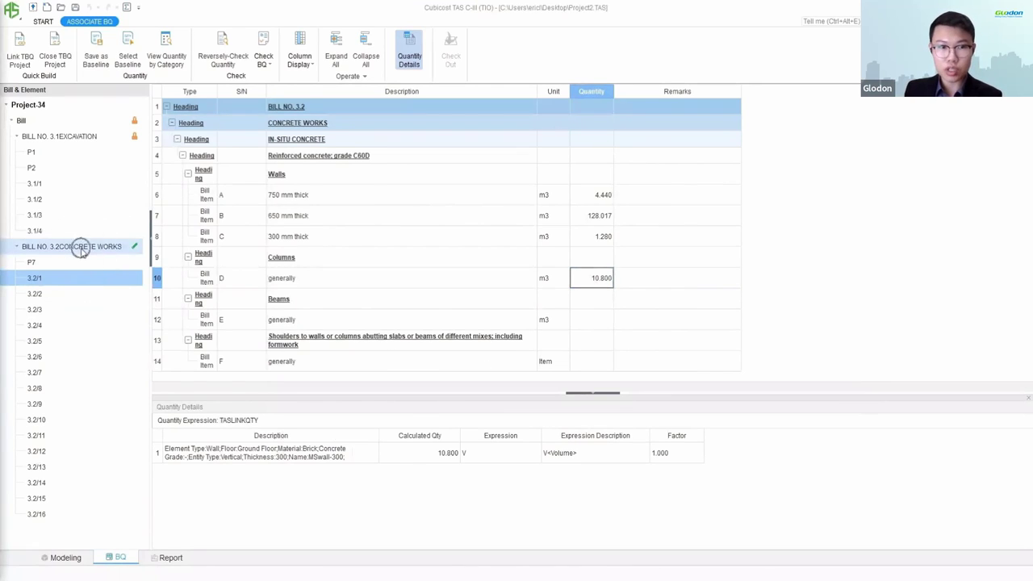
left_click(450, 58)
left_click(529, 314)
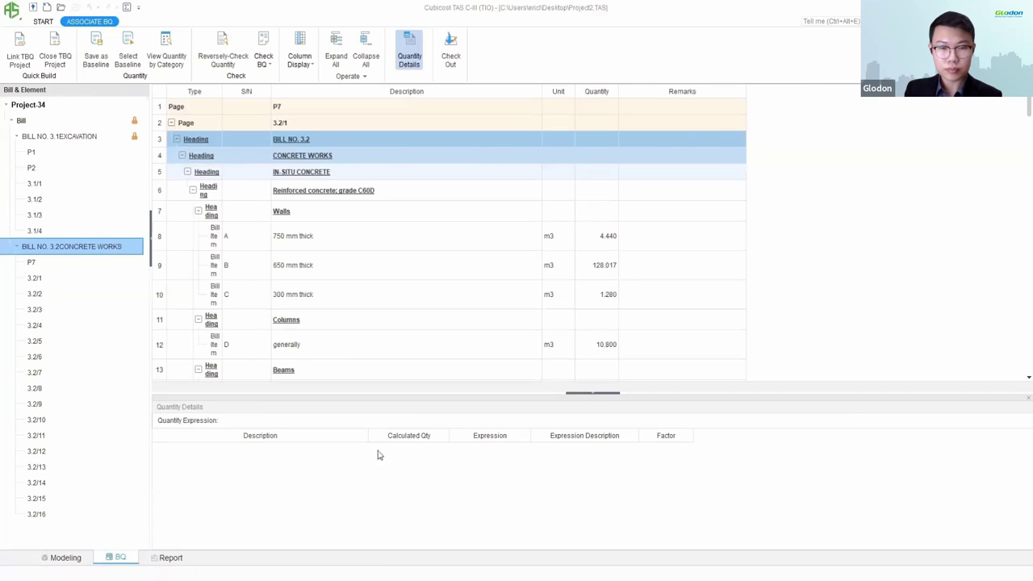
Step: In Project-34-TBQ, inspect the TAS-linked quantities 4, 128, 1 and 11 for walls and columns
left_click(390, 535)
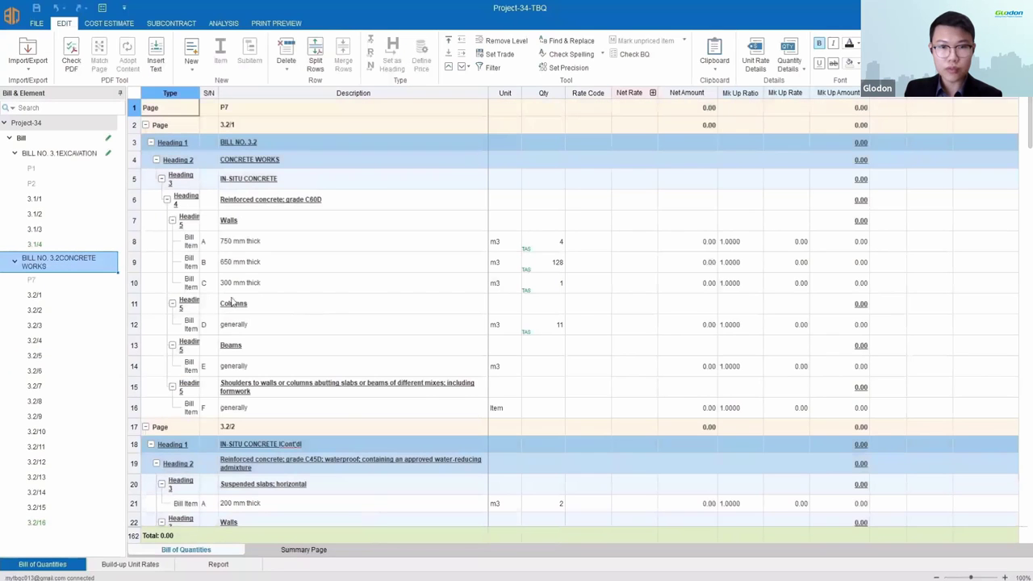
left_click(536, 250)
left_click(539, 265)
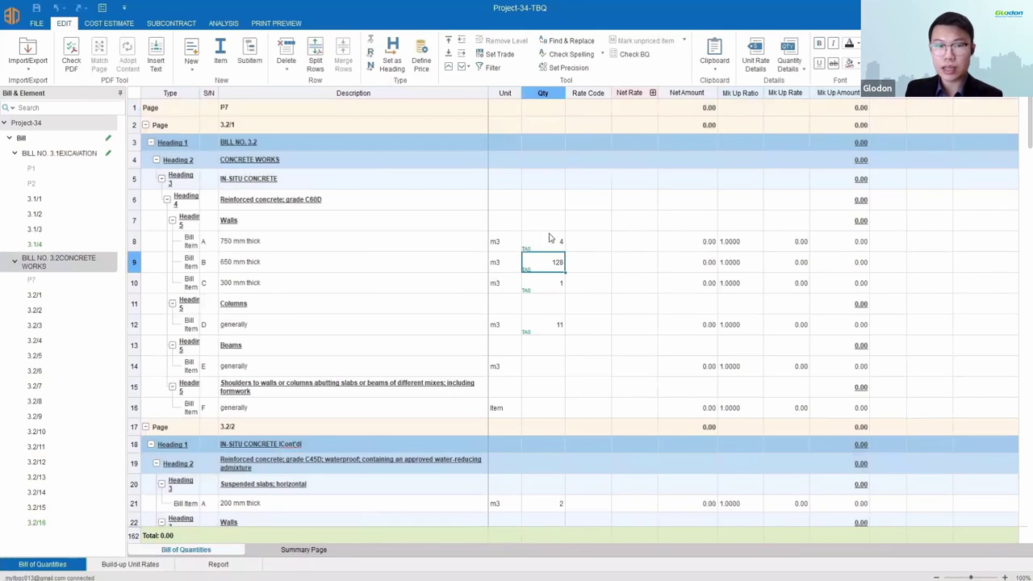
left_click(553, 249)
left_click(554, 271)
left_click(555, 287)
left_click(554, 324)
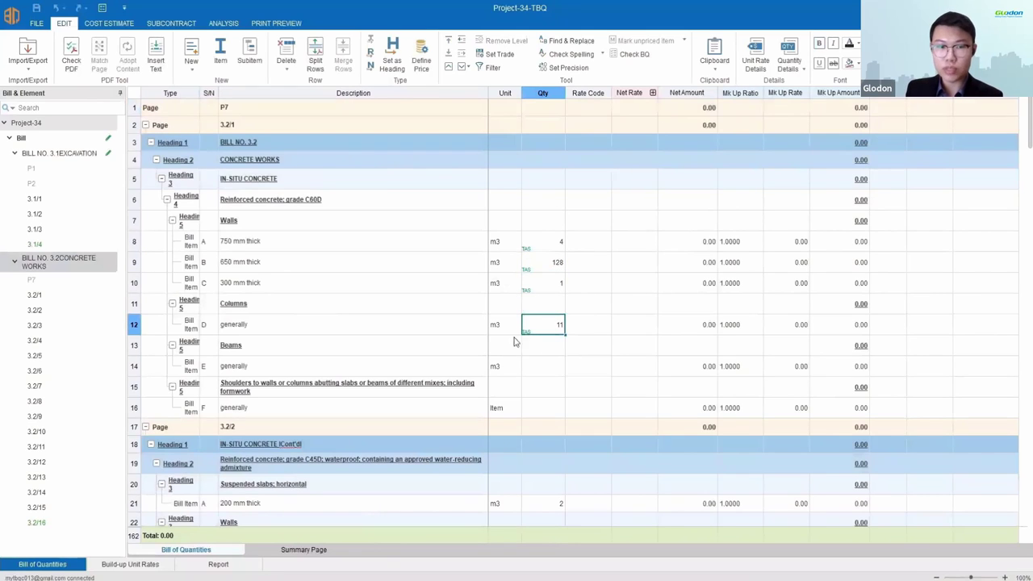
left_click(529, 250)
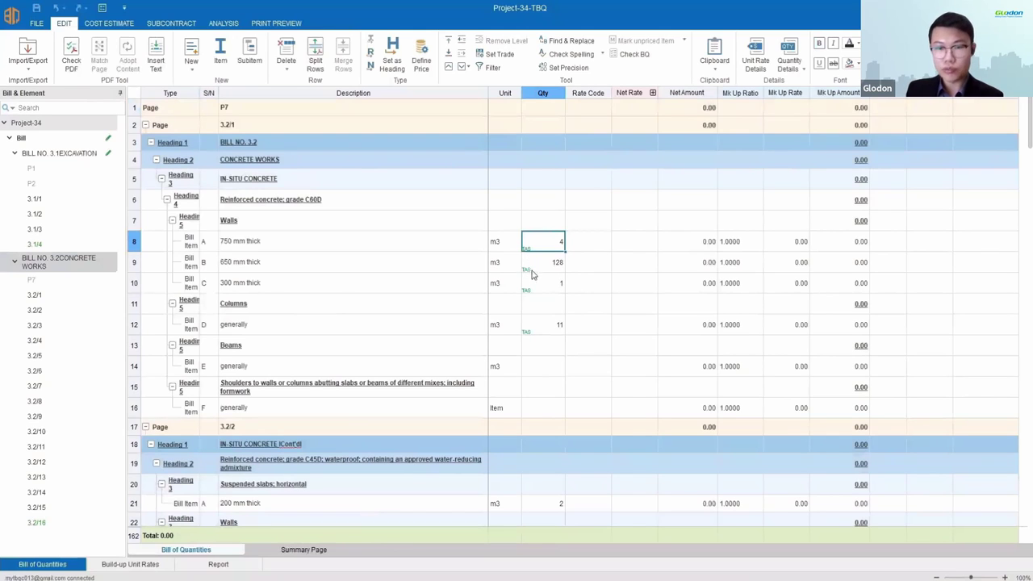
Step: Enter a trial 10.00 net rate on the 750 mm wall, delete it, and show Build-up Unit Rates
left_click(634, 241)
type("10")
key("Return")
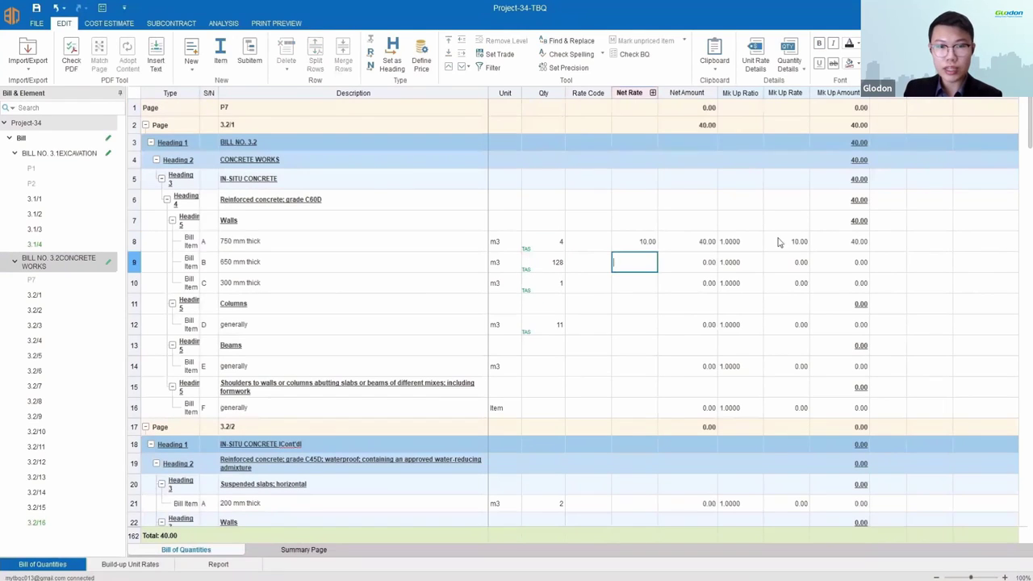
left_click(622, 233)
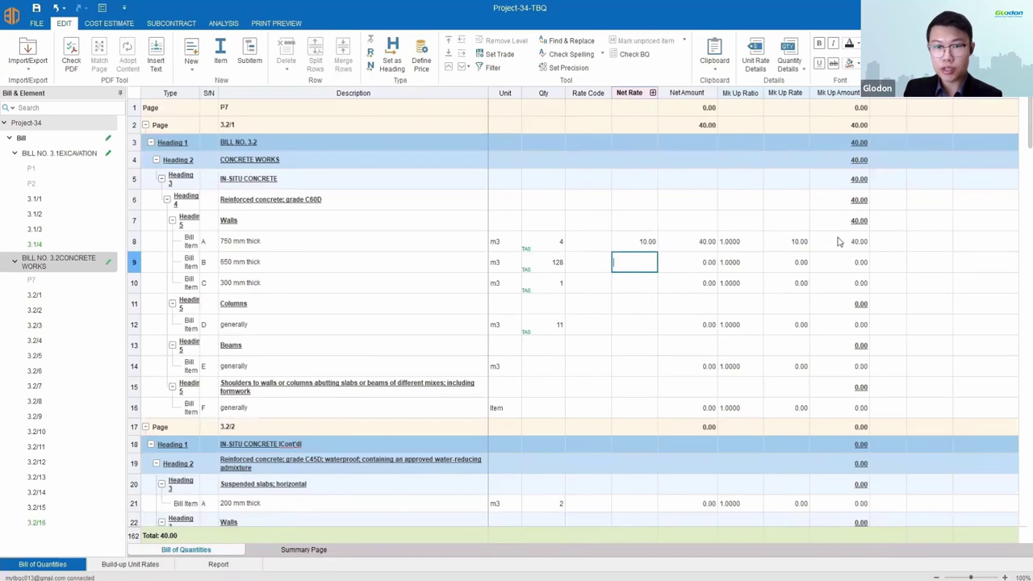
left_click(642, 242)
key("Delete")
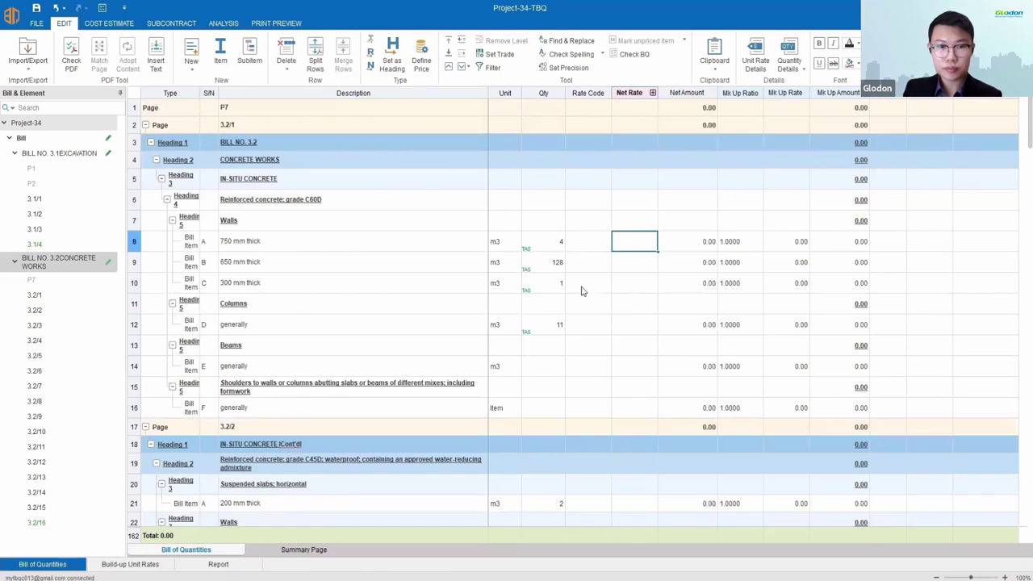
left_click(135, 568)
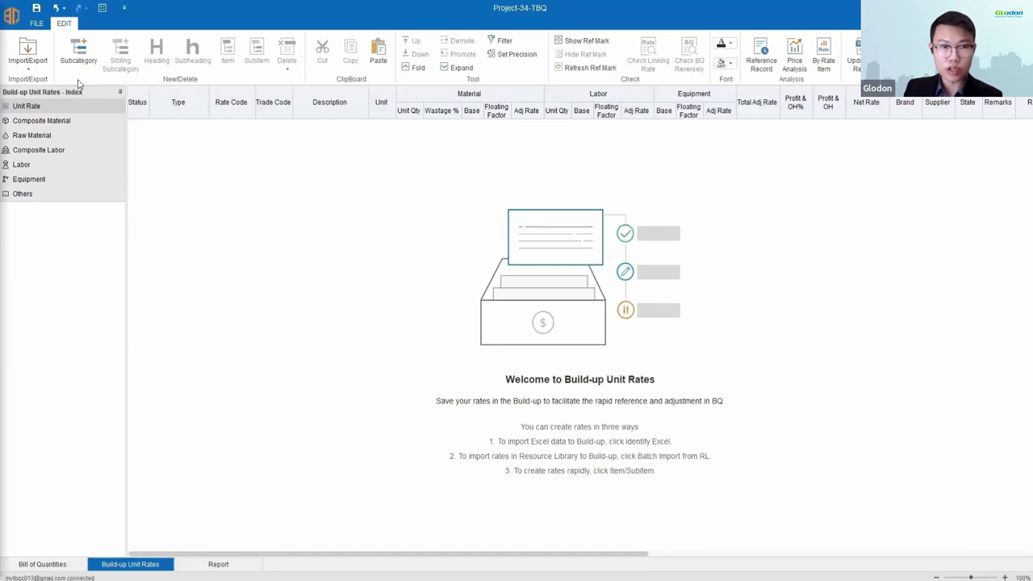
Step: Add a new Subcategory under Unit Rate after browsing the rate categories
left_click(79, 50)
left_click(47, 107)
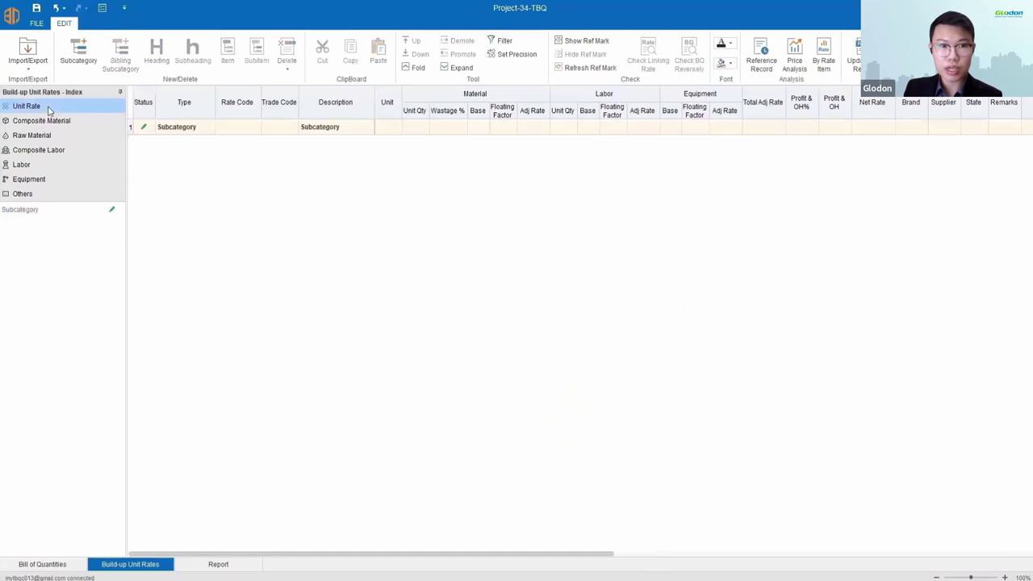
left_click(49, 122)
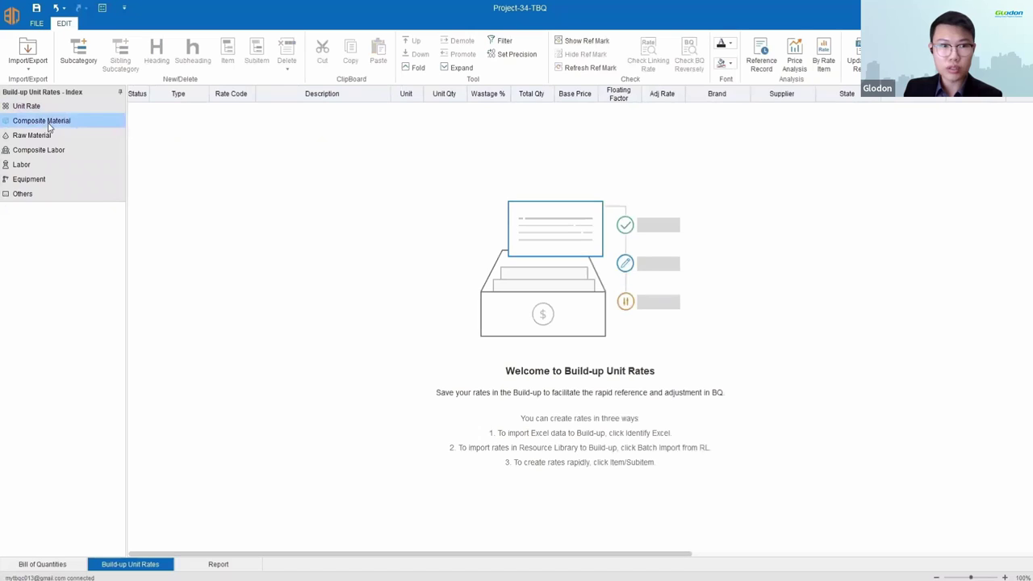
left_click(68, 137)
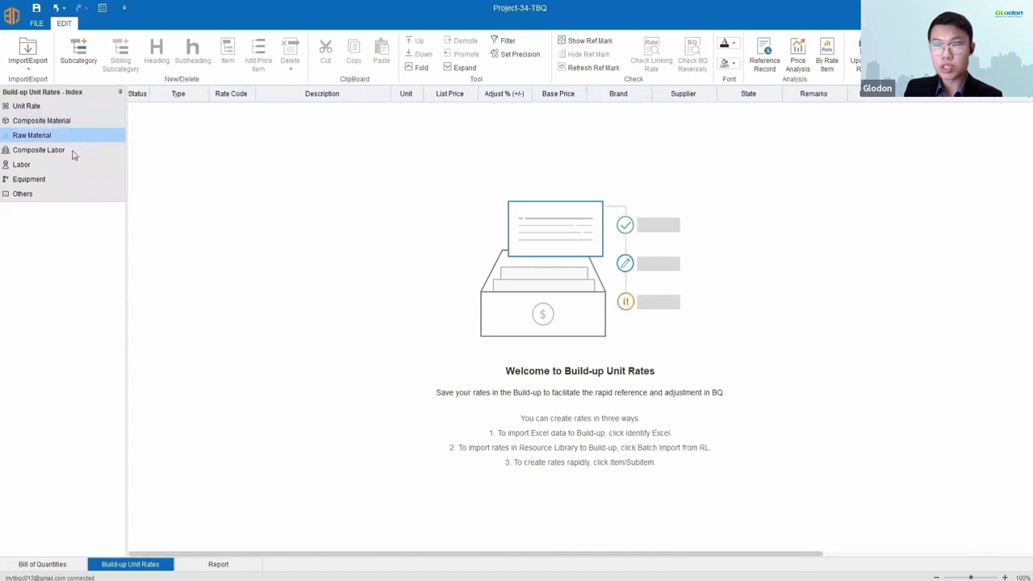
left_click(85, 153)
left_click(70, 110)
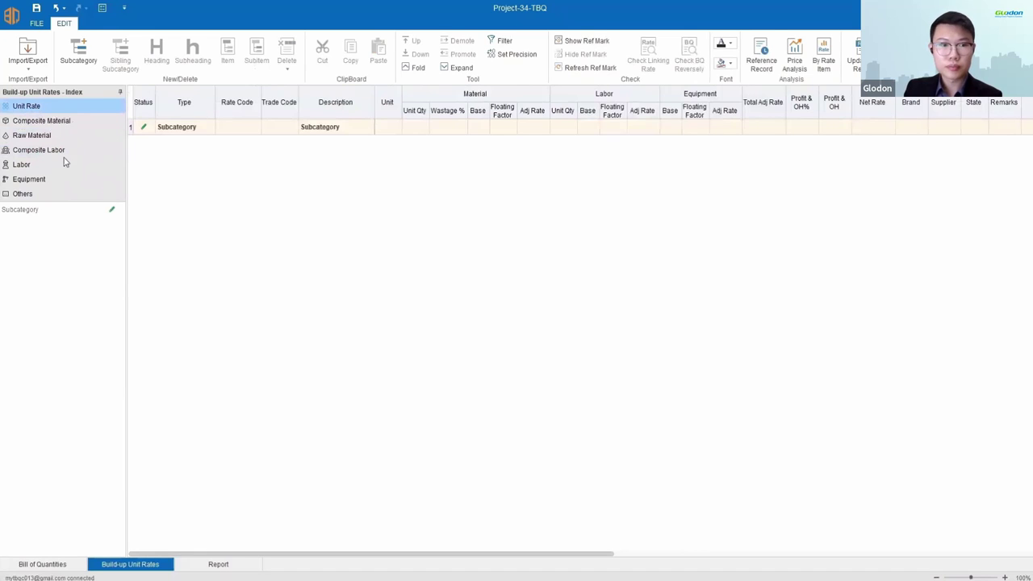
left_click(57, 208)
Step: Add Heading 1, Heading 2 and unit rate UR2211 with trade code AC.ELE
left_click(157, 53)
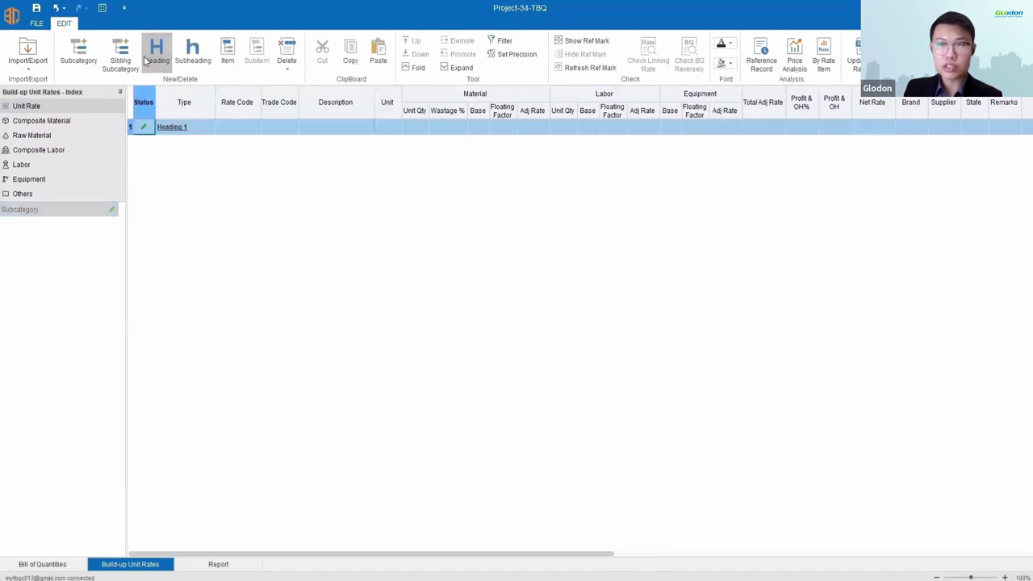
left_click(192, 53)
left_click(227, 52)
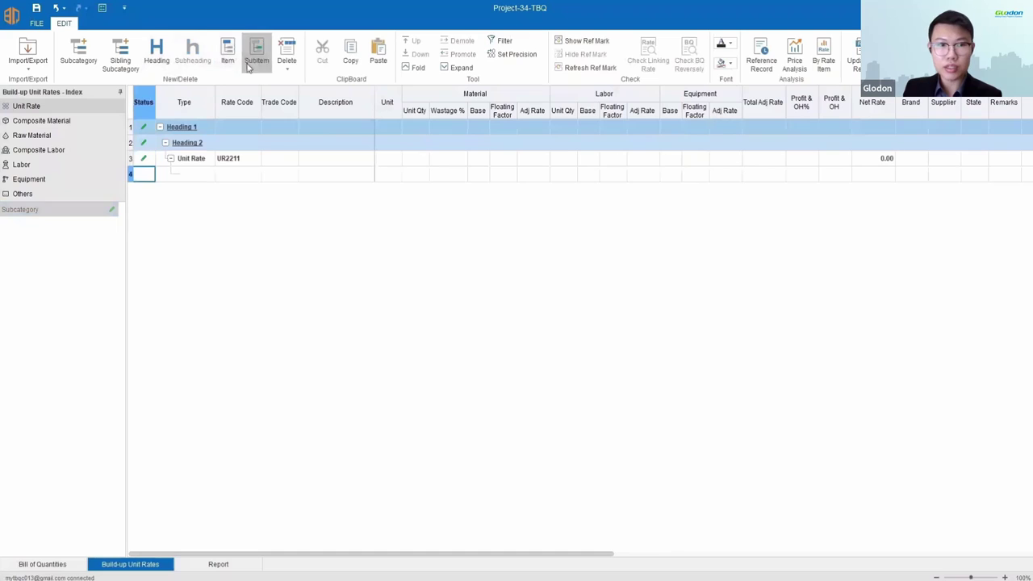
left_click(274, 161)
left_click(284, 163)
left_click(296, 162)
left_click(298, 178)
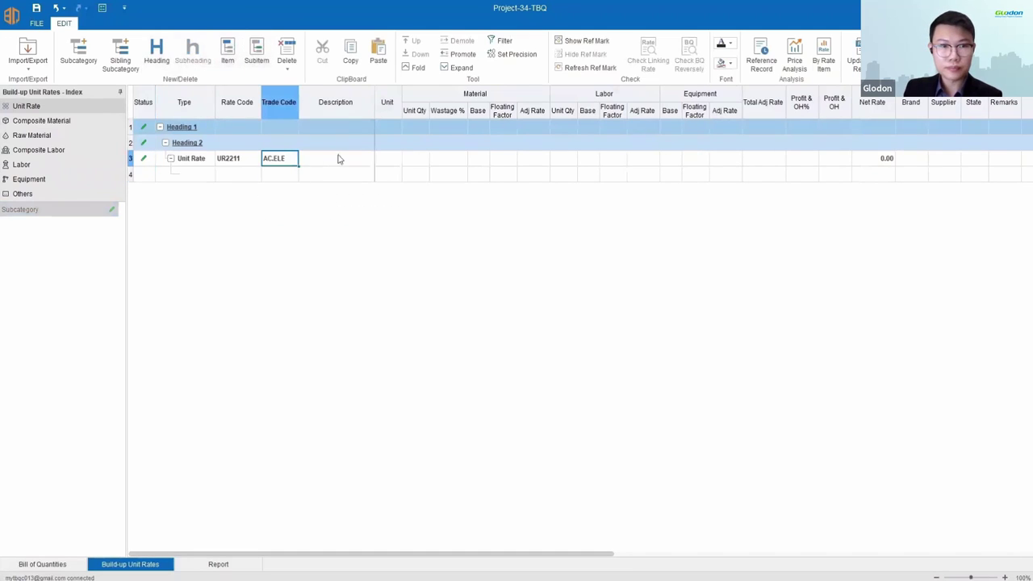
Step: Give unit rate UR2211 the description 'Example' and unit m2
left_click(347, 158)
type("Example")
key("Return")
left_click(392, 159)
left_click(401, 159)
left_click(395, 158)
left_click(396, 158)
left_click(389, 179)
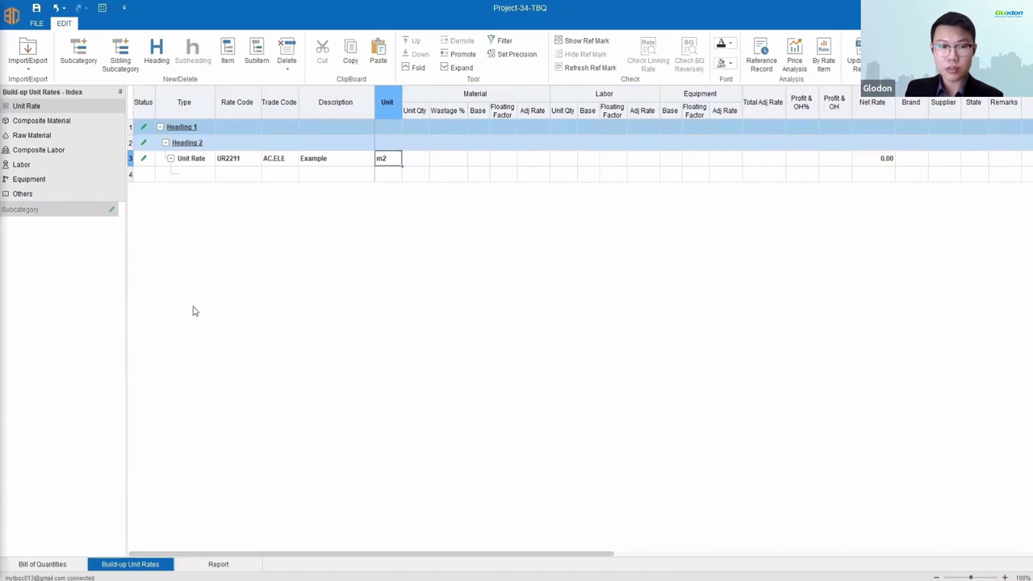
left_click(32, 53)
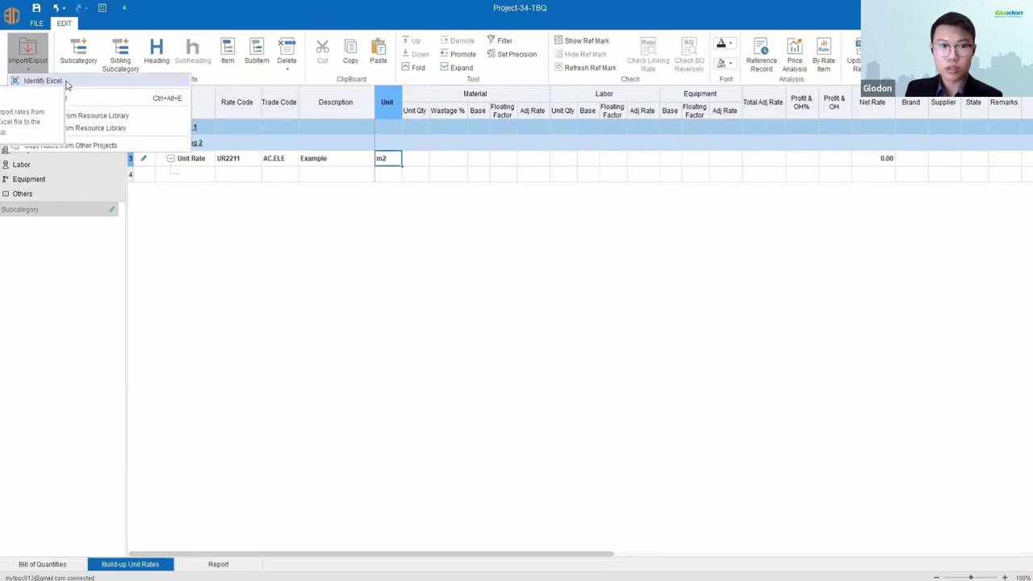
Step: Import the Training Toolkit rates spreadsheet, marking the labour sheet as Labor rates
left_click(64, 82)
double_click(165, 92)
double_click(174, 92)
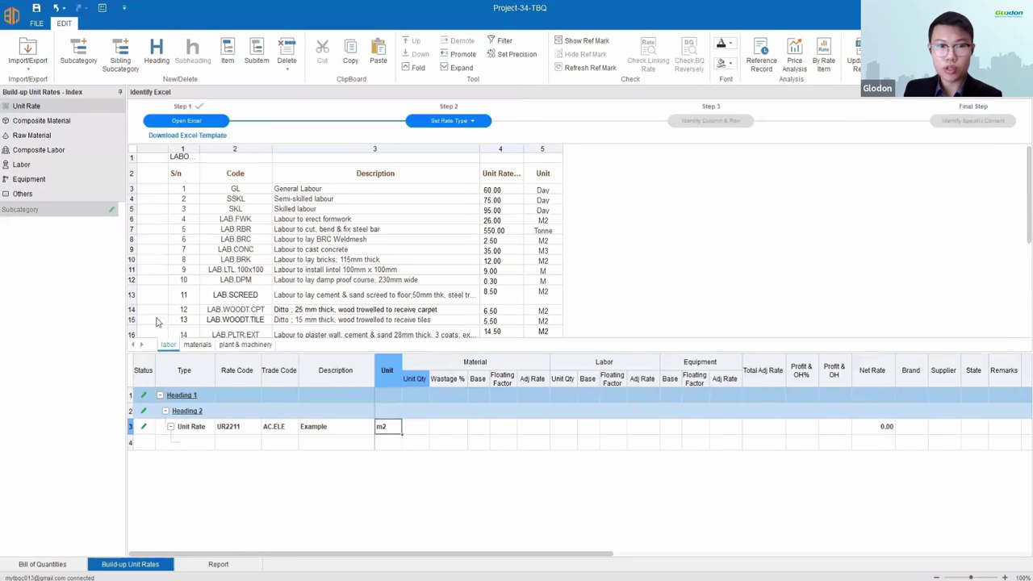
left_click(448, 120)
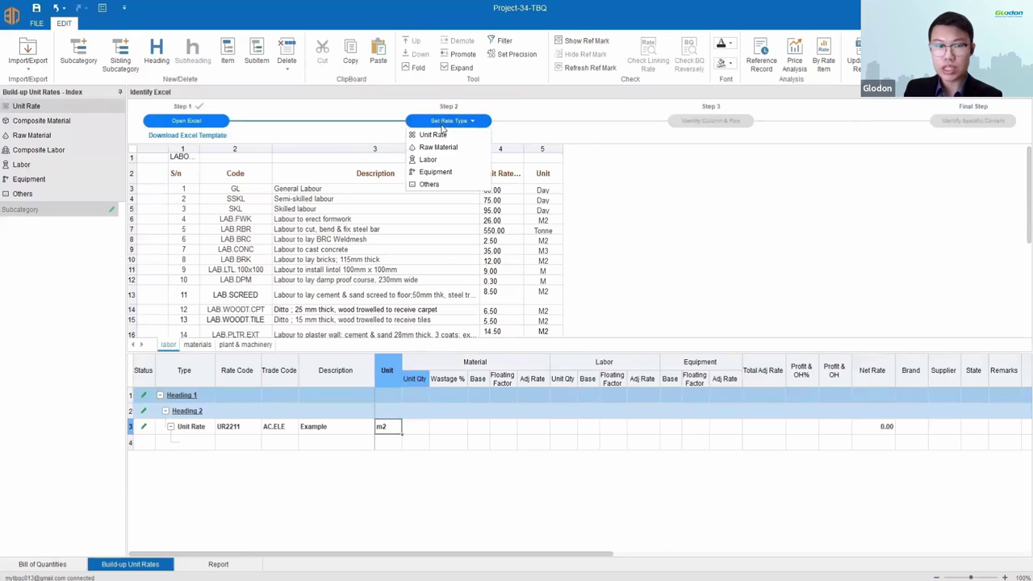
left_click(448, 161)
left_click(708, 123)
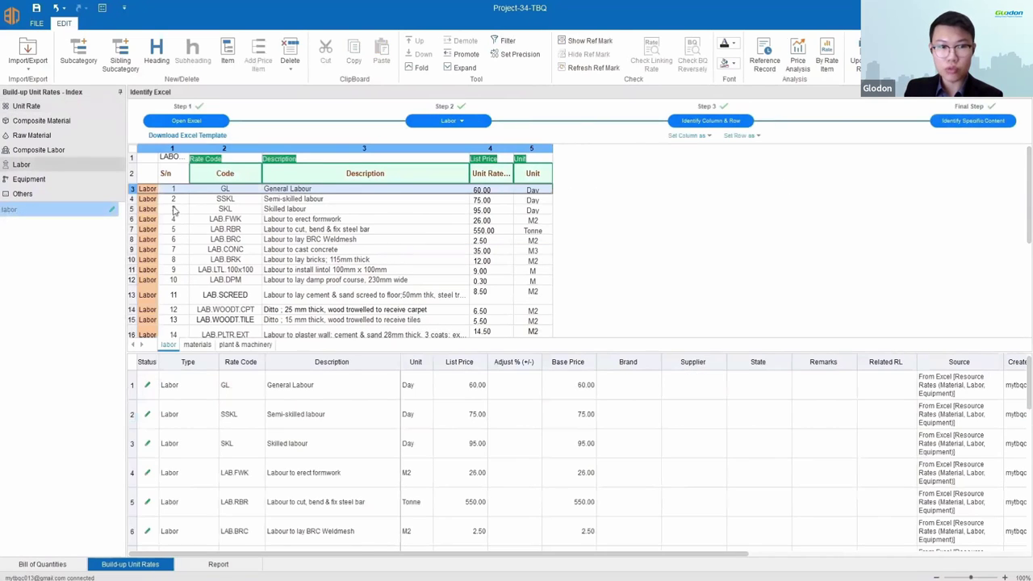
Step: Mark materials as Raw Material, plant & machinery as Equipment, and the pricing sheet as Unit Rate
left_click(198, 344)
left_click(451, 121)
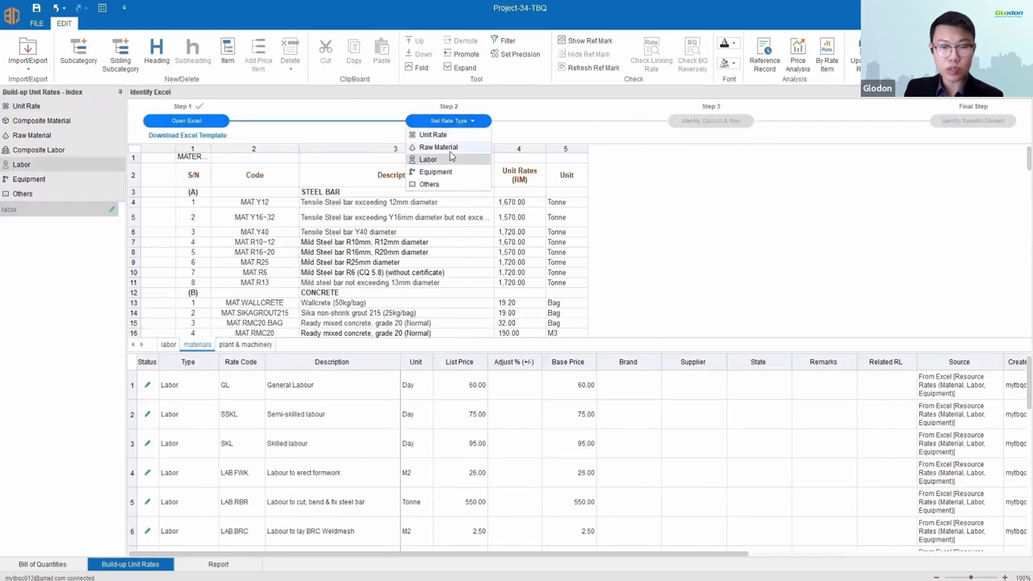
left_click(451, 155)
left_click(245, 345)
left_click(452, 121)
left_click(449, 169)
left_click(187, 120)
double_click(156, 85)
left_click(452, 121)
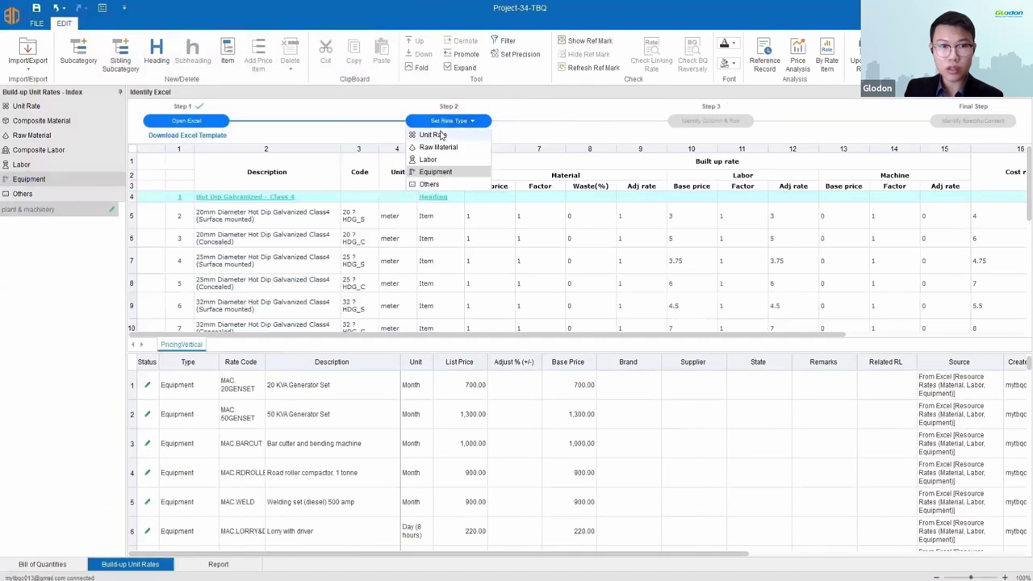
left_click(436, 134)
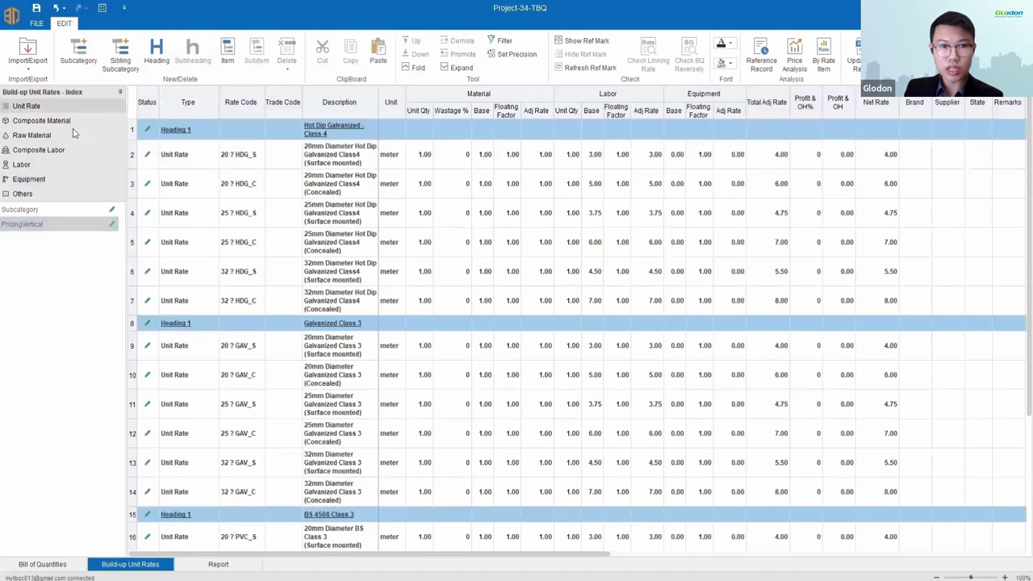
Step: Review the imported Composite Material, Raw Material, Composite Labor, Labor, Equipment and Unit Rate build-ups
left_click(57, 121)
left_click(32, 135)
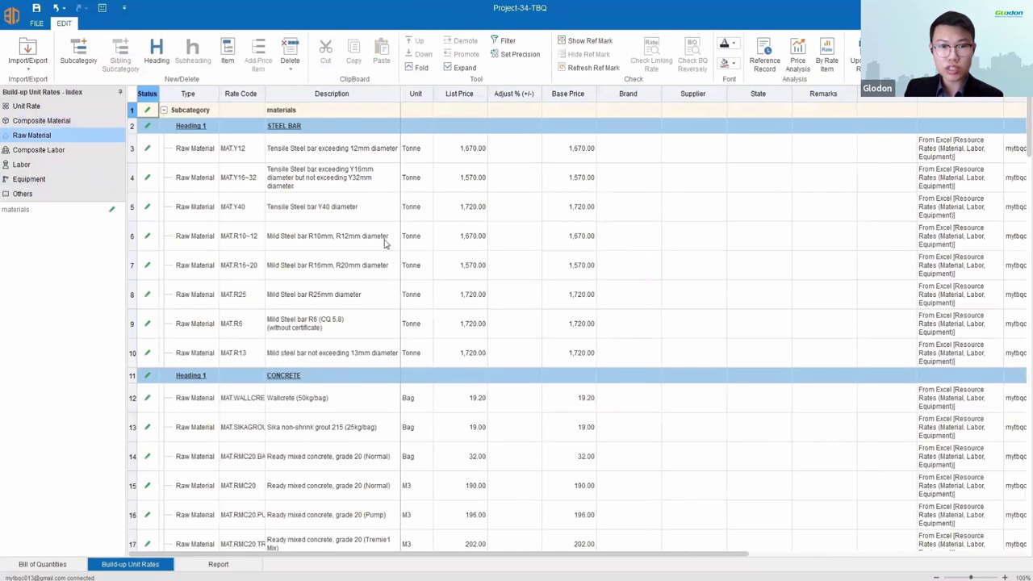
left_click(40, 151)
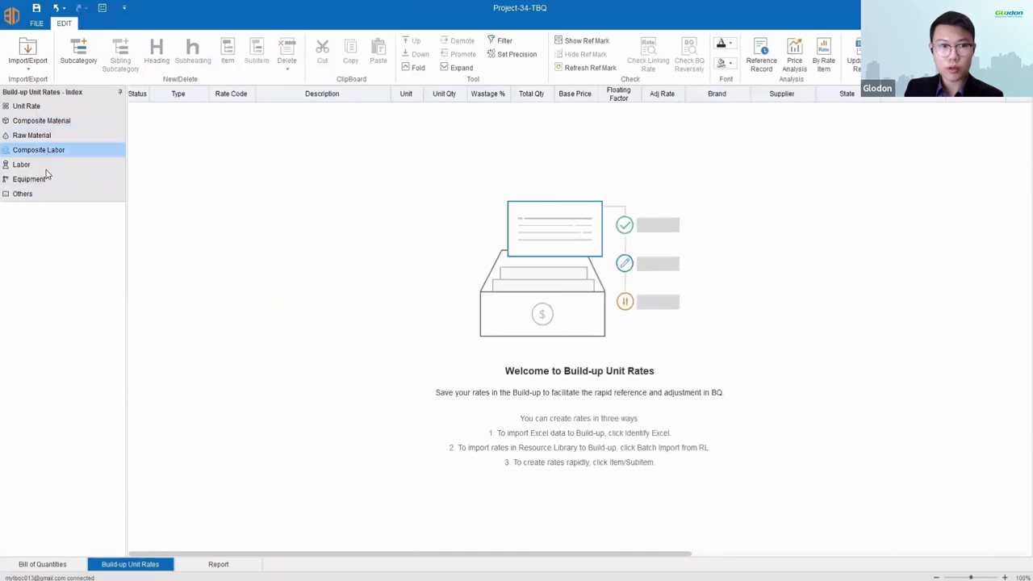
left_click(32, 164)
left_click(31, 178)
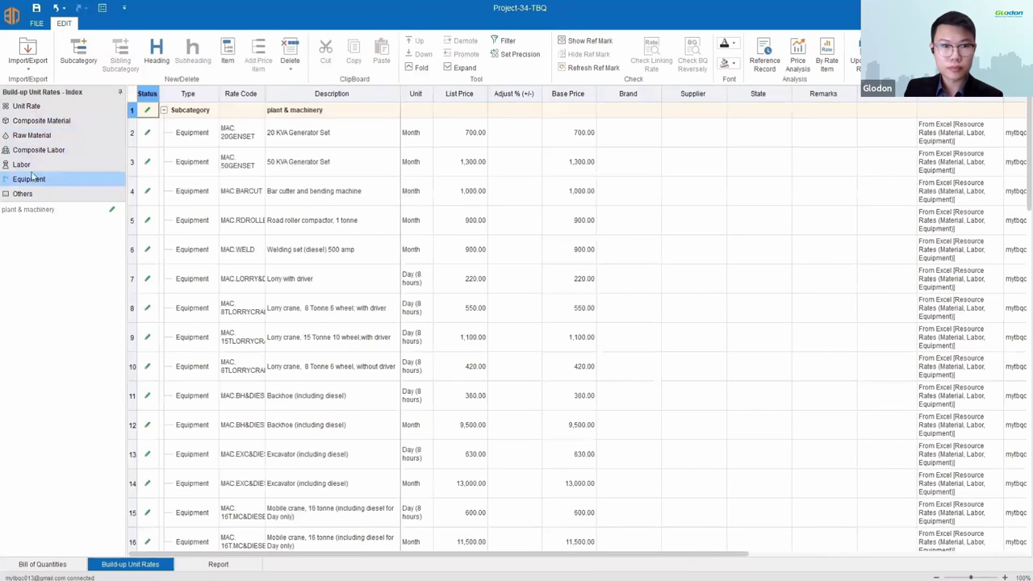
left_click(46, 107)
scroll(280, 303, "down", 4)
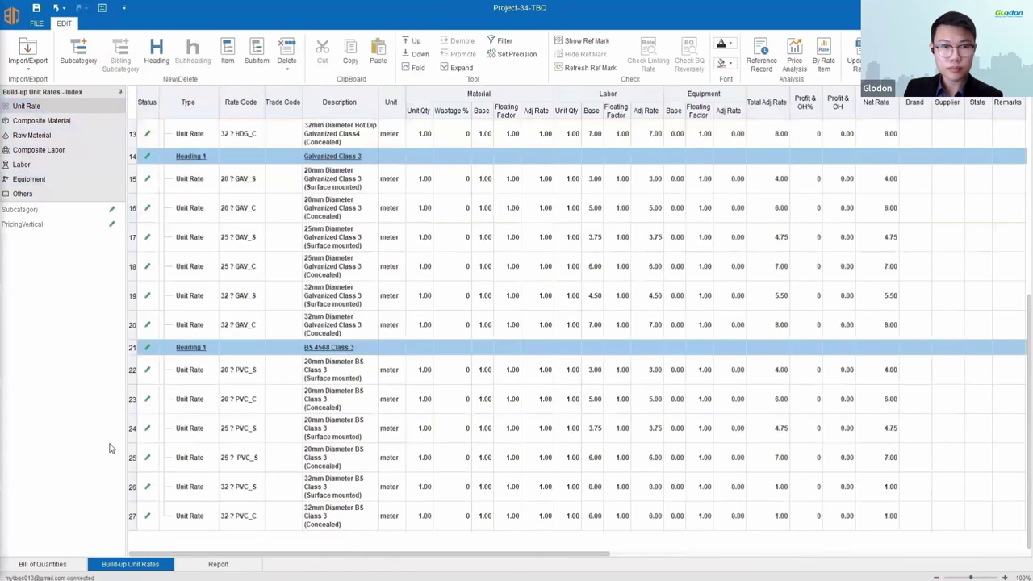
left_click(60, 563)
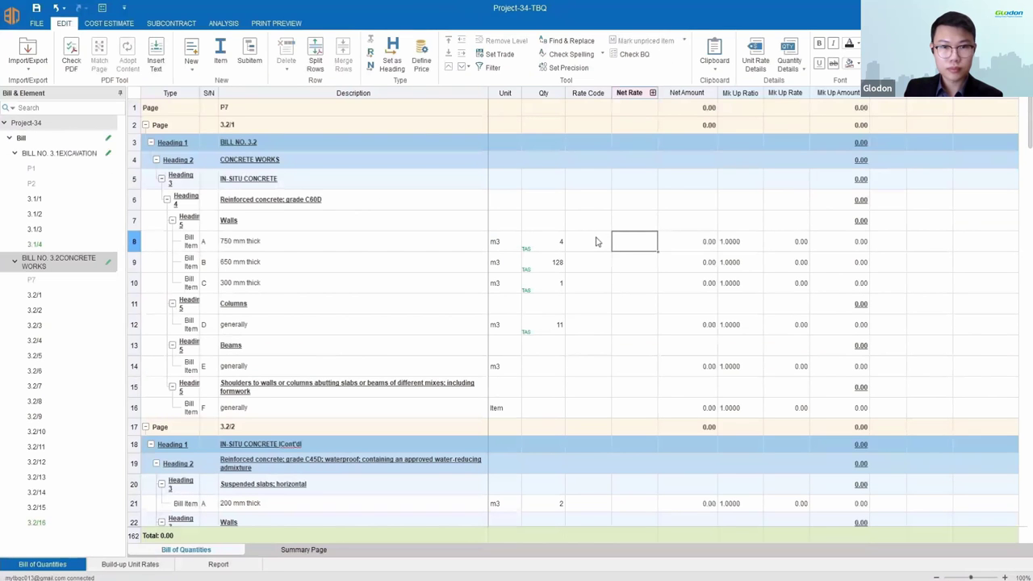
Step: Price the 750 mm wall with rate code 20 ? PVC_C (6.00, amount 24.00) and enable column filters
left_click(596, 242)
left_click(606, 244)
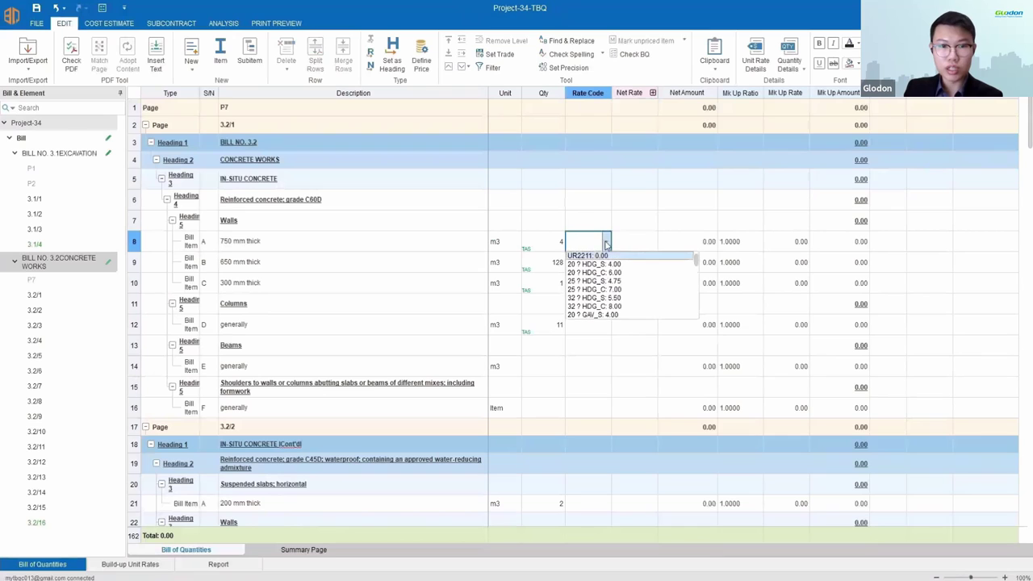
scroll(602, 278, "down", 5)
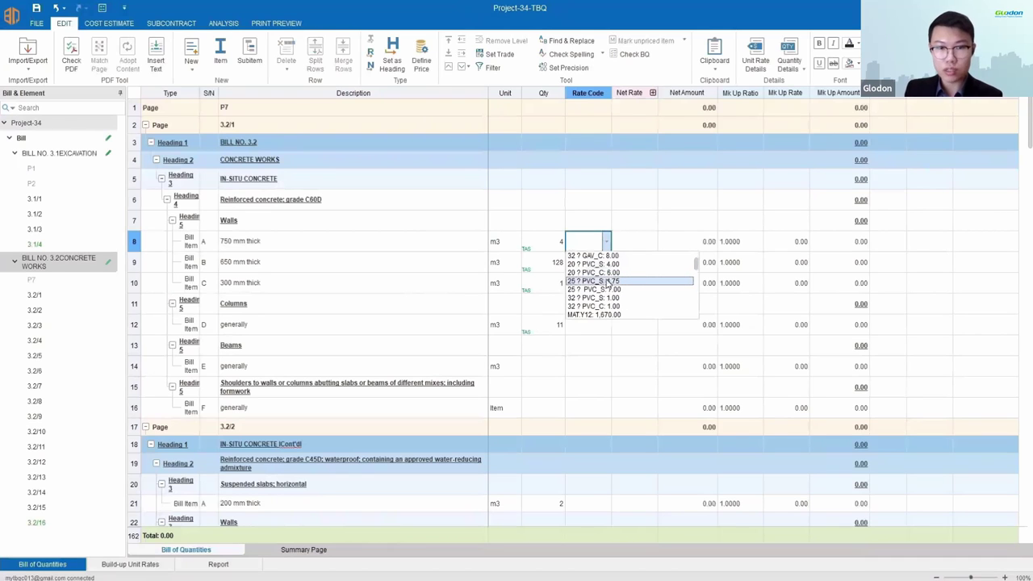
left_click(601, 272)
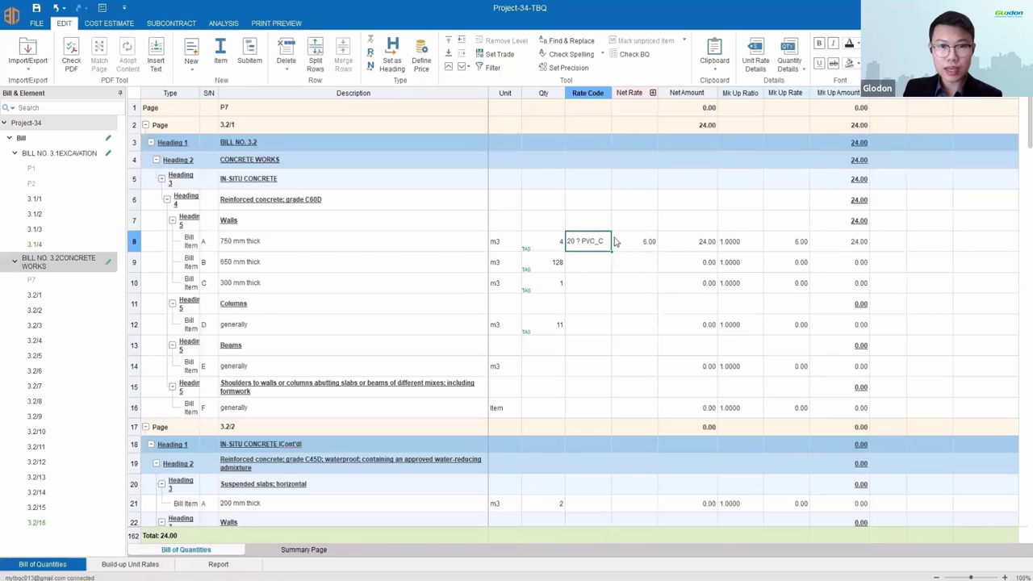
left_click(643, 241)
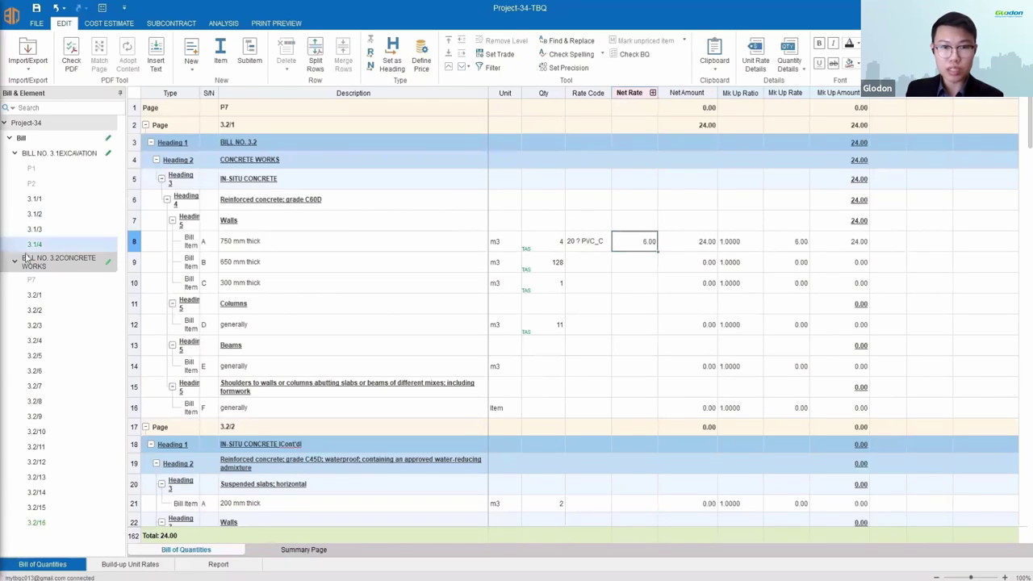
left_click(78, 264)
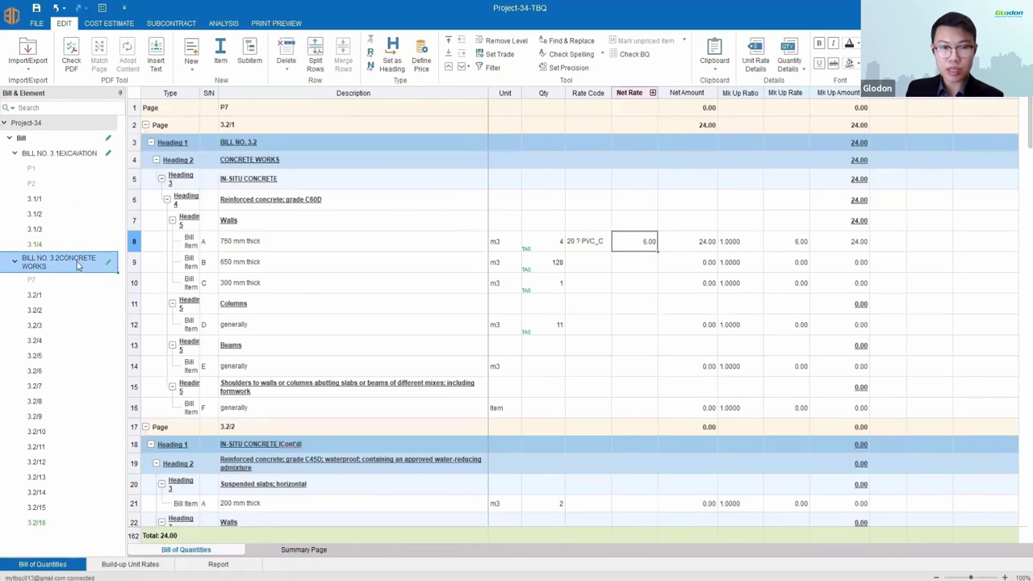
left_click(493, 68)
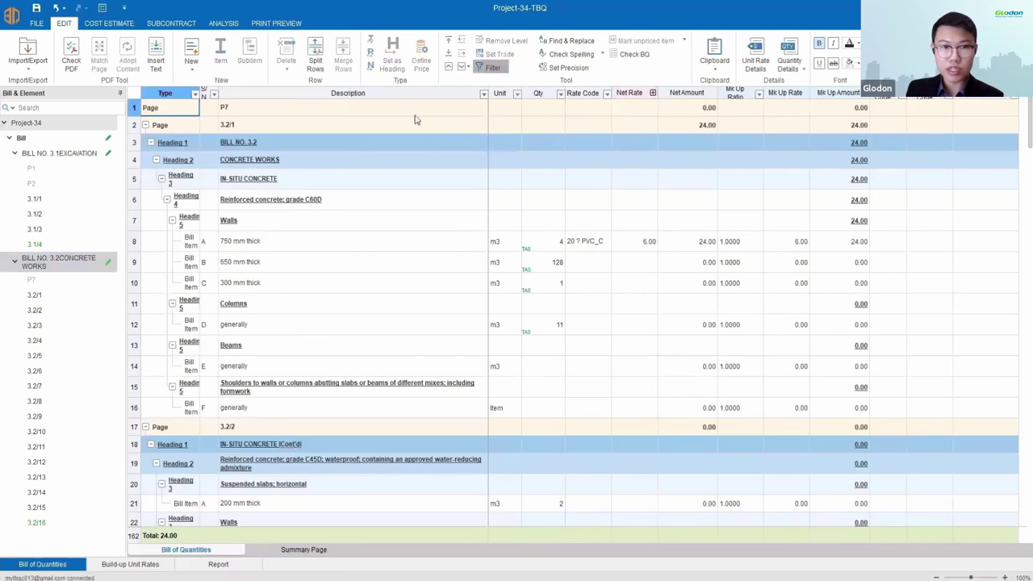
Step: Filter the Description column to show only items containing 'wall'
left_click(483, 94)
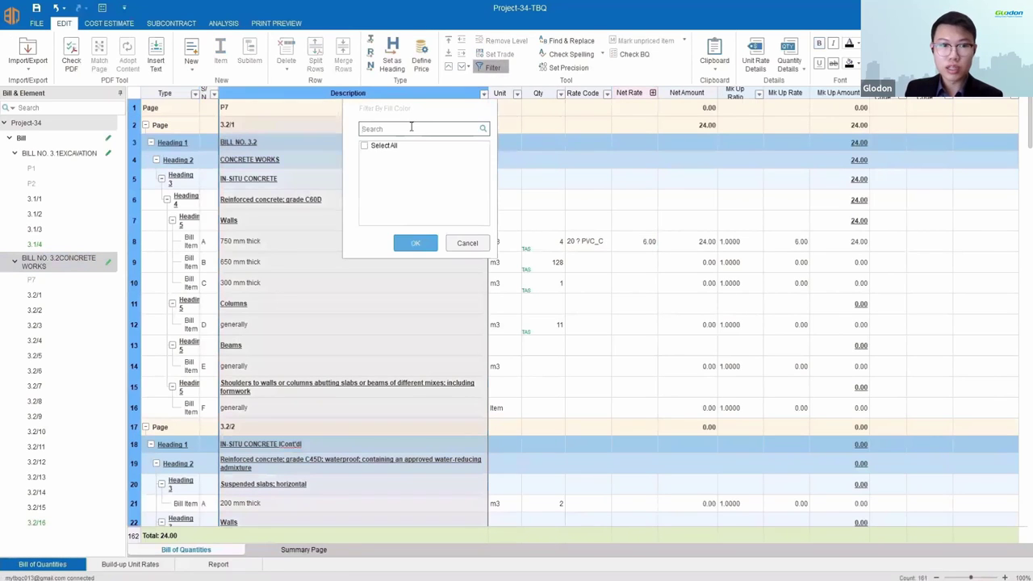
type("walls")
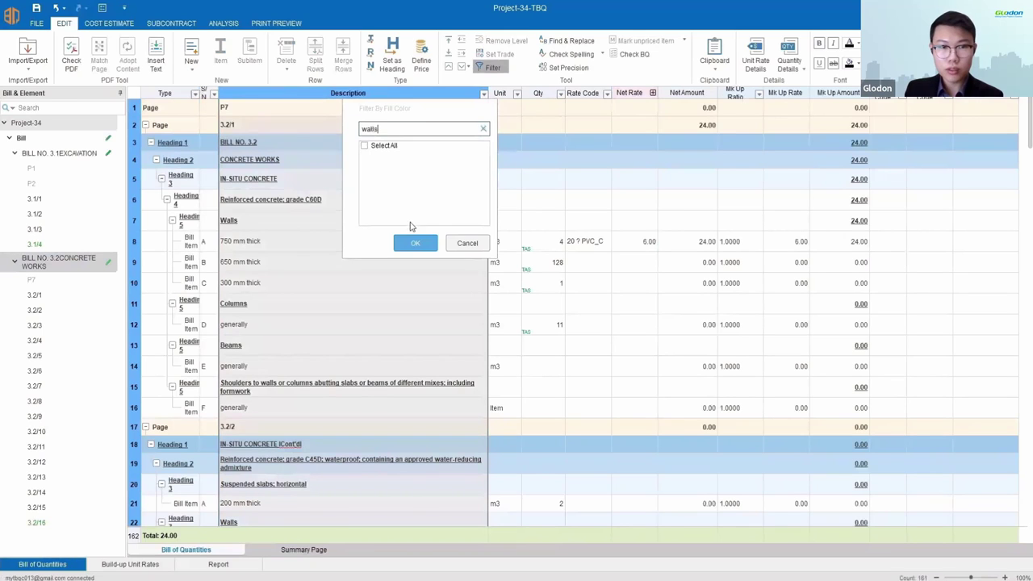
left_click(416, 242)
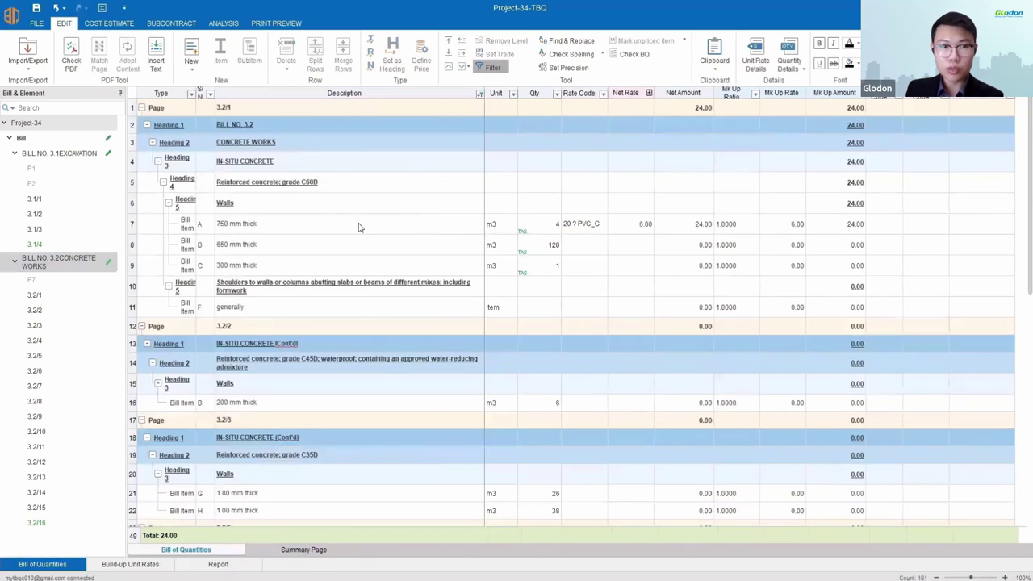
Step: Fill rate code 20 ? PVC_C down all filtered wall items, totalling 15,012.00
left_click(242, 206)
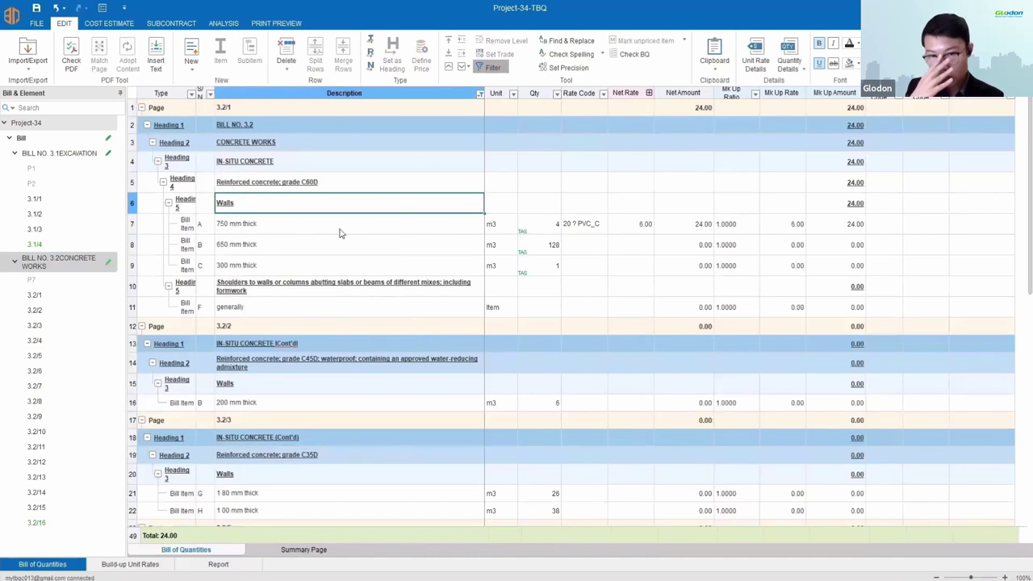
left_click(588, 229)
left_click_drag(606, 234, 623, 474)
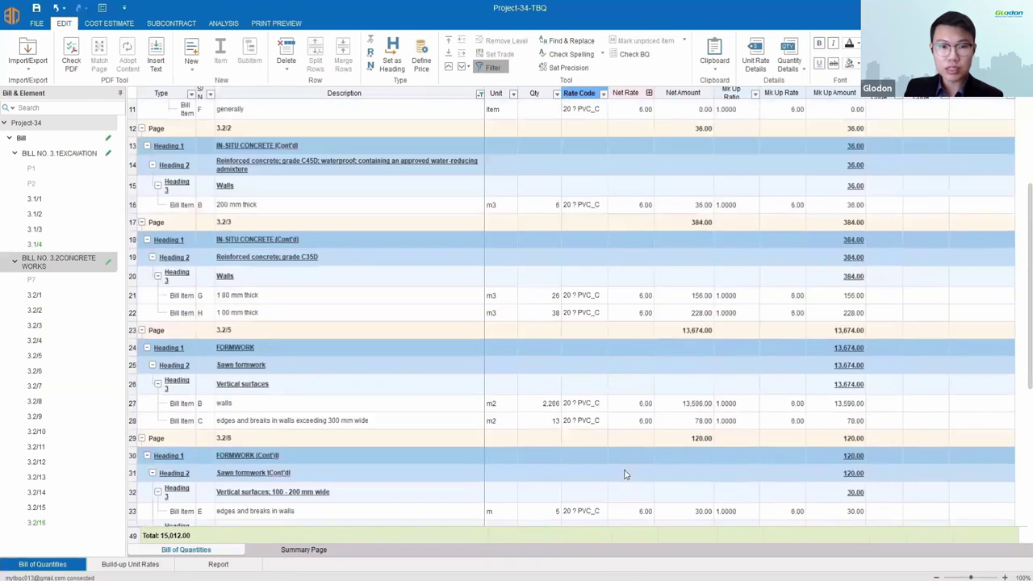
scroll(598, 418, "up", 5)
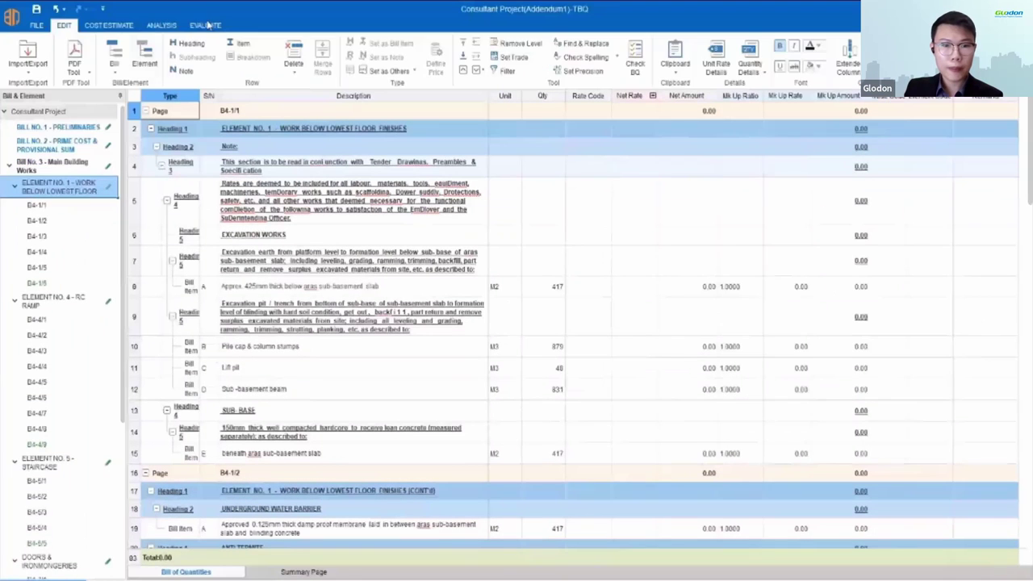
left_click(205, 25)
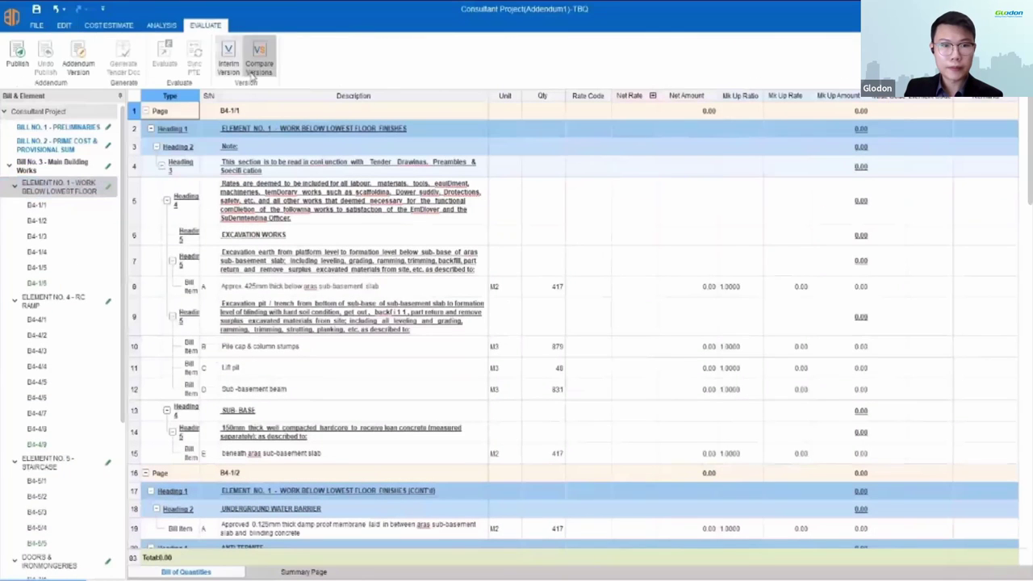
Step: Publish the addendum project and save a password-protected tender document
left_click(17, 53)
left_click(532, 345)
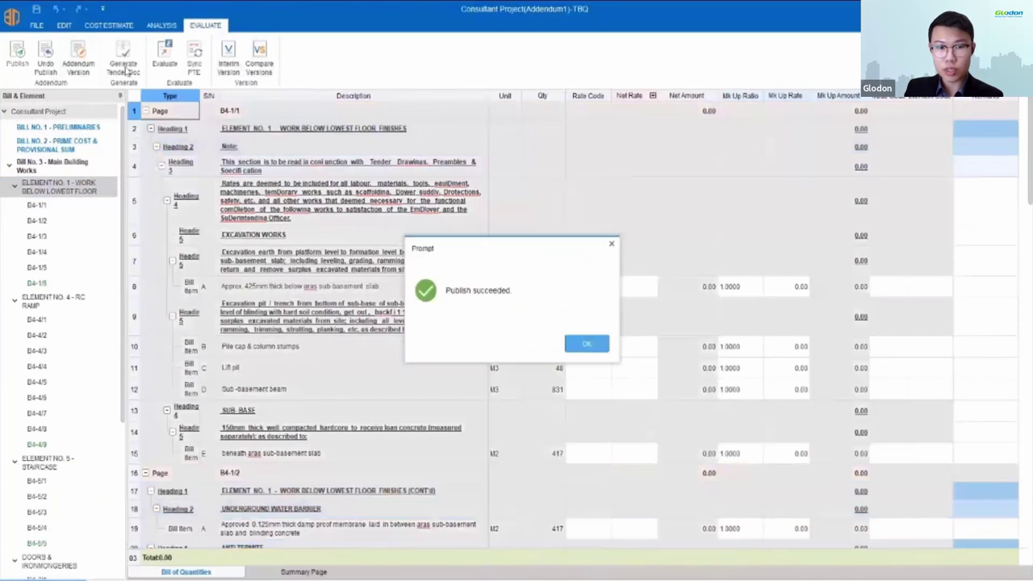
left_click(589, 344)
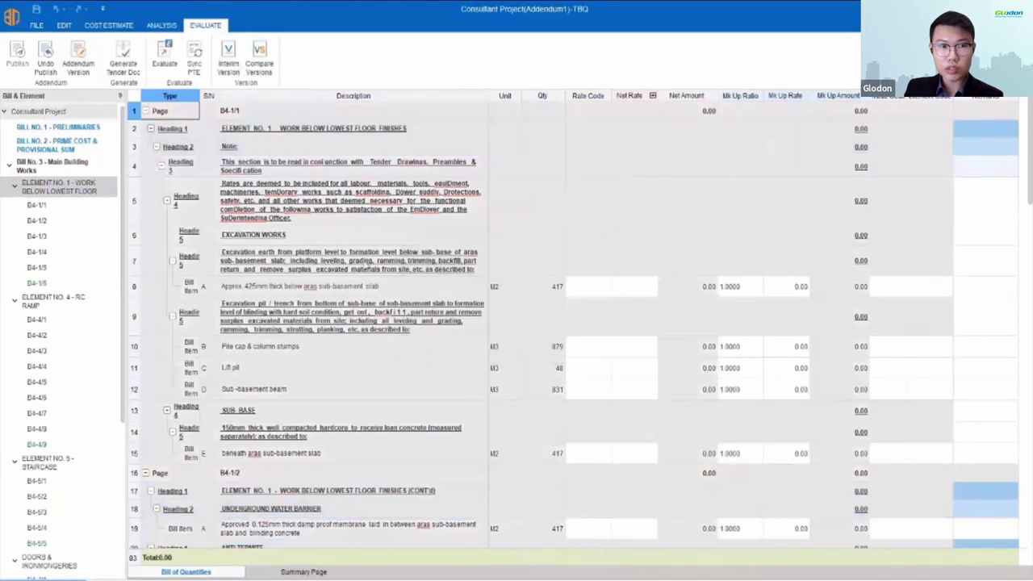
left_click(134, 63)
left_click(510, 301)
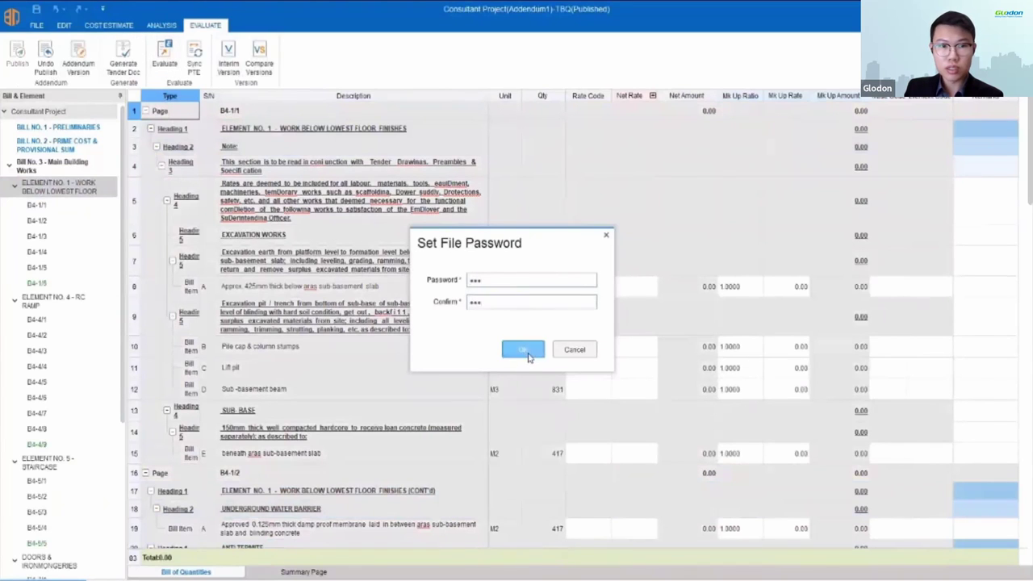
left_click(525, 351)
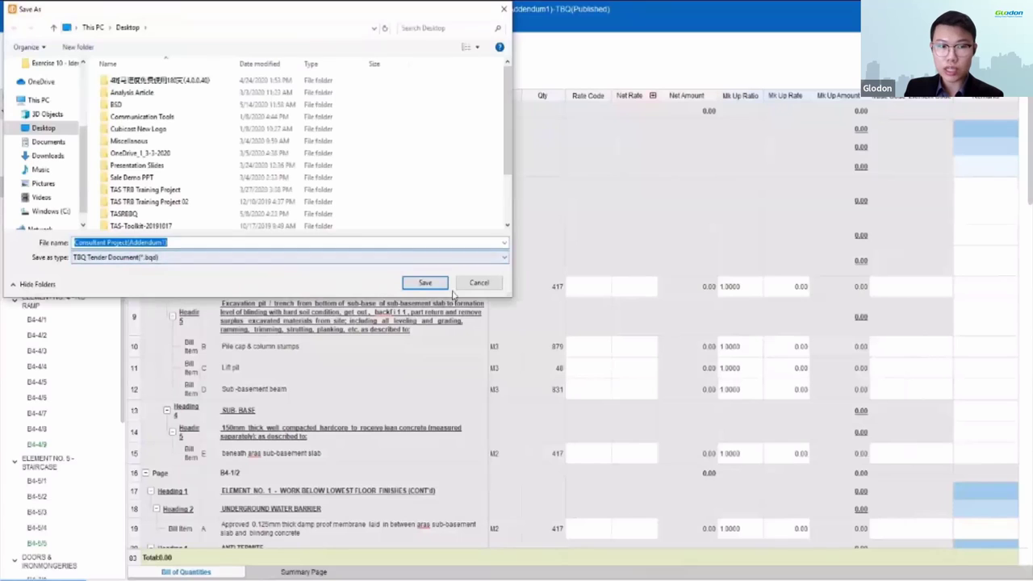
left_click(435, 284)
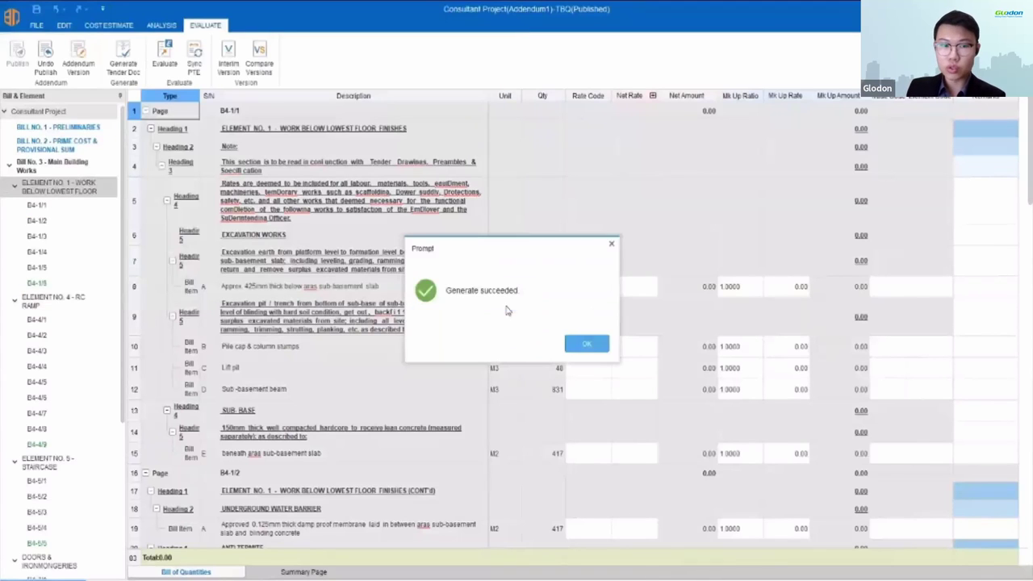
left_click(588, 348)
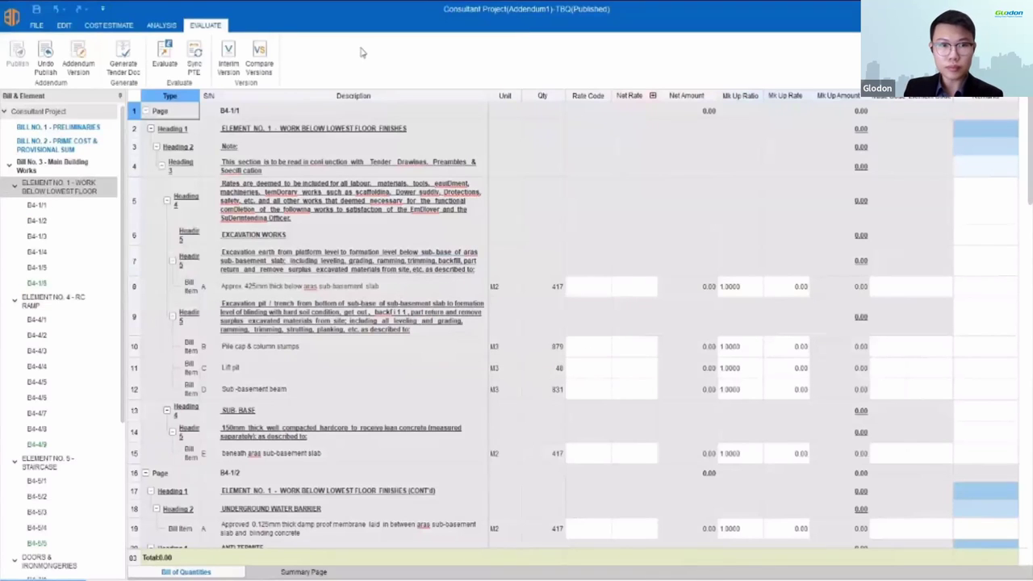
Step: Import the Consultant Project(Addendum1) tender document and open it as Consultant Project(Addendum1)-1
left_click(38, 25)
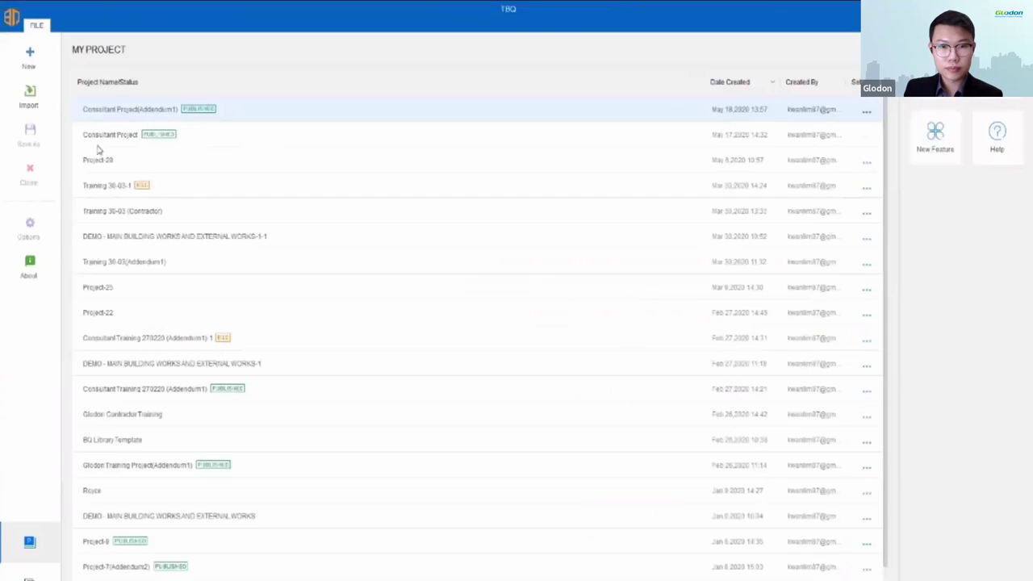
left_click(36, 102)
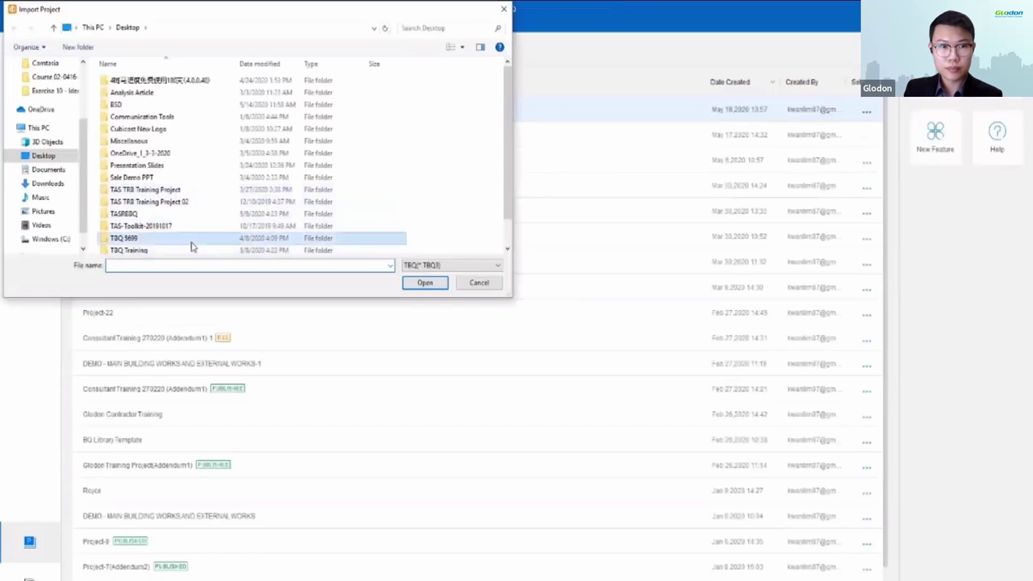
scroll(201, 244, "down", 1)
left_click(415, 266)
left_click(417, 286)
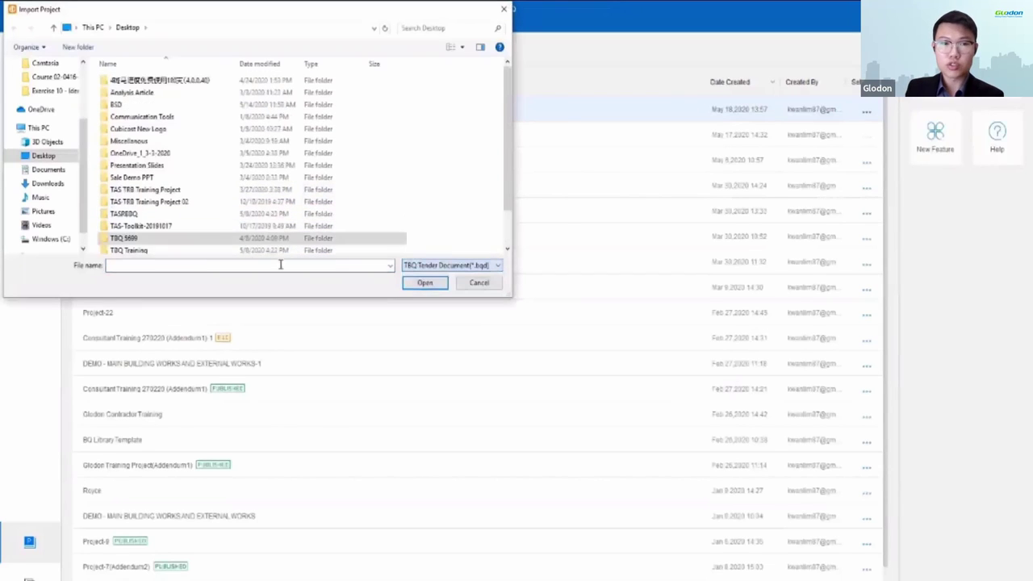
scroll(193, 233, "down", 3)
left_click(176, 247)
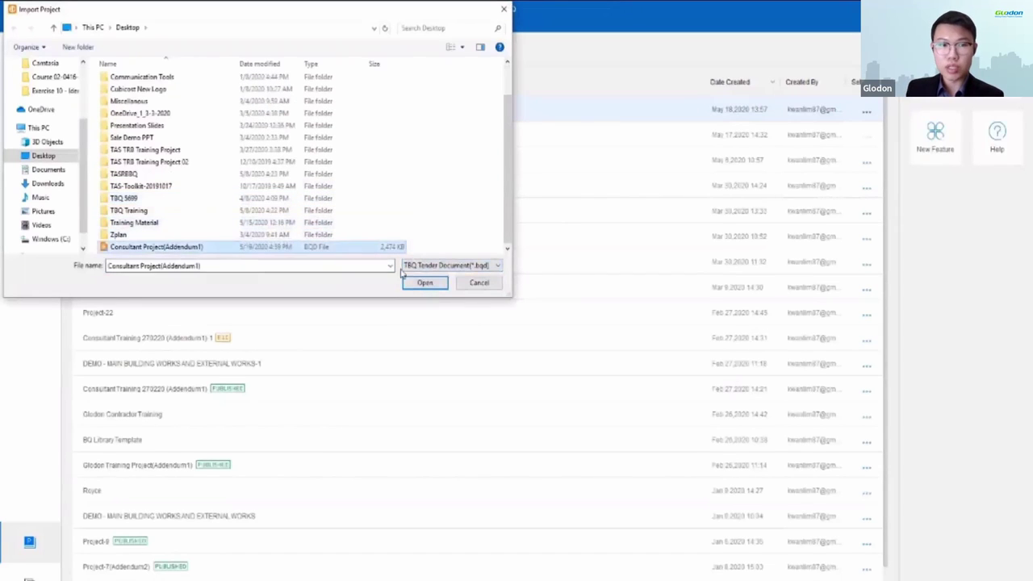
left_click(420, 282)
left_click(523, 339)
left_click(592, 342)
double_click(171, 117)
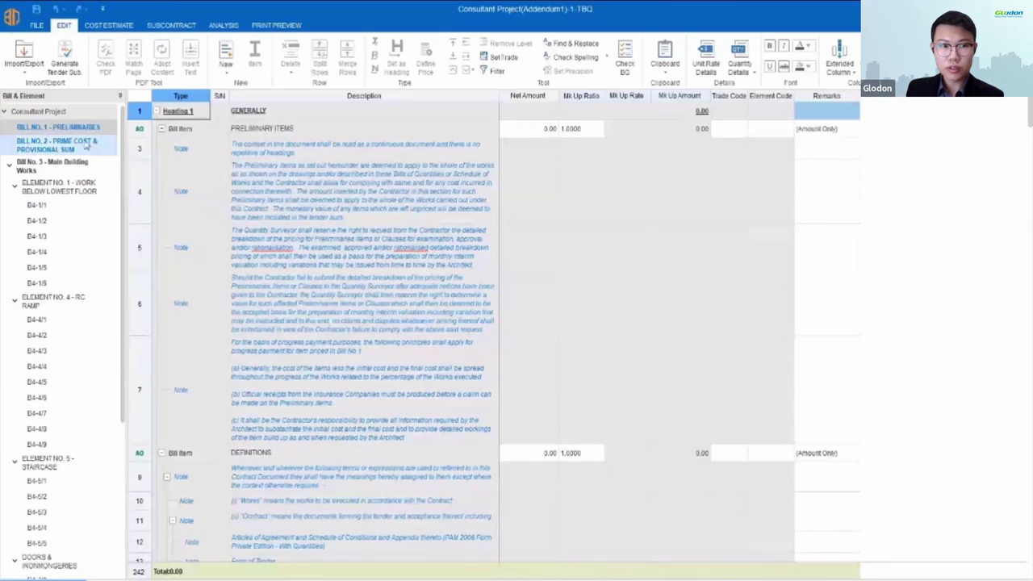
Step: On page B4-1/1, enter net rate 10.00 for row 7 and 15.00 for rows 9–11
left_click(87, 143)
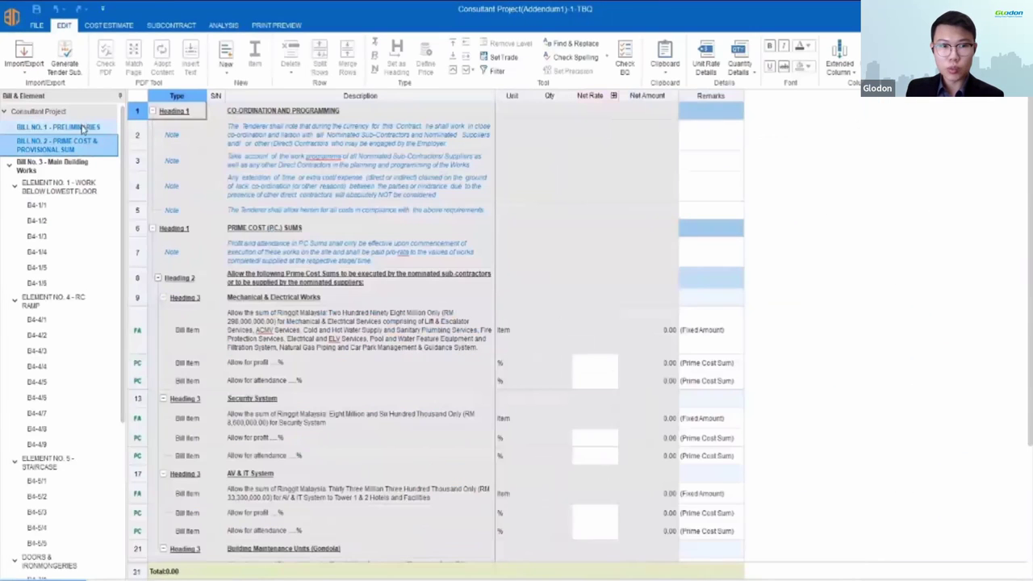
left_click(36, 205)
left_click(633, 277)
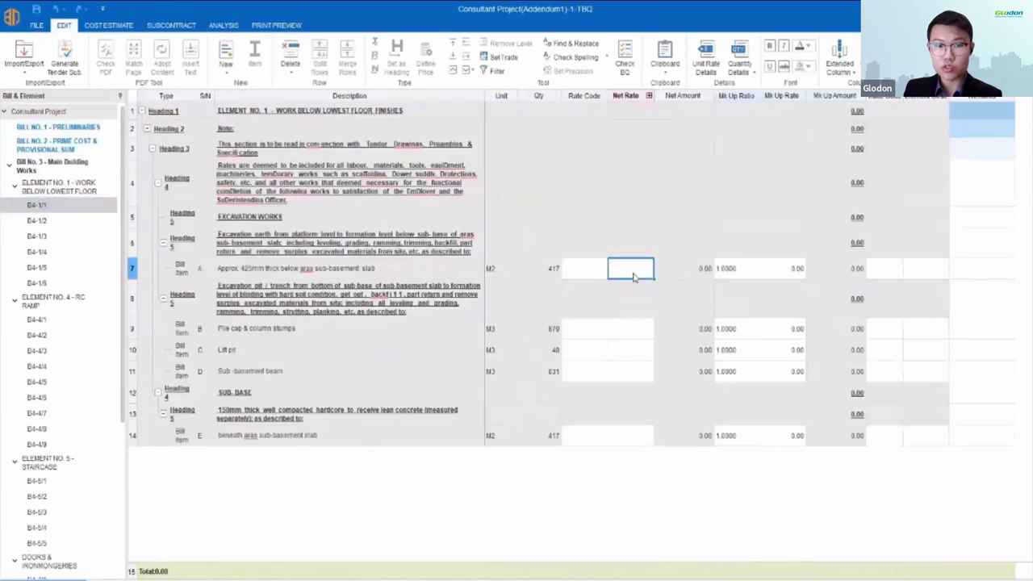
type("10")
key("Return")
type("15")
key("Return")
type("15")
key("Return")
type("15")
key("Return")
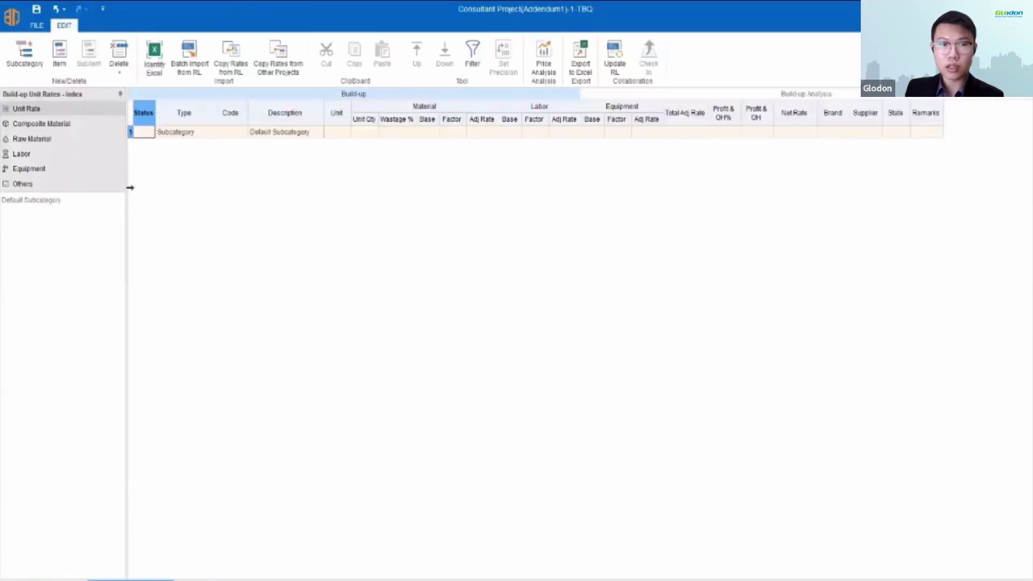
Step: Pick the source project for copying rates and show its Reinforcement rates
left_click(278, 63)
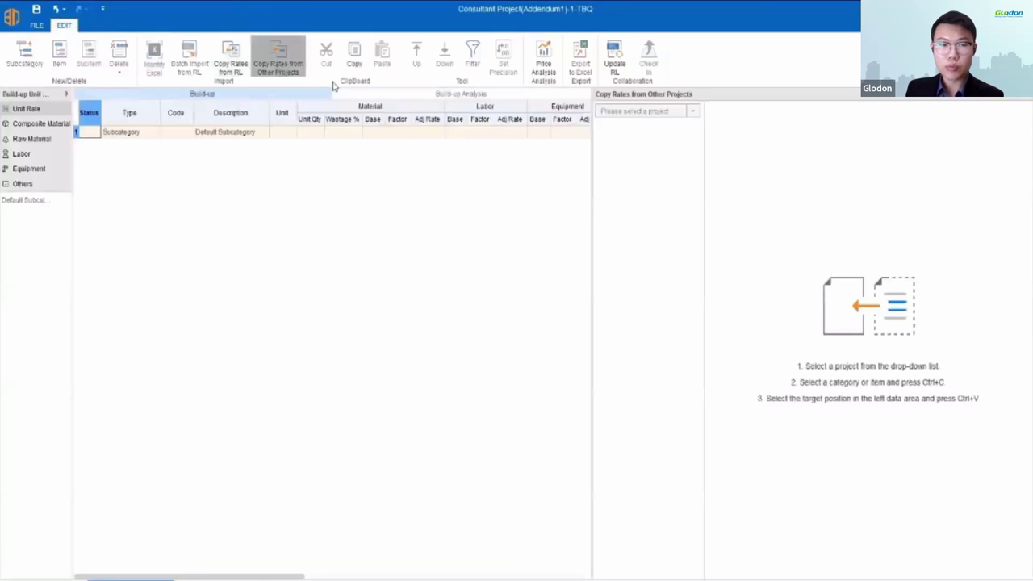
left_click(691, 111)
left_click(638, 178)
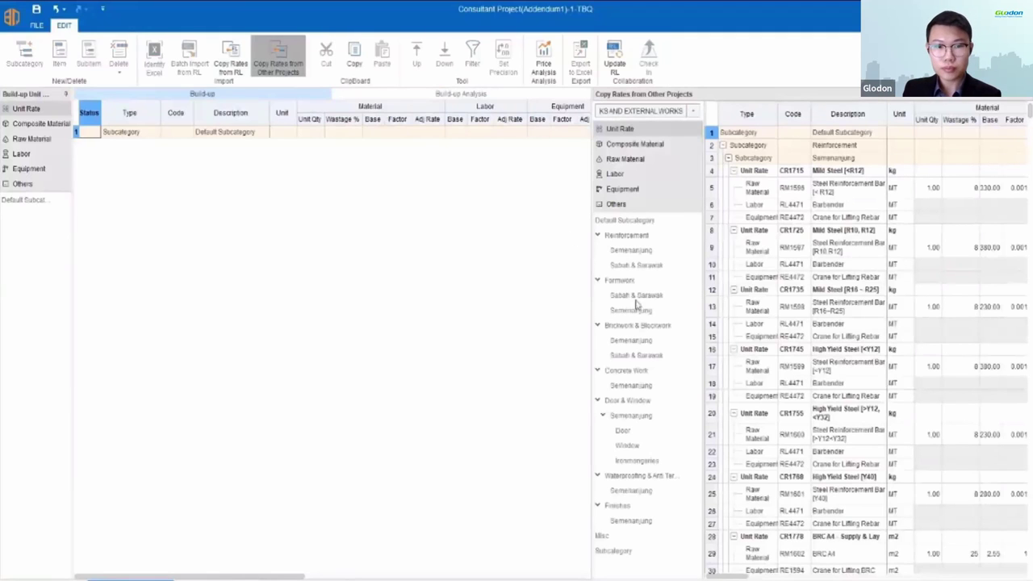
left_click(626, 235)
Step: Copy the Reinforcement, Formwork and Brickwork & Blockwork rates into the build-up list
right_click(630, 234)
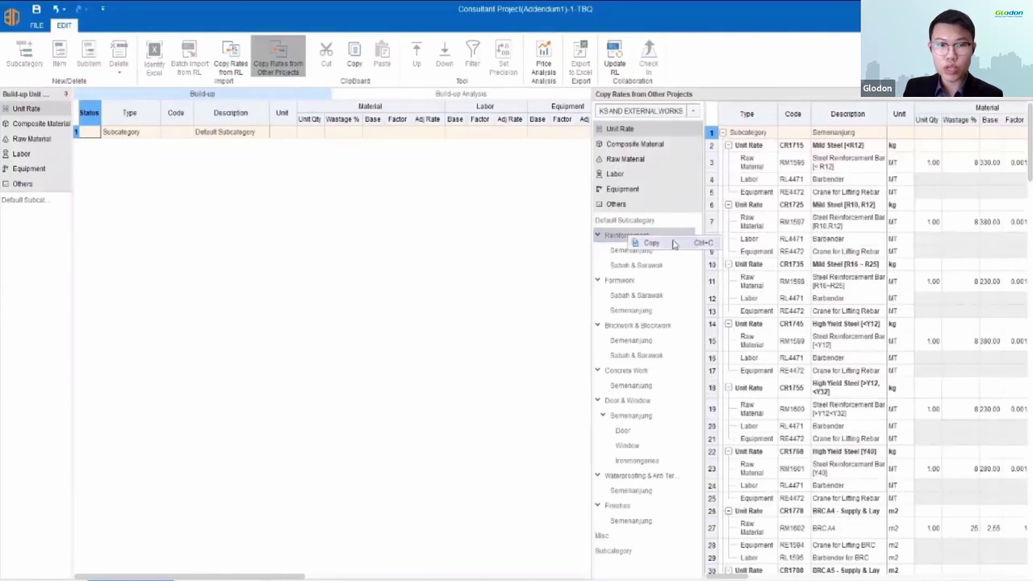
left_click(651, 242)
right_click(42, 279)
left_click(72, 344)
right_click(628, 280)
left_click(651, 290)
right_click(42, 279)
left_click(73, 343)
left_click(628, 325)
right_click(628, 325)
left_click(652, 335)
right_click(42, 307)
left_click(73, 371)
left_click(626, 370)
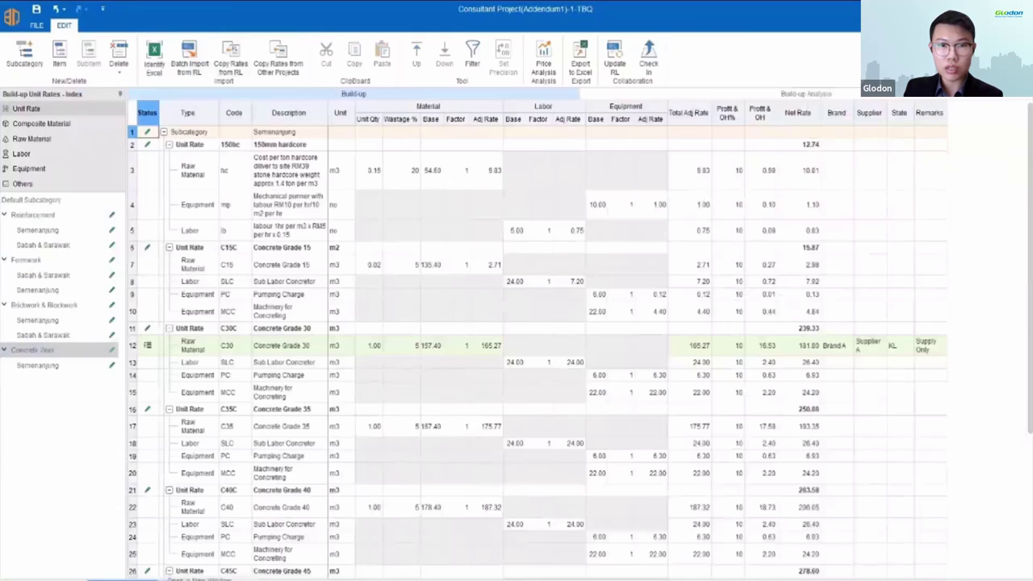
Step: Assign rate code CR1715 to the T16 bar item and CR1735 to T25 and T20
left_click(193, 578)
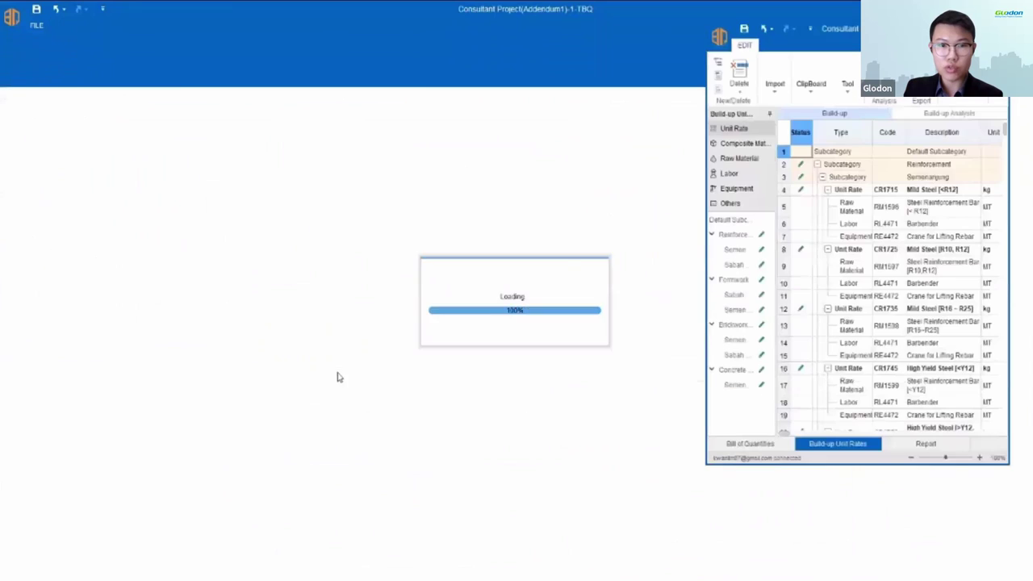
left_click_drag(885, 190, 580, 430)
left_click(887, 309)
left_click_drag(890, 311, 676, 409)
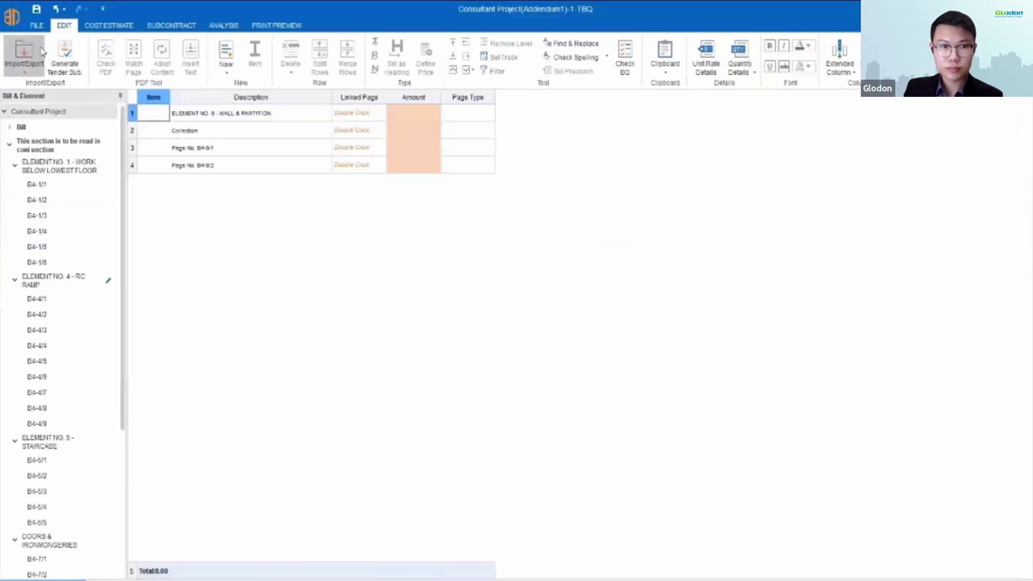
Step: Save Consultant Project(Addendum1)-1-ABC Company.bqs to the Desktop with a password, replacing the existing file
left_click(41, 51)
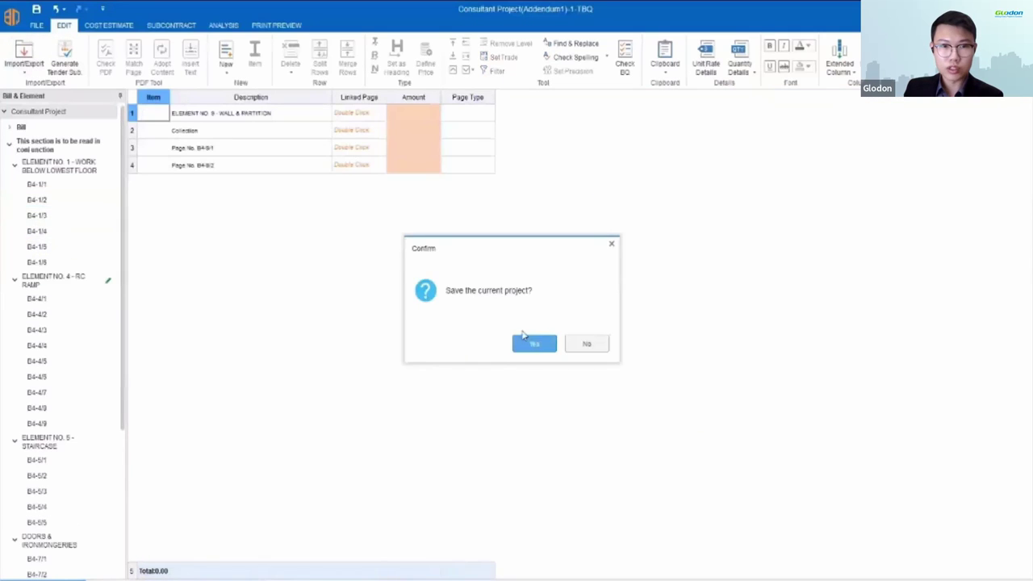
left_click(522, 345)
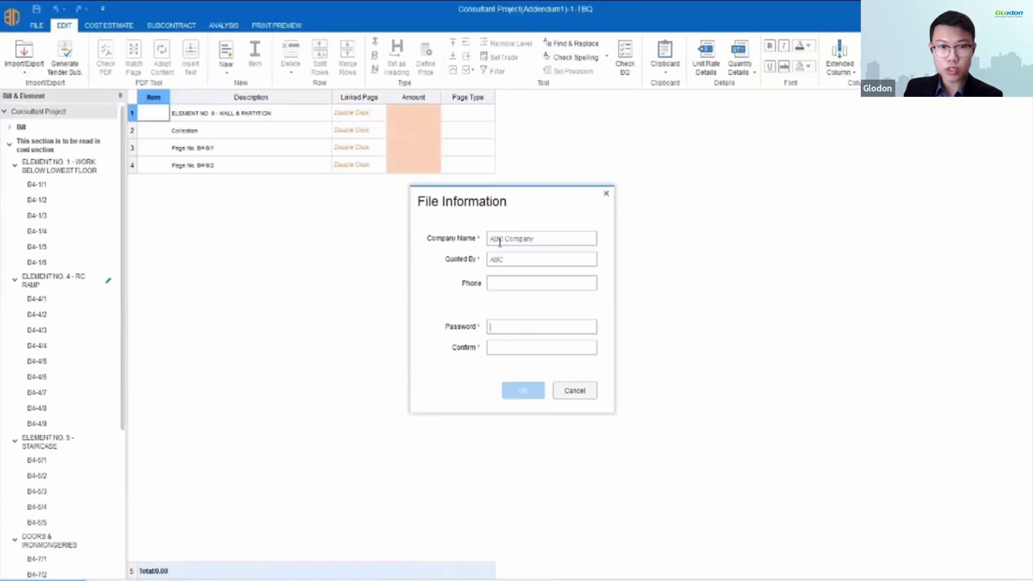
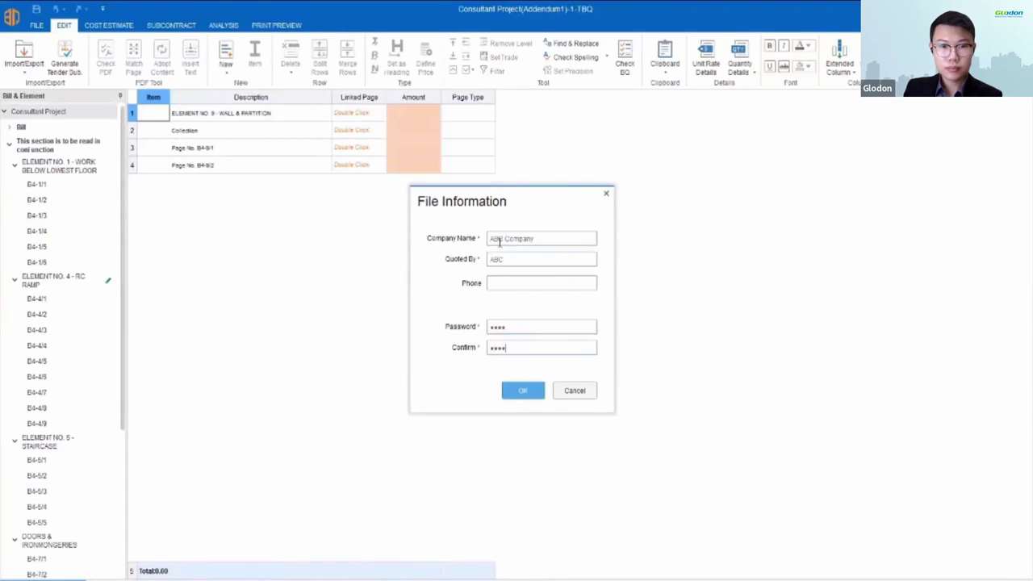
left_click(519, 389)
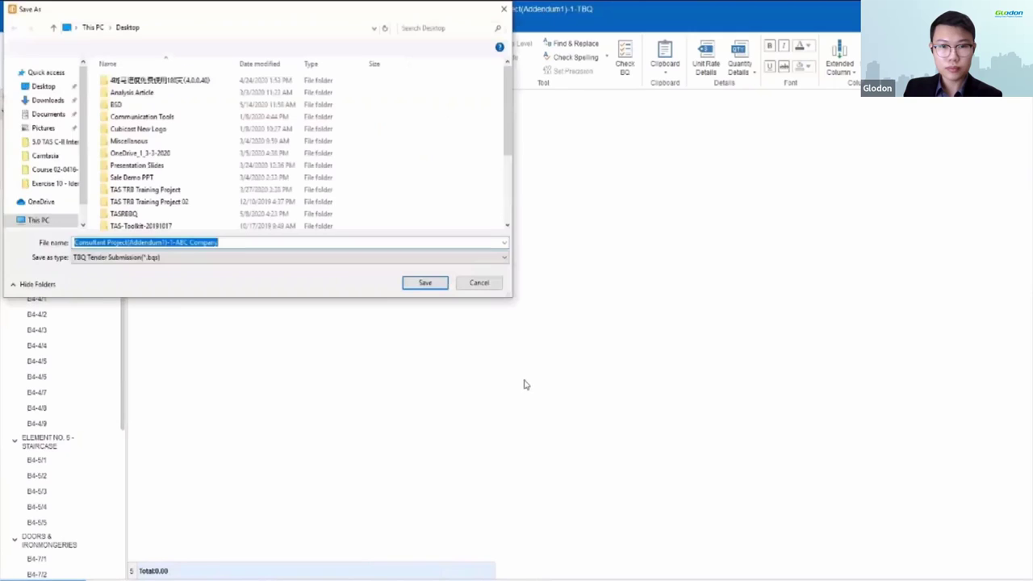
left_click(421, 283)
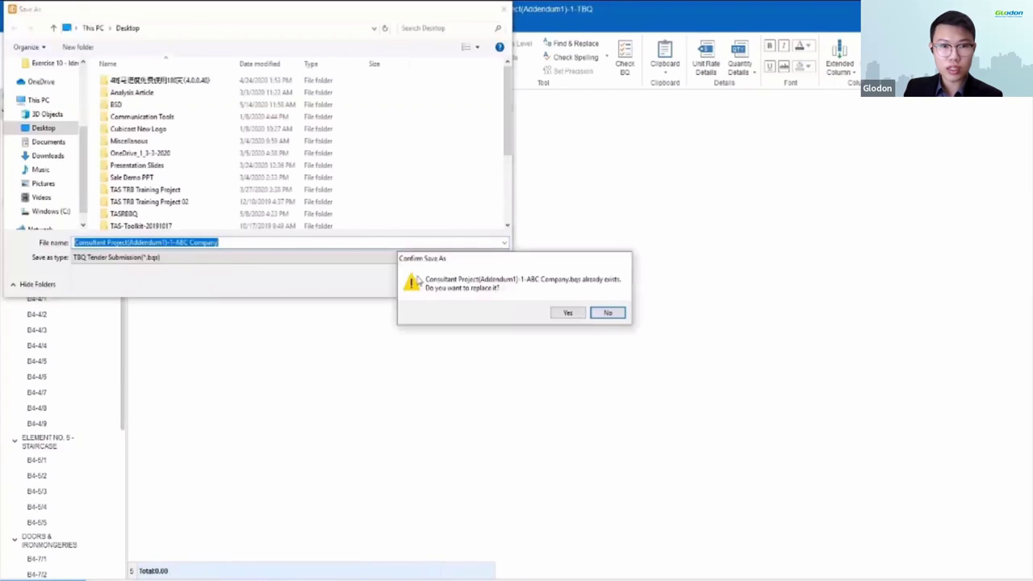
left_click(568, 312)
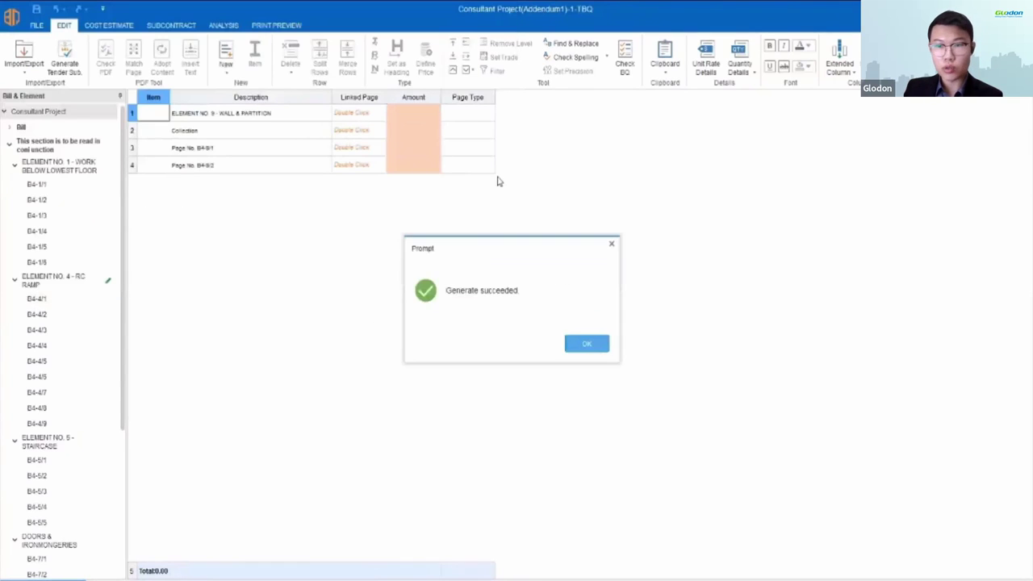
left_click(586, 344)
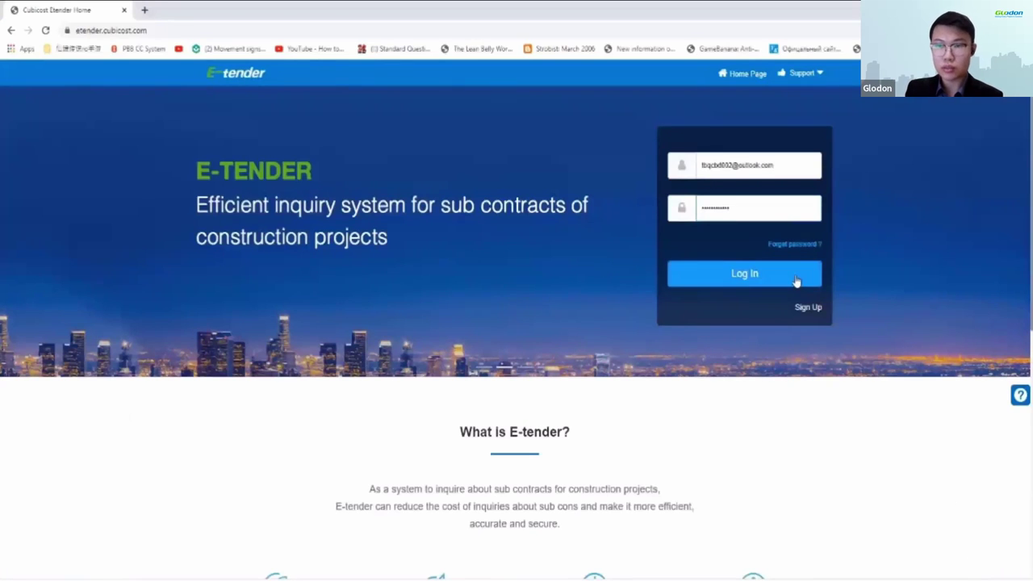
Step: Log in to E-tender and import a project file under Project Quoted
left_click(751, 277)
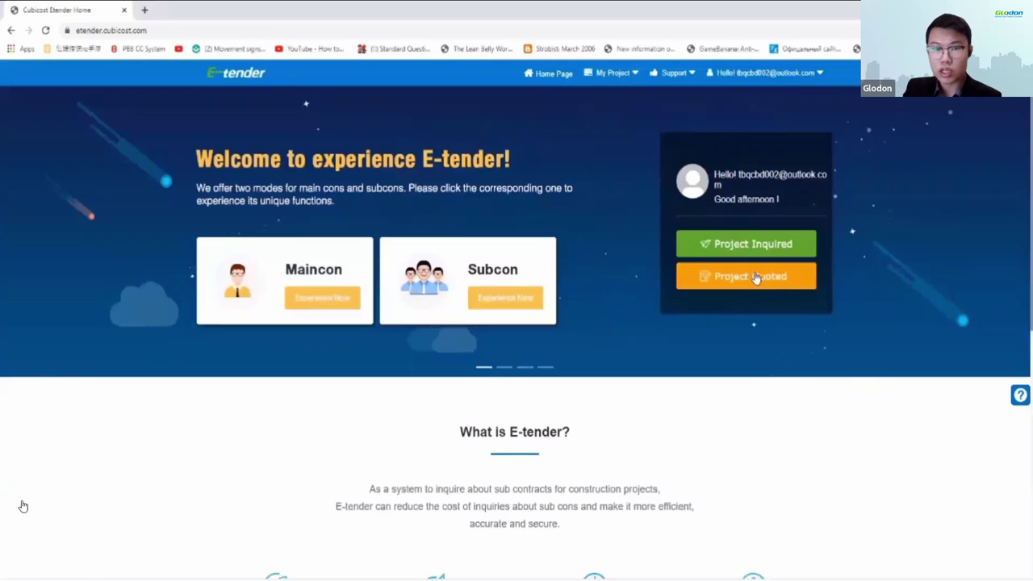
left_click(755, 276)
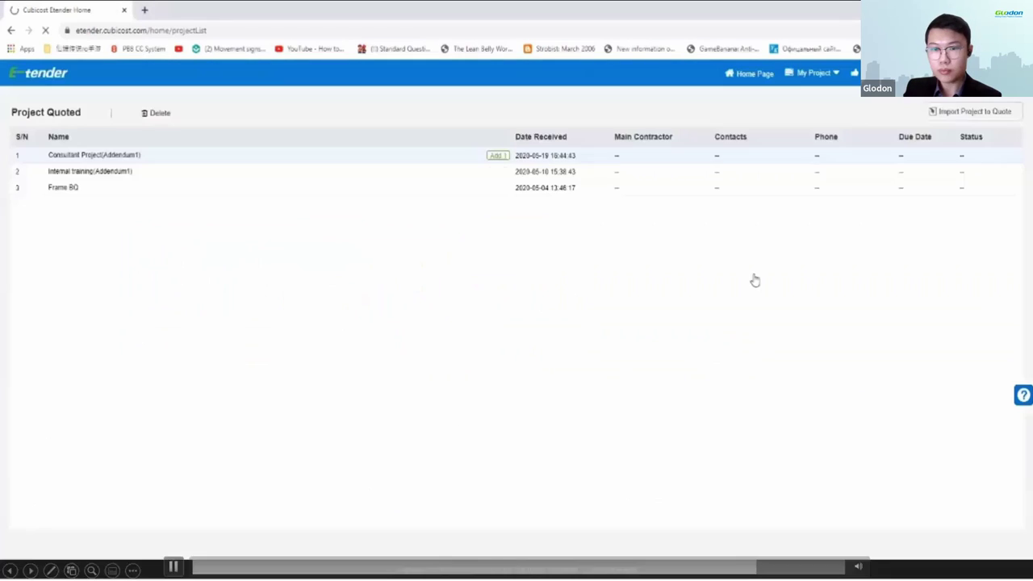
left_click(971, 112)
left_click(476, 273)
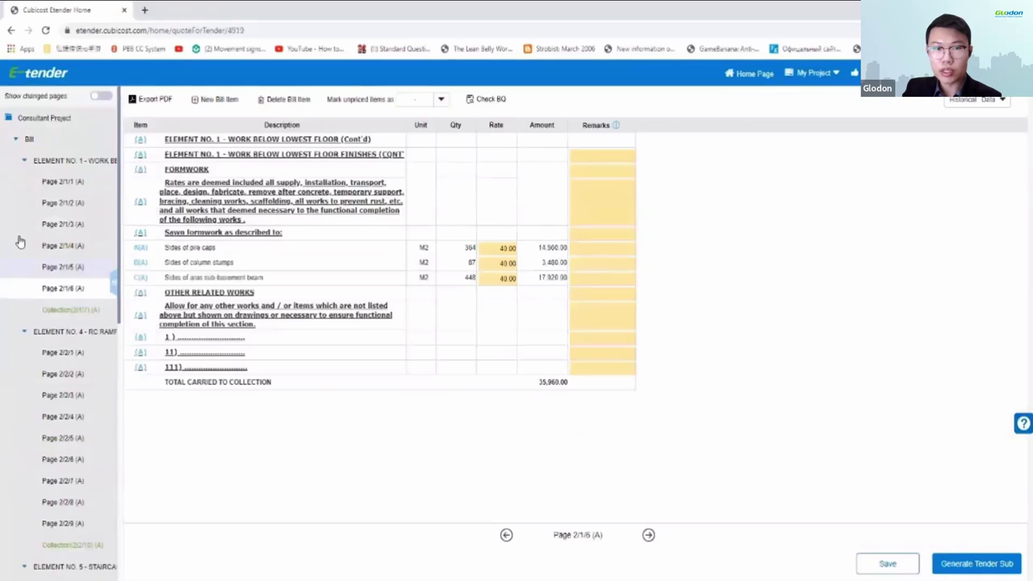
Step: Save bill page 2/1/4, priced at 51,523.00
left_click(18, 242)
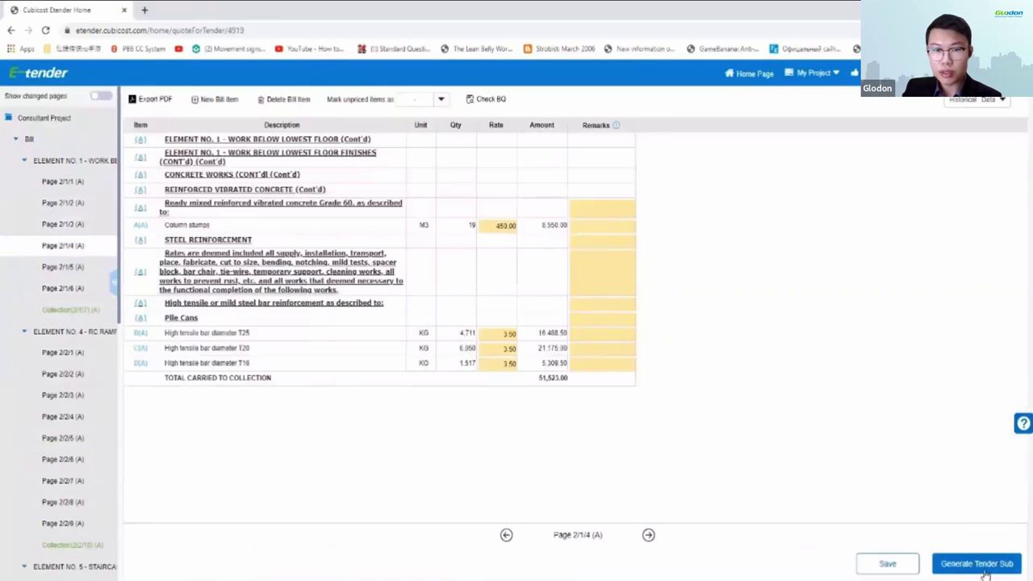
left_click(887, 563)
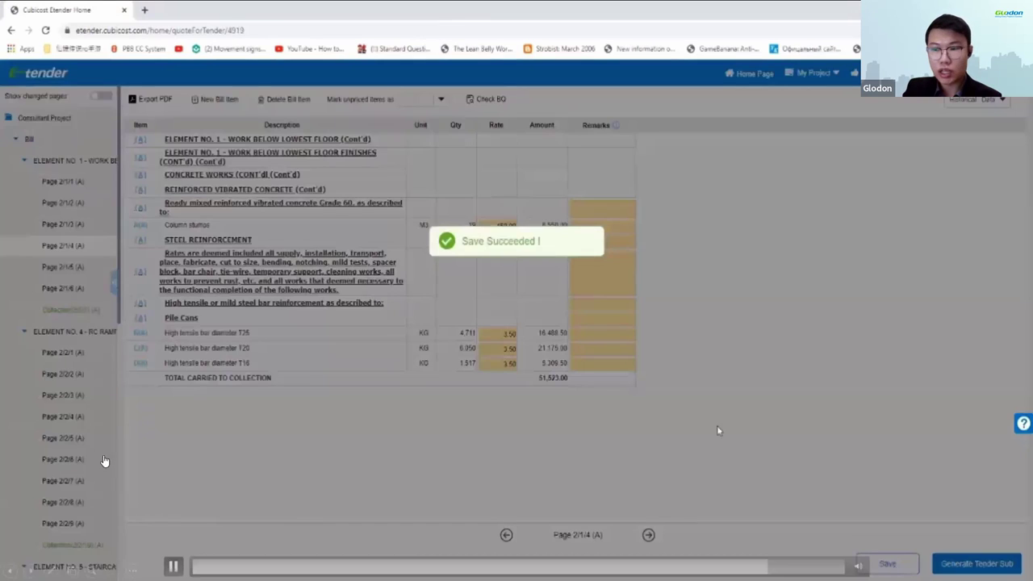
left_click(171, 565)
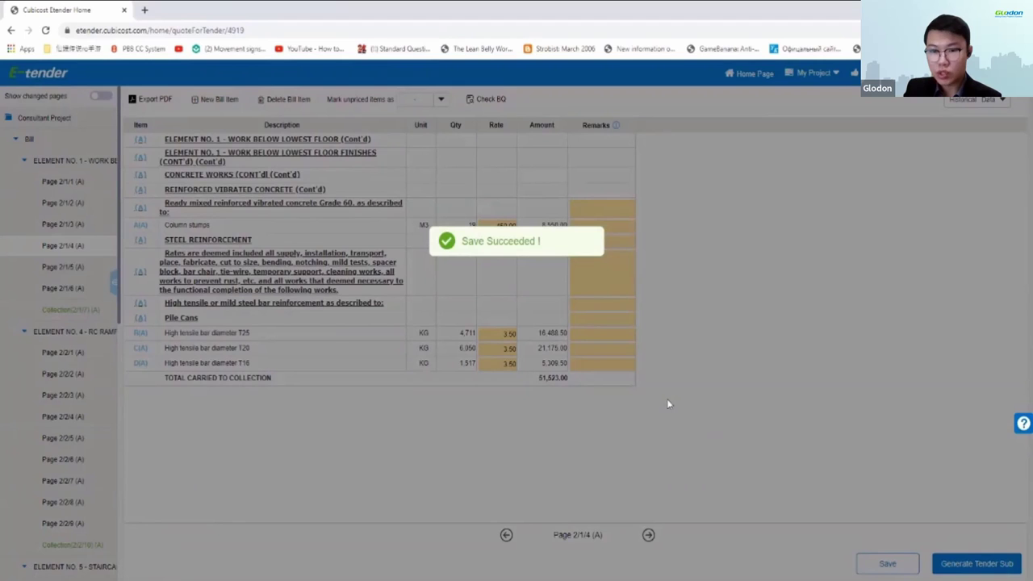
mouse_move(173, 564)
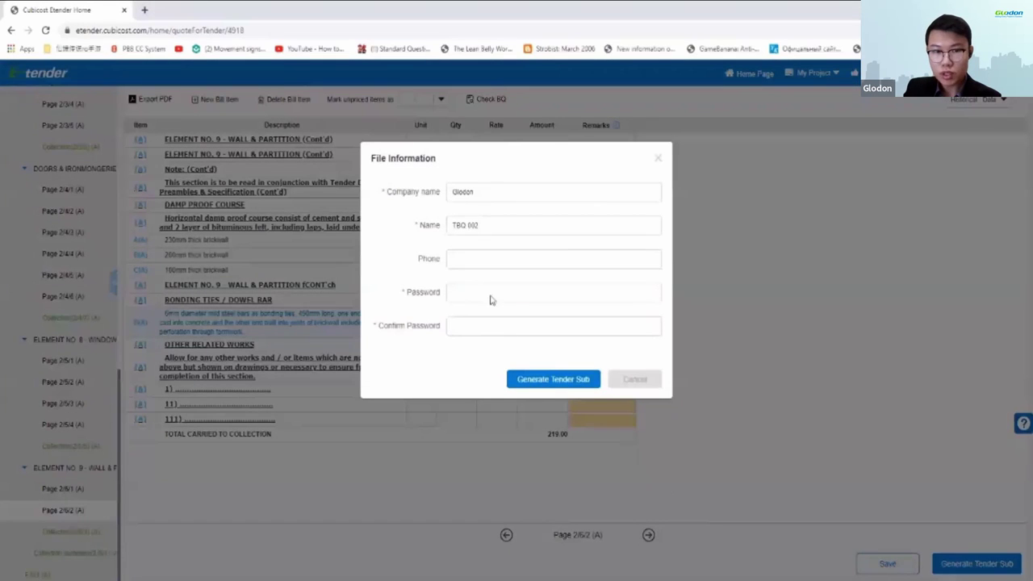
Step: Rename the company to 'QWE Company', set and confirm a password, and generate the submission
left_click_drag(485, 191, 383, 193)
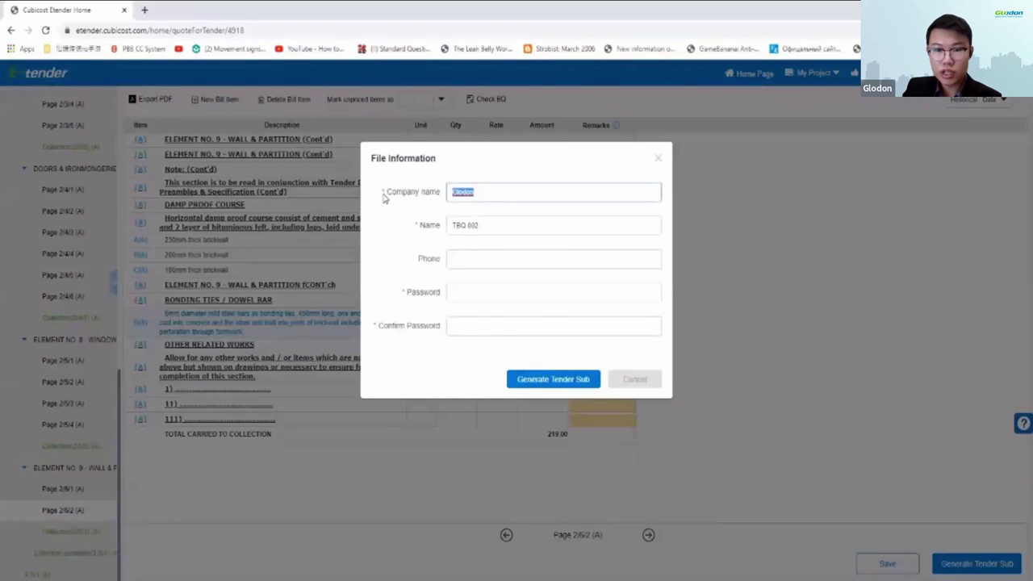
type("QW")
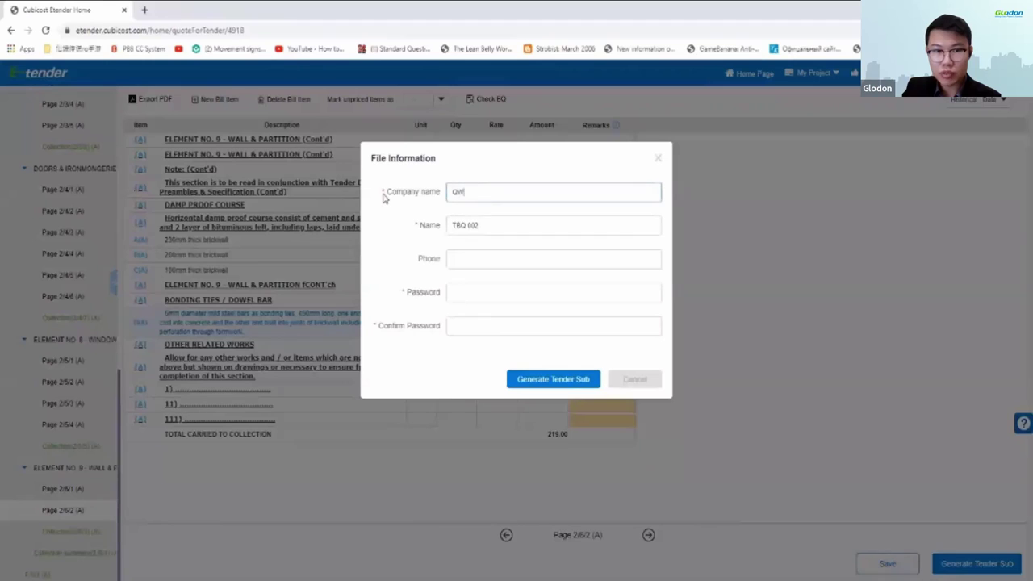
type("E Company")
key("Tab")
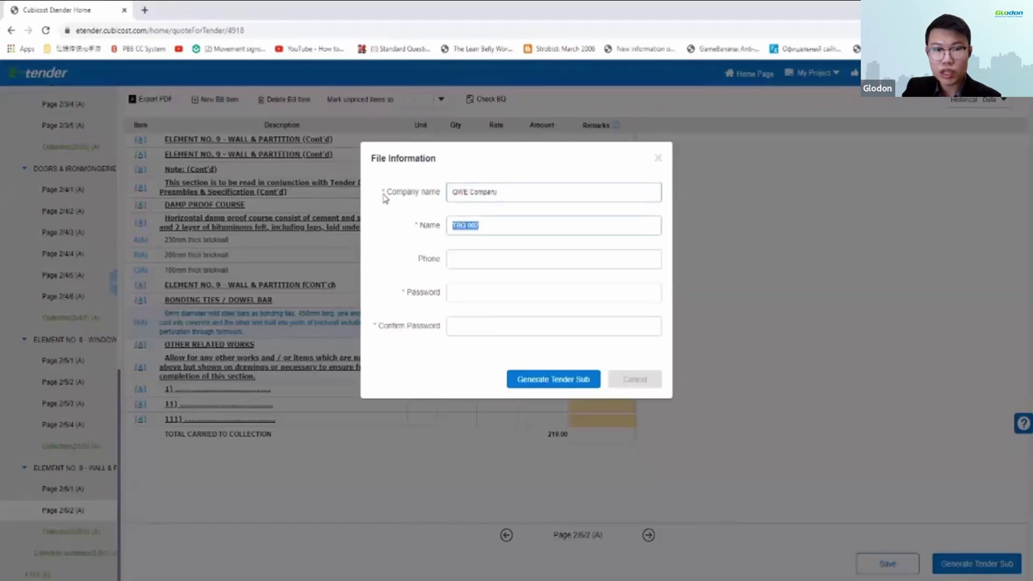
key("Tab")
key("Tab")
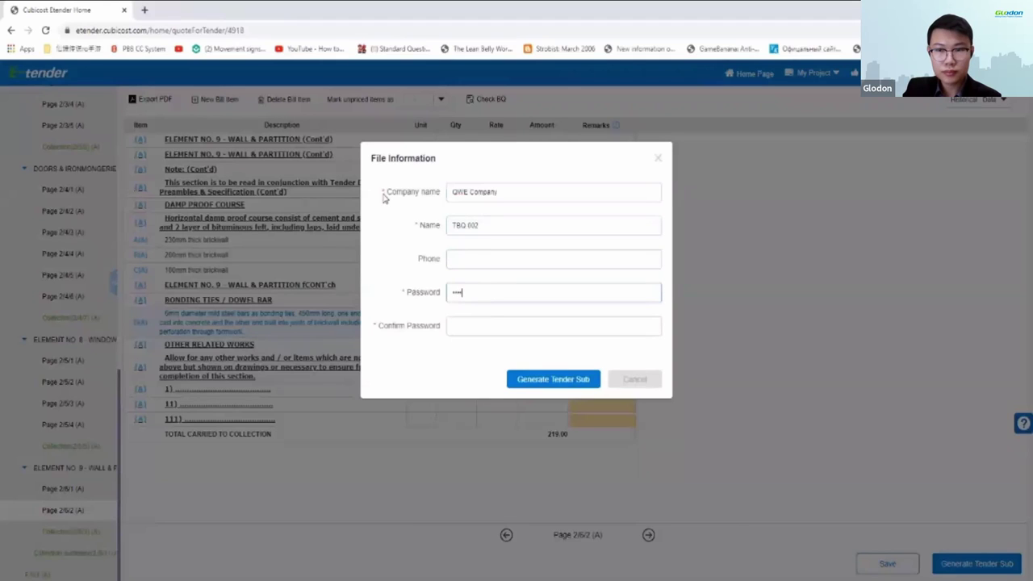
left_click(496, 326)
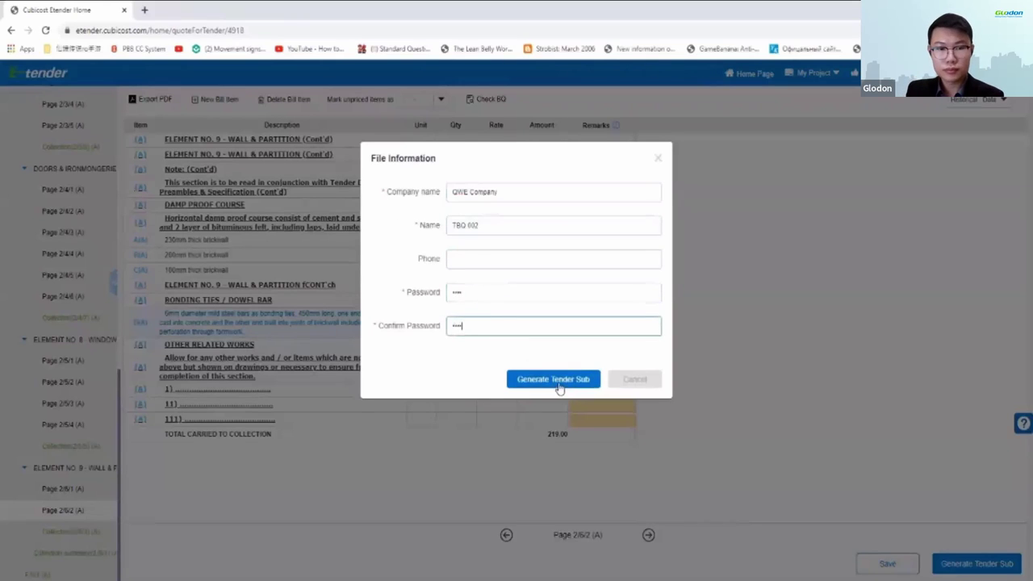
left_click(556, 381)
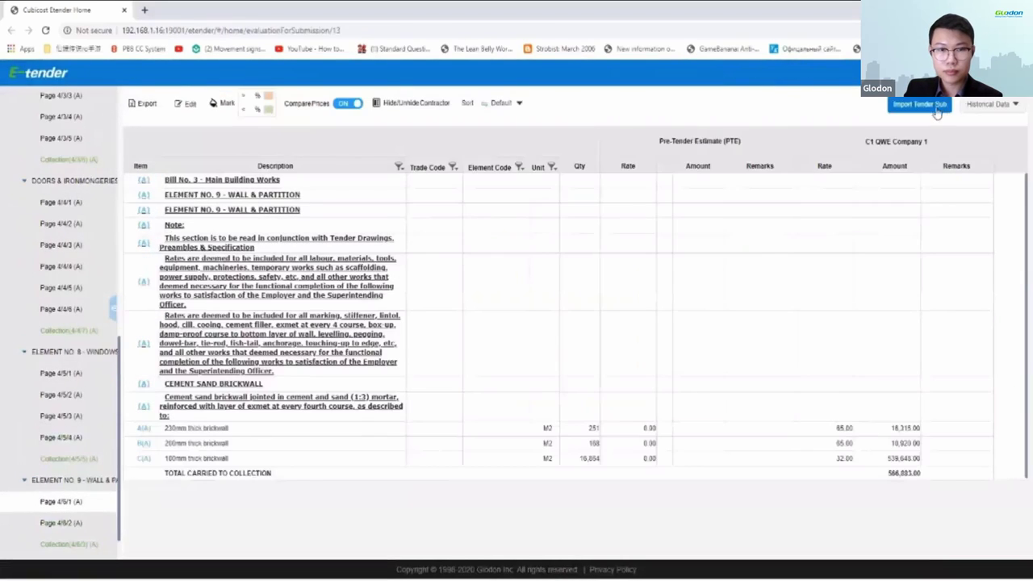
Step: Review the overall tender summary and the BILL NO. 1 - PRELIMINARIES comparison
left_click(919, 104)
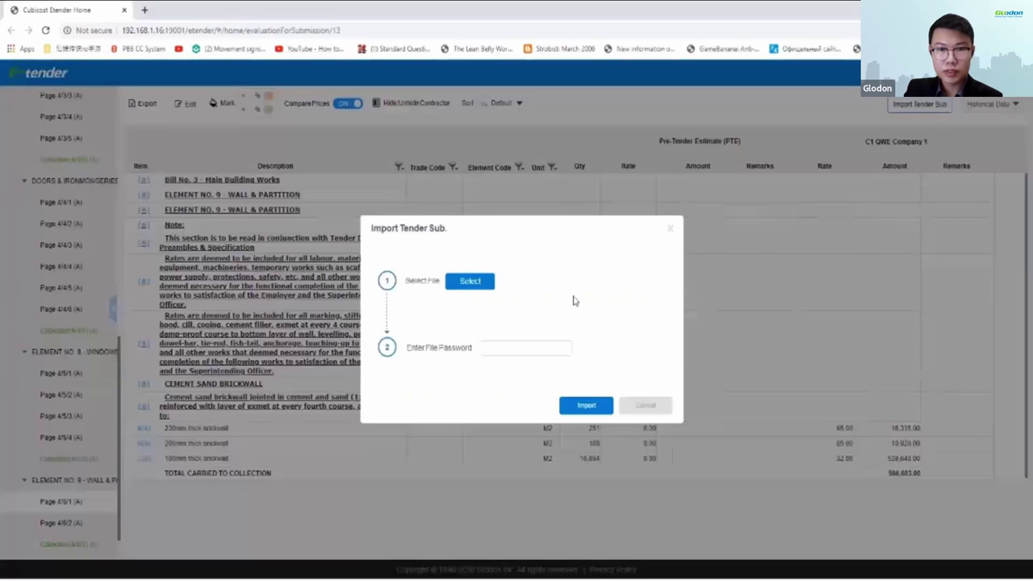
left_click(670, 229)
scroll(87, 351, "up", 10)
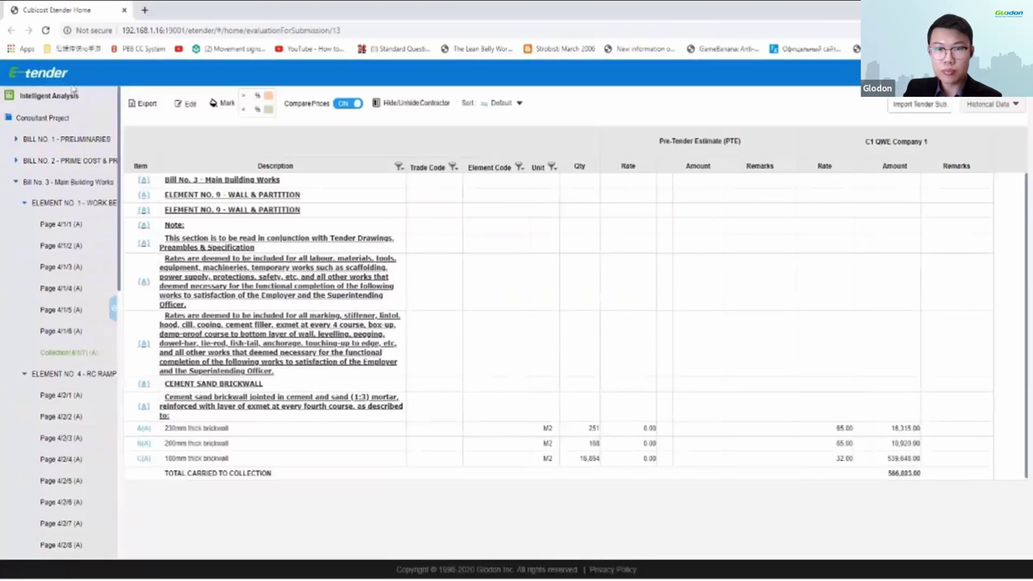
left_click(68, 97)
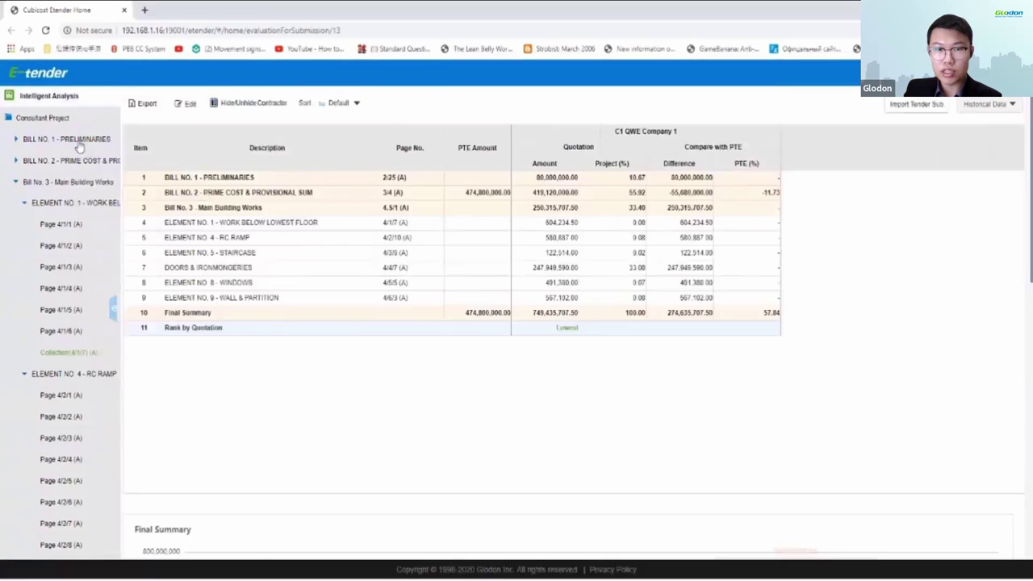
left_click(77, 138)
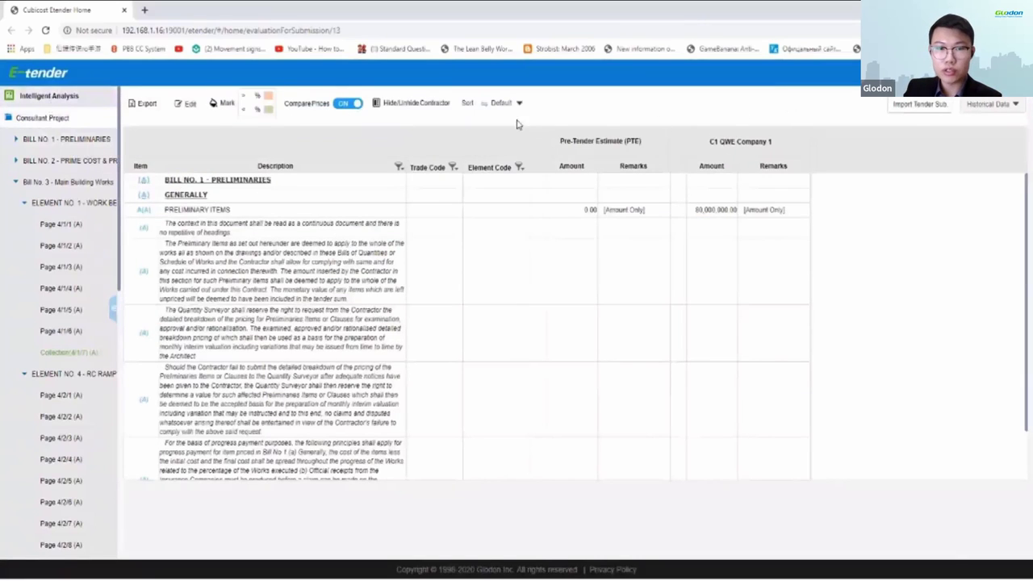
left_click(73, 102)
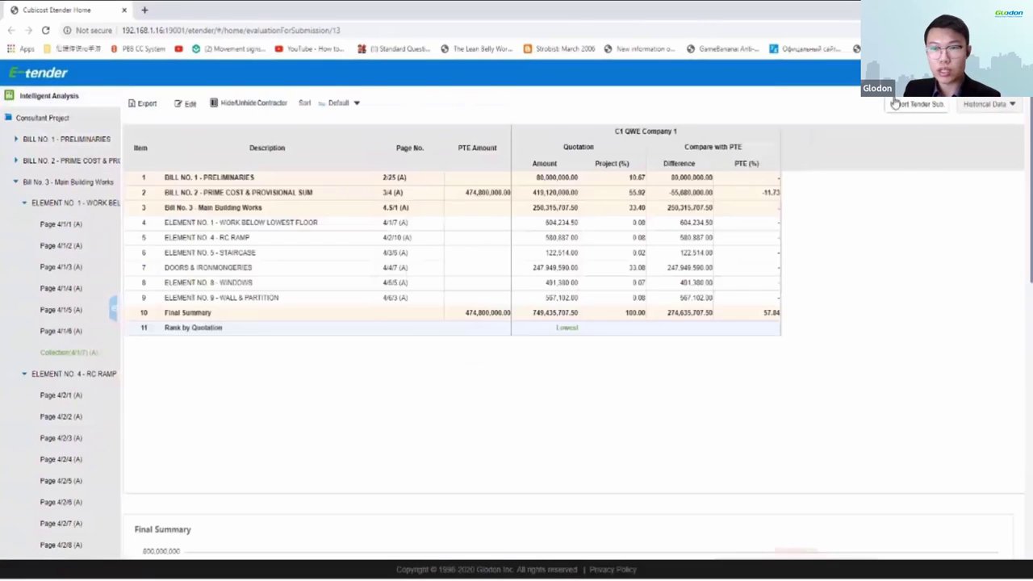
Step: Import the C2 ABC Company 1 tender submission using its file password
left_click(892, 104)
left_click(461, 289)
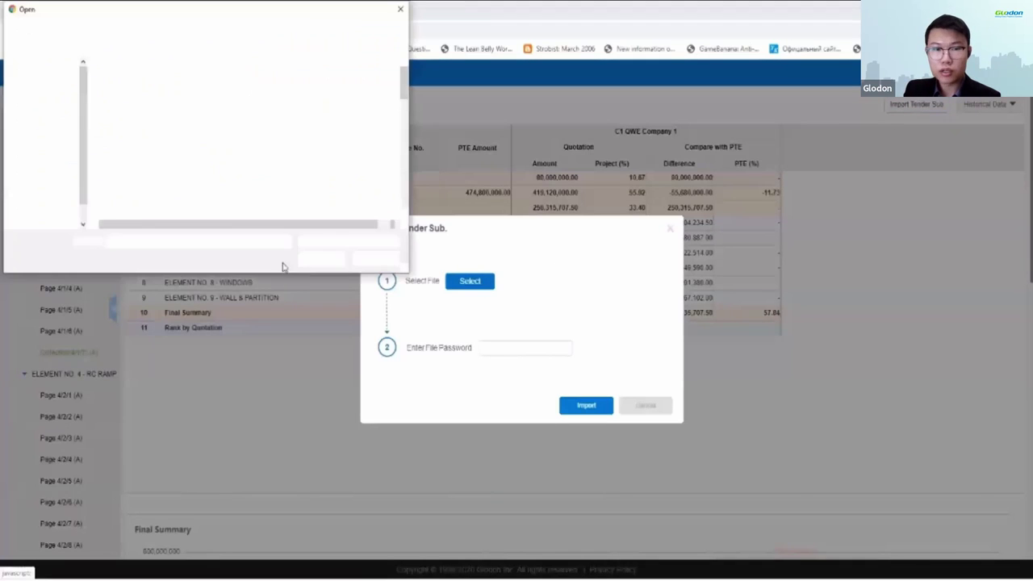
double_click(188, 161)
left_click(162, 101)
left_click(321, 258)
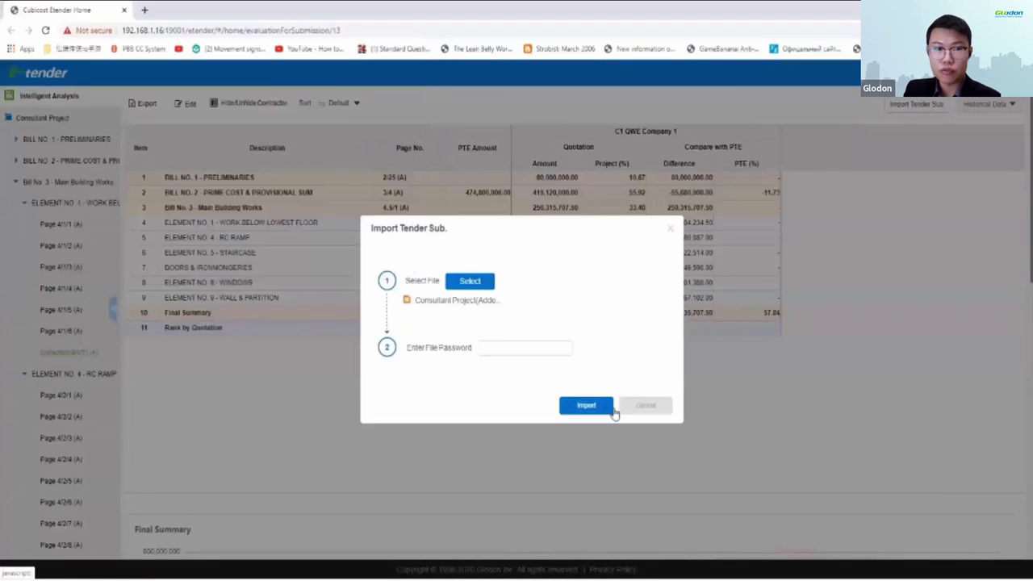
left_click(584, 406)
left_click(687, 368)
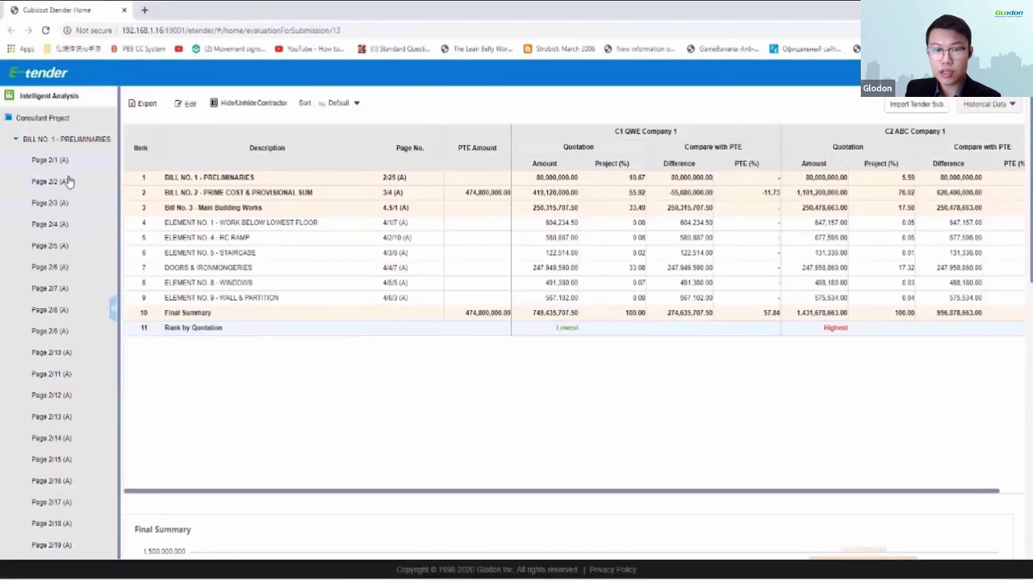
Step: Compare ELEMENT NO. 1 rates on Page 4/1/3 and reinforcement rates on Page 4/1/5
left_click(16, 142)
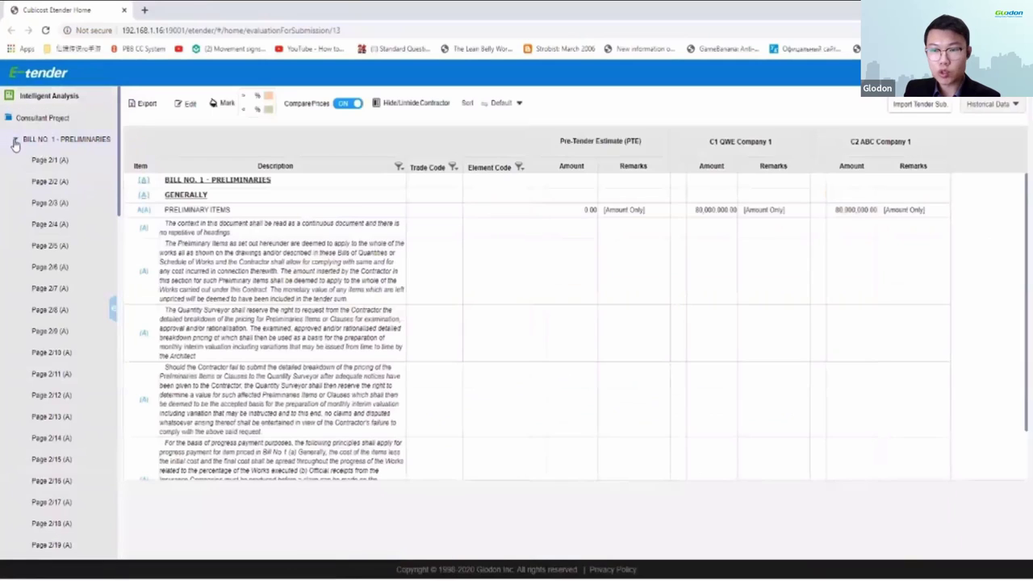
left_click(14, 141)
left_click(63, 312)
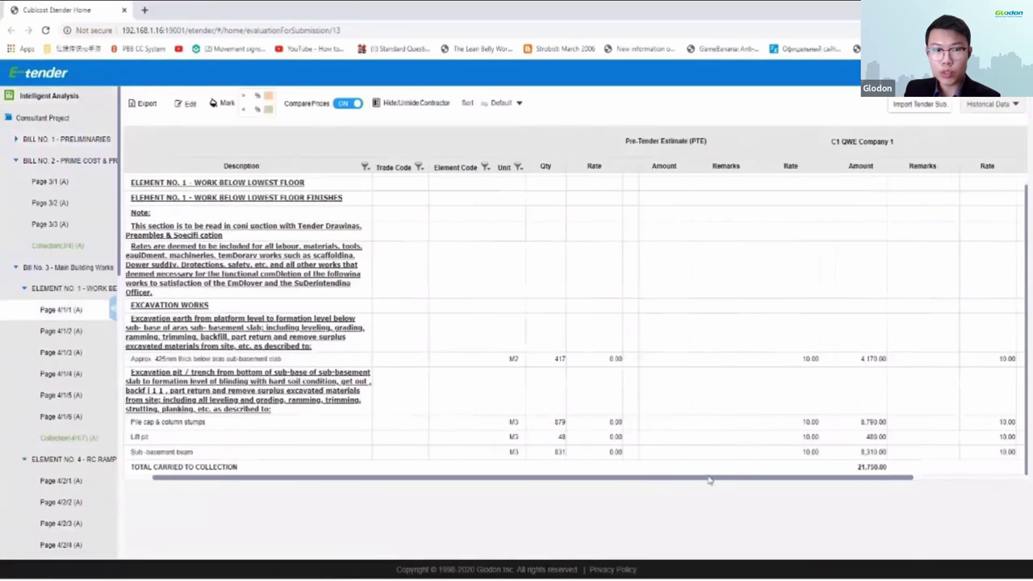
left_click(61, 353)
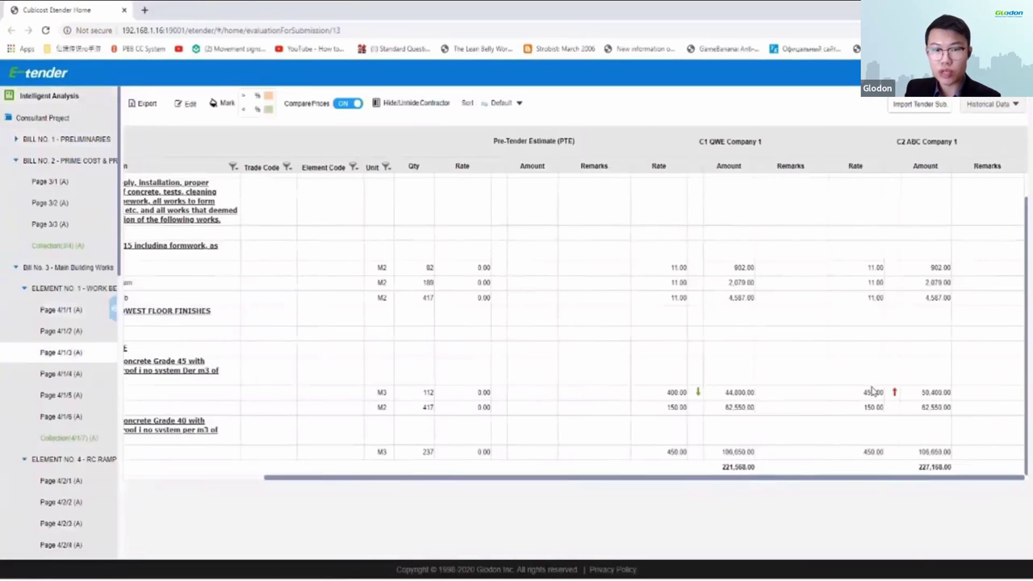
left_click(95, 400)
scroll(851, 378, "down", 3)
scroll(850, 342, "right", 3)
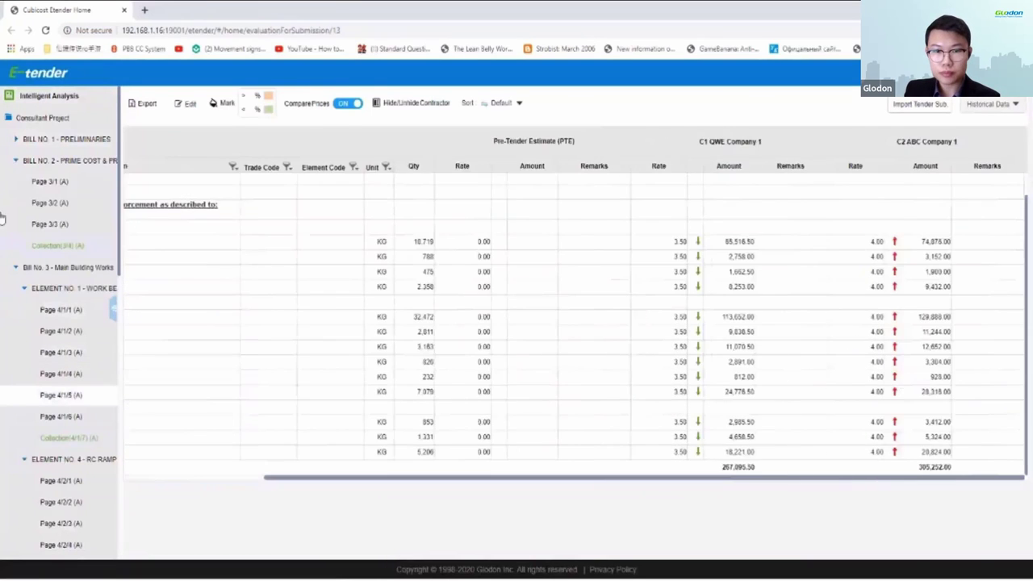
Step: Return to the Intelligent Analysis overview and scroll through the summary charts
left_click(36, 95)
scroll(441, 326, "down", 3)
mouse_move(869, 327)
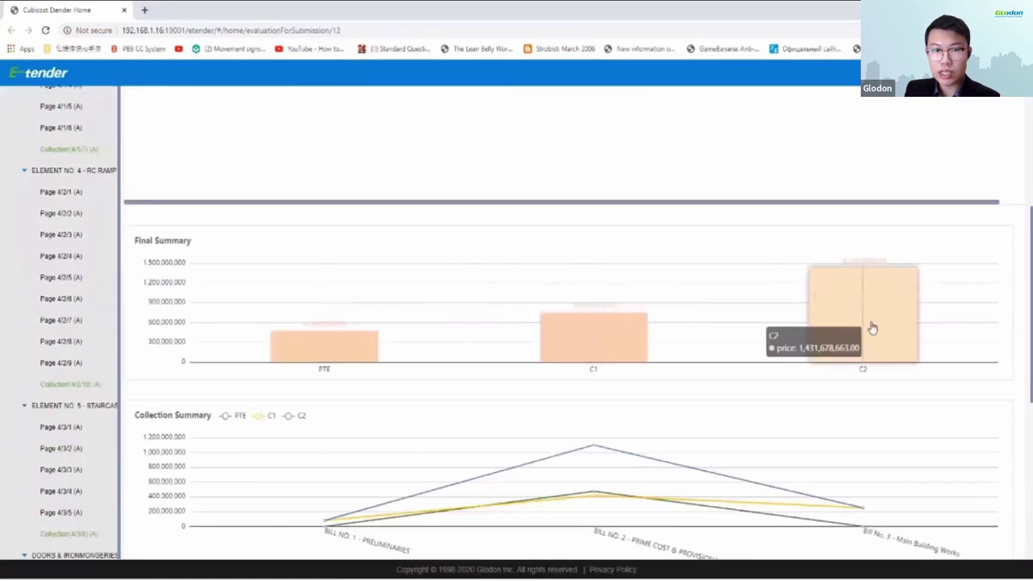
scroll(871, 342, "down", 3)
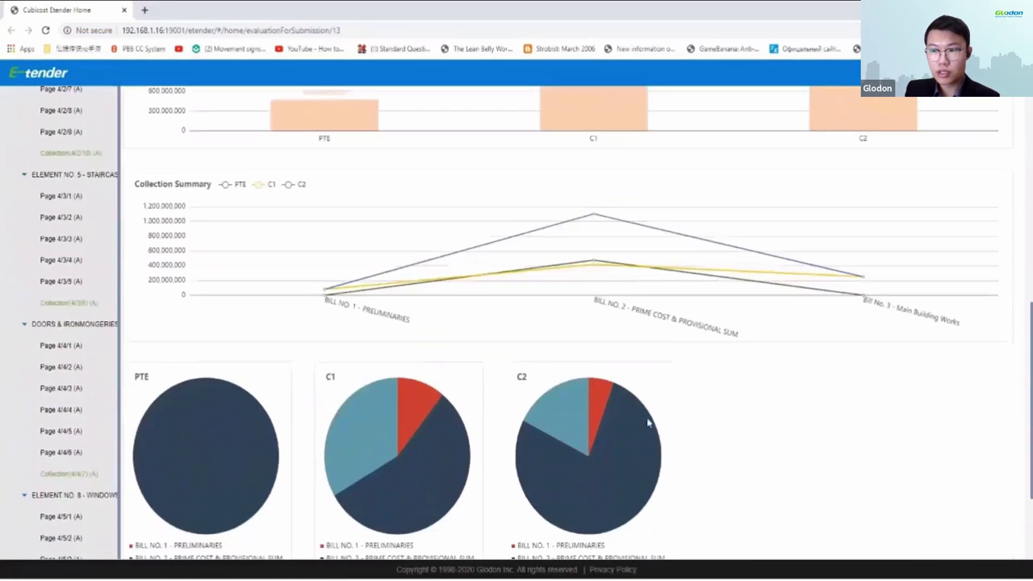
scroll(273, 428, "down", 3)
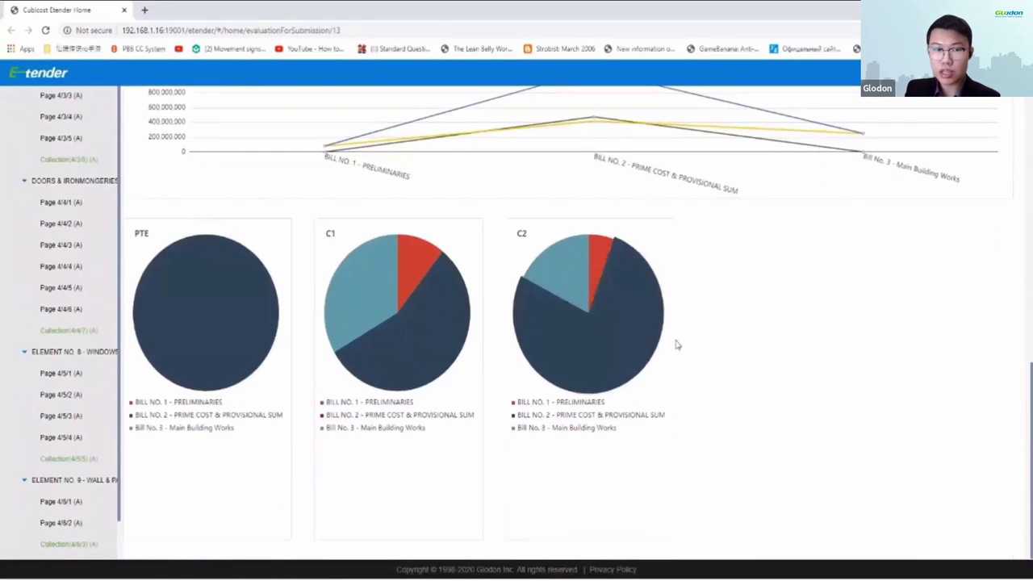
scroll(184, 212, "up", 1)
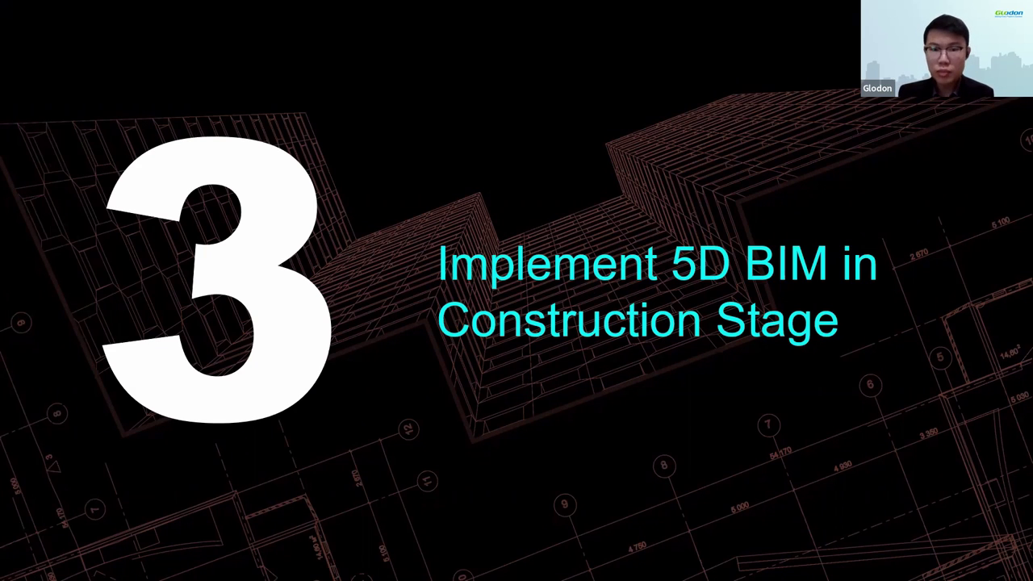
Step: Advance three slides past Common Pain Points in Construction to the Cubicost TAS demo
key("Right")
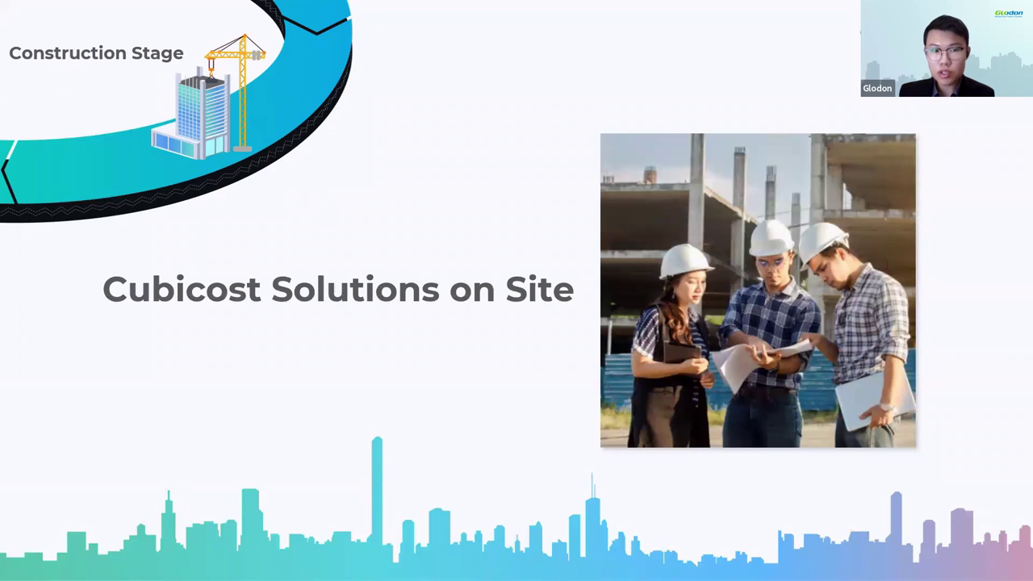
key("Right")
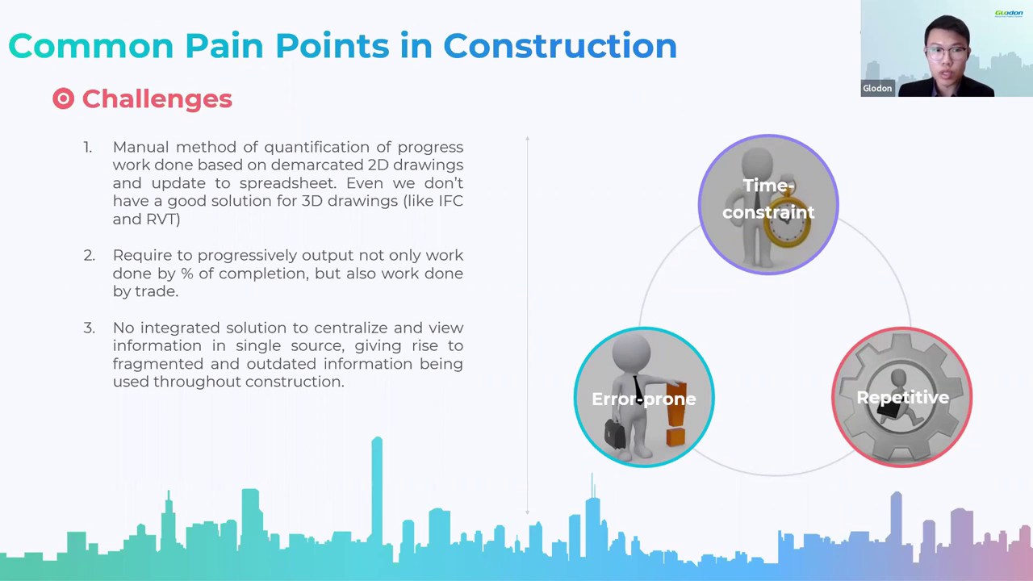
key("Right")
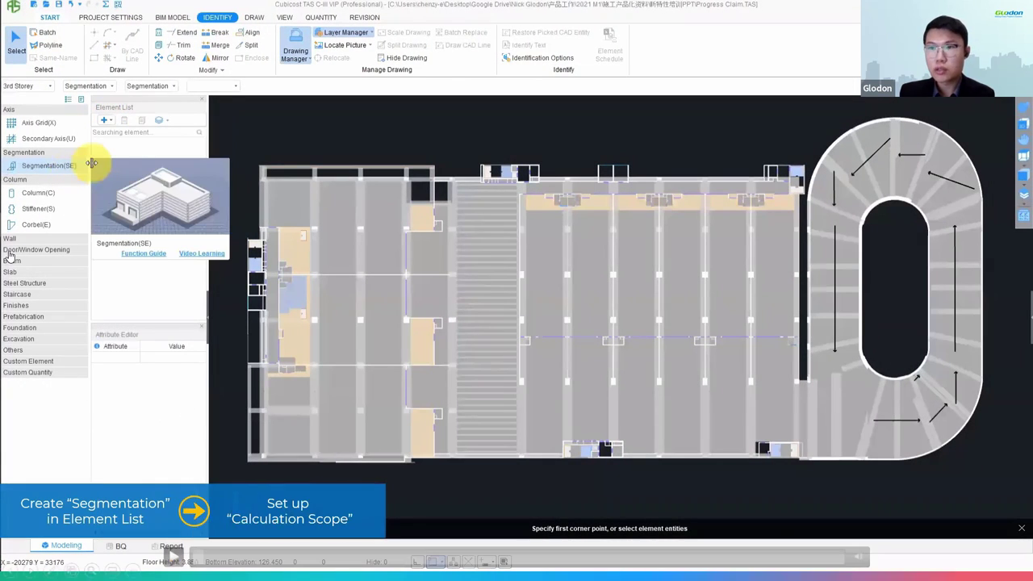
Step: Play the TAS demo and select the columns along the segmentation edge
left_click(173, 556)
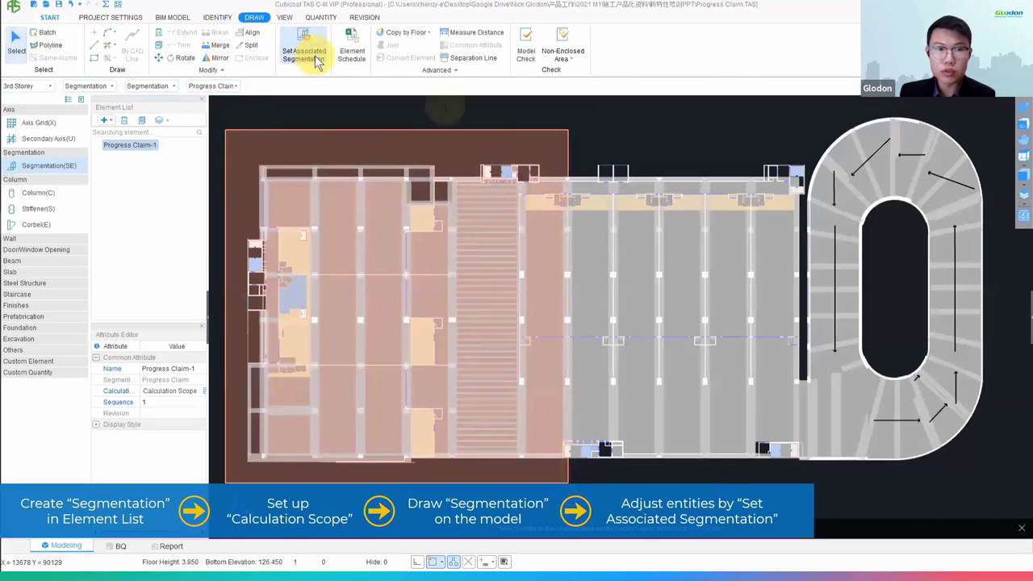
scroll(567, 180, "up", 5)
left_click(556, 156)
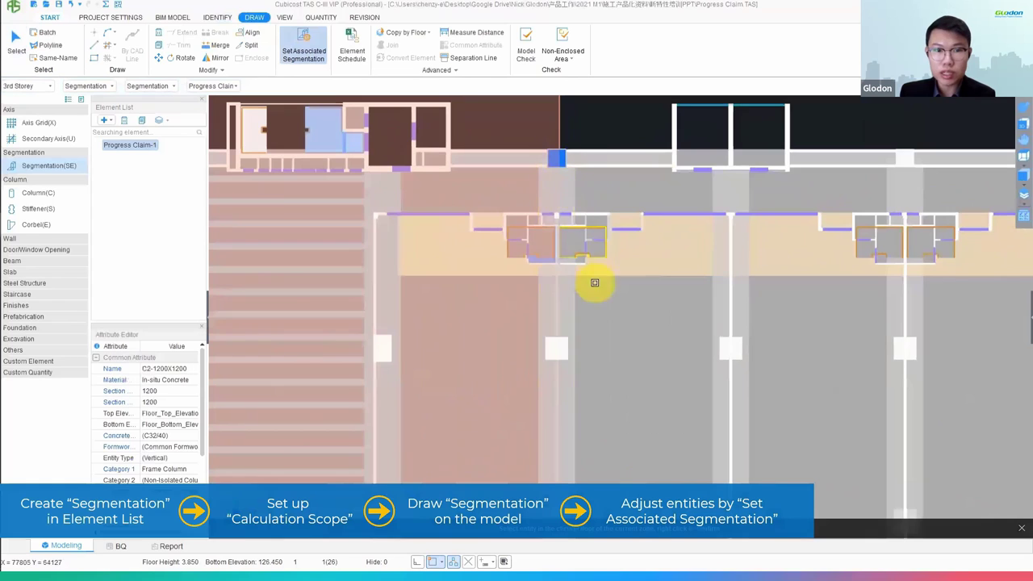
scroll(564, 339, "down", 3)
left_click(553, 335)
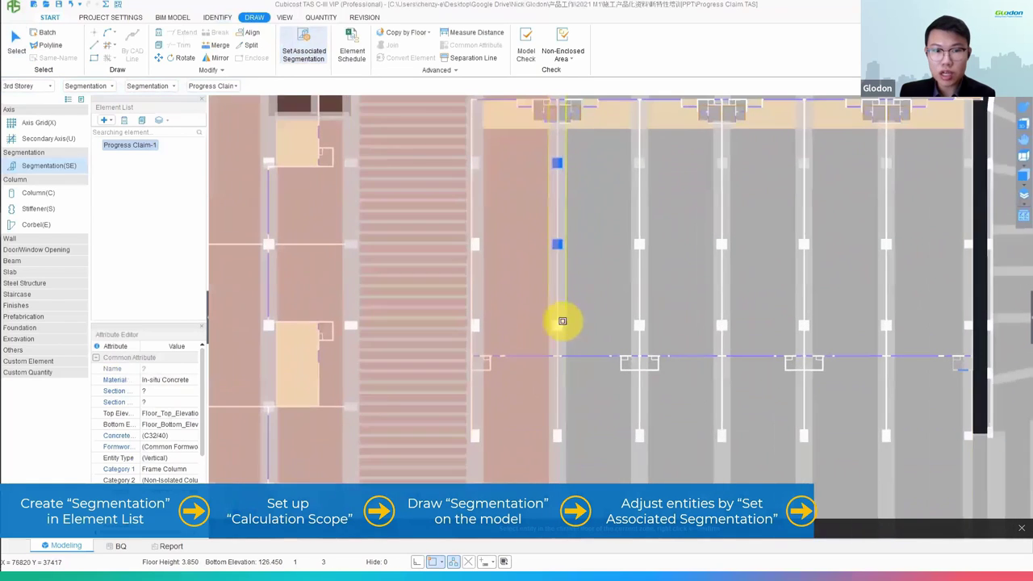
left_click(559, 325)
Step: Set the selected columns' associated segmentation and start a quantity calculation
scroll(565, 322, "down", 3)
right_click(569, 152)
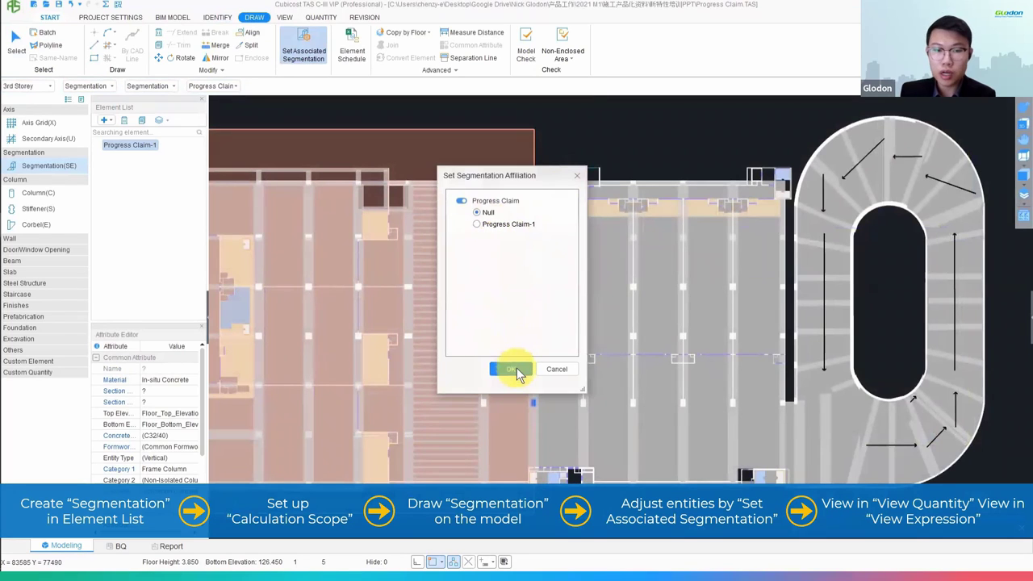
left_click(511, 369)
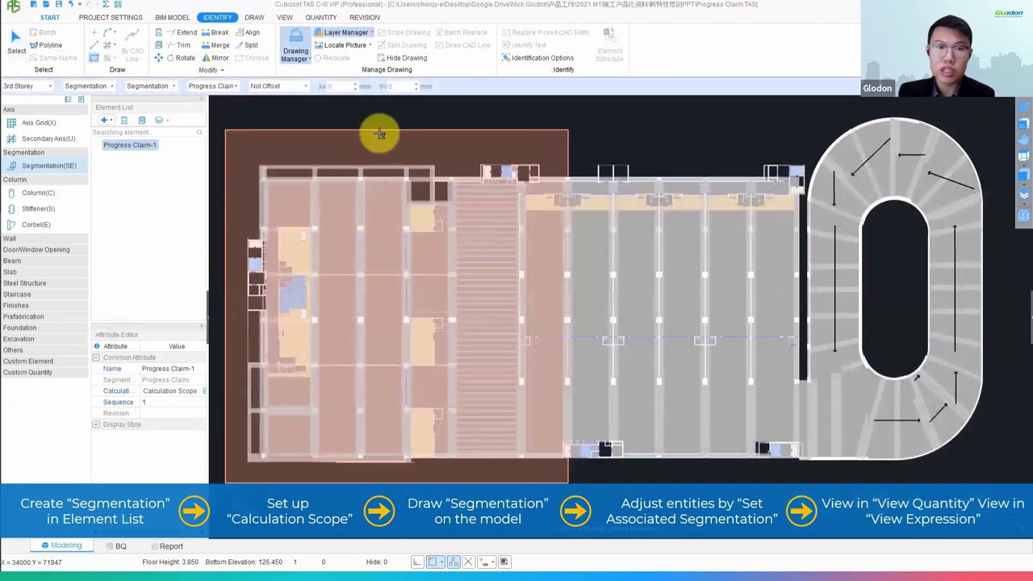
left_click(321, 17)
left_click(208, 47)
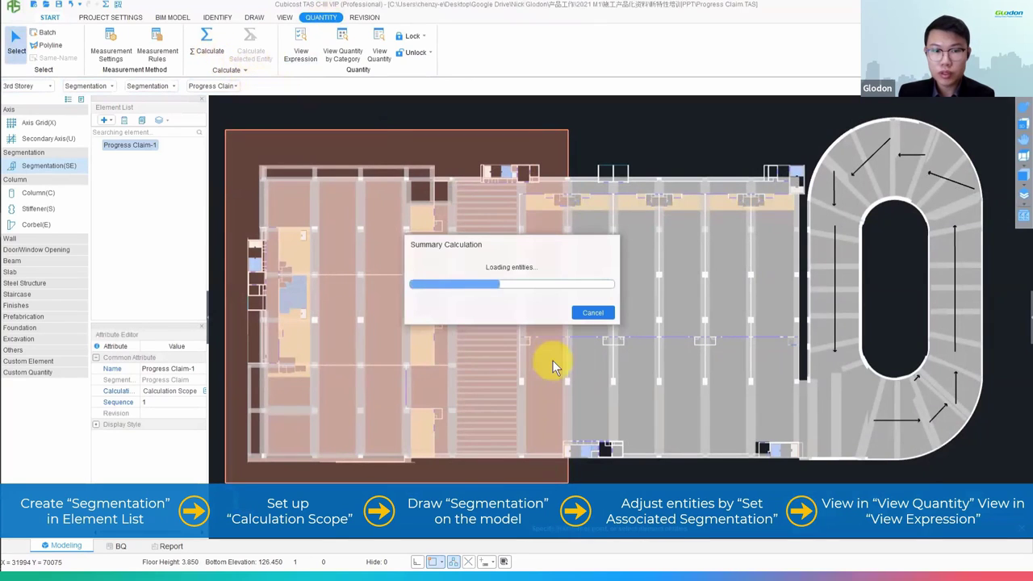
Step: View wall, curtain wall, beam and in-situ slab quantities inside the Progress Claim-1 segmentation
left_click(592, 312)
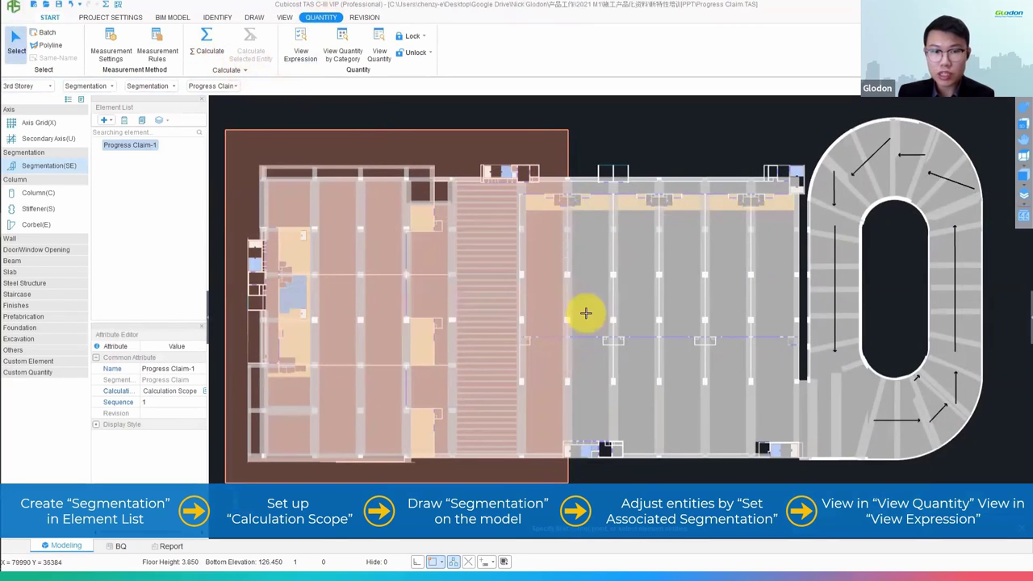
left_click(566, 154)
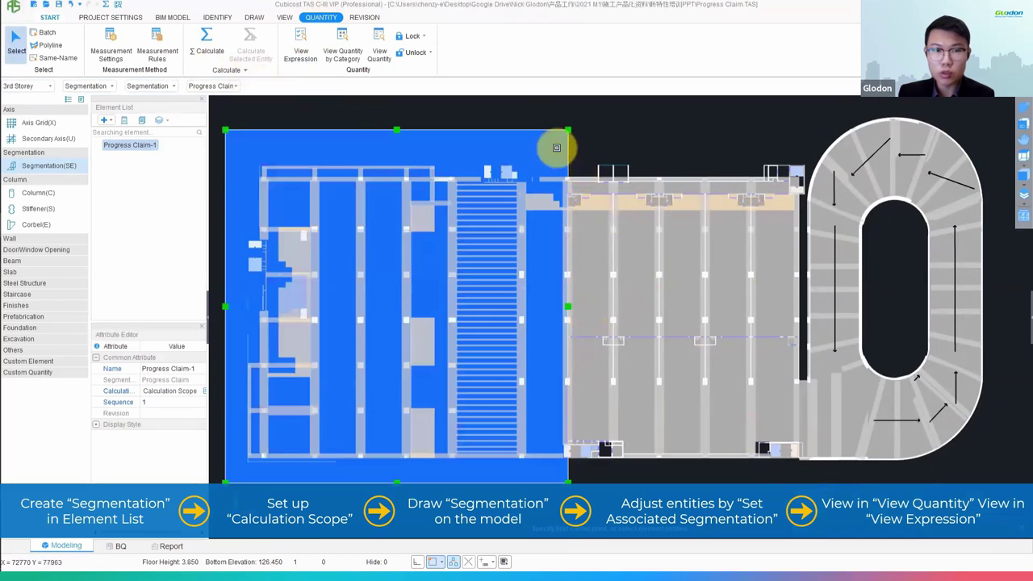
right_click(570, 151)
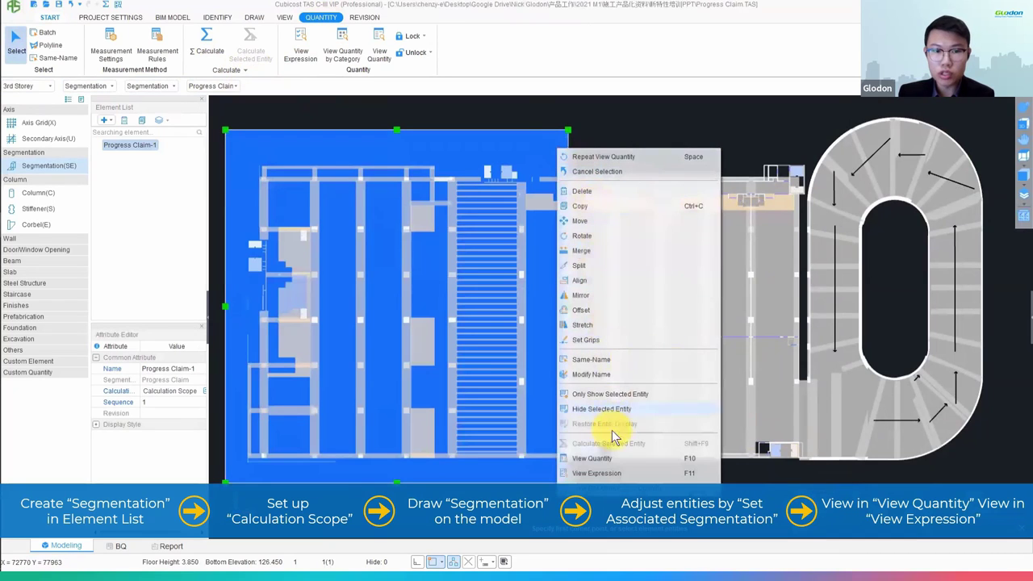
left_click(611, 458)
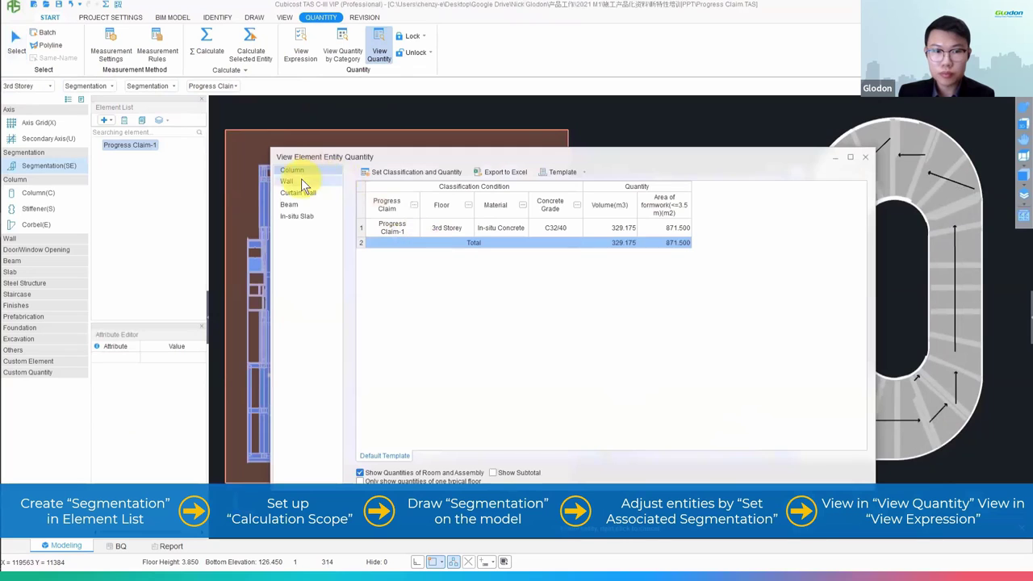
left_click(303, 185)
left_click(311, 196)
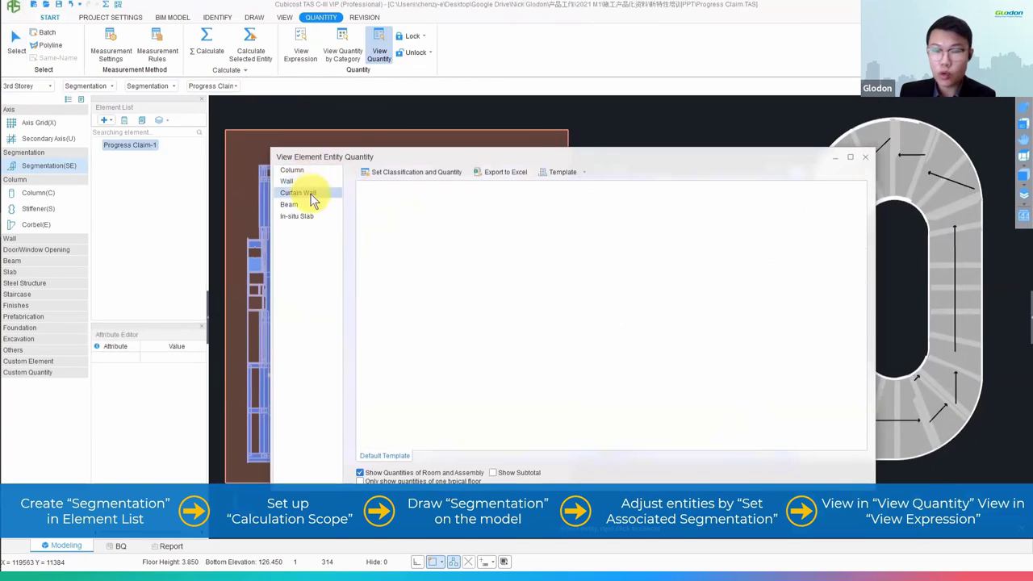
left_click(312, 207)
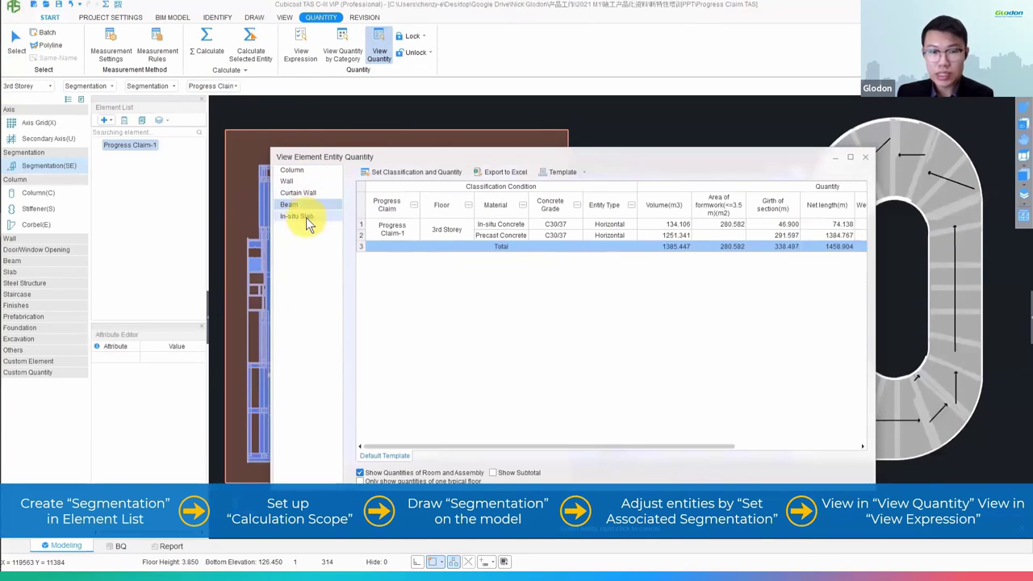
left_click(307, 217)
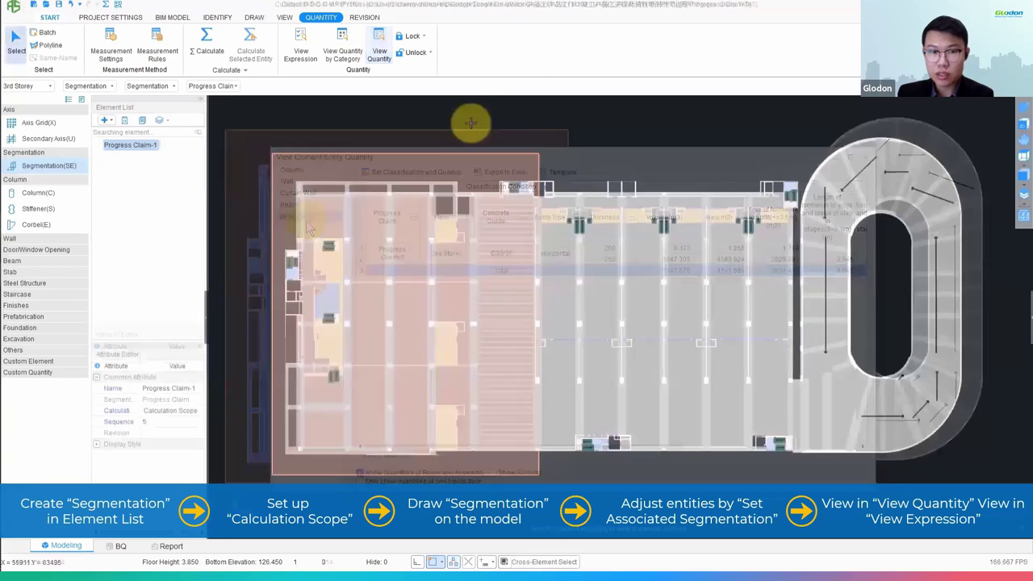
Step: Enable Use for Progress Claim in column quantity classification
left_click(343, 53)
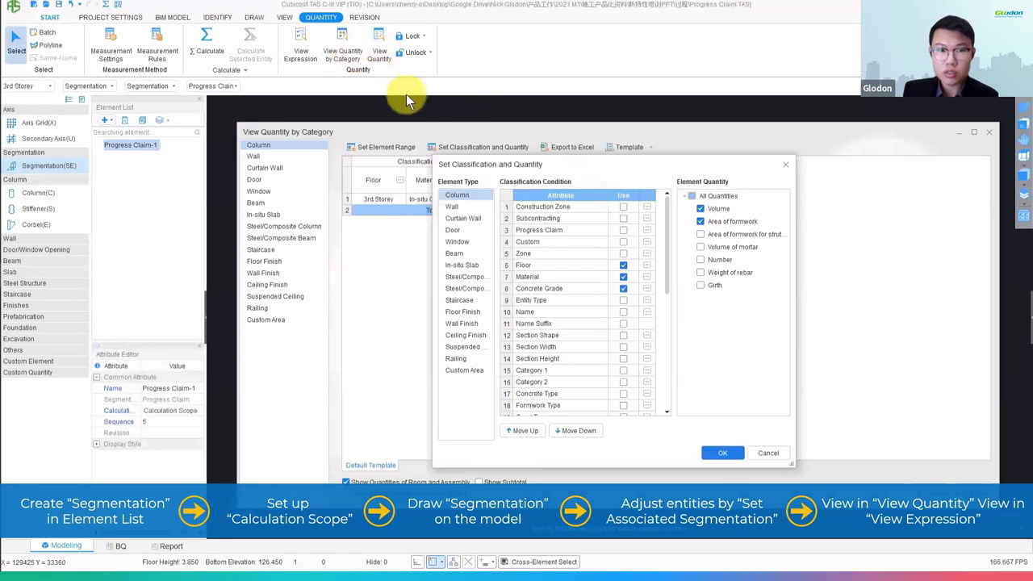
left_click(624, 230)
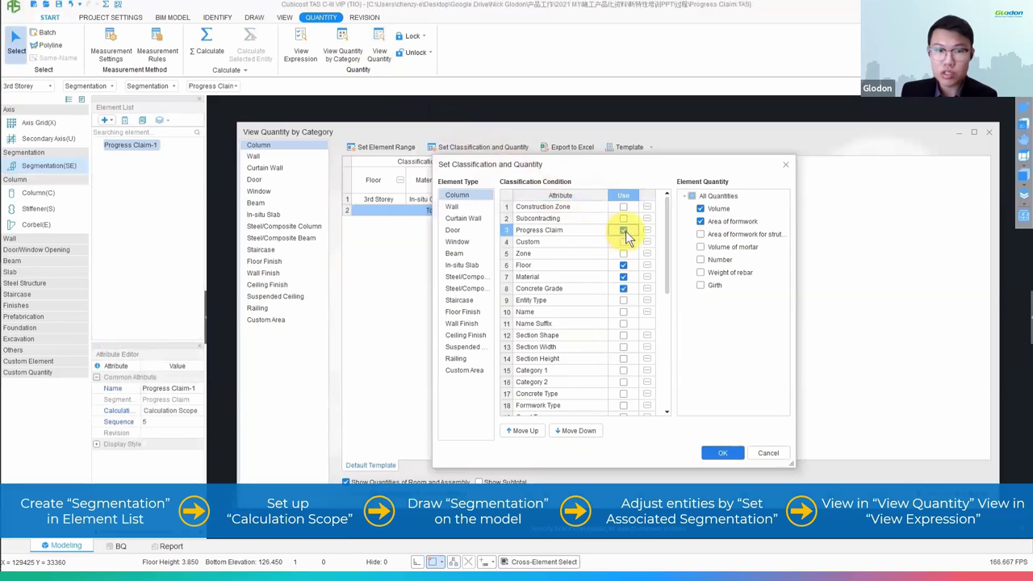
left_click(718, 453)
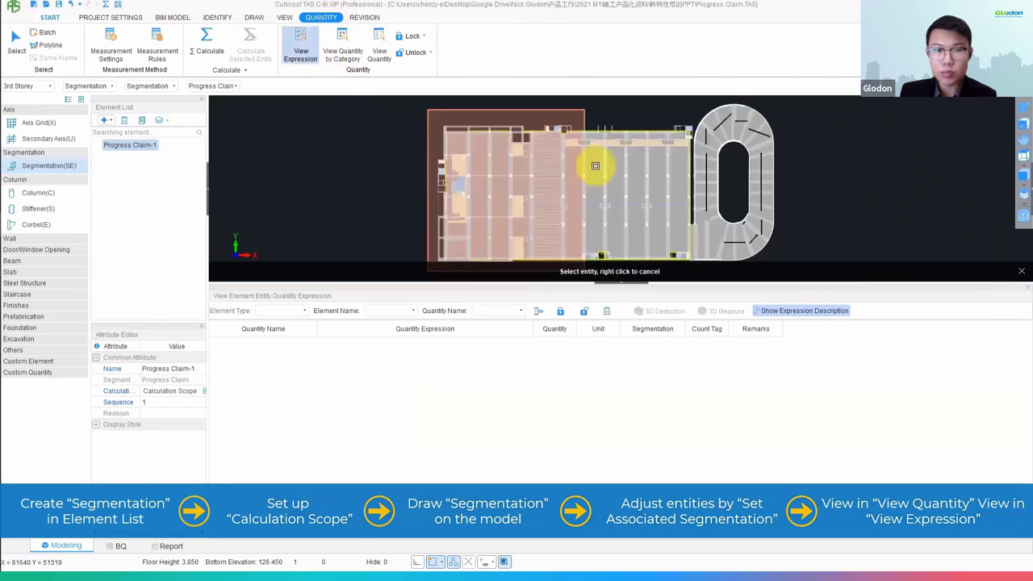
Step: Show the 250 mm slab's quantity expressions and scroll to the 57% Progress Claim-1 rows
left_click(595, 166)
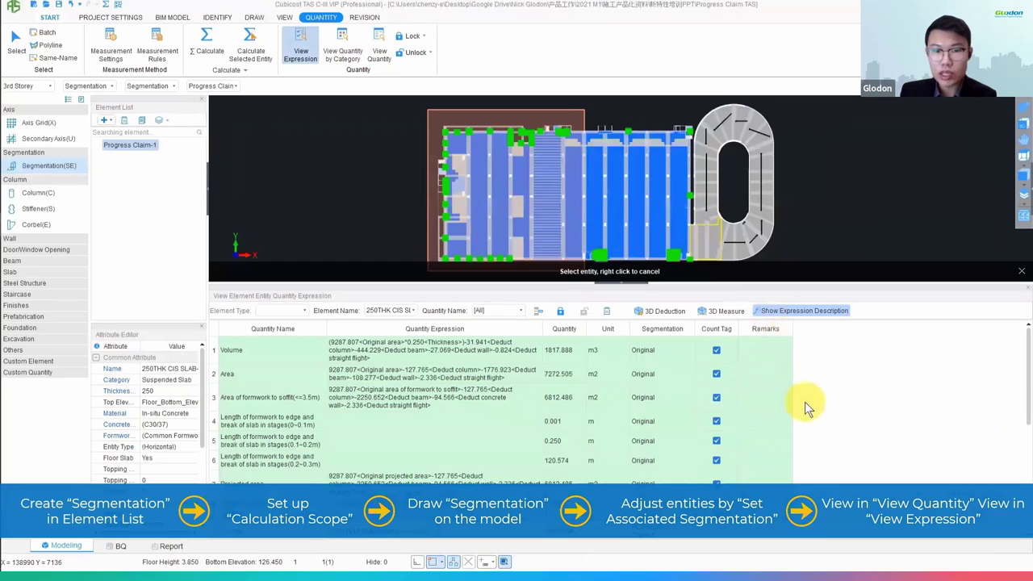
scroll(808, 409, "down", 1)
scroll(808, 410, "down", 2)
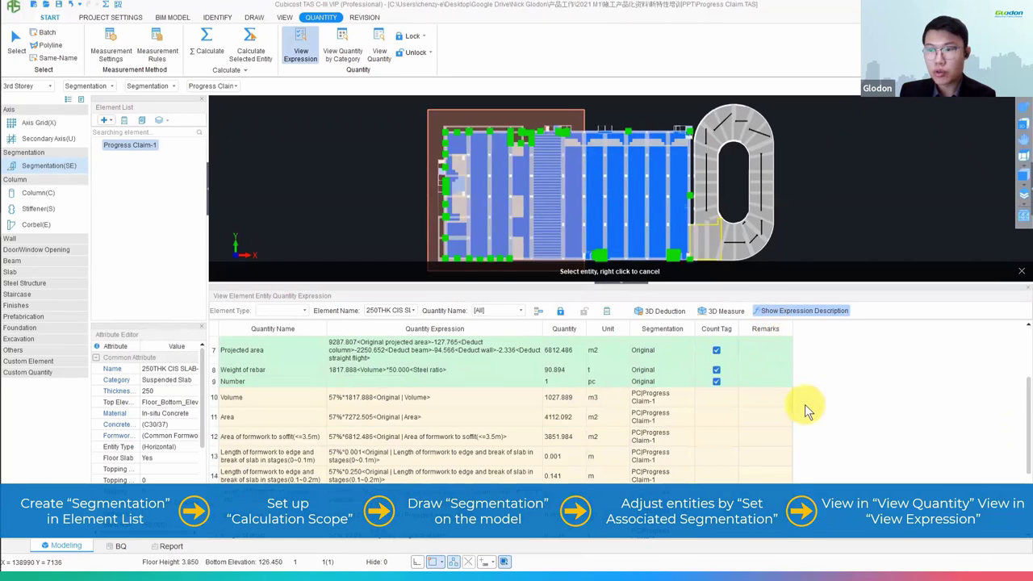
scroll(808, 410, "down", 1)
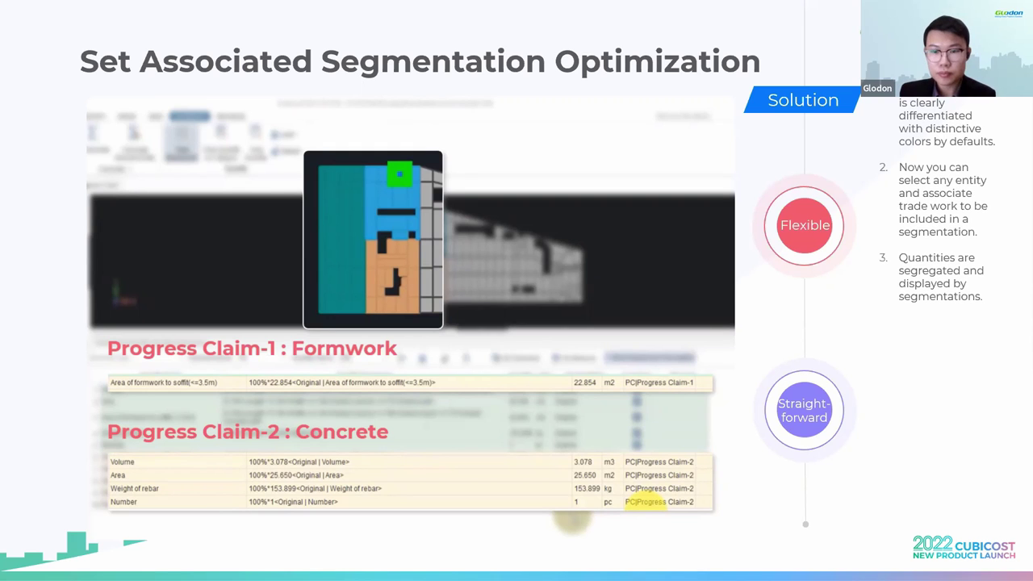
Step: Advance the presentation to the Set Associated Segmentation Optimization slide
key("Right")
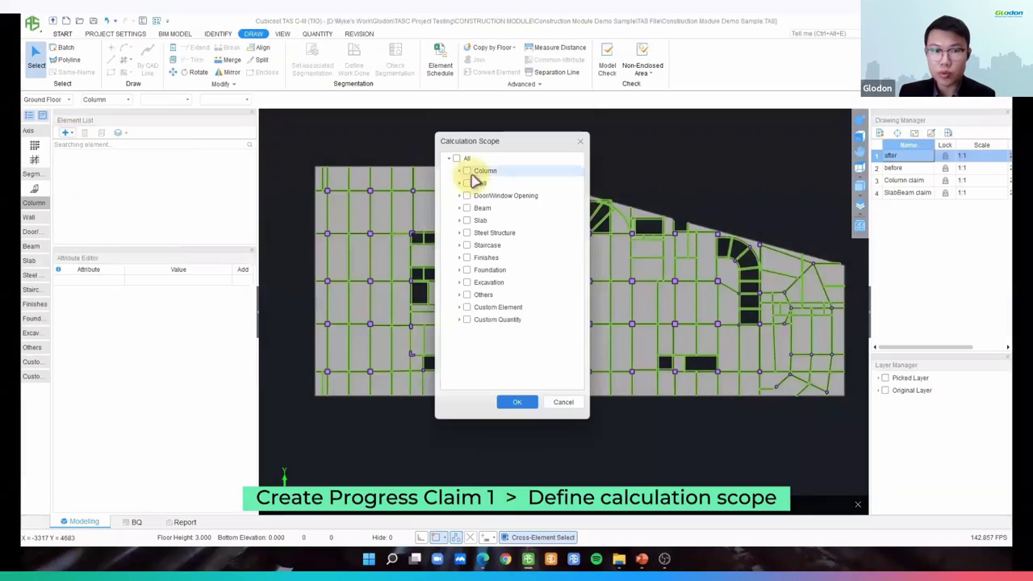
Step: Limit Progress Claim-1's calculation scope to Column, Beam and Slab, then load the Column claim drawing
left_click(467, 171)
left_click(467, 208)
left_click(466, 220)
left_click(525, 400)
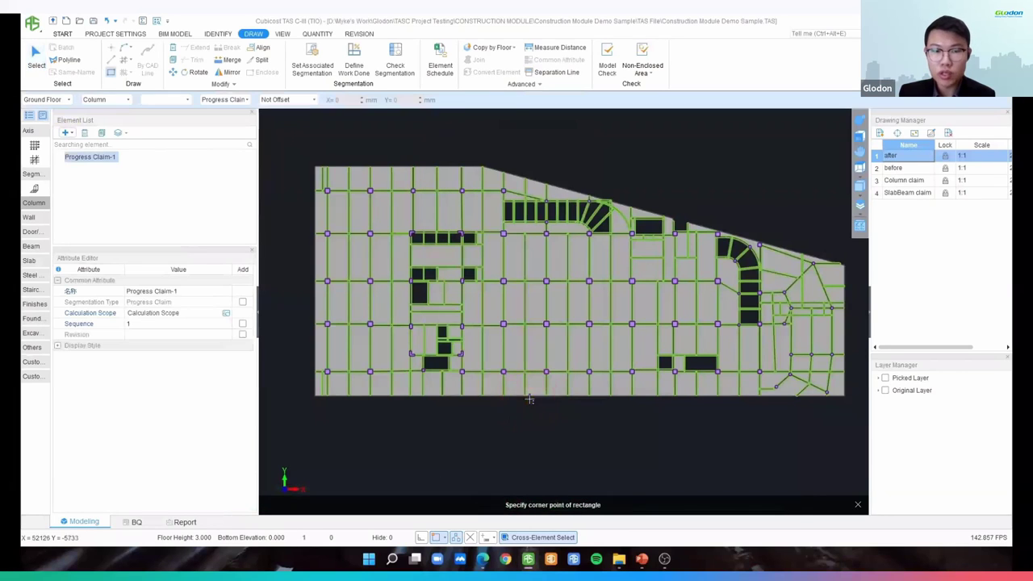
left_click(901, 185)
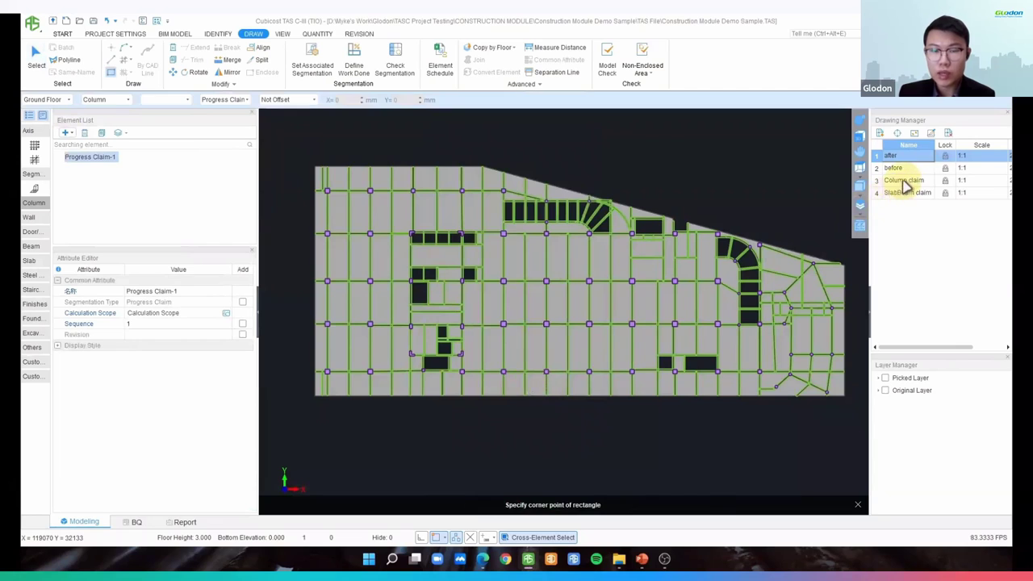
double_click(904, 180)
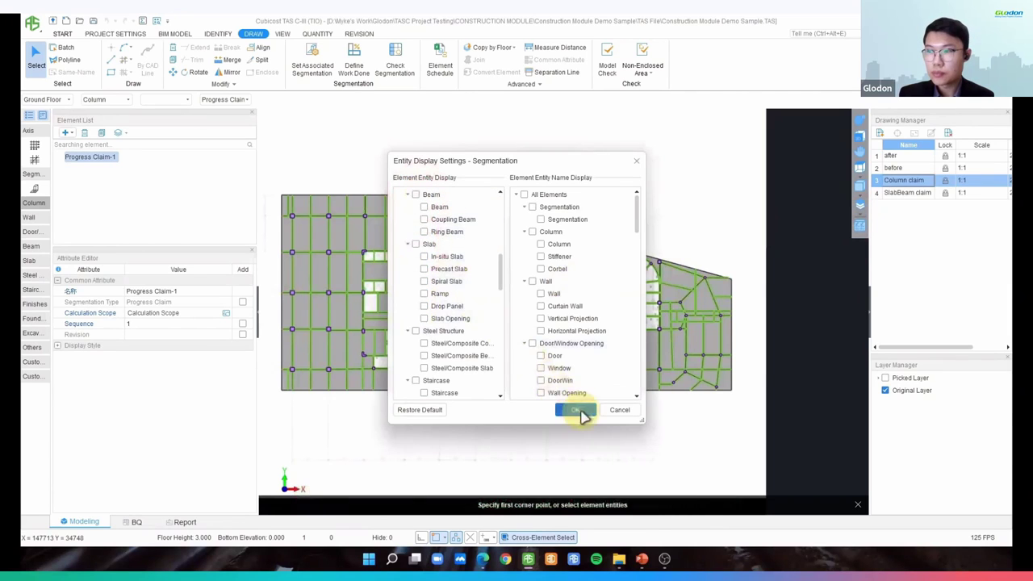
Step: Associate the left columns' formwork and concrete, and the other columns' formwork, with Progress Claim-1
left_click_drag(307, 227, 428, 380)
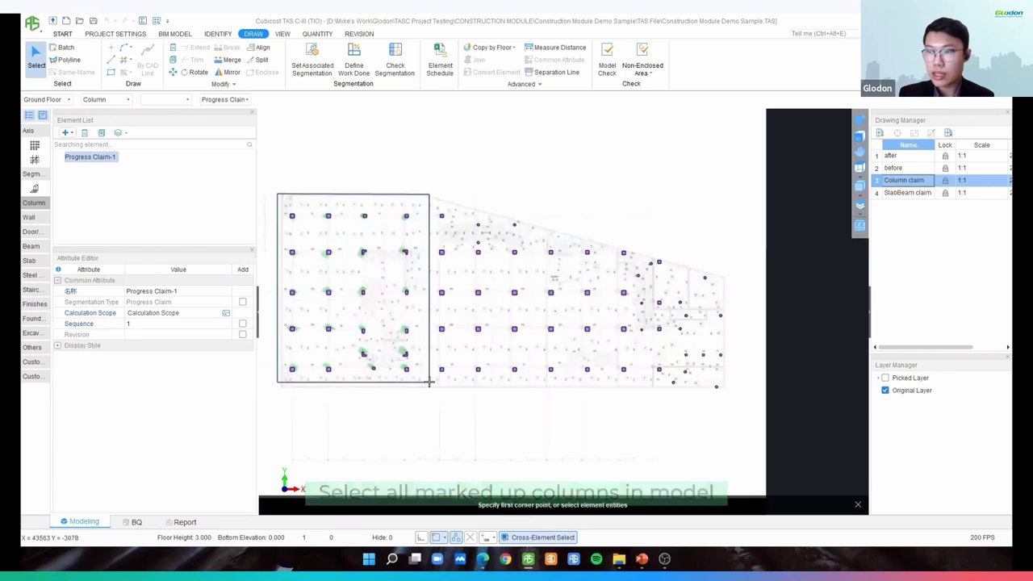
left_click(312, 69)
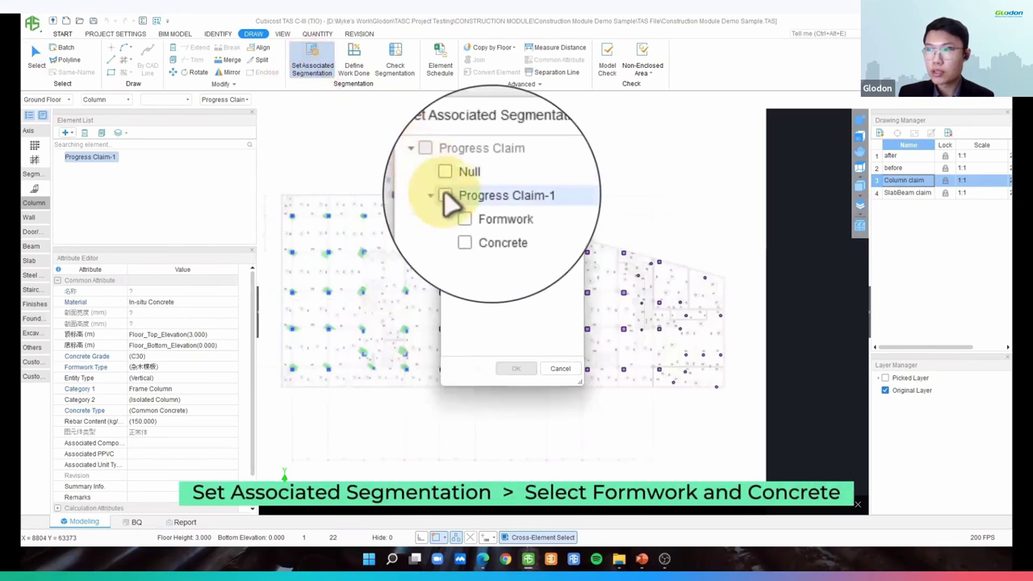
left_click(467, 216)
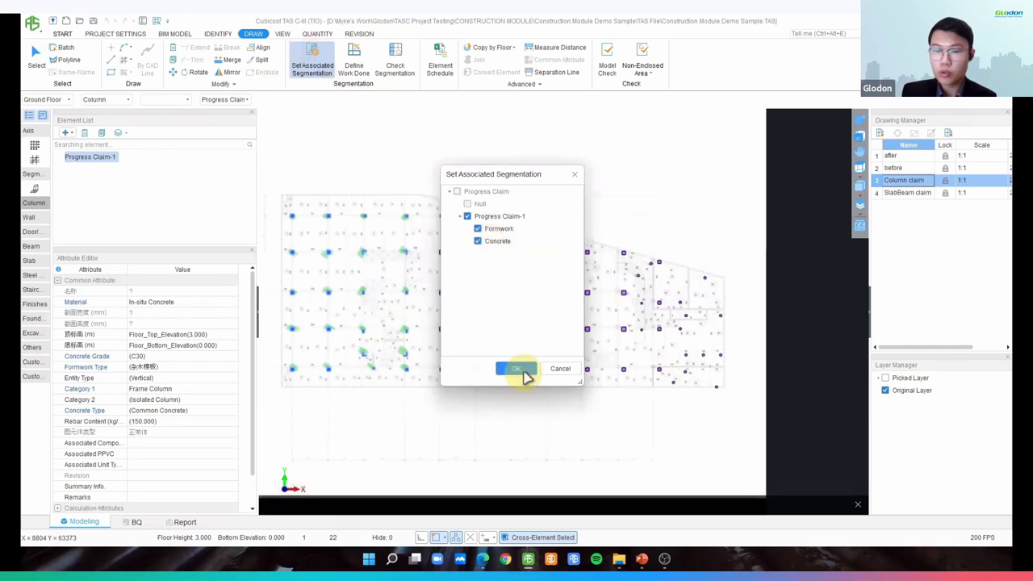
left_click(520, 370)
left_click_drag(432, 207, 725, 394)
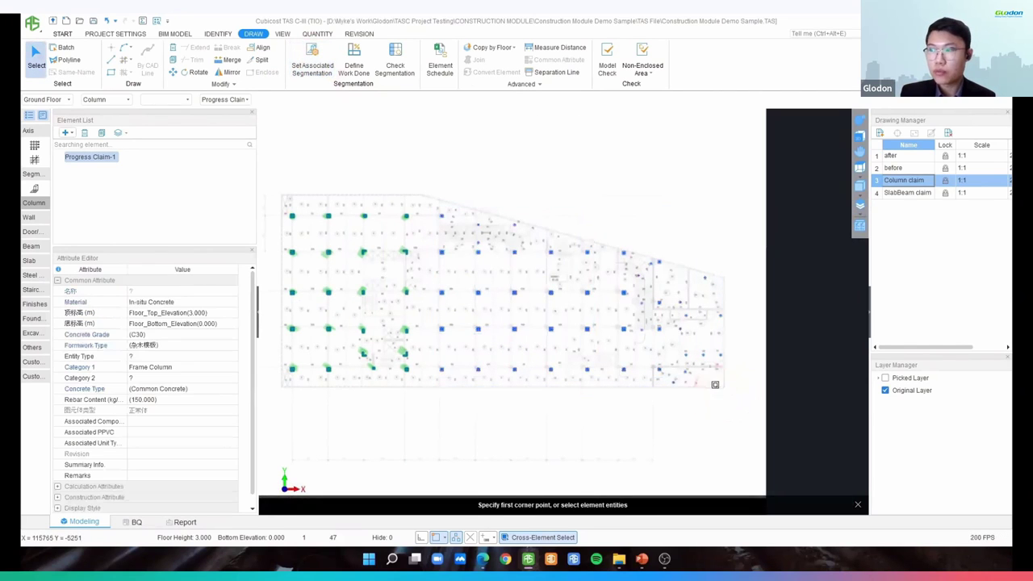
left_click(311, 64)
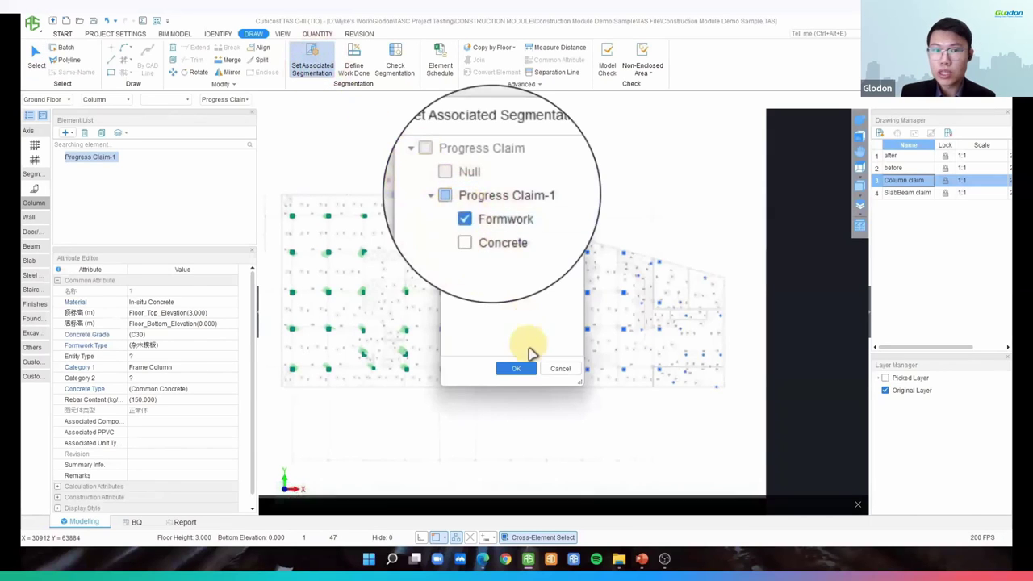
left_click(520, 368)
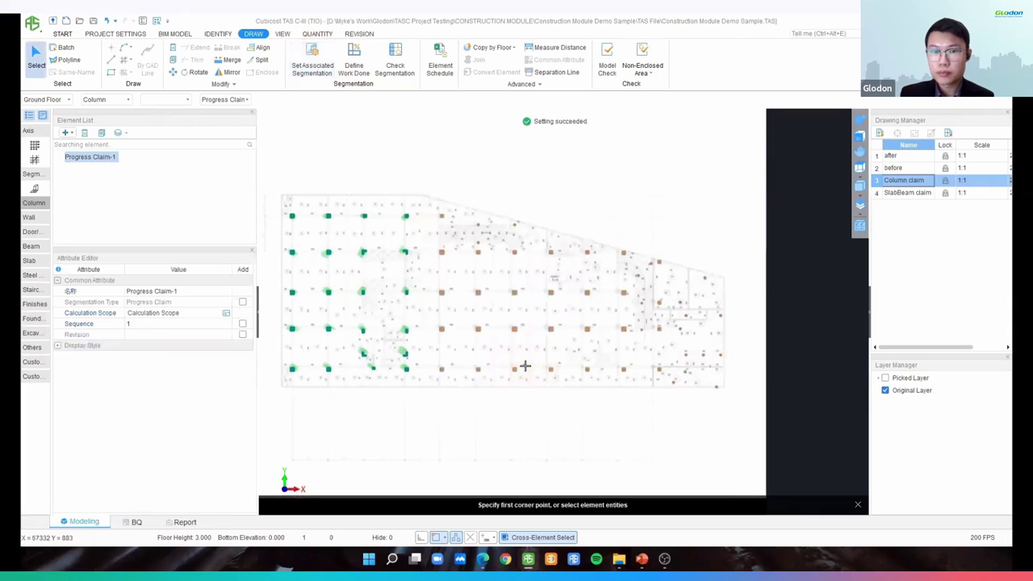
Step: Load the SlabBeam claim mark-up drawing and display beam entities on the canvas
left_click(894, 197)
left_click(860, 224)
left_click(415, 343)
left_click(575, 409)
Step: Assign left slabs' formwork and concrete, and right slabs' and beams' formwork, to Progress Claim-1
left_click_drag(358, 162, 542, 388)
left_click(311, 63)
left_click(468, 216)
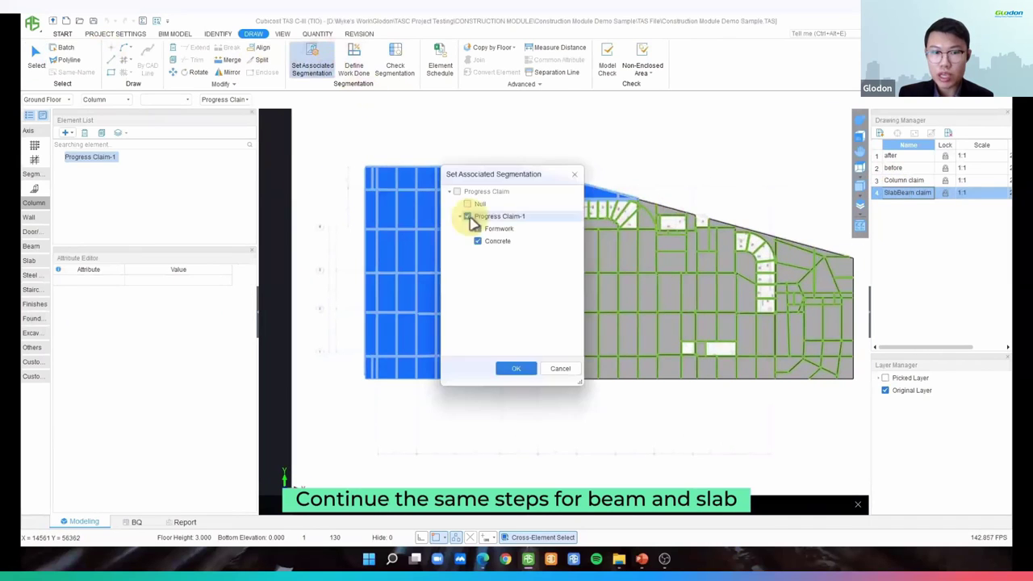
left_click(515, 368)
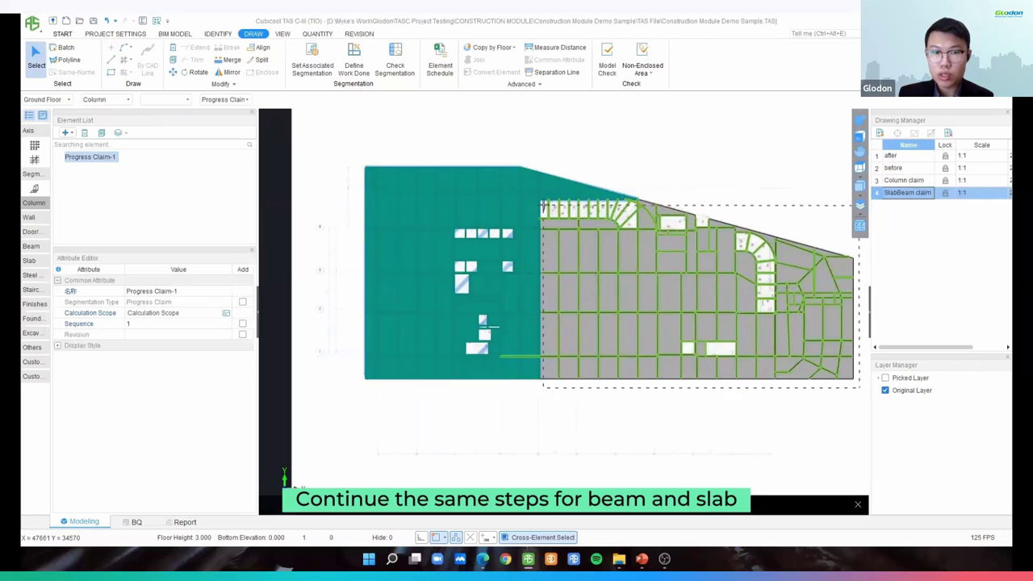
left_click_drag(543, 206, 543, 206)
left_click(311, 63)
left_click(470, 218)
left_click(516, 367)
left_click(857, 229)
left_click(575, 405)
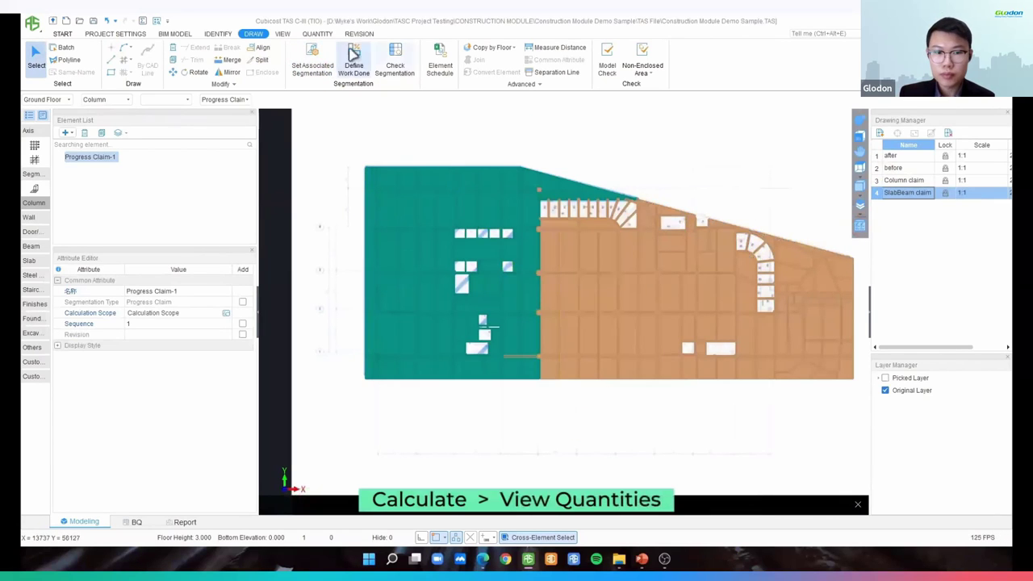
Step: Run a summary quantity calculation for the Ground Floor
left_click(317, 33)
left_click(218, 58)
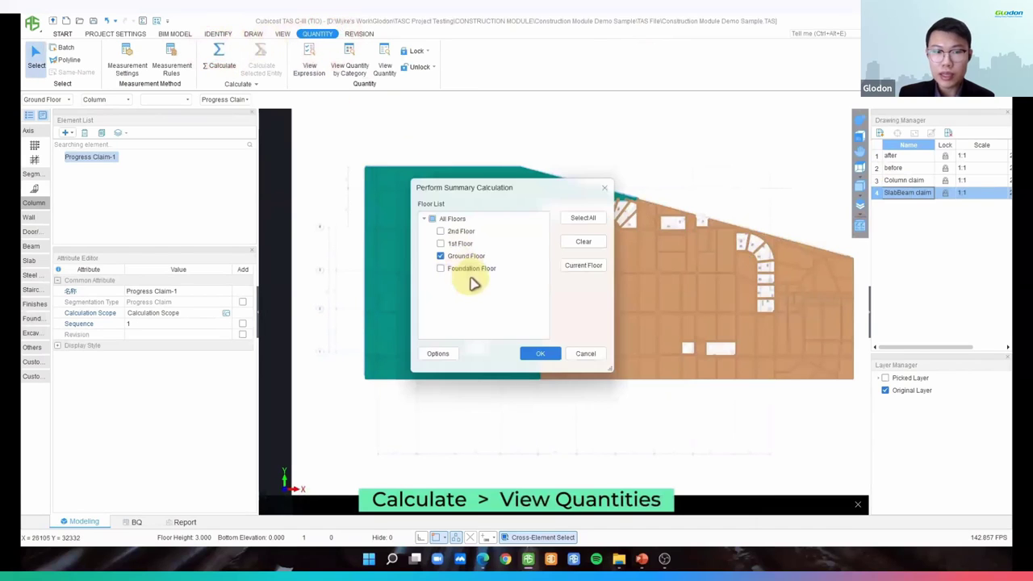
left_click(541, 355)
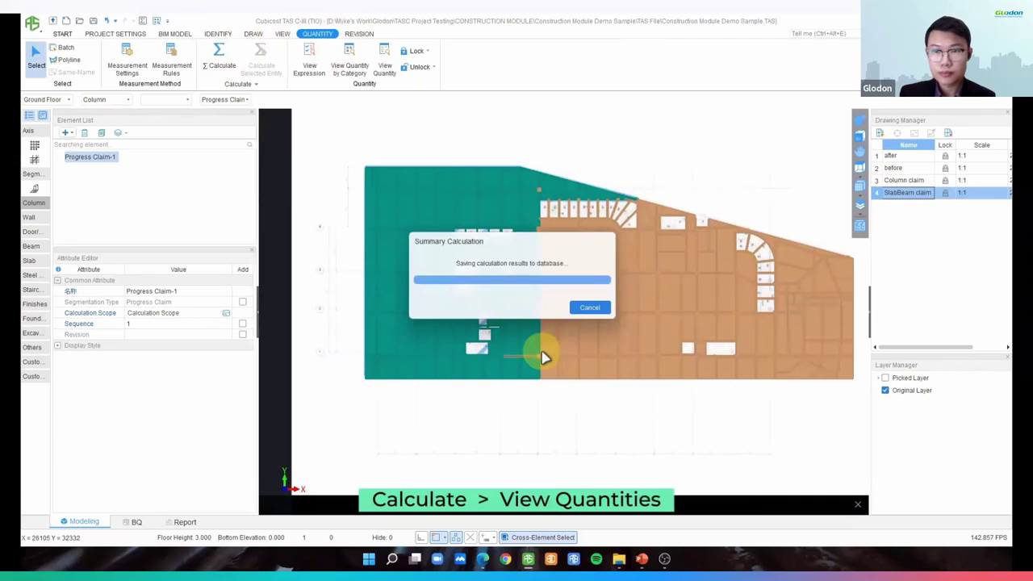
left_click(583, 307)
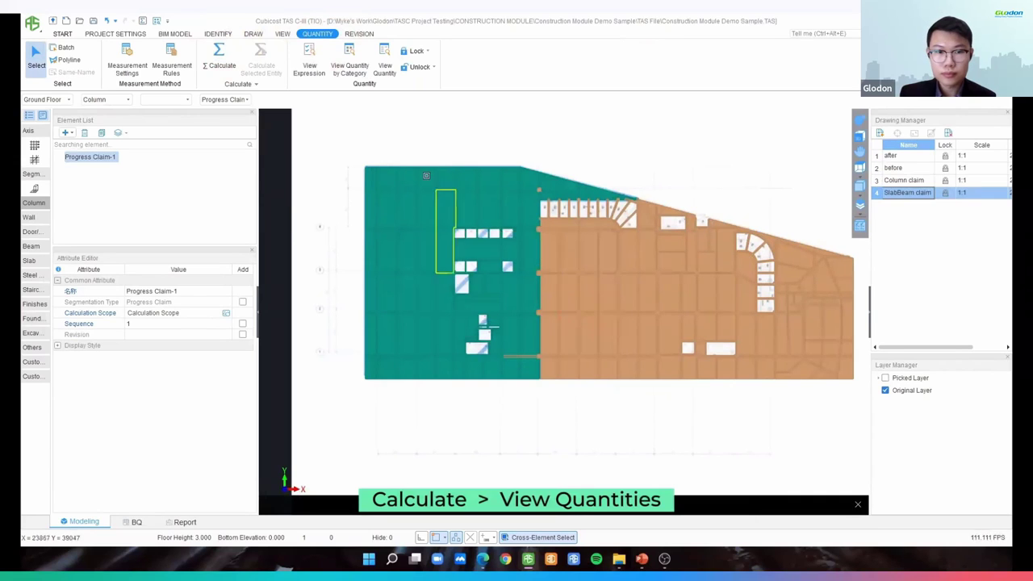
Step: Inspect the quantity expressions of a teal slab and an orange-area slab for Progress Claim-1 rows
left_click(309, 64)
scroll(549, 140, "up", 2)
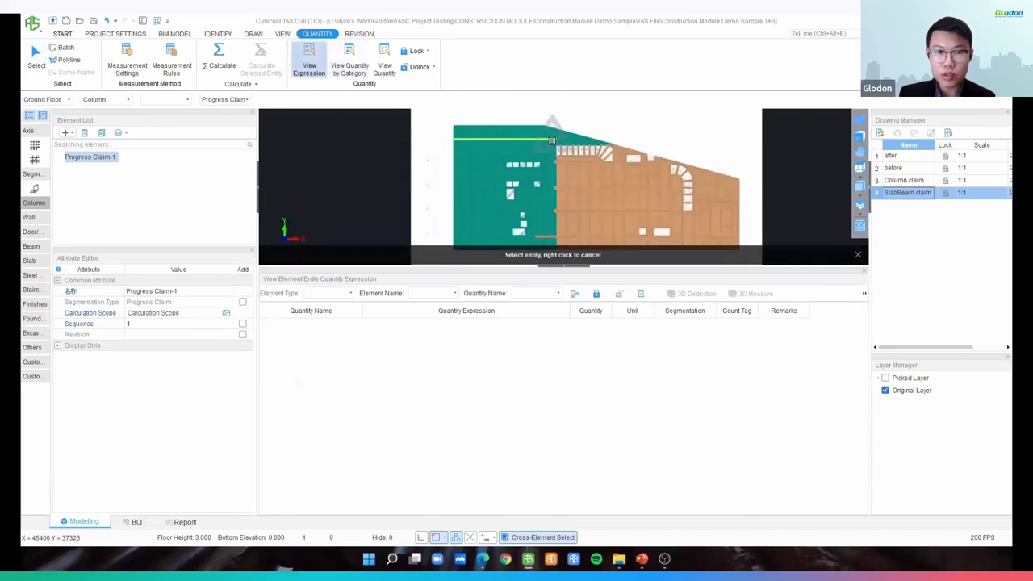
left_click(548, 154)
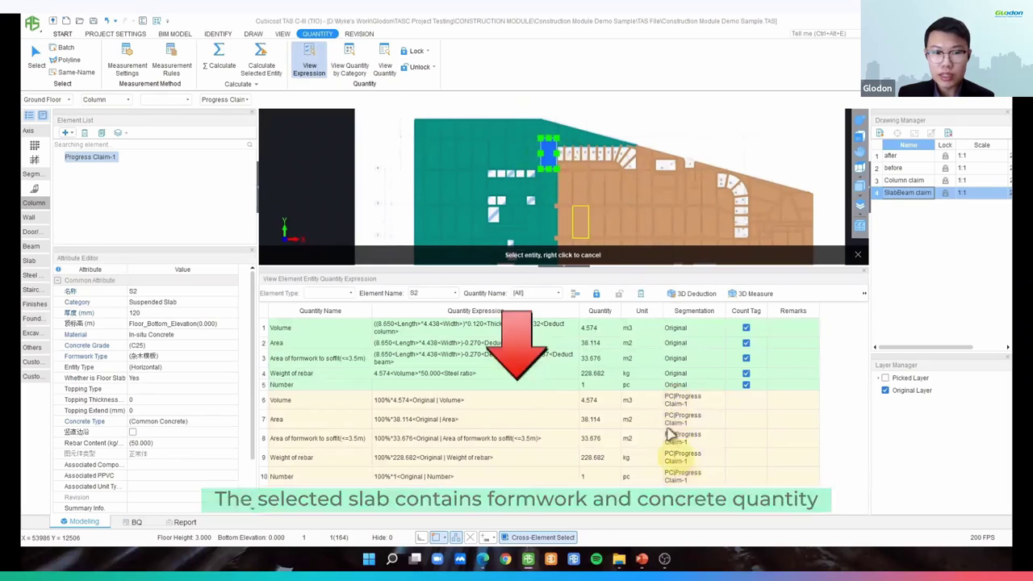
left_click(565, 184)
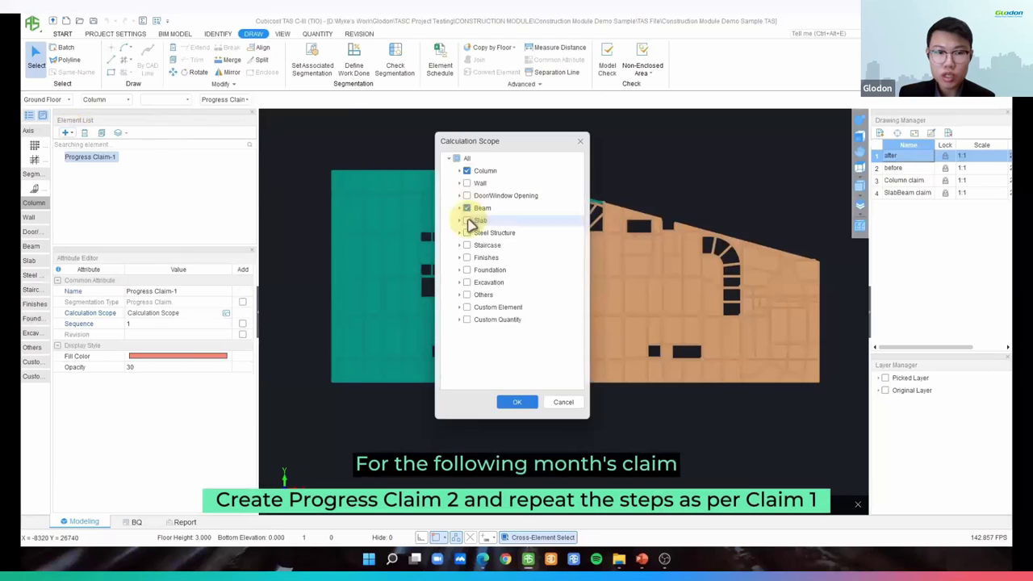
Step: Create Progress Claim-2, show only columns, and assign the remaining columns' concrete to it
left_click(178, 356)
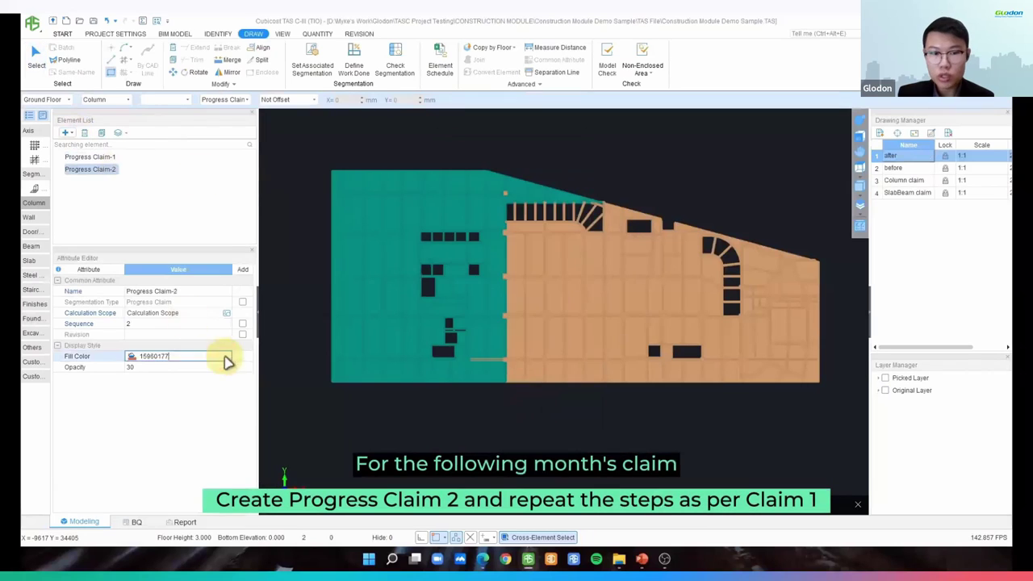
left_click(859, 226)
scroll(424, 295, "down", 1)
left_click(411, 320)
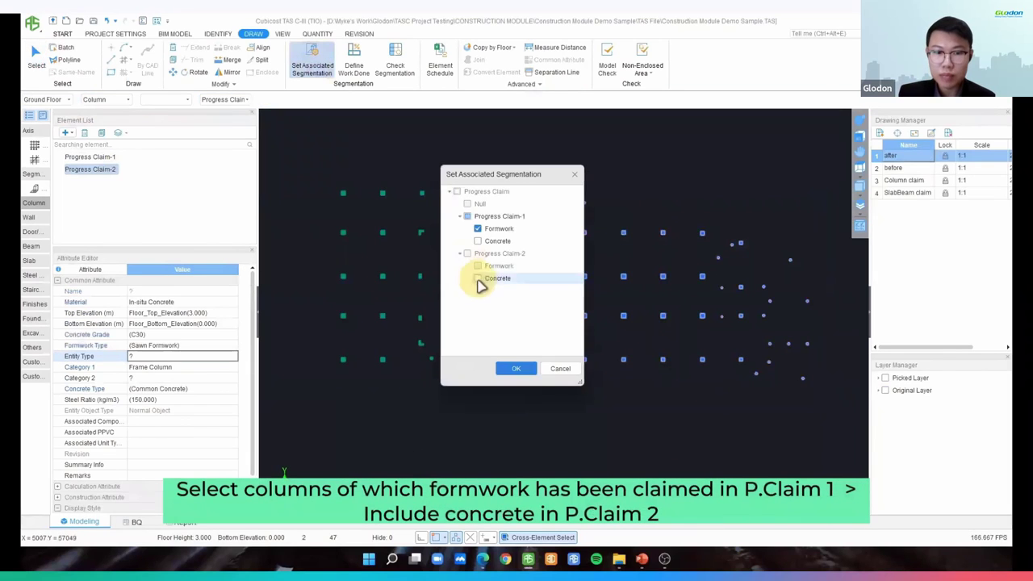
left_click(473, 276)
left_click(516, 364)
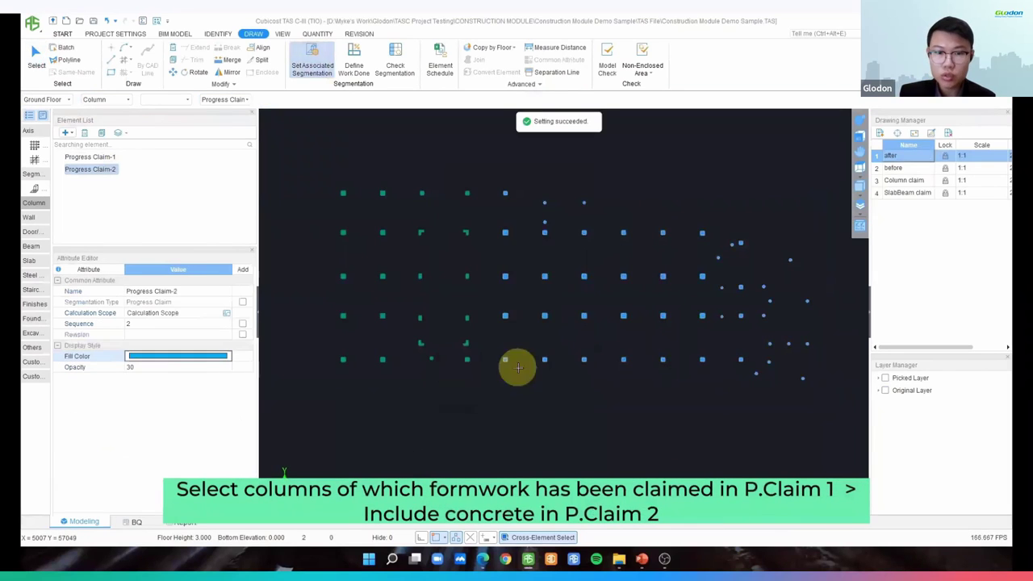
Step: Redisplay slabs and associate the right-side slabs with Progress Claim-2
left_click(859, 225)
left_click(415, 269)
scroll(411, 298, "down", 5)
left_click(572, 406)
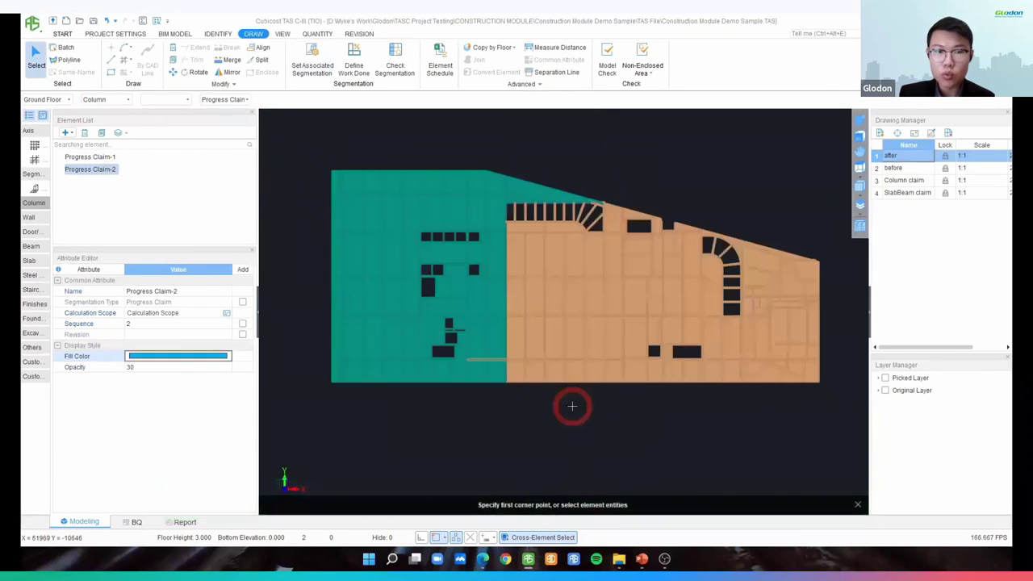
left_click(509, 213)
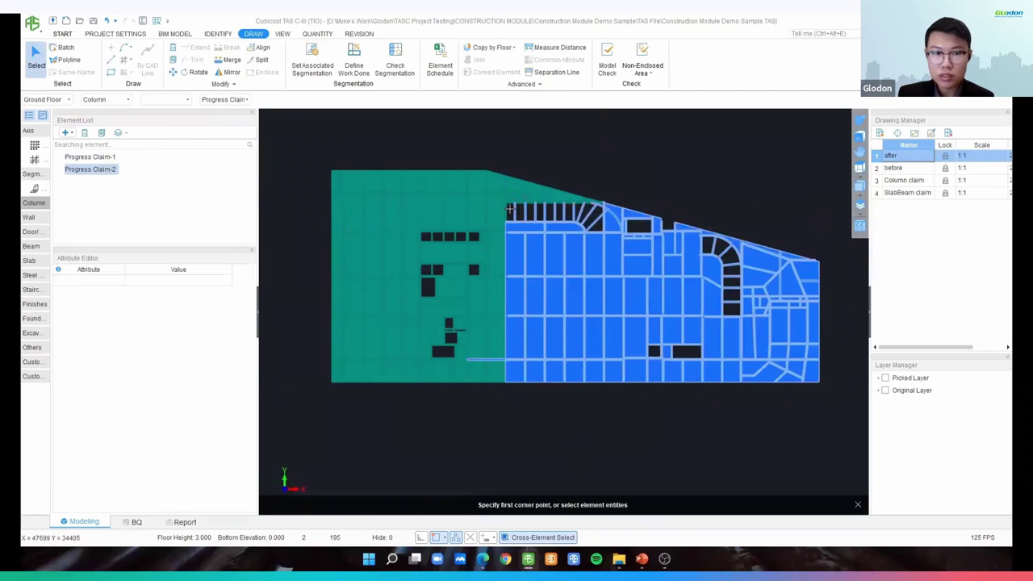
left_click(312, 64)
left_click(491, 297)
left_click(517, 366)
Step: Recalculate quantities and switch to the per-entity View Expression mode
left_click(317, 33)
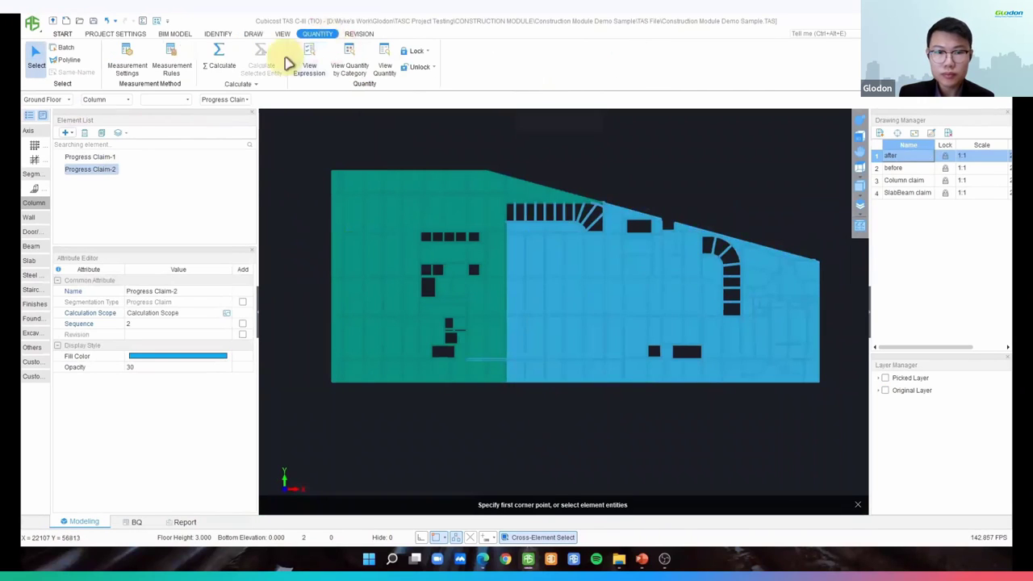
left_click(219, 60)
left_click(309, 61)
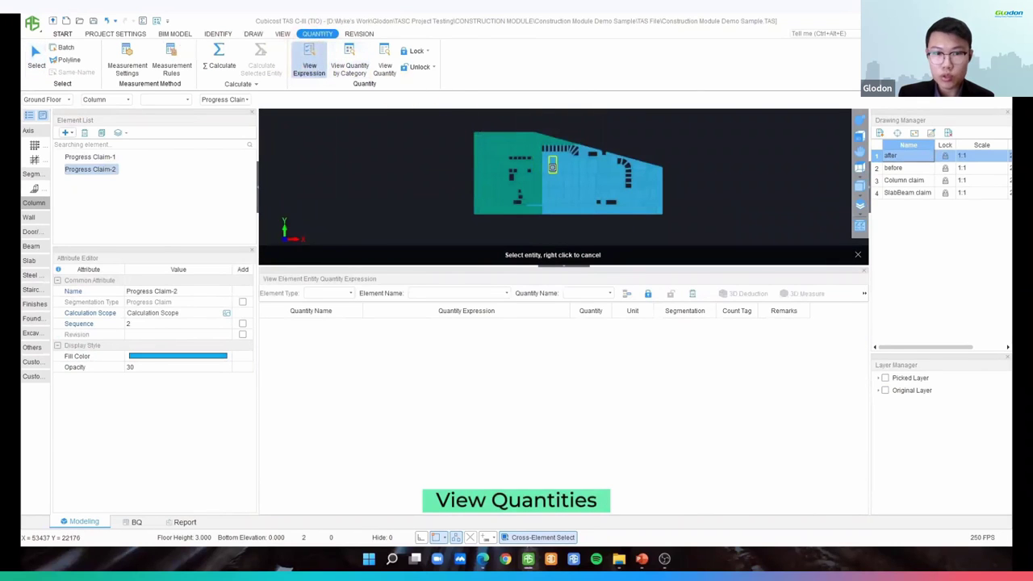
Step: Check a slab's expressions, then list quantities by category for all floors in an enlarged window
left_click(552, 166)
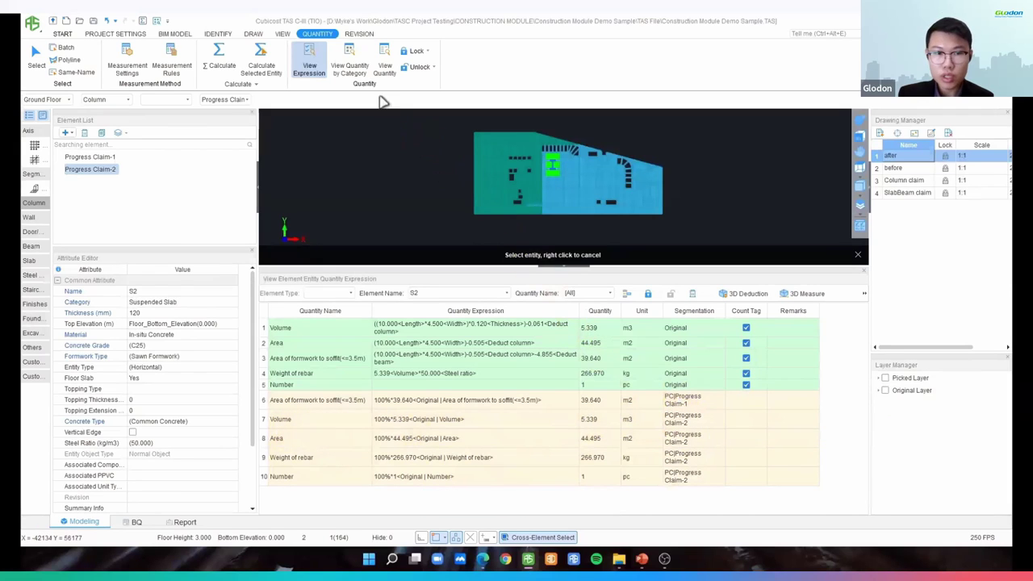
left_click(349, 69)
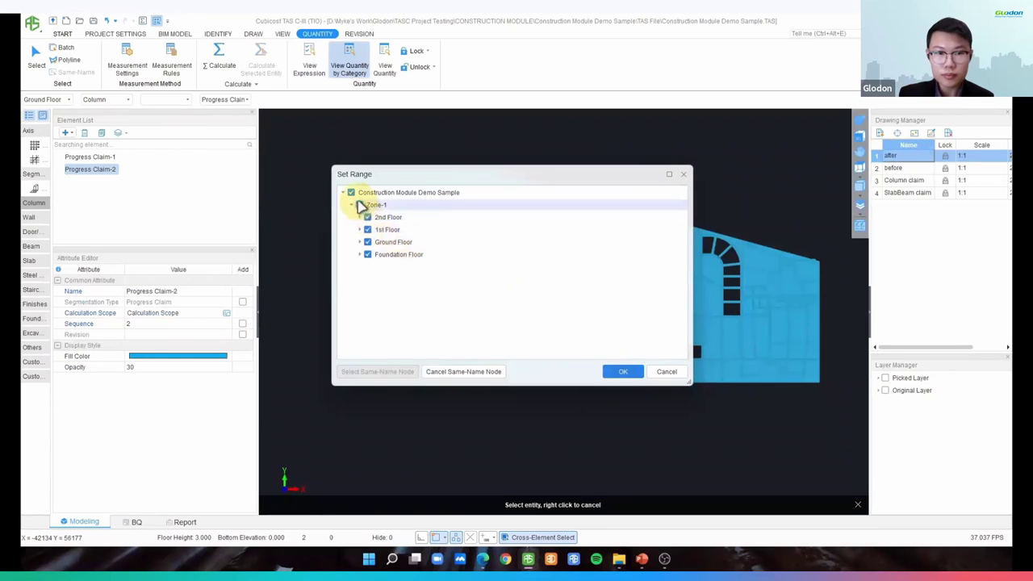
left_click(616, 373)
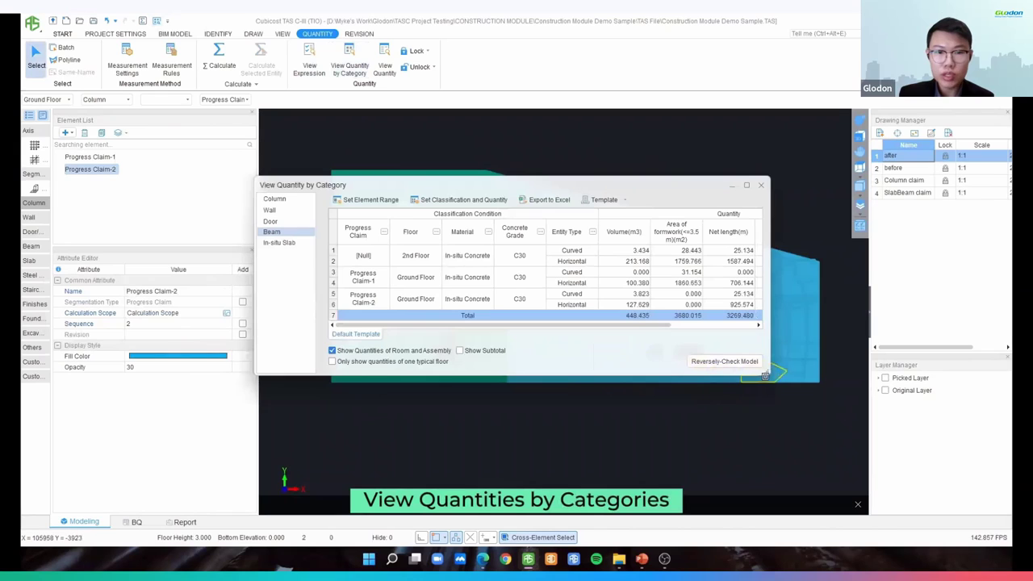
left_click_drag(768, 372, 776, 468)
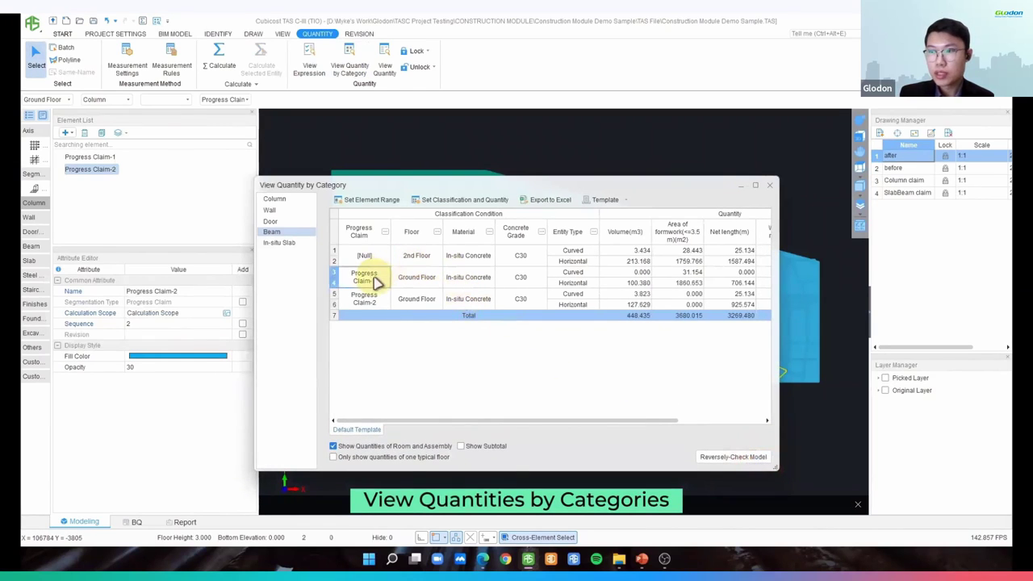
left_click_drag(650, 416, 684, 424)
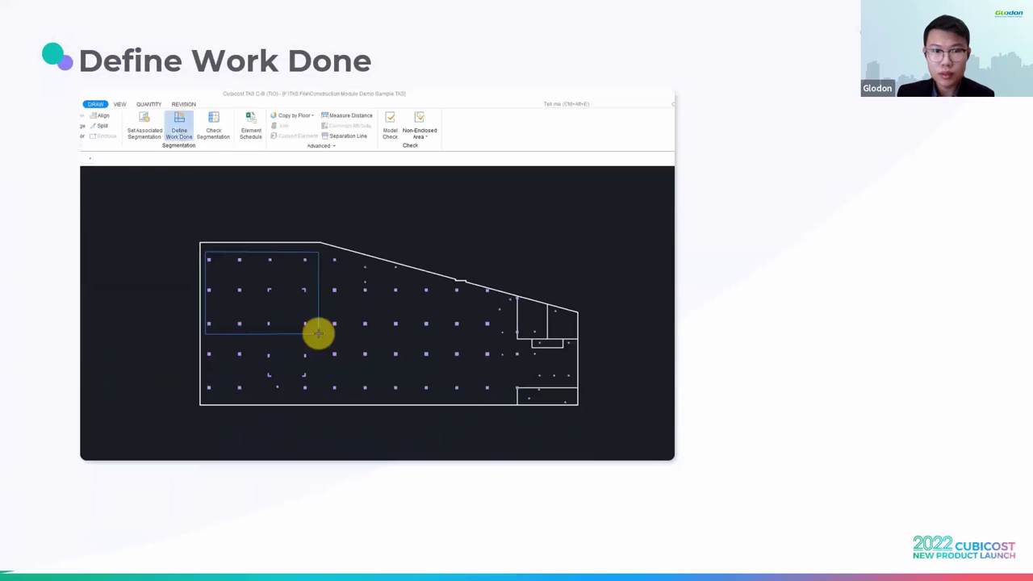
Step: Step through the Define Work Done slides to the 30% PC-JAN / 70% Null example
left_click(318, 332)
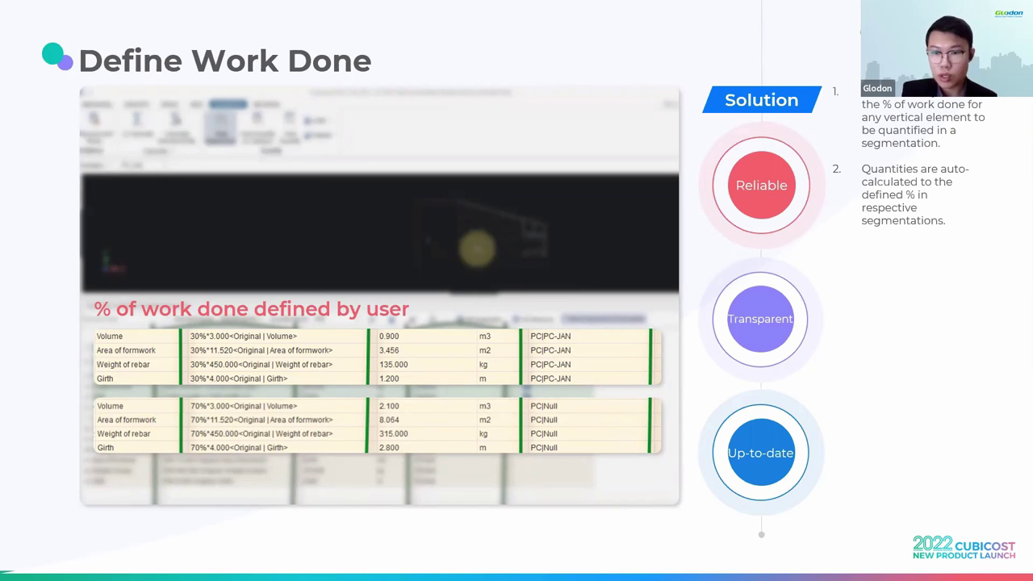
key("Right")
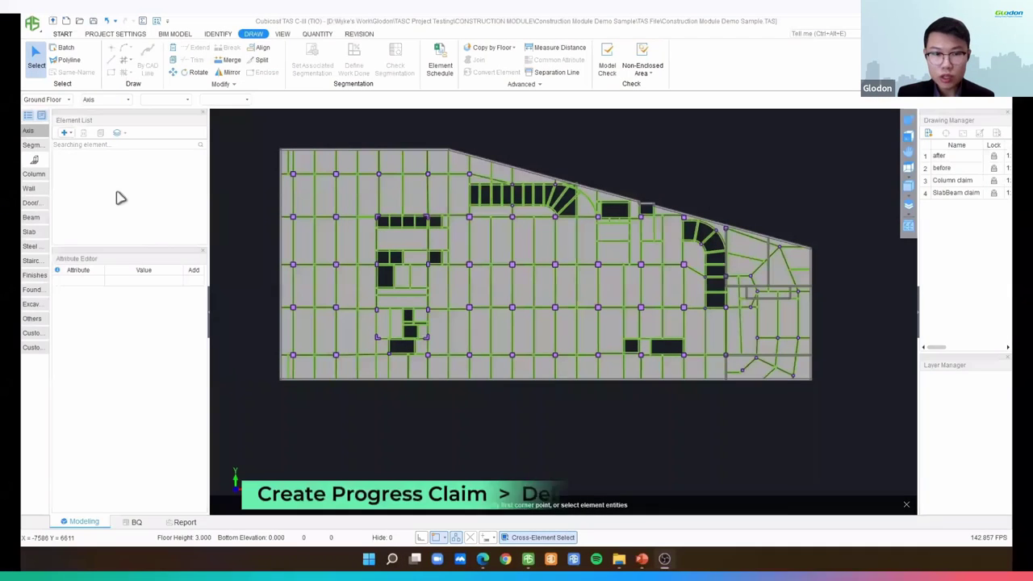
Step: Add a new progress claim segmentation with its calculation scope set to All
left_click(65, 133)
left_click(87, 218)
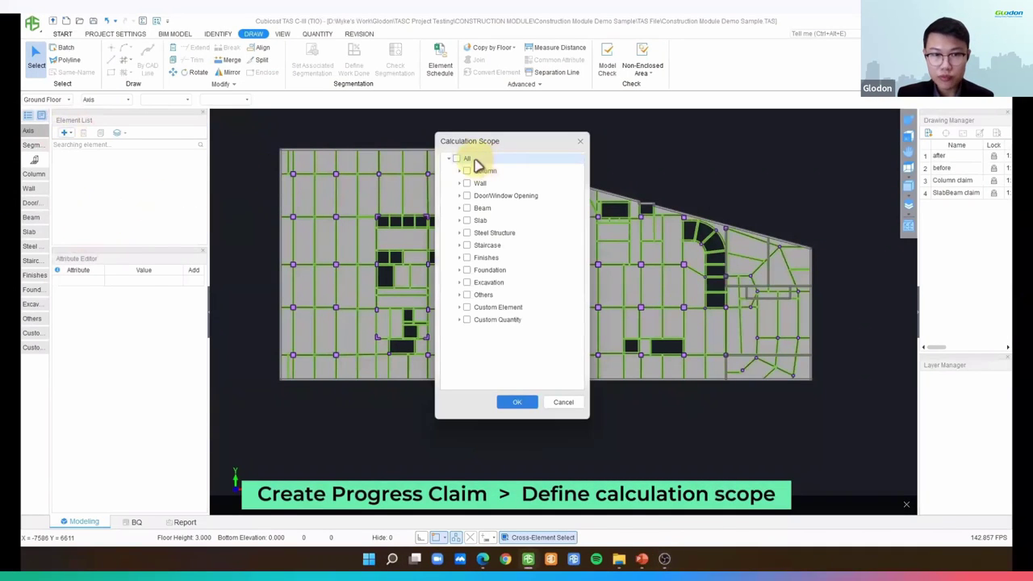
left_click(459, 161)
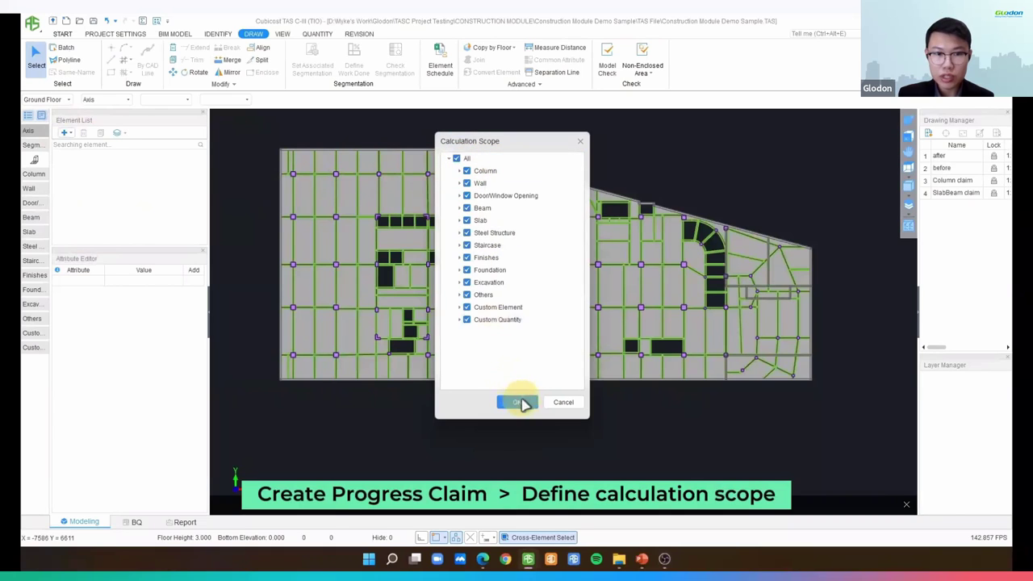
left_click(522, 401)
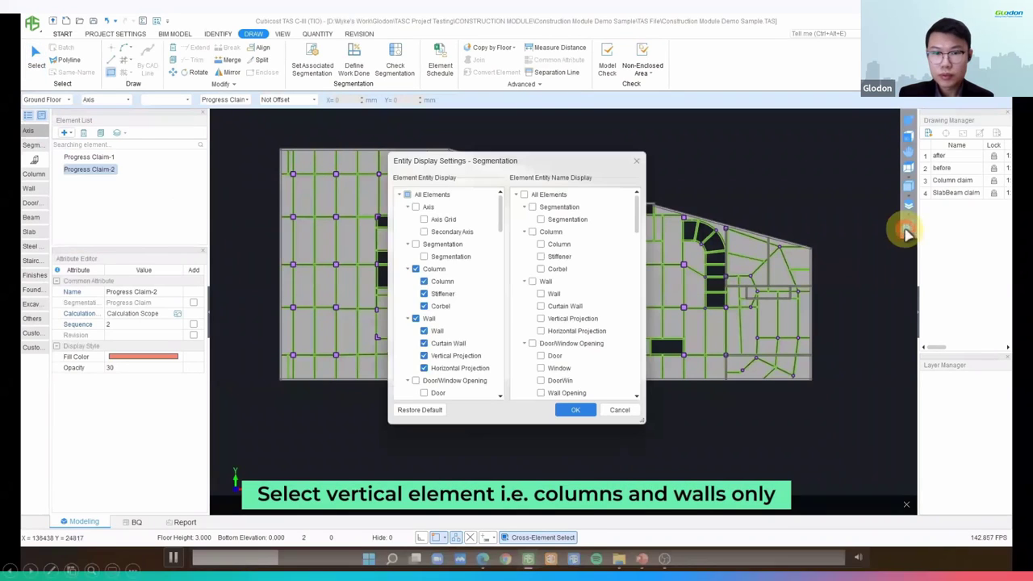
Step: Hide beams and slabs from the display and select the twelve upper-left columns
scroll(433, 293, "down", 8)
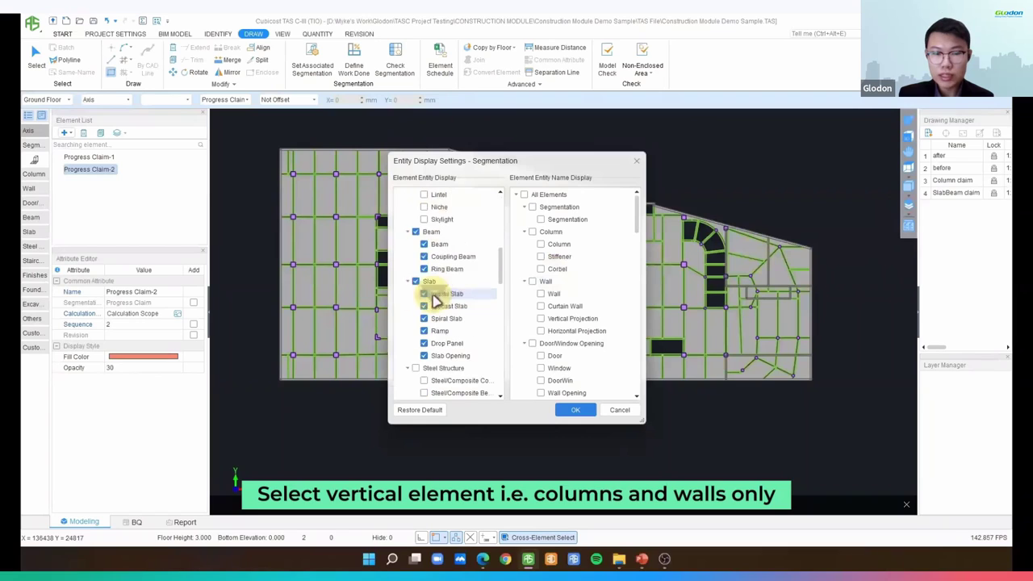
left_click(415, 231)
left_click(415, 281)
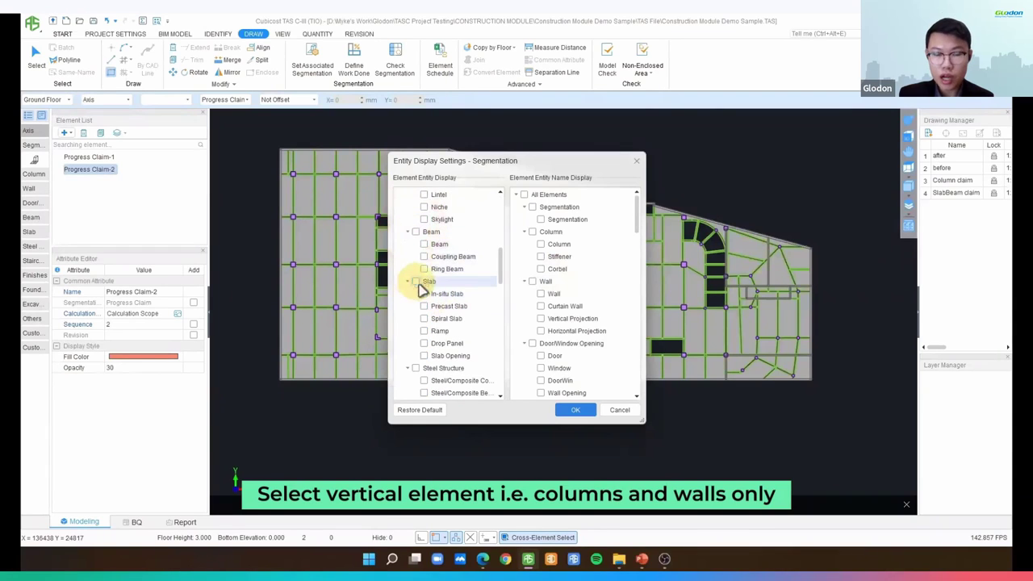
left_click(575, 410)
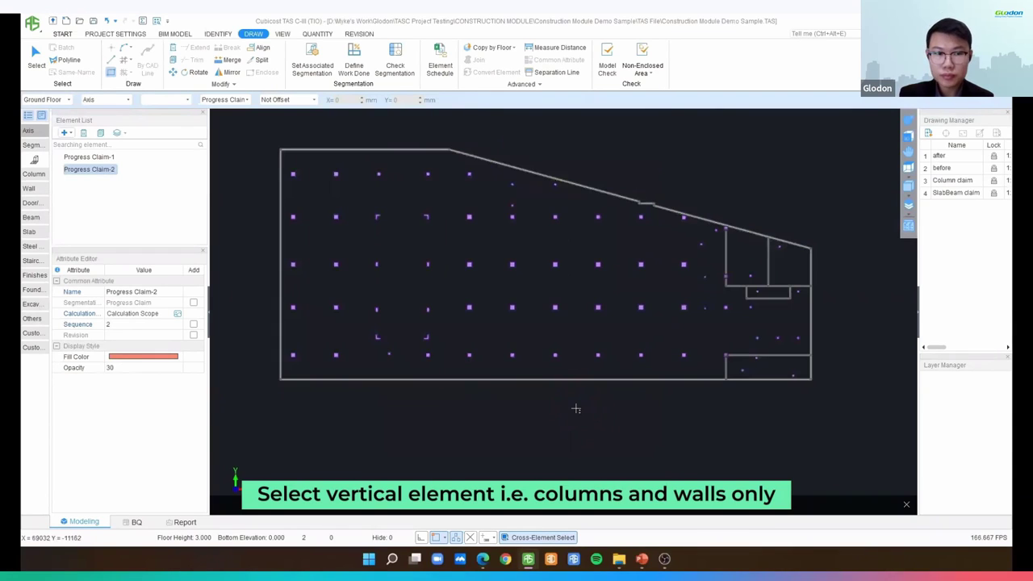
left_click(35, 60)
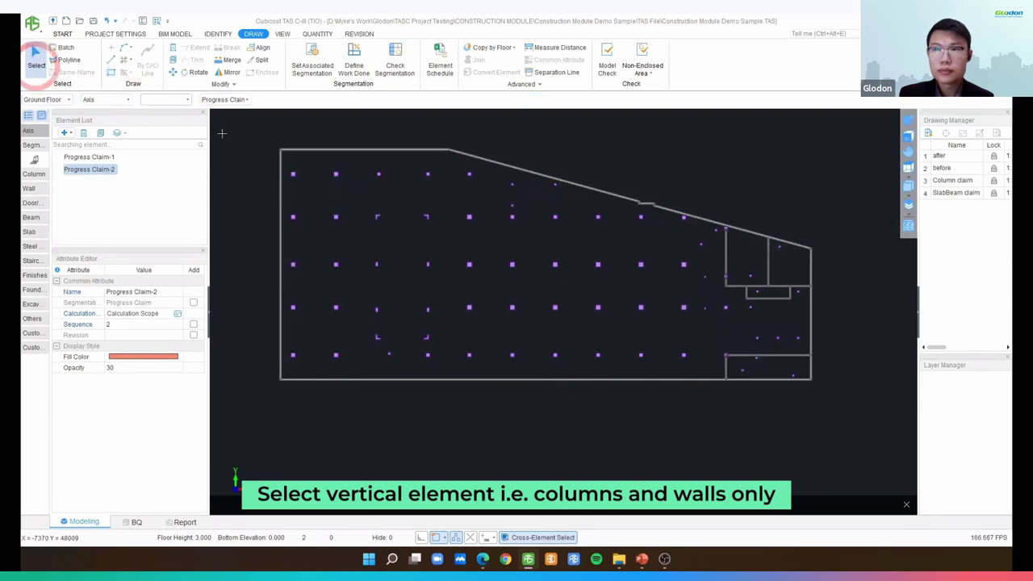
left_click_drag(288, 163, 439, 277)
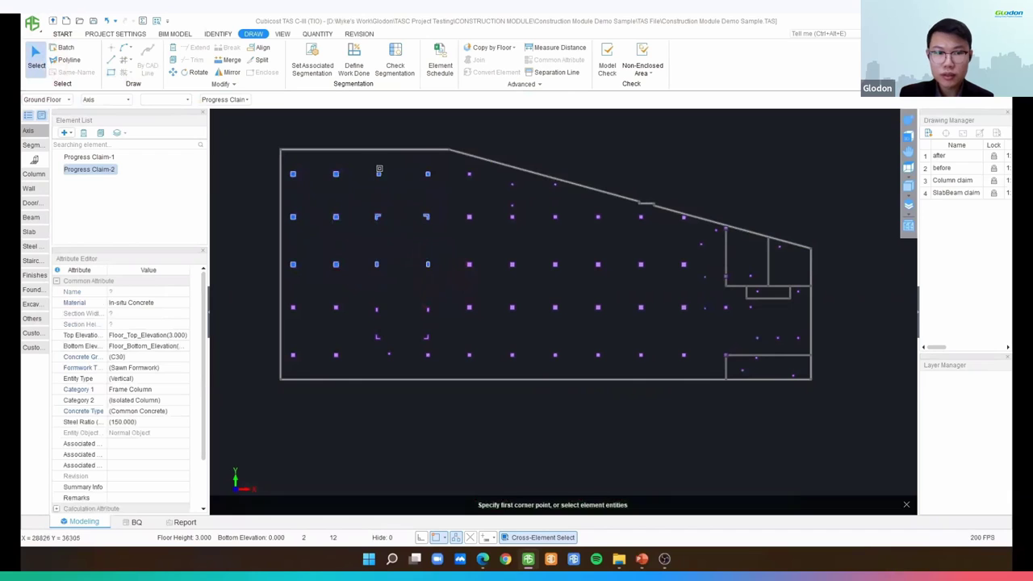
Step: Add a Progress Claim-1 work done row for the selected upper-left columns
left_click(353, 67)
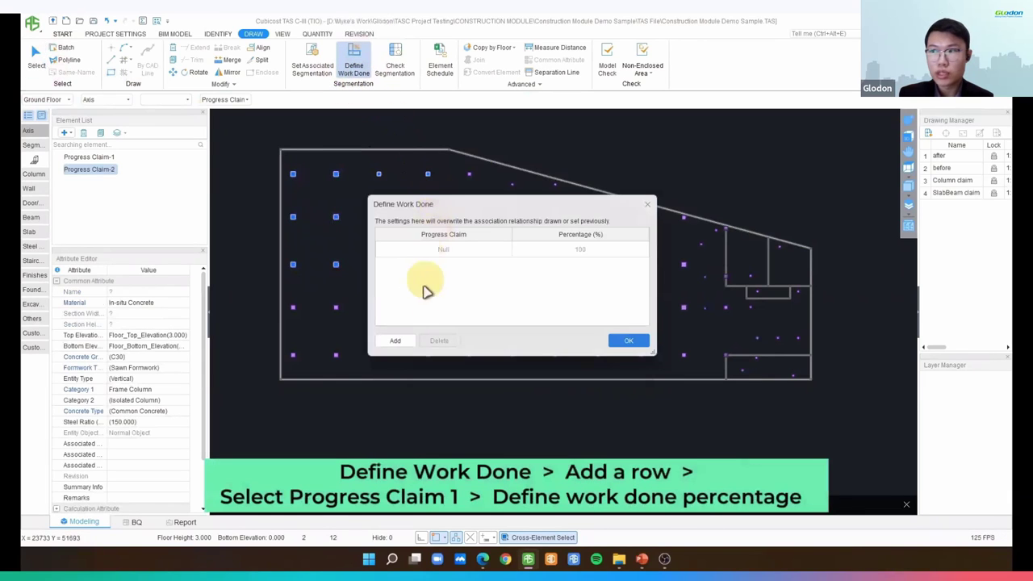
left_click(489, 252)
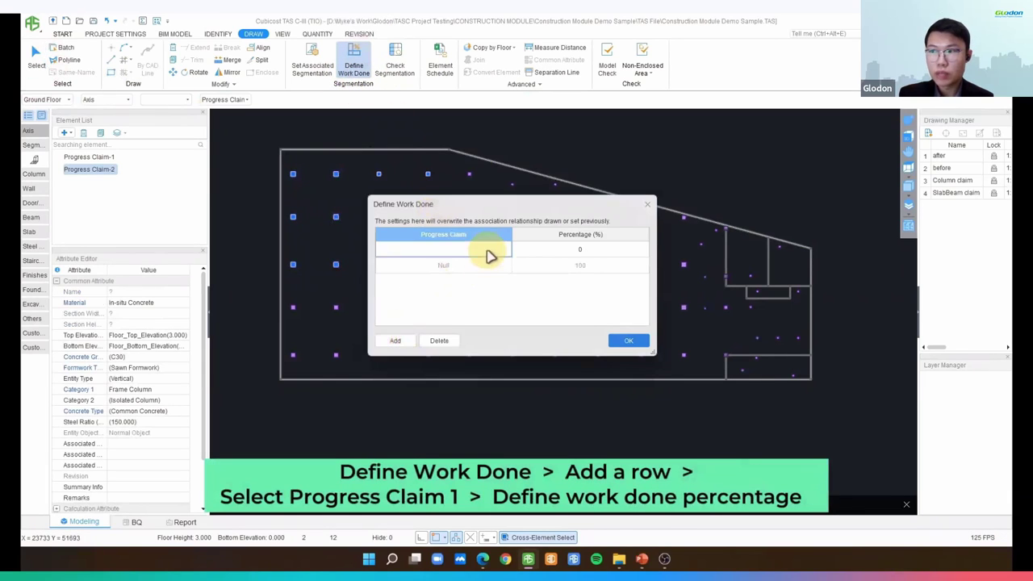
left_click(502, 253)
left_click(495, 263)
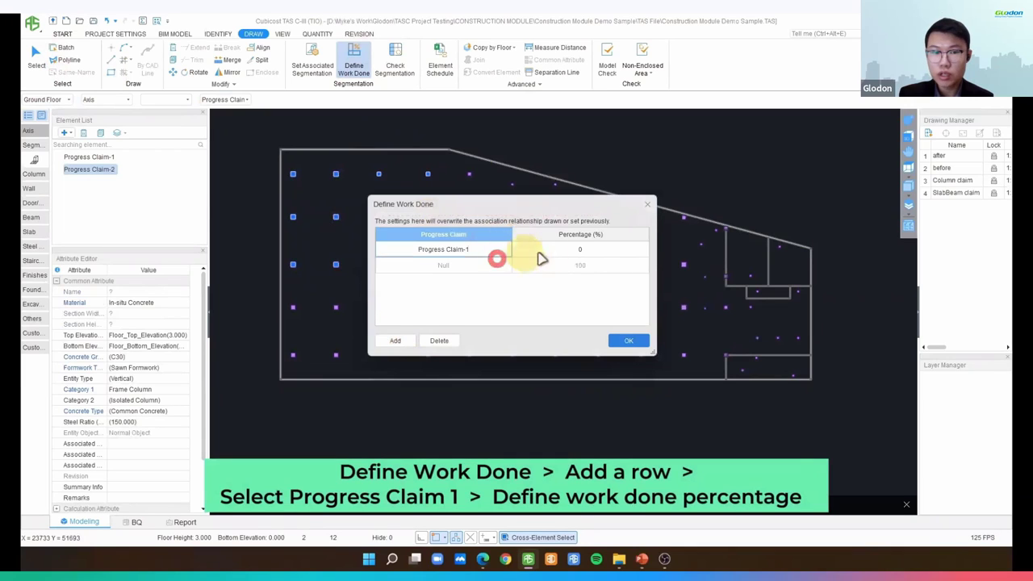
left_click(547, 255)
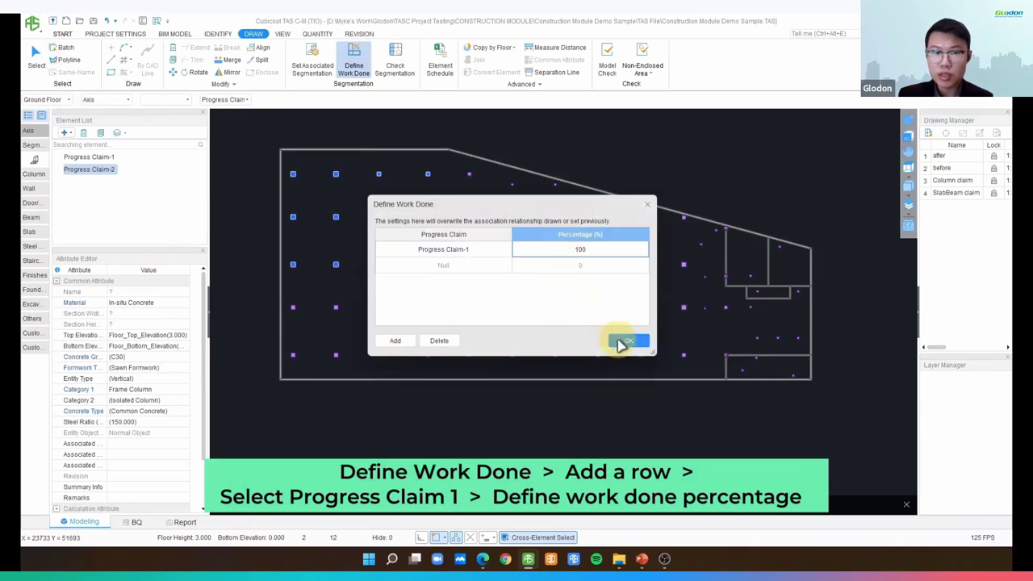
left_click(620, 341)
Step: Record 30% work done under Progress Claim-1 for another group of columns
left_click_drag(304, 297, 428, 388)
left_click(353, 65)
left_click(394, 340)
left_click(443, 250)
left_click(489, 258)
left_click(549, 249)
type("30")
left_click(627, 341)
Step: Give the top wall 100% work done under Progress Claim-1, then select the lower-left columns
left_click(363, 150)
left_click(354, 65)
left_click(394, 340)
left_click(442, 249)
left_click(473, 260)
left_click(588, 259)
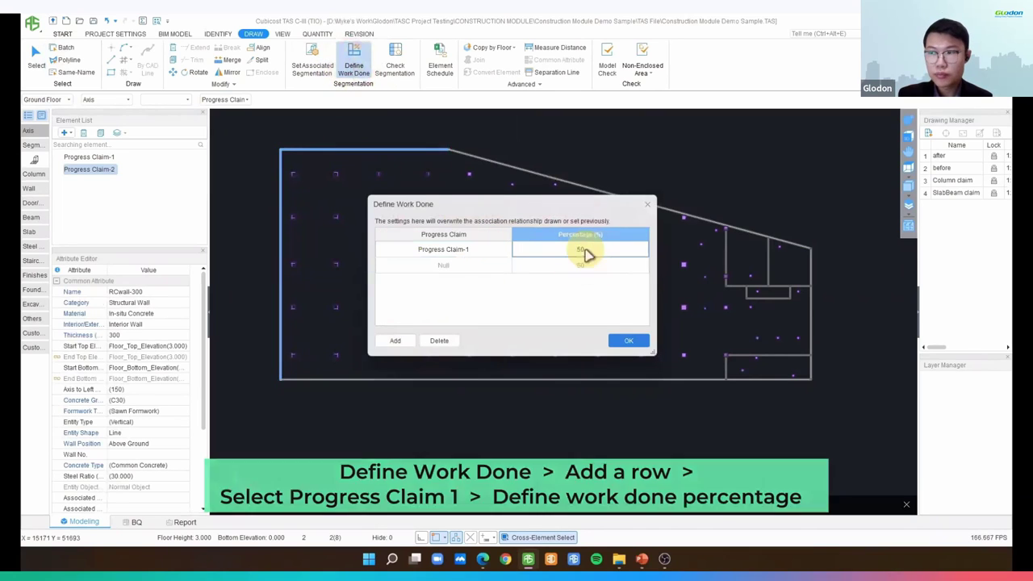
type("100")
left_click(627, 341)
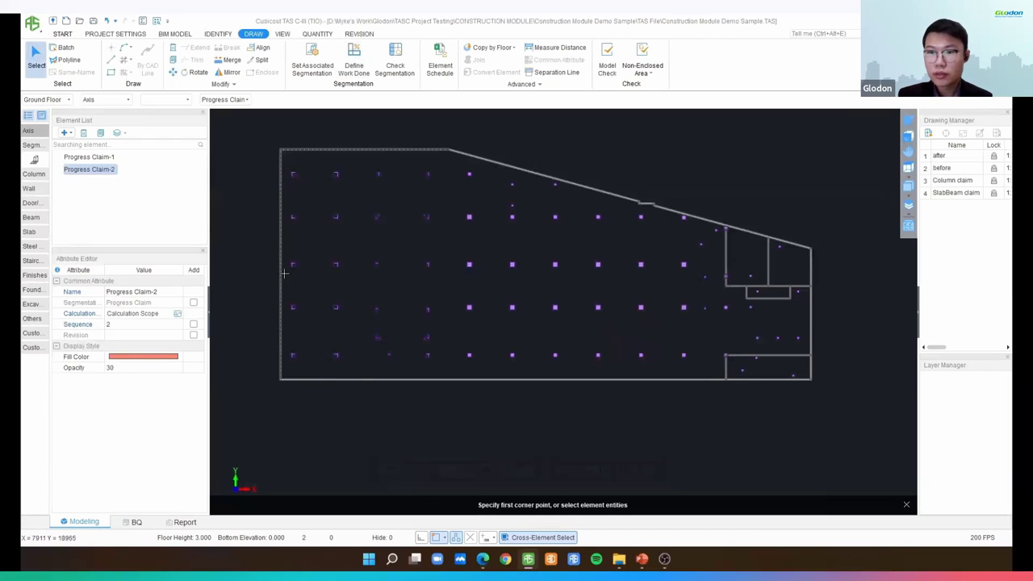
left_click_drag(287, 294, 443, 364)
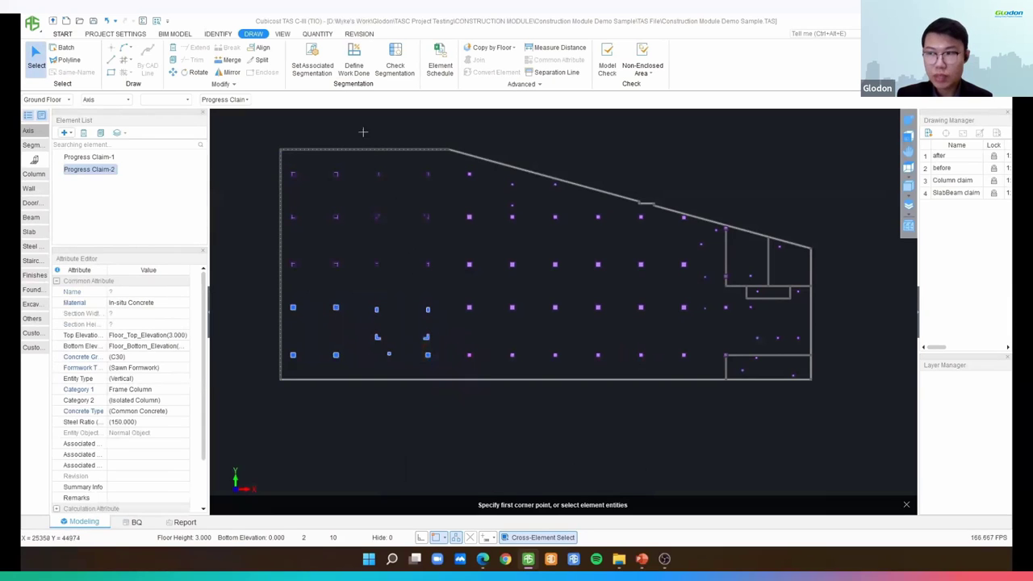
left_click(353, 69)
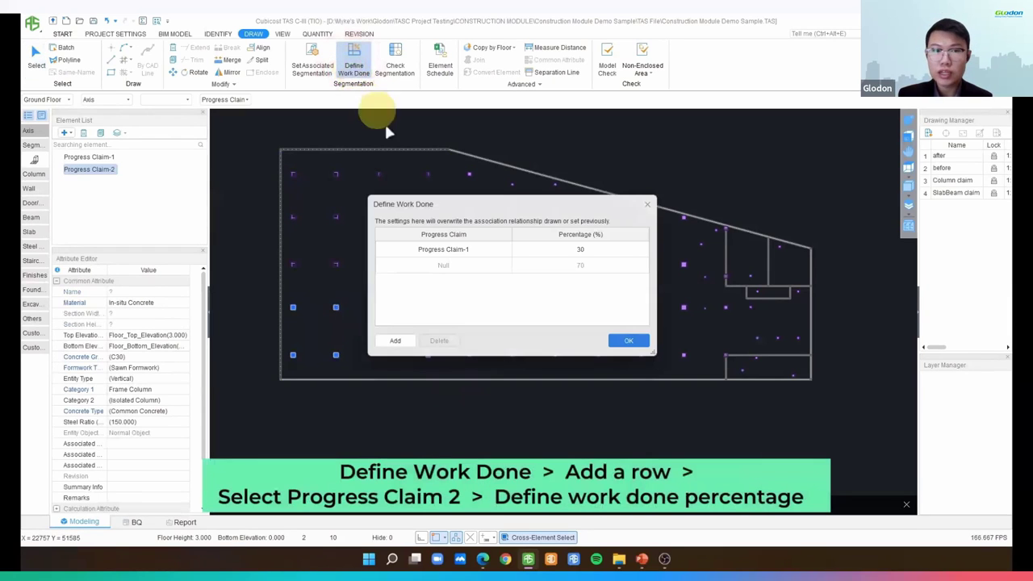
Step: Add a 70% Progress Claim-2 row to the columns, completing a 30/70 work done split
left_click(395, 341)
left_click(464, 267)
left_click(506, 266)
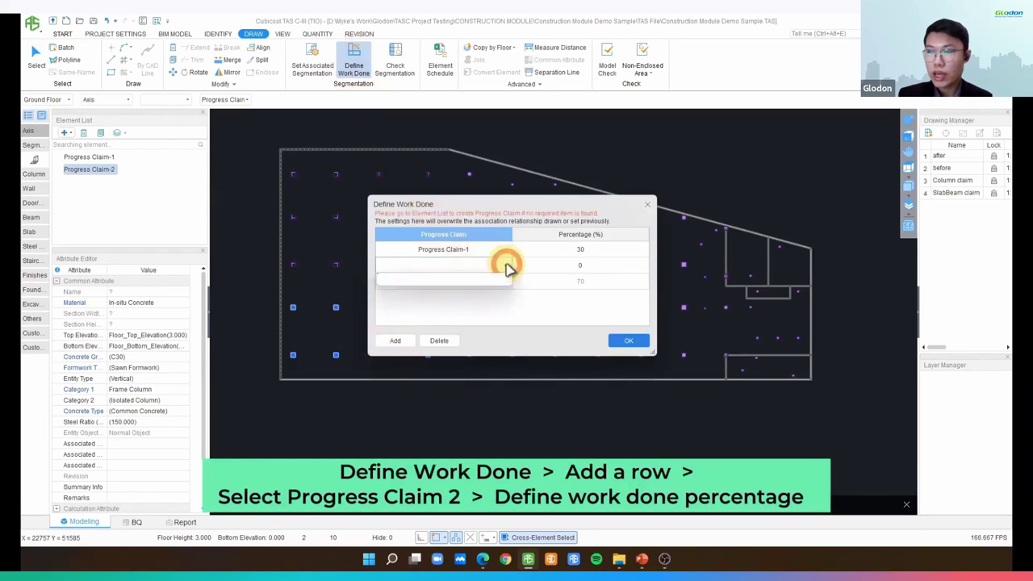
left_click(495, 278)
left_click(559, 266)
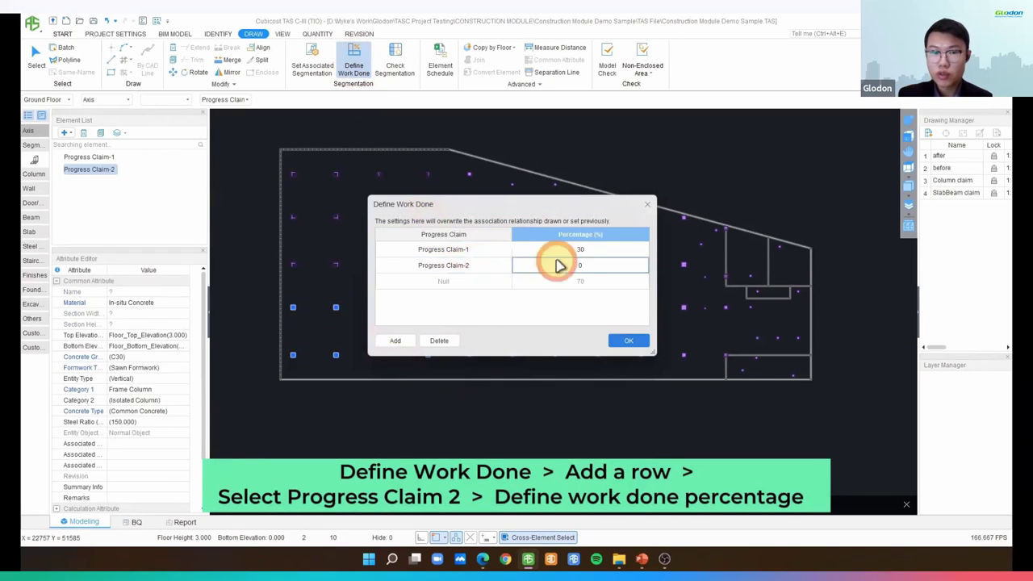
type("80")
key("Return")
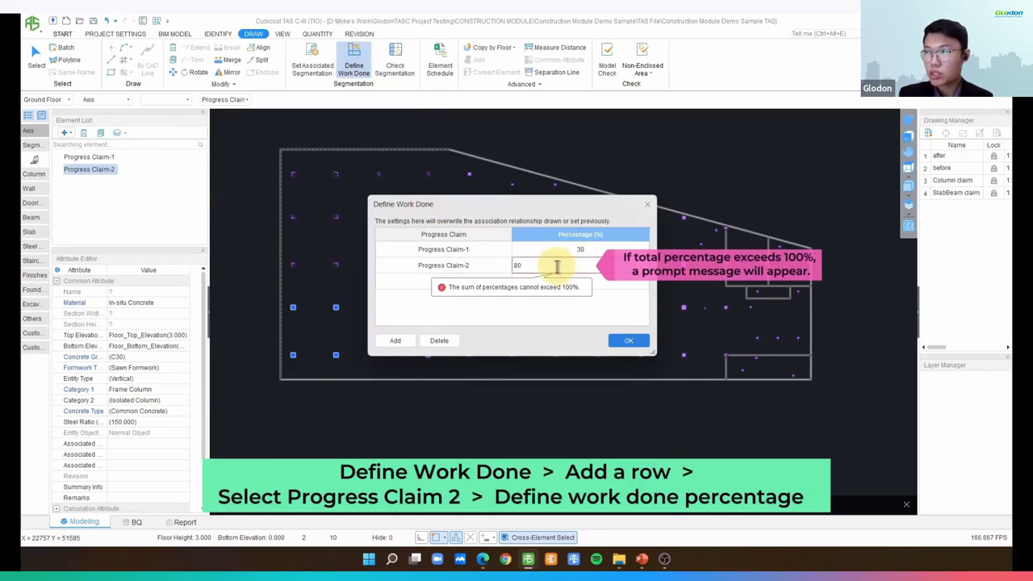
left_click(558, 267)
key("Return")
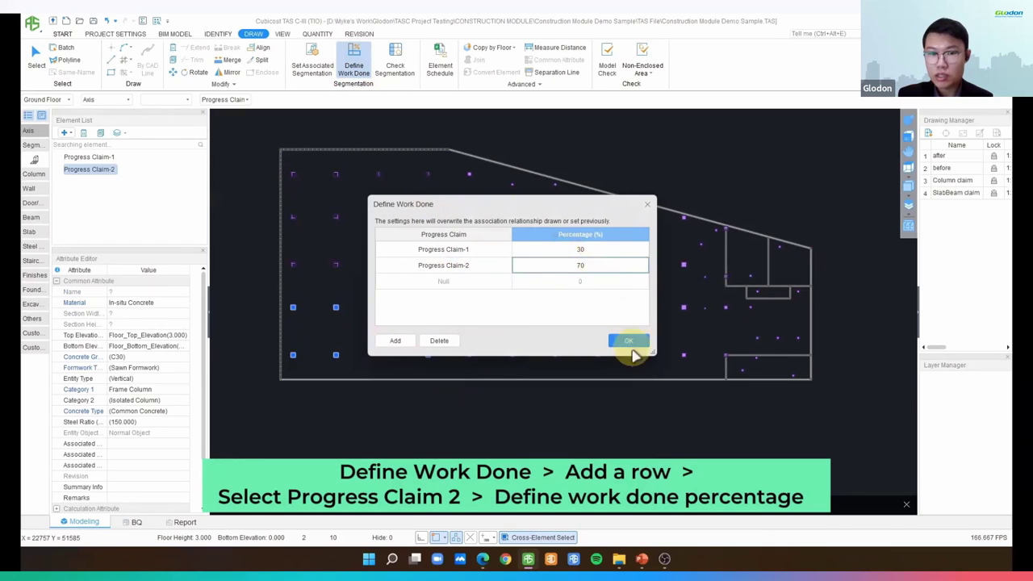
left_click(627, 341)
Step: Assign the edge wall and the bottom wall's work done to Progress Claim-2
left_click(384, 151)
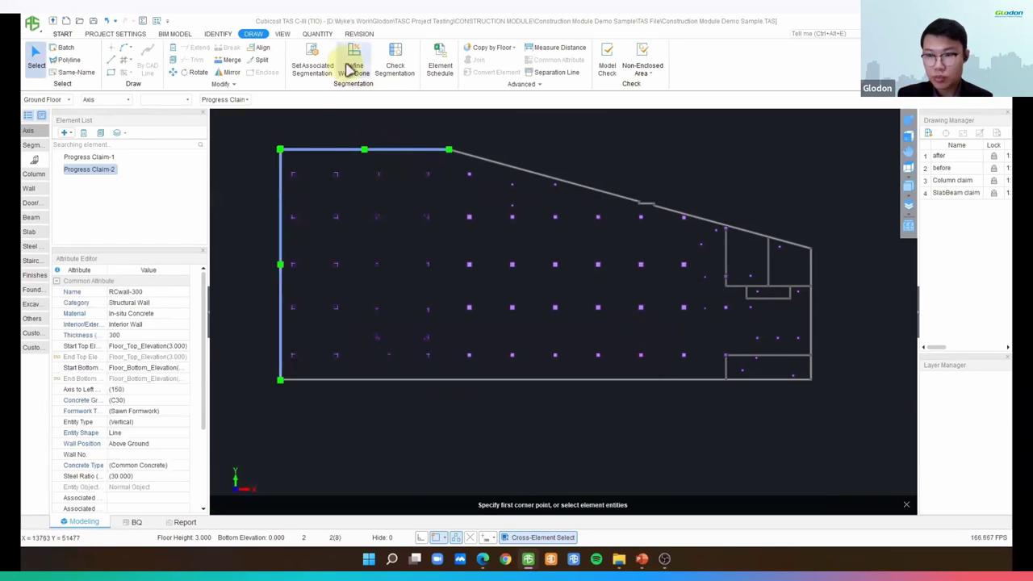
left_click(353, 66)
left_click(395, 340)
left_click(569, 266)
left_click(629, 340)
left_click(613, 376)
left_click(353, 66)
left_click(548, 253)
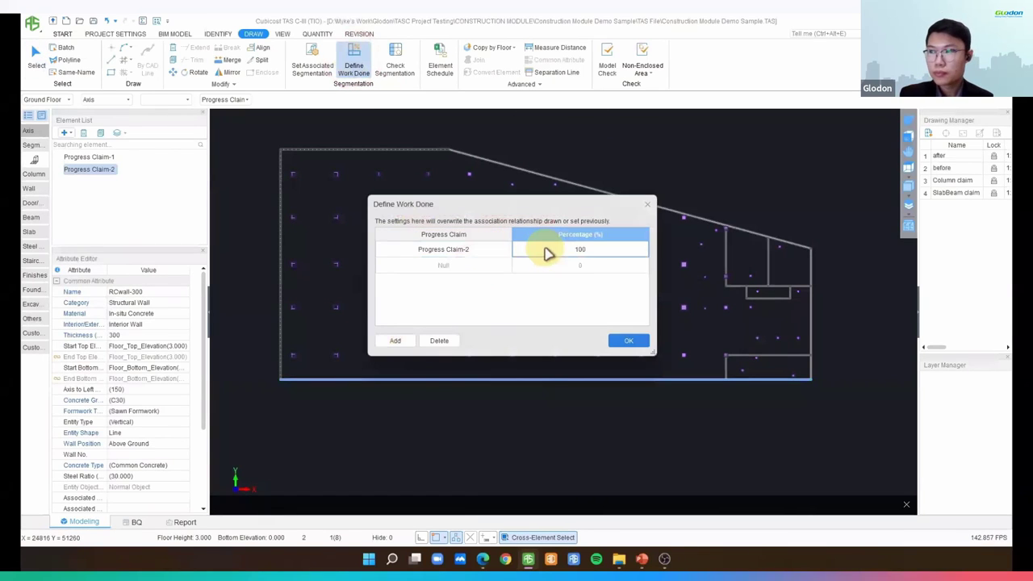
left_click(628, 341)
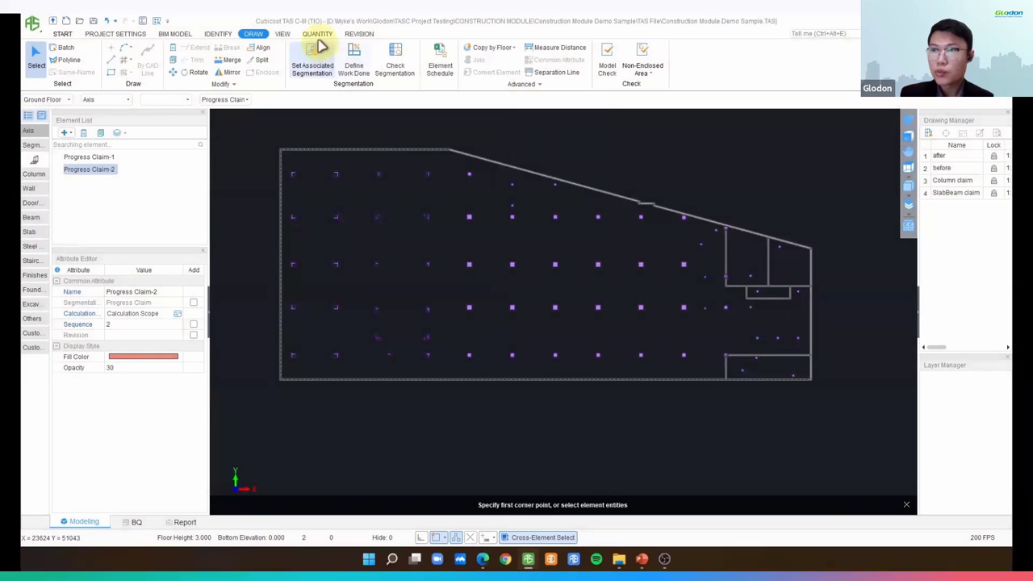
left_click(317, 34)
Step: Run the summary quantity calculation with All Floors ticked
left_click(219, 52)
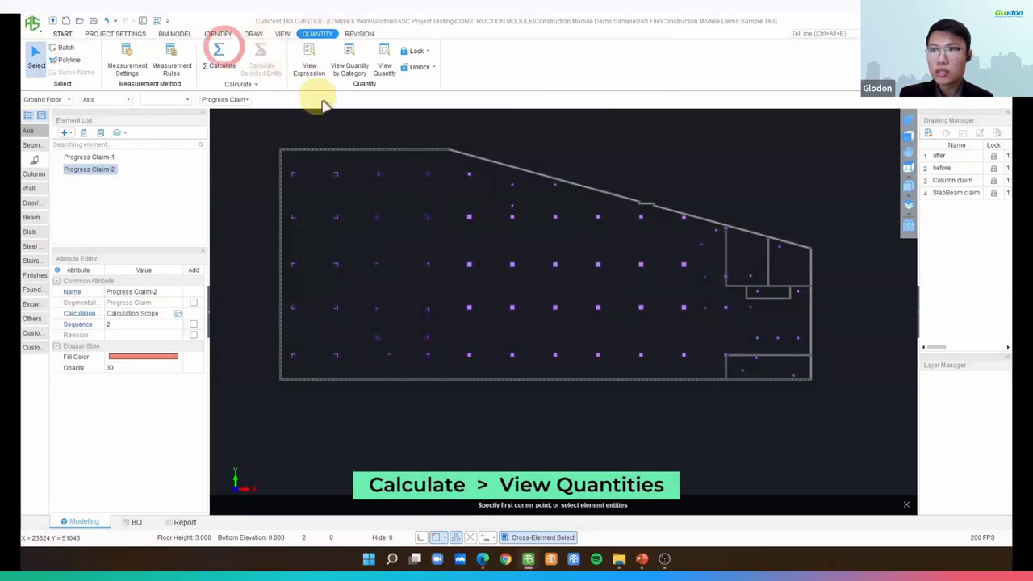
left_click(432, 219)
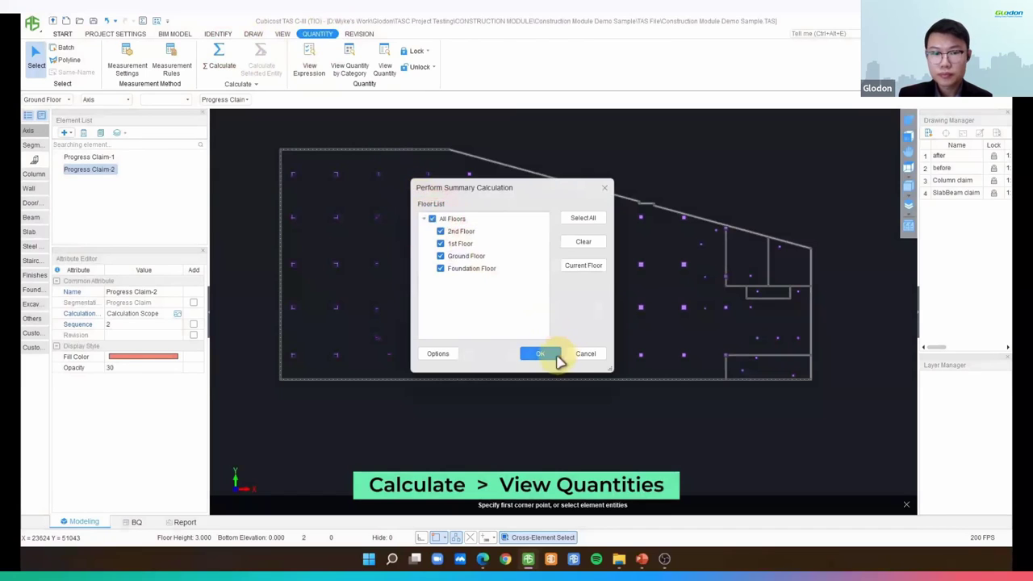
left_click(553, 355)
left_click(581, 310)
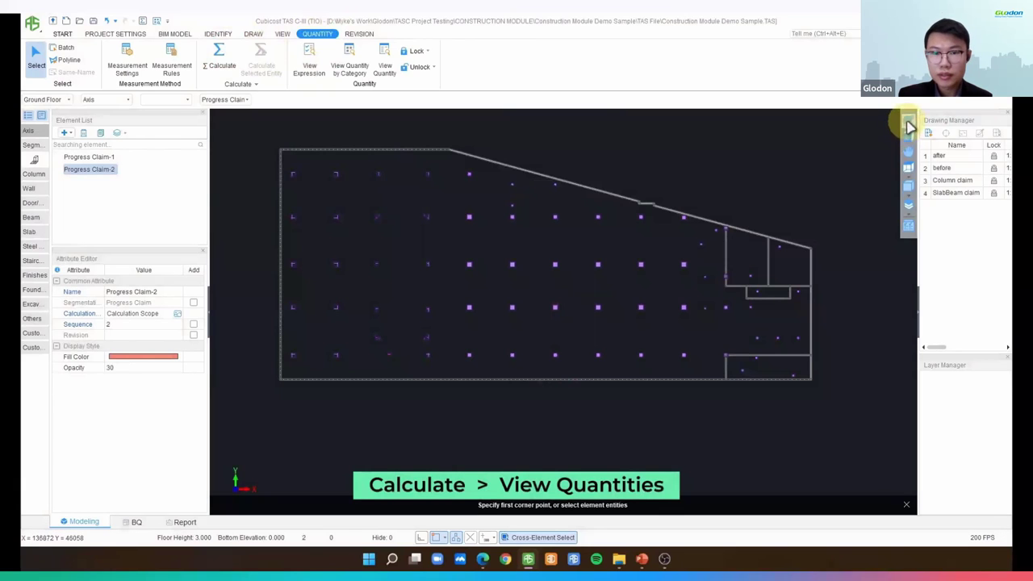
Step: Tilt the plan into a zoomed 3D view and turn on View Expression
left_click(909, 127)
left_click_drag(562, 310, 460, 205)
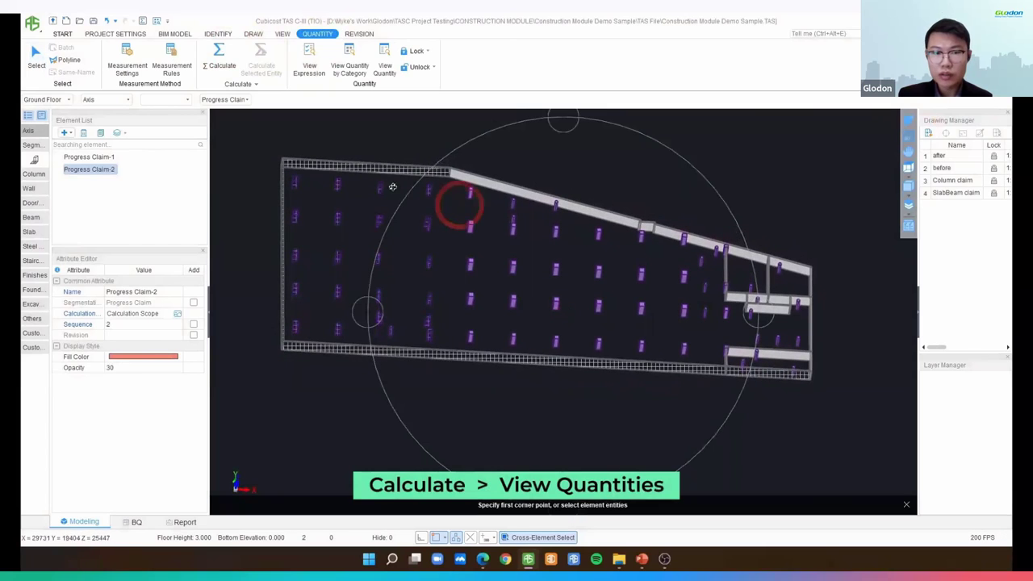
scroll(340, 172, "up", 3)
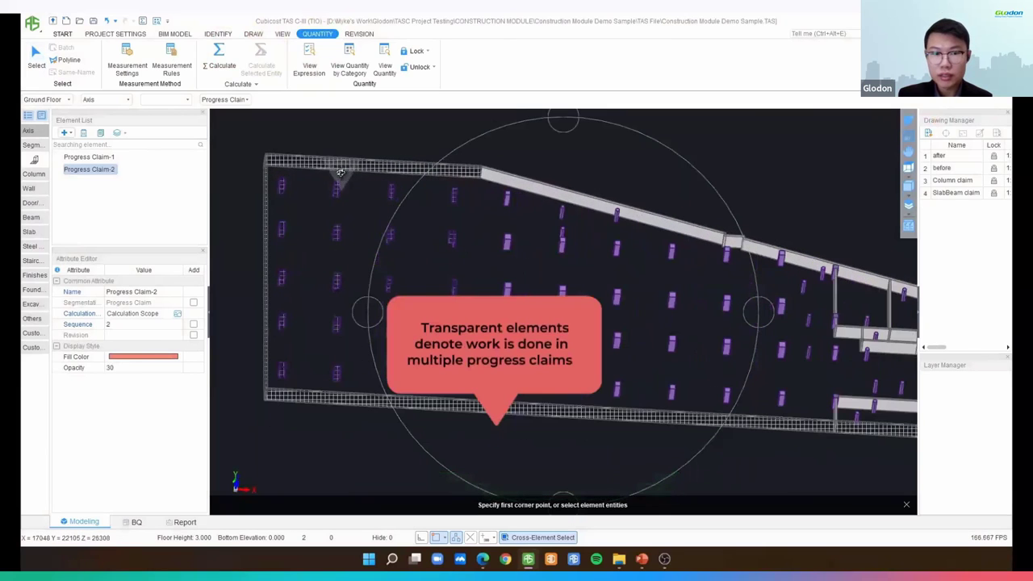
left_click(309, 68)
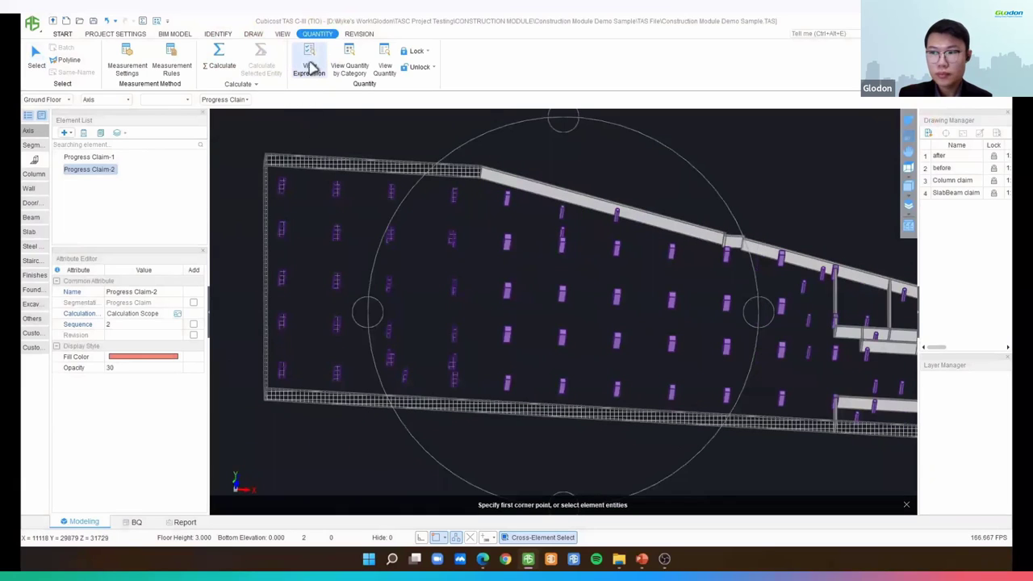
left_click(309, 69)
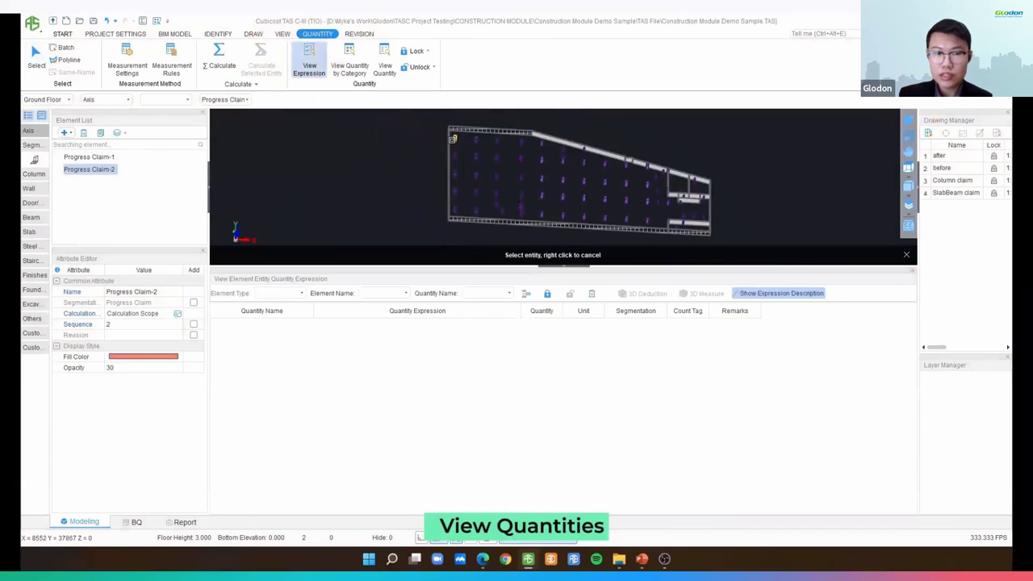
Step: Pick two columns to list their expressions, one split 30%/70% across progress claims
left_click(455, 139)
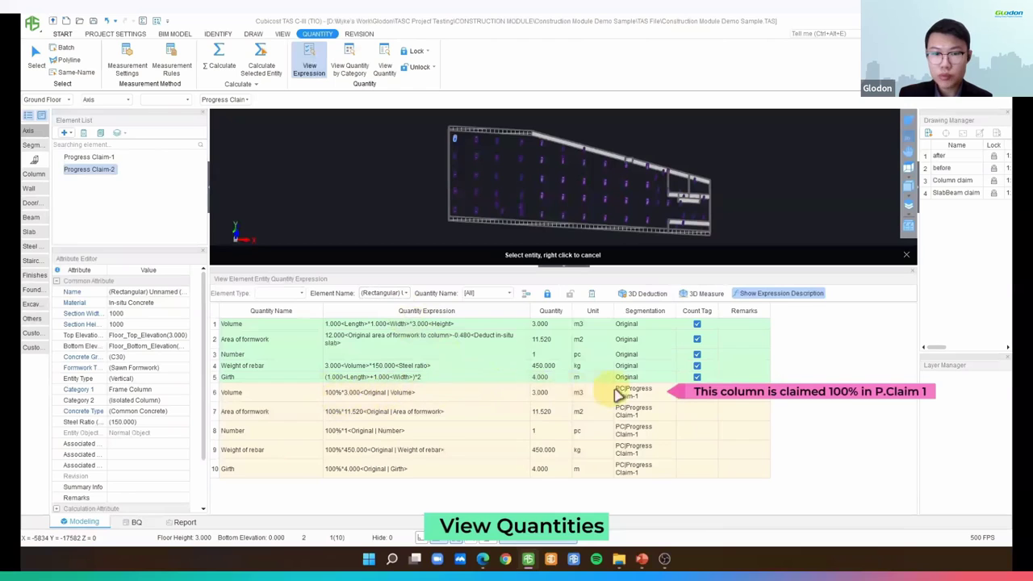
left_click(456, 191)
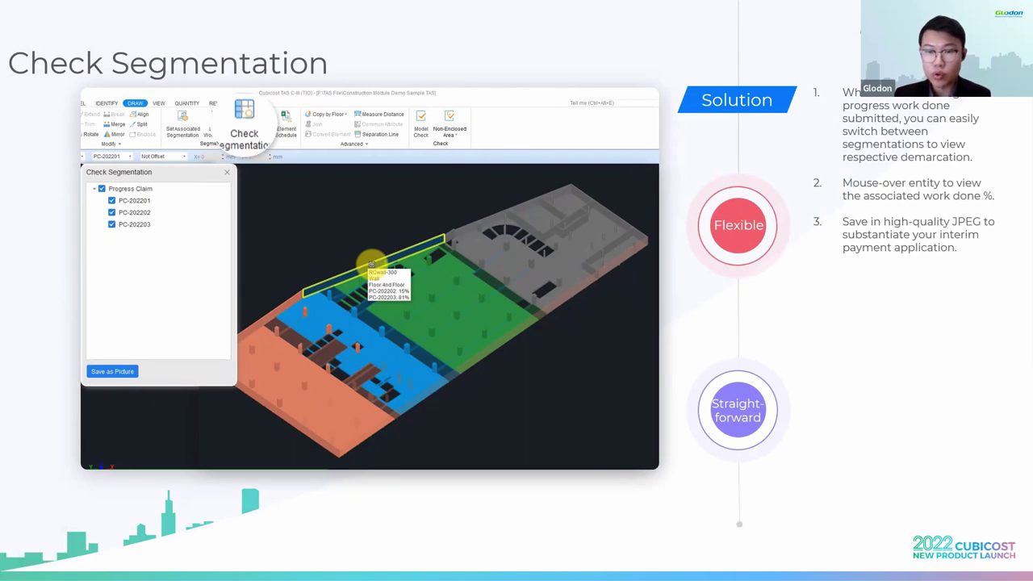
Step: Advance the slide, open Check Segmentation, and confirm the element display settings
key("Right")
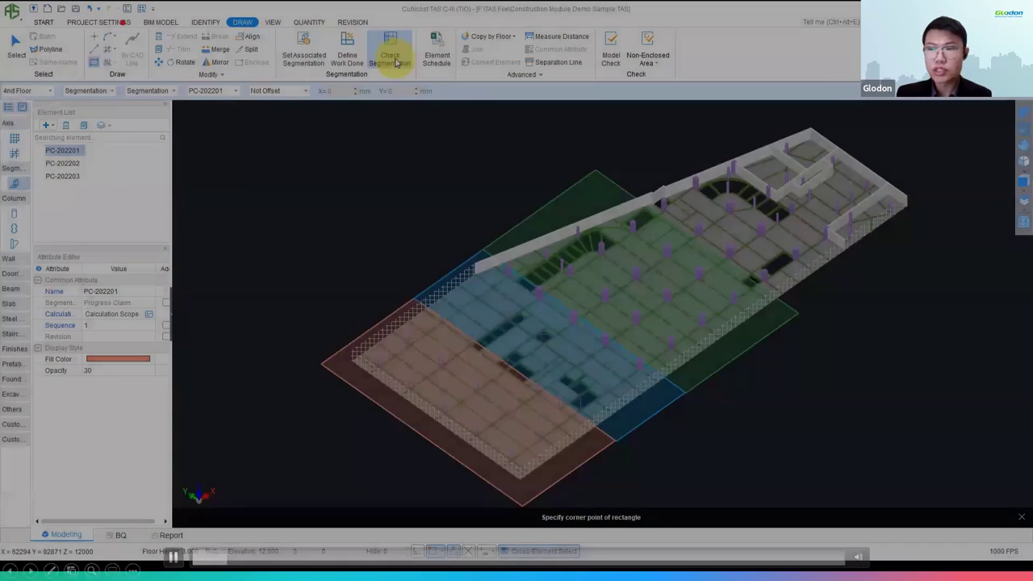
left_click(392, 55)
left_click(197, 129)
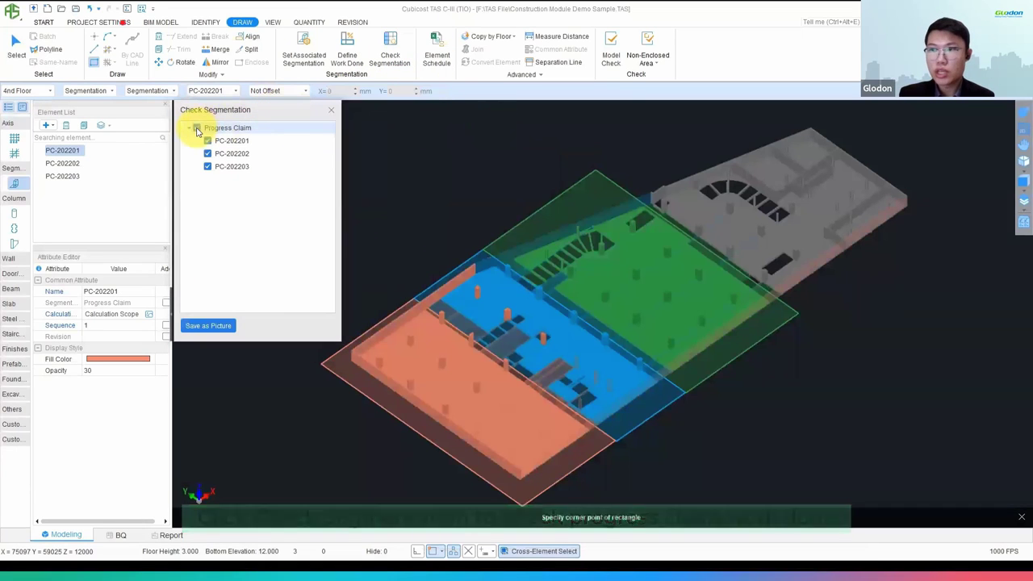
left_click(197, 129)
left_click(1020, 222)
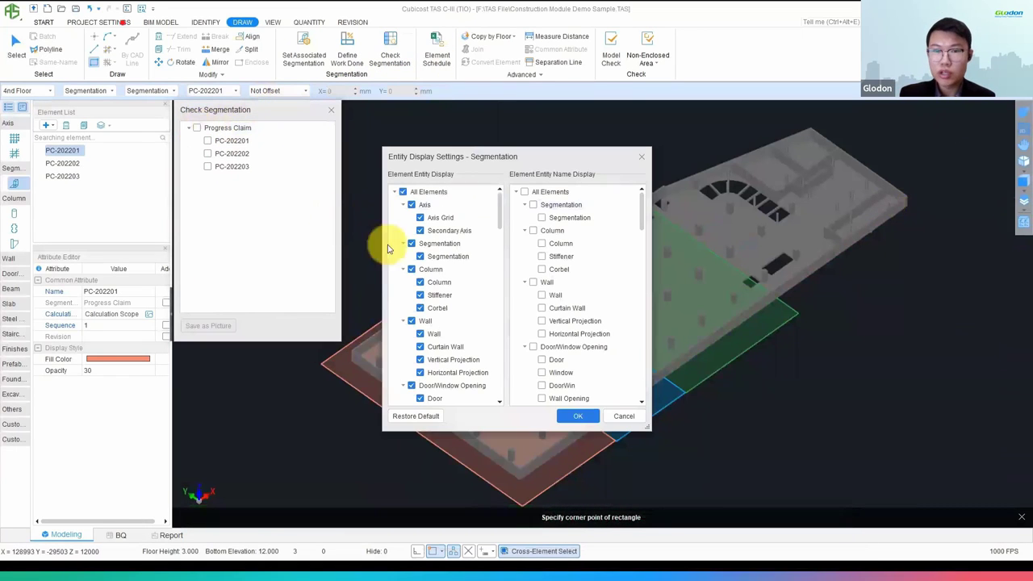
left_click(581, 416)
Step: Show PC-202201, PC-202202 and PC-202203 individually, then all three together on the model
left_click(207, 141)
left_click(207, 141)
left_click(208, 154)
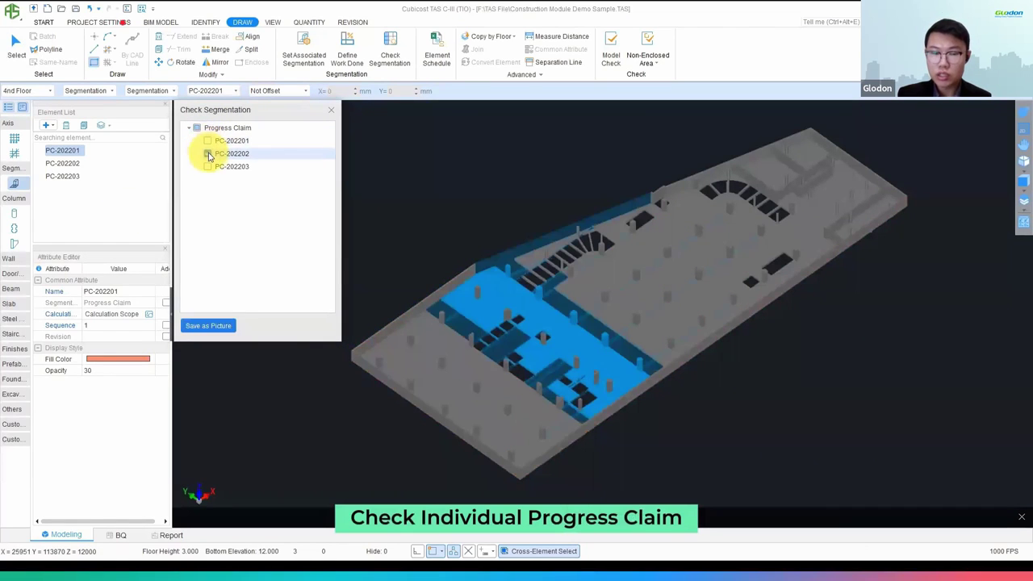
left_click(207, 154)
left_click(207, 166)
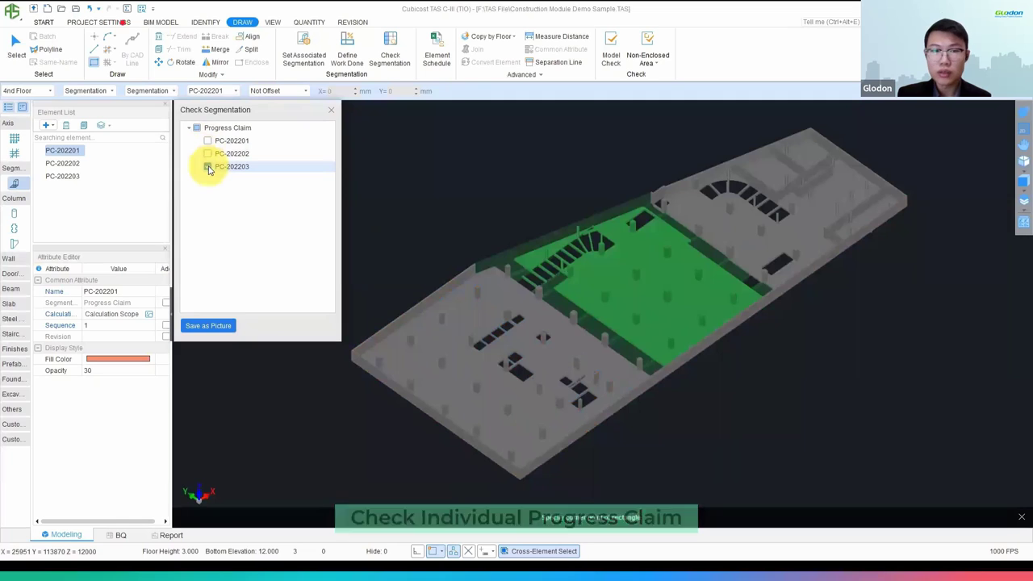
left_click(207, 166)
left_click(197, 127)
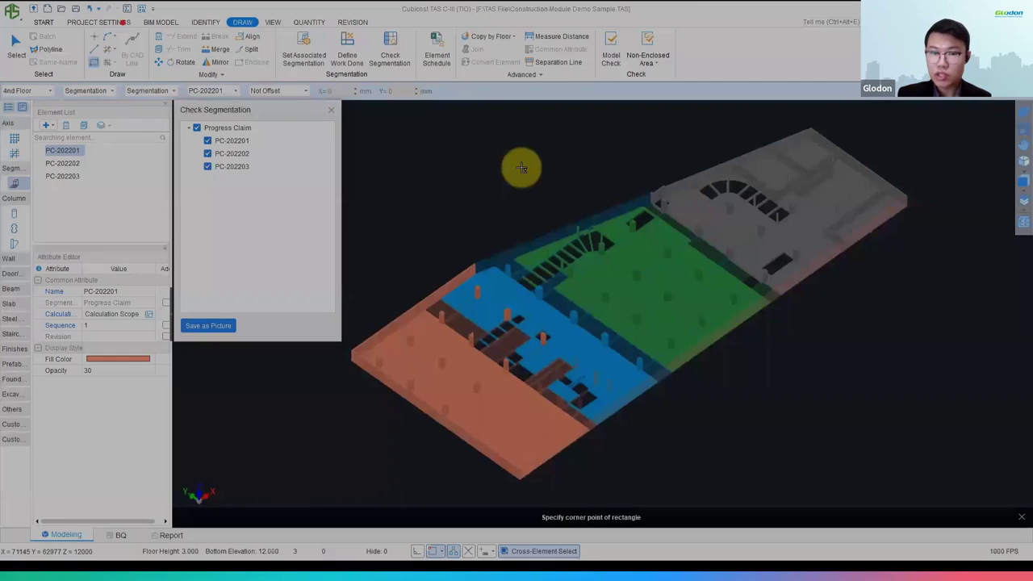
key("Escape")
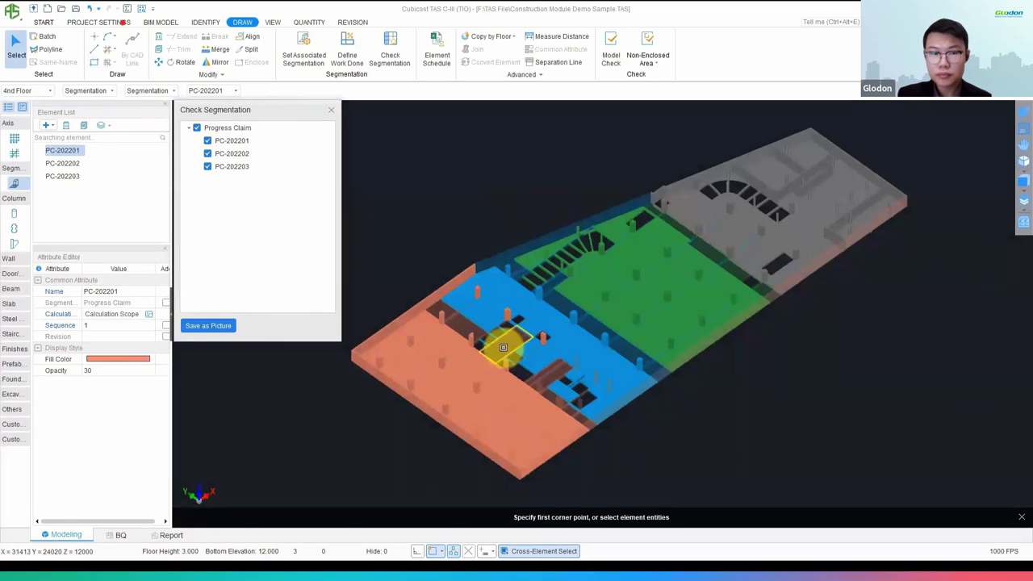
mouse_move(503, 347)
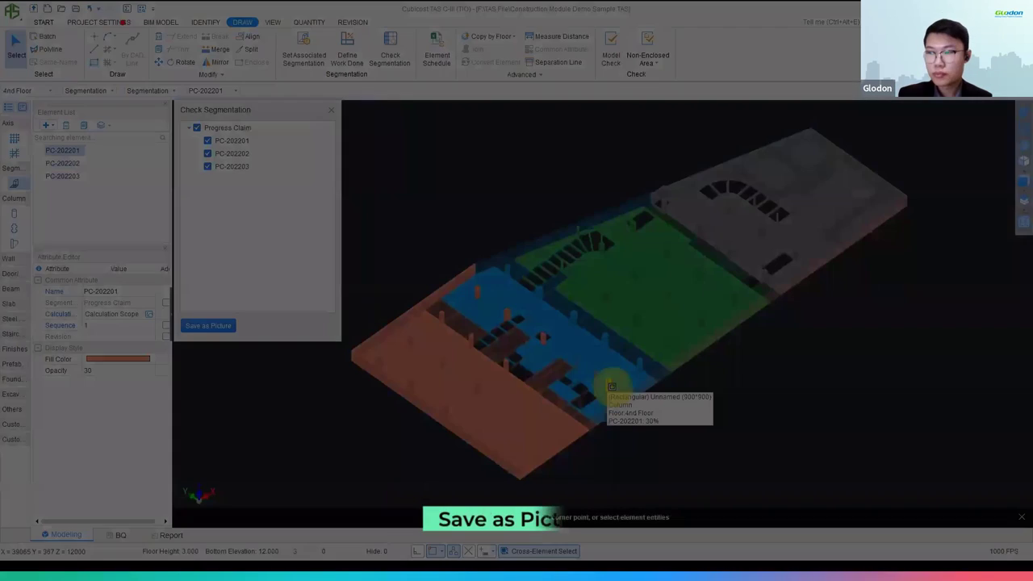
Step: Save the view as high-quality JPEG 'Progress Claim' in Desktop's Progress Claim folder
left_click(208, 326)
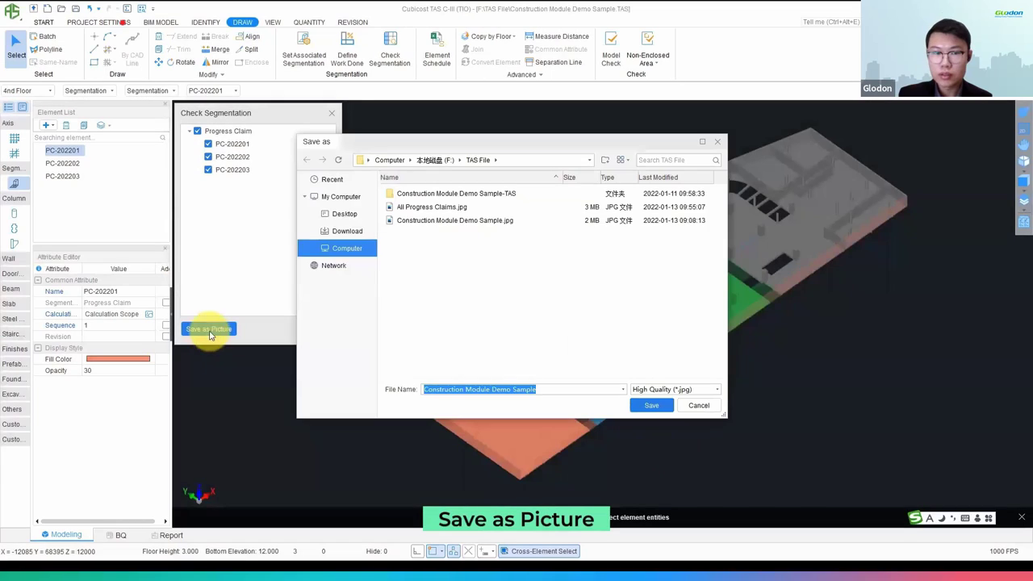
left_click(344, 213)
type("Progress Claim")
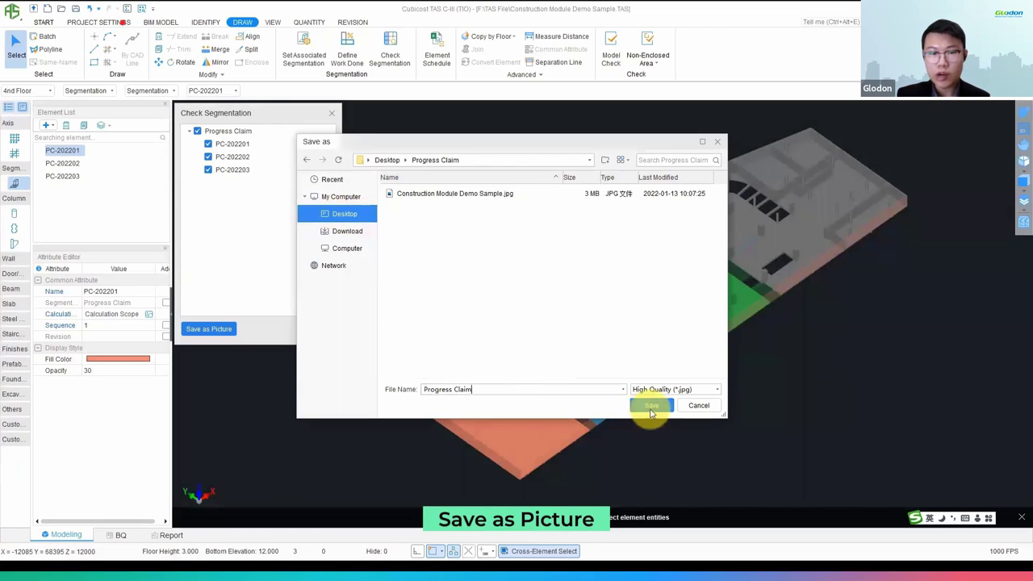
left_click(649, 406)
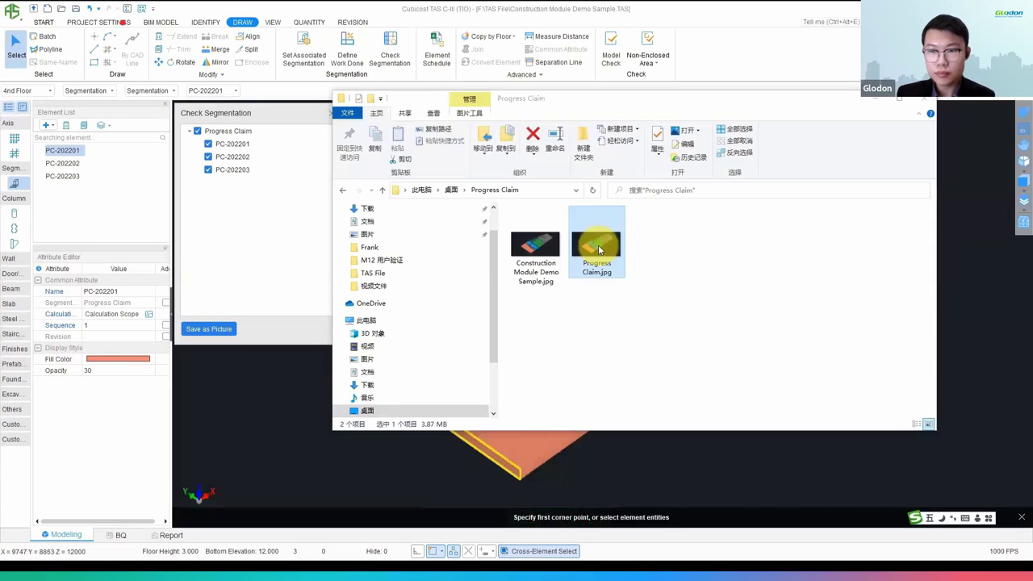
Step: Open Progress Claim.jpg from the Progress Claim folder in the image viewer
double_click(598, 249)
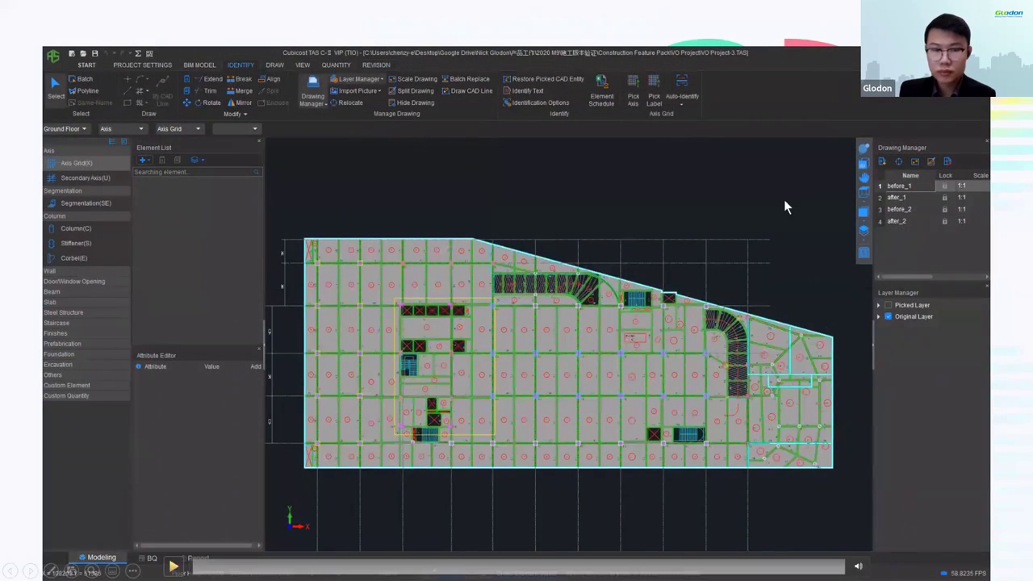
Step: Switch to the after_1 drawing and hide all model elements in Entity Display Settings
double_click(898, 198)
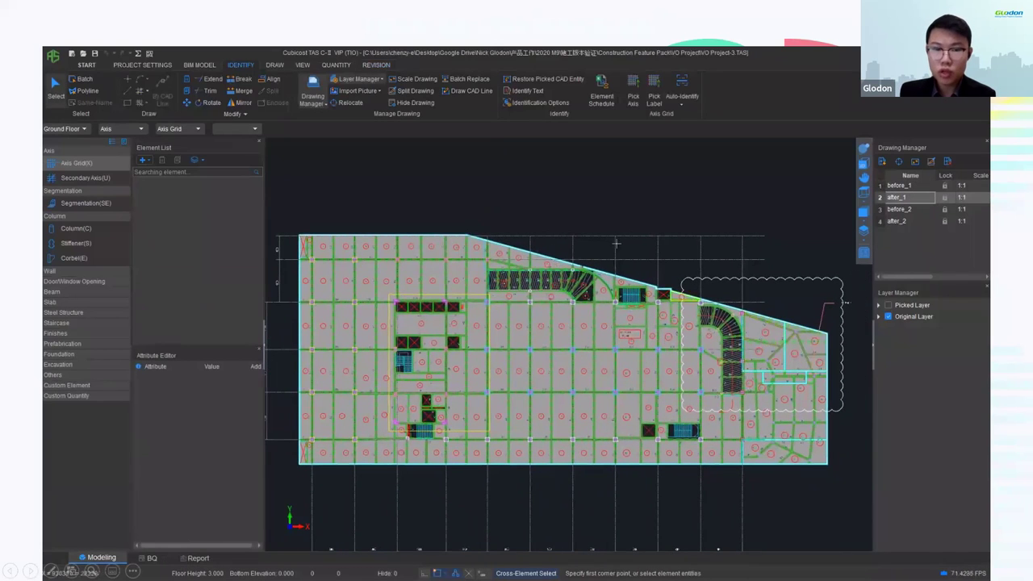
left_click(374, 65)
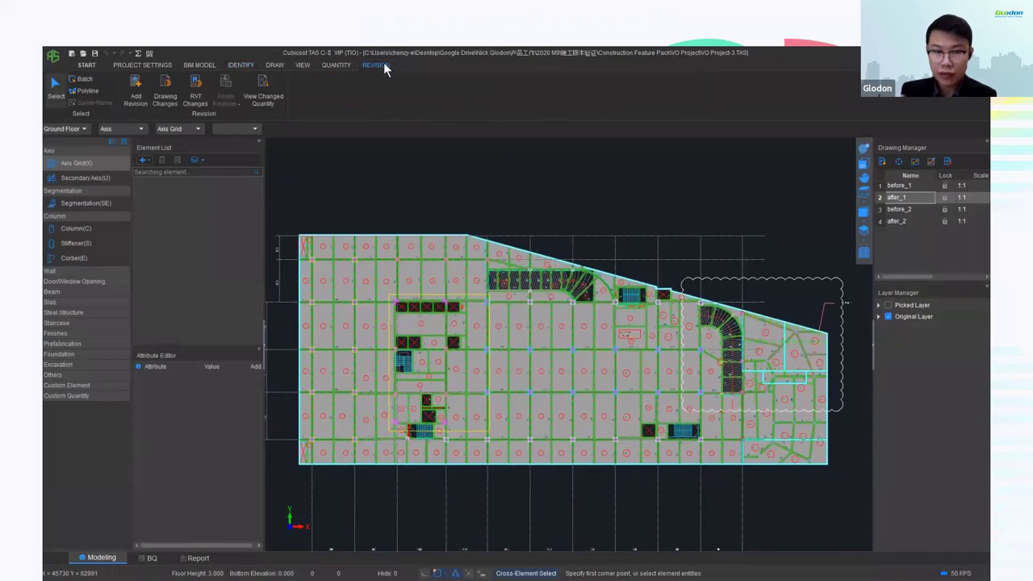
left_click(864, 250)
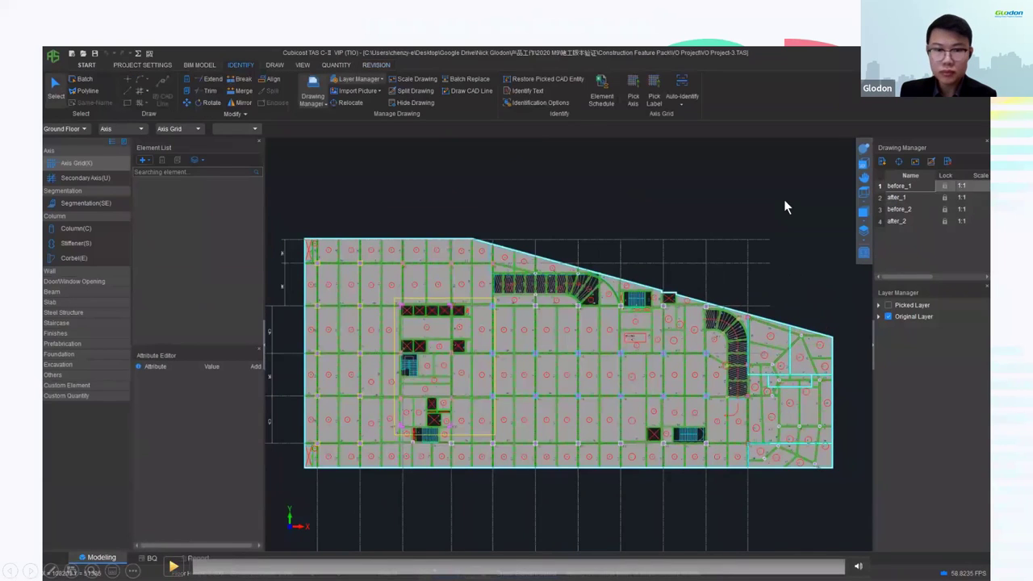
double_click(902, 197)
middle_click_drag(638, 353, 614, 367)
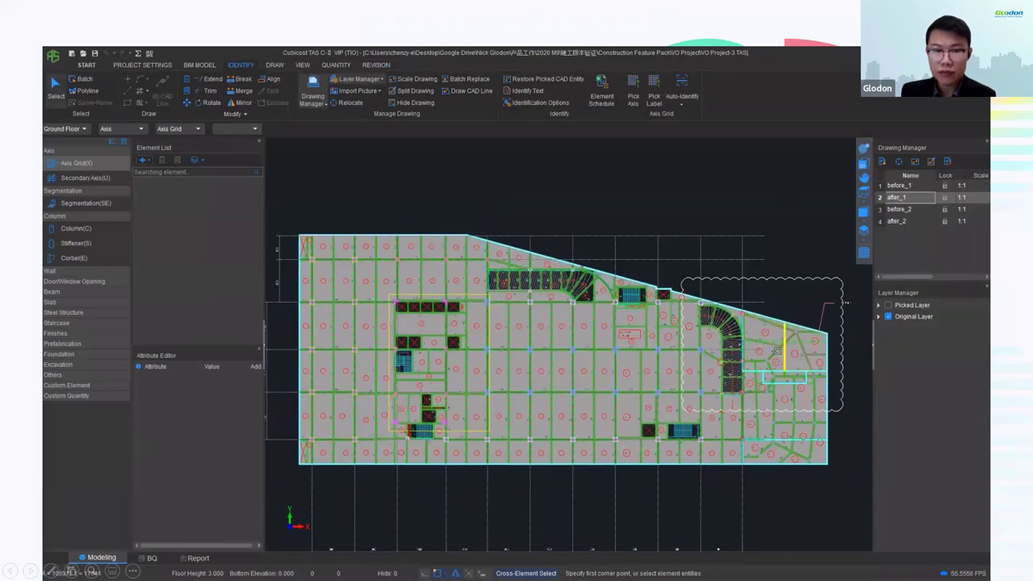
left_click(376, 66)
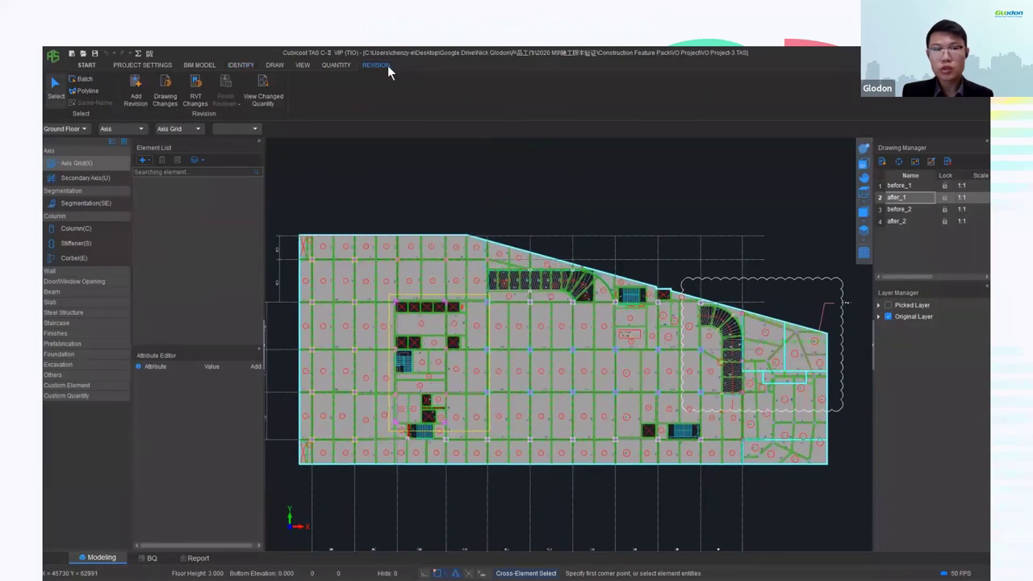
left_click(863, 253)
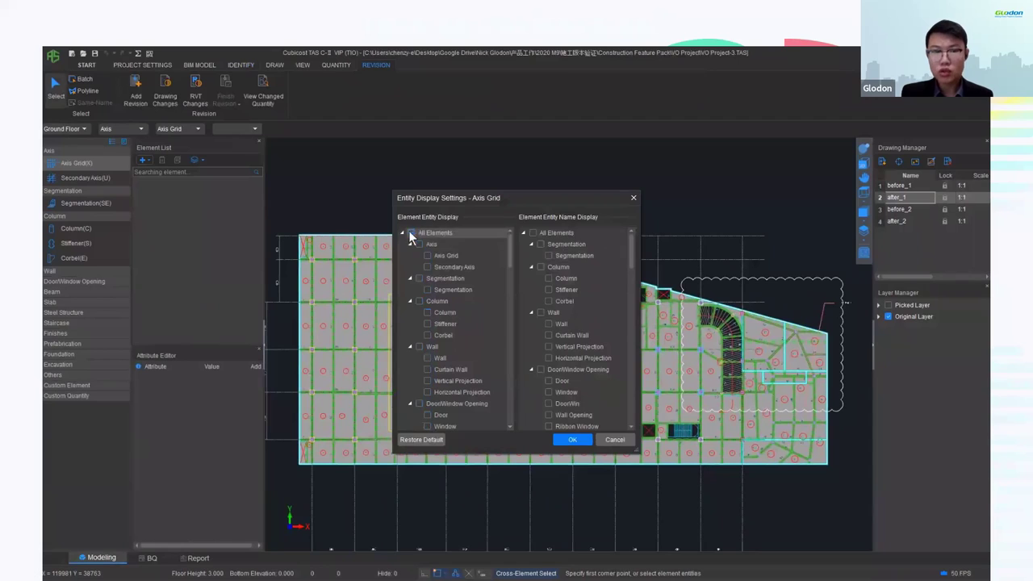
left_click(572, 439)
Step: Compare the after_1 drawing against before_1 in Drawing Changes
left_click(165, 92)
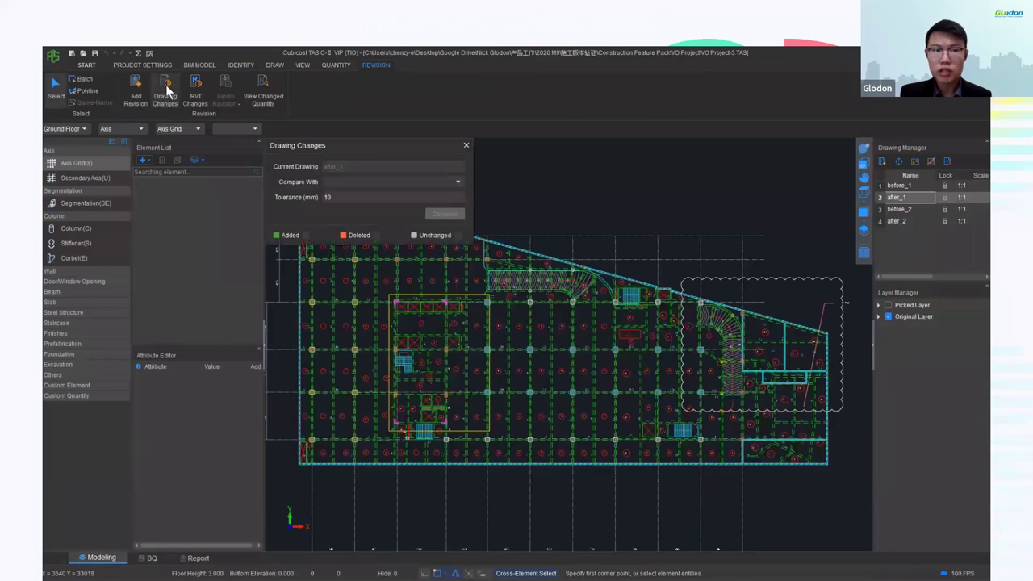
left_click(458, 182)
left_click(456, 194)
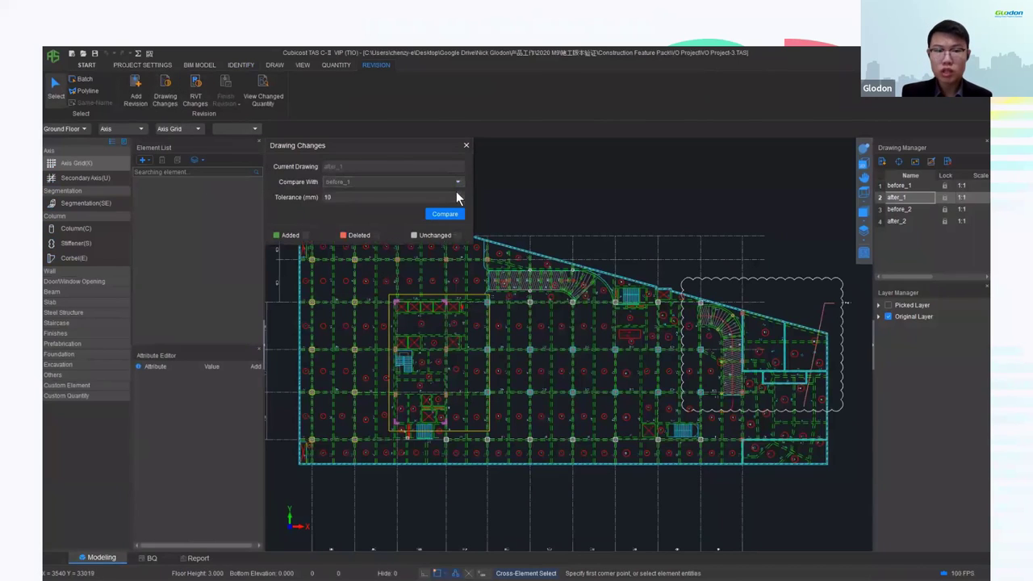
left_click(458, 214)
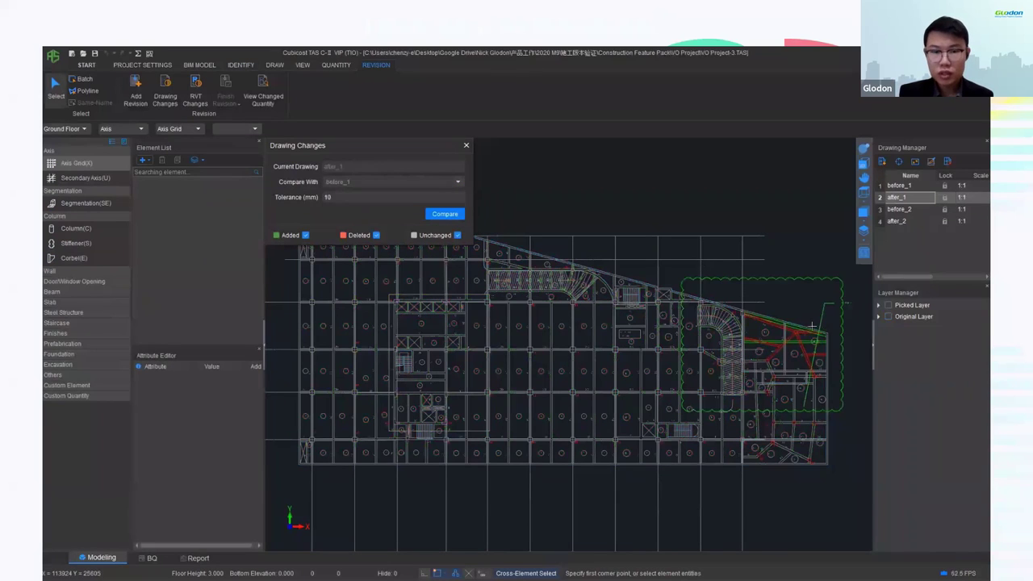
Step: Show elements filled again and start a new revision named 202009-revision01
left_click(862, 252)
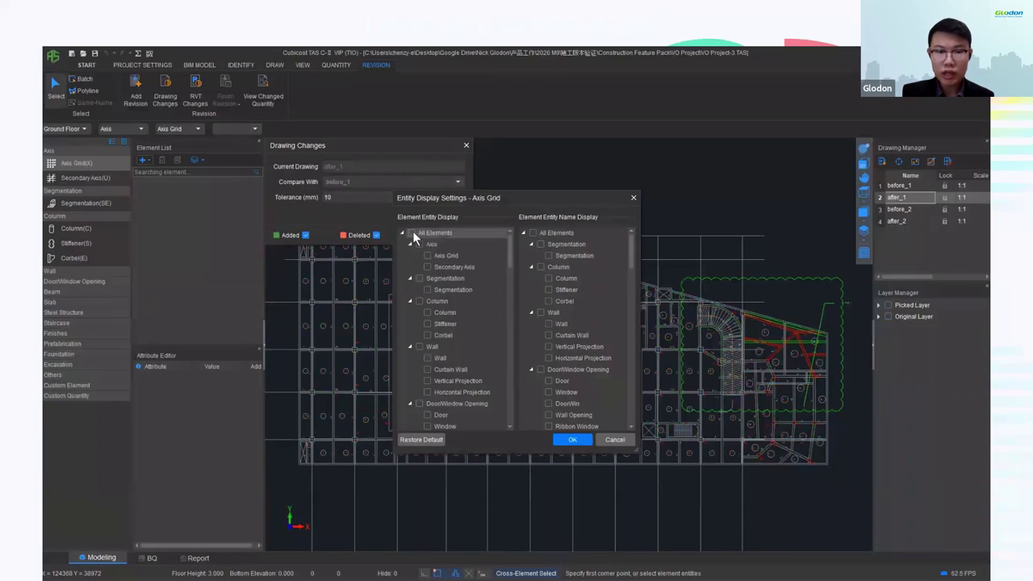
left_click(567, 438)
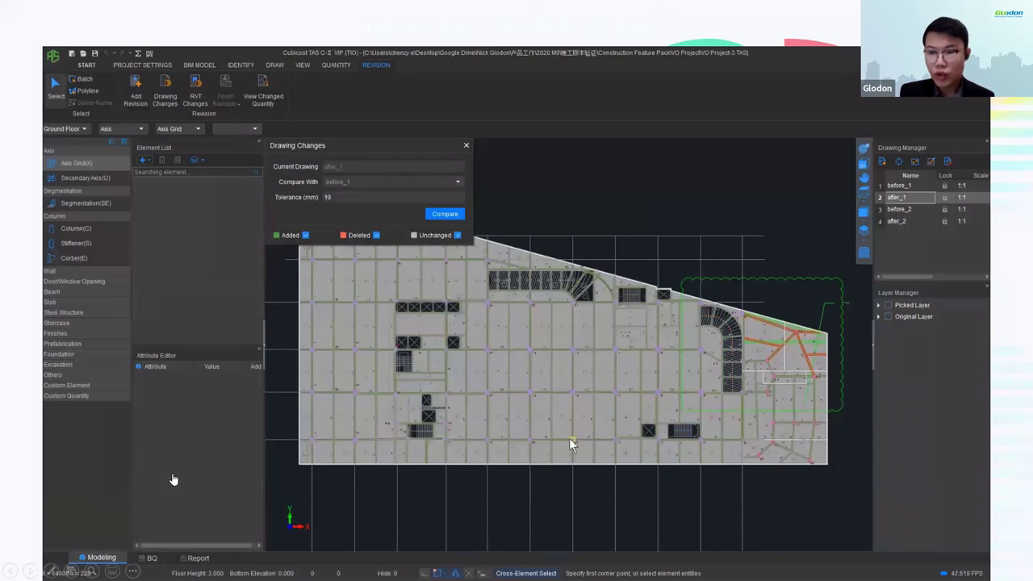
left_click(136, 95)
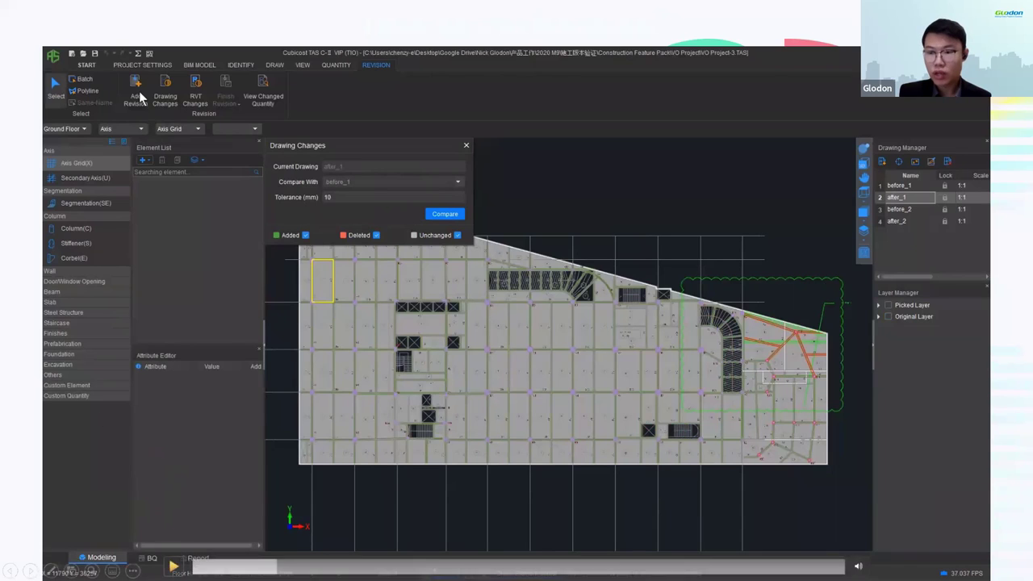
left_click(521, 296)
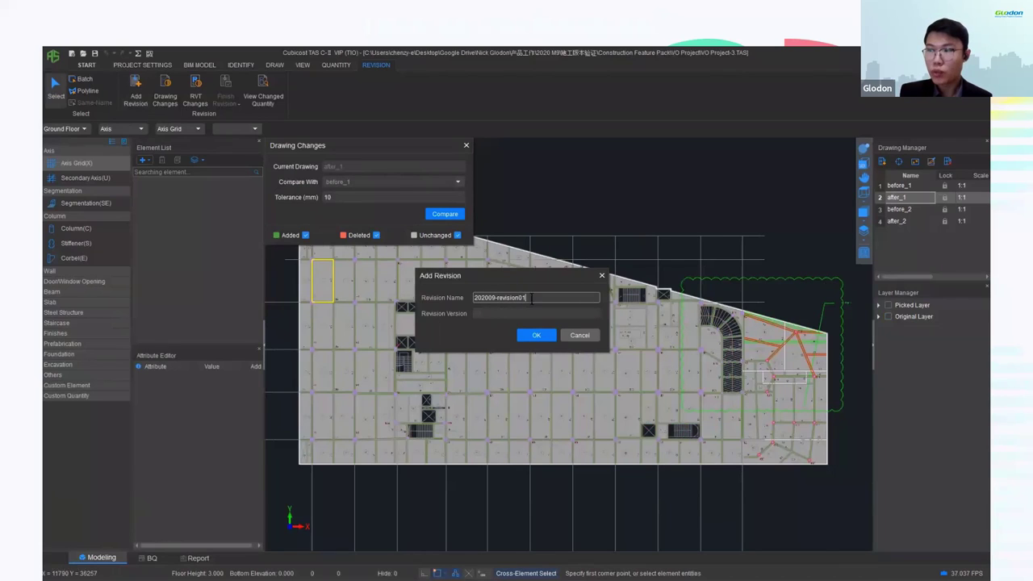
Step: Confirm revision 202009-revision01 after calculating quantities for all floors
left_click(538, 336)
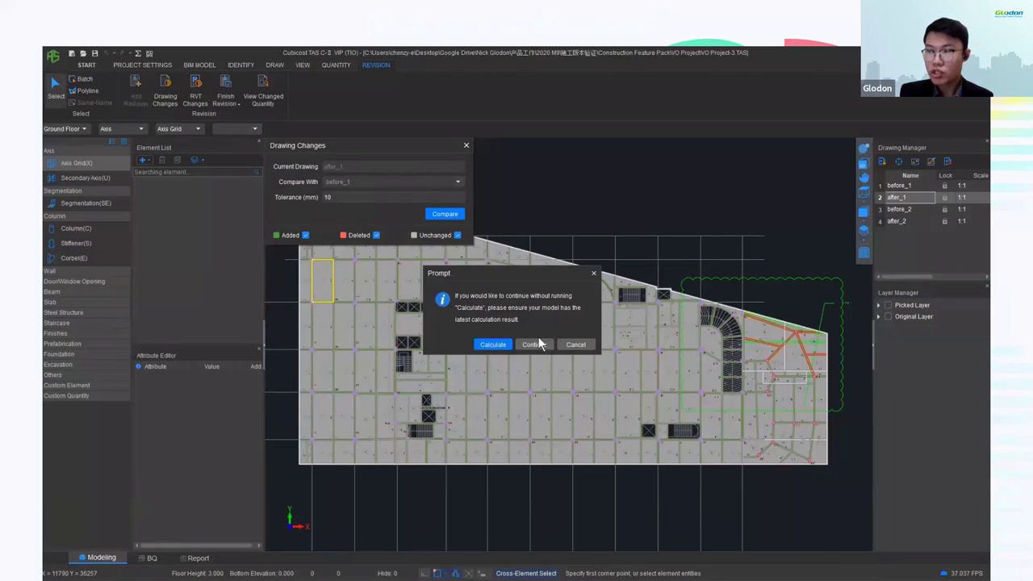
left_click(489, 345)
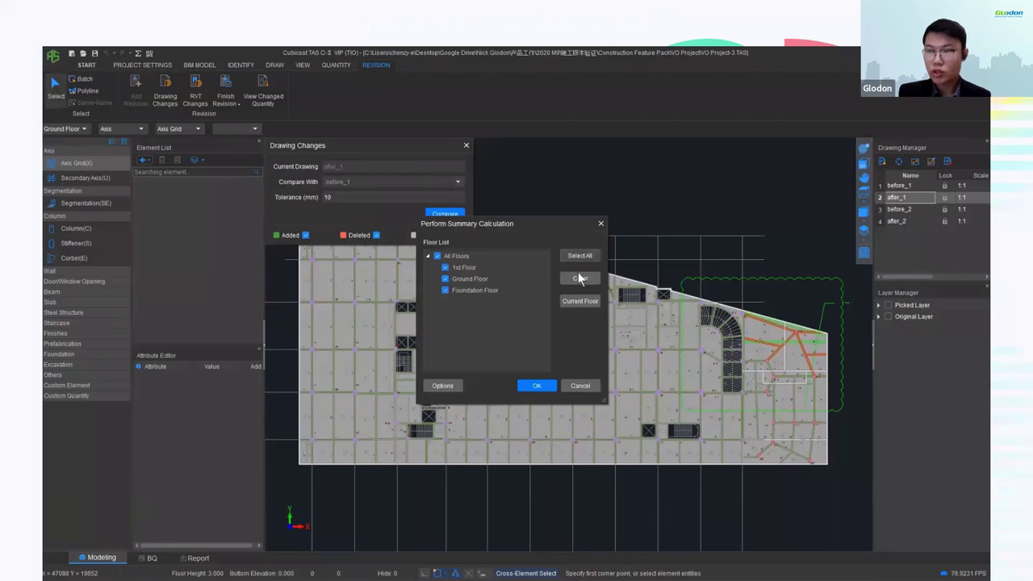
left_click(536, 386)
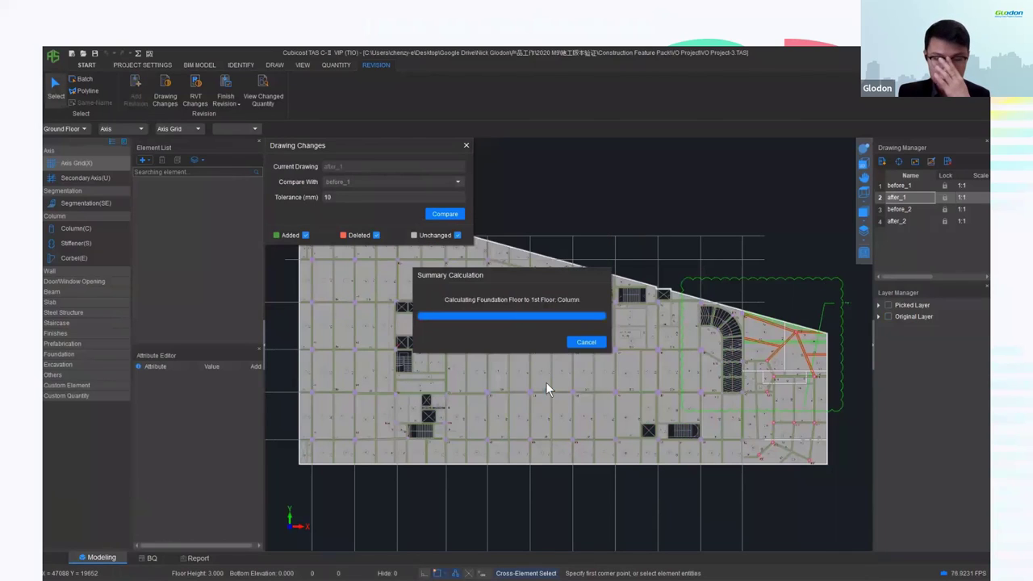
left_click(582, 342)
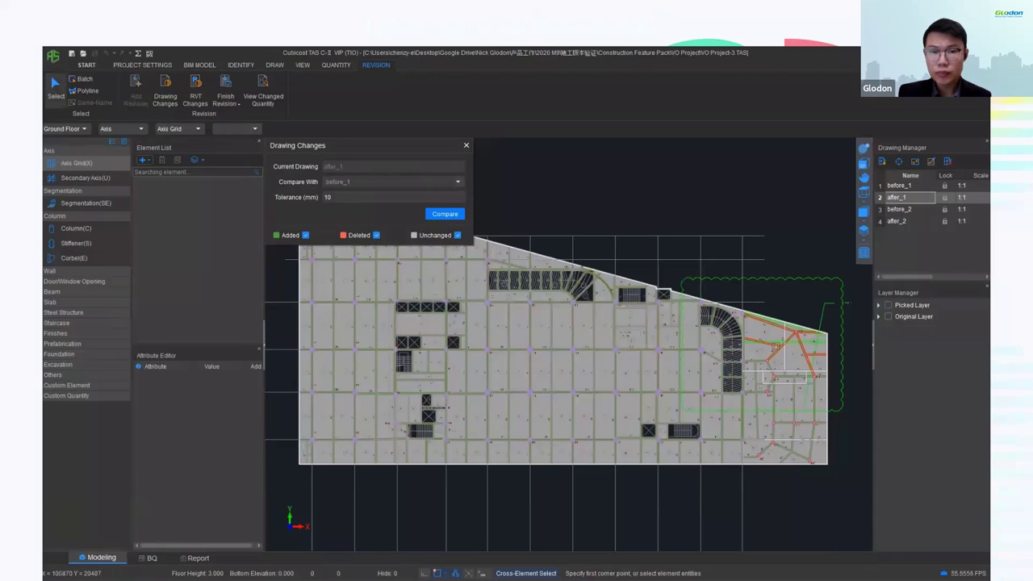
Step: Delete the outdated slabs and the diagonal beam in the revised corner
scroll(761, 350, "up", 5)
scroll(762, 350, "up", 2)
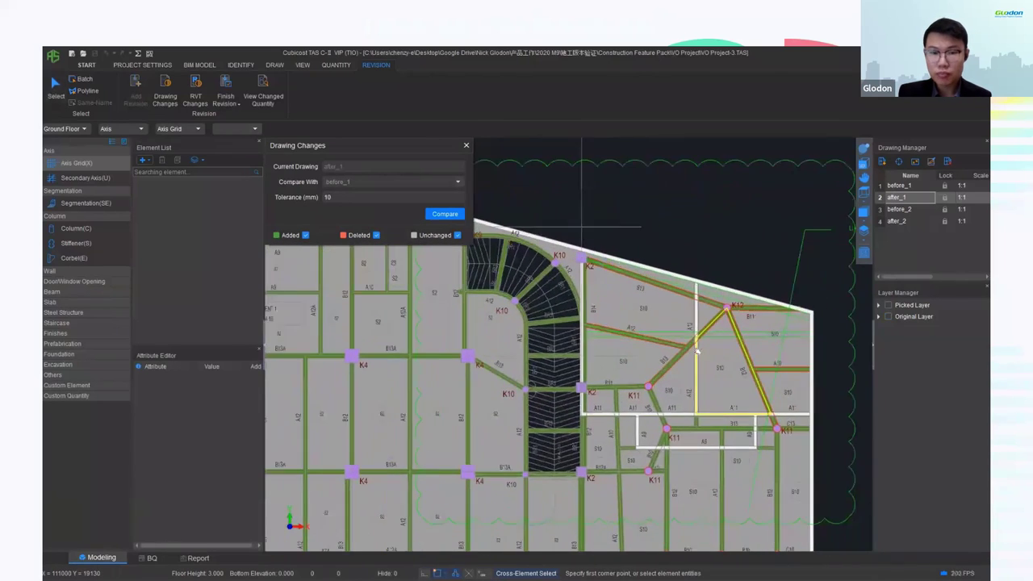
left_click(634, 320)
left_click(618, 257)
left_click(718, 284)
left_click(725, 322)
key("Delete")
left_click(687, 307)
key("Delete")
left_click(754, 387)
key("Delete")
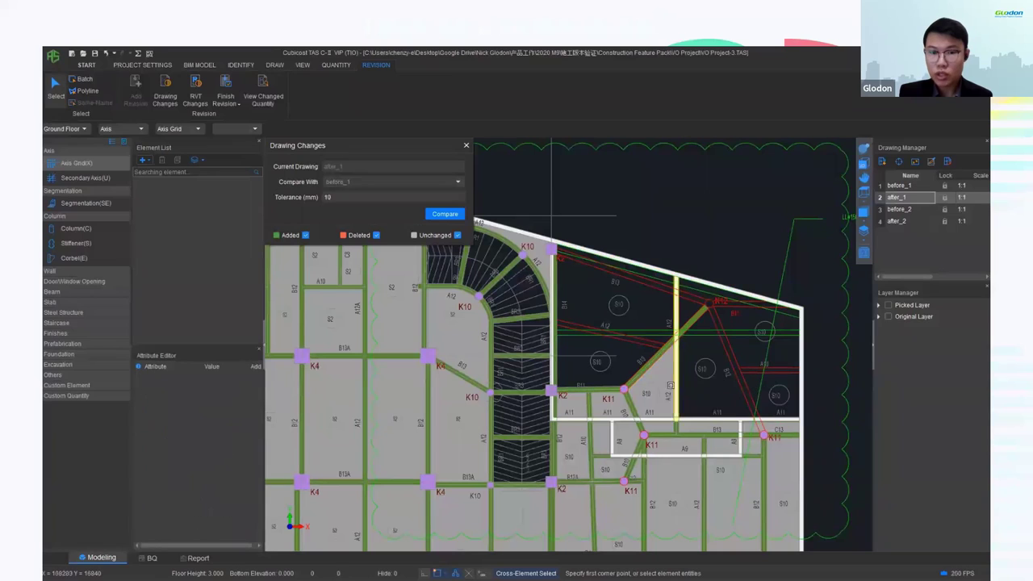
left_click(643, 364)
key("Delete")
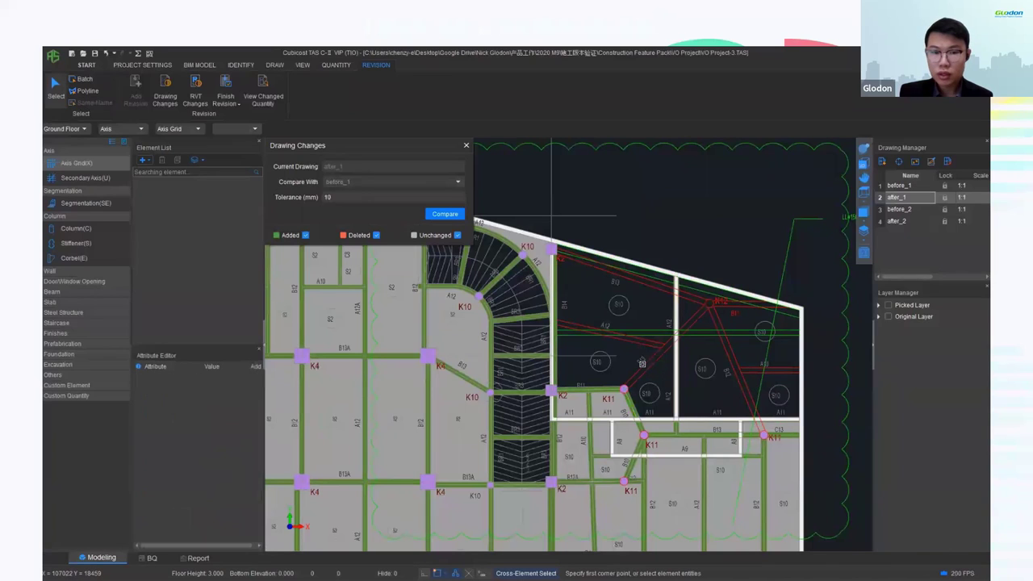
Step: Create Beam-1 with 400 width and draw it along the dashed CAD line
left_click(83, 292)
left_click(83, 302)
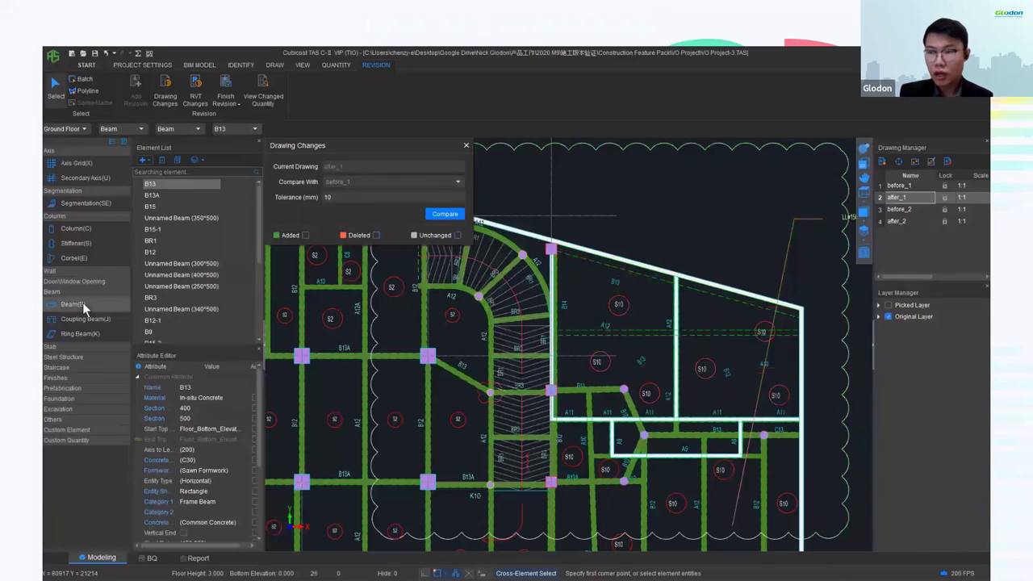
left_click(142, 159)
left_click(162, 194)
left_click(198, 407)
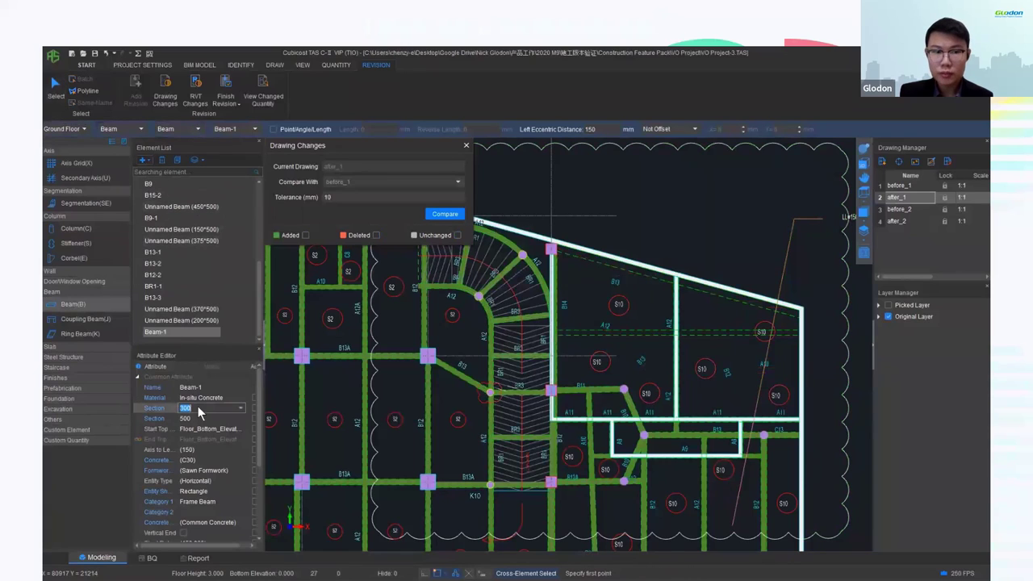
type("400")
key("Return")
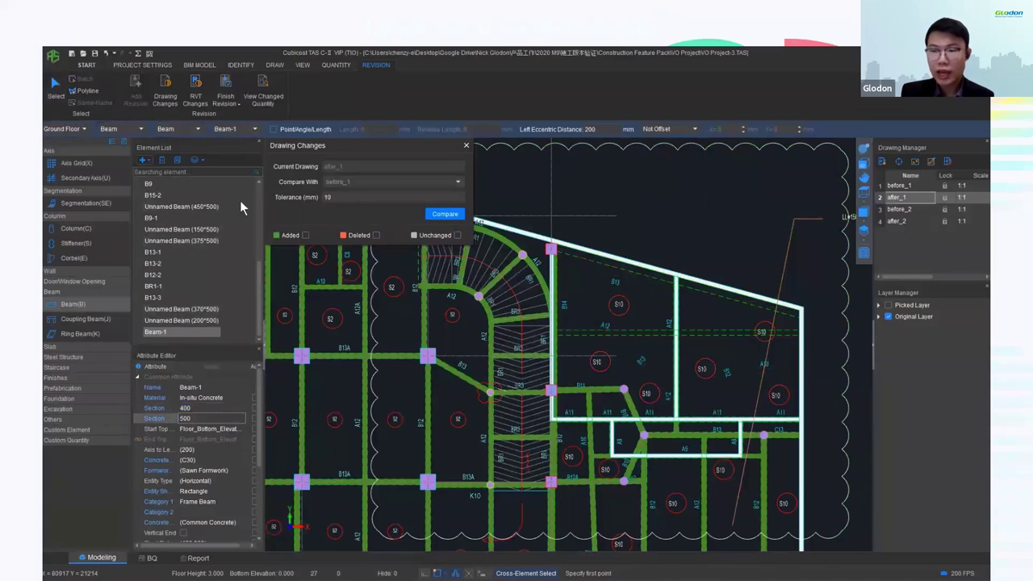
left_click(276, 64)
left_click(163, 88)
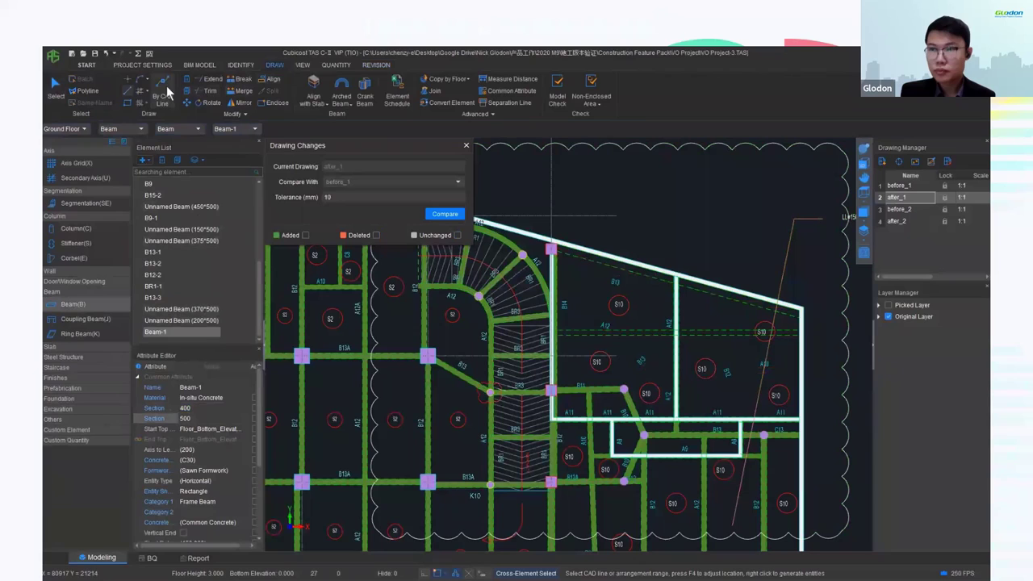
left_click(646, 335)
left_click(702, 334)
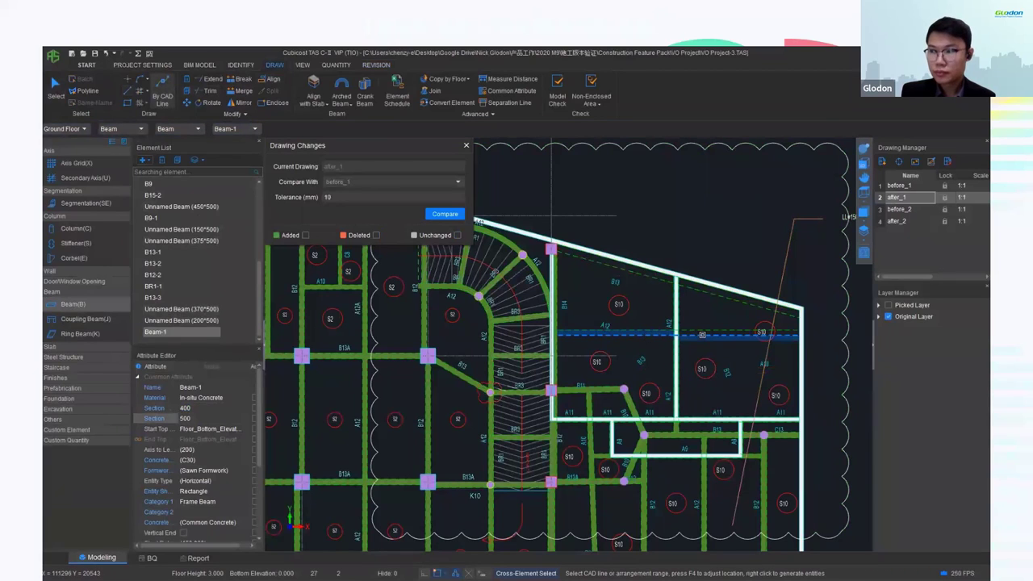
right_click(708, 344)
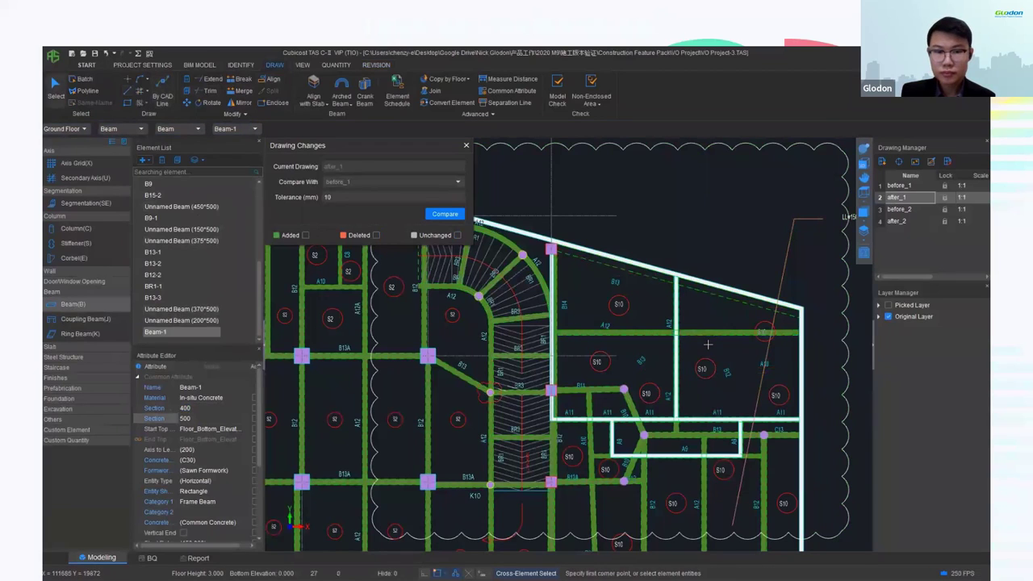
Step: Create Beam-2 with 600 width and draw it along the sloped top CAD line
left_click(143, 161)
left_click(166, 194)
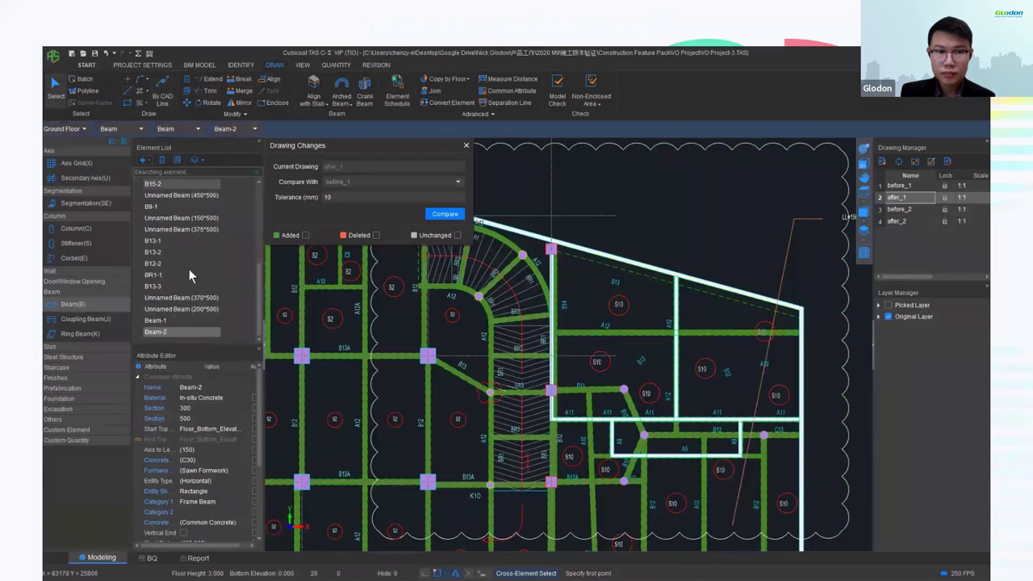
type("600")
key("Return")
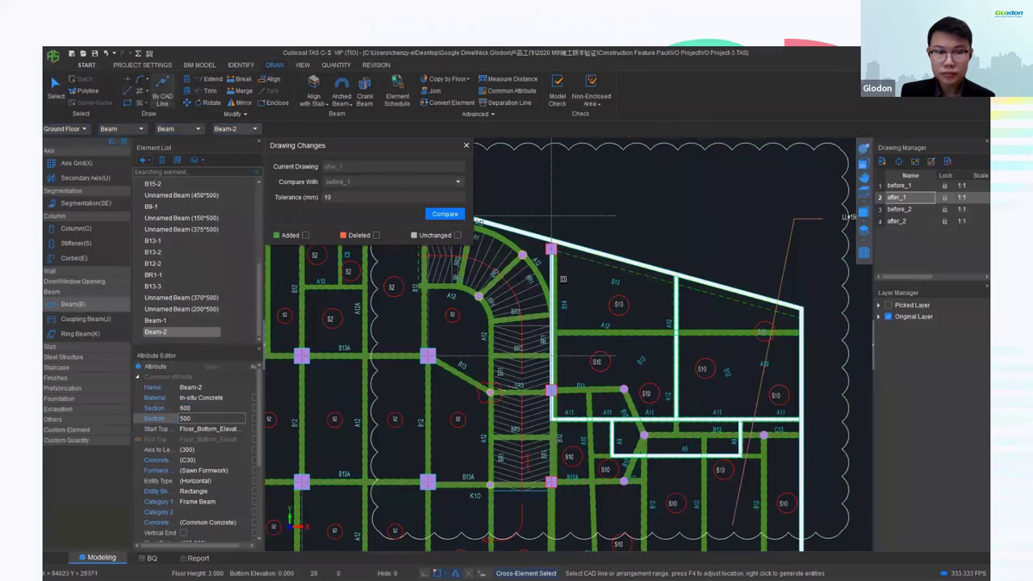
left_click(695, 286)
right_click(695, 287)
Step: Extend beams B14 and A12 to meet the new Beam-2
left_click(212, 78)
scroll(549, 230, "up", 5)
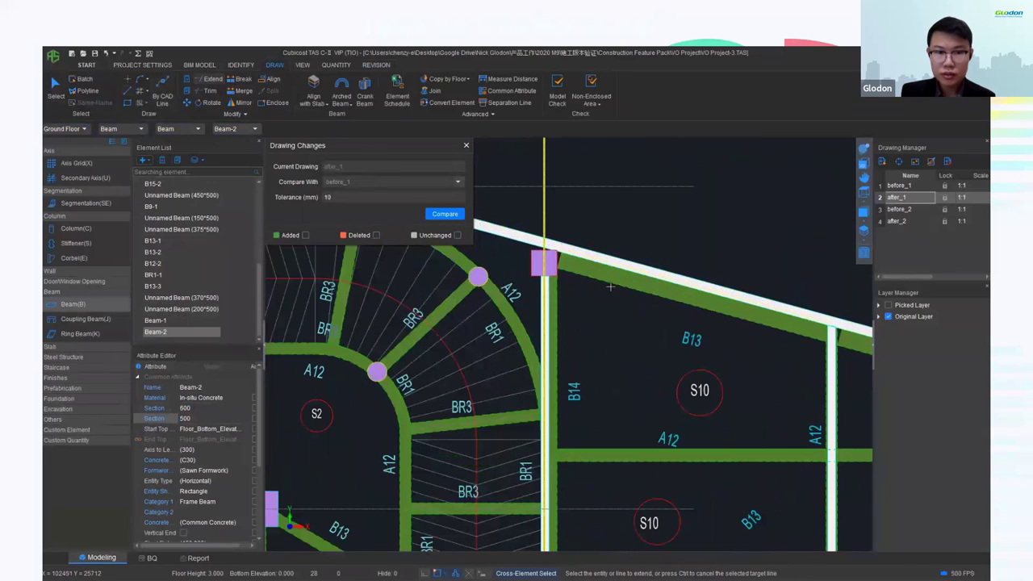
middle_click_drag(830, 355, 629, 309)
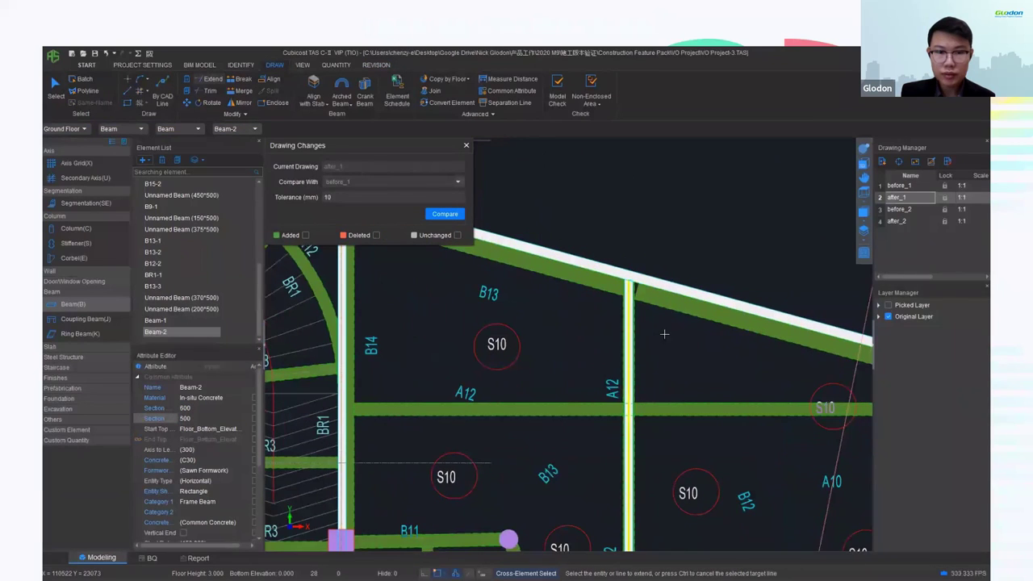
scroll(669, 339, "down", 3)
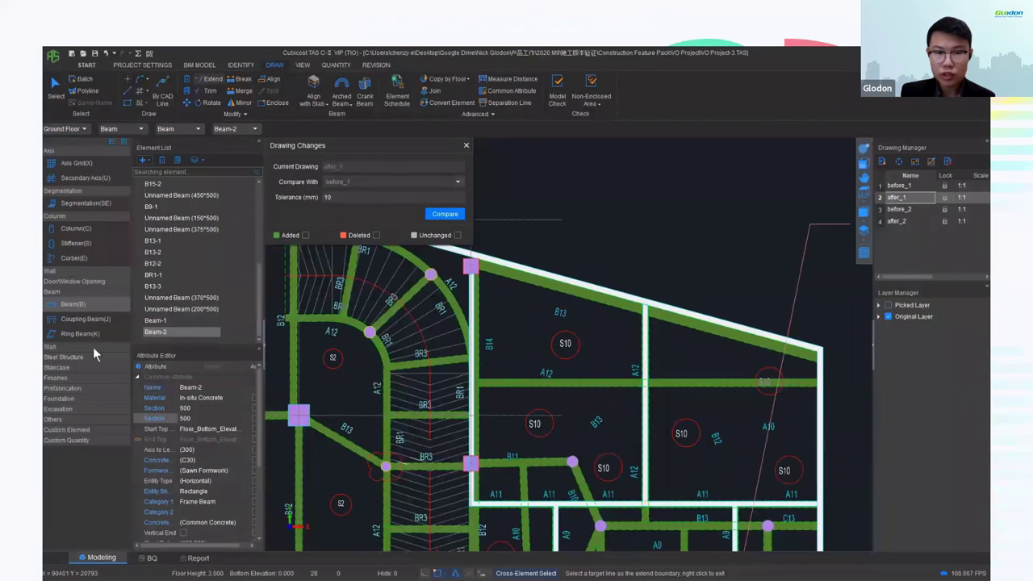
left_click(93, 347)
Step: Fill the four beam-bounded areas of the revised corner with in-situ slabs
left_click(81, 356)
left_click(134, 81)
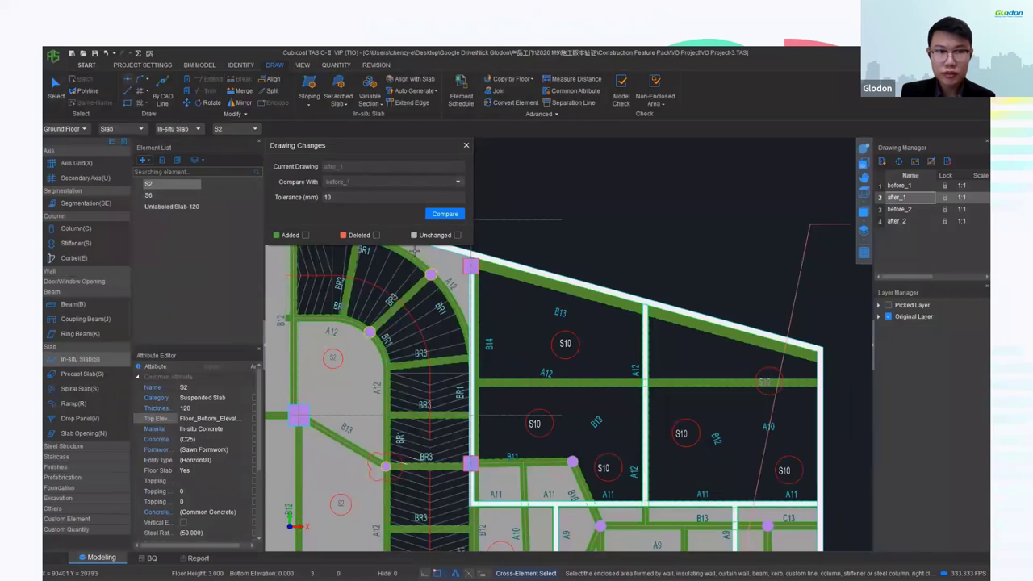
left_click(564, 335)
left_click(730, 355)
left_click(730, 448)
left_click(608, 417)
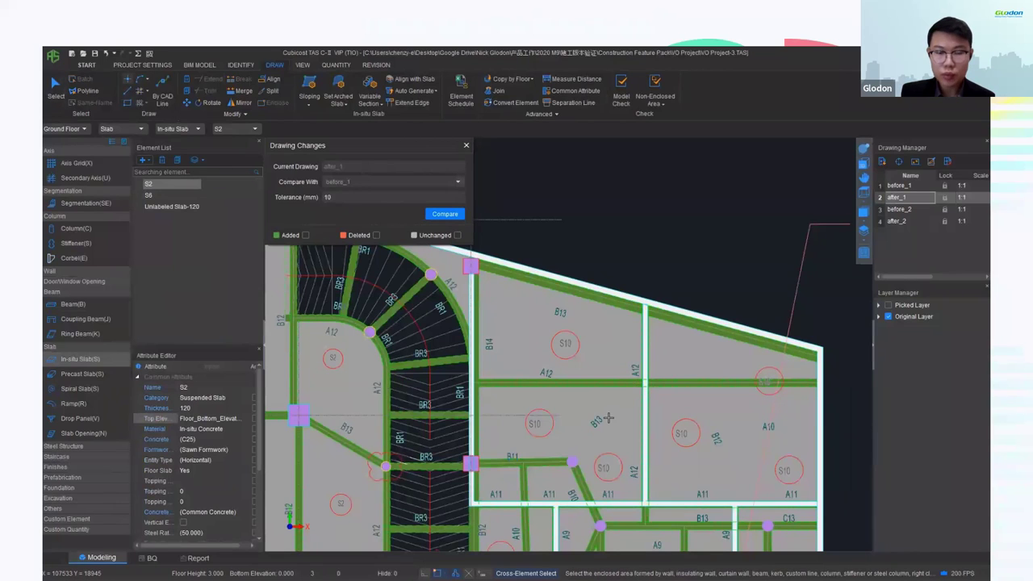
scroll(607, 417, "down", 4)
middle_click_drag(607, 417, 698, 344)
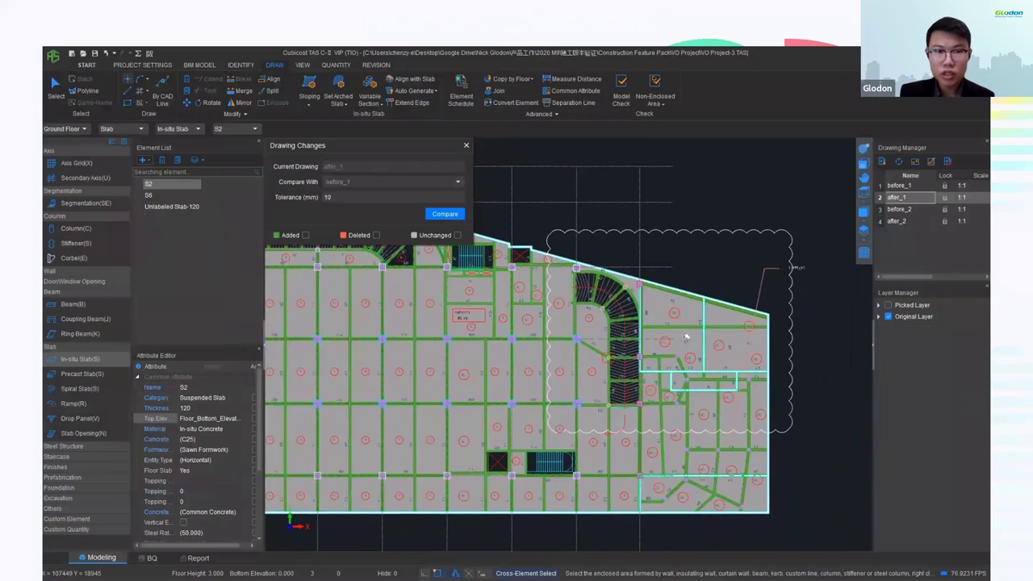
Step: Close Drawing Changes and finish the revision, accepting the warning
left_click(375, 65)
left_click(465, 145)
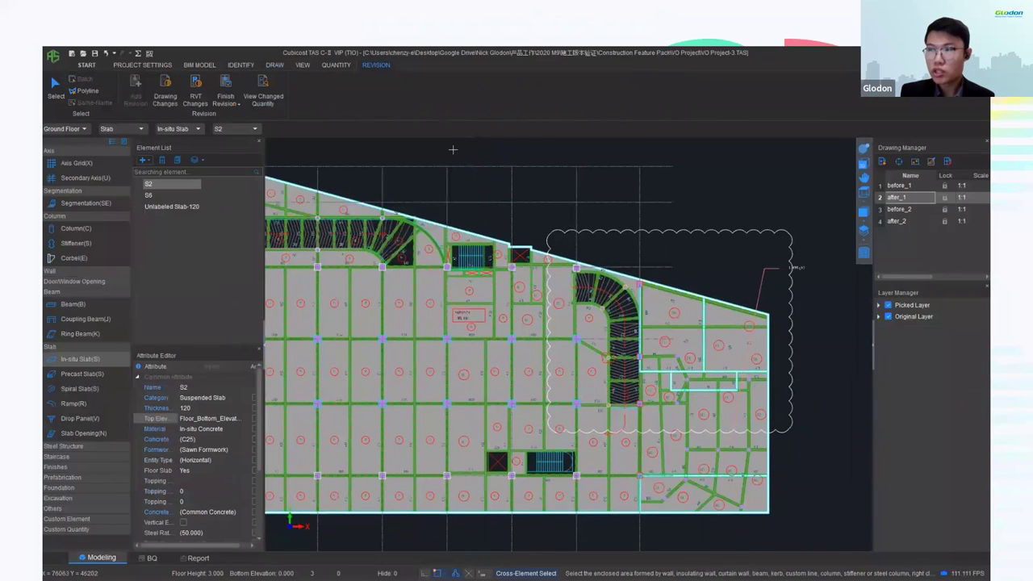
left_click(226, 84)
left_click(534, 345)
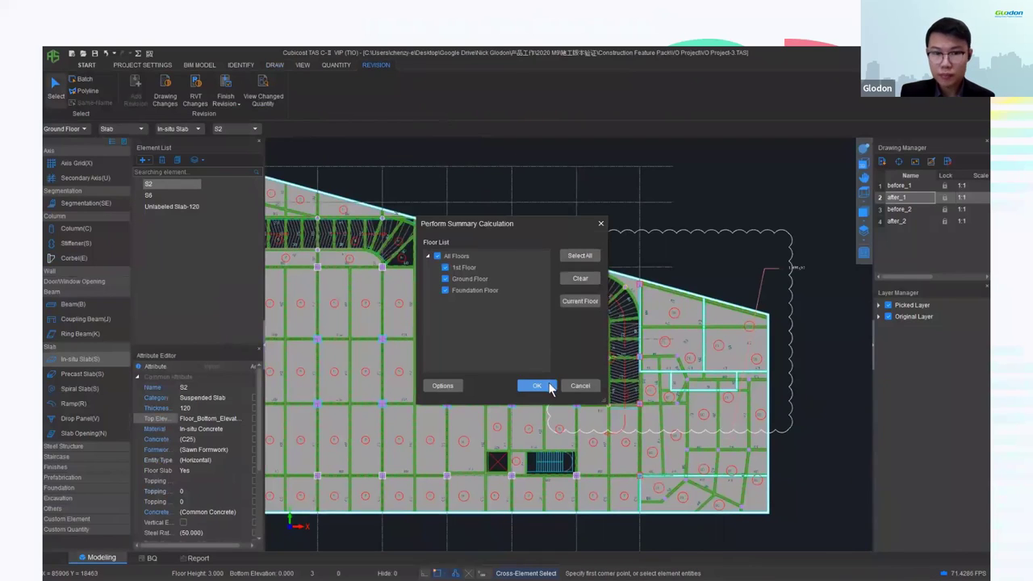
Step: Run the summary calculation on all floors, then compare revisions' changed quantities for all elements
left_click(549, 387)
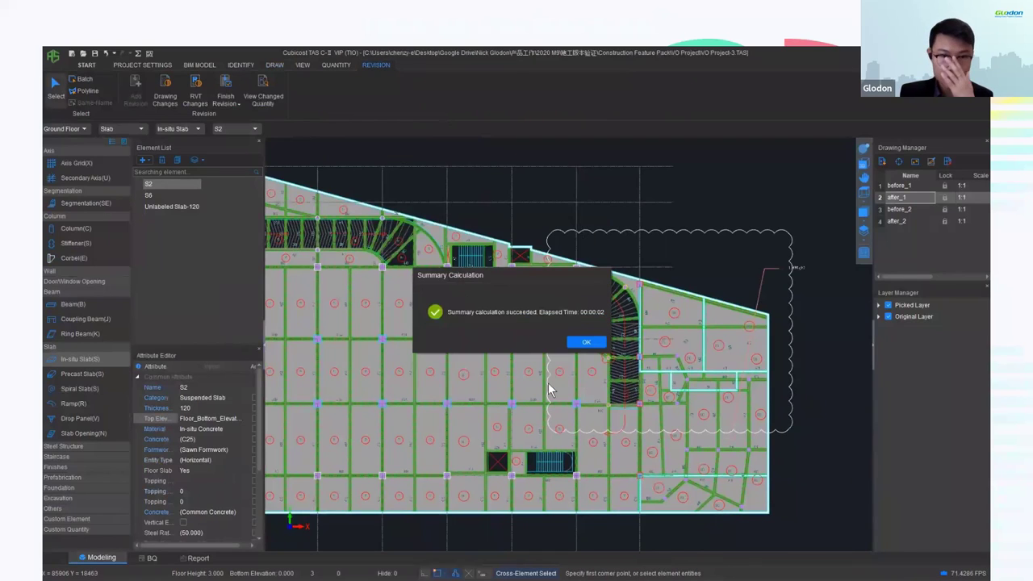
left_click(579, 342)
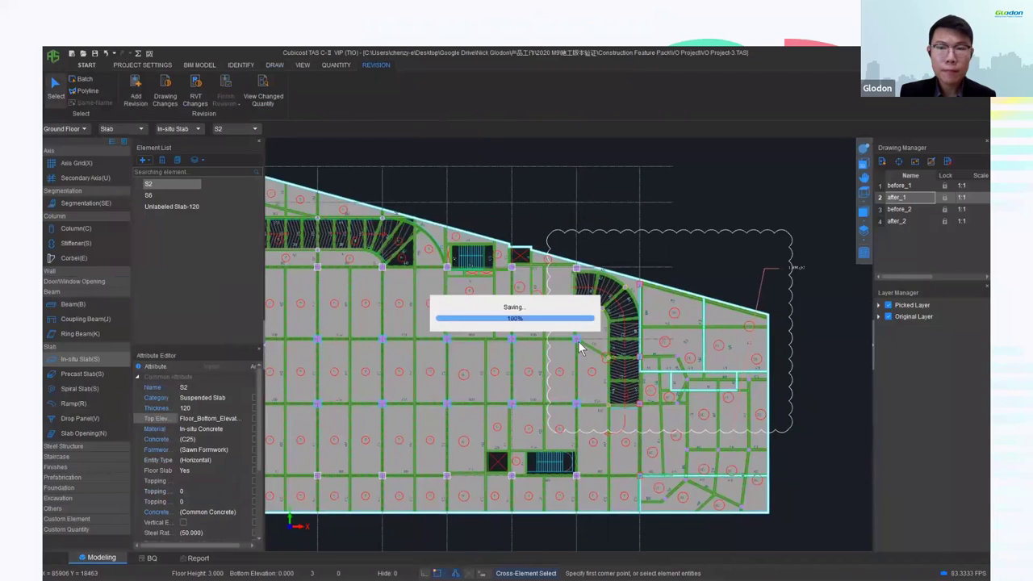
left_click(272, 96)
left_click(593, 298)
left_click(535, 335)
left_click(357, 231)
left_click(617, 401)
left_click_drag(760, 406, 870, 493)
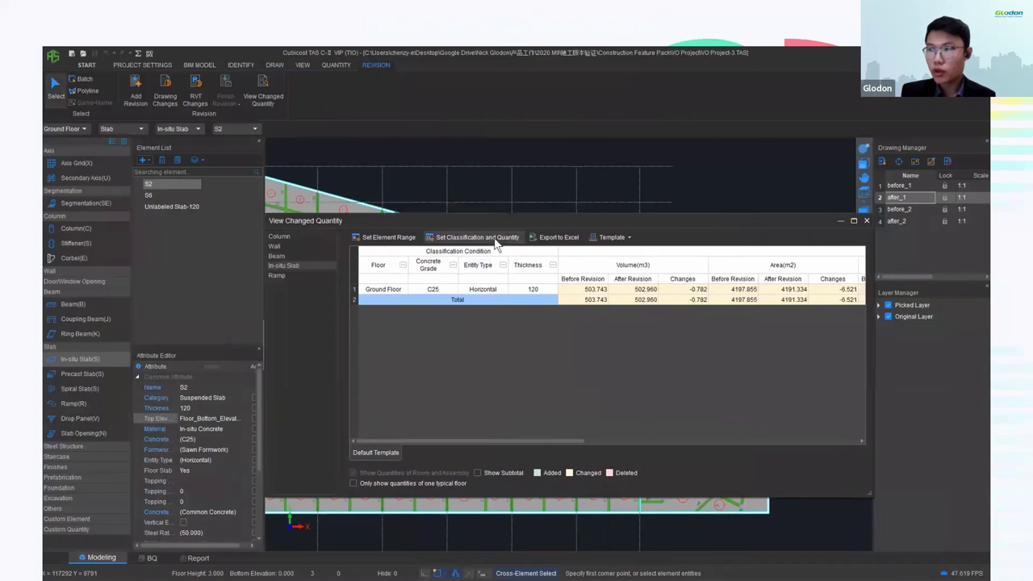
Step: Keep only Volume in the In-situ Slab changed quantities
left_click(476, 236)
left_click(637, 244)
left_click(645, 255)
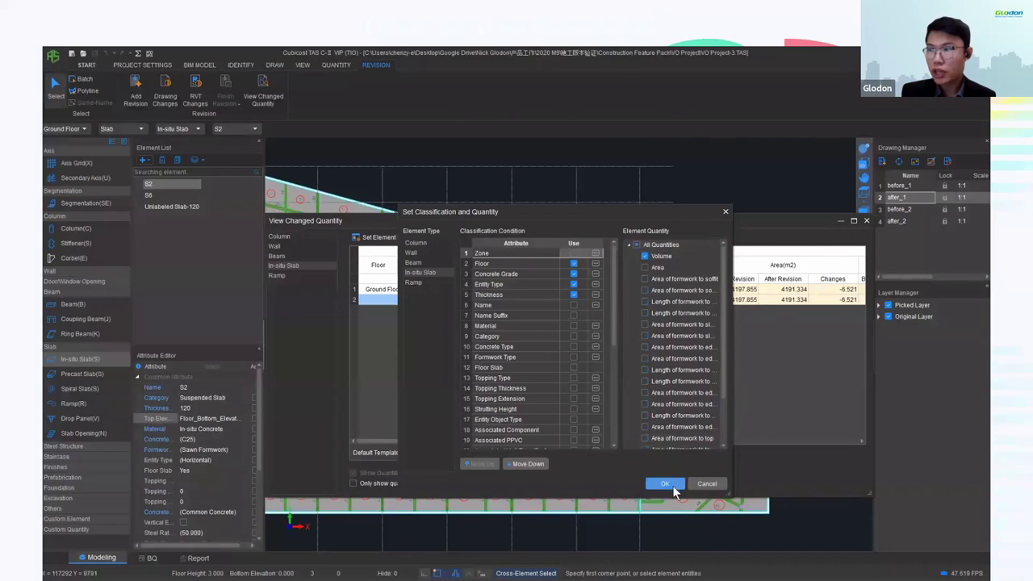
left_click(664, 483)
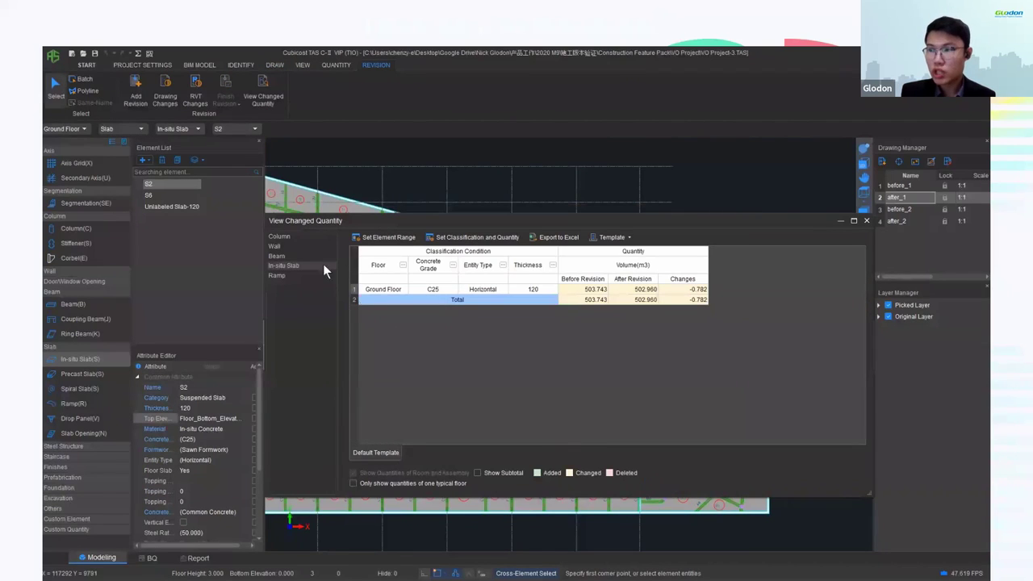
Step: Keep only Volume for beams, showing beam volume rising from 251.490 to 252.176 m3
left_click(300, 255)
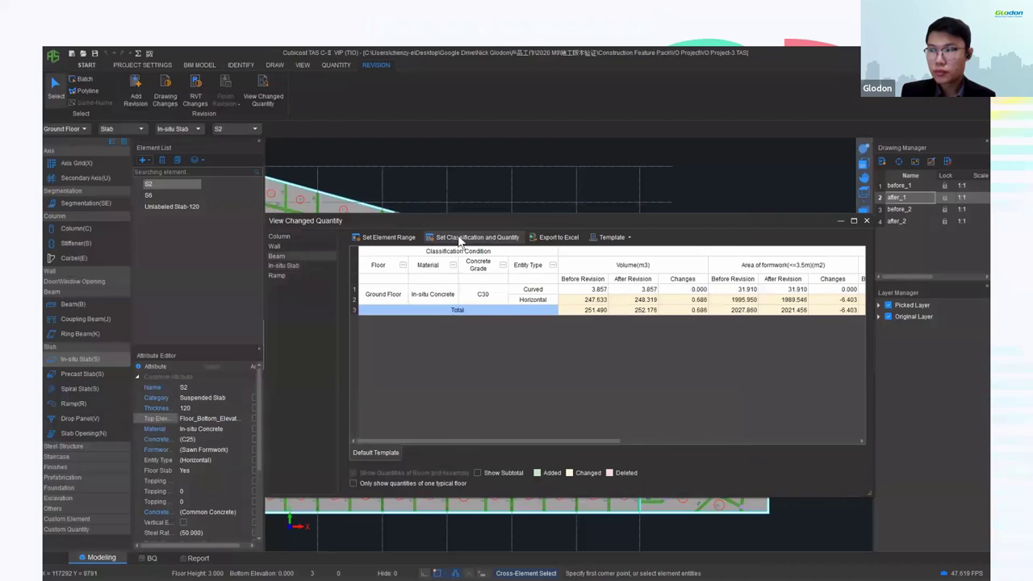
left_click(460, 237)
left_click(636, 244)
left_click(645, 256)
left_click(664, 483)
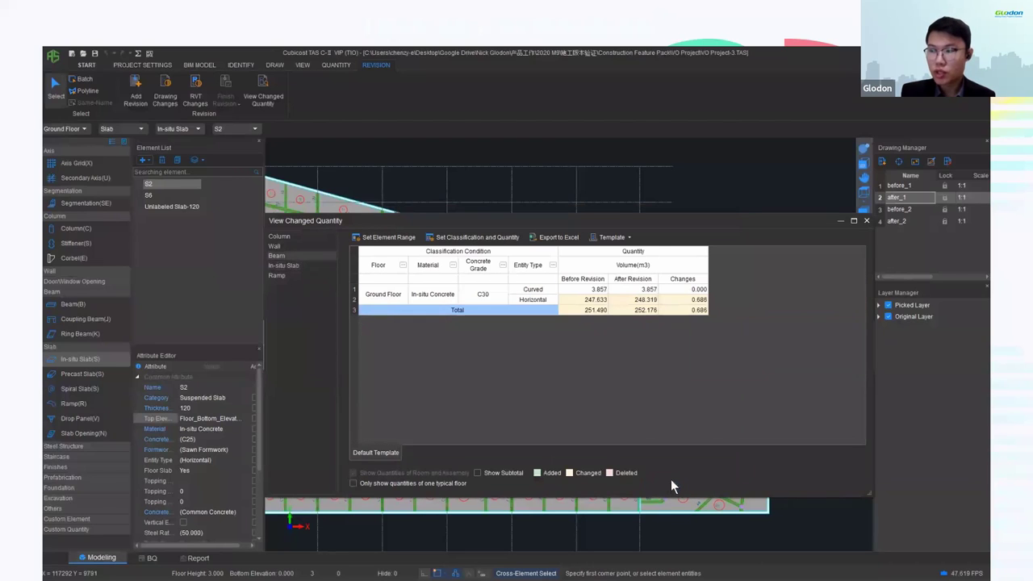
Step: Close the quantity review and inspect the attributes of slabs in the revised area
left_click(867, 220)
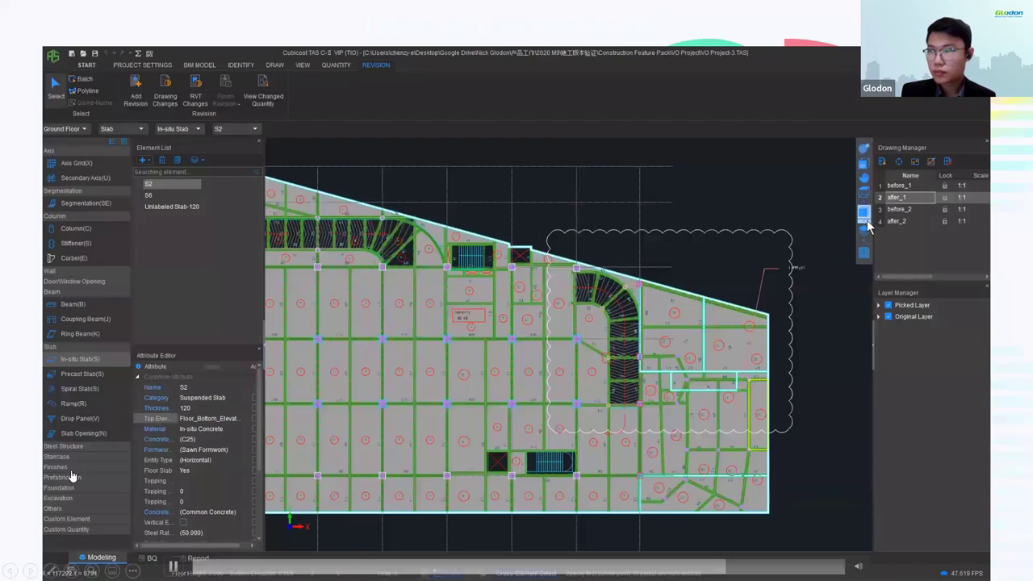
left_click(275, 64)
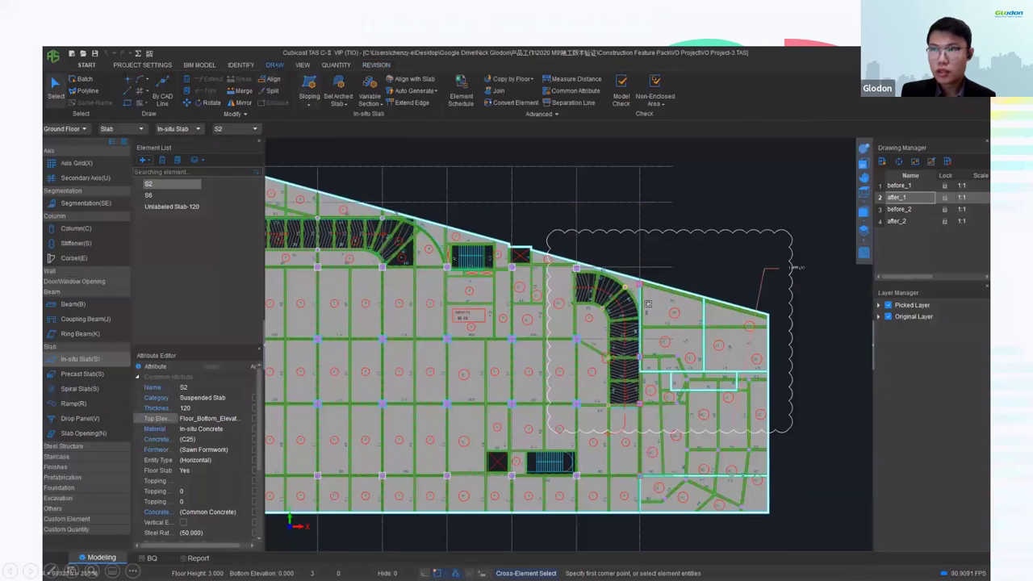
left_click(678, 345)
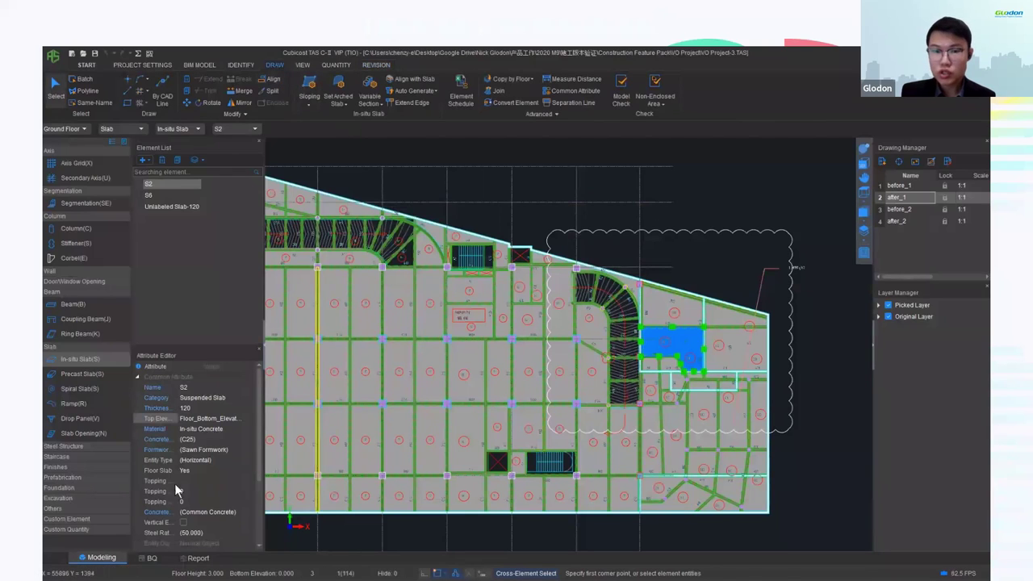
scroll(174, 483, "down", 3)
key("Escape")
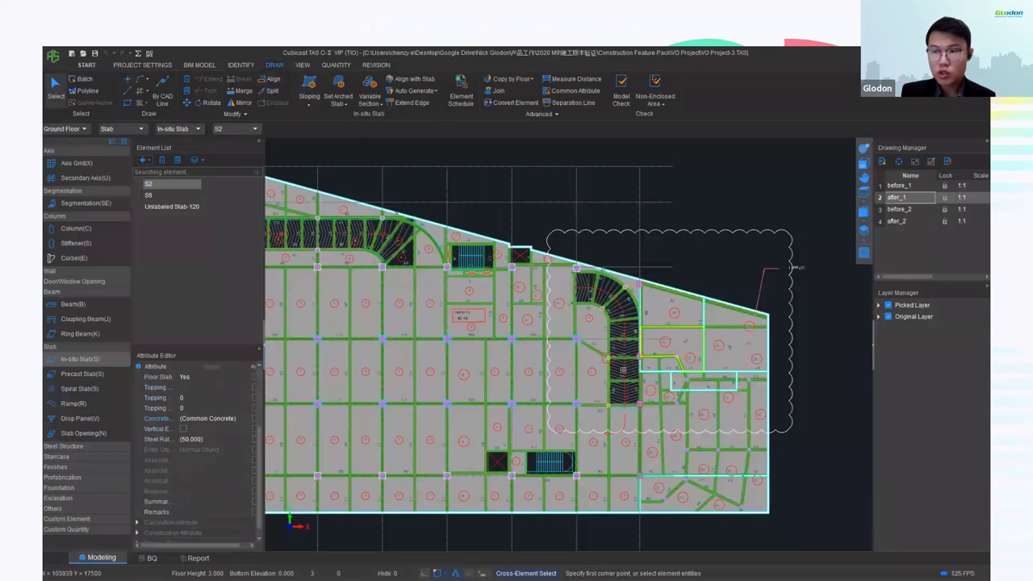
left_click(528, 378)
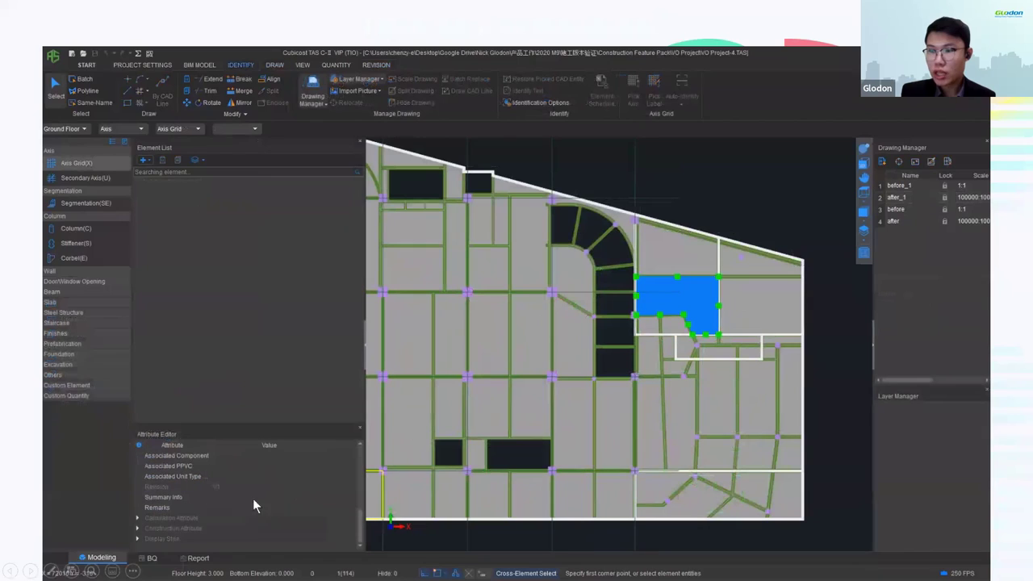
left_click(222, 488)
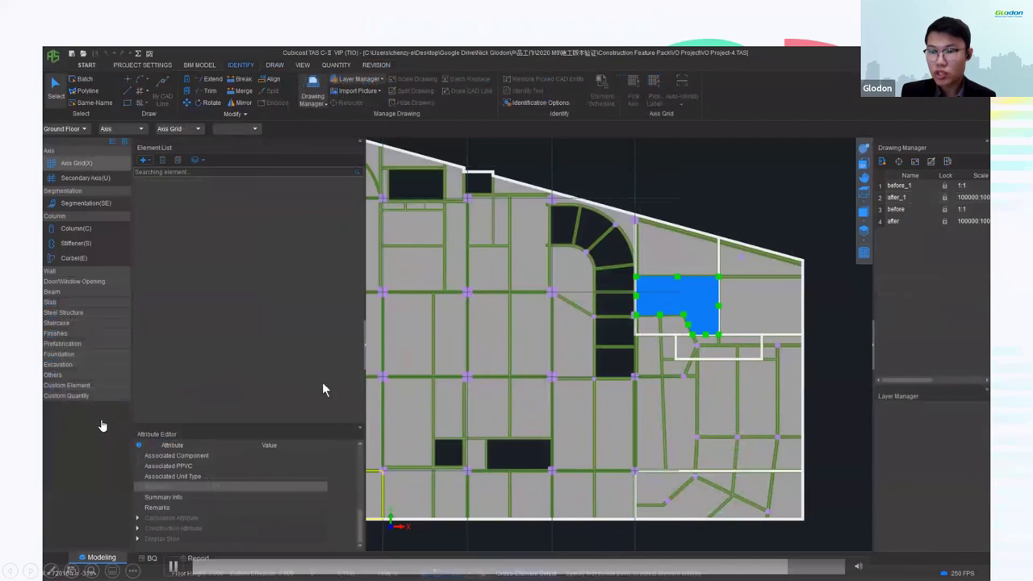
Step: Use Find Entity to find In-situ Slabs with Revision V1, returning four S2 slabs
left_click(274, 64)
left_click(468, 113)
left_click(450, 126)
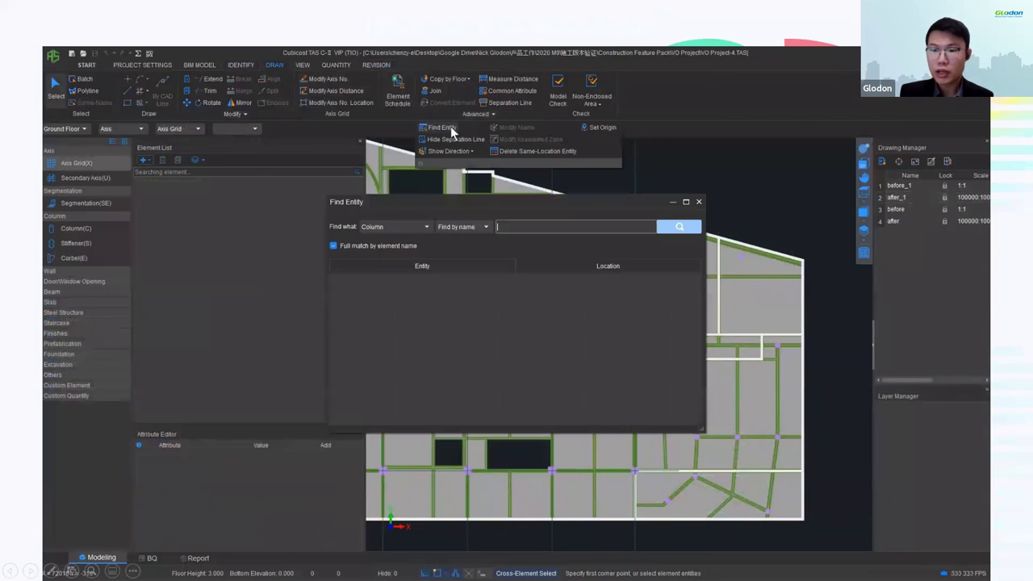
left_click(424, 226)
left_click(484, 226)
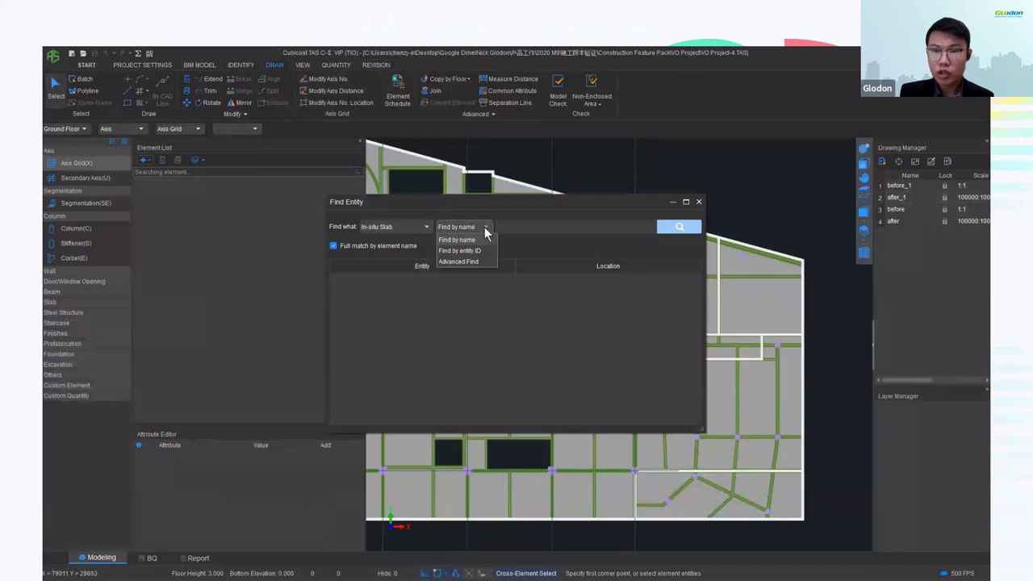
left_click(479, 259)
left_click(354, 395)
left_click(532, 281)
left_click(532, 292)
left_click(676, 227)
left_click_drag(614, 210, 520, 208)
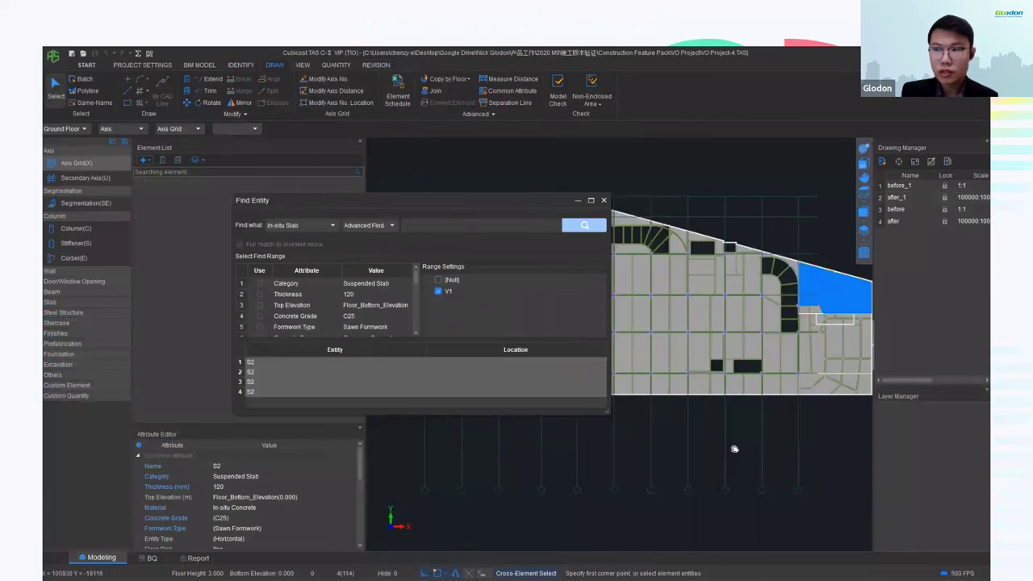
scroll(688, 487, "up", 3)
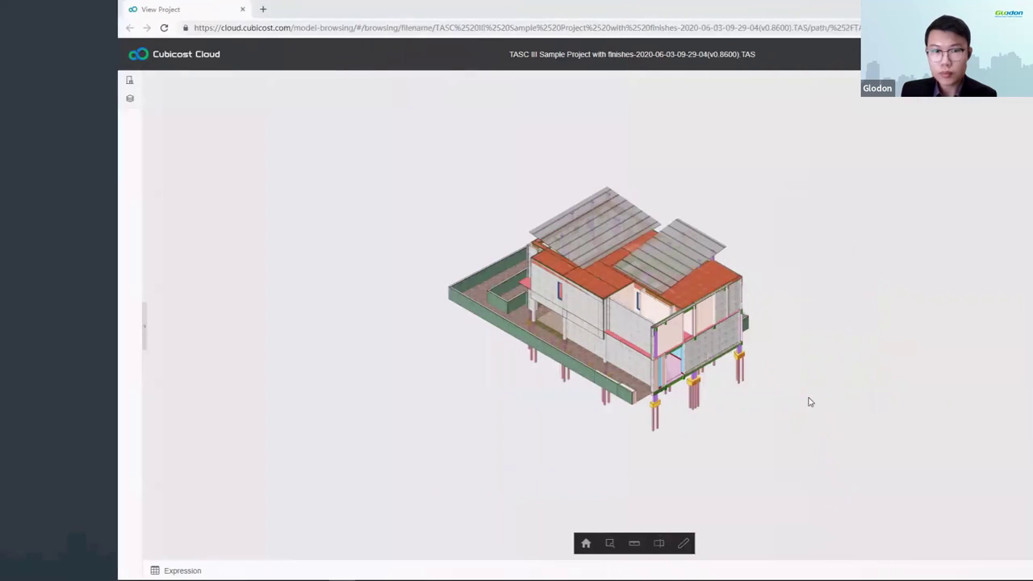
Step: Browse the floor tree, showing Roof, First and Ground Floor in turn, then the whole model
left_click_drag(807, 404, 690, 402)
mouse_move(166, 543)
key("space")
left_click(11, 80)
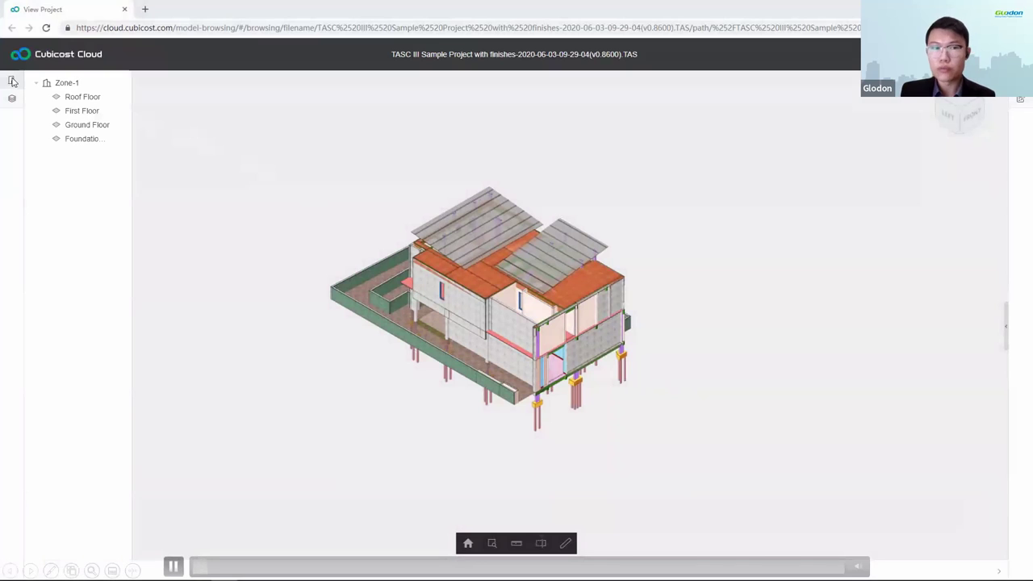
left_click(84, 101)
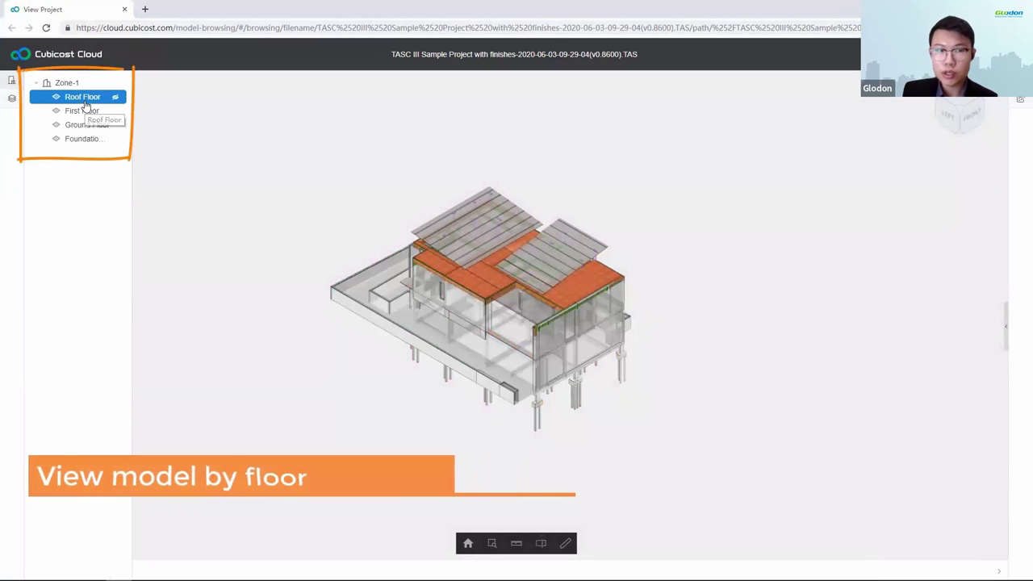
left_click(82, 111)
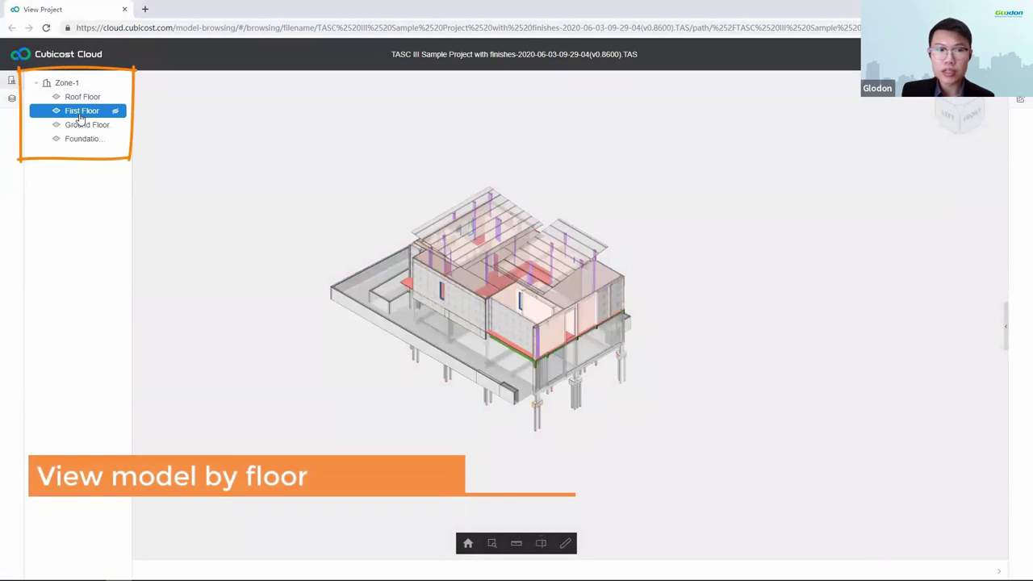
left_click(80, 116)
left_click(81, 125)
left_click(80, 126)
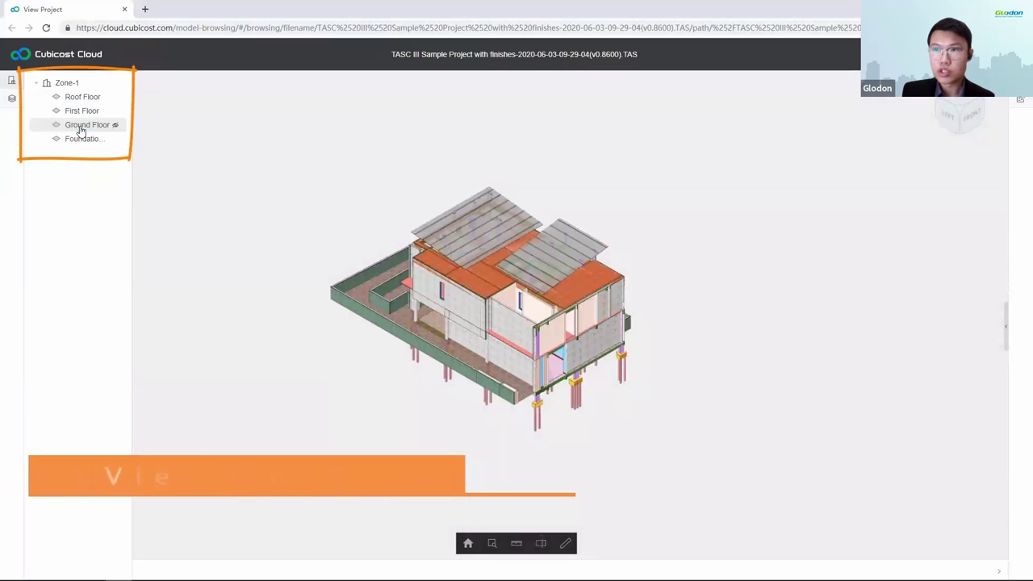
Step: In the element tree, isolate columns, hide Steel Structure and isolate foundations, then orbit the model
left_click(11, 97)
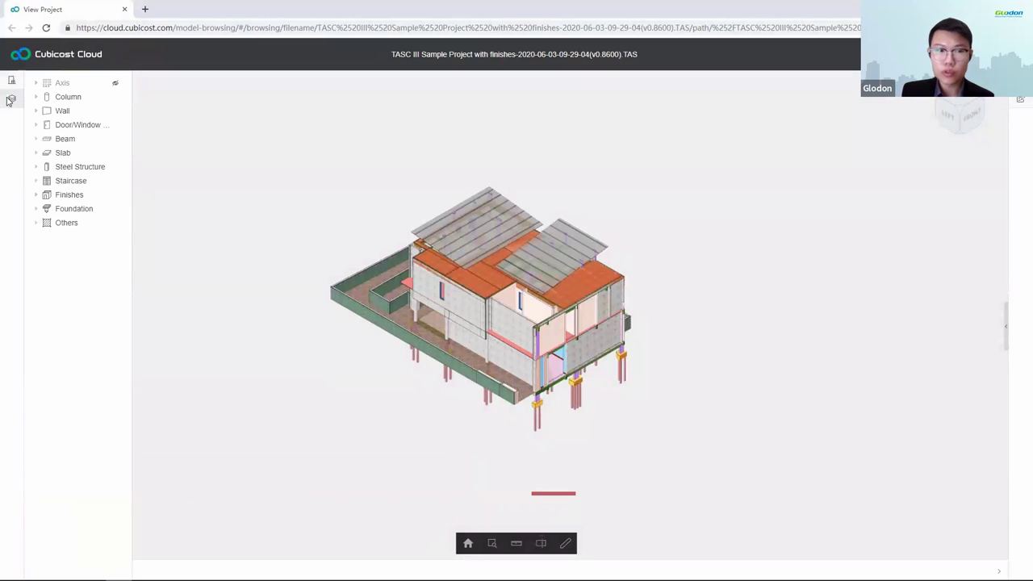
left_click(97, 99)
left_click(99, 100)
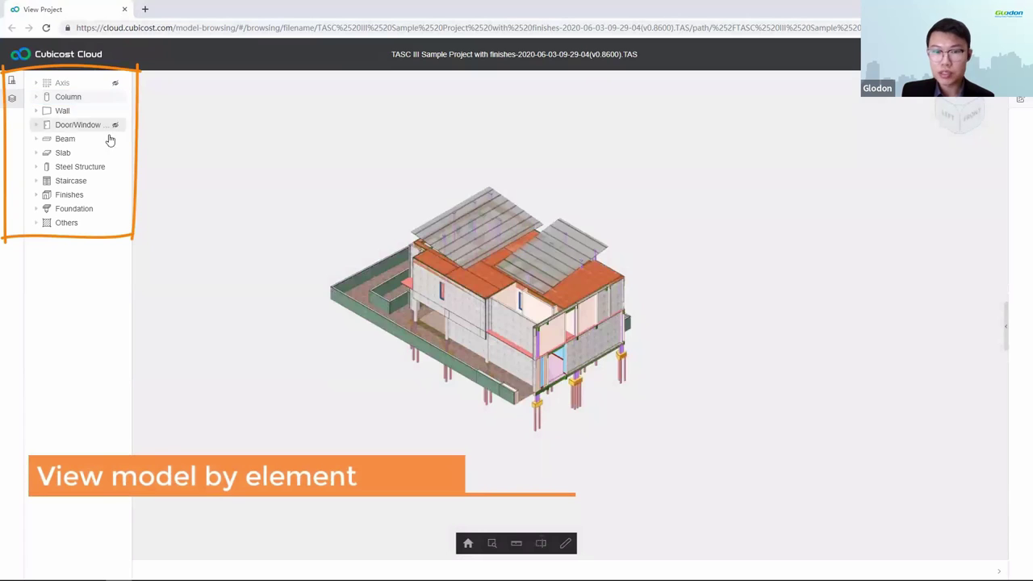
left_click(115, 168)
left_click(115, 168)
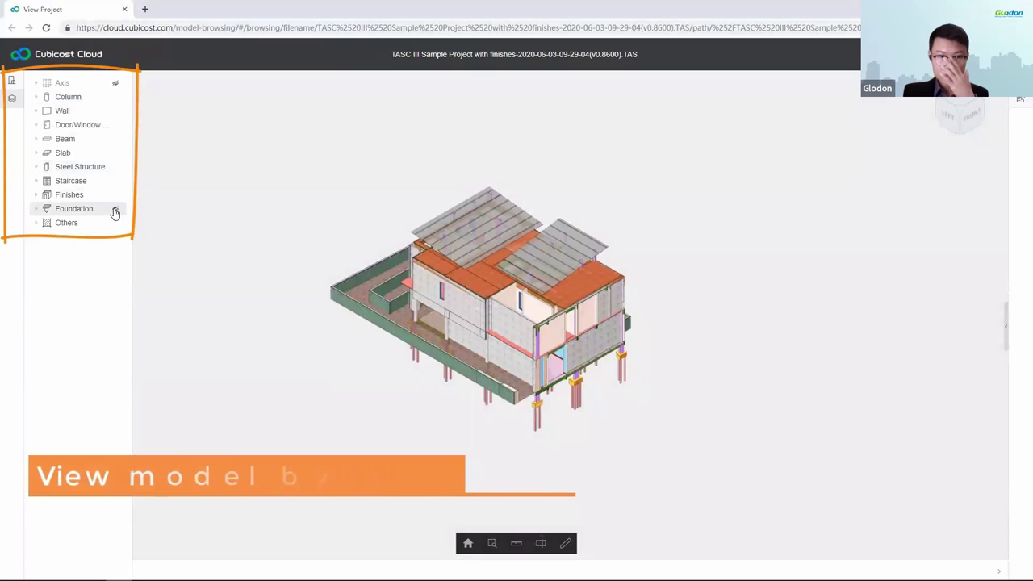
left_click(92, 211)
left_click(92, 212)
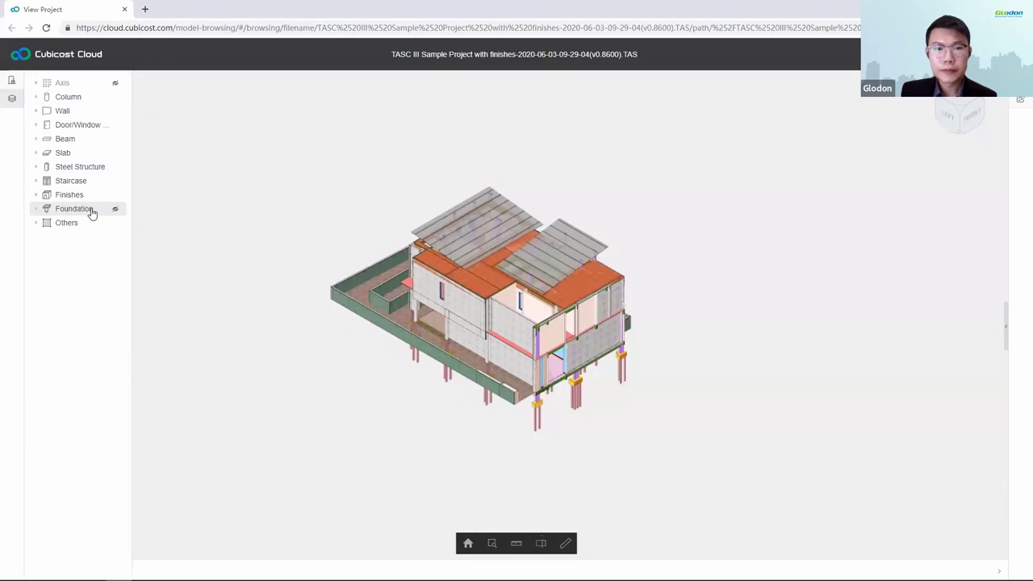
left_click_drag(712, 424, 952, 338)
Step: Shrink a section box to cut away part of the model, then remove it and reset the view
mouse_move(542, 542)
left_click(540, 522)
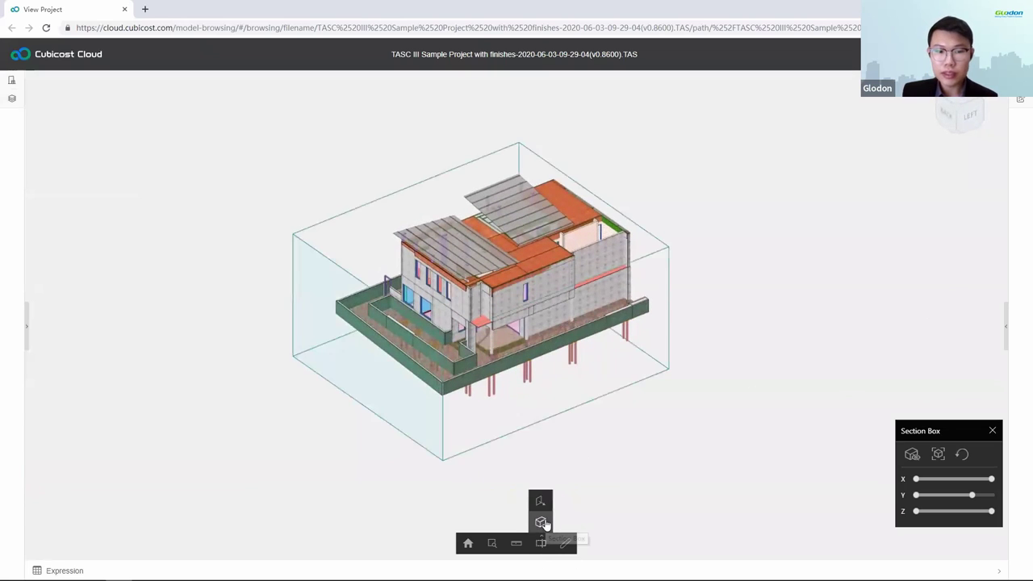
left_click_drag(362, 350, 551, 362)
left_click(467, 543)
Step: Select column C20 and expand its calculation and construction attributes
left_click_drag(768, 396, 565, 266)
scroll(555, 254, "up", 5)
left_click(555, 255)
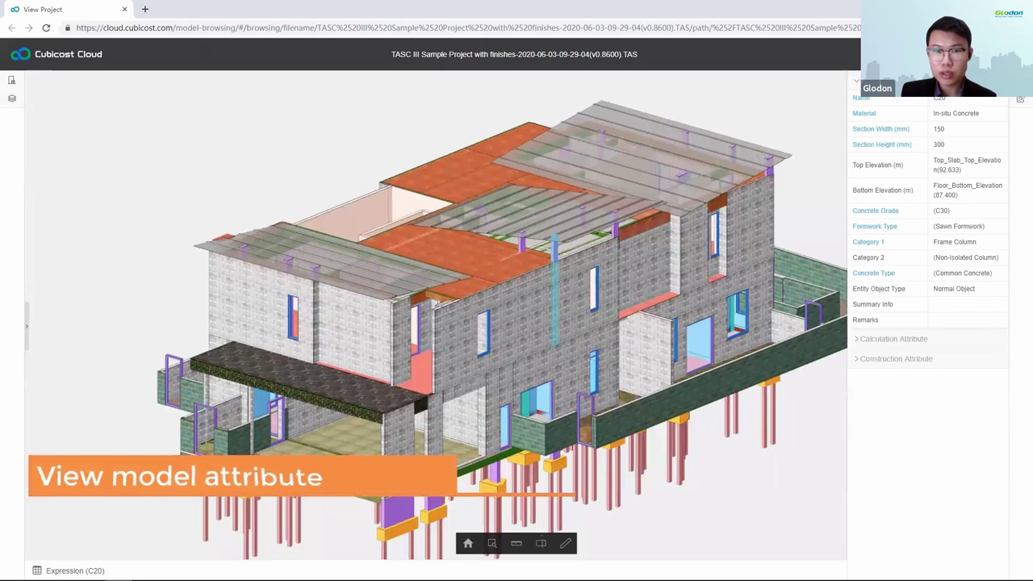
left_click(956, 83)
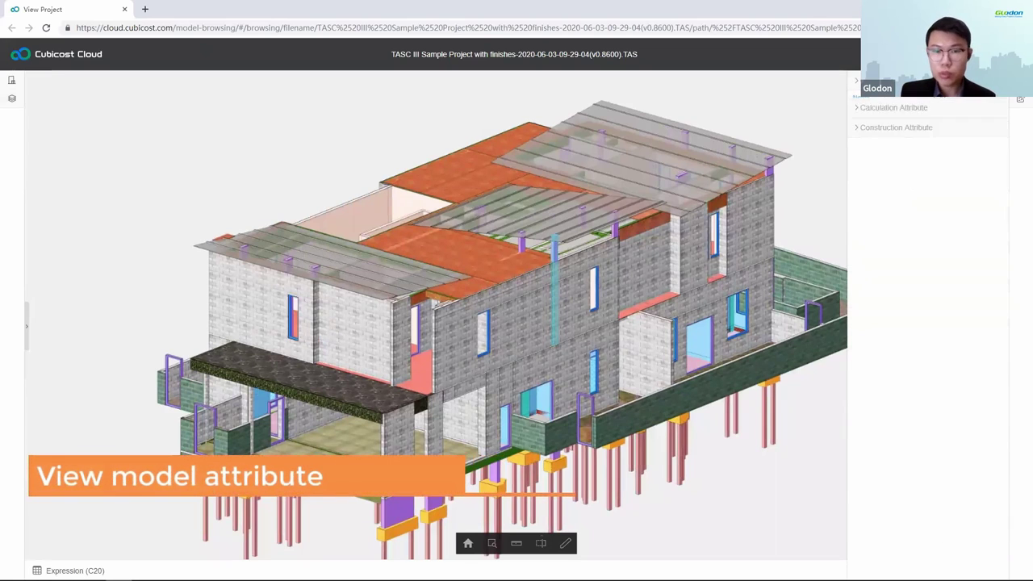
left_click(960, 105)
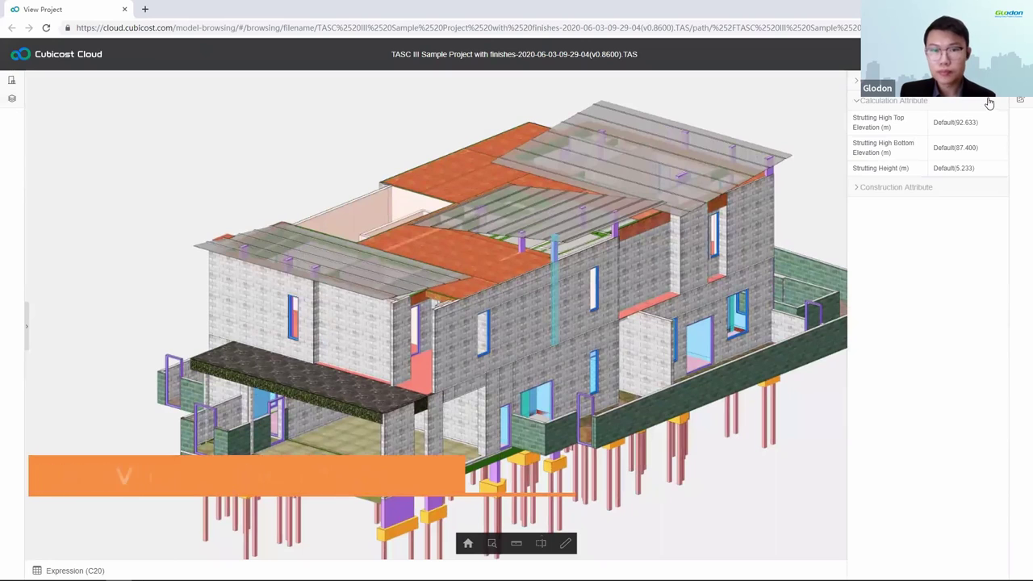
left_click(990, 102)
left_click(992, 121)
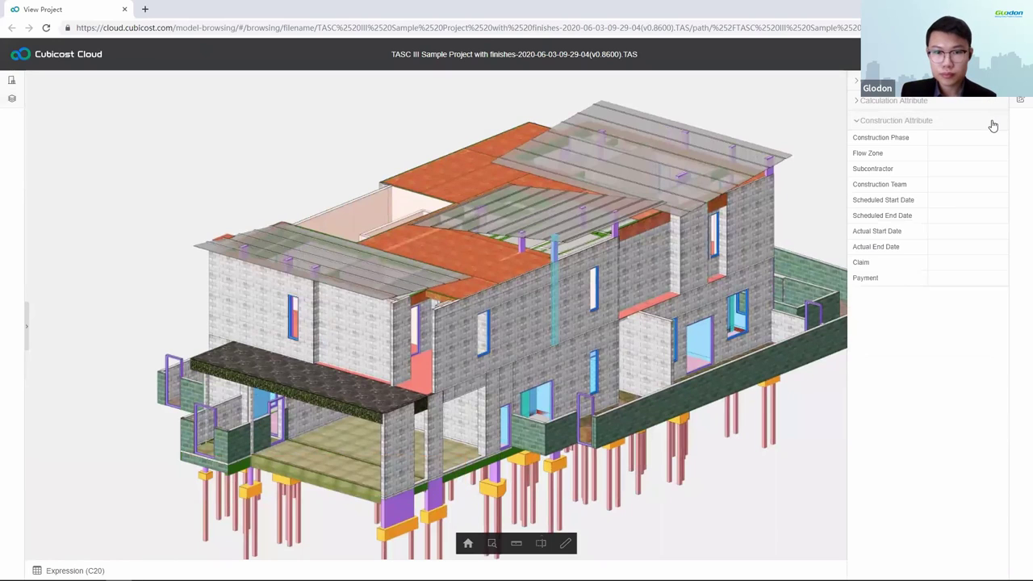